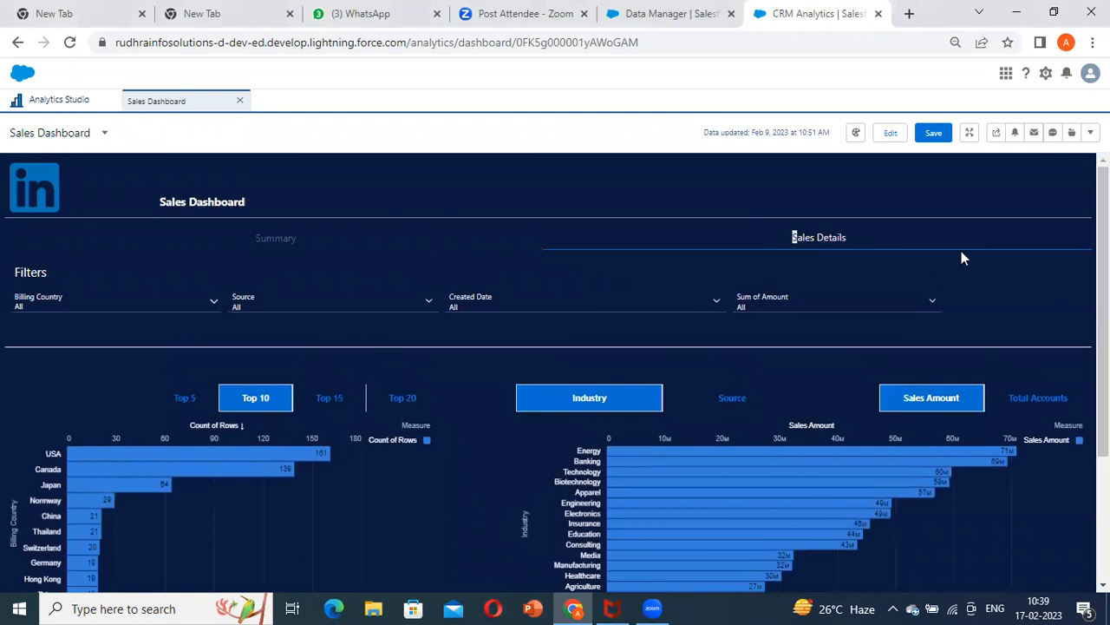
Open the Sales Dashboard for editing and look over the Sales Details page's charts and empty grid space
{"action": "left_click", "coordinate": [898, 140]}
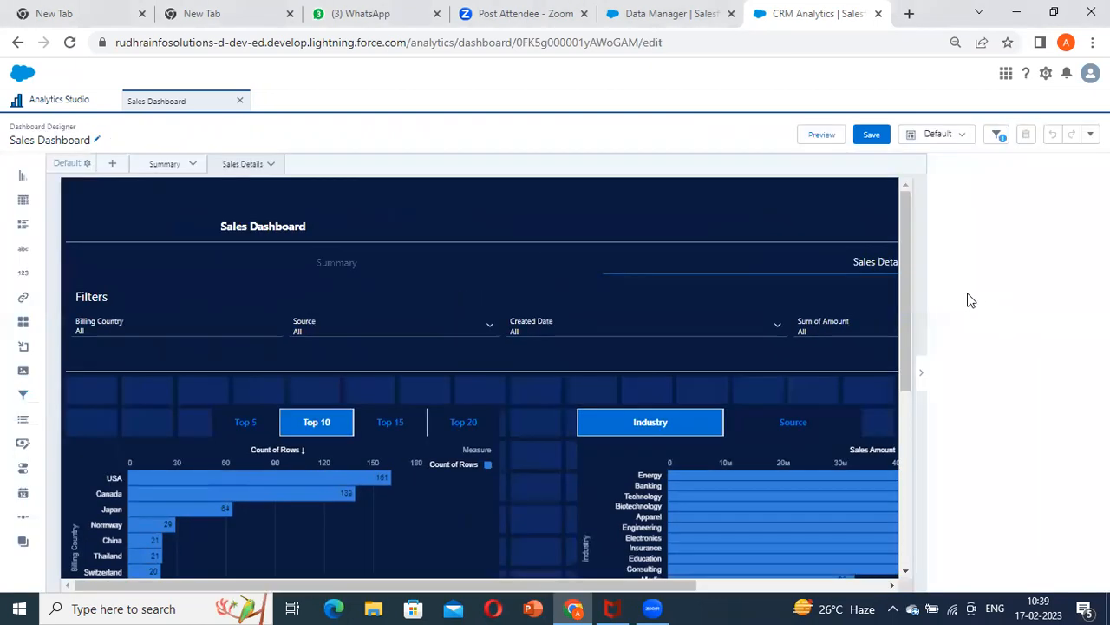
{"action": "scroll", "coordinate": [279, 259], "scroll_direction": "down", "scroll_amount": 5}
{"action": "scroll", "coordinate": [437, 265], "scroll_direction": "up", "scroll_amount": 5}
{"action": "scroll", "coordinate": [437, 266], "scroll_direction": "down", "scroll_amount": 5}
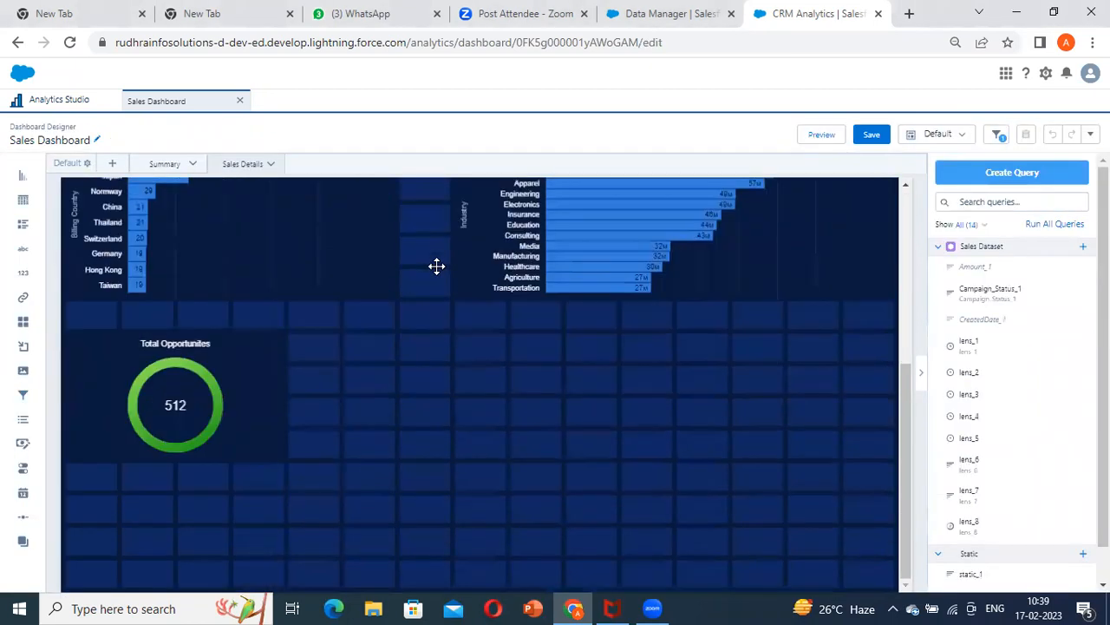
{"action": "scroll", "coordinate": [554, 458], "scroll_direction": "up", "scroll_amount": 5}
{"action": "scroll", "coordinate": [520, 446], "scroll_direction": "down", "scroll_amount": 5}
{"action": "scroll", "coordinate": [594, 455], "scroll_direction": "up", "scroll_amount": 4}
{"action": "scroll", "coordinate": [593, 452], "scroll_direction": "down", "scroll_amount": 4}
{"action": "scroll", "coordinate": [338, 317], "scroll_direction": "up", "scroll_amount": 5}
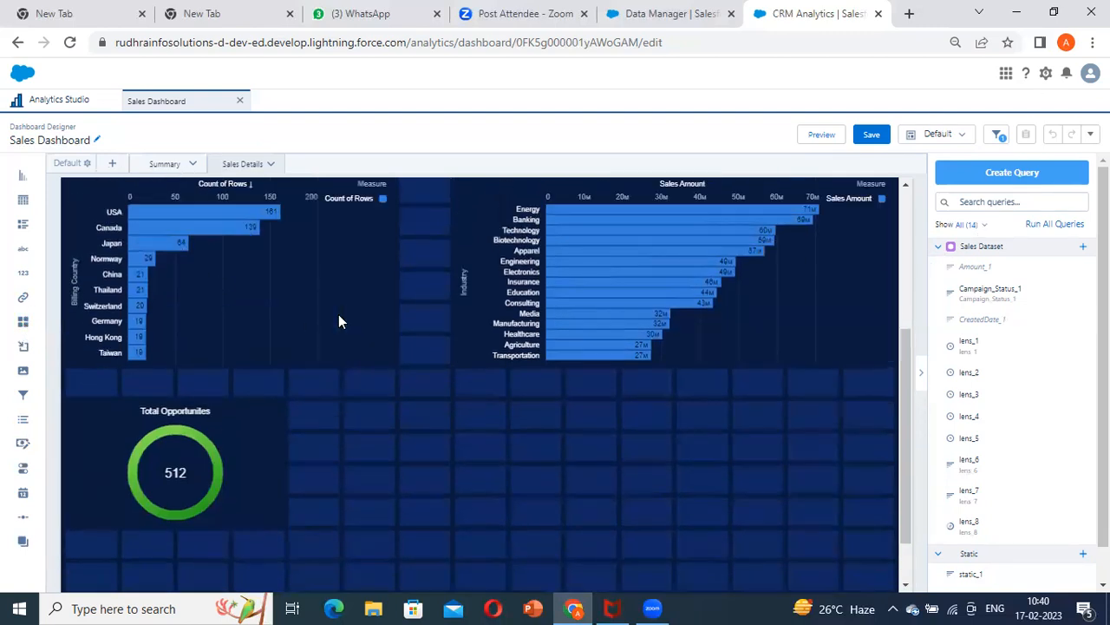
Add a component widget to the empty grid area beside the Total Opportunities chart on the Sales Details page
{"action": "scroll", "coordinate": [340, 321], "scroll_direction": "down", "scroll_amount": 5}
{"action": "left_click_drag", "start_coordinate": [25, 328], "coordinate": [568, 386]}
{"action": "scroll", "coordinate": [338, 374], "scroll_direction": "up", "scroll_amount": 2}
{"action": "scroll", "coordinate": [243, 307], "scroll_direction": "down", "scroll_amount": 1}
{"action": "scroll", "coordinate": [310, 306], "scroll_direction": "up", "scroll_amount": 2}
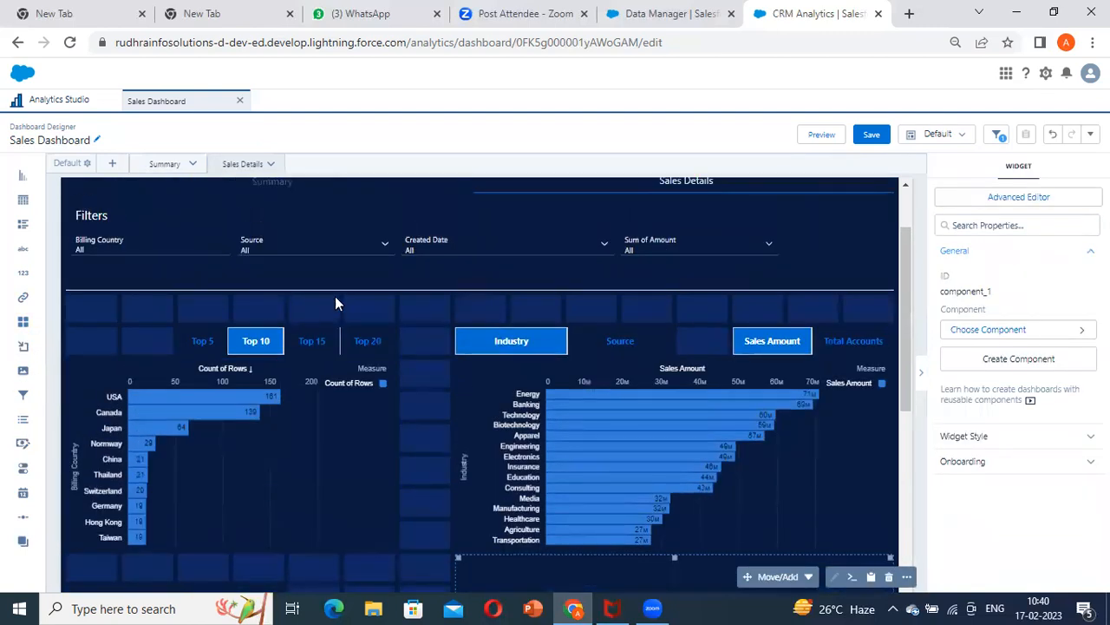
Inspect the widget and query code of the Billing Country bar chart in the advanced editor, and close it without saving
{"action": "left_click", "coordinate": [222, 344]}
{"action": "left_click", "coordinate": [231, 366]}
{"action": "left_click", "coordinate": [1013, 198]}
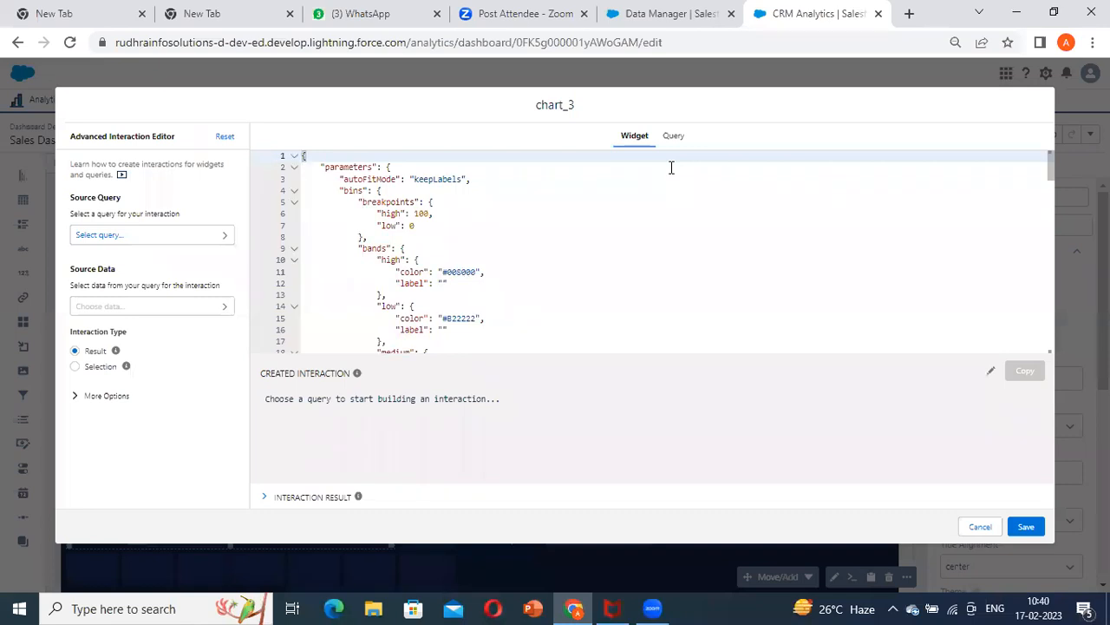
{"action": "left_click", "coordinate": [673, 136]}
{"action": "left_click", "coordinate": [980, 526]}
{"action": "scroll", "coordinate": [317, 379], "scroll_direction": "down", "scroll_amount": 2}
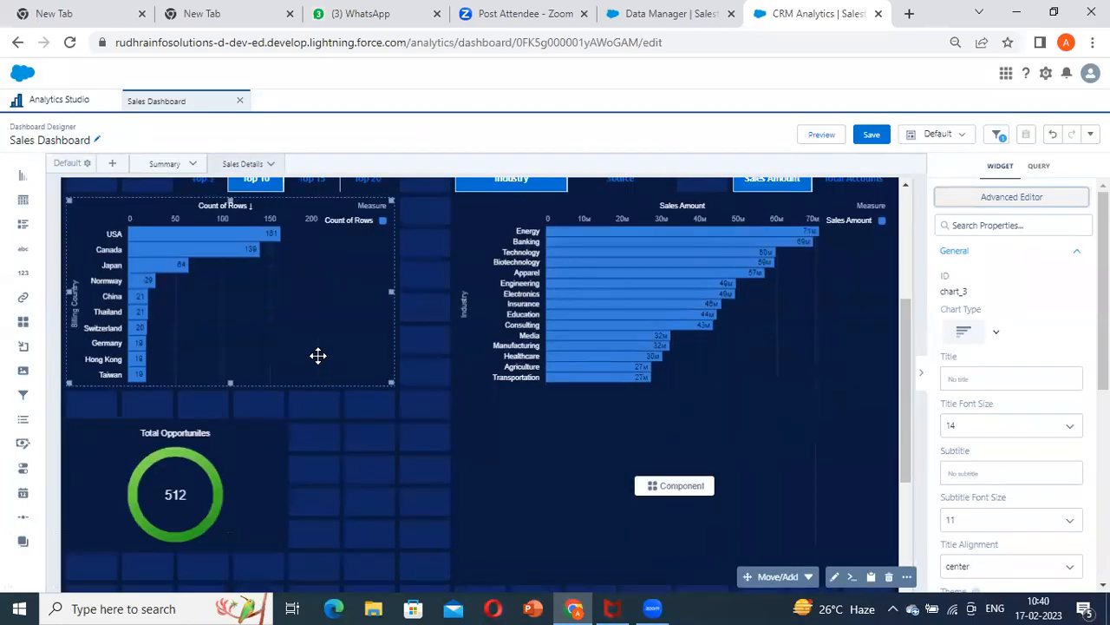
{"action": "scroll", "coordinate": [317, 353], "scroll_direction": "up", "scroll_amount": 1}
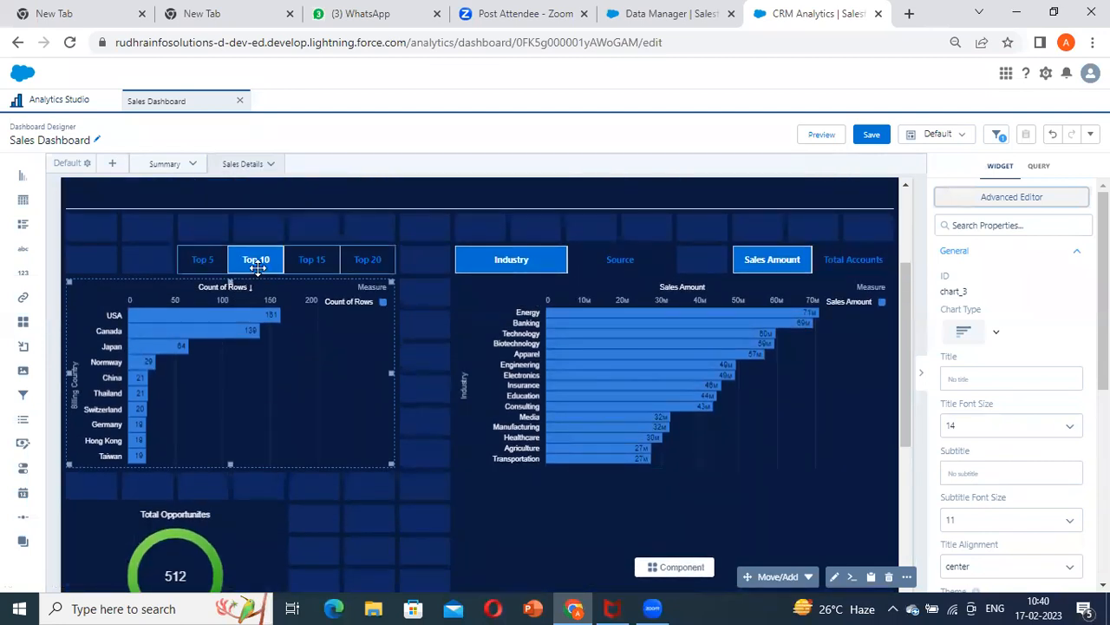
{"action": "scroll", "coordinate": [271, 354], "scroll_direction": "down", "scroll_amount": 2}
{"action": "scroll", "coordinate": [273, 349], "scroll_direction": "up", "scroll_amount": 2}
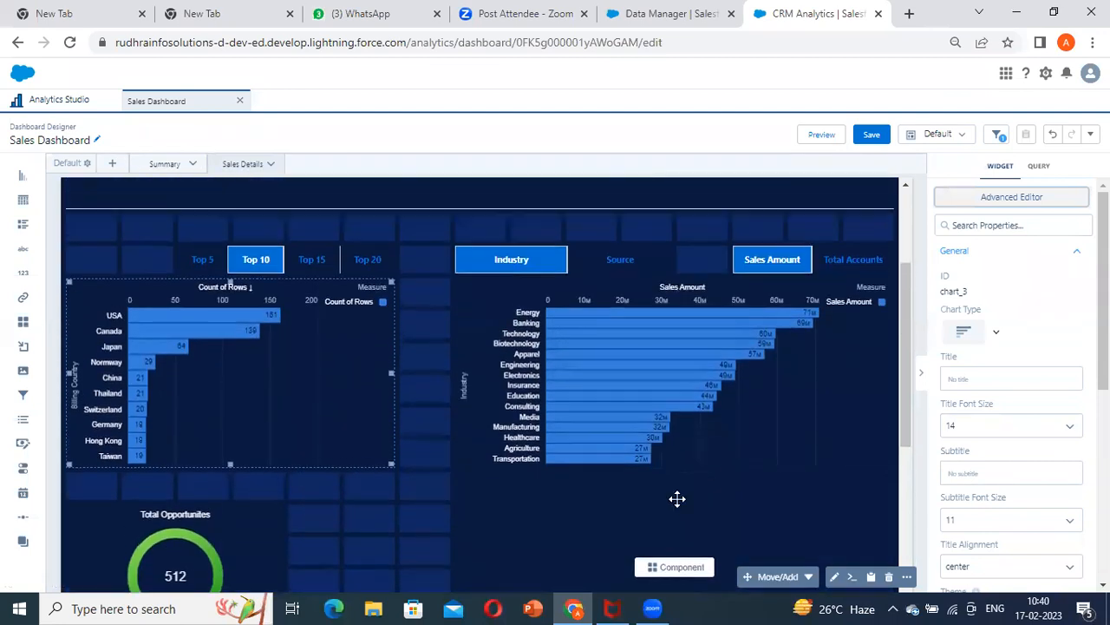
Move the component widget one column to the left and widen it to reach the grid's right edge
{"action": "left_click", "coordinate": [674, 518]}
{"action": "scroll", "coordinate": [588, 379], "scroll_direction": "down", "scroll_amount": 2}
{"action": "left_click_drag", "start_coordinate": [587, 379], "coordinate": [543, 407]}
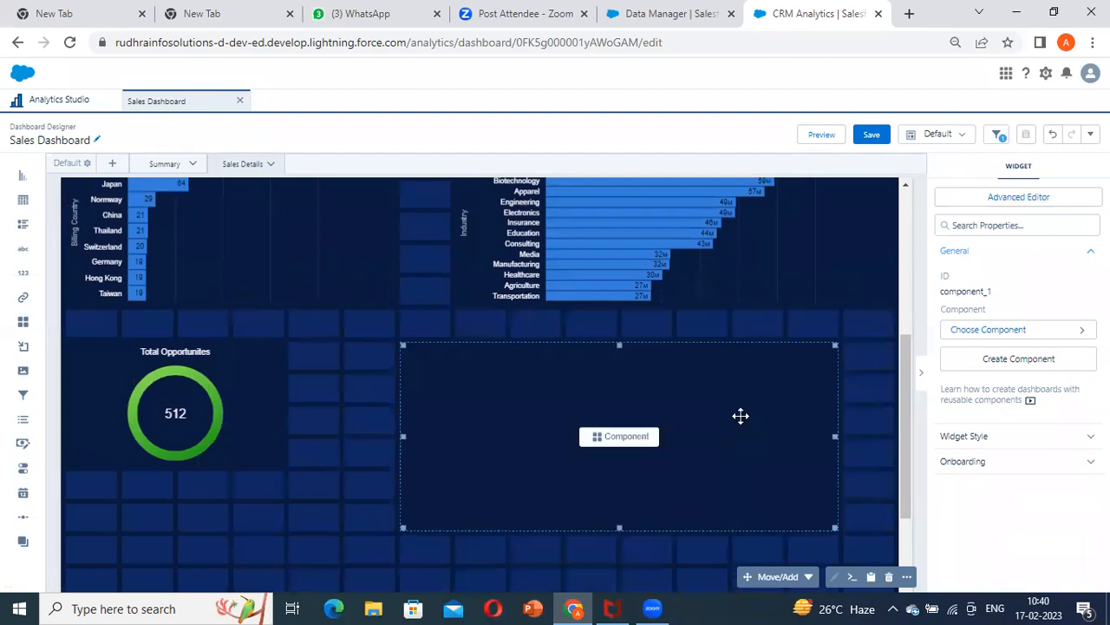
{"action": "left_click_drag", "start_coordinate": [835, 436], "coordinate": [893, 438]}
{"action": "scroll", "coordinate": [643, 472], "scroll_direction": "up", "scroll_amount": 2}
{"action": "scroll", "coordinate": [646, 468], "scroll_direction": "up", "scroll_amount": 1}
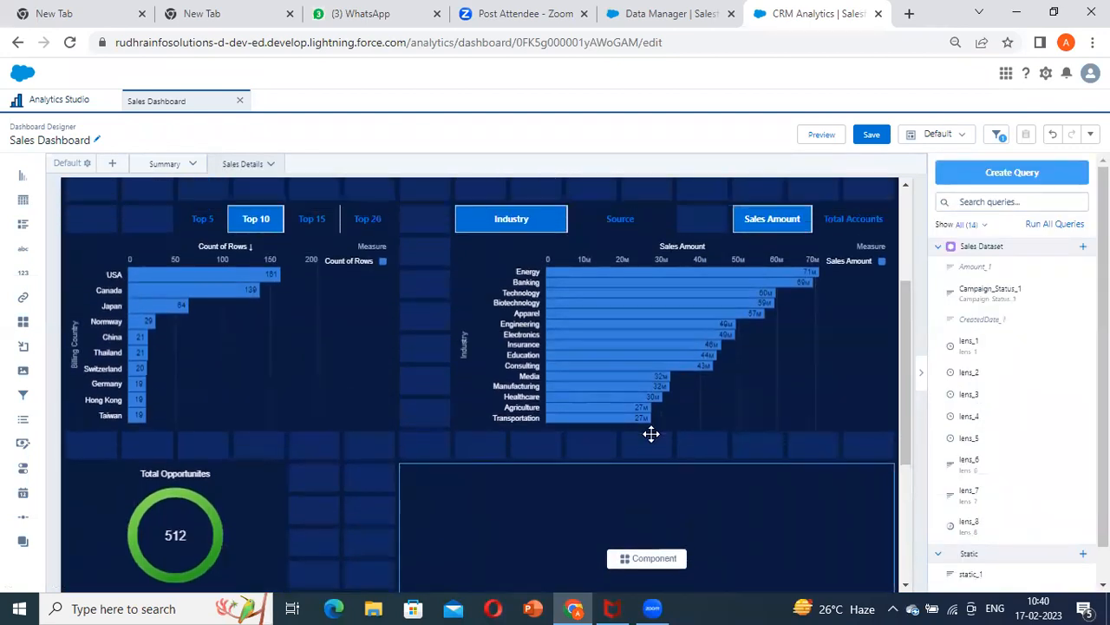
Create a new dashboard component from the empty component widget
{"action": "scroll", "coordinate": [650, 470], "scroll_direction": "down", "scroll_amount": 3}
{"action": "left_click", "coordinate": [660, 443]}
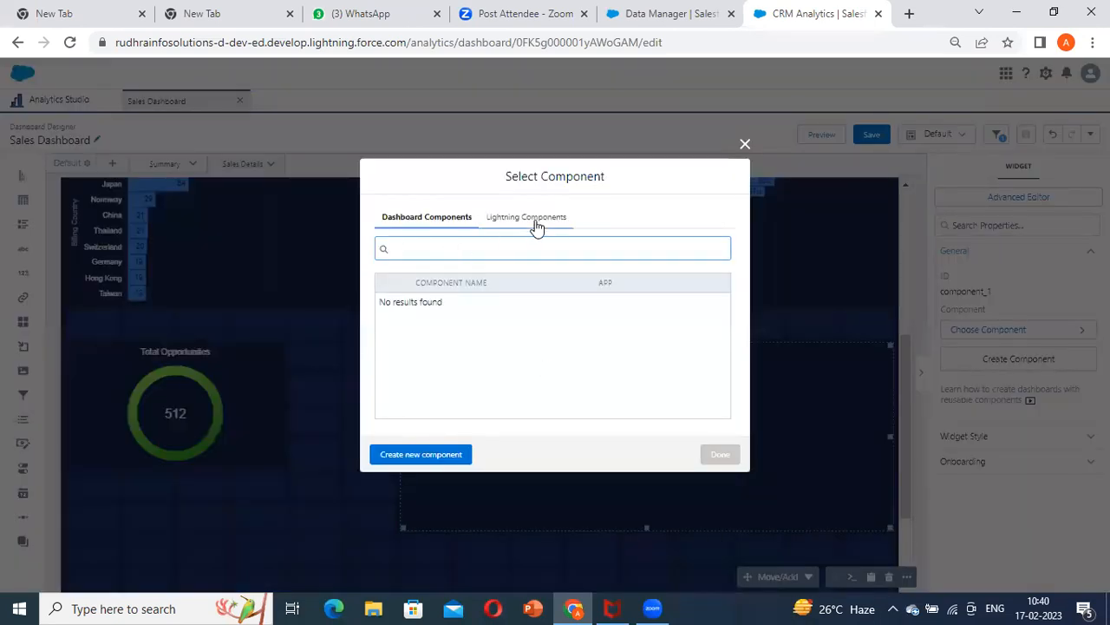
{"action": "left_click", "coordinate": [423, 454]}
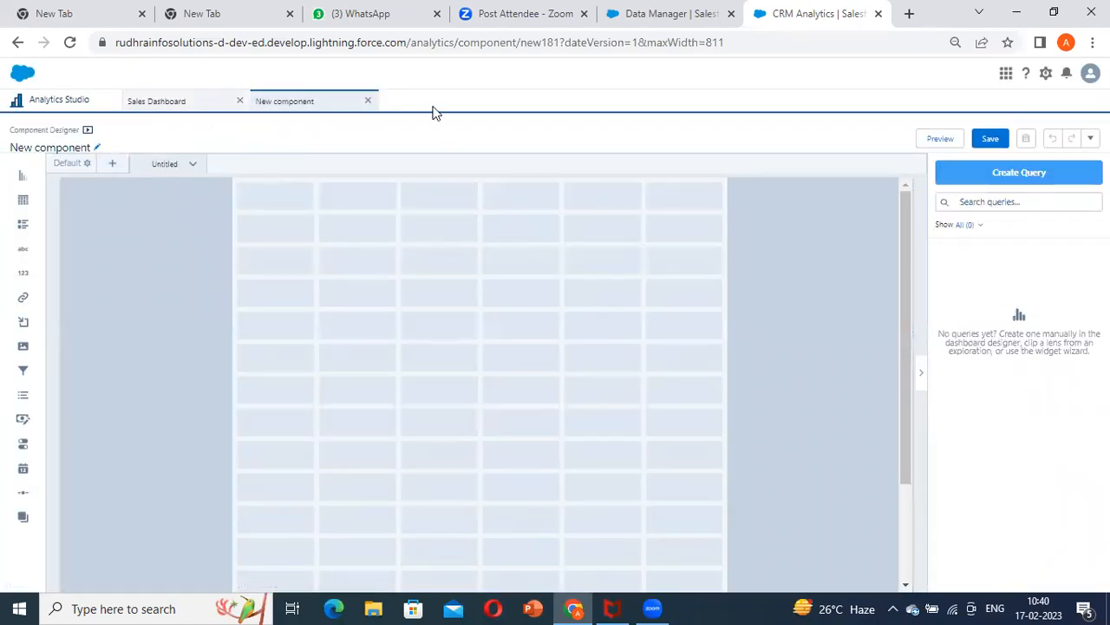
Set both the grid and gutter background colors of the new component's layout to dark navy
{"action": "left_click", "coordinate": [87, 164]}
{"action": "scroll", "coordinate": [1005, 425], "scroll_direction": "down", "scroll_amount": 1}
{"action": "left_click", "coordinate": [963, 479]}
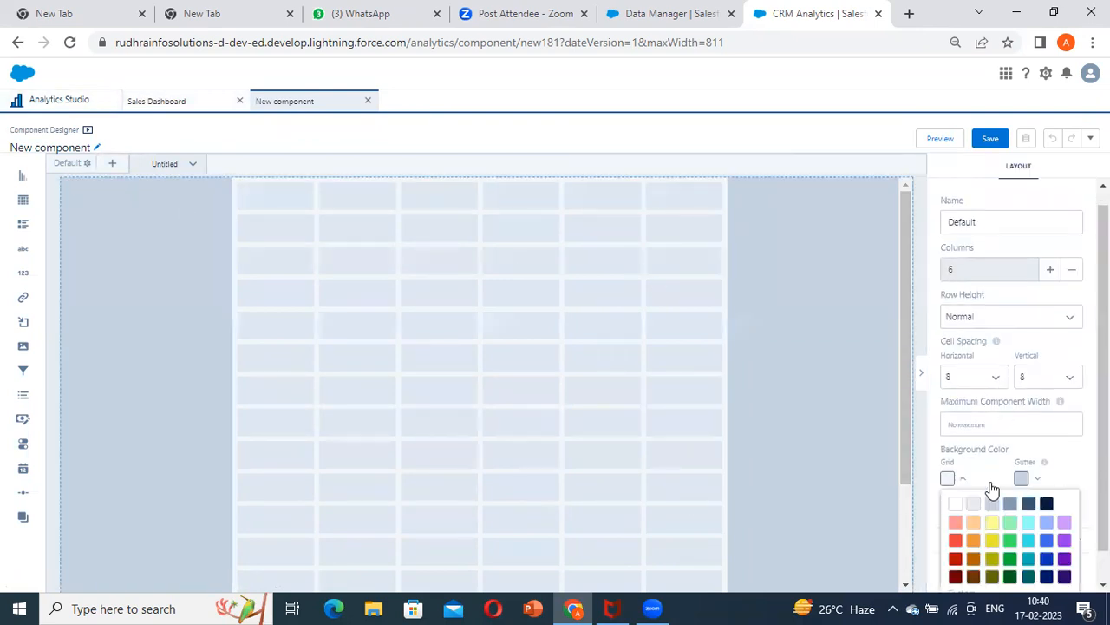
{"action": "left_click", "coordinate": [1047, 505]}
{"action": "left_click", "coordinate": [1028, 479]}
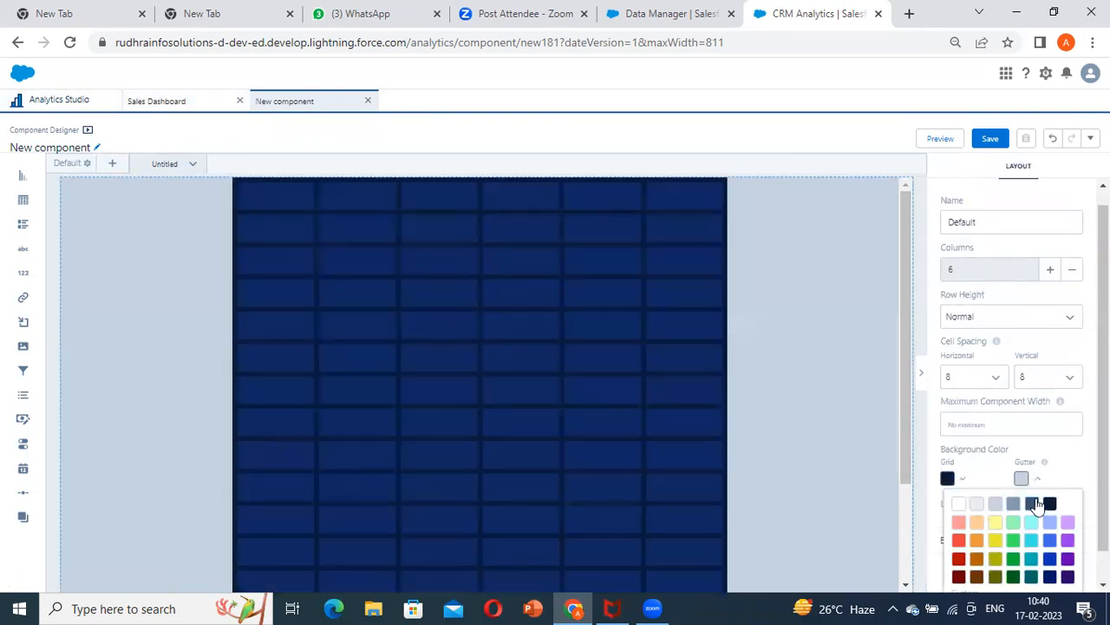
{"action": "left_click", "coordinate": [1050, 504]}
{"action": "left_click", "coordinate": [496, 408]}
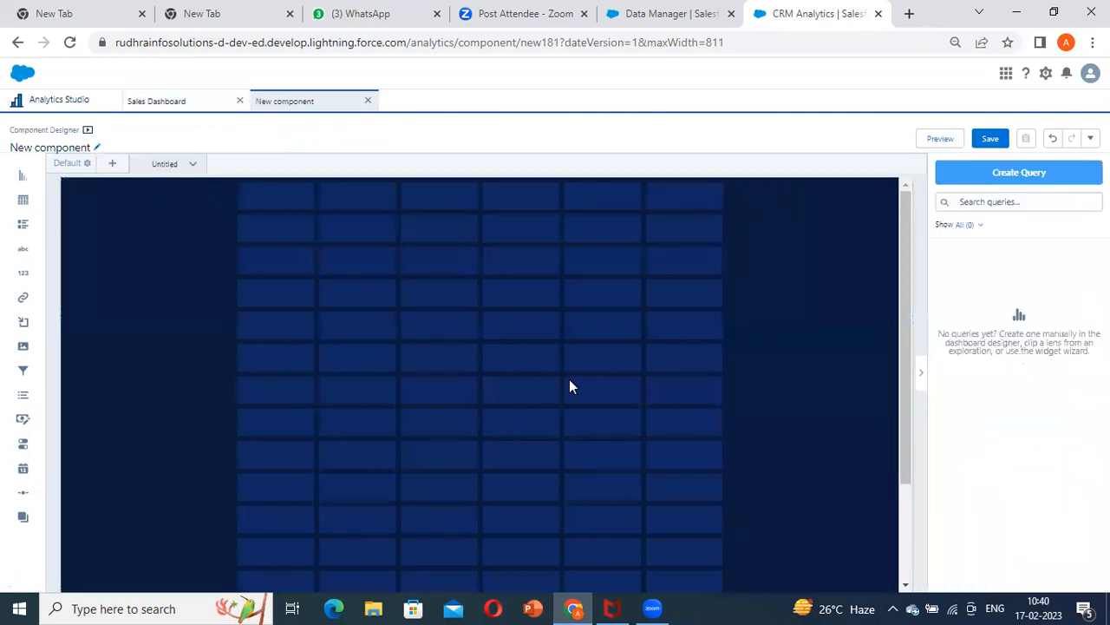
{"action": "left_click", "coordinate": [1090, 138]}
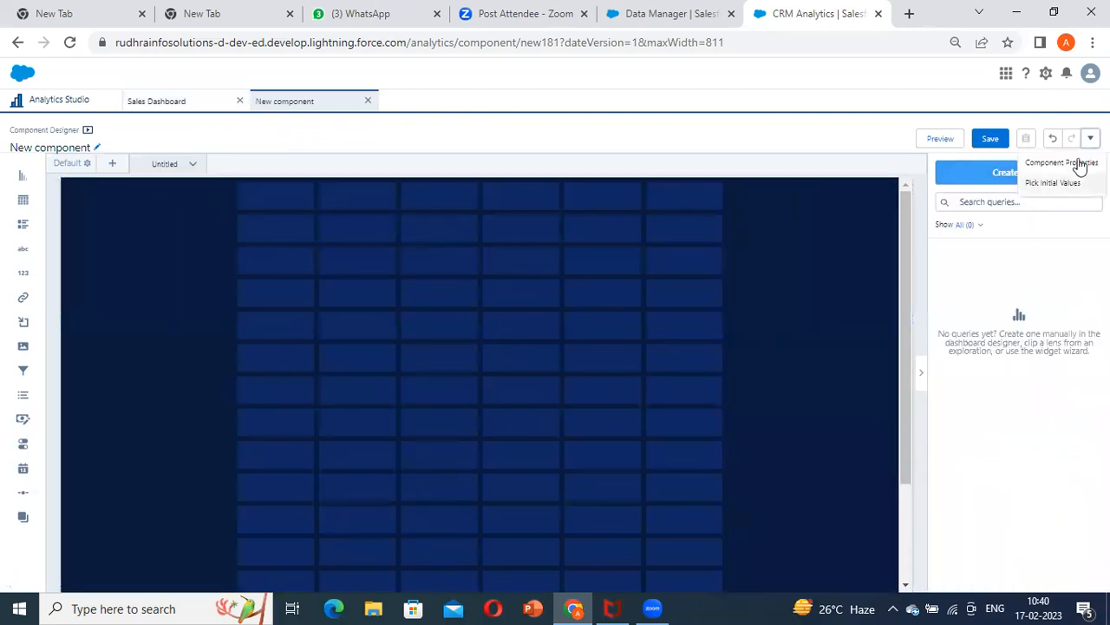
{"action": "left_click", "coordinate": [1063, 159]}
{"action": "left_click", "coordinate": [964, 314]}
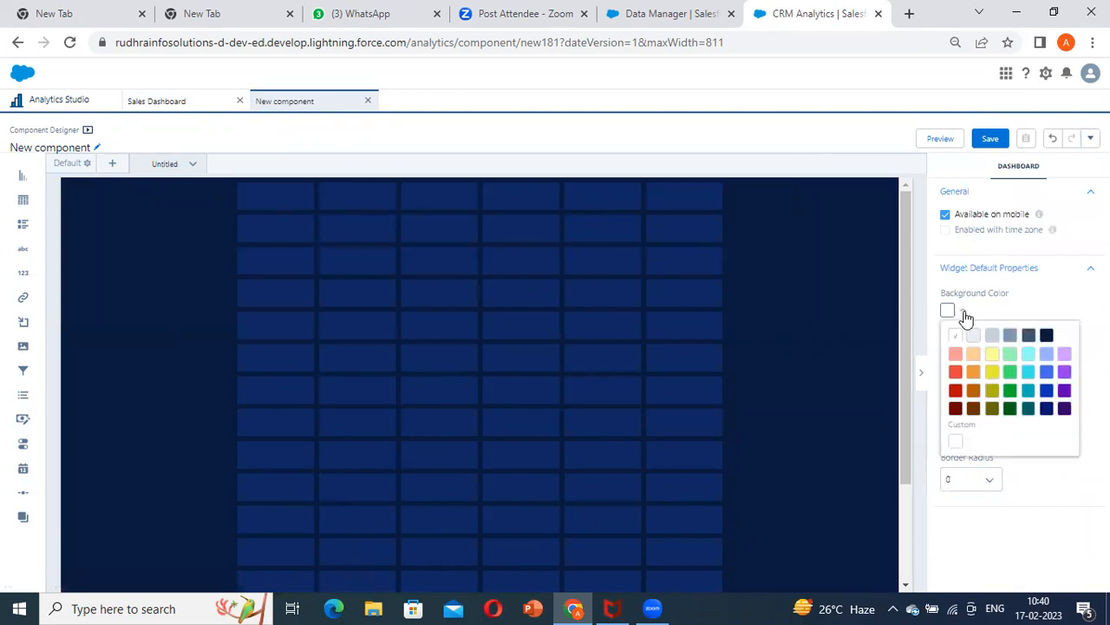
{"action": "left_click", "coordinate": [179, 249]}
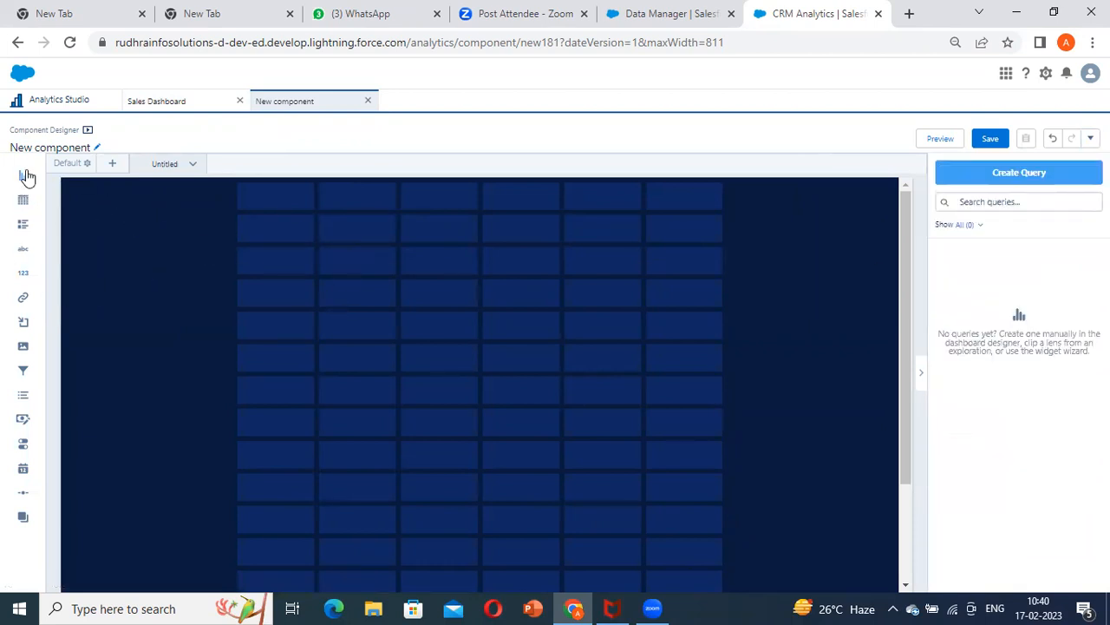
Look at the Sales Dashboard's bar charts and placeholder component for reference, and return to the new component
{"action": "left_click", "coordinate": [176, 98]}
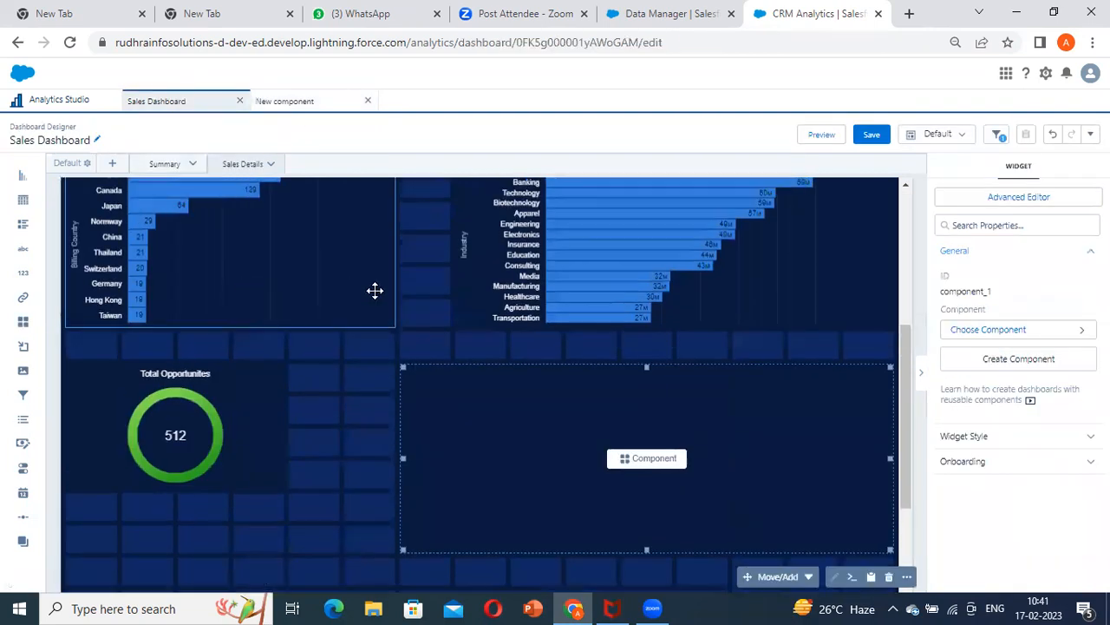
{"action": "scroll", "coordinate": [622, 463], "scroll_direction": "down", "scroll_amount": 2}
{"action": "left_click", "coordinate": [649, 366]}
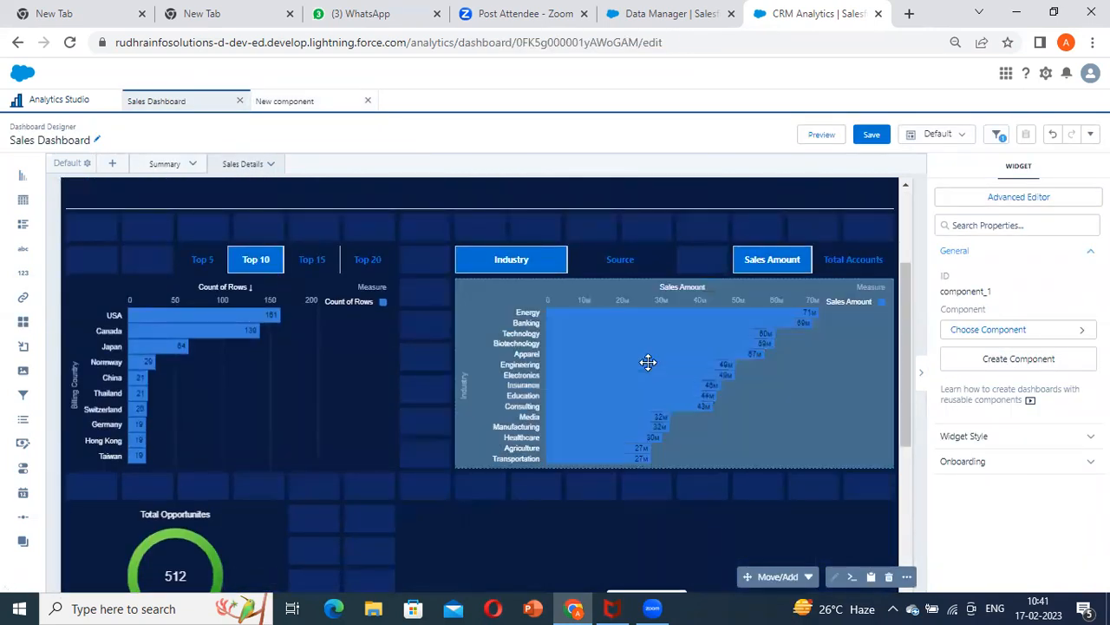
{"action": "left_click", "coordinate": [306, 103]}
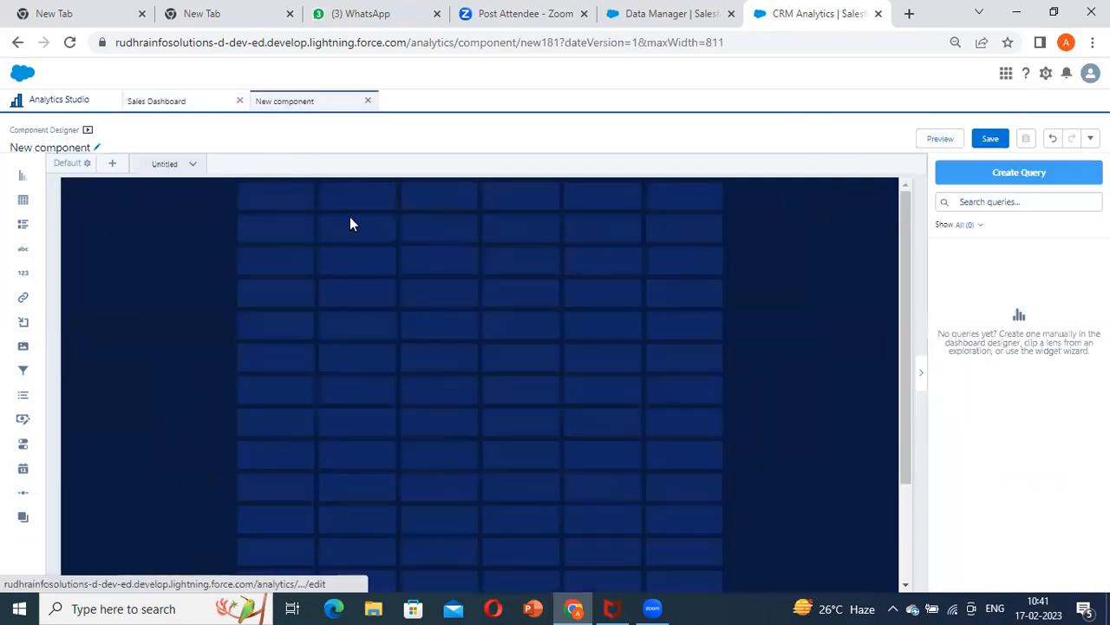
Add a chart widget from the component's third row, spanning all six columns and six rows in height
{"action": "left_click_drag", "start_coordinate": [22, 198], "coordinate": [295, 296]}
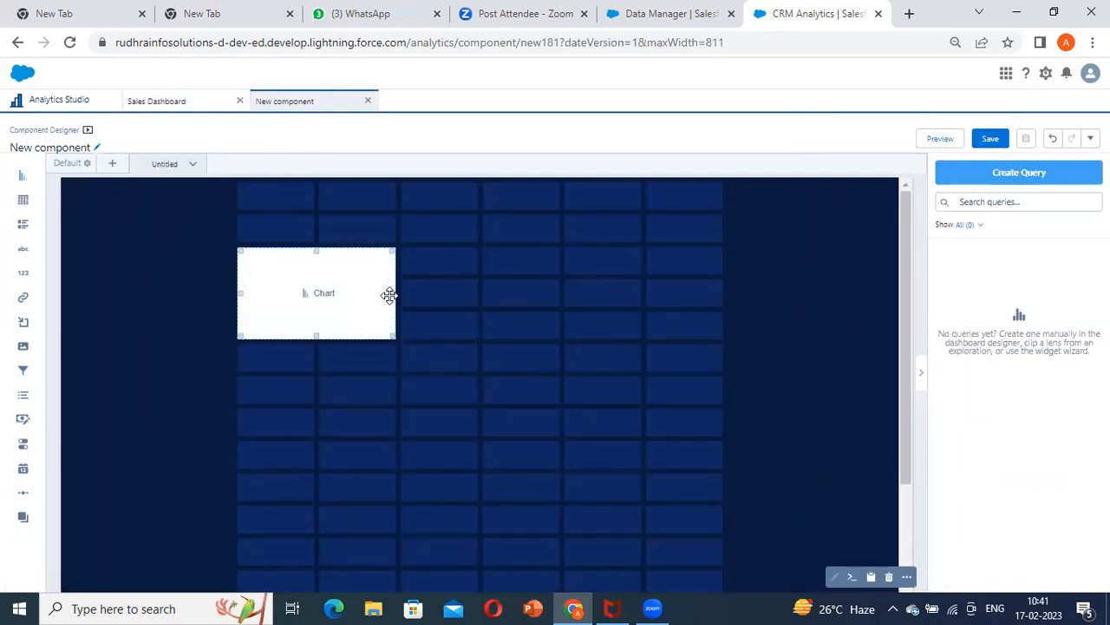
{"action": "left_click_drag", "start_coordinate": [394, 292], "coordinate": [729, 314]}
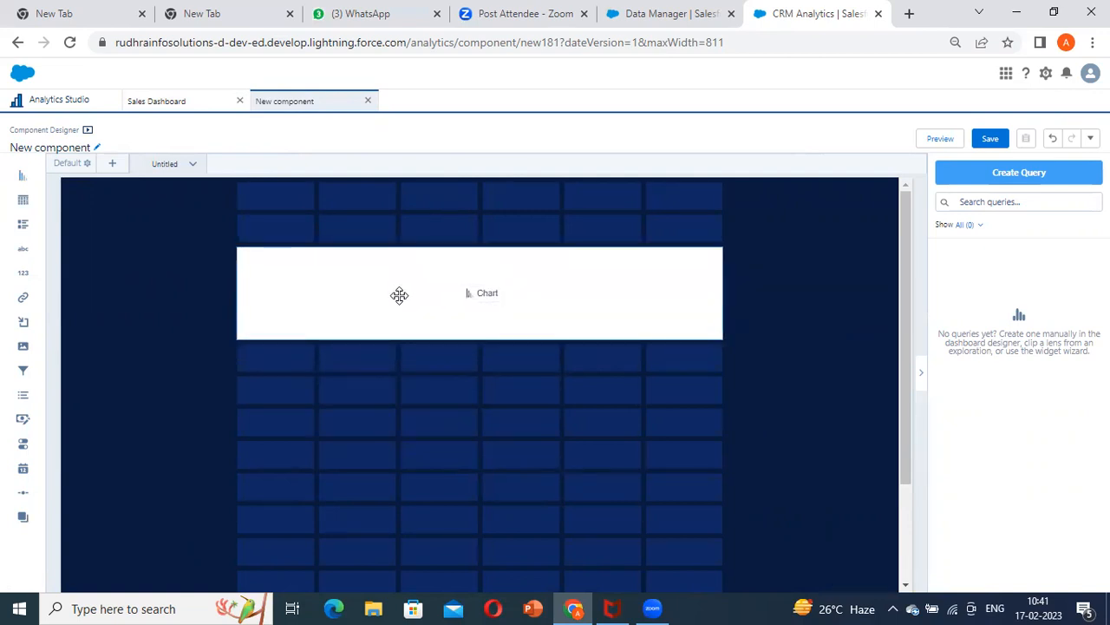
{"action": "left_click_drag", "start_coordinate": [475, 335], "coordinate": [482, 436]}
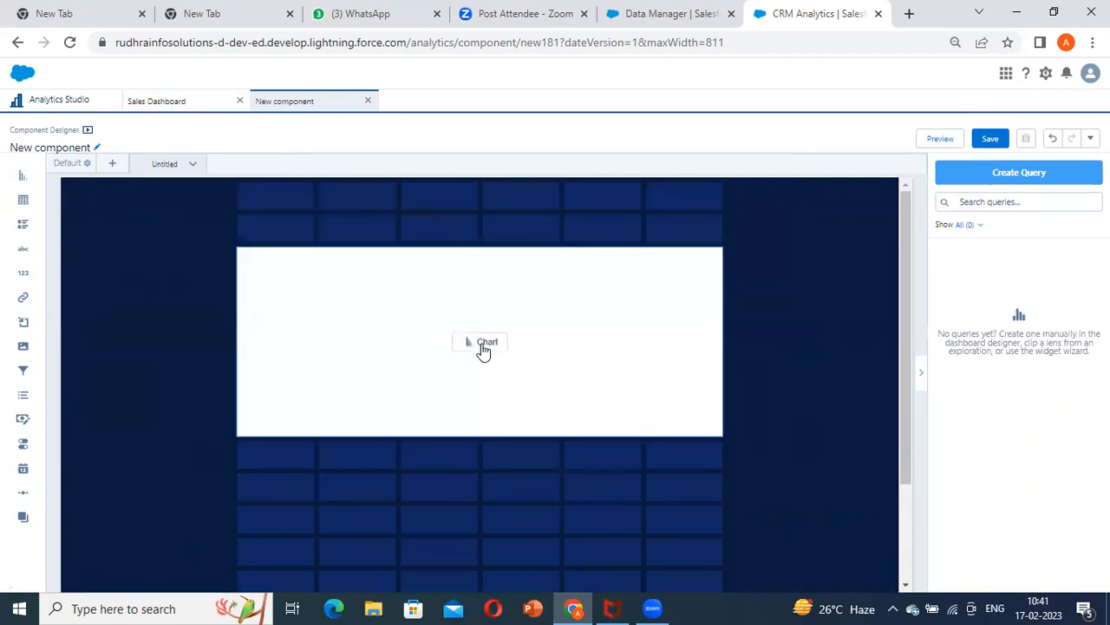
Base the chart on the Sales Dataset and set its bar length to Sum of Amount
{"action": "left_click", "coordinate": [483, 350]}
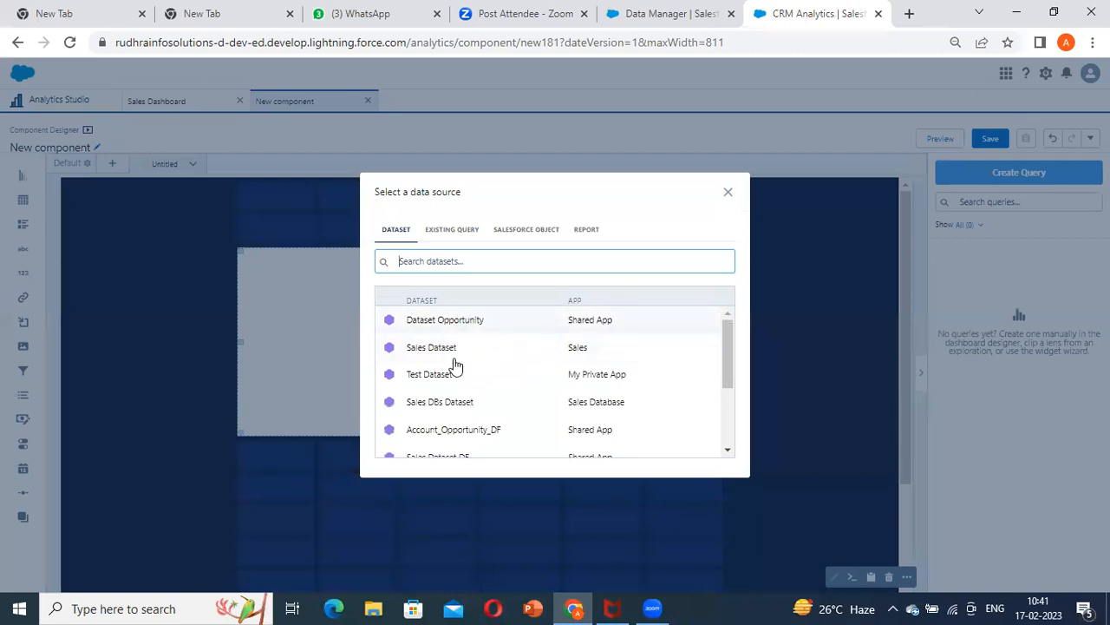
{"action": "left_click", "coordinate": [442, 352]}
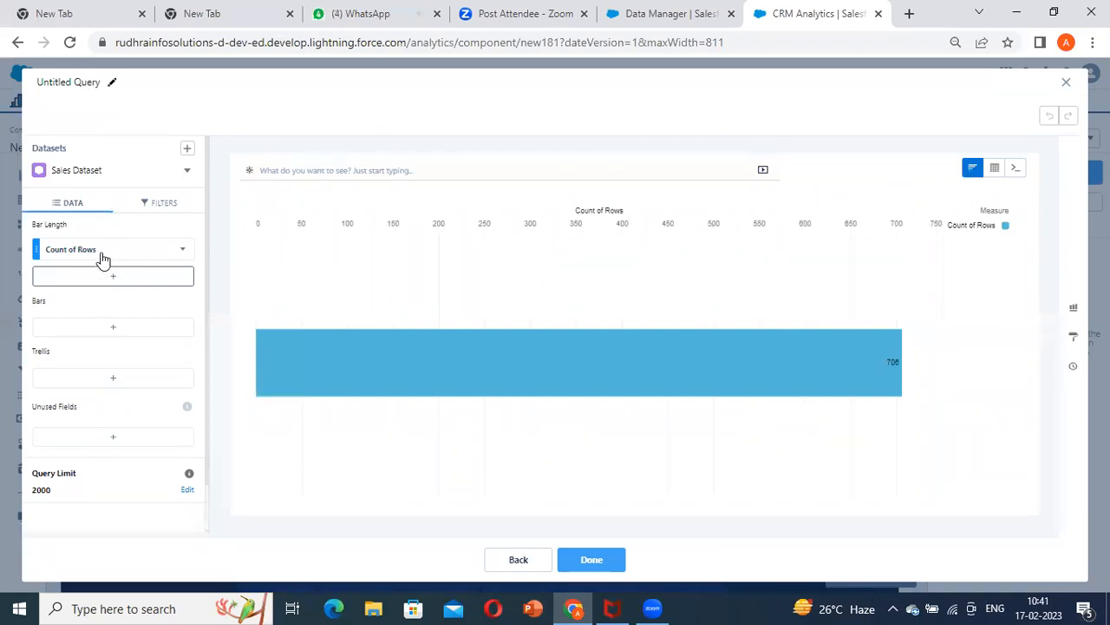
{"action": "left_click", "coordinate": [92, 251]}
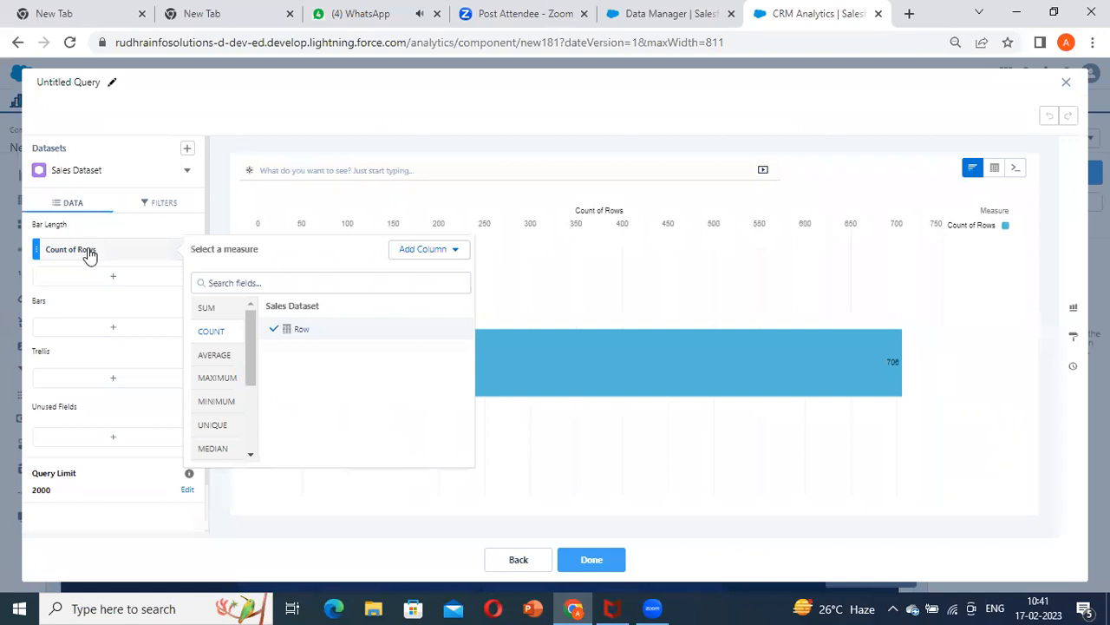
{"action": "left_click", "coordinate": [205, 308]}
{"action": "left_click", "coordinate": [307, 354]}
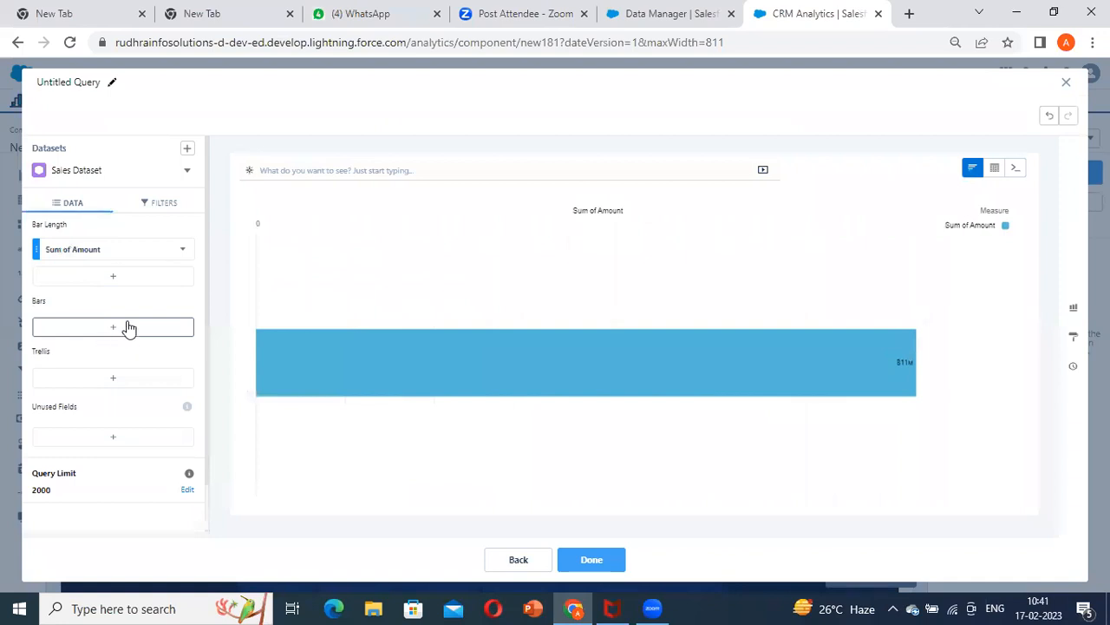
Group the chart's bars by Created Date (Year-Month)
{"action": "left_click", "coordinate": [129, 328]}
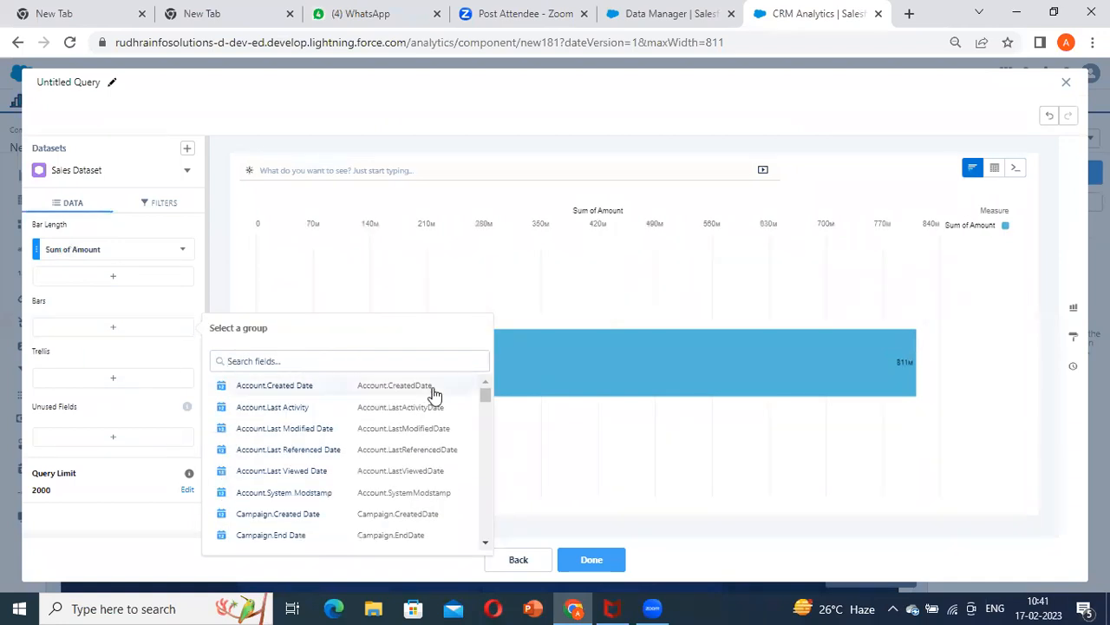
{"action": "scroll", "coordinate": [436, 392], "scroll_direction": "down", "scroll_amount": 2}
{"action": "scroll", "coordinate": [287, 520], "scroll_direction": "down", "scroll_amount": 2}
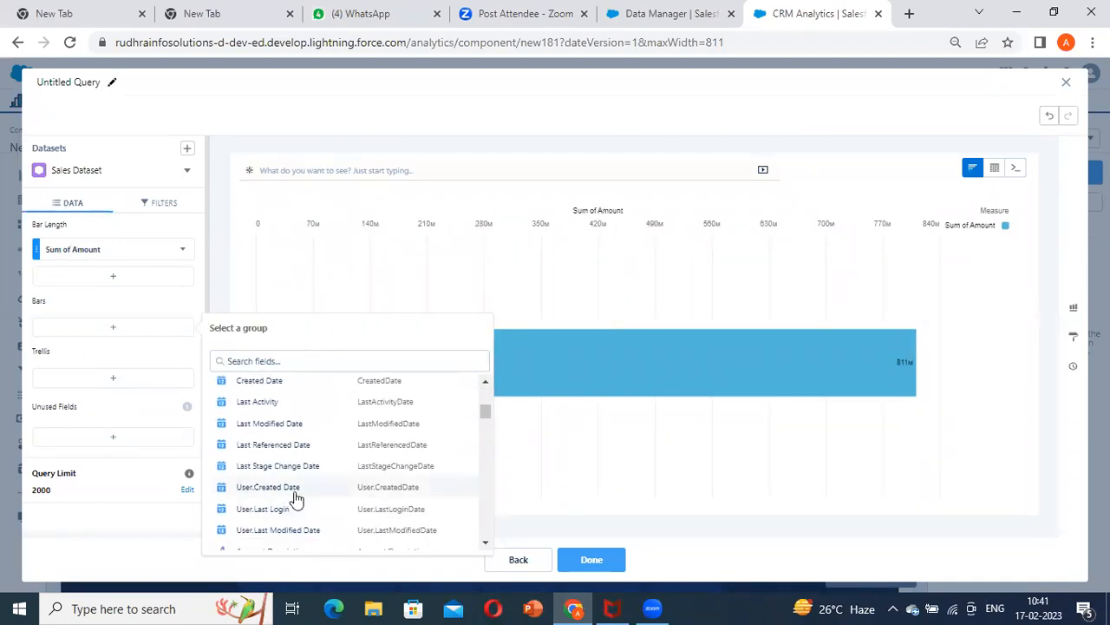
{"action": "scroll", "coordinate": [296, 498], "scroll_direction": "up", "scroll_amount": 2}
{"action": "scroll", "coordinate": [291, 490], "scroll_direction": "down", "scroll_amount": 2}
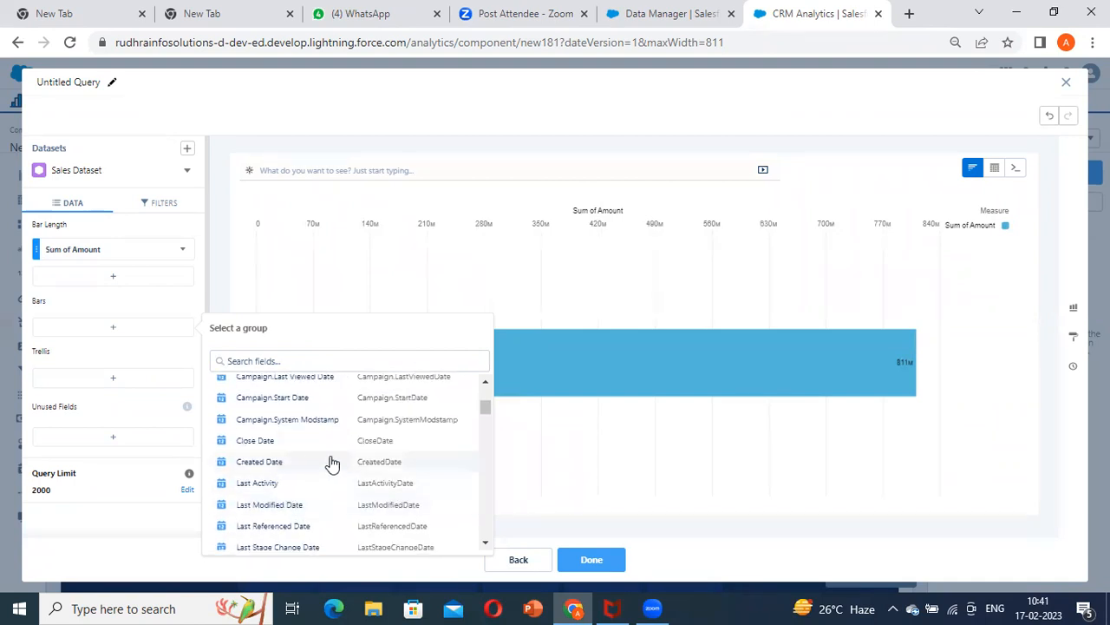
{"action": "scroll", "coordinate": [330, 464], "scroll_direction": "down", "scroll_amount": 2}
{"action": "scroll", "coordinate": [286, 471], "scroll_direction": "up", "scroll_amount": 2}
{"action": "left_click", "coordinate": [289, 473]}
{"action": "left_click", "coordinate": [260, 382]}
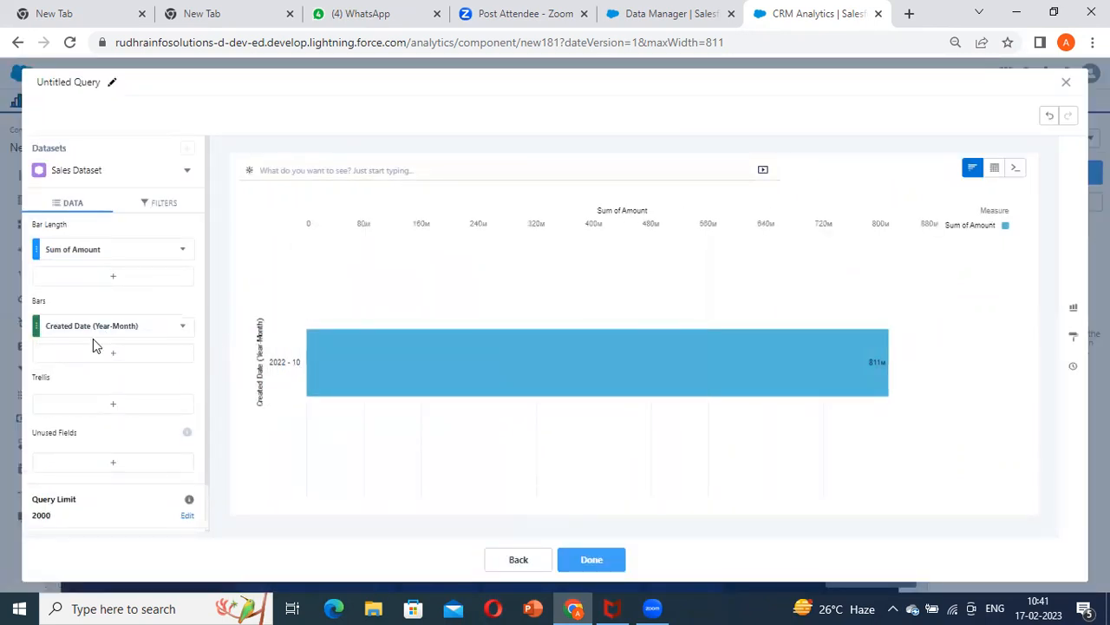
Remove the Created Date (Year-Month) grouping from the chart's bars
{"action": "left_click", "coordinate": [93, 331]}
{"action": "left_click", "coordinate": [201, 326]}
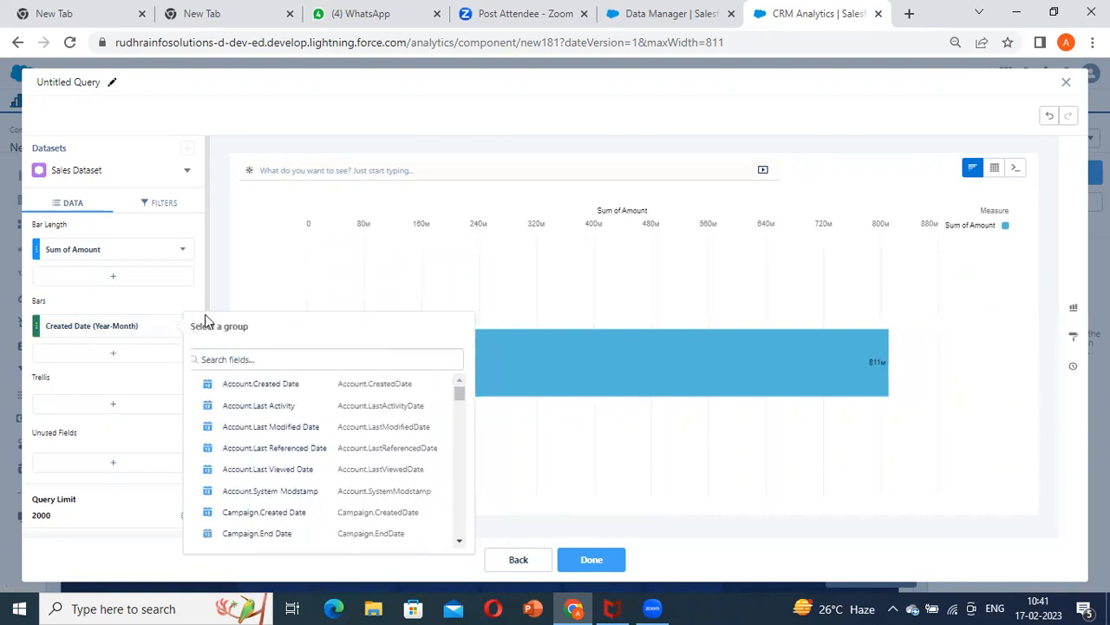
{"action": "left_click", "coordinate": [201, 299]}
{"action": "left_click", "coordinate": [182, 327]}
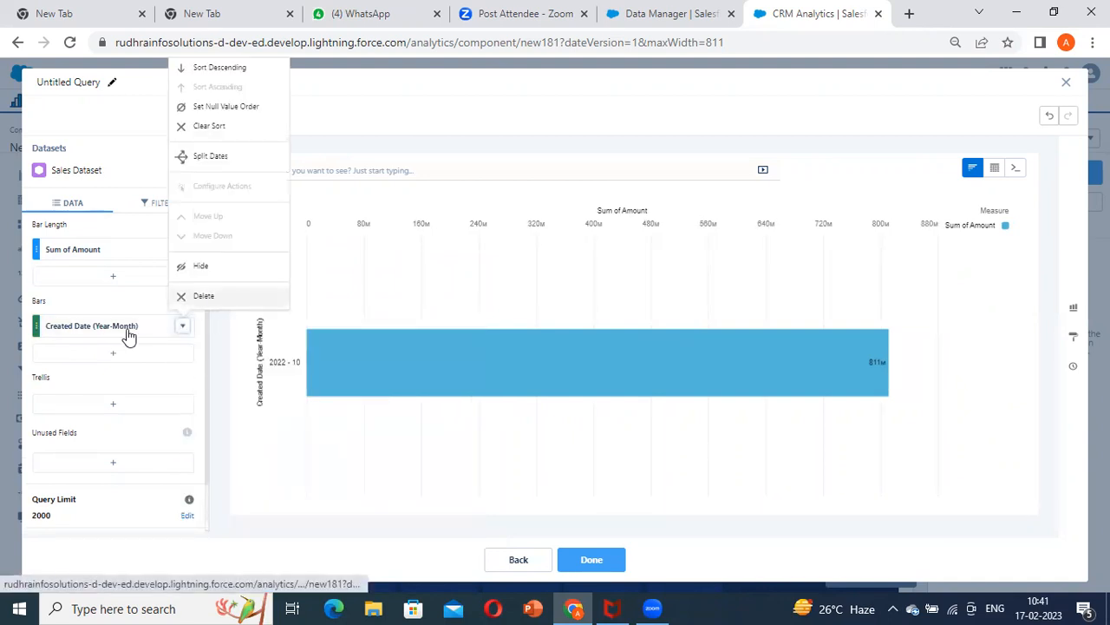
{"action": "left_click", "coordinate": [213, 300]}
Group the chart's bars by Account Type and finish the chart query
{"action": "left_click", "coordinate": [115, 327]}
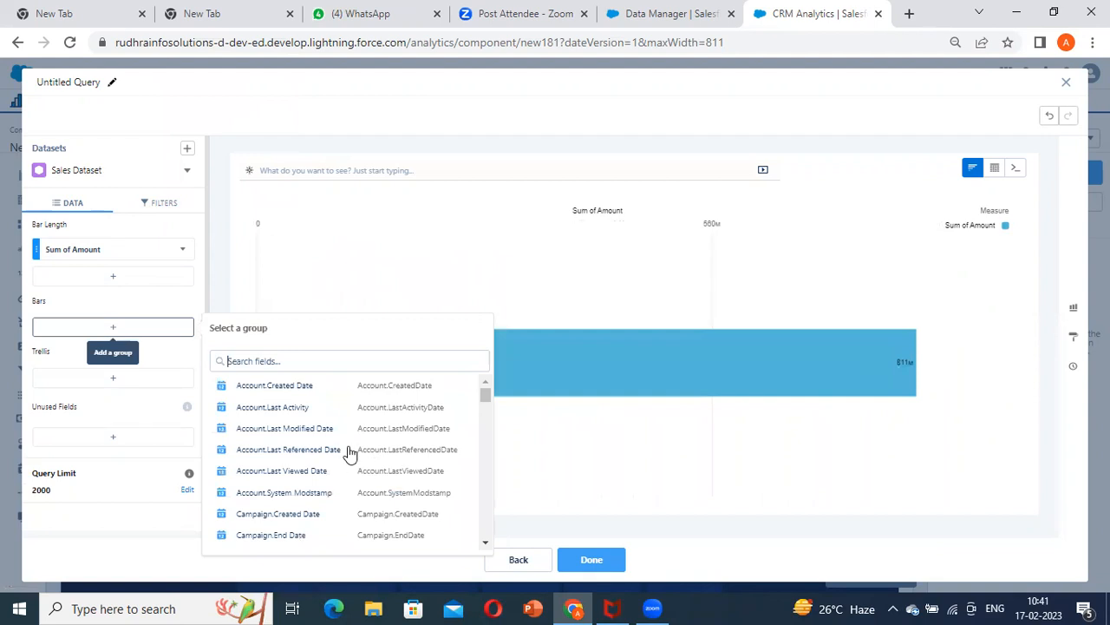
{"action": "left_click_drag", "start_coordinate": [485, 401], "coordinate": [485, 402]}
{"action": "scroll", "coordinate": [442, 421], "scroll_direction": "down", "scroll_amount": 3}
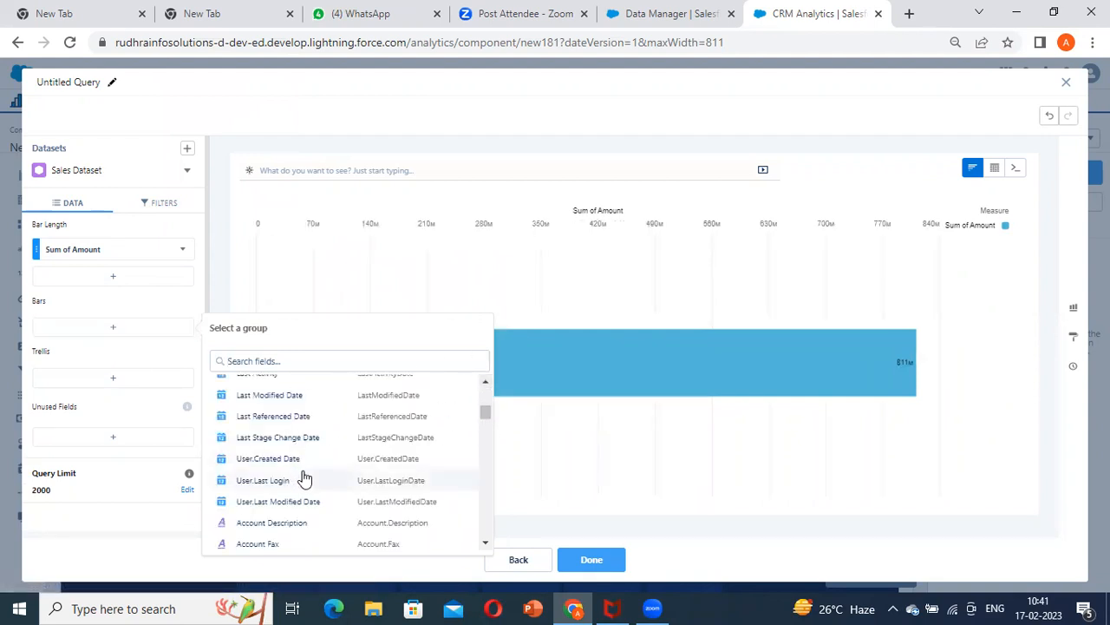
{"action": "scroll", "coordinate": [304, 478], "scroll_direction": "up", "scroll_amount": 5}
{"action": "scroll", "coordinate": [304, 476], "scroll_direction": "down", "scroll_amount": 4}
{"action": "scroll", "coordinate": [303, 476], "scroll_direction": "down", "scroll_amount": 3}
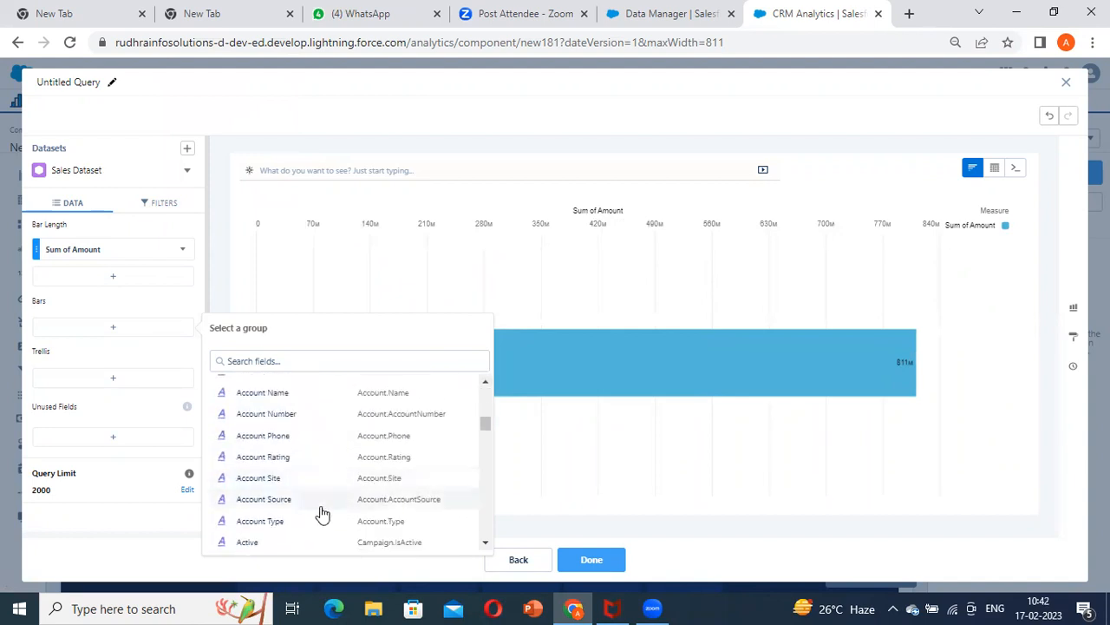
{"action": "scroll", "coordinate": [304, 498], "scroll_direction": "down", "scroll_amount": 2}
{"action": "left_click", "coordinate": [304, 501]}
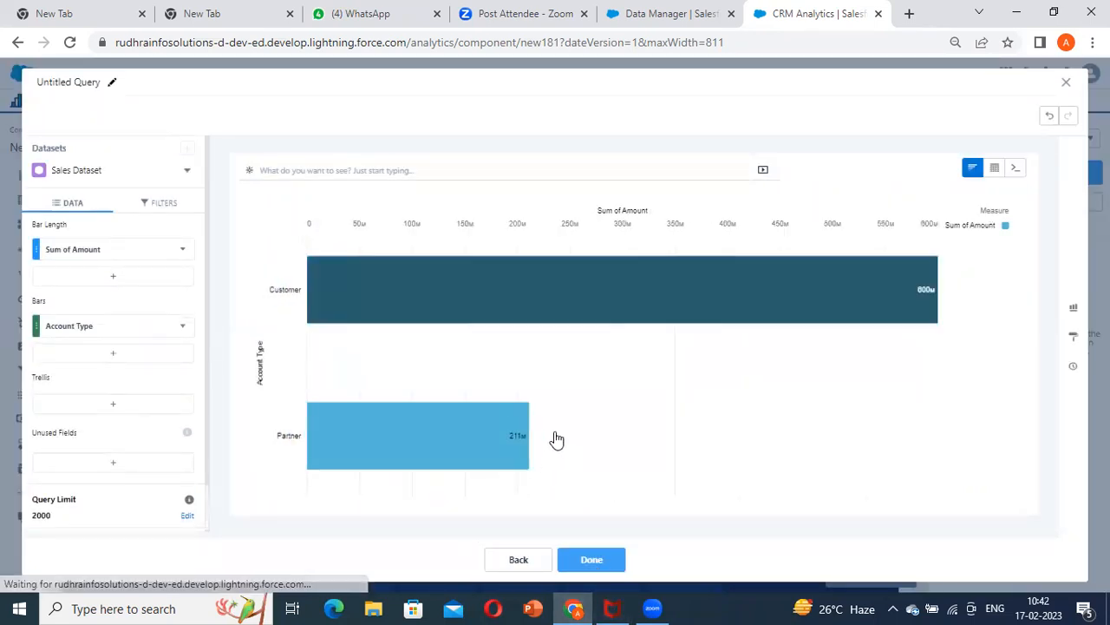
{"action": "left_click", "coordinate": [593, 556]}
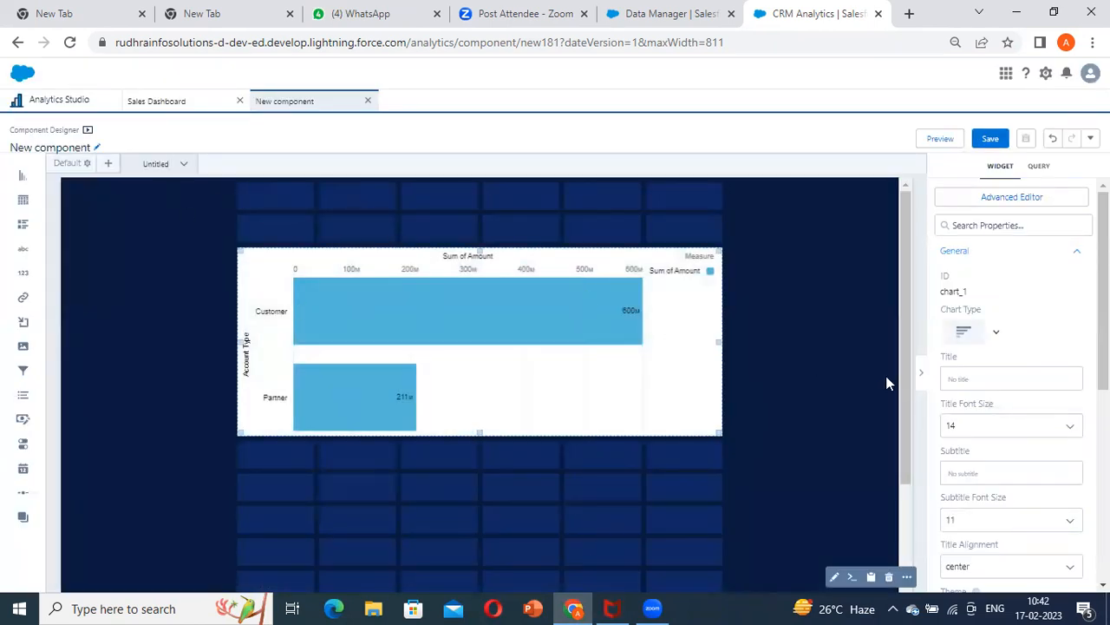
Set the chart widget's background color to the darkest navy in its widget style settings
{"action": "left_click", "coordinate": [465, 243]}
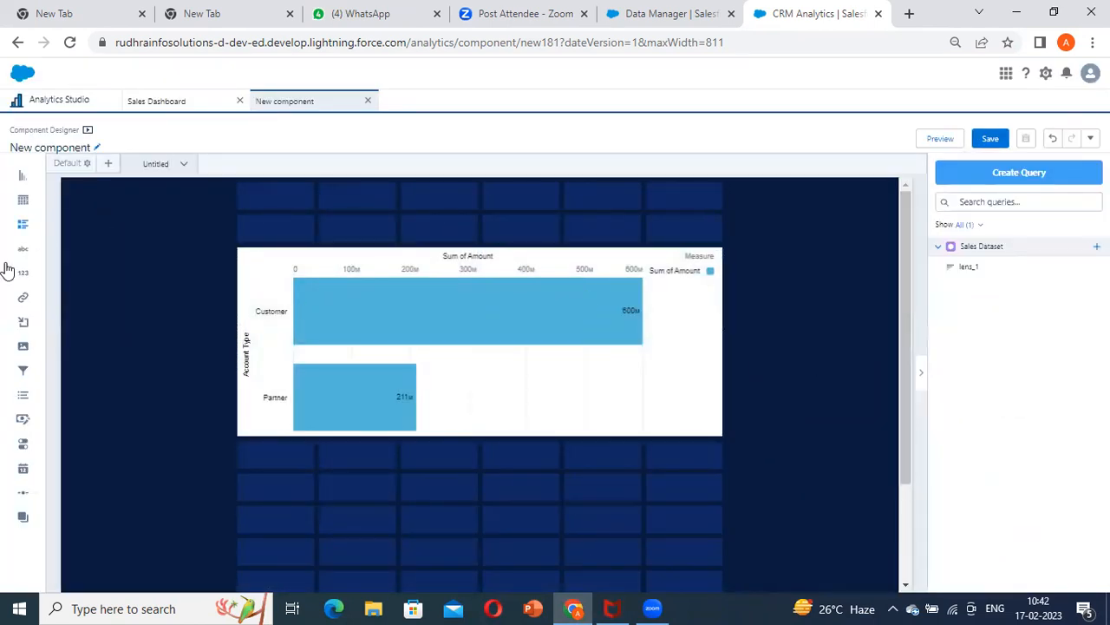
{"action": "left_click", "coordinate": [525, 299]}
{"action": "scroll", "coordinate": [1037, 427], "scroll_direction": "down", "scroll_amount": 5}
{"action": "left_click", "coordinate": [991, 490]}
{"action": "scroll", "coordinate": [989, 511], "scroll_direction": "down", "scroll_amount": 2}
{"action": "left_click", "coordinate": [980, 514]}
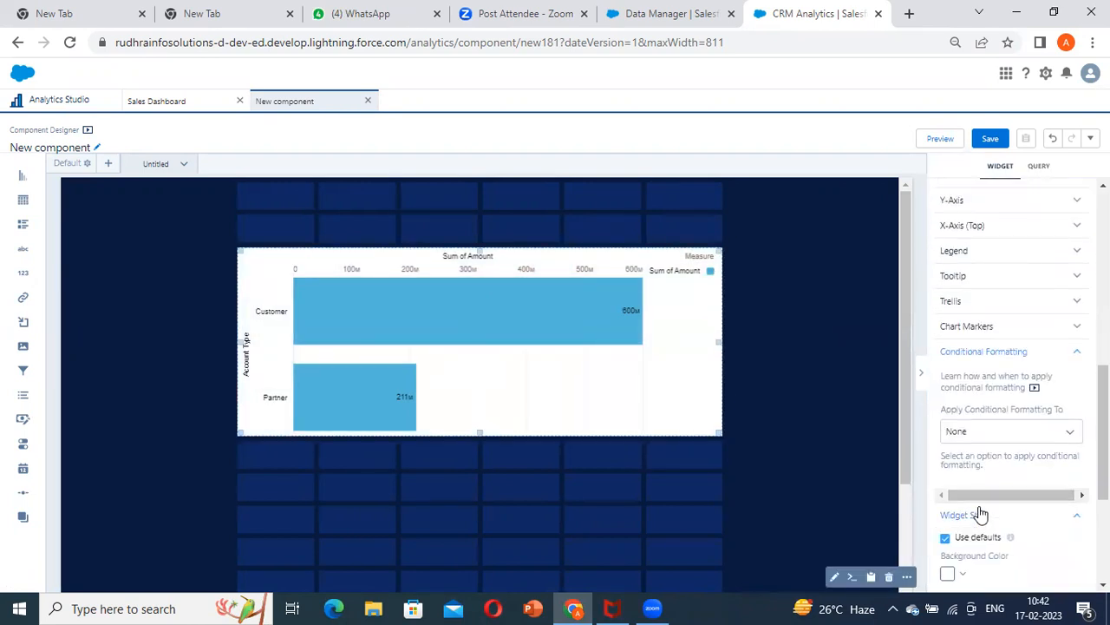
{"action": "scroll", "coordinate": [980, 514], "scroll_direction": "down", "scroll_amount": 3}
{"action": "left_click", "coordinate": [949, 333]}
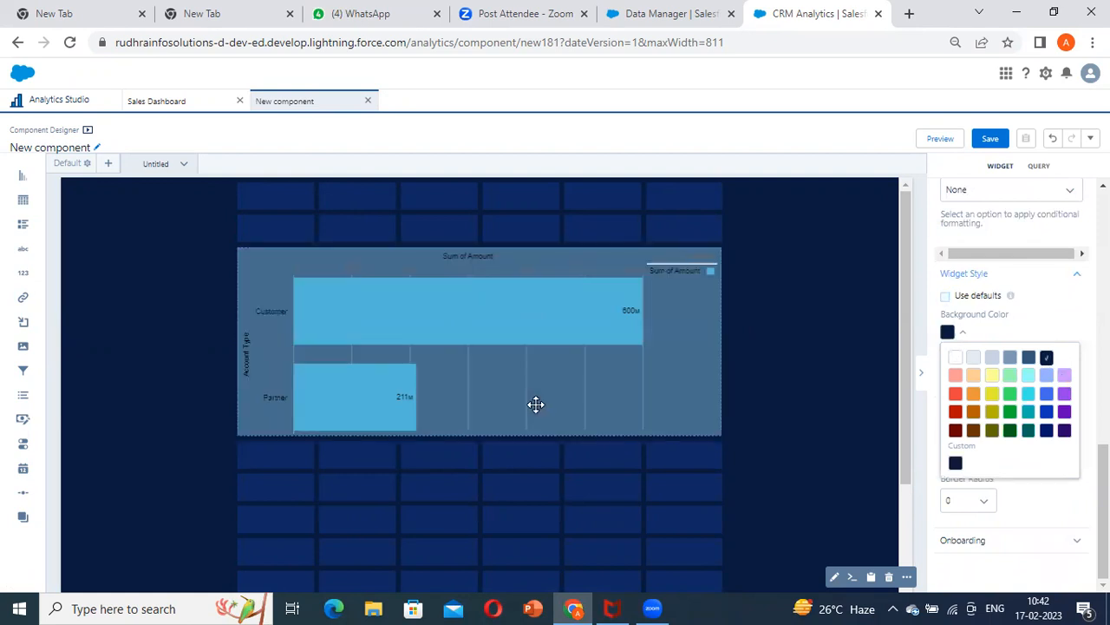
{"action": "left_click", "coordinate": [793, 473]}
Apply the Dark theme to the chart
{"action": "left_click", "coordinate": [686, 382]}
{"action": "scroll", "coordinate": [998, 432], "scroll_direction": "down", "scroll_amount": 5}
{"action": "left_click", "coordinate": [998, 221]}
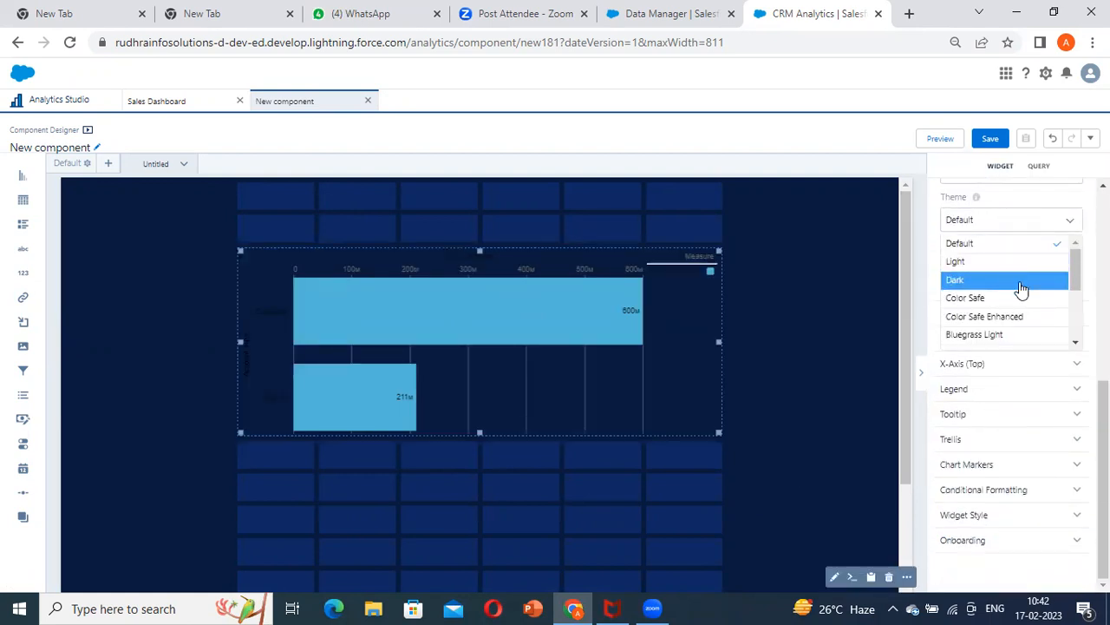
{"action": "left_click", "coordinate": [989, 280]}
{"action": "left_click", "coordinate": [434, 245]}
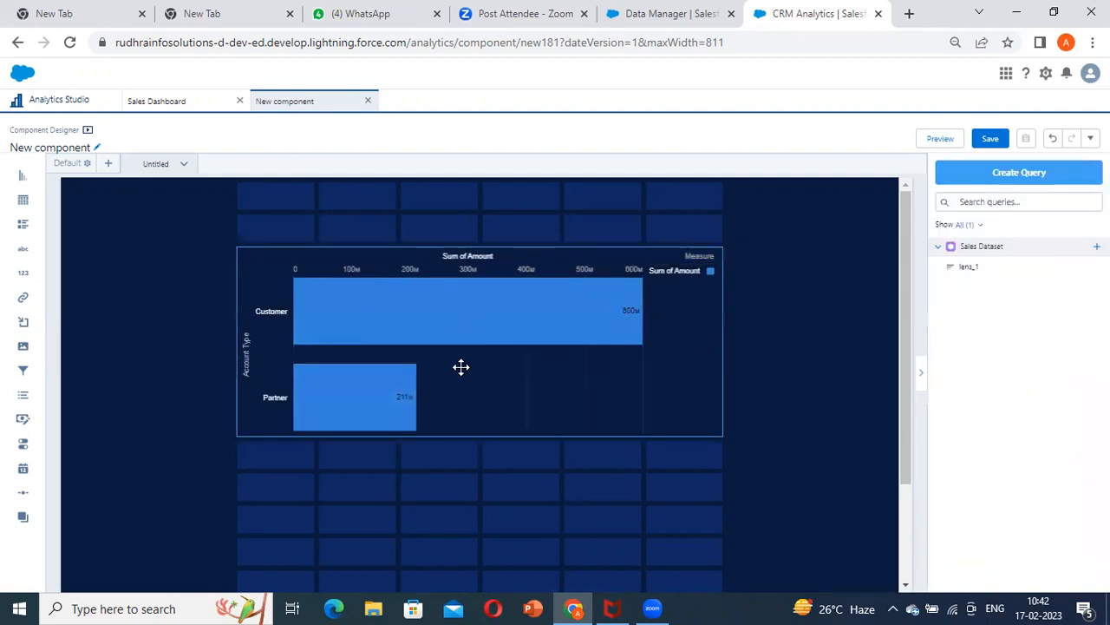
Rename the component's untitled page as Account Type
{"action": "left_click", "coordinate": [404, 285]}
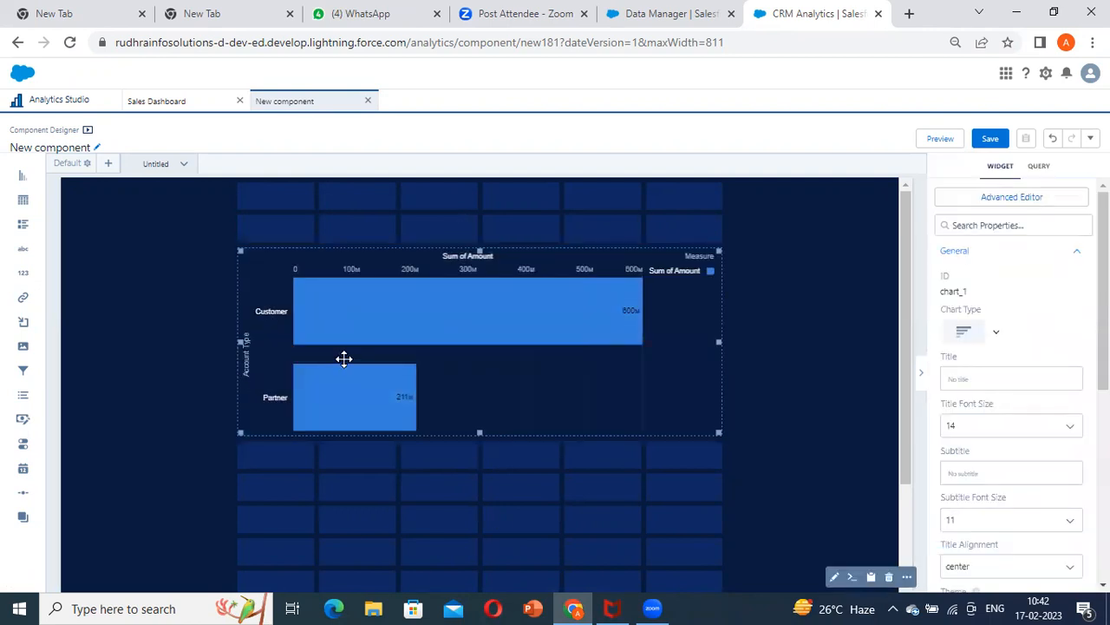
{"action": "left_click", "coordinate": [181, 163]}
{"action": "left_click", "coordinate": [201, 188]}
{"action": "type", "text": "Acc"}
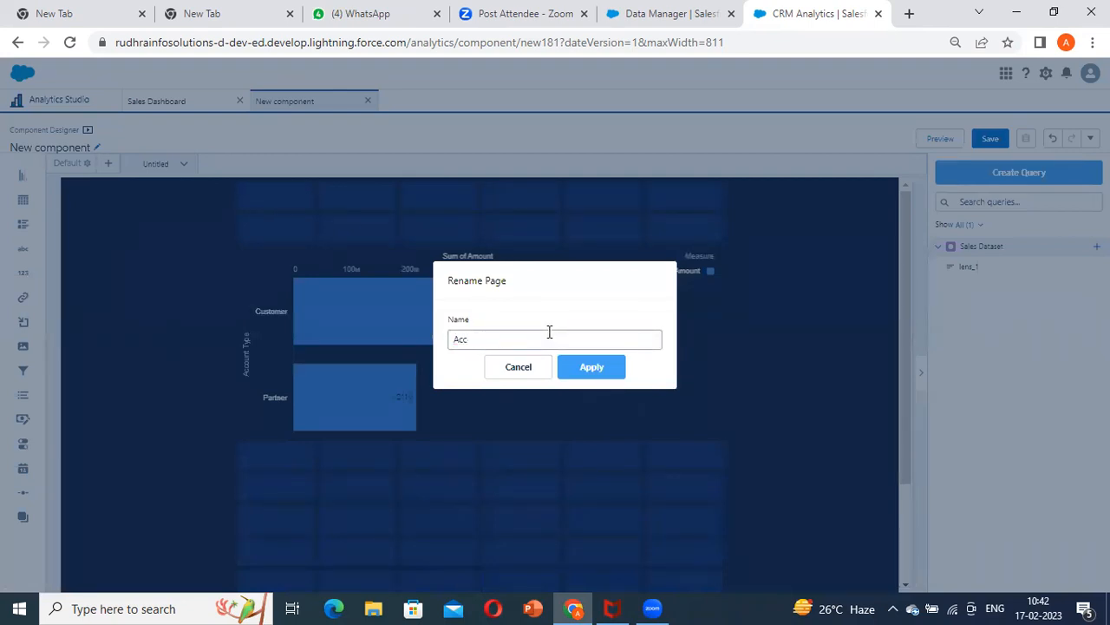
{"action": "type", "text": "ount Type"}
{"action": "left_click", "coordinate": [601, 368]}
Move the chart up one row and title it "Amount by Account Type"
{"action": "left_click_drag", "start_coordinate": [393, 276], "coordinate": [560, 247]}
{"action": "left_click", "coordinate": [558, 294]}
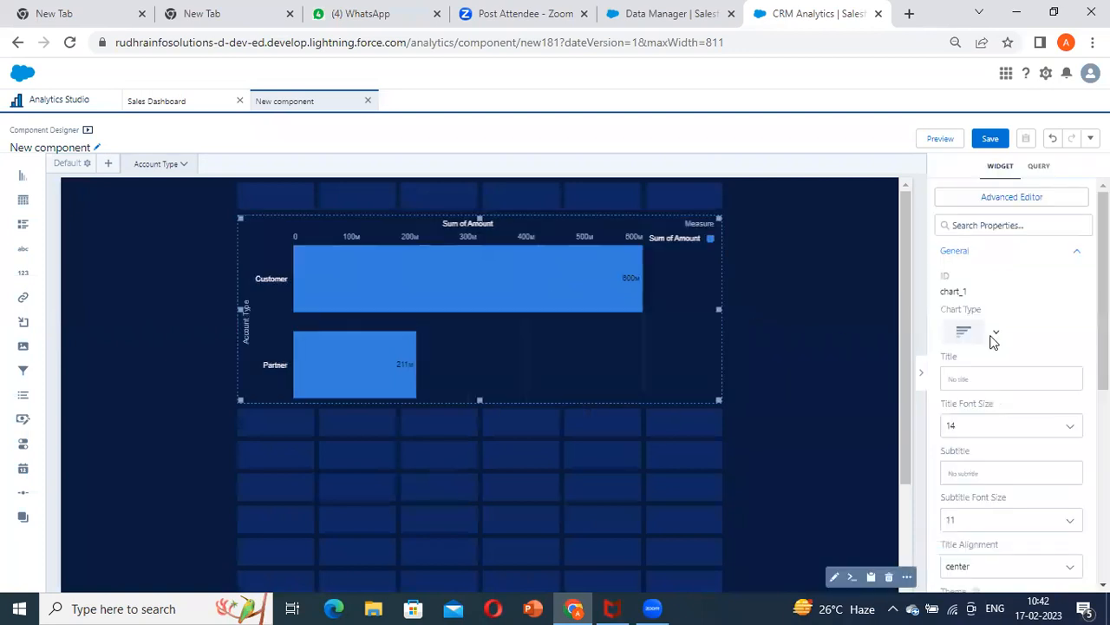
{"action": "left_click", "coordinate": [1004, 380]}
{"action": "type", "text": "Amount"}
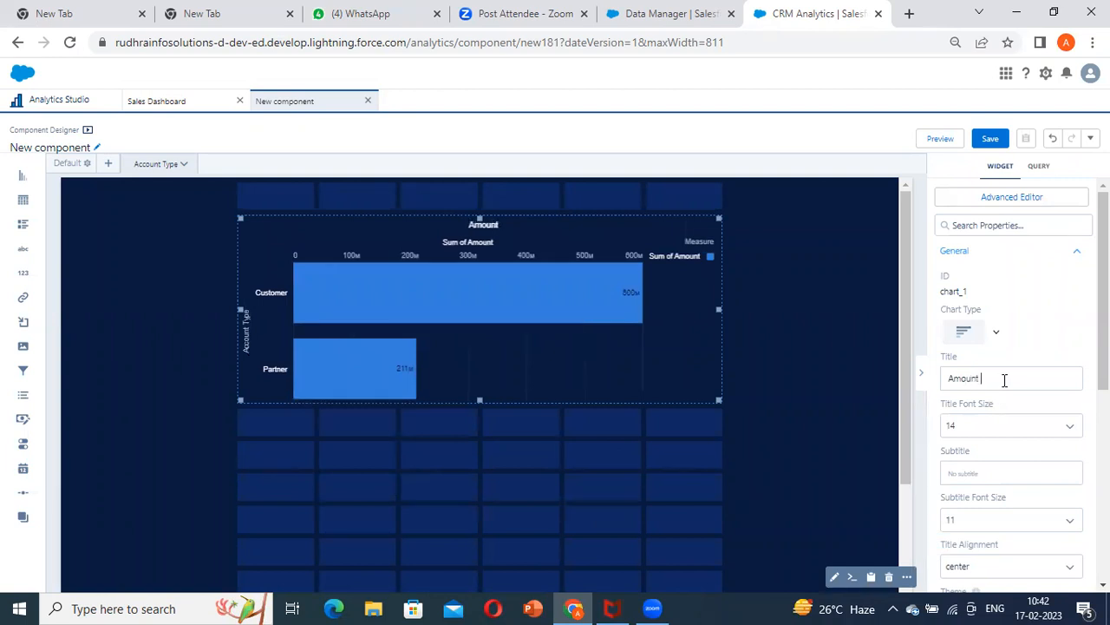
{"action": "type", "text": " by Account"}
{"action": "type", "text": "Ty[pe"}
{"action": "key", "text": "BackSpace"}
{"action": "key", "text": "BackSpace"}
{"action": "key", "text": "BackSpace"}
{"action": "type", "text": "pe"}
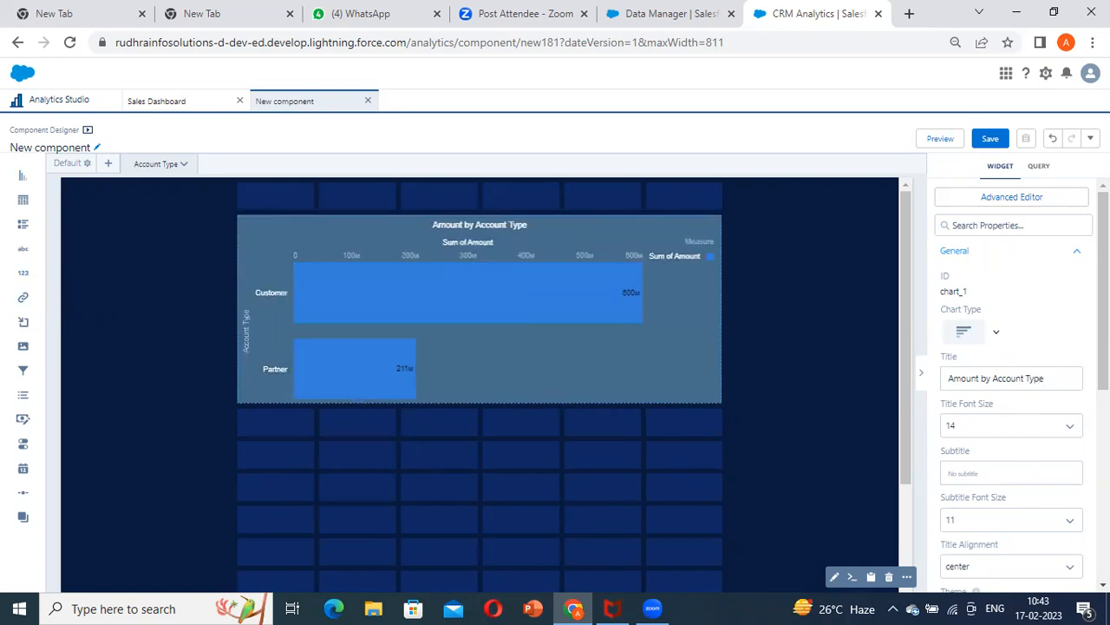
Try showing the chart's bar values as None, and restore the Compact Number format
{"action": "scroll", "coordinate": [977, 407], "scroll_direction": "down", "scroll_amount": 4}
{"action": "left_click", "coordinate": [1034, 391]}
{"action": "scroll", "coordinate": [997, 451], "scroll_direction": "down", "scroll_amount": 3}
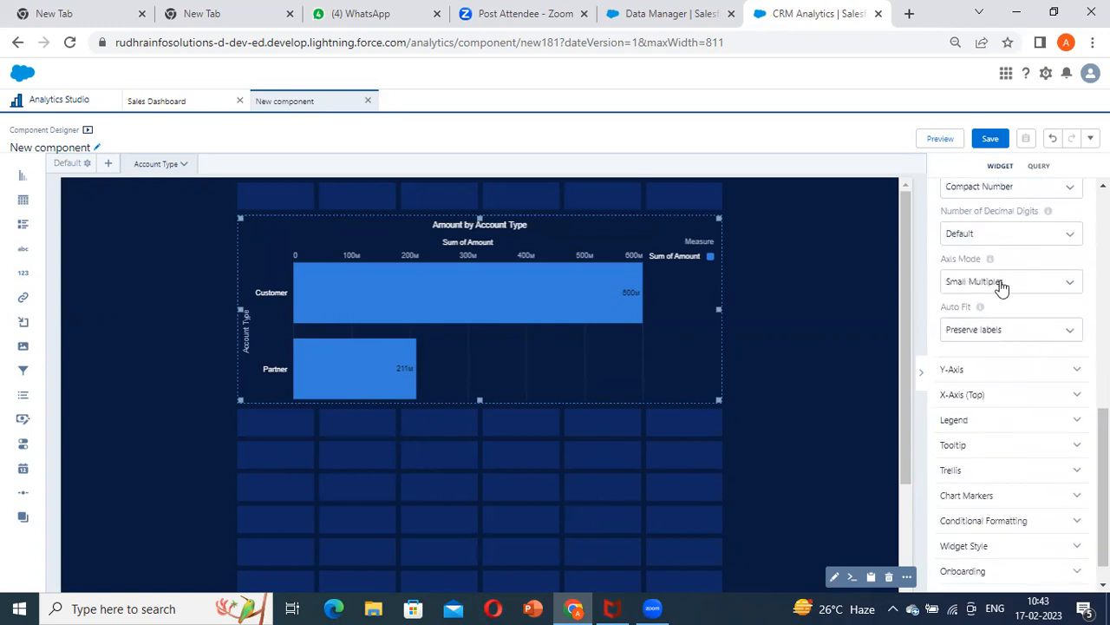
{"action": "scroll", "coordinate": [997, 330], "scroll_direction": "up", "scroll_amount": 2}
{"action": "left_click", "coordinate": [1034, 351]}
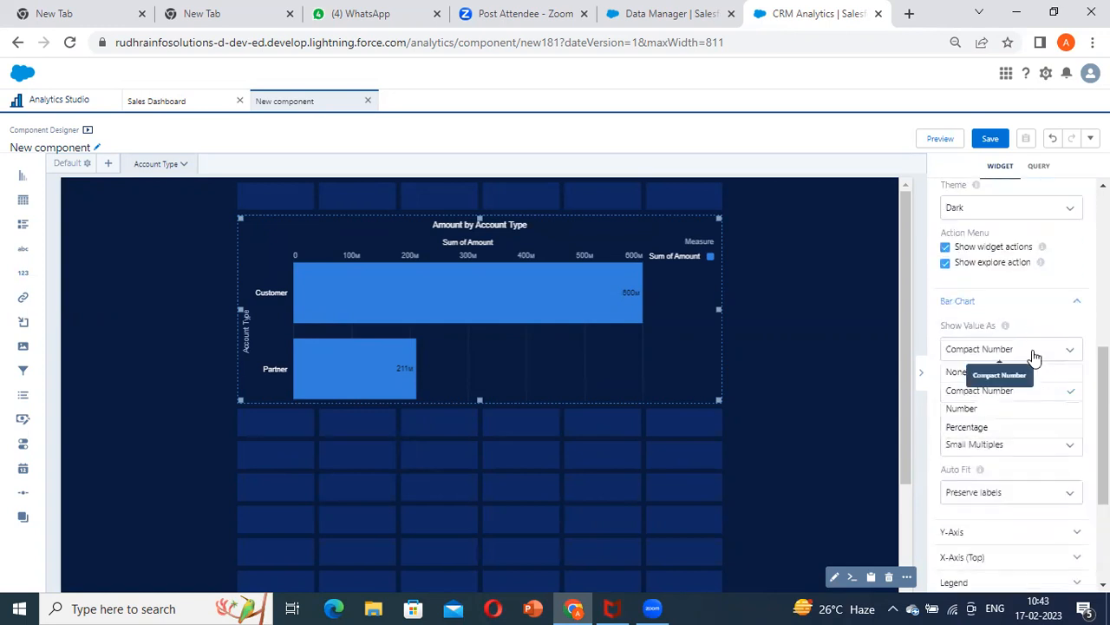
{"action": "left_click", "coordinate": [1027, 373]}
{"action": "left_click", "coordinate": [1008, 351]}
{"action": "left_click", "coordinate": [1005, 390]}
Hide the title of the chart's top X-axis
{"action": "scroll", "coordinate": [986, 391], "scroll_direction": "down", "scroll_amount": 1}
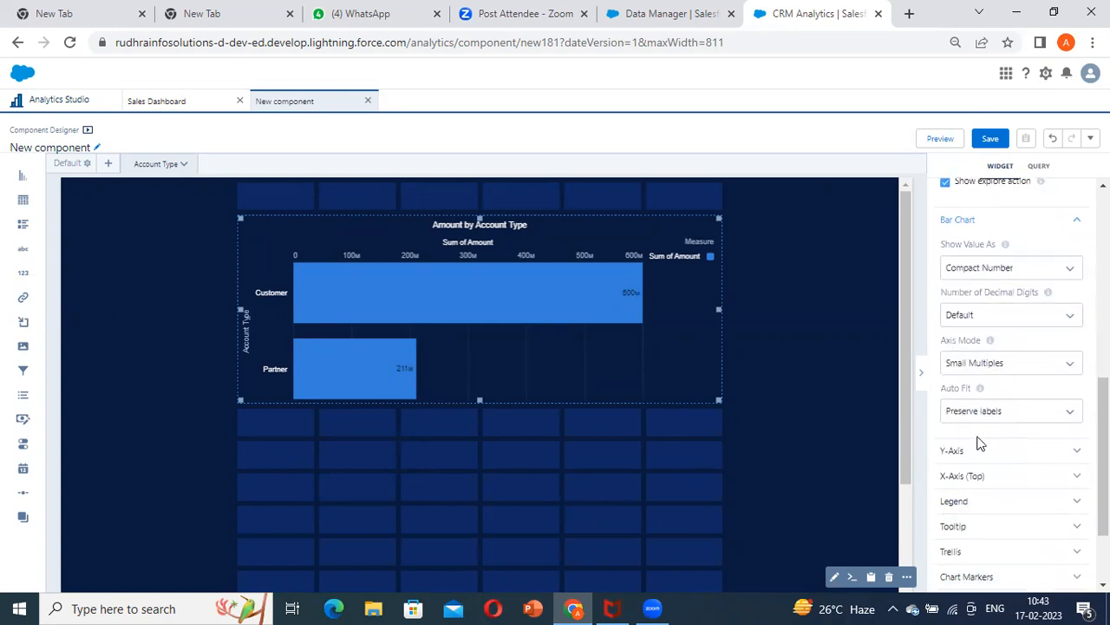
{"action": "left_click", "coordinate": [953, 451]}
{"action": "scroll", "coordinate": [976, 481], "scroll_direction": "down", "scroll_amount": 1}
{"action": "left_click", "coordinate": [971, 531]}
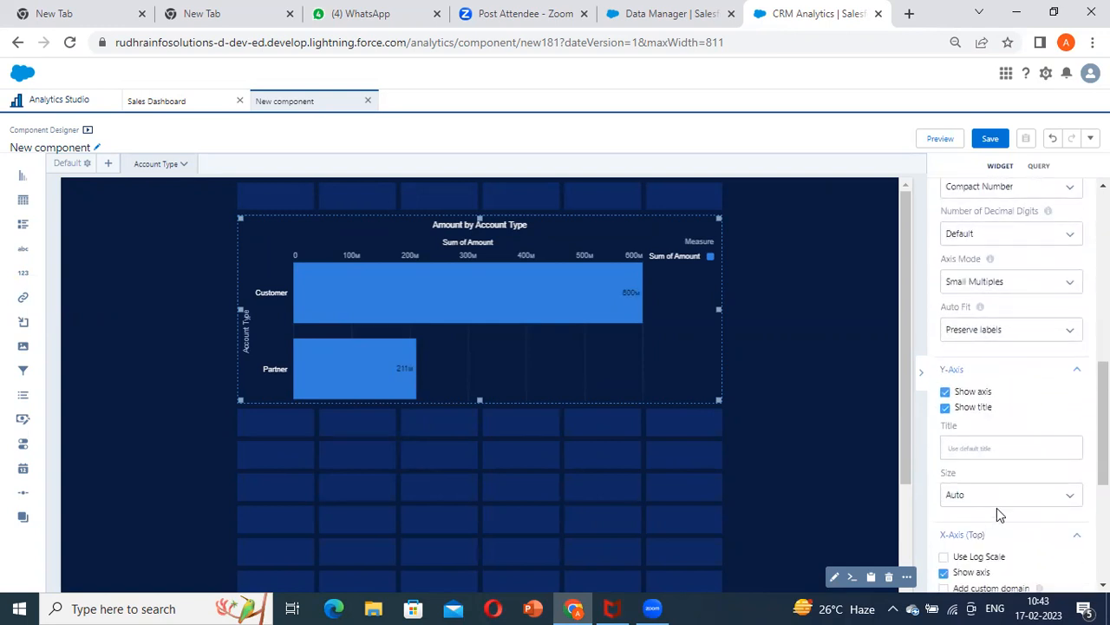
{"action": "scroll", "coordinate": [997, 507], "scroll_direction": "down", "scroll_amount": 3}
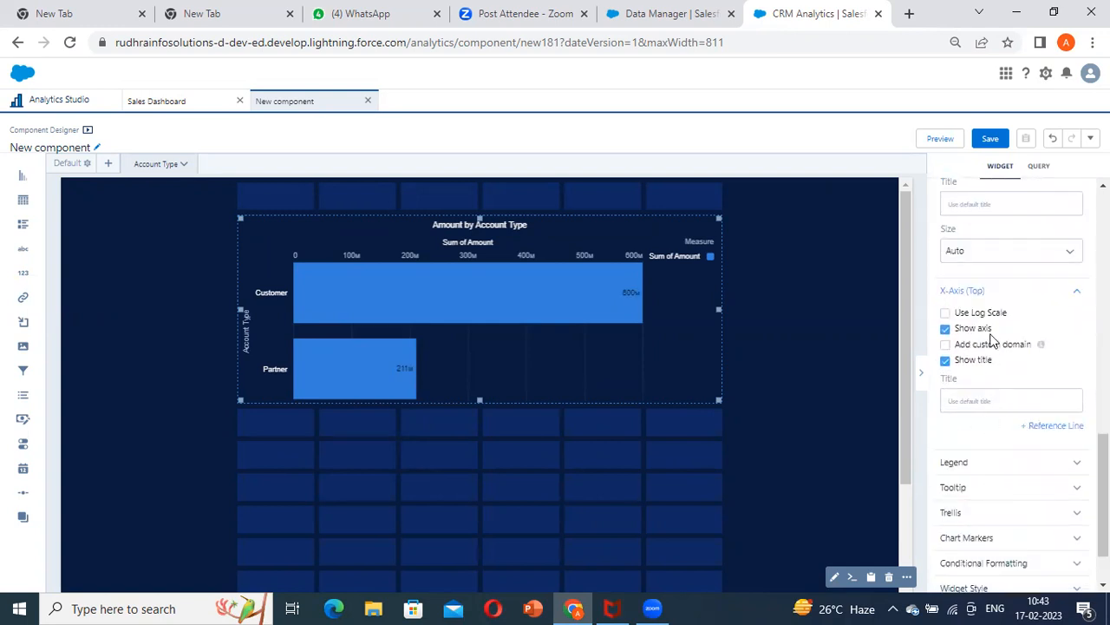
{"action": "left_click", "coordinate": [945, 360]}
{"action": "left_click", "coordinate": [505, 330]}
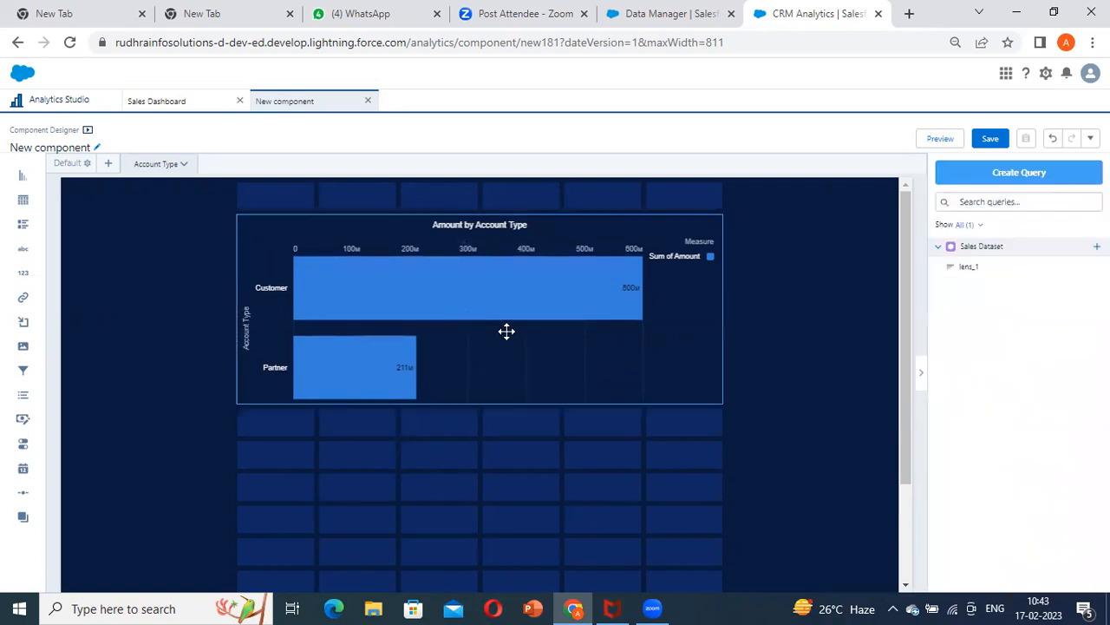
Add a new page named Industry to the component
{"action": "right_click", "coordinate": [155, 169]}
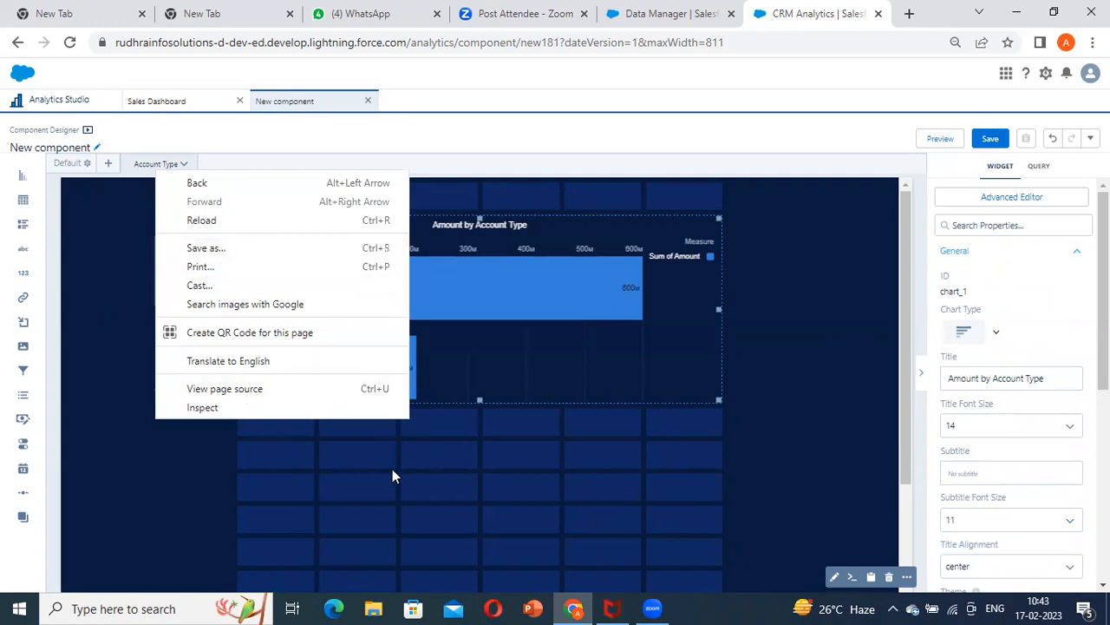
{"action": "left_click", "coordinate": [223, 180]}
{"action": "right_click", "coordinate": [186, 165]}
{"action": "left_click", "coordinate": [107, 163]}
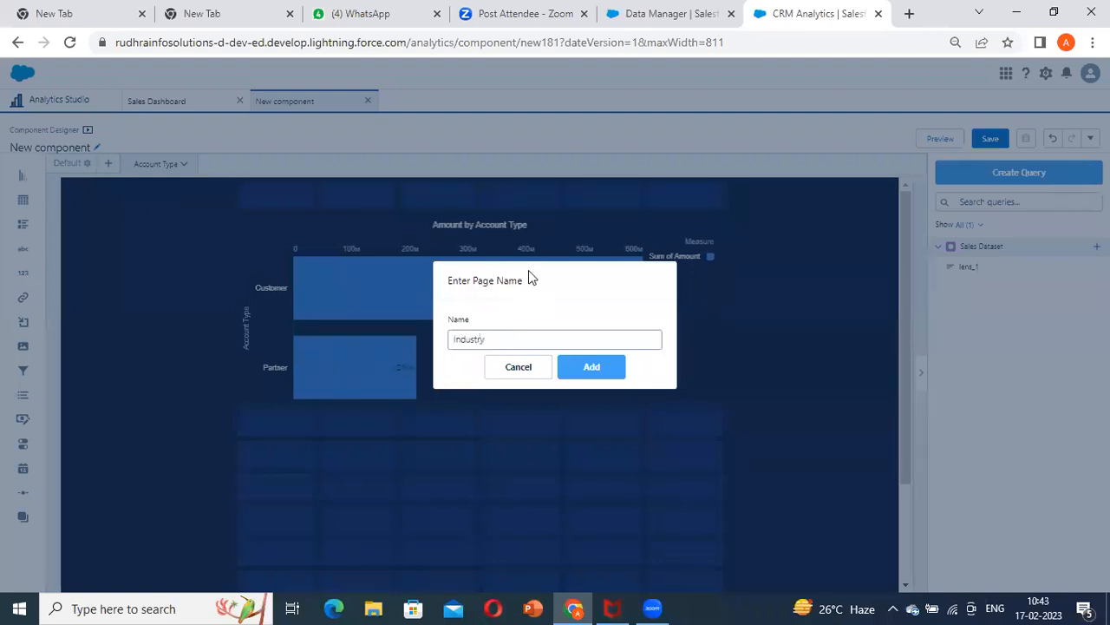
{"action": "left_click", "coordinate": [592, 366]}
Duplicate the Amount by Account Type chart on the Account Type page
{"action": "left_click", "coordinate": [156, 163]}
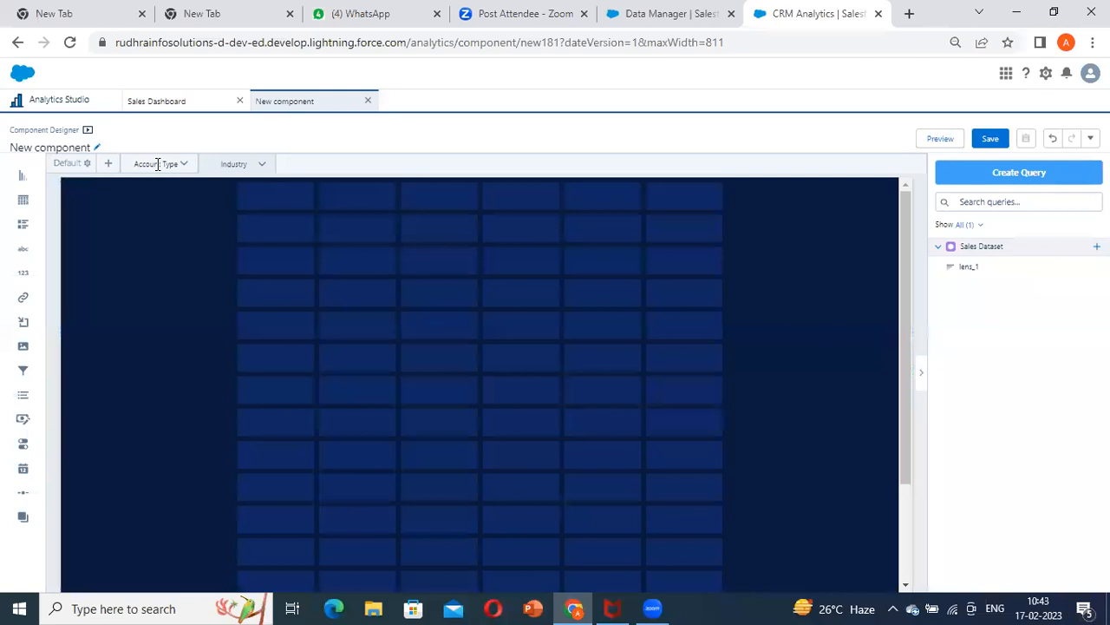
{"action": "left_click", "coordinate": [454, 315]}
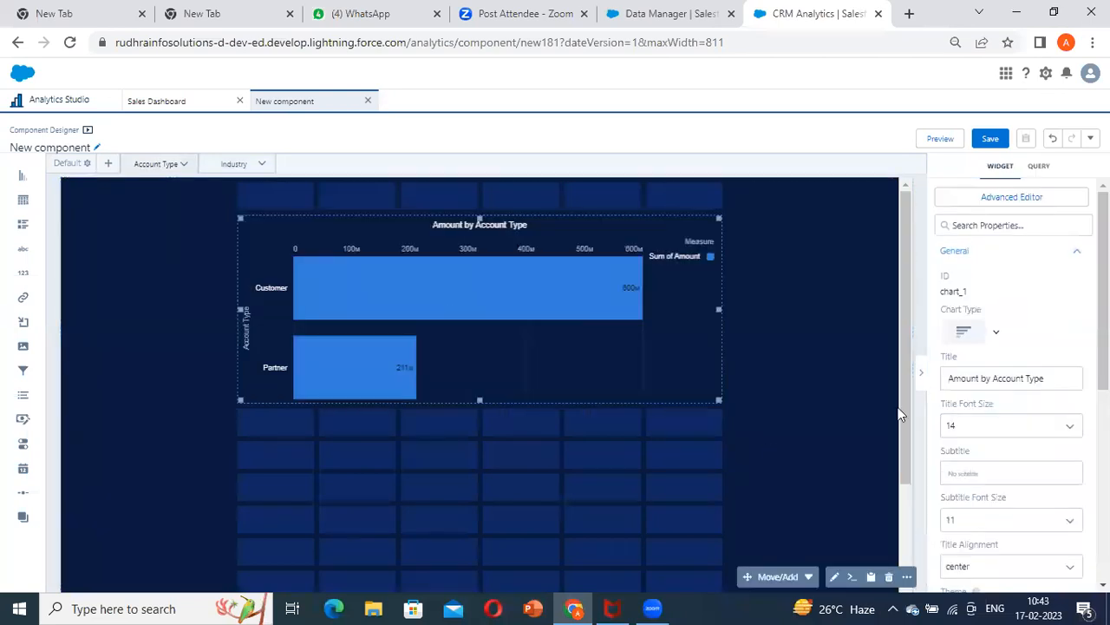
{"action": "left_click", "coordinate": [789, 576]}
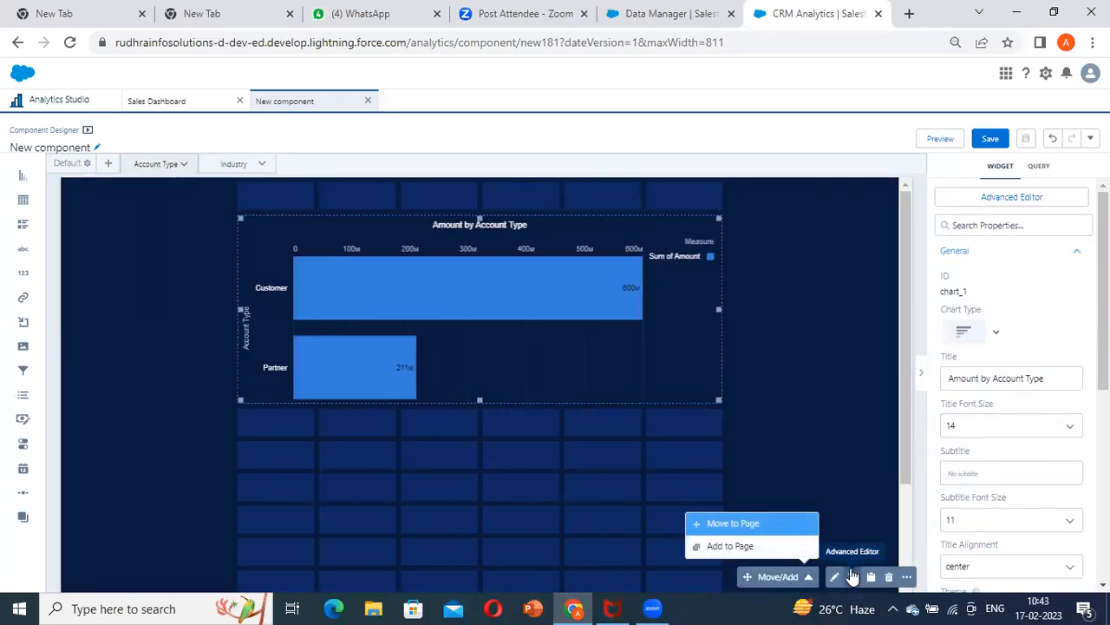
{"action": "left_click", "coordinate": [769, 415]}
{"action": "left_click", "coordinate": [622, 365]}
{"action": "left_click", "coordinate": [906, 577]}
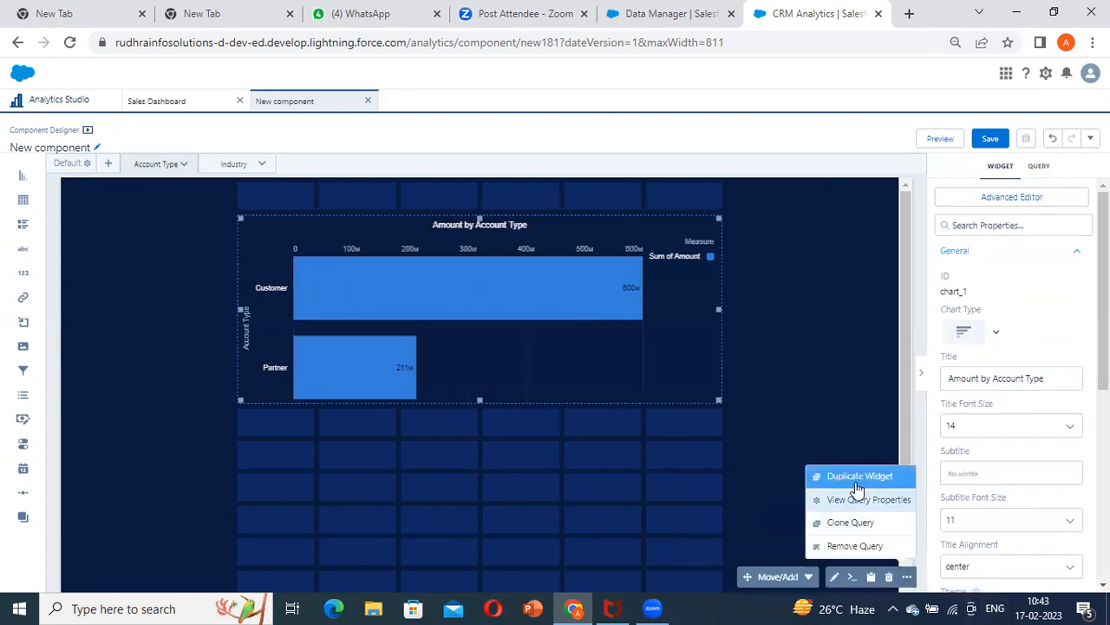
{"action": "left_click", "coordinate": [862, 475]}
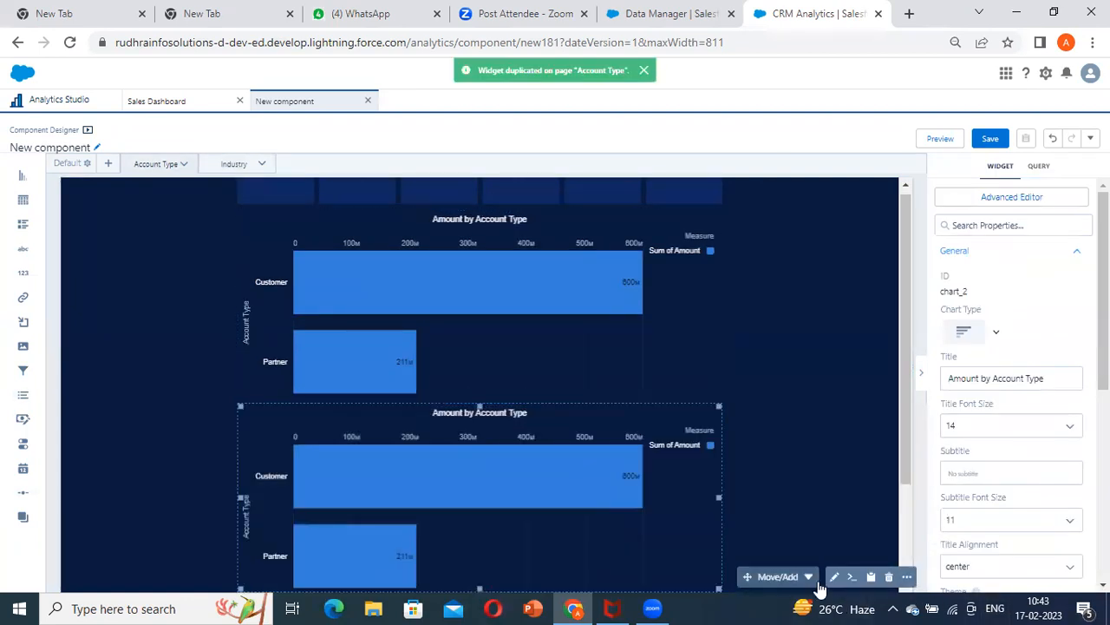
Move the duplicated chart from the Account Type page to a new page
{"action": "left_click", "coordinate": [779, 578]}
{"action": "left_click", "coordinate": [746, 522]}
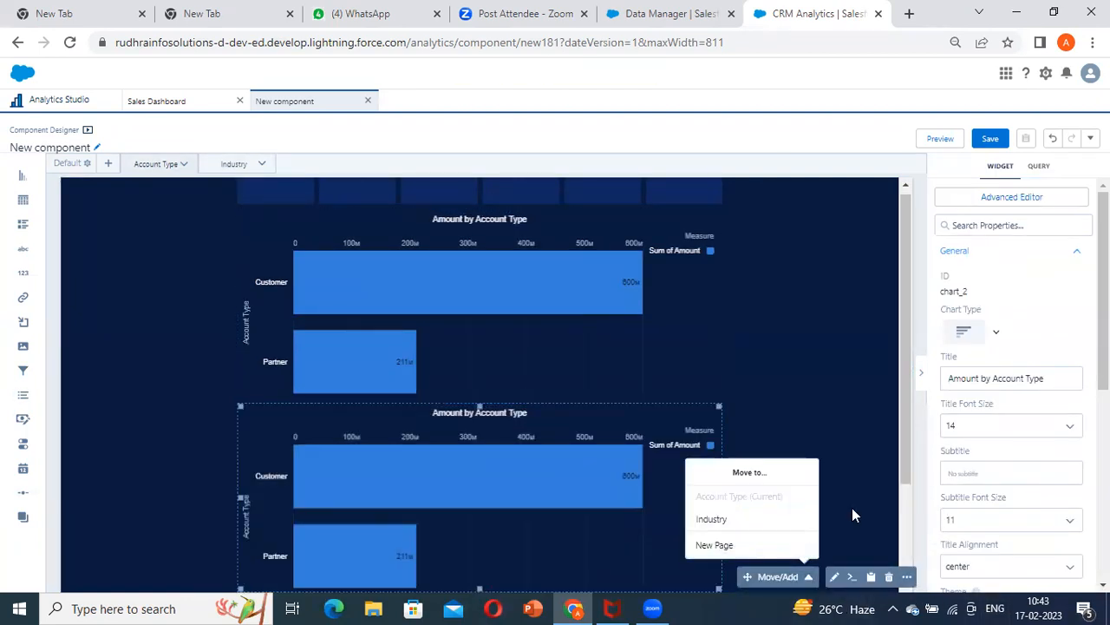
{"action": "left_click", "coordinate": [715, 544]}
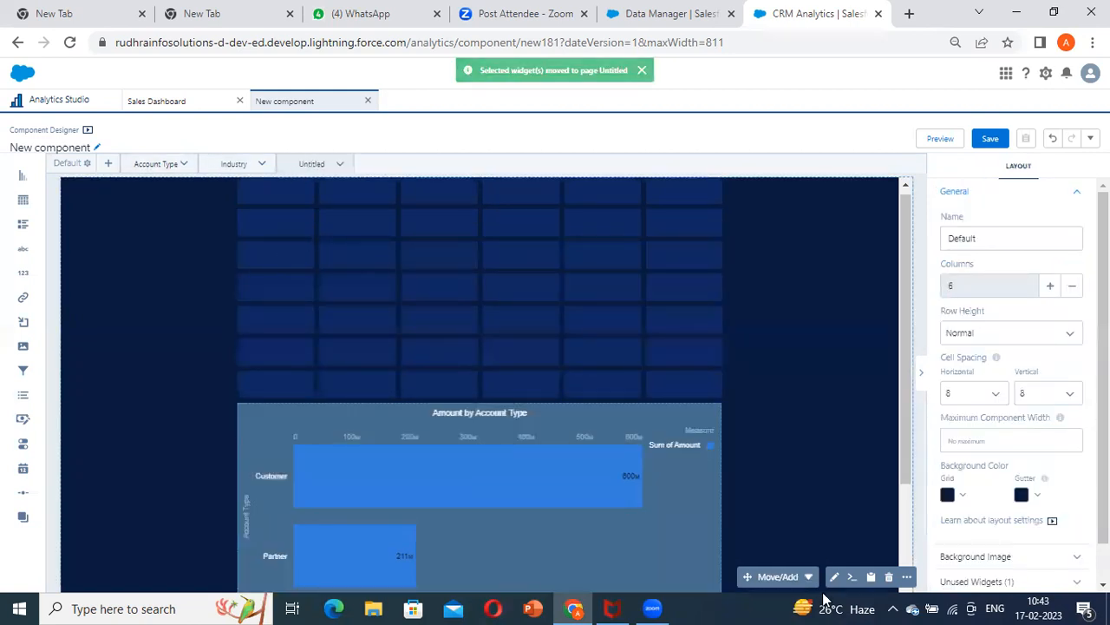
Add the duplicated chart to the Industry page as well and move it up to start at the second row
{"action": "left_click", "coordinate": [475, 443]}
{"action": "left_click", "coordinate": [778, 577]}
{"action": "left_click", "coordinate": [722, 547]}
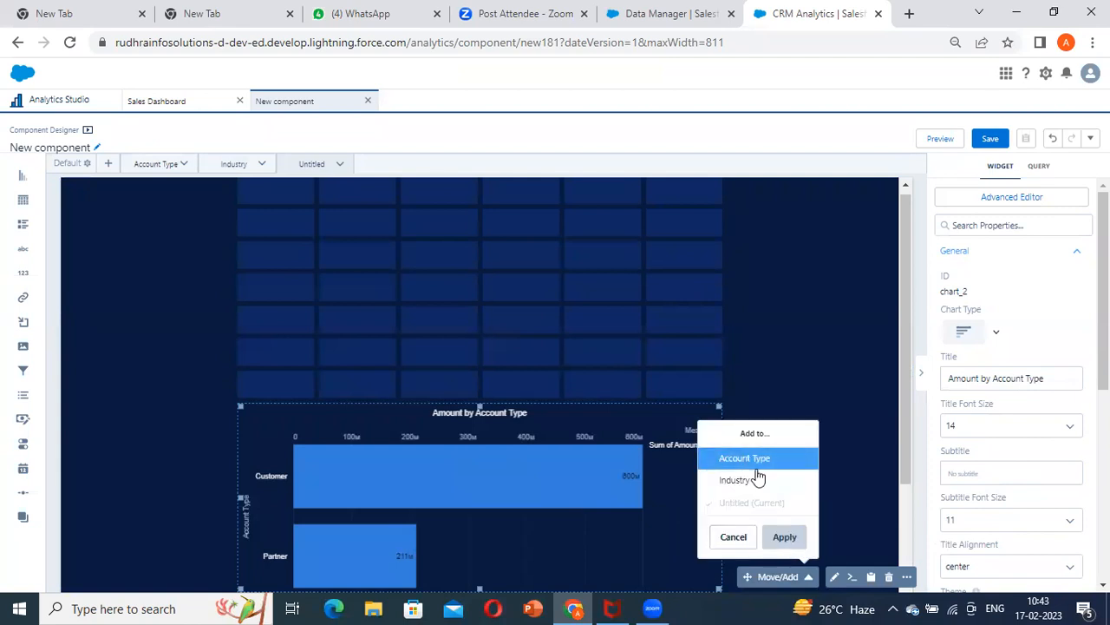
{"action": "left_click", "coordinate": [753, 485]}
{"action": "left_click", "coordinate": [798, 547]}
{"action": "left_click_drag", "start_coordinate": [440, 418], "coordinate": [498, 269]}
{"action": "left_click", "coordinate": [564, 284]}
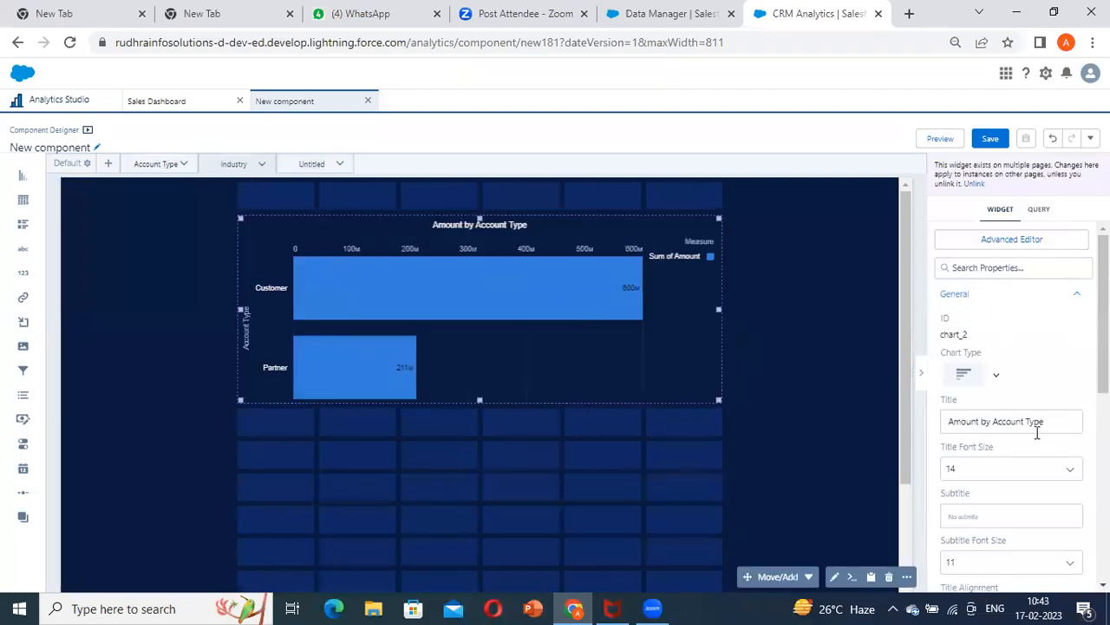
Change the Industry page chart's title to "Amount by Industry"
{"action": "left_click_drag", "start_coordinate": [974, 415], "coordinate": [759, 404]}
{"action": "left_click", "coordinate": [1063, 425]}
{"action": "type", "text": "I"}
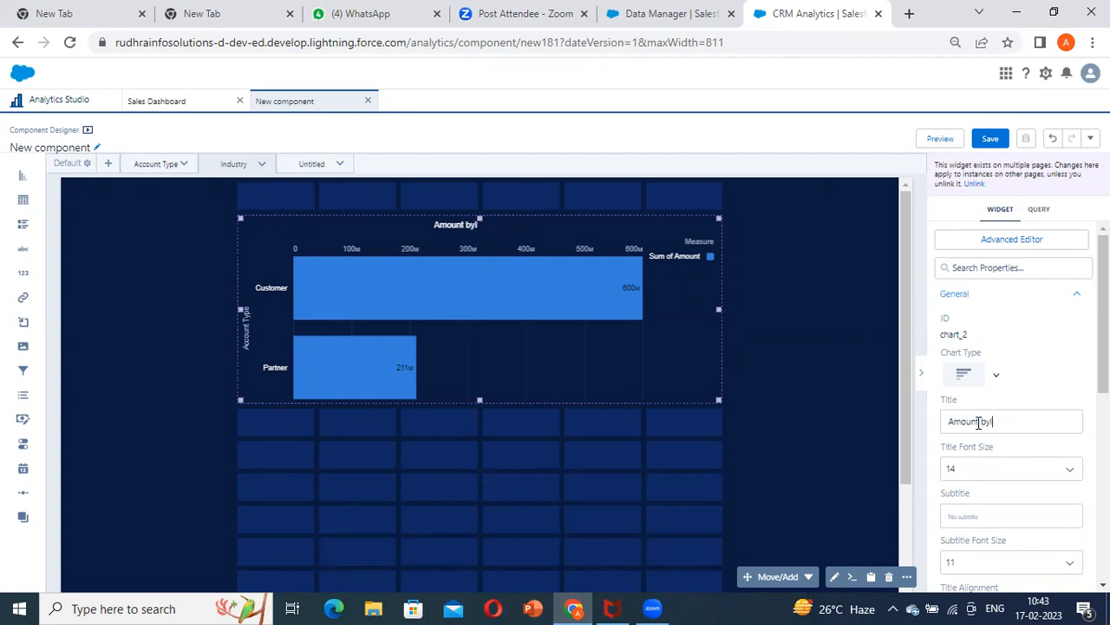
{"action": "type", "text": "ndustry"}
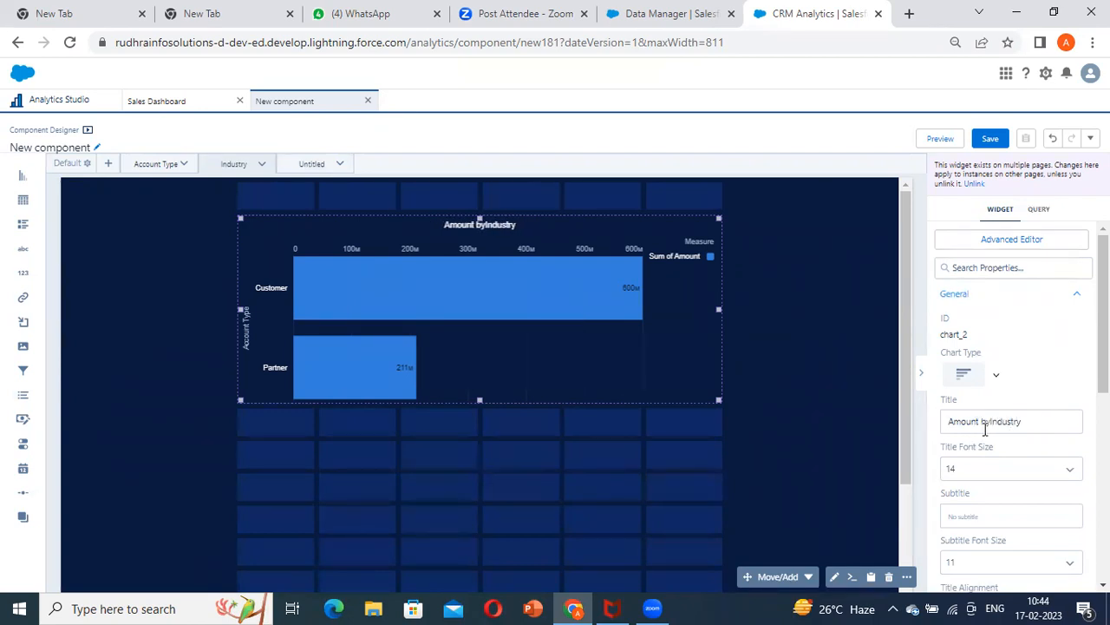
{"action": "left_click", "coordinate": [991, 421]}
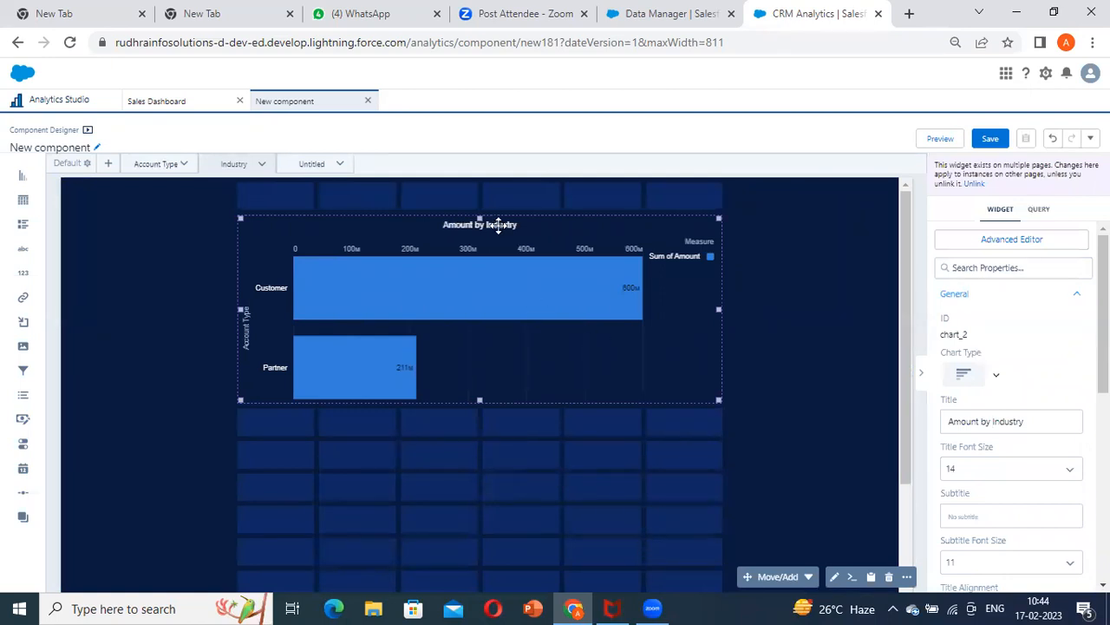
Delete the Untitled page from the component, keeping the Account Type and Industry pages
{"action": "left_click", "coordinate": [311, 164]}
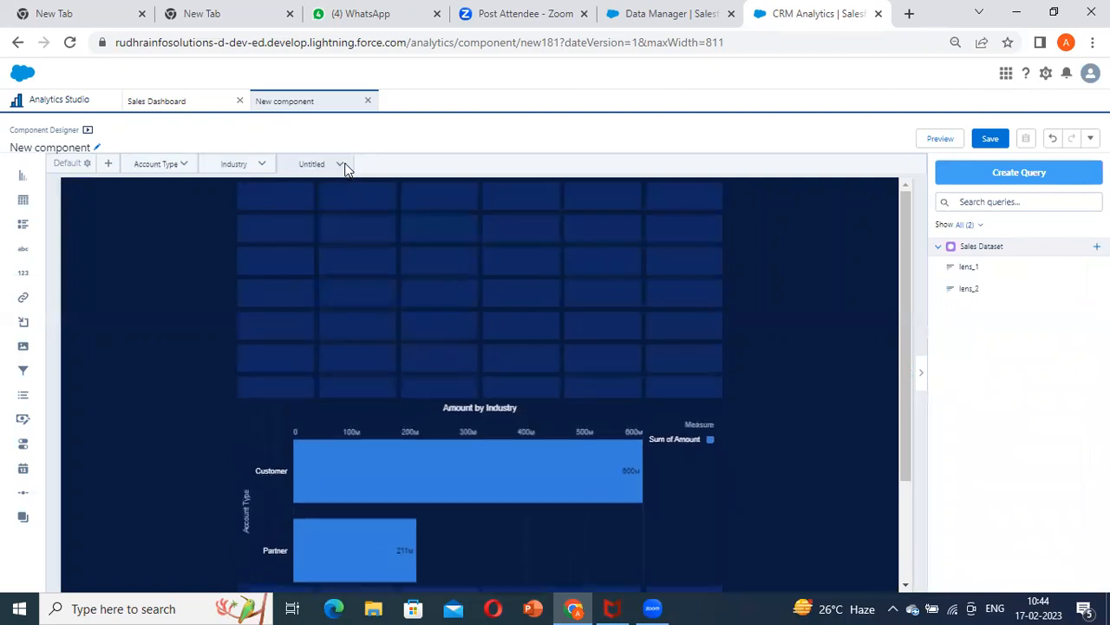
{"action": "left_click", "coordinate": [340, 164]}
{"action": "left_click", "coordinate": [368, 281]}
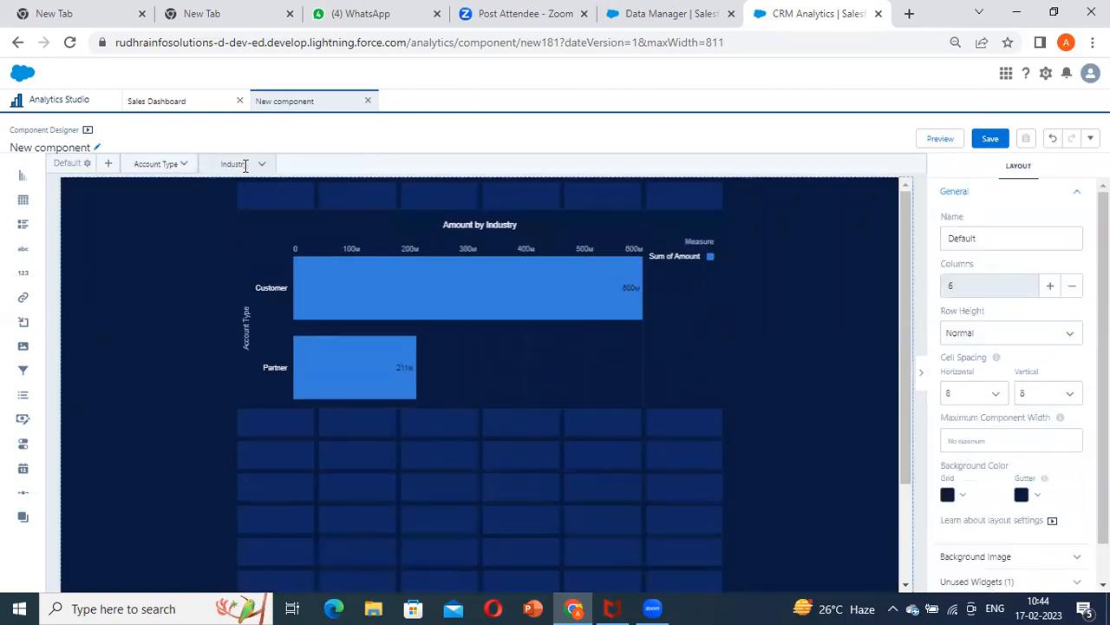
{"action": "left_click", "coordinate": [165, 164]}
{"action": "left_click", "coordinate": [231, 162]}
Save the component as "Component for sales \" in the Sales Database app
{"action": "left_click", "coordinate": [990, 141]}
{"action": "left_click", "coordinate": [524, 226]}
{"action": "type", "text": "Component for sales New component"}
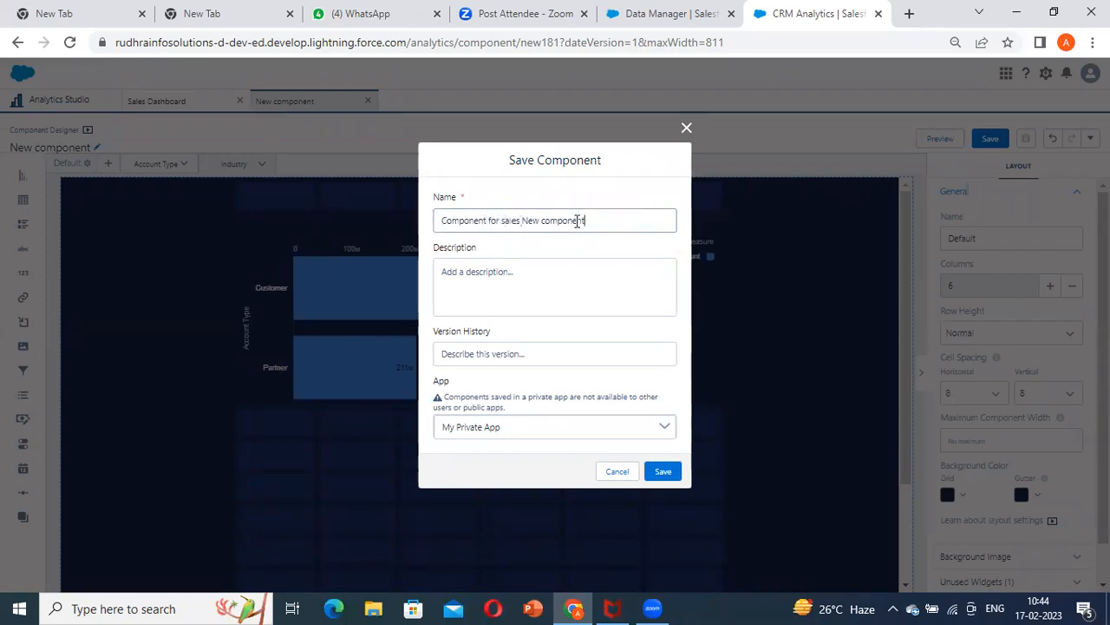
{"action": "key", "text": "BackSpace"}
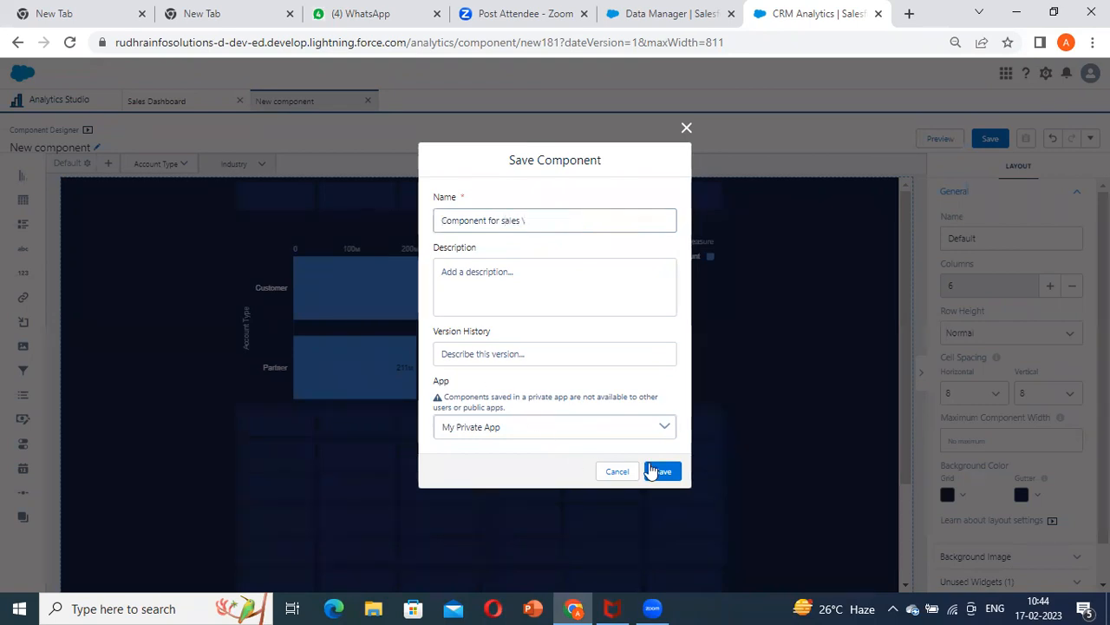
{"action": "left_click", "coordinate": [651, 418]}
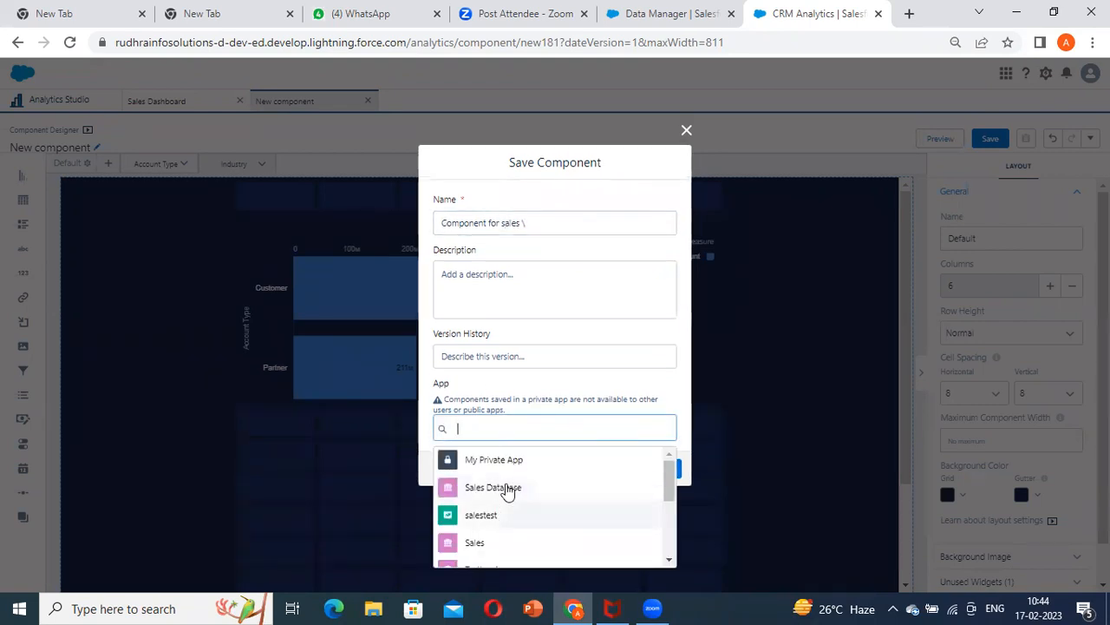
{"action": "left_click", "coordinate": [492, 488]}
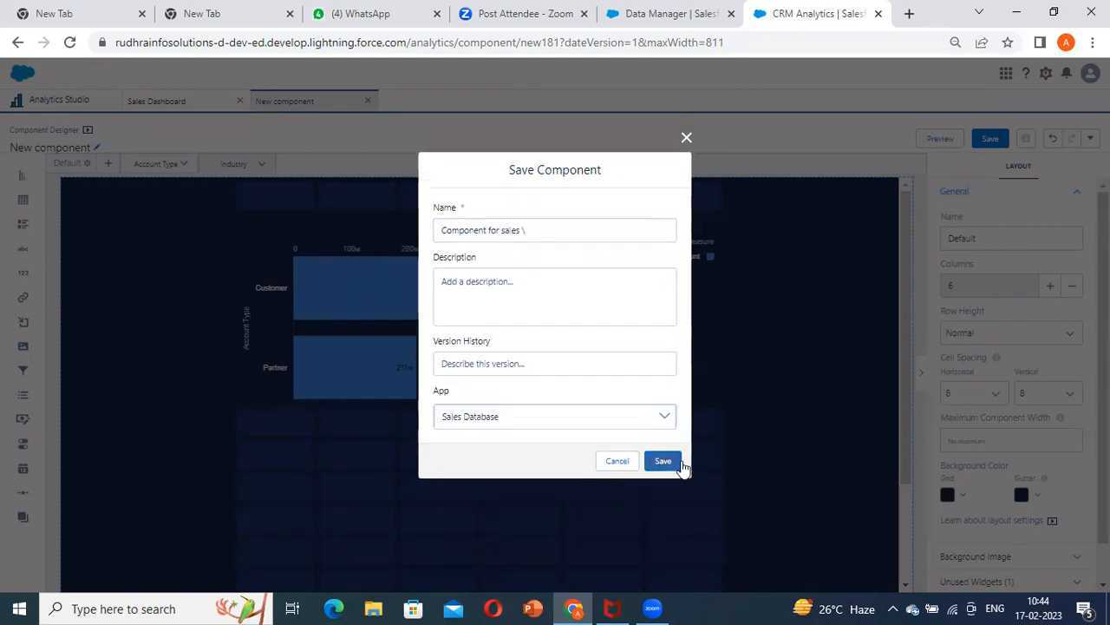
{"action": "left_click", "coordinate": [663, 462]}
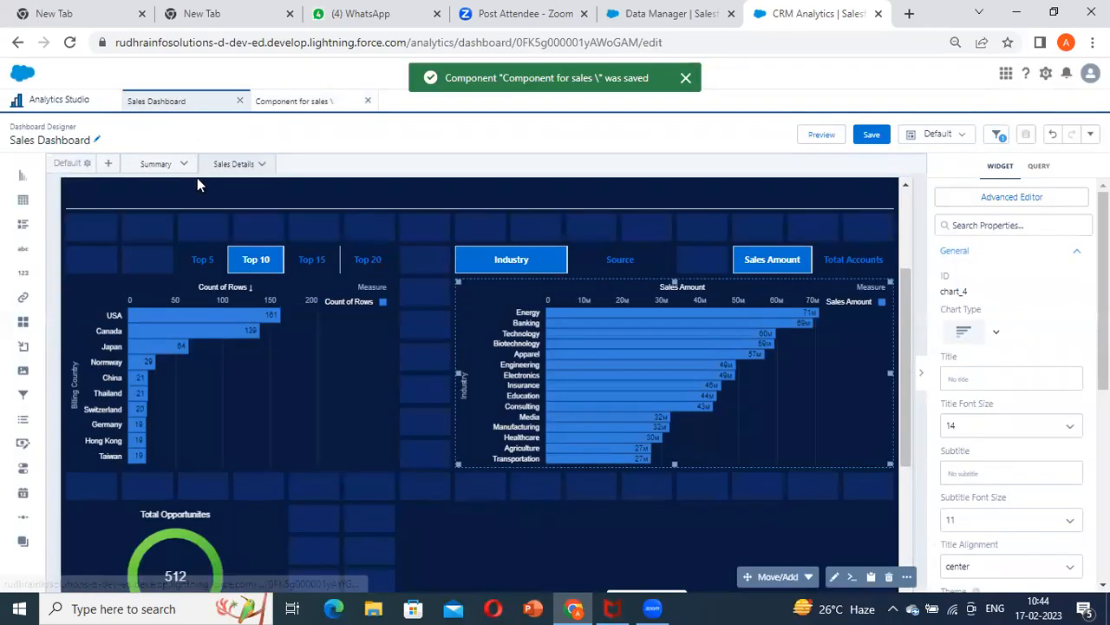
Assign "Component for sales \" to the empty component widget beside Total Opportunities on the Sales Dashboard's Sales Details page
{"action": "scroll", "coordinate": [666, 352], "scroll_direction": "down", "scroll_amount": 3}
{"action": "left_click", "coordinate": [816, 391]}
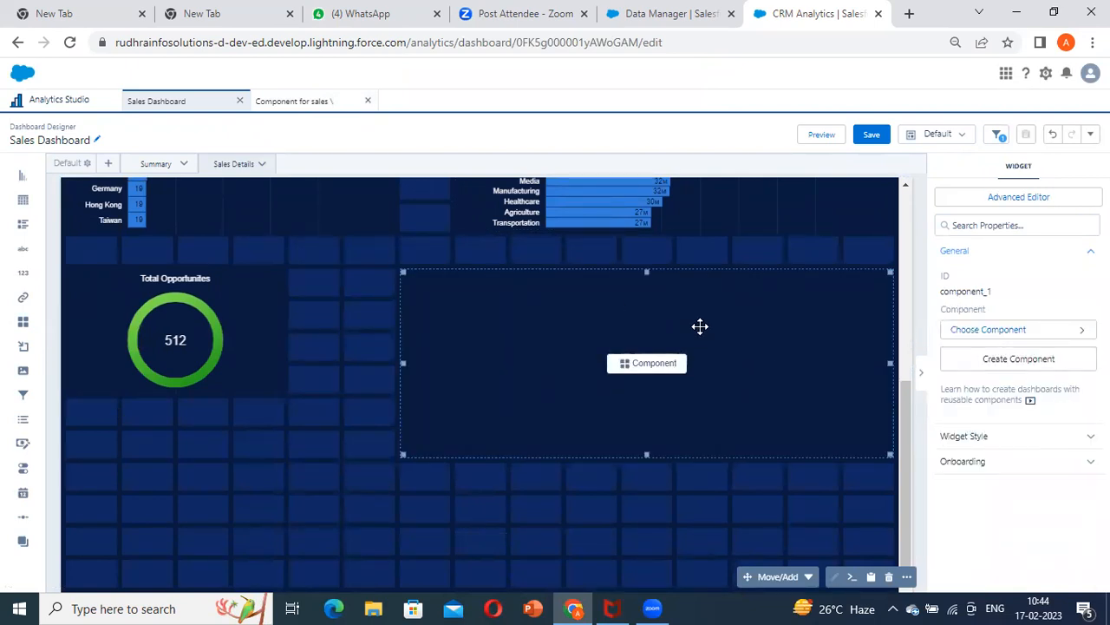
{"action": "left_click", "coordinate": [1002, 331]}
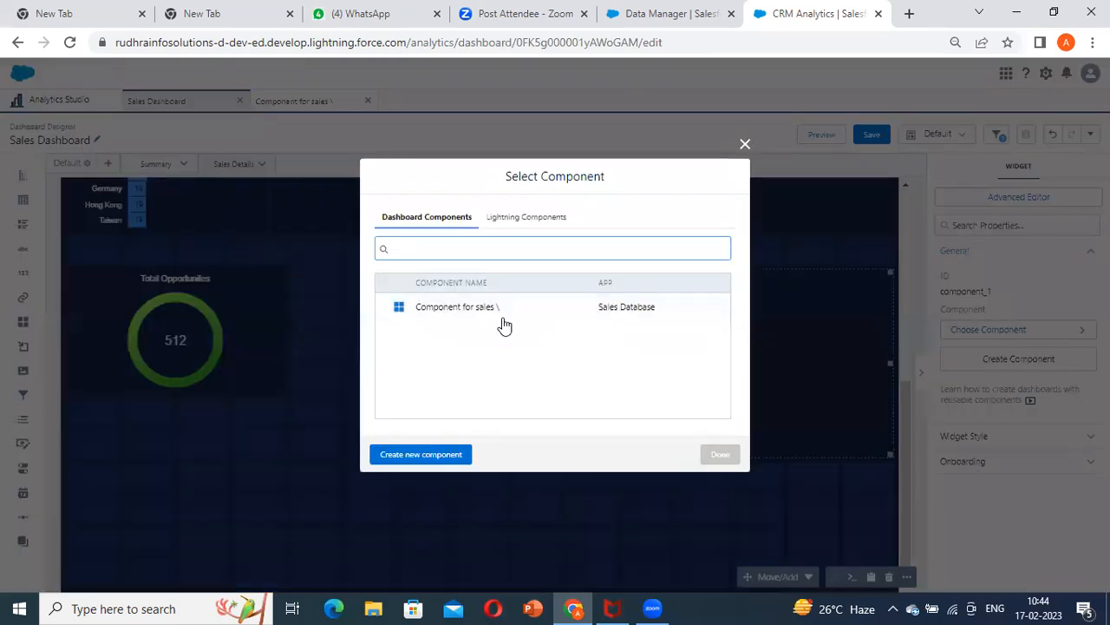
{"action": "left_click", "coordinate": [587, 318]}
{"action": "left_click", "coordinate": [719, 454]}
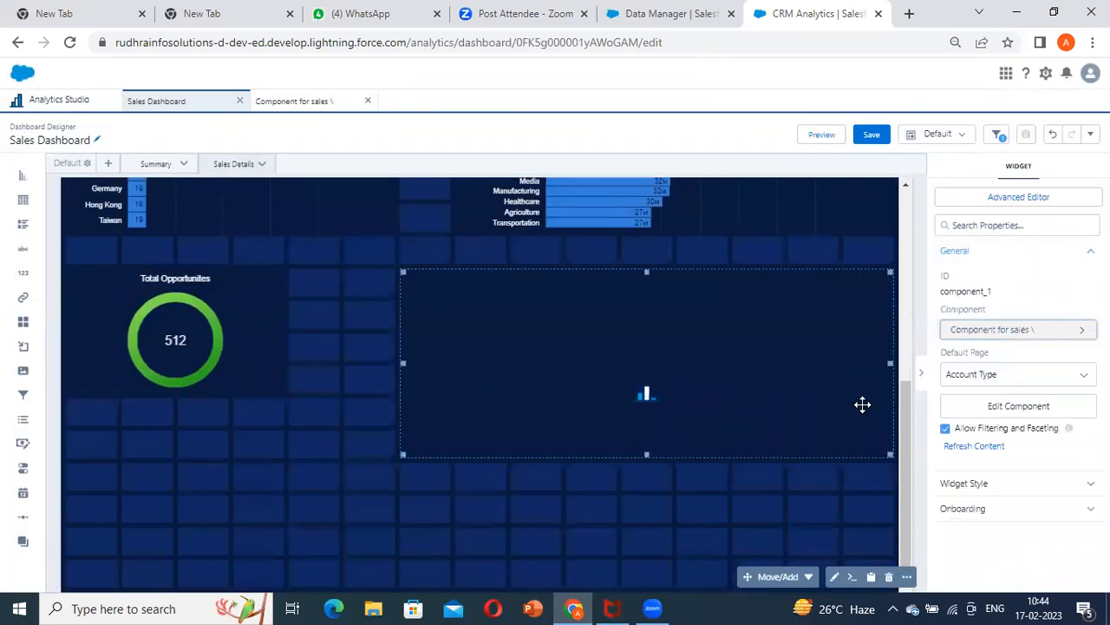
Preview the dashboard with the embedded component and return to editing
{"action": "scroll", "coordinate": [678, 379], "scroll_direction": "up", "scroll_amount": 1}
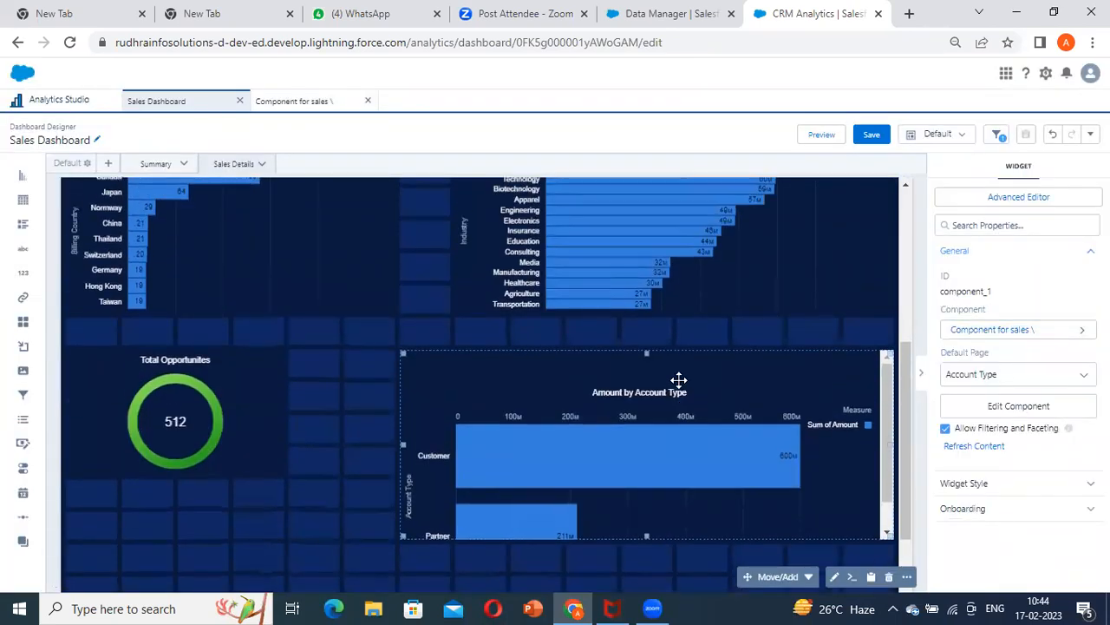
{"action": "left_click", "coordinate": [822, 134]}
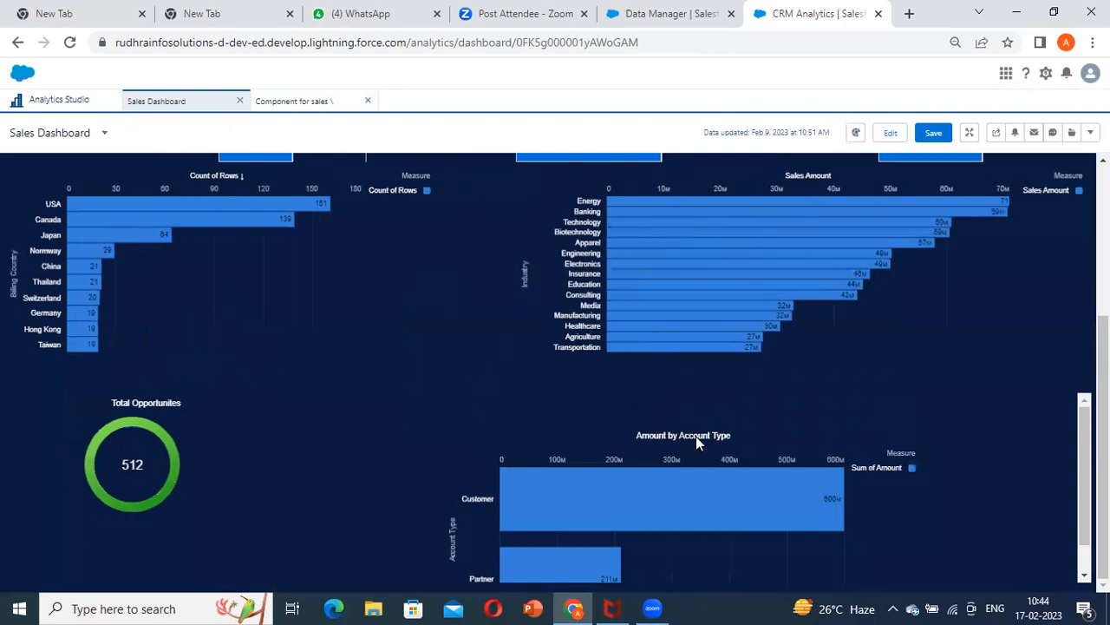
{"action": "left_click", "coordinate": [891, 134]}
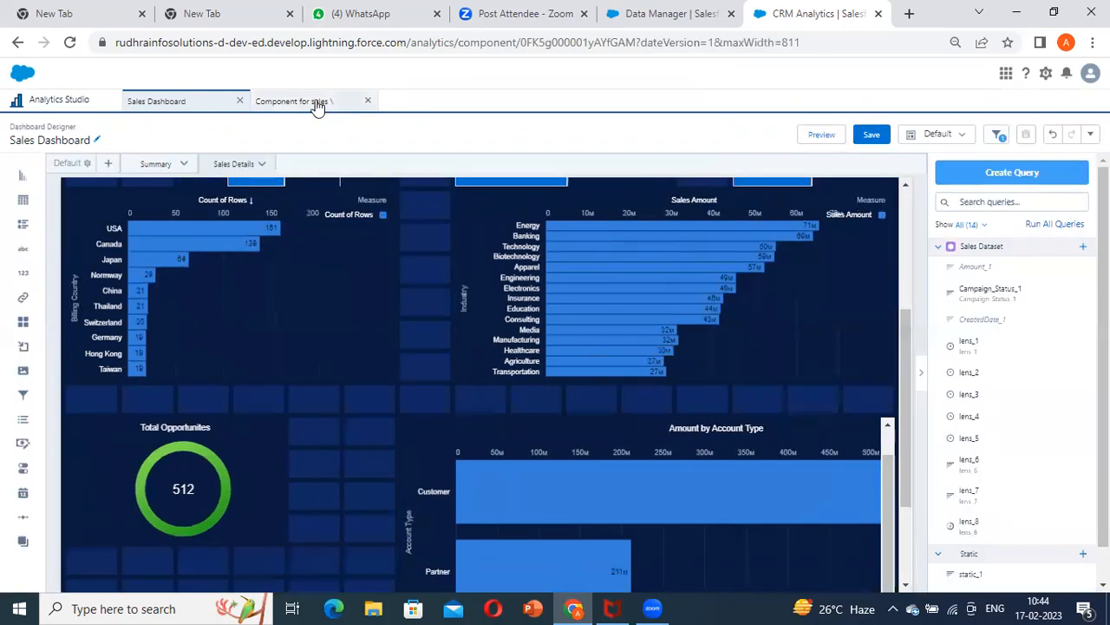
Add a navigation widget above the chart on the component's Industry page and set its background to dark navy
{"action": "left_click", "coordinate": [317, 104]}
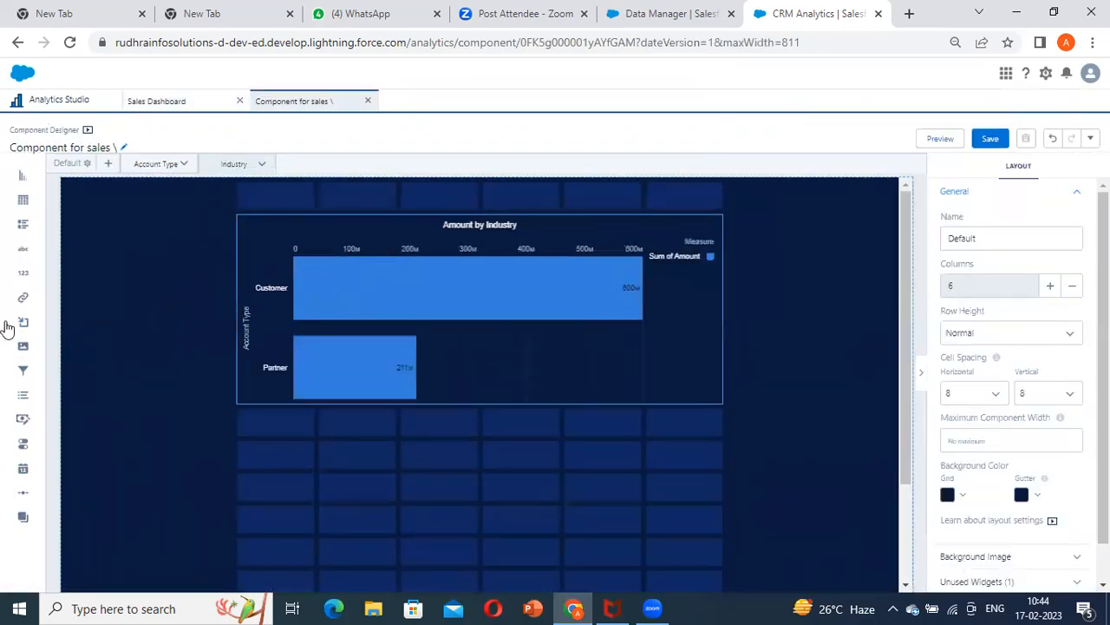
{"action": "left_click_drag", "start_coordinate": [24, 524], "coordinate": [415, 217]}
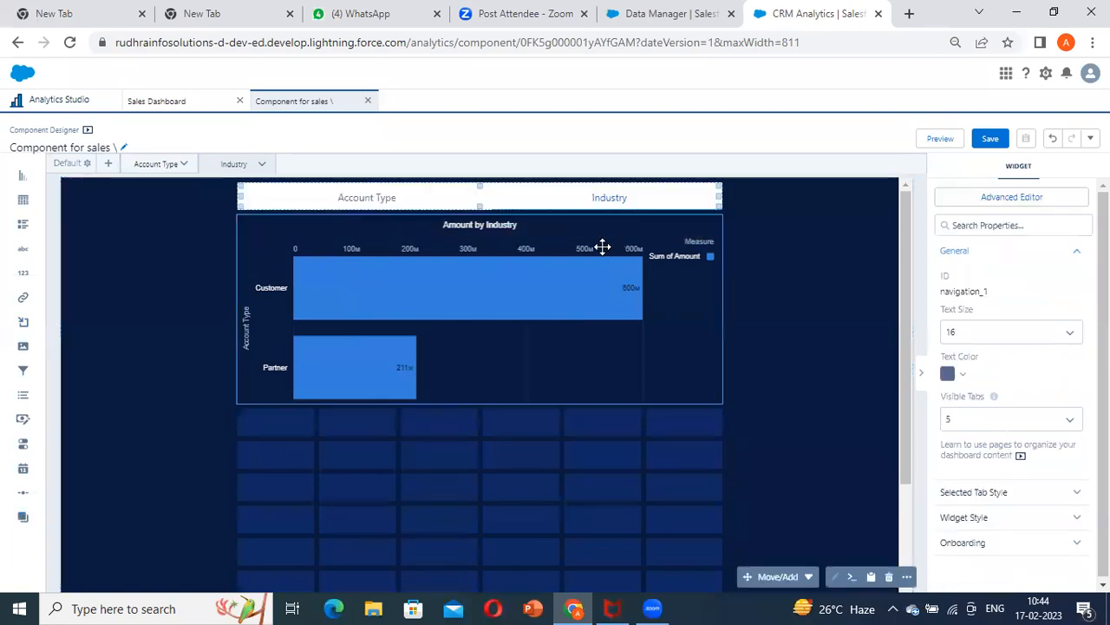
{"action": "left_click", "coordinate": [1001, 518]}
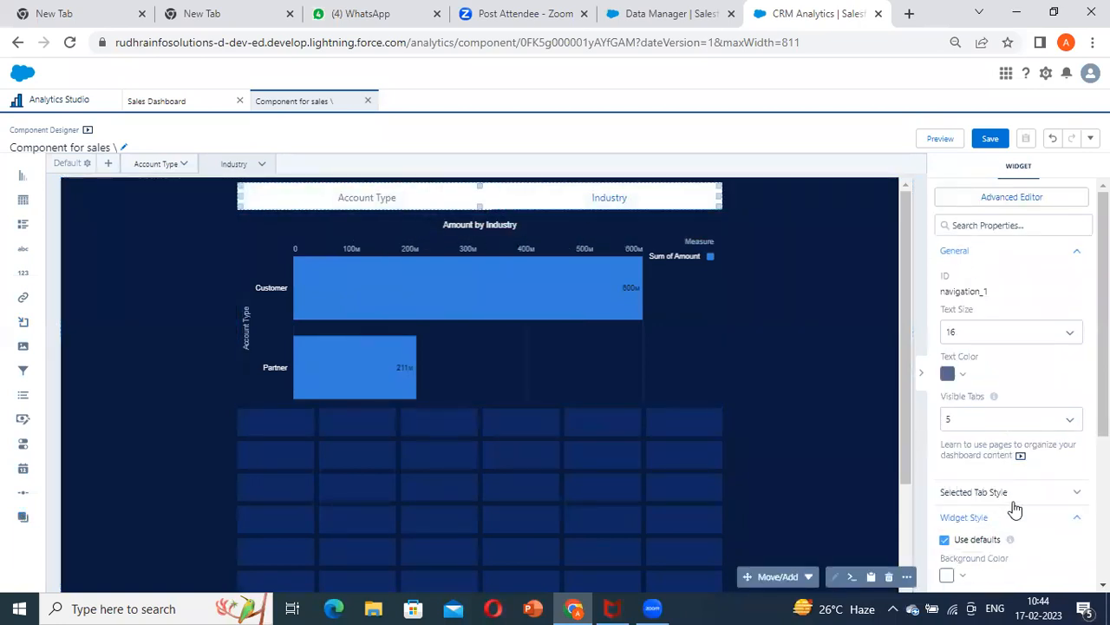
{"action": "scroll", "coordinate": [1011, 506], "scroll_direction": "down", "scroll_amount": 3}
{"action": "left_click", "coordinate": [947, 330]}
{"action": "left_click", "coordinate": [1046, 356]}
{"action": "left_click", "coordinate": [1064, 313]}
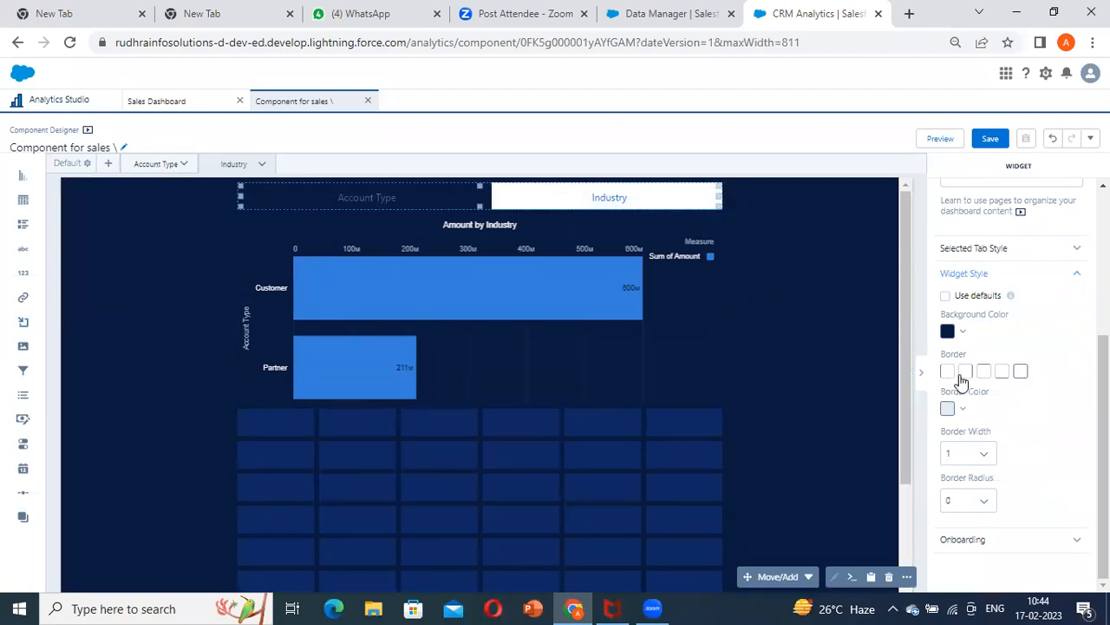
Set the navigation widget's selected tab background to dark navy
{"action": "scroll", "coordinate": [998, 429], "scroll_direction": "up", "scroll_amount": 3}
{"action": "left_click", "coordinate": [1000, 510]}
{"action": "scroll", "coordinate": [975, 466], "scroll_direction": "down", "scroll_amount": 2}
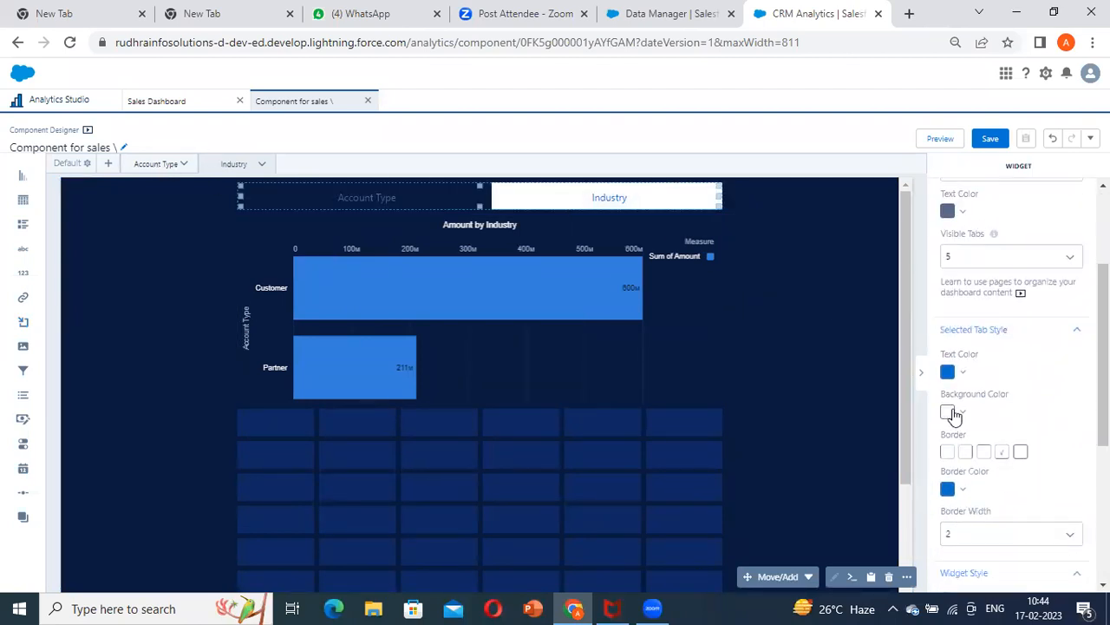
{"action": "left_click", "coordinate": [948, 411]}
{"action": "left_click", "coordinate": [1046, 436]}
{"action": "left_click", "coordinate": [1044, 370]}
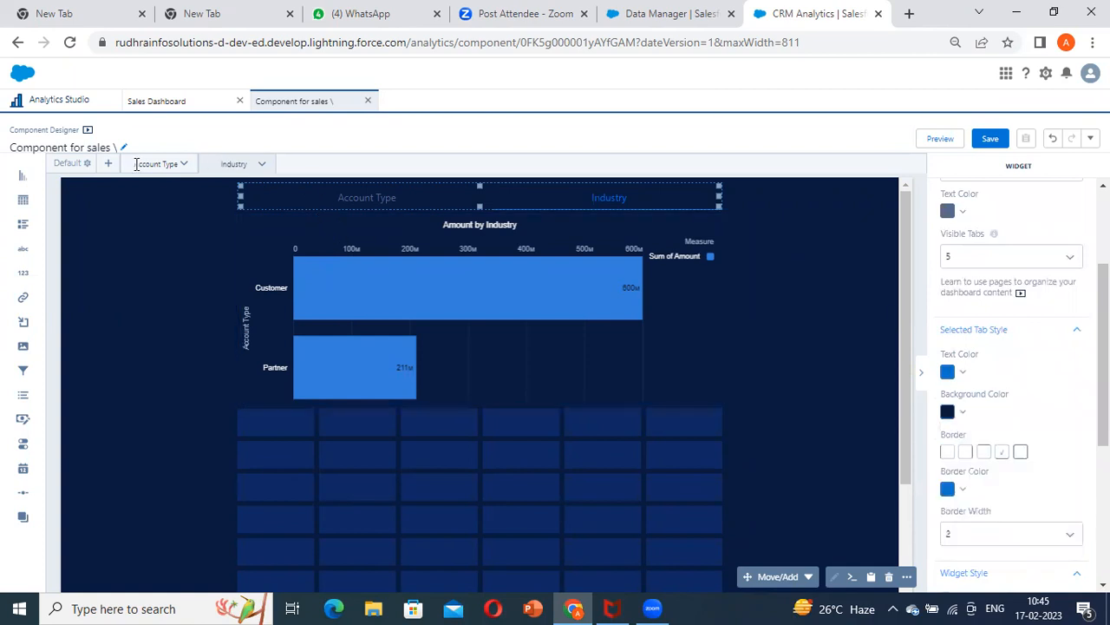
Add the navigation widget to the Account Type page as well and save the component
{"action": "left_click", "coordinate": [807, 576]}
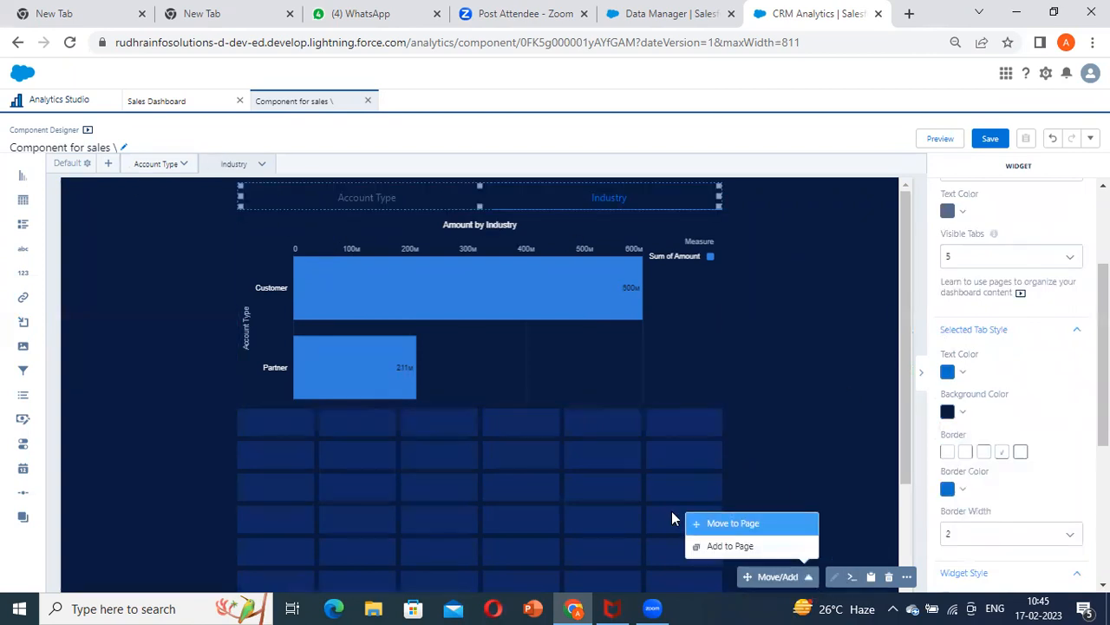
{"action": "left_click", "coordinate": [735, 546]}
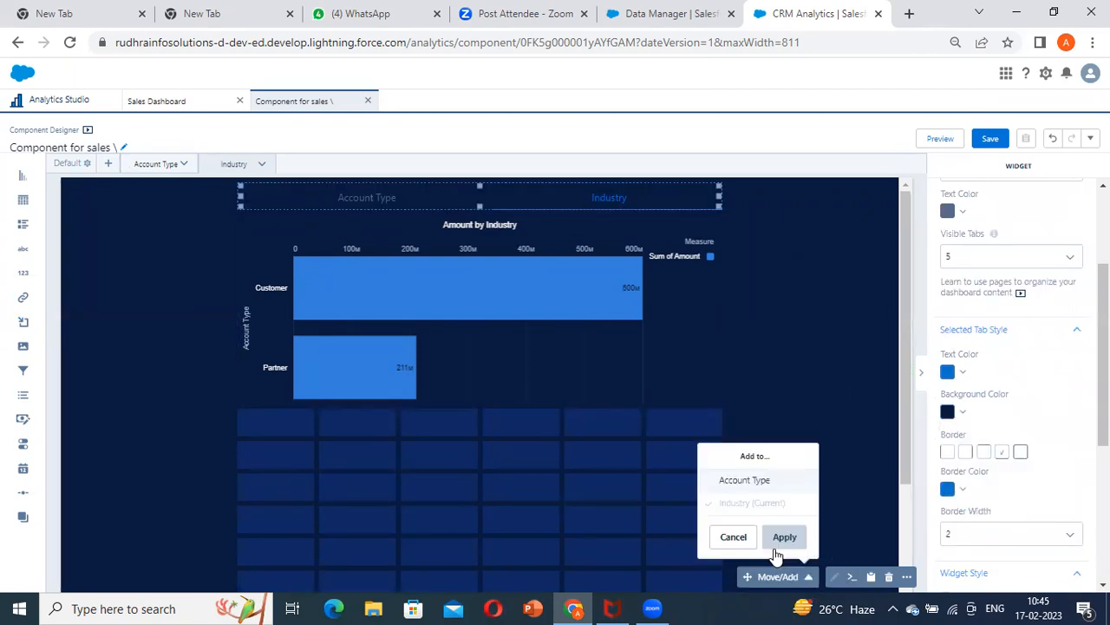
{"action": "left_click", "coordinate": [751, 482]}
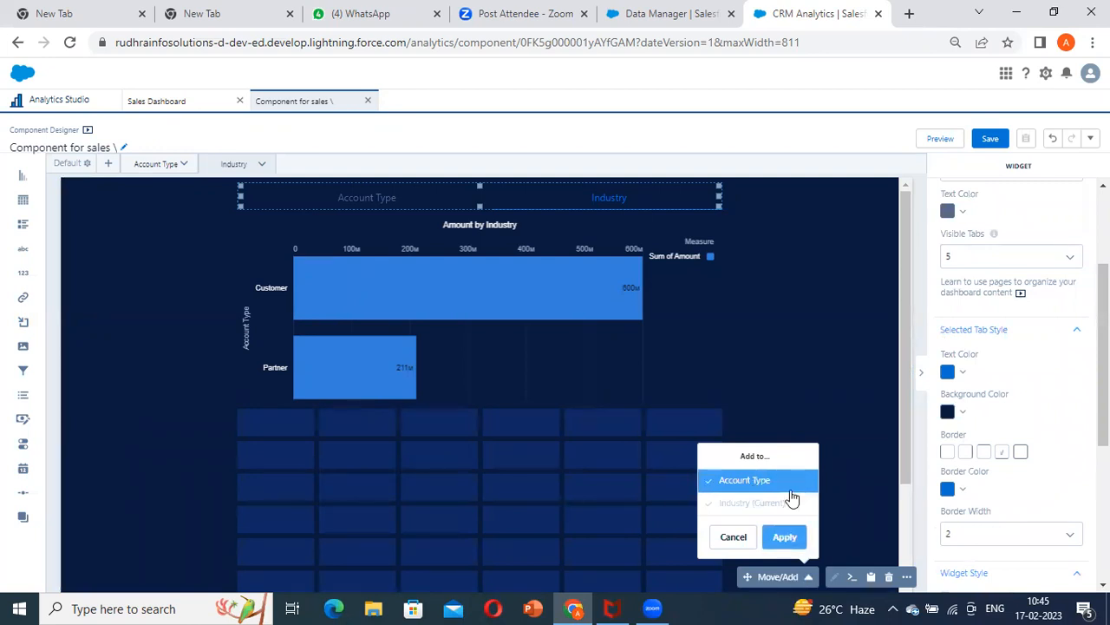
{"action": "left_click", "coordinate": [784, 536]}
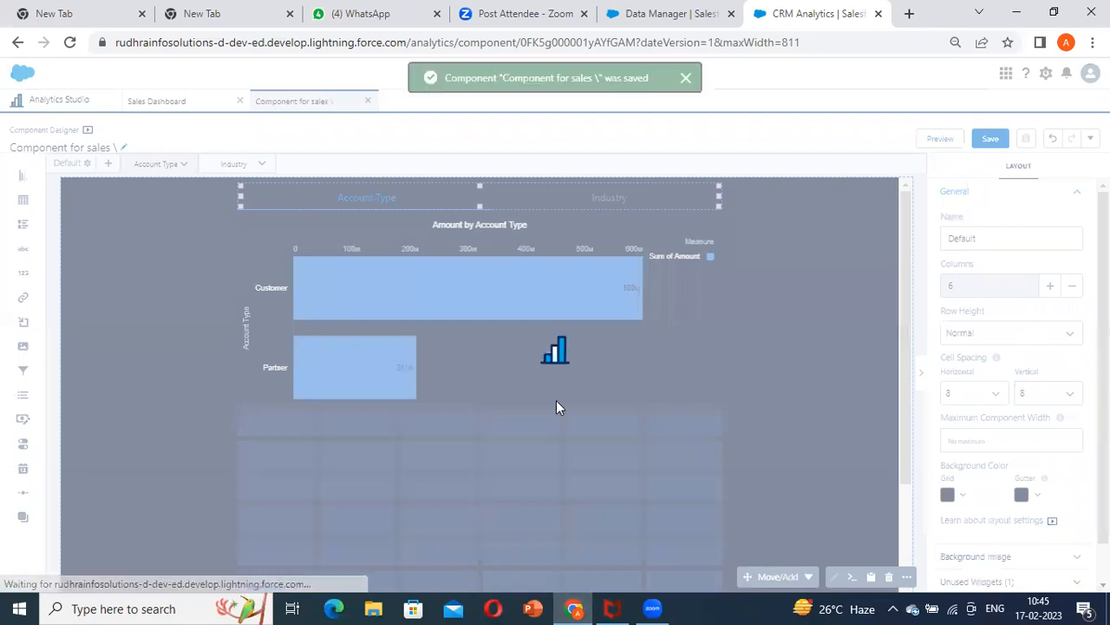
Refresh the content of the embedded component on the Sales Dashboard
{"action": "left_click", "coordinate": [233, 106]}
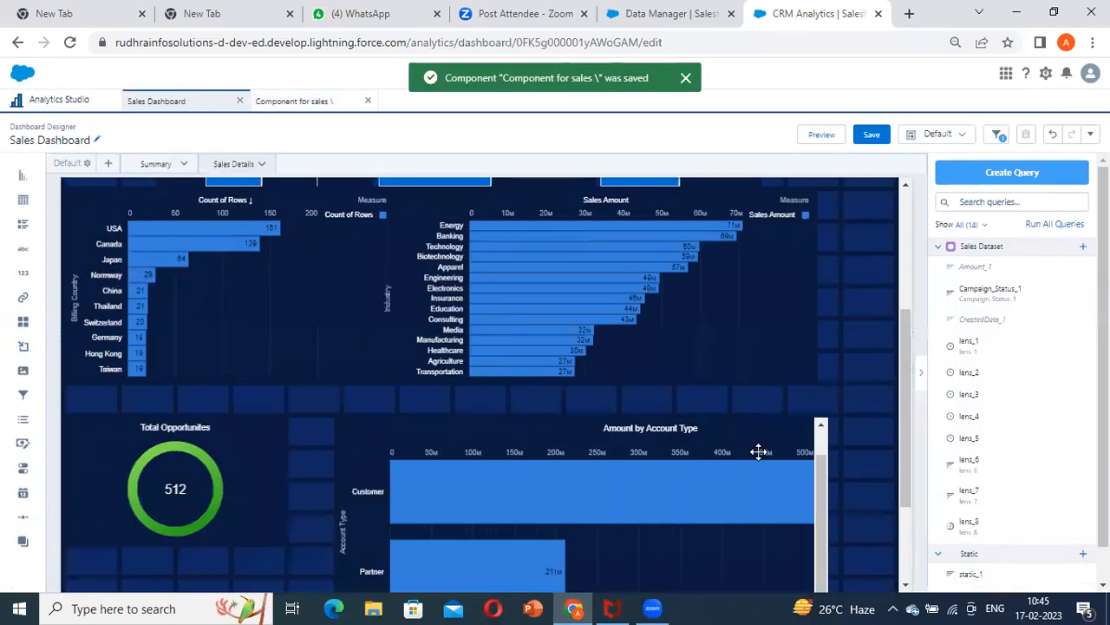
{"action": "left_click", "coordinate": [700, 414]}
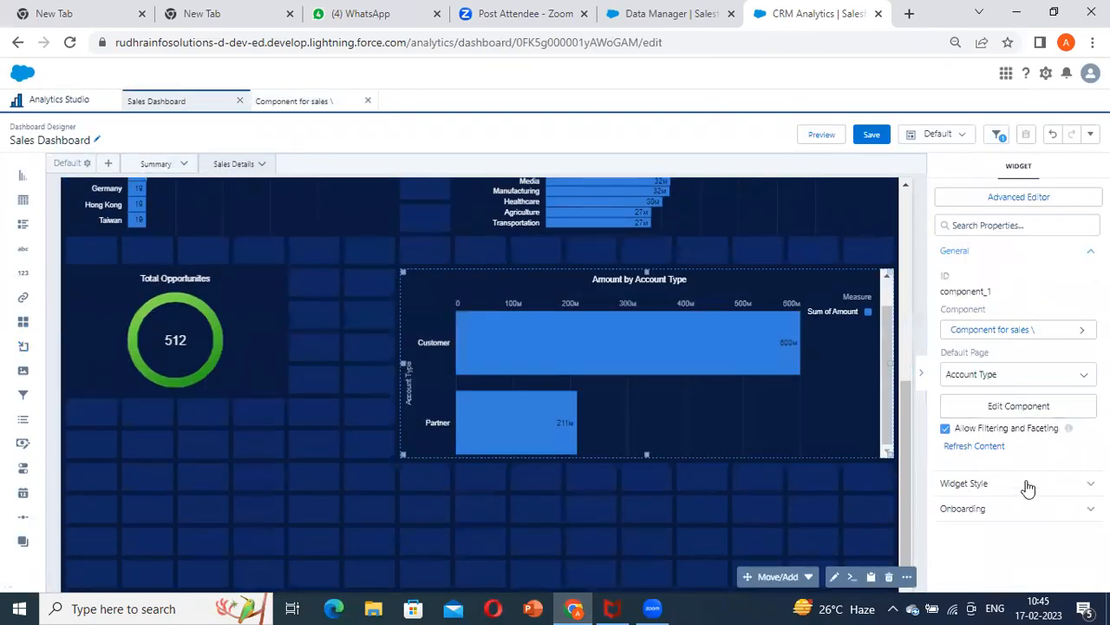
{"action": "left_click", "coordinate": [986, 446]}
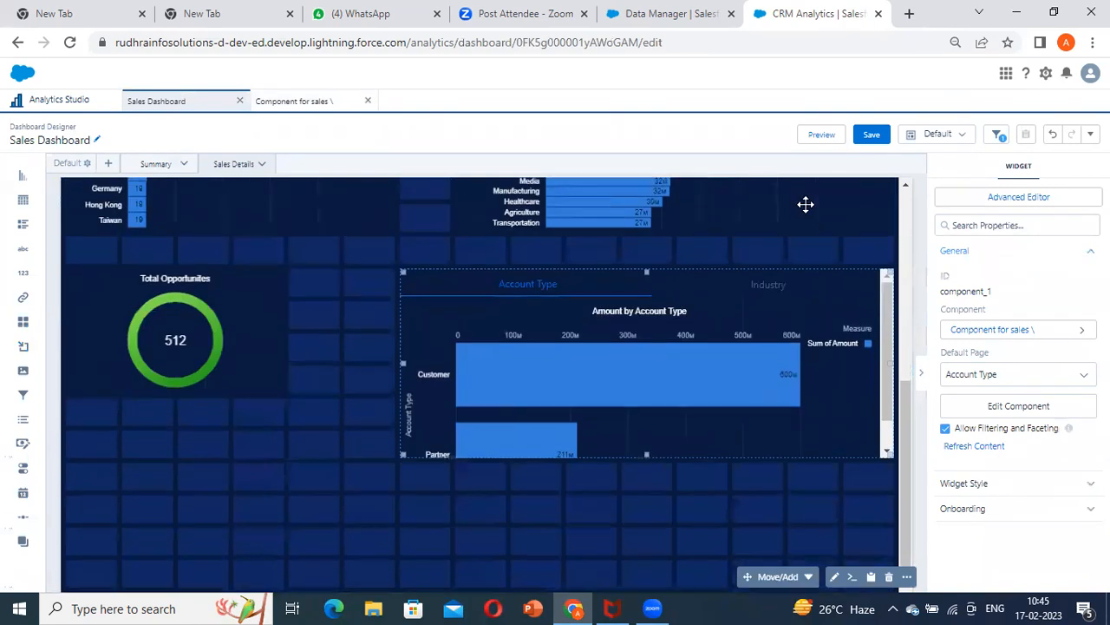
Preview the dashboard, switch the component between its Account Type and Industry pages, and return to editing
{"action": "left_click", "coordinate": [819, 135]}
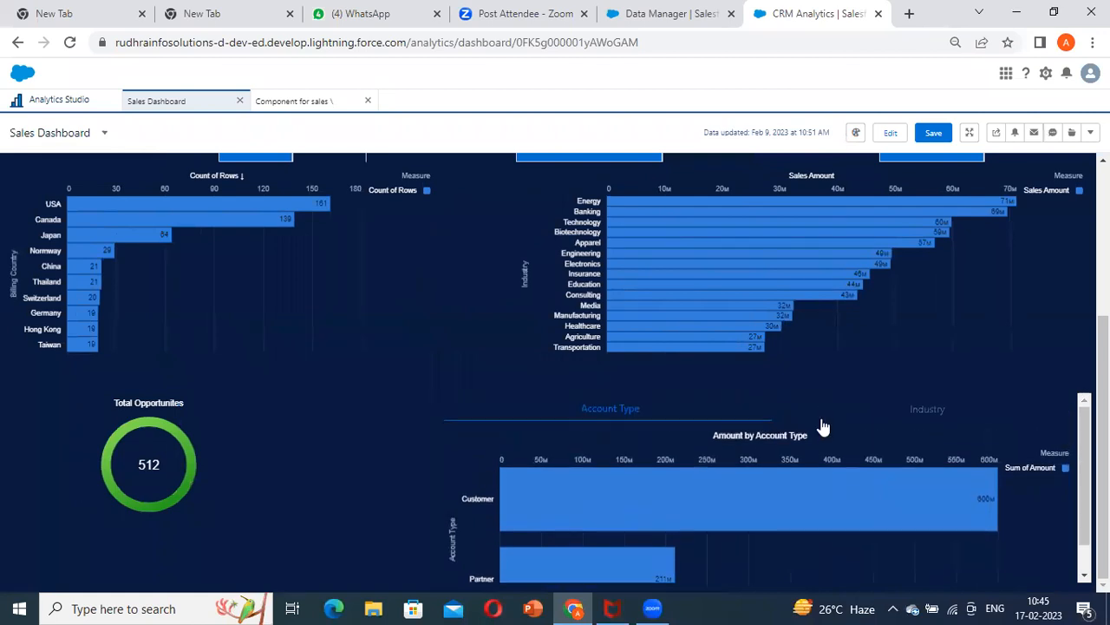
{"action": "left_click", "coordinate": [876, 420]}
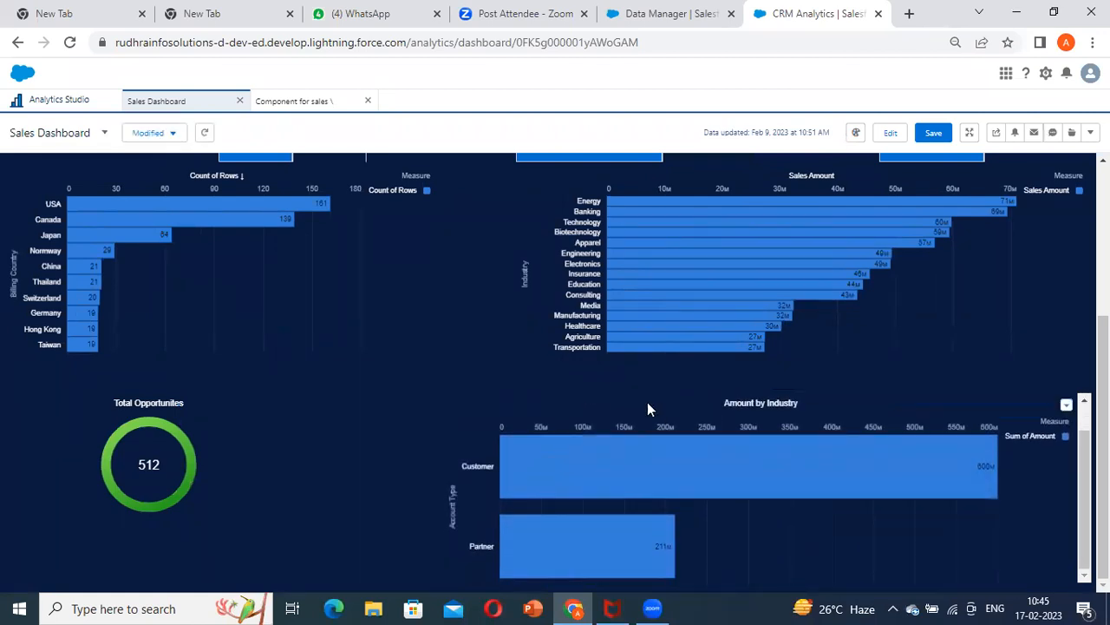
{"action": "left_click", "coordinate": [627, 414]}
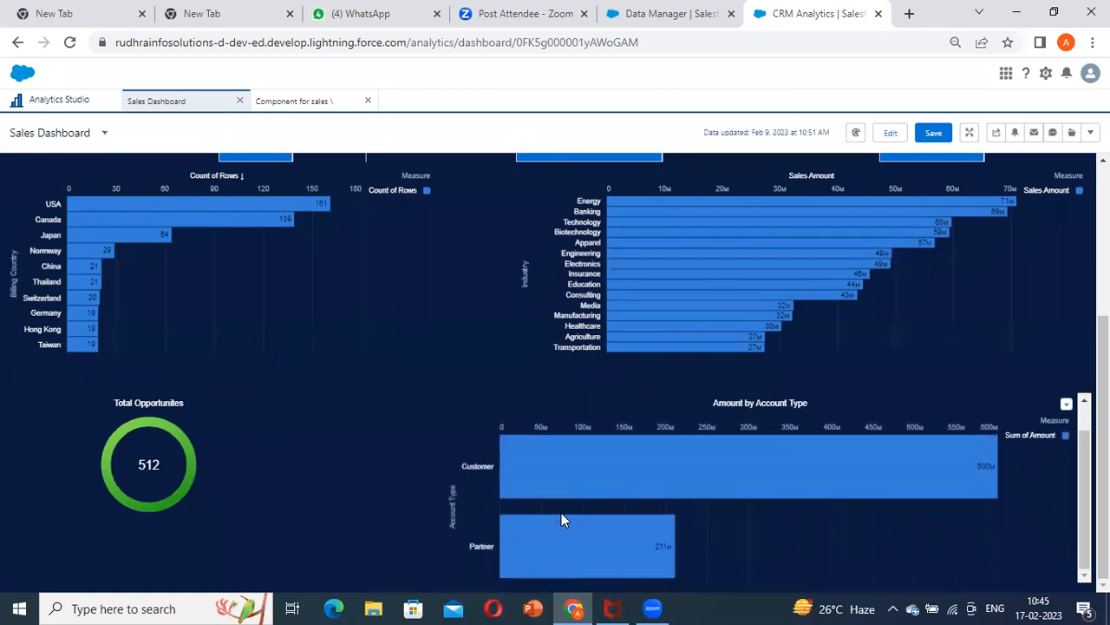
{"action": "left_click", "coordinate": [926, 420]}
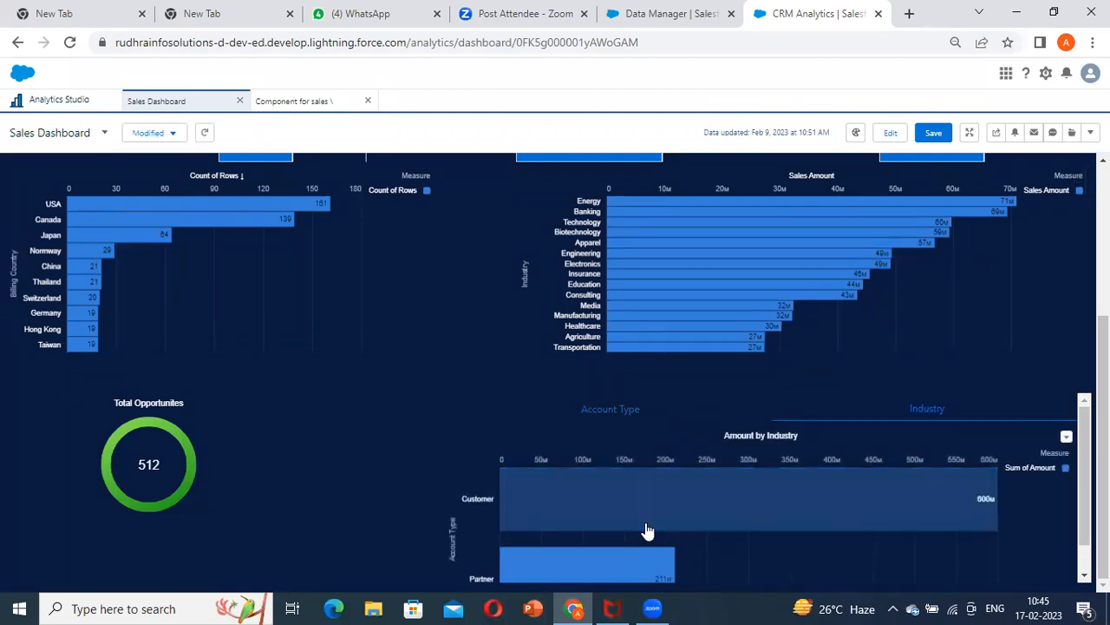
{"action": "left_click", "coordinate": [890, 132]}
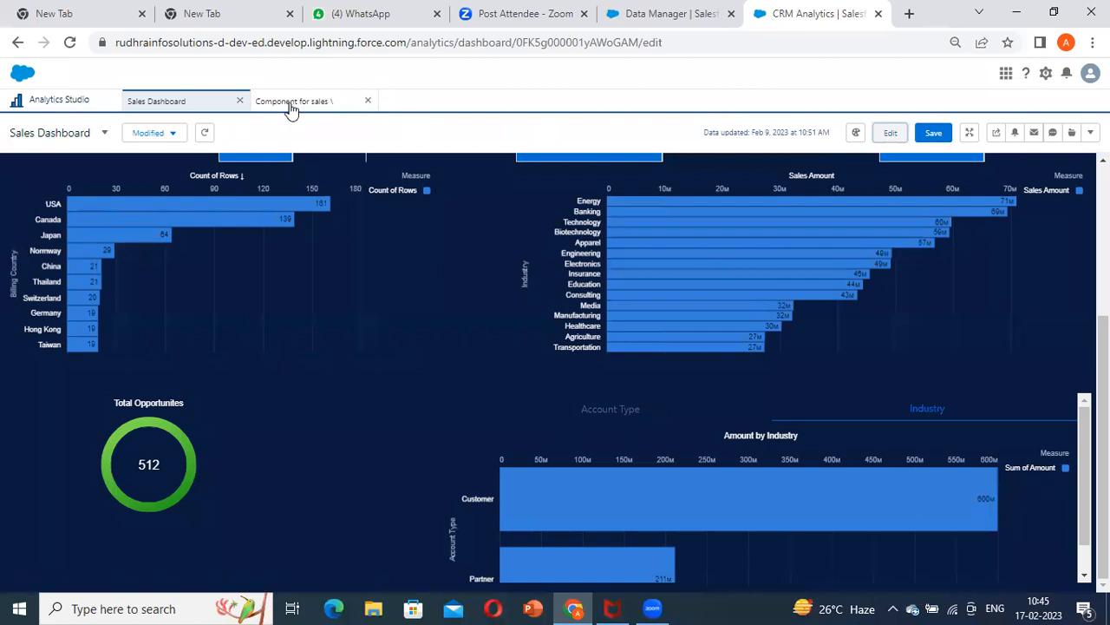
In the sales component, group the Industry page's chart by Industry, update the chart and save the component
{"action": "left_click", "coordinate": [295, 105]}
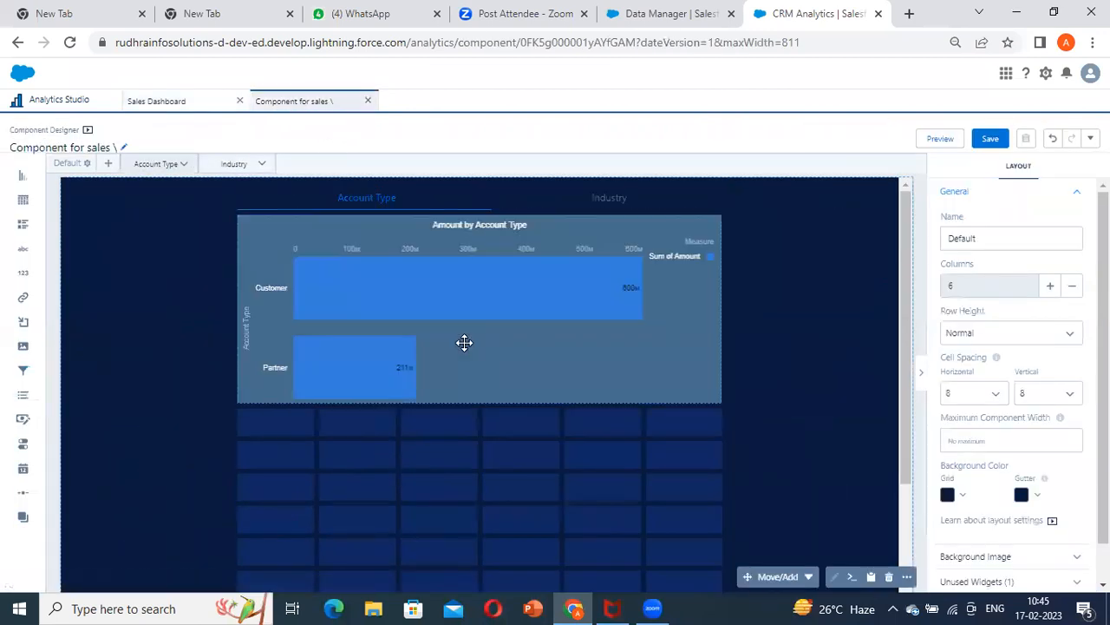
{"action": "left_click", "coordinate": [464, 342]}
{"action": "left_click", "coordinate": [226, 163]}
{"action": "double_click", "coordinate": [473, 343]}
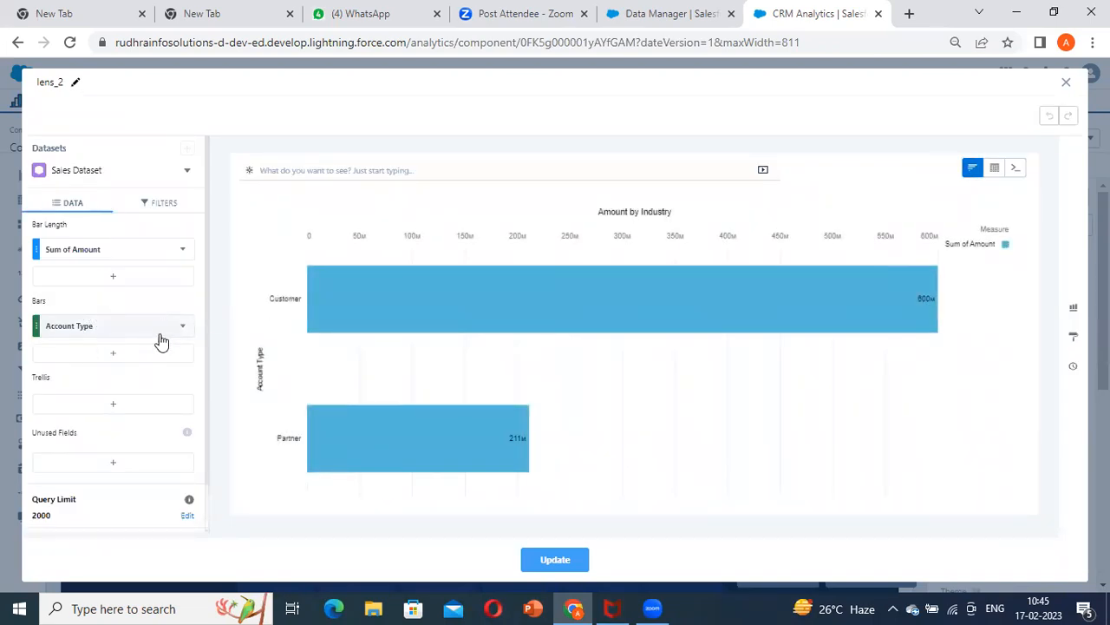
{"action": "left_click", "coordinate": [111, 331]}
{"action": "type", "text": "ind"}
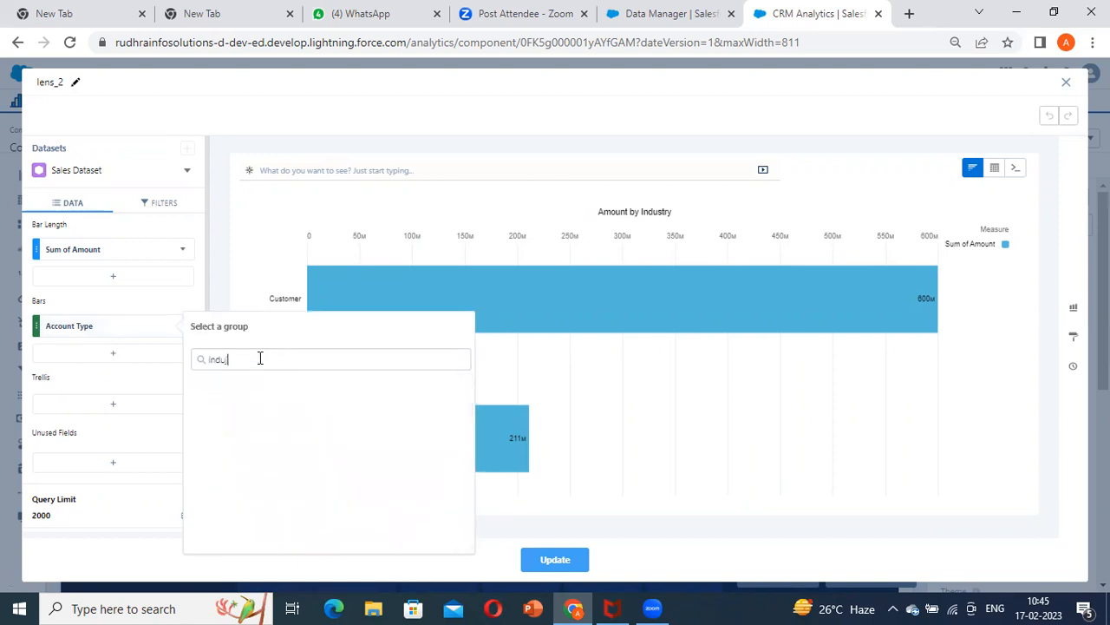
{"action": "left_click", "coordinate": [269, 405]}
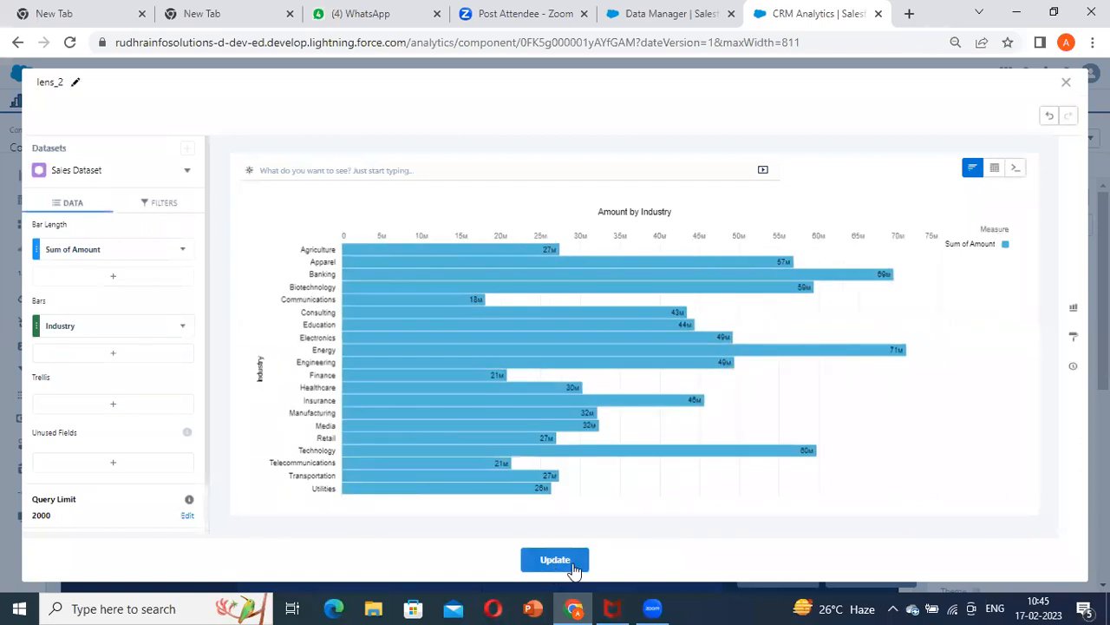
{"action": "left_click", "coordinate": [564, 557]}
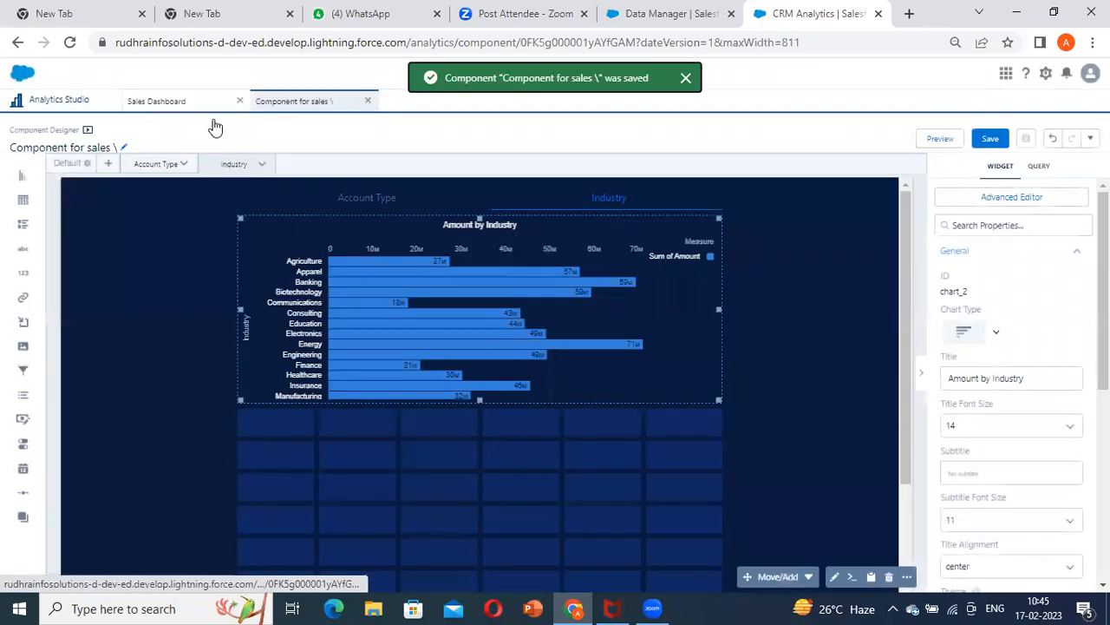
Refresh the content of the component embedded on the dashboard's Sales Details page
{"action": "left_click", "coordinate": [191, 103]}
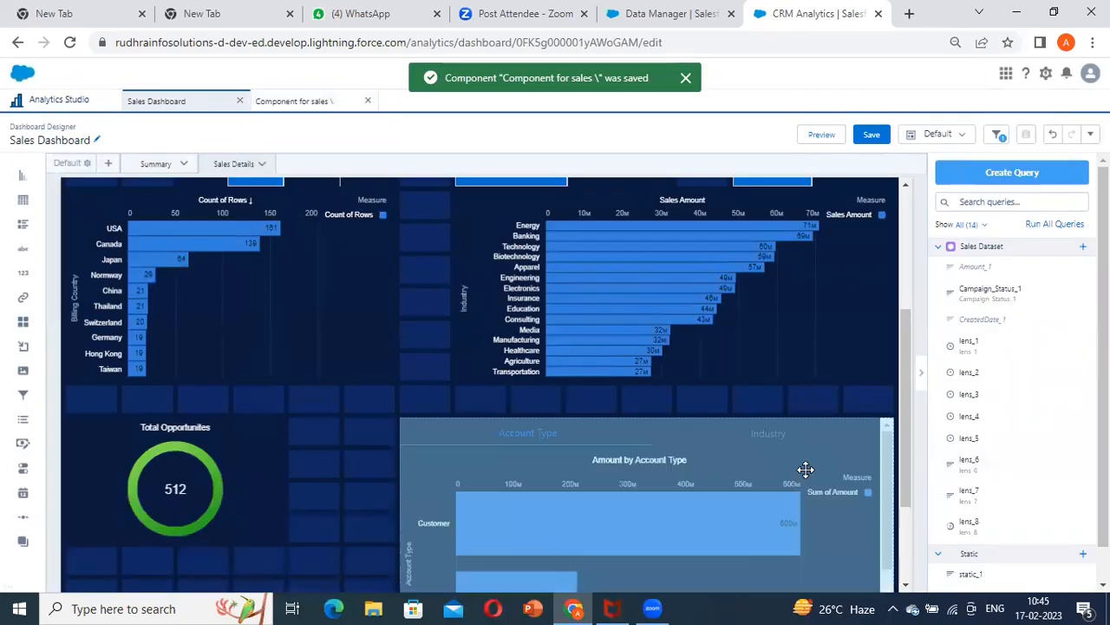
{"action": "left_click", "coordinate": [805, 471]}
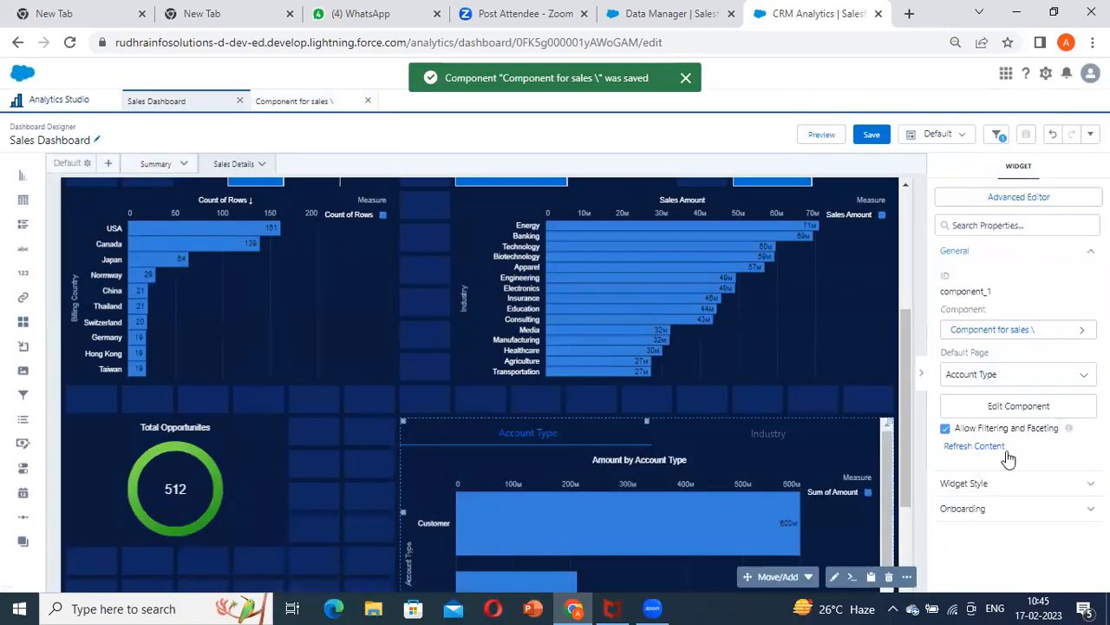
{"action": "left_click", "coordinate": [945, 448]}
Preview the dashboard, compare the embedded component's Account Type and Industry pages, and return to editing
{"action": "scroll", "coordinate": [843, 459], "scroll_direction": "down", "scroll_amount": 3}
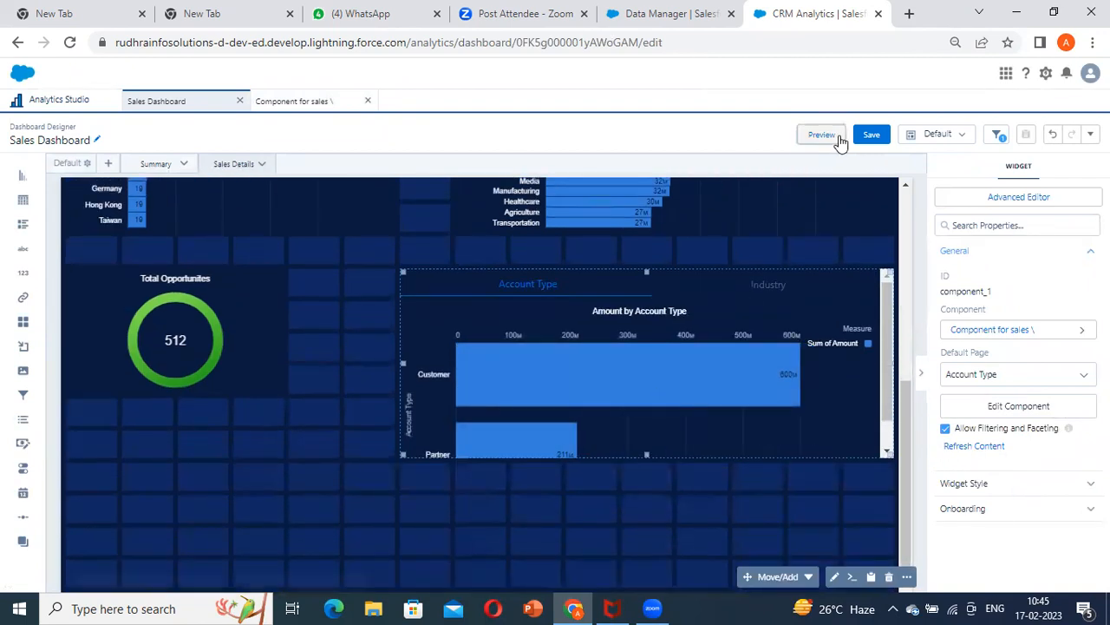
{"action": "left_click", "coordinate": [838, 138]}
{"action": "mouse_move", "coordinate": [760, 466]}
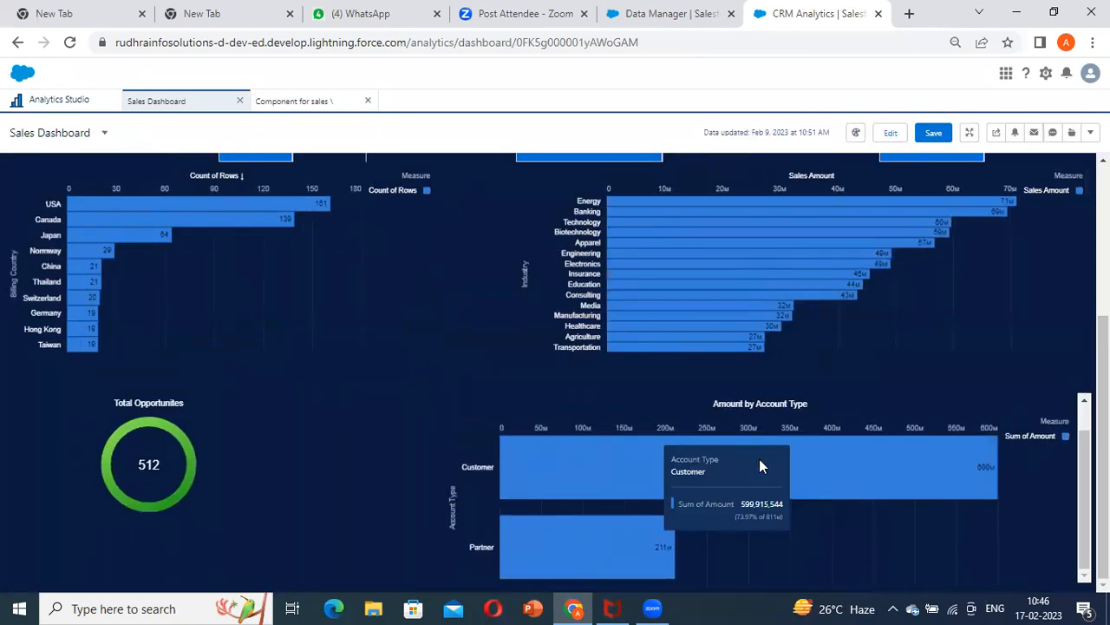
{"action": "left_click", "coordinate": [924, 411]}
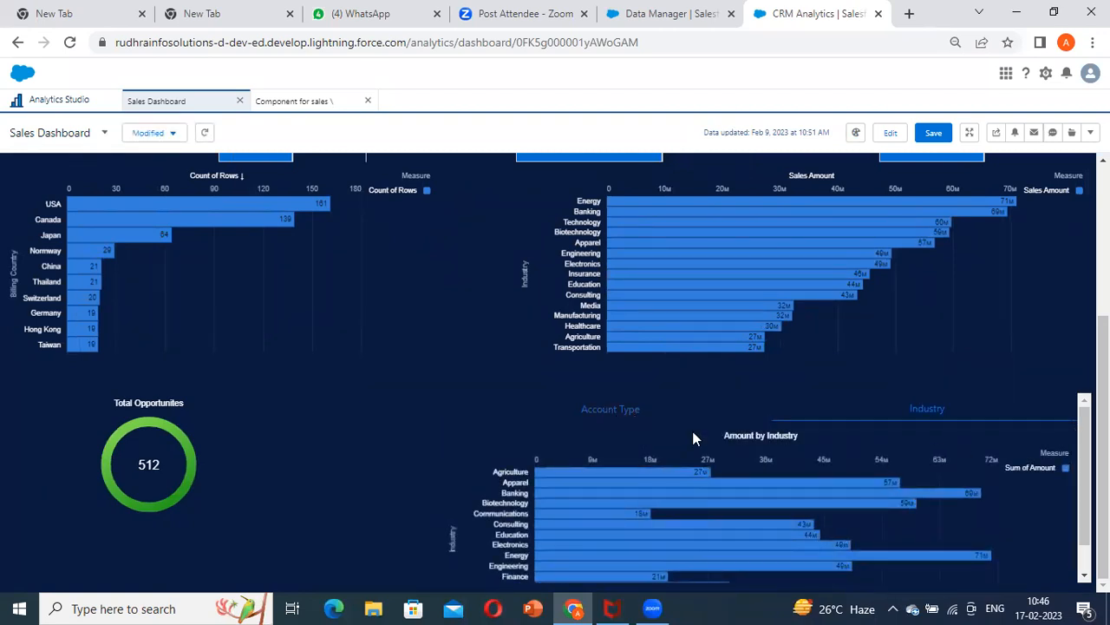
{"action": "left_click", "coordinate": [900, 410]}
{"action": "scroll", "coordinate": [621, 332], "scroll_direction": "up", "scroll_amount": 3}
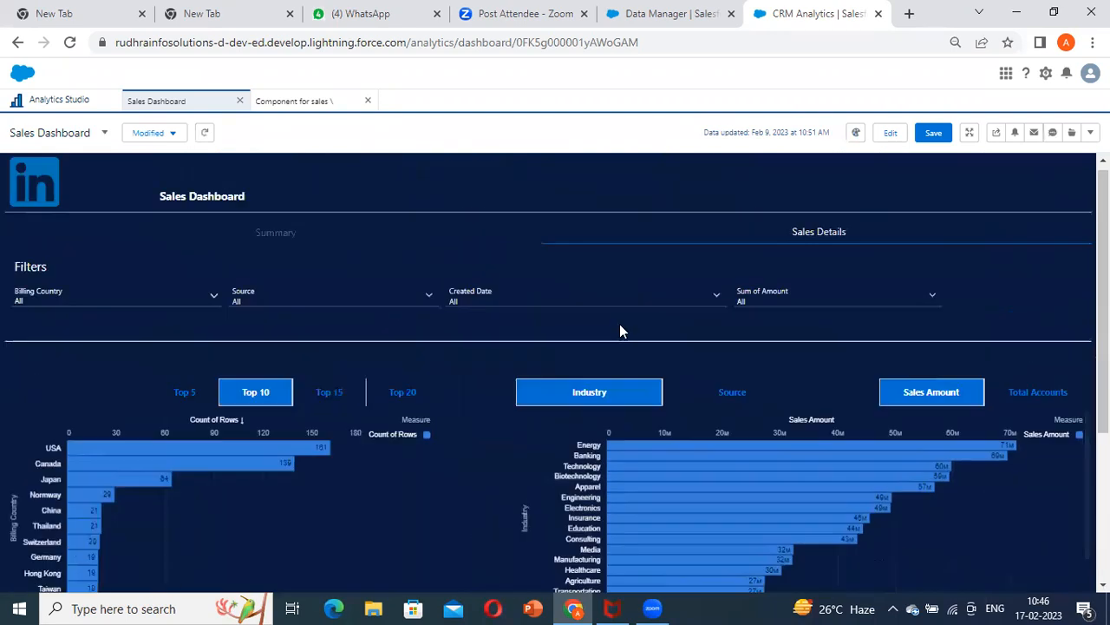
{"action": "scroll", "coordinate": [694, 408], "scroll_direction": "down", "scroll_amount": 3}
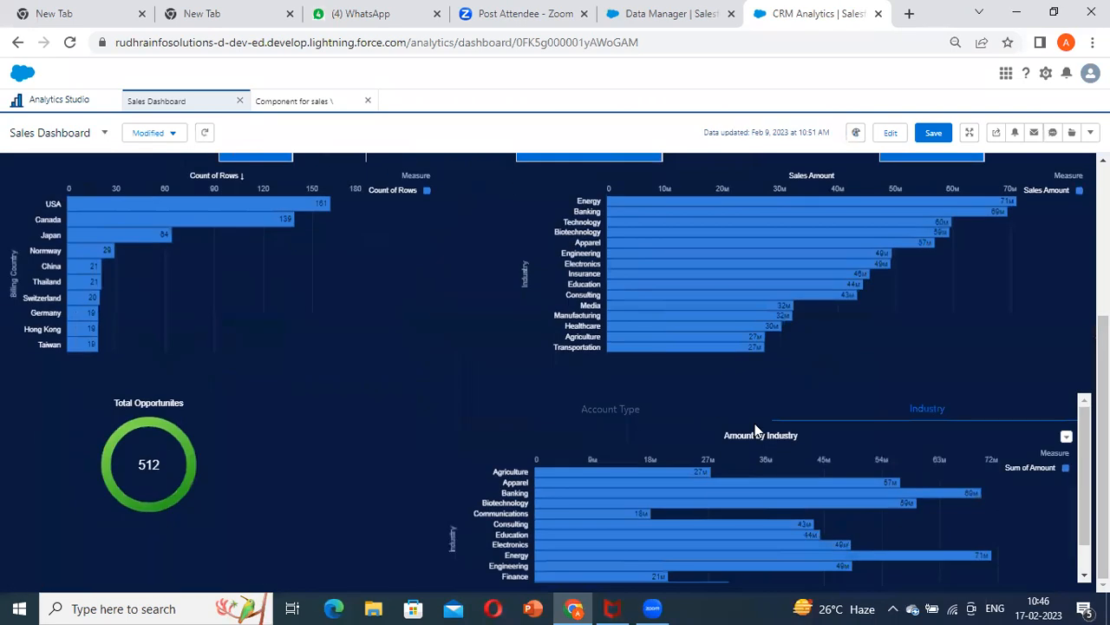
{"action": "left_click", "coordinate": [652, 422]}
{"action": "scroll", "coordinate": [855, 461], "scroll_direction": "down", "scroll_amount": 1}
{"action": "mouse_move", "coordinate": [835, 478]}
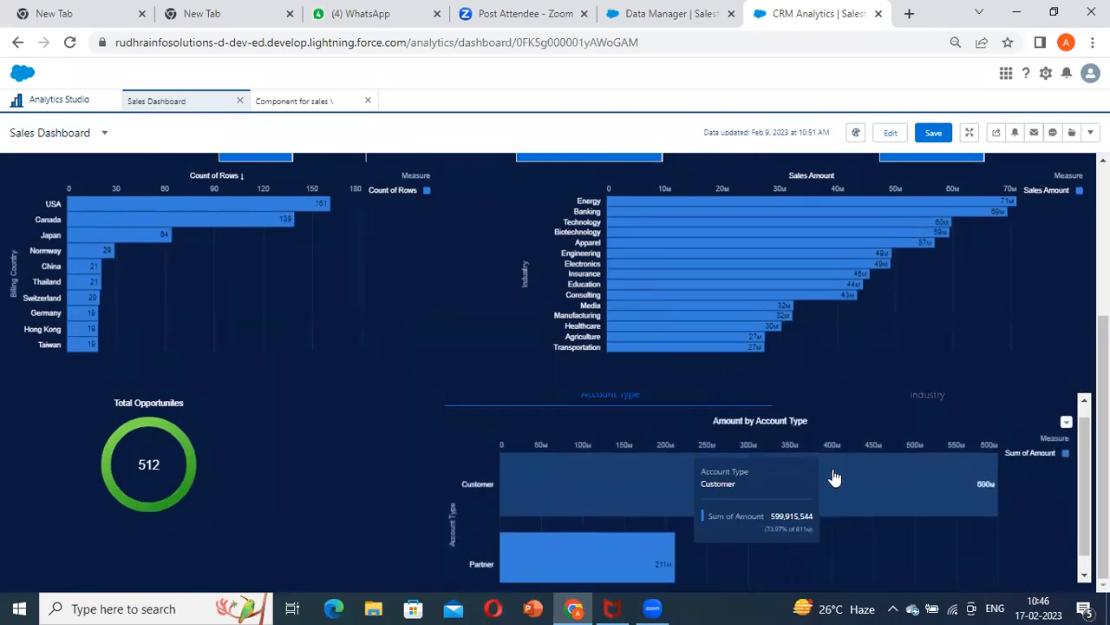
{"action": "scroll", "coordinate": [867, 451], "scroll_direction": "up", "scroll_amount": 1}
{"action": "left_click", "coordinate": [936, 420]}
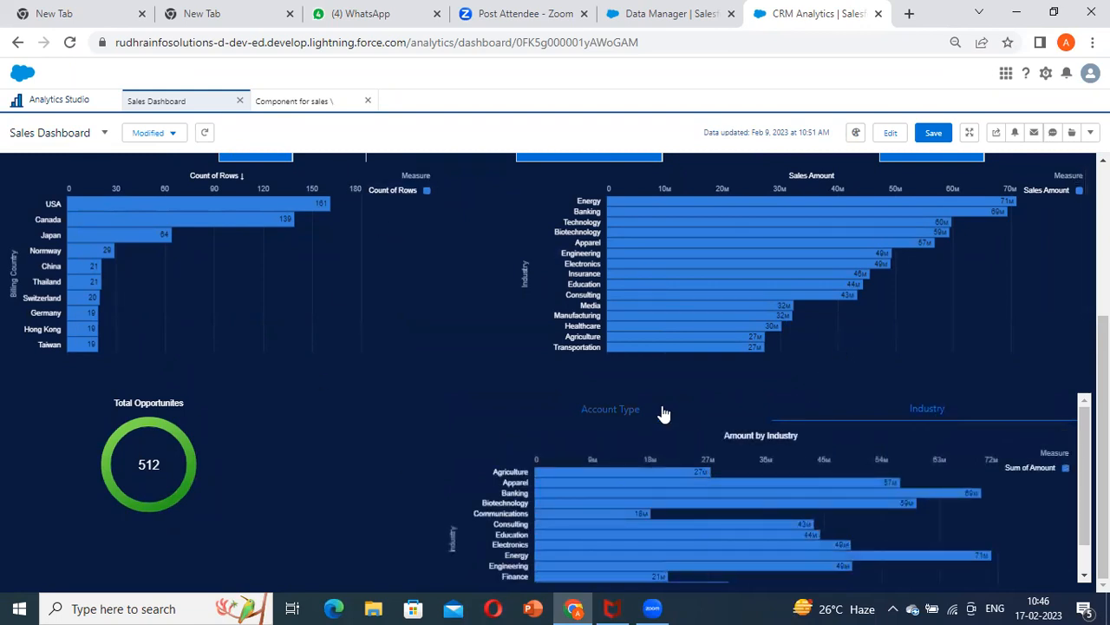
{"action": "left_click", "coordinate": [663, 413]}
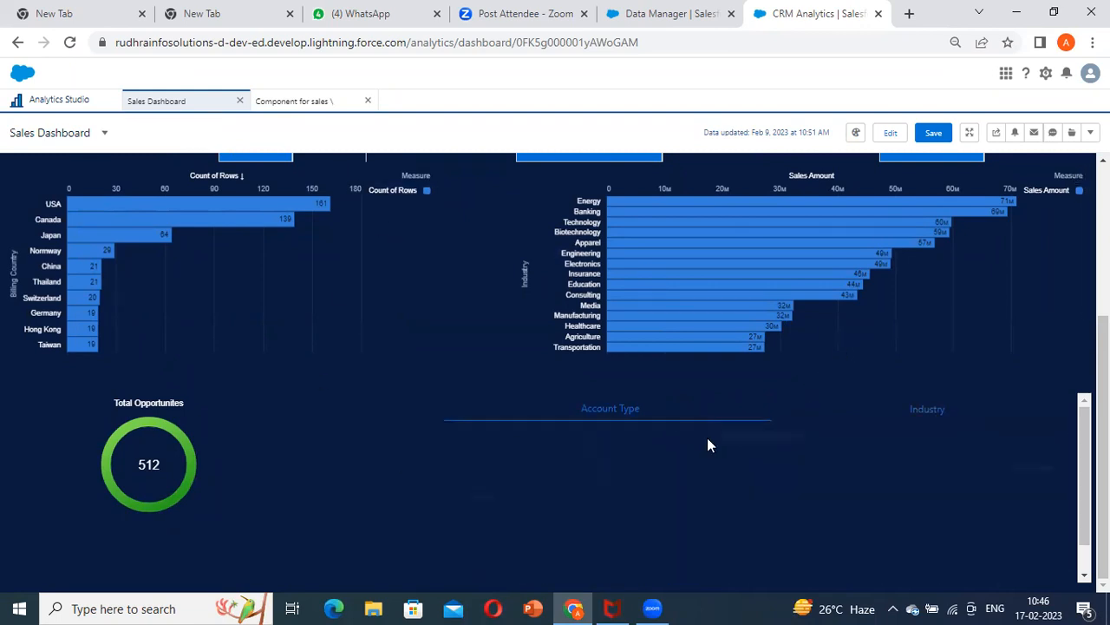
{"action": "left_click", "coordinate": [921, 415]}
{"action": "left_click", "coordinate": [607, 416]}
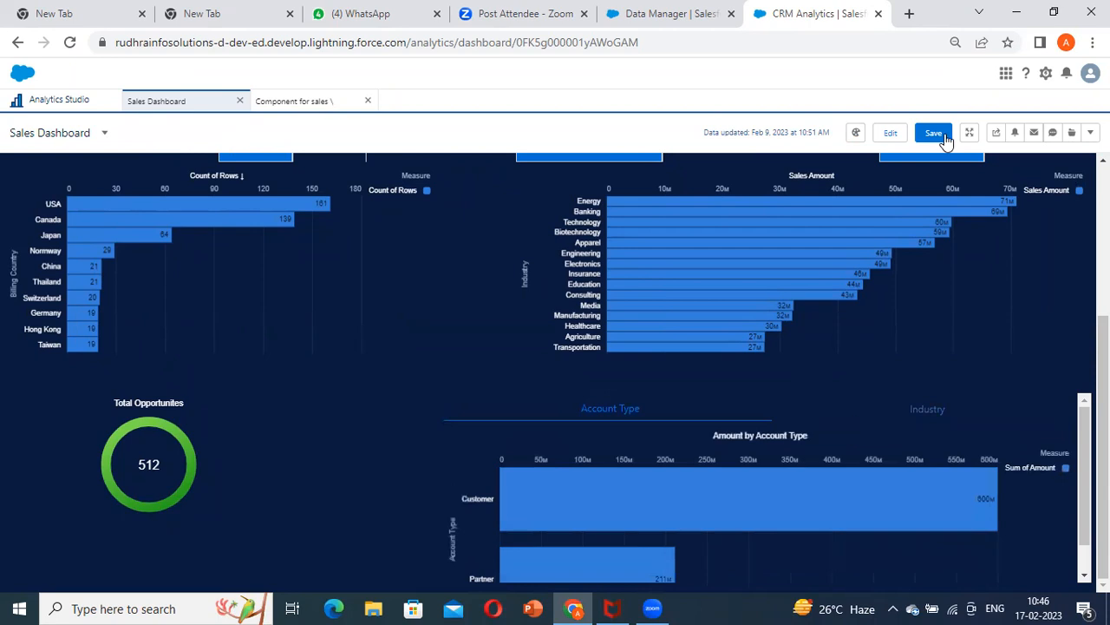
{"action": "left_click", "coordinate": [890, 134]}
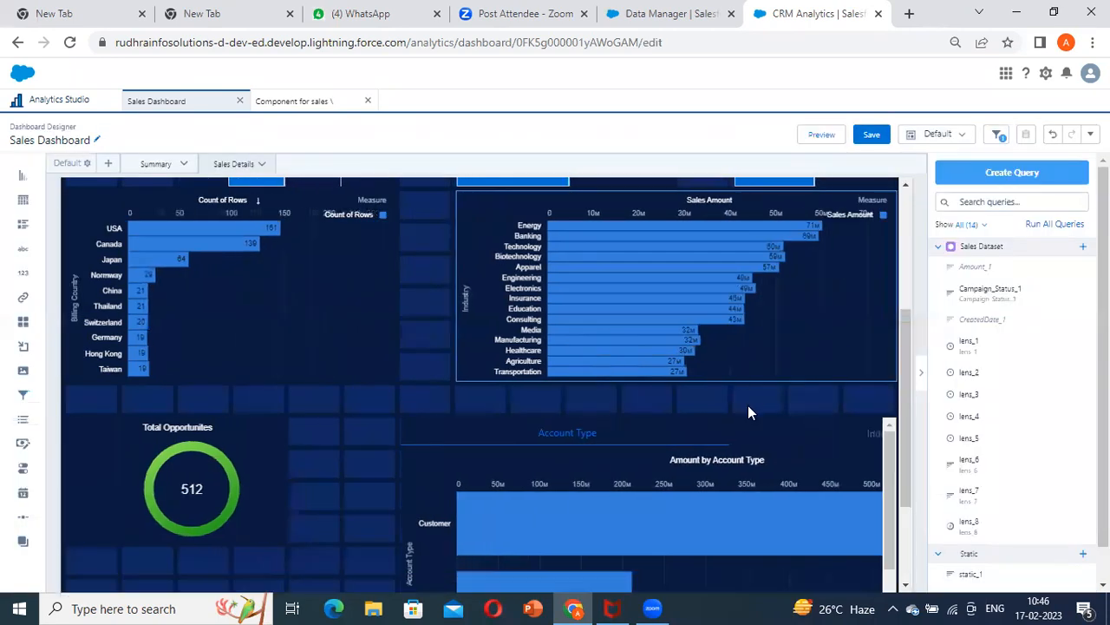
Enlarge the embedded component downward by three grid rows so its chart fits without scrolling
{"action": "scroll", "coordinate": [749, 412], "scroll_direction": "down", "scroll_amount": 2}
{"action": "left_click", "coordinate": [643, 383]}
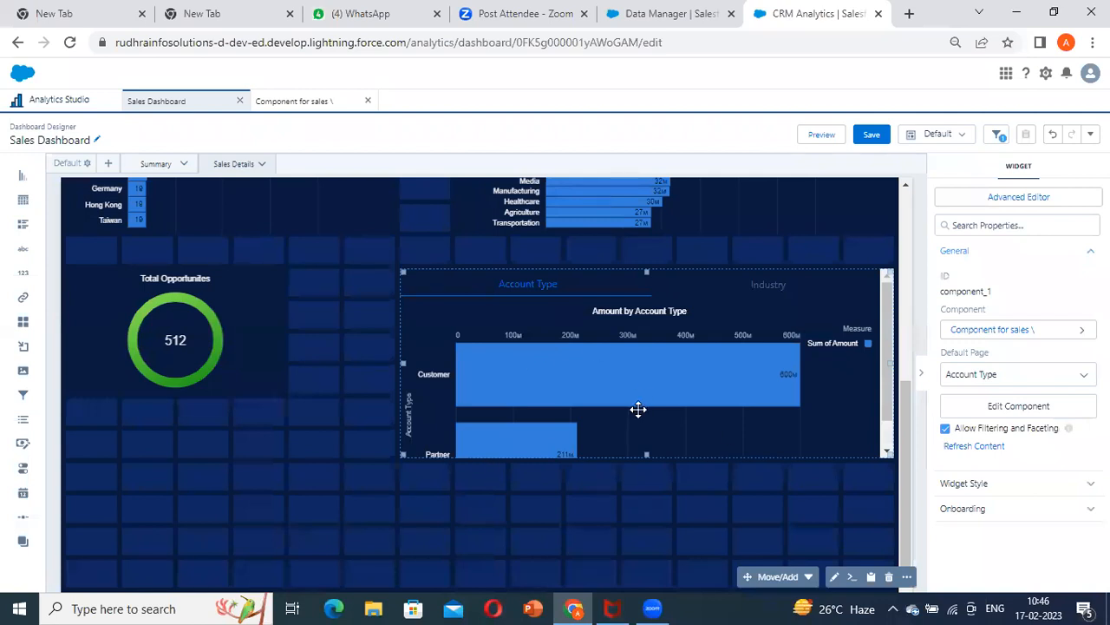
{"action": "left_click_drag", "start_coordinate": [646, 455], "coordinate": [654, 483]}
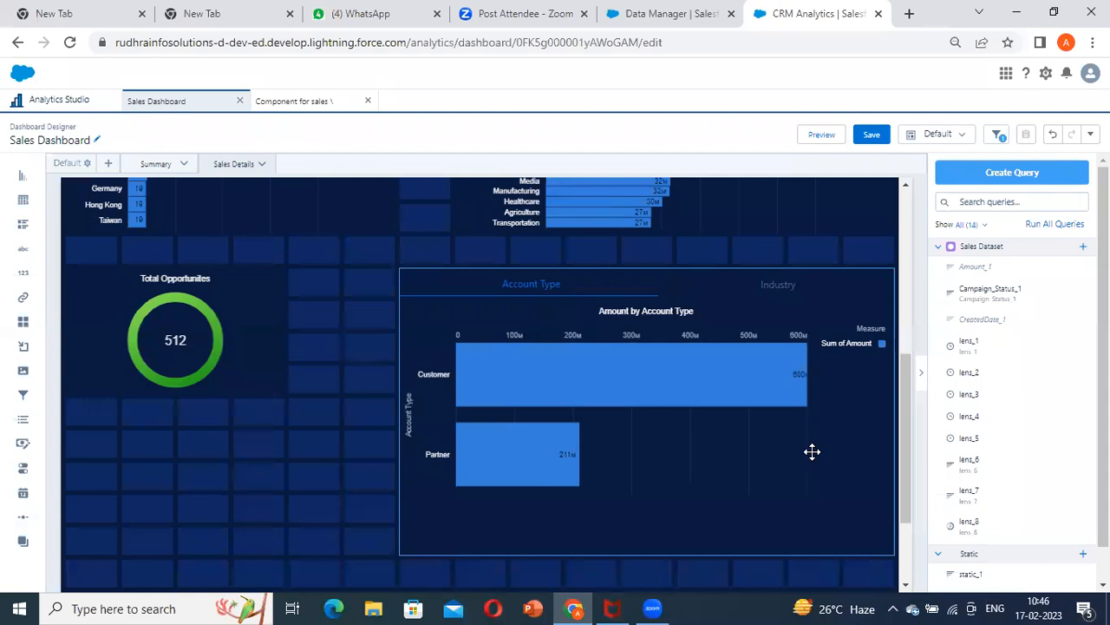
{"action": "left_click", "coordinate": [812, 451]}
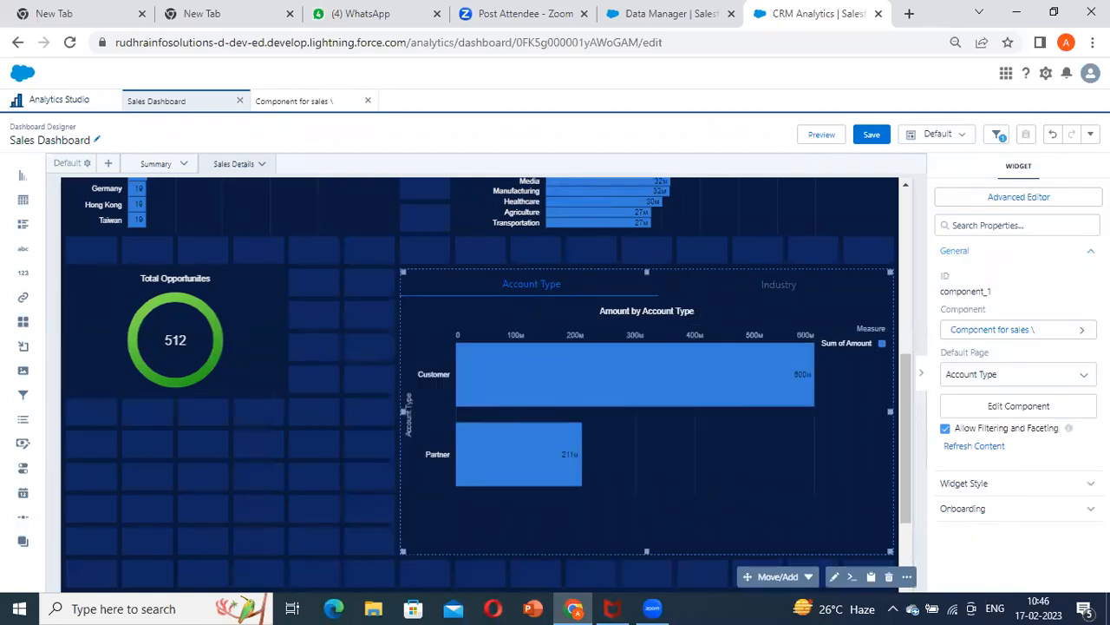
Add a page named "Total Opportunities by Account Type" to the sales component
{"action": "left_click", "coordinate": [315, 110]}
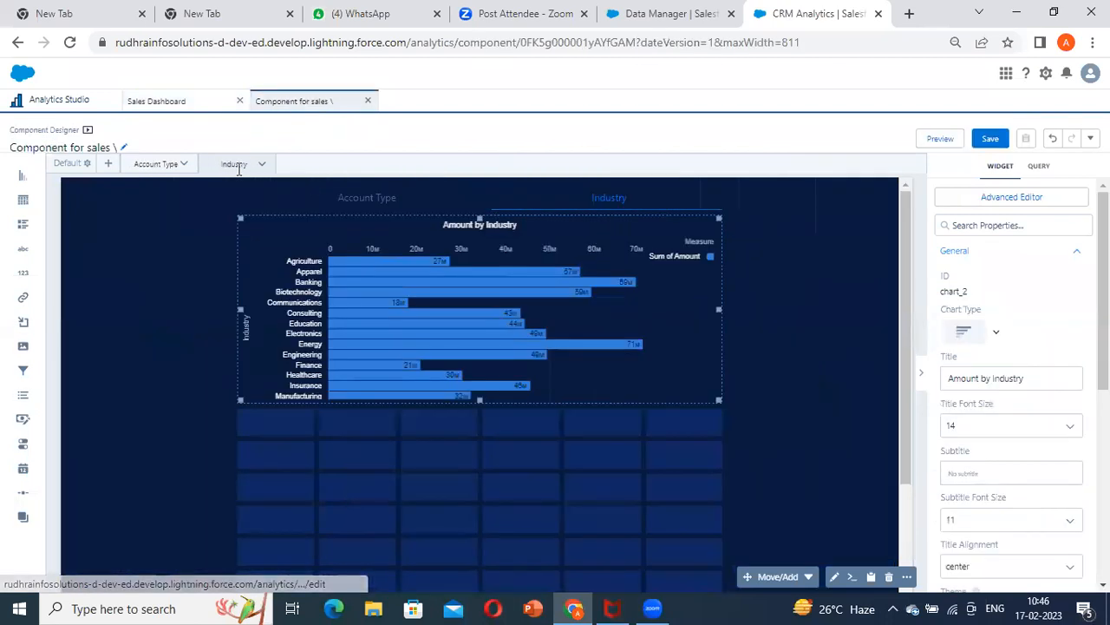
{"action": "left_click", "coordinate": [108, 164]}
{"action": "left_click", "coordinate": [499, 333]}
{"action": "left_click_drag", "start_coordinate": [538, 340], "coordinate": [283, 336]}
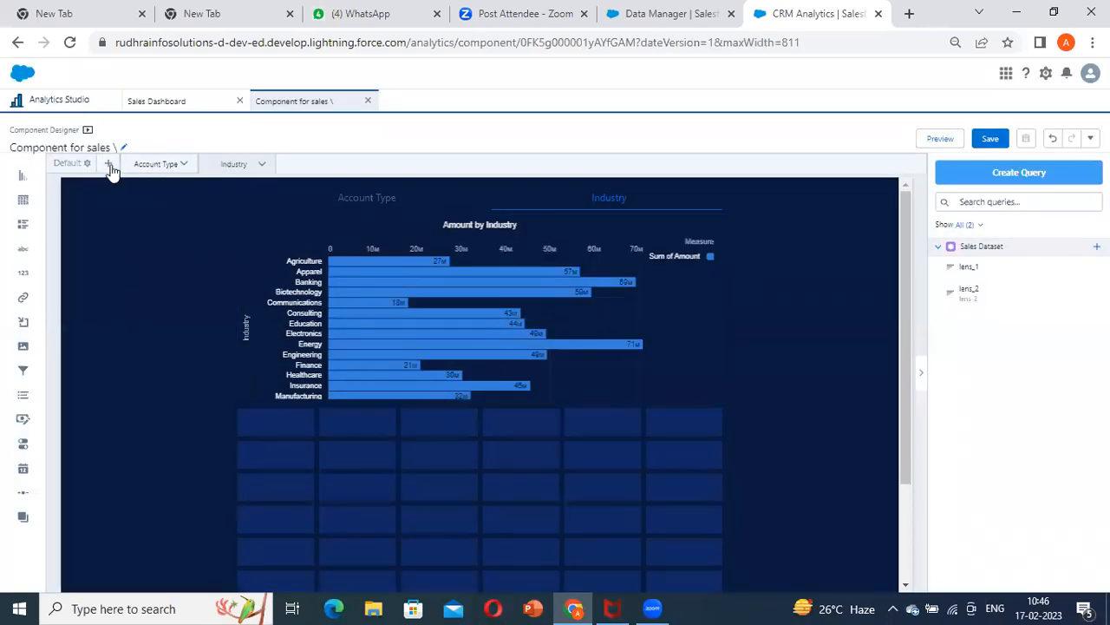
{"action": "left_click", "coordinate": [109, 165]}
{"action": "type", "text": "T"}
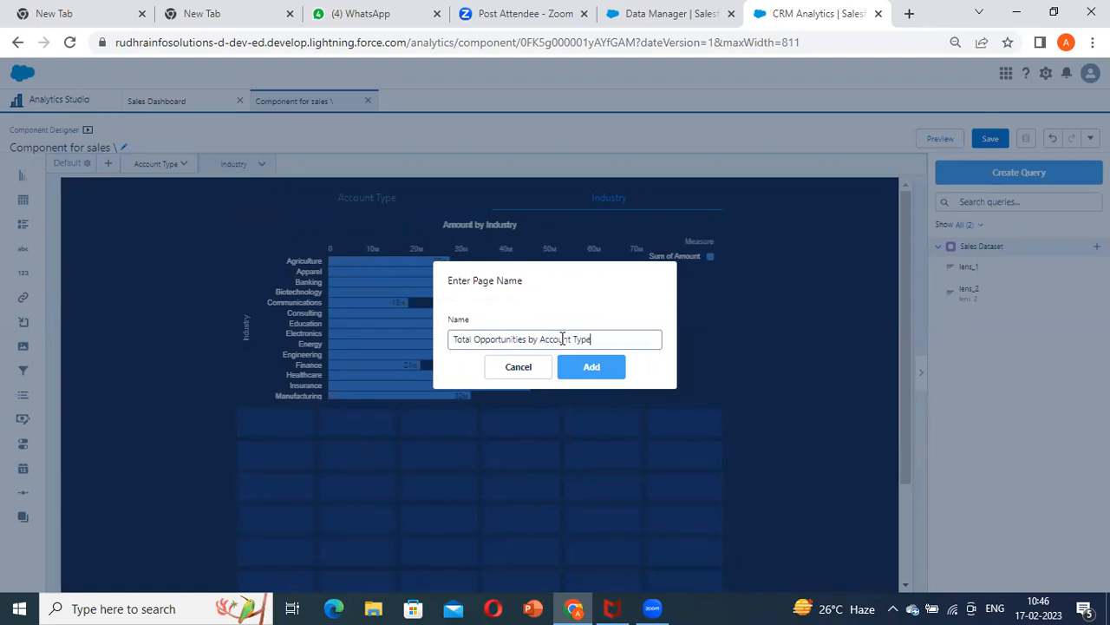
{"action": "left_click", "coordinate": [594, 372]}
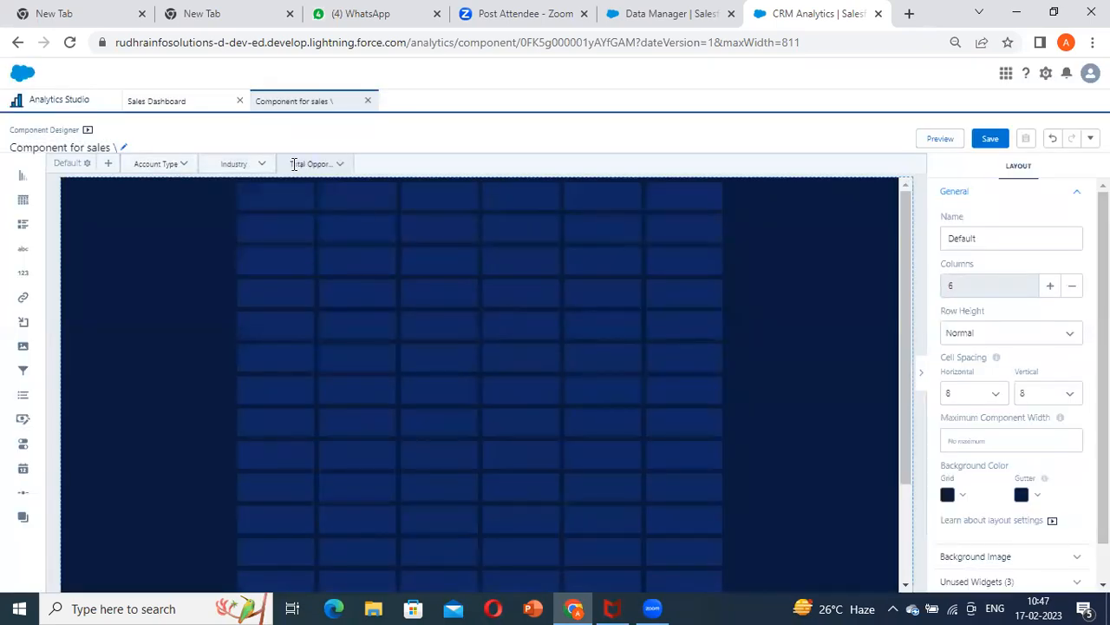
Duplicate the Amount by Industry chart on the component's Industry page
{"action": "left_click", "coordinate": [235, 164]}
{"action": "left_click", "coordinate": [454, 347]}
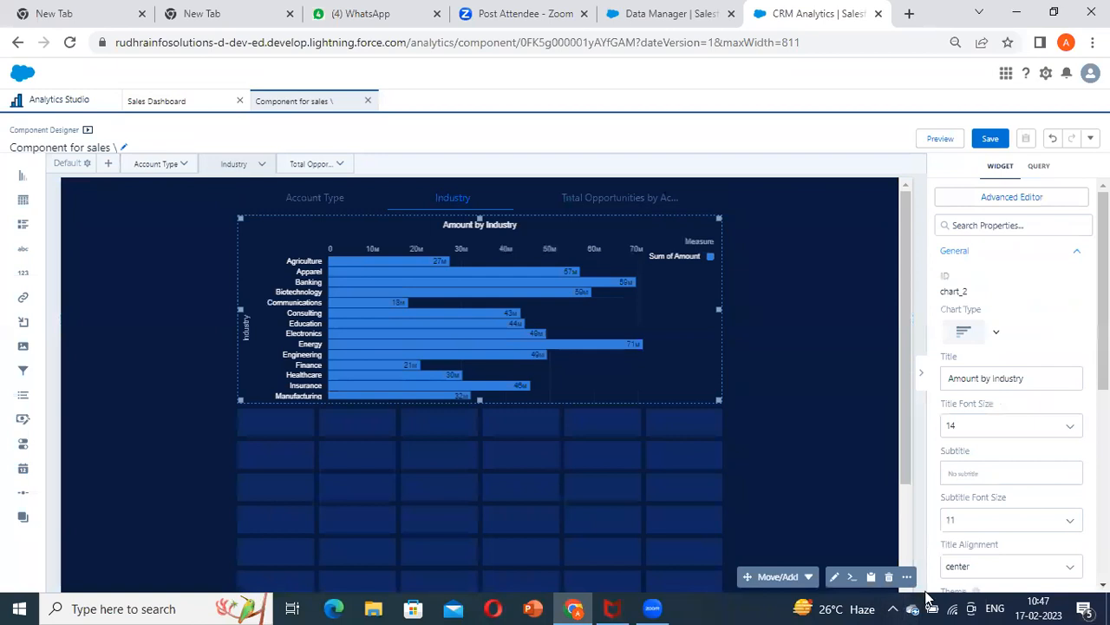
{"action": "left_click", "coordinate": [906, 576]}
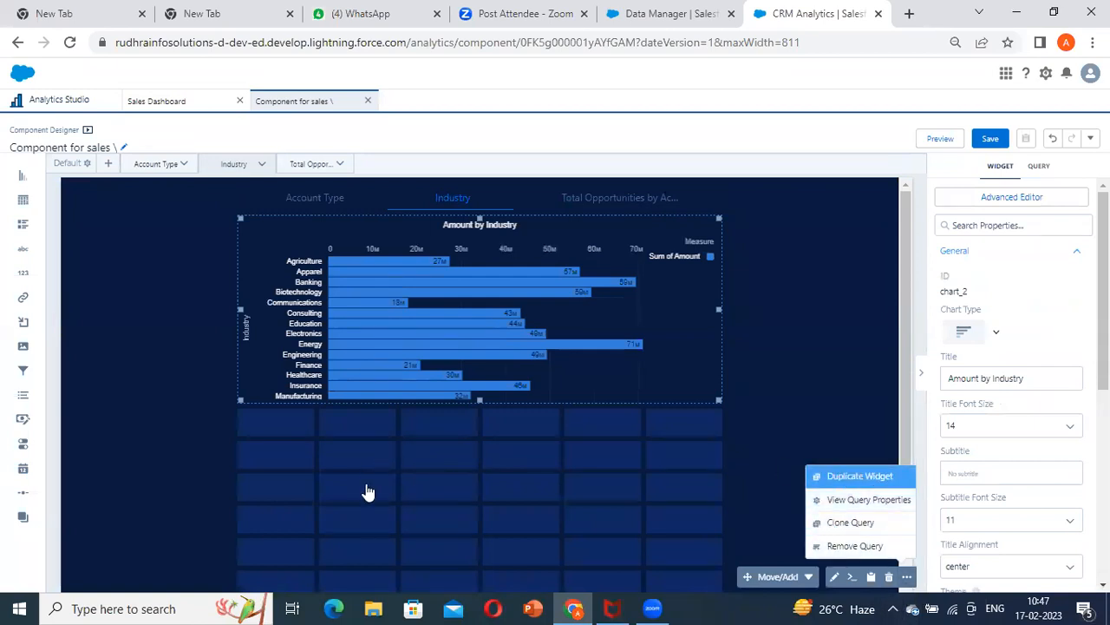
{"action": "left_click", "coordinate": [409, 465]}
Move the duplicated chart to the Total Opportunities by Account Type page, leaving one grid row free above it
{"action": "left_click", "coordinate": [804, 577]}
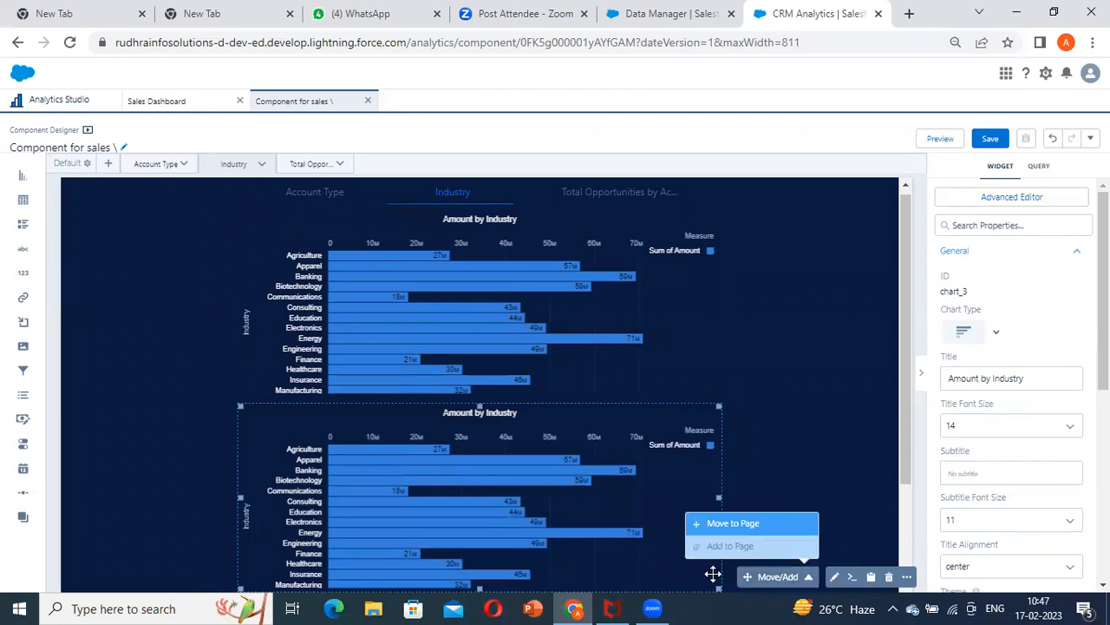
{"action": "left_click", "coordinate": [734, 526]}
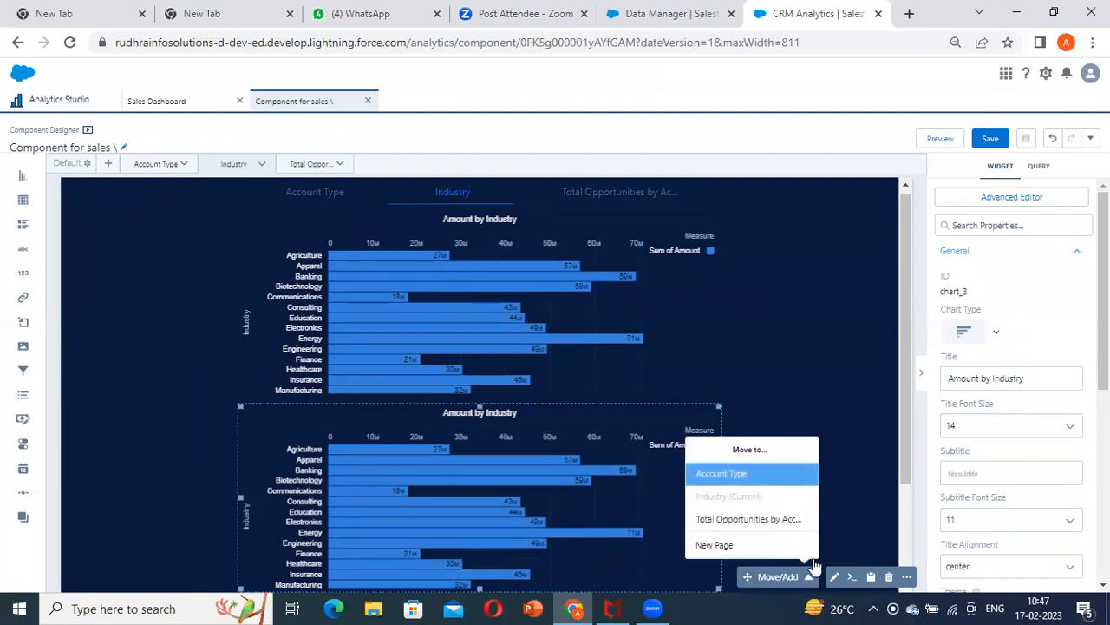
{"action": "left_click", "coordinate": [749, 520]}
{"action": "left_click_drag", "start_coordinate": [388, 411], "coordinate": [422, 347]}
{"action": "left_click_drag", "start_coordinate": [431, 296], "coordinate": [444, 333]}
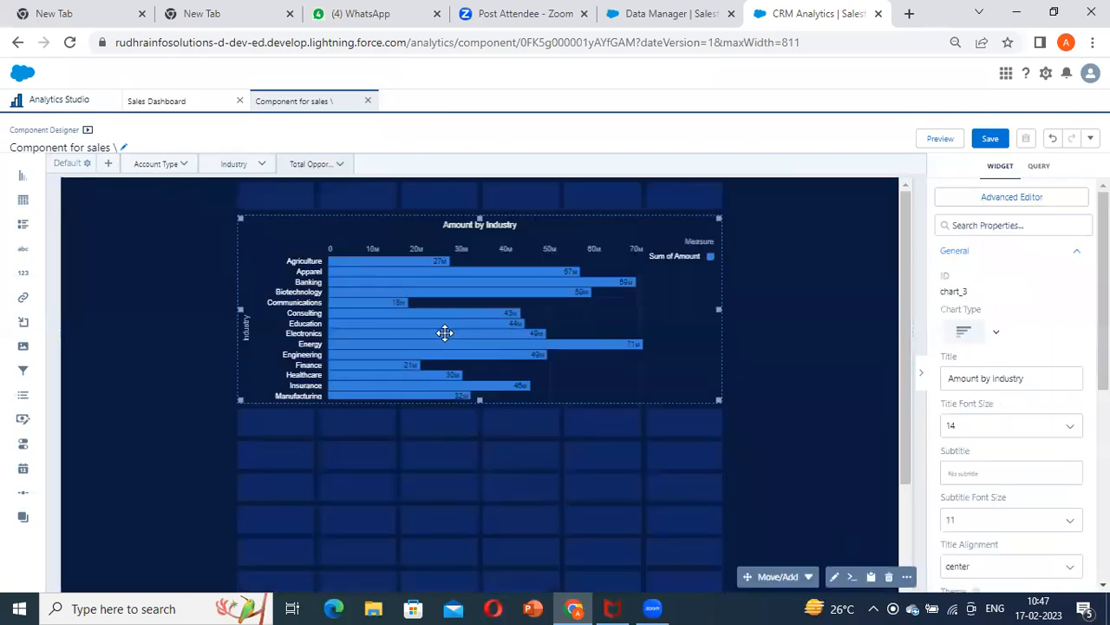
Add the Industry page's navigation widget to the Total Opportunities by Account Type page as well
{"action": "left_click", "coordinate": [234, 170]}
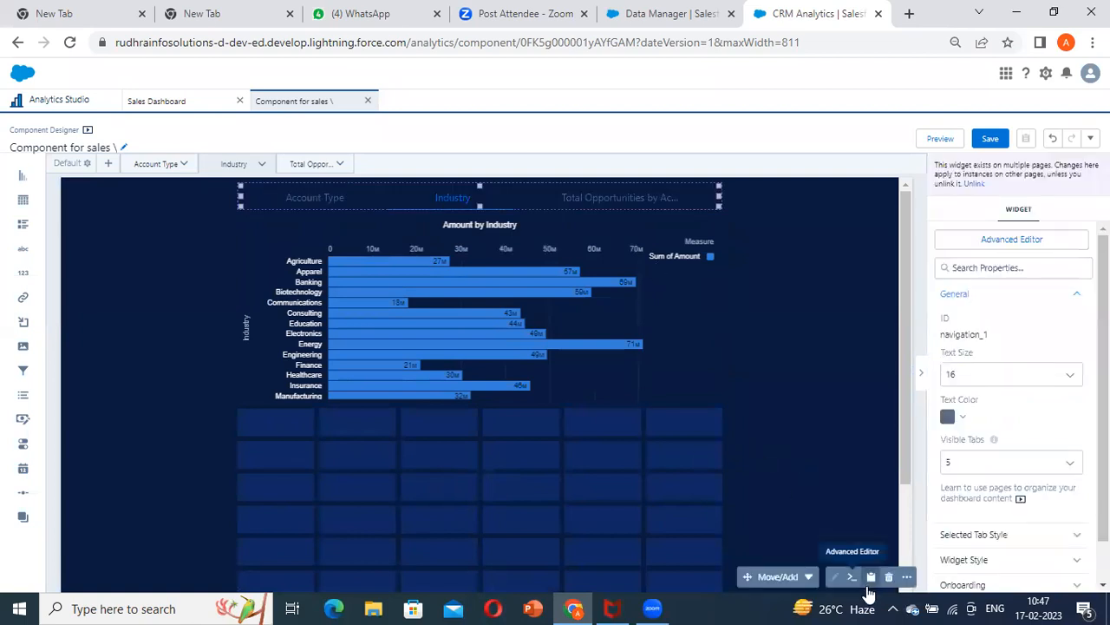
{"action": "left_click", "coordinate": [800, 577]}
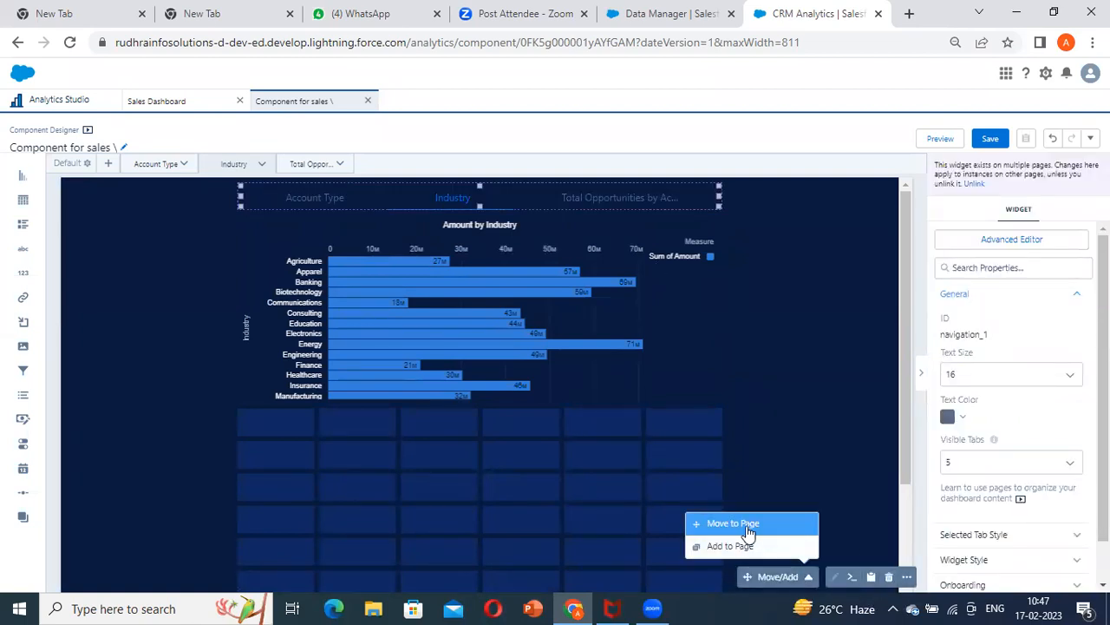
{"action": "left_click", "coordinate": [743, 546]}
{"action": "left_click", "coordinate": [753, 511]}
{"action": "left_click", "coordinate": [771, 537]}
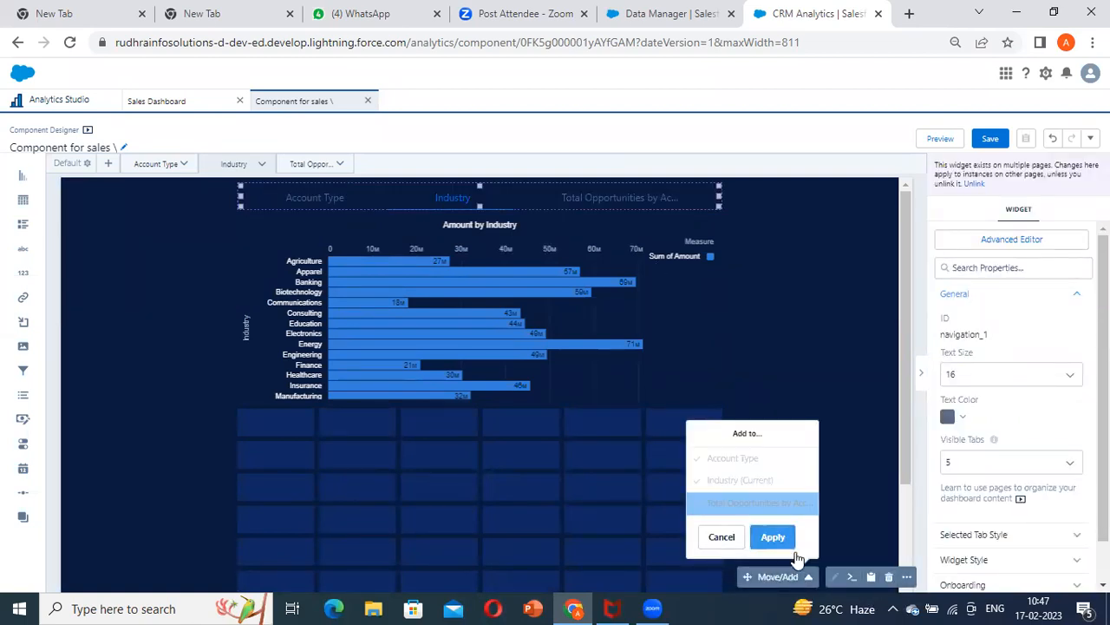
Extend the chart on the Total Opportunities by Account Type page downward by one grid row
{"action": "left_click", "coordinate": [440, 279]}
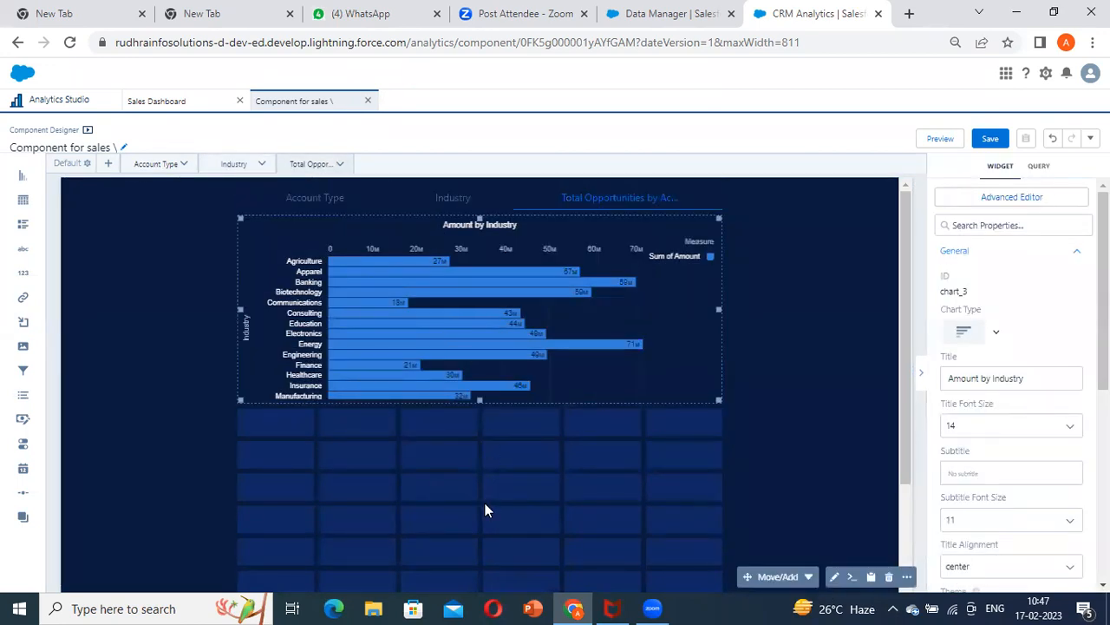
{"action": "left_click_drag", "start_coordinate": [479, 400], "coordinate": [481, 433]}
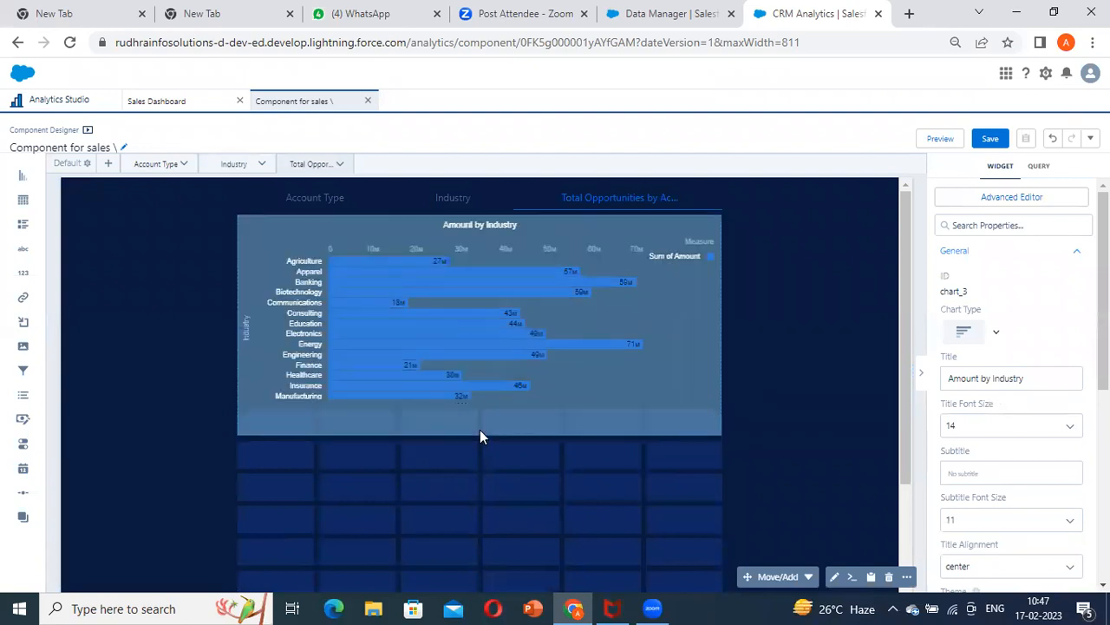
Change the bar length measure of the Total Opportunities by Account Type page's chart to Unique of Opportunity ID and update it
{"action": "left_click", "coordinate": [451, 270]}
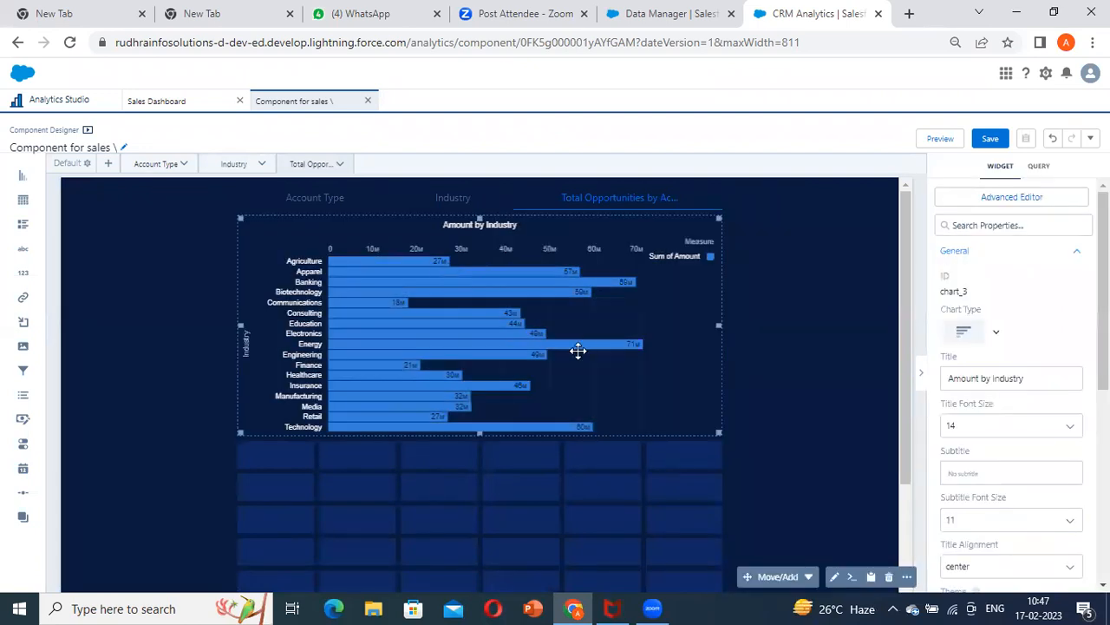
{"action": "double_click", "coordinate": [505, 296]}
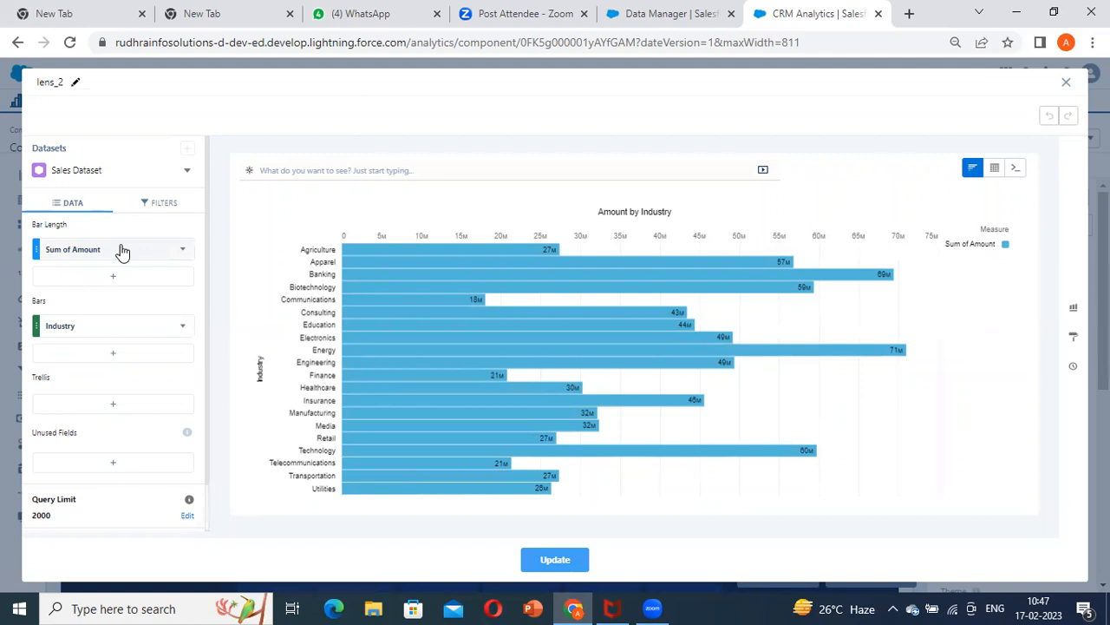
{"action": "left_click", "coordinate": [116, 250]}
{"action": "left_click", "coordinate": [208, 427]}
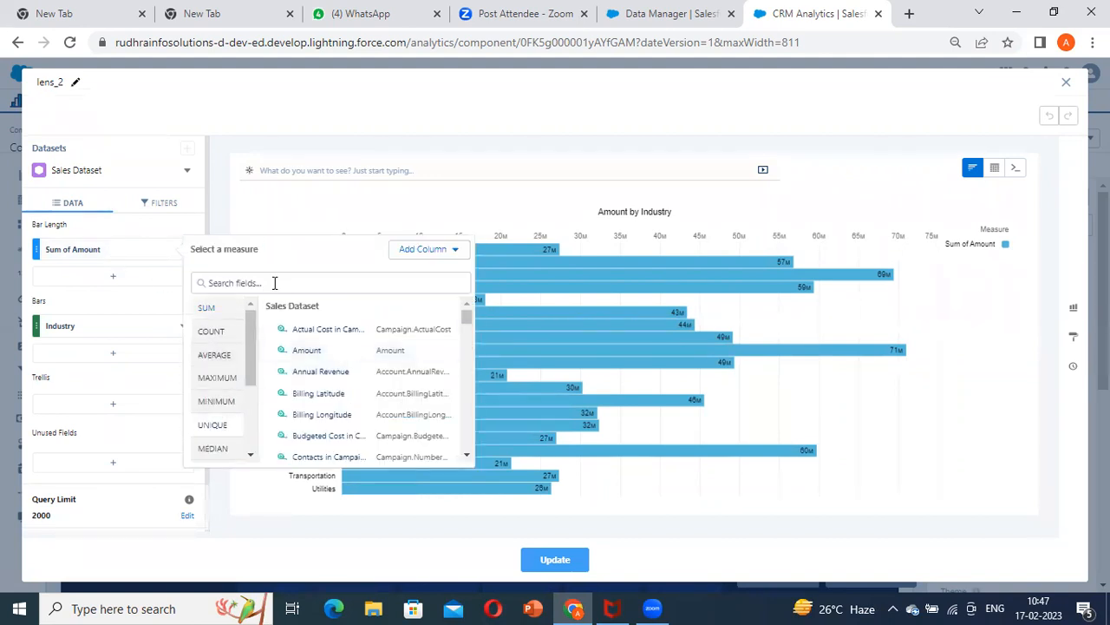
{"action": "left_click", "coordinate": [275, 277]}
{"action": "type", "text": "oppo"}
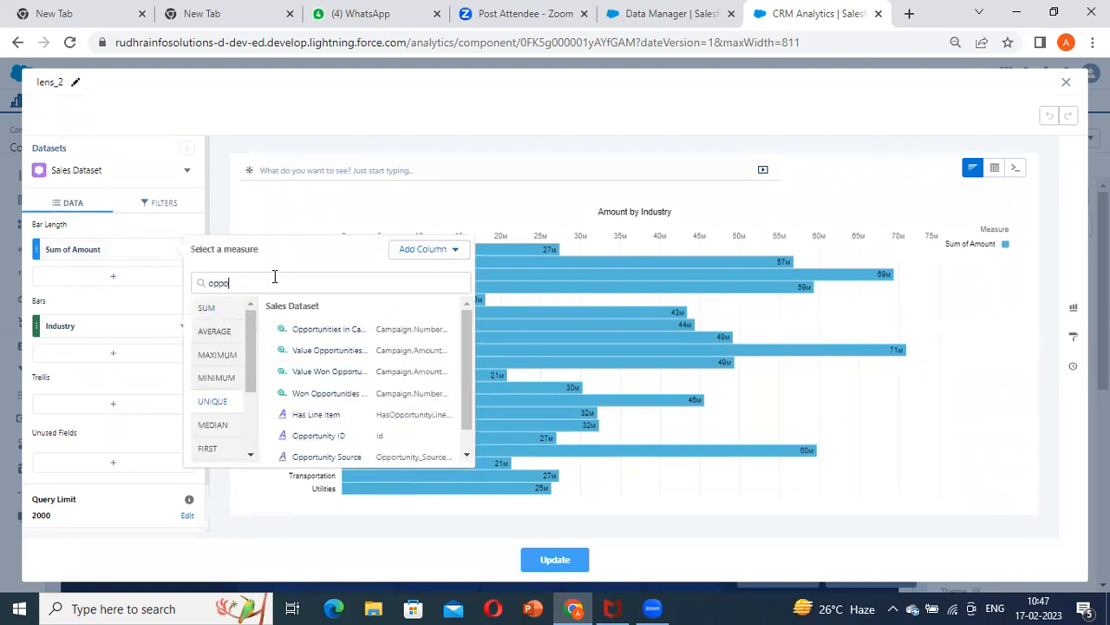
{"action": "left_click", "coordinate": [309, 438]}
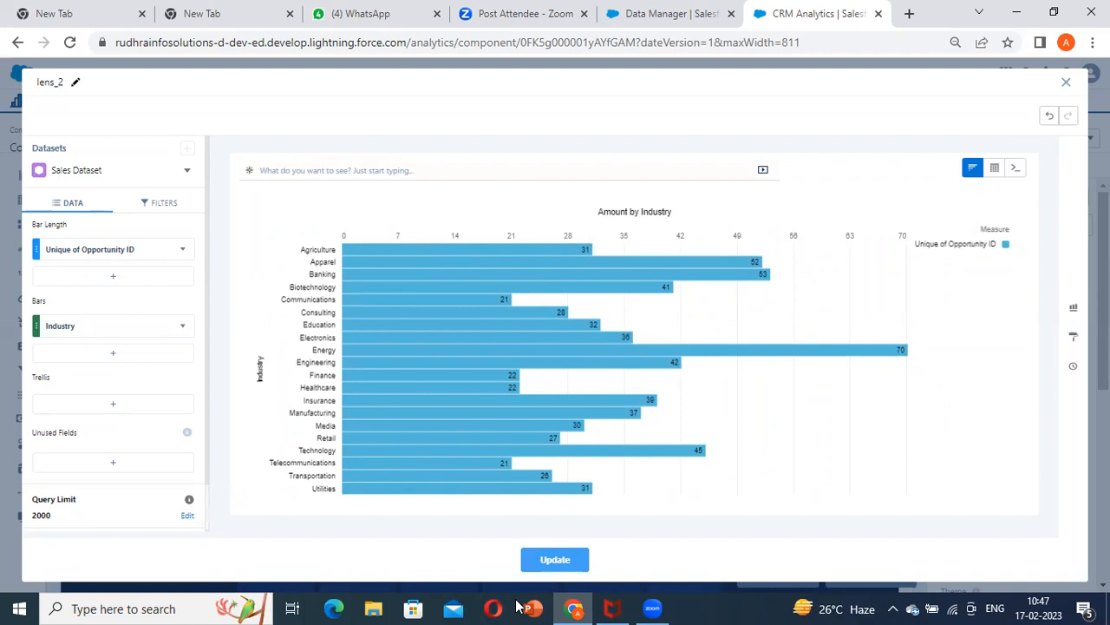
{"action": "left_click", "coordinate": [555, 560]}
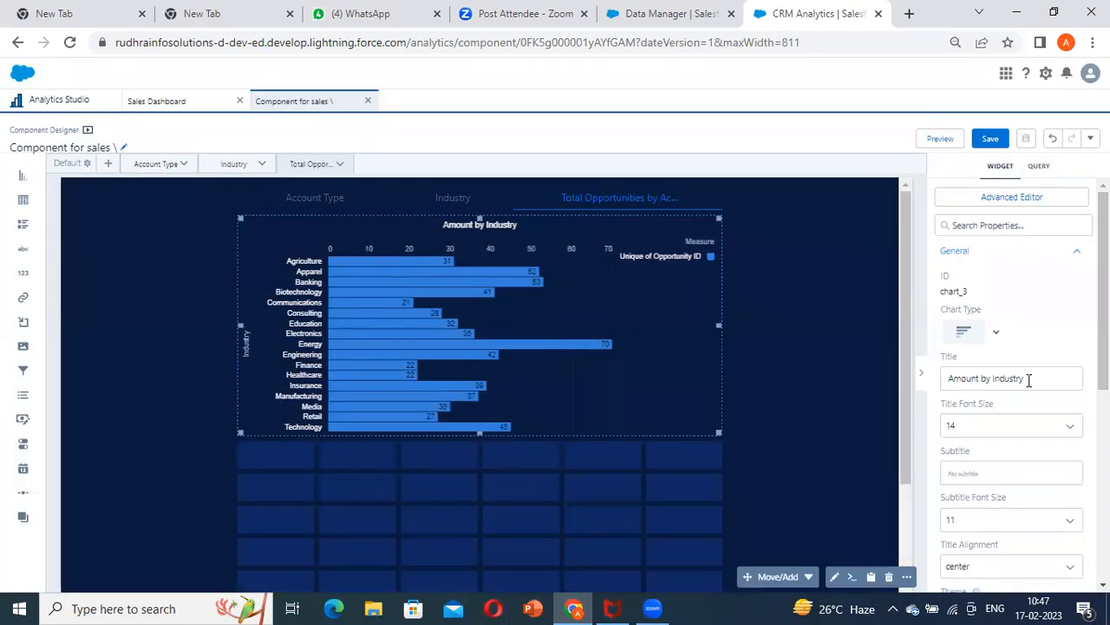
Retitle the chart "Total Opportunities by Industry", correcting the spelling of Opportunities
{"action": "double_click", "coordinate": [972, 378]}
{"action": "type", "text": "Total Opp"}
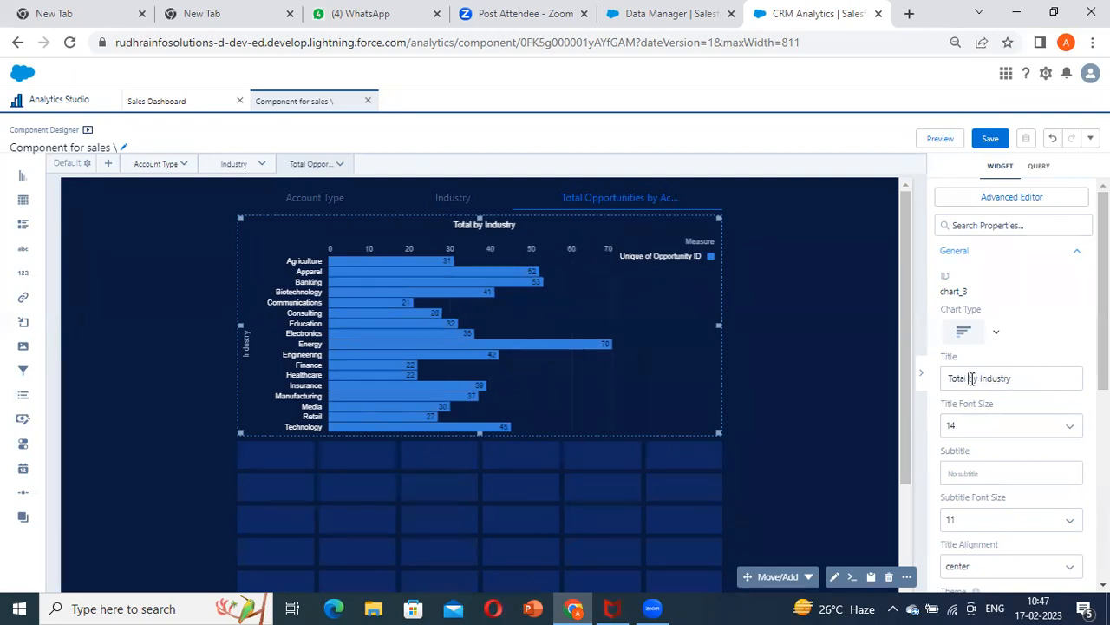
{"action": "type", "text": "ortunites"}
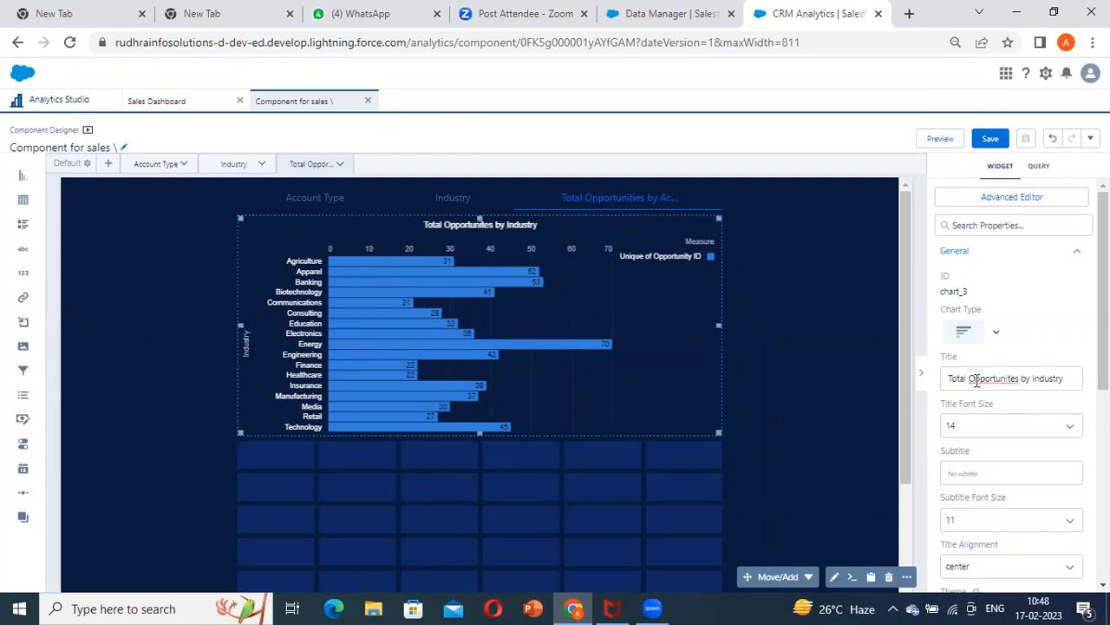
{"action": "right_click", "coordinate": [976, 379]}
{"action": "left_click", "coordinate": [949, 166]}
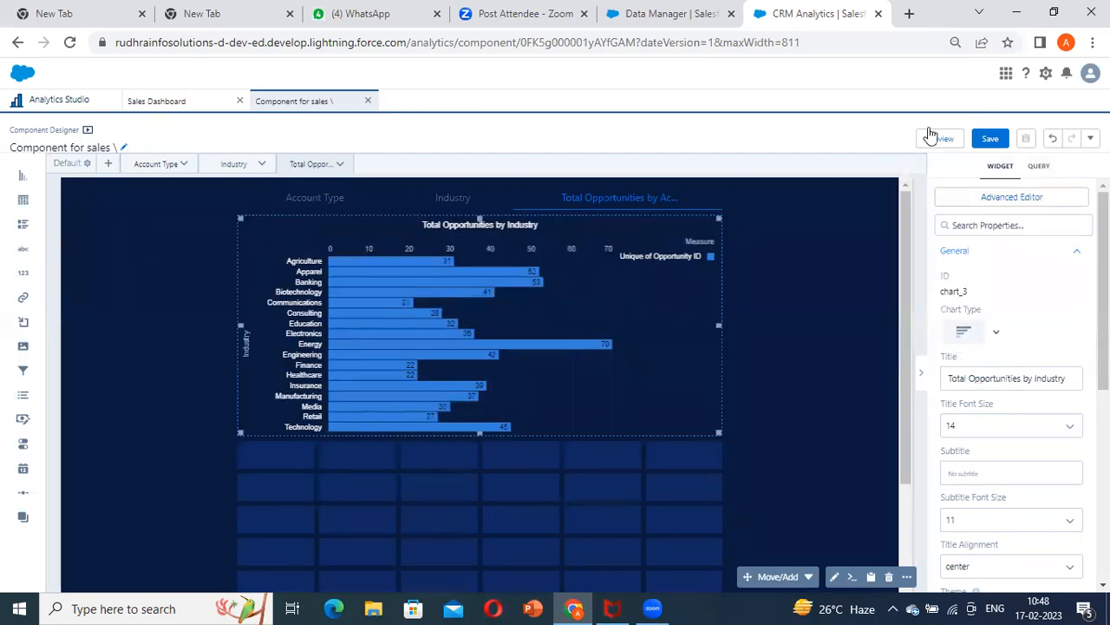
Save the component in the Sales Database app and refresh its embedded content in the Sales Dashboard
{"action": "left_click", "coordinate": [990, 138]}
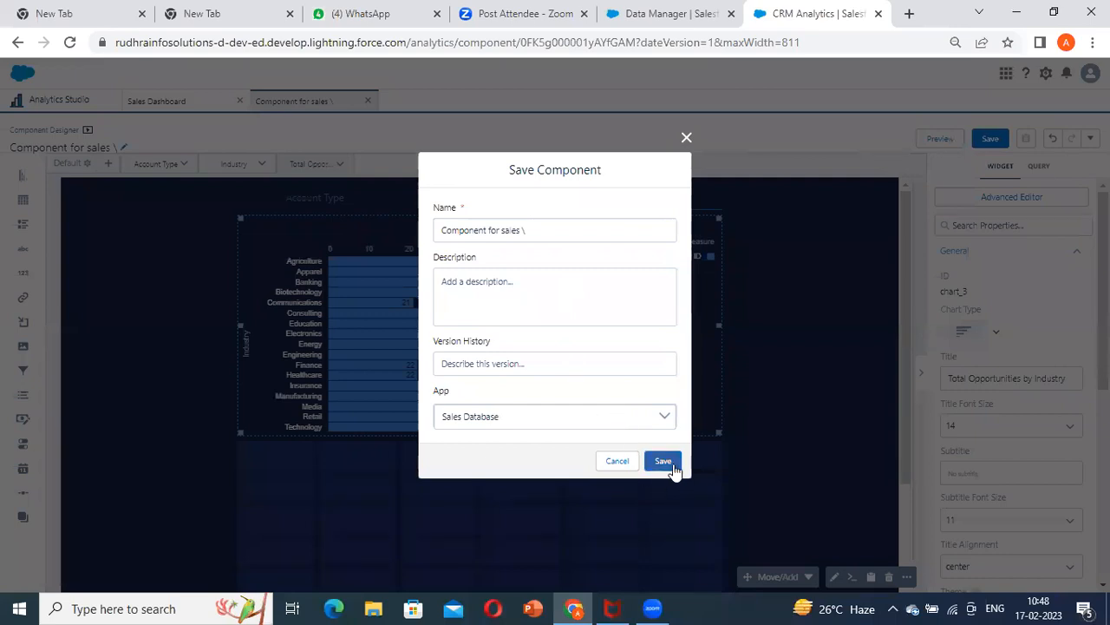
{"action": "left_click", "coordinate": [673, 467]}
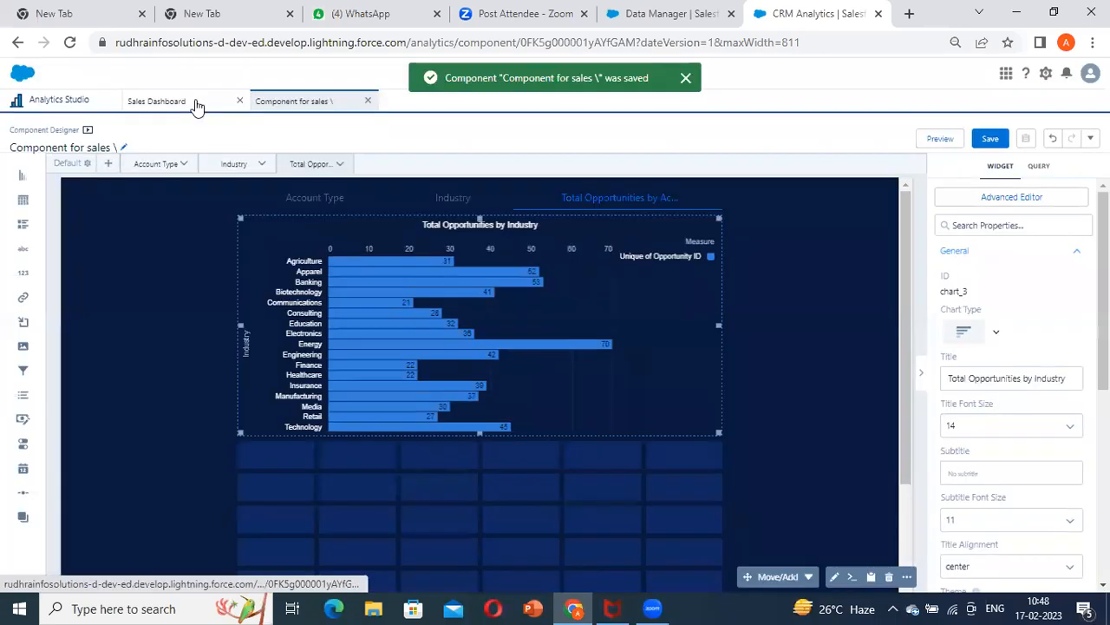
{"action": "left_click", "coordinate": [198, 101]}
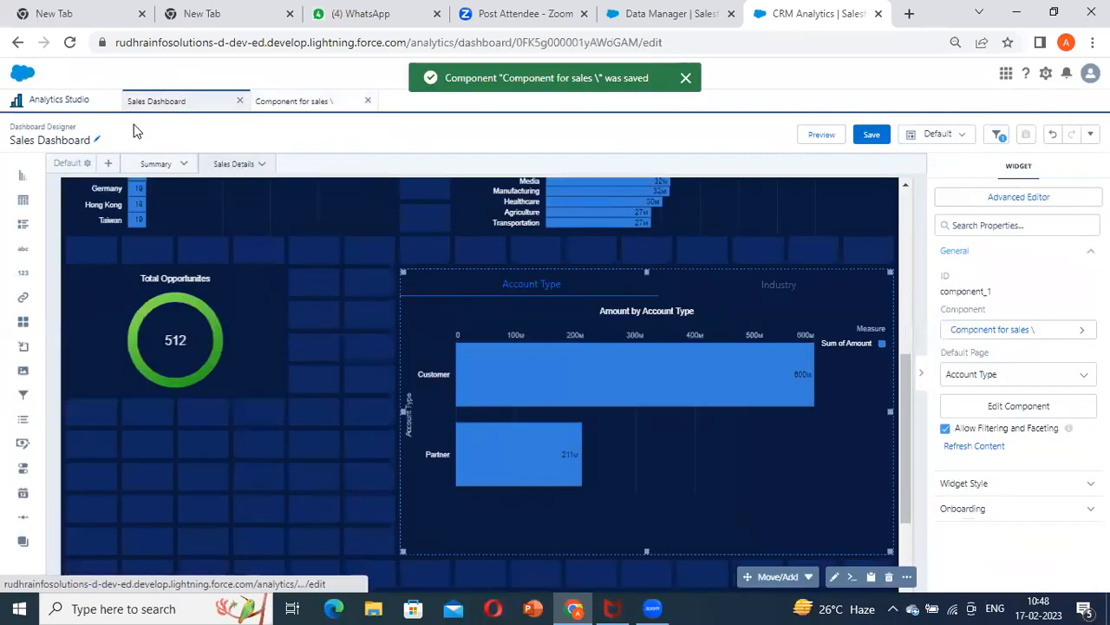
{"action": "left_click", "coordinate": [987, 448]}
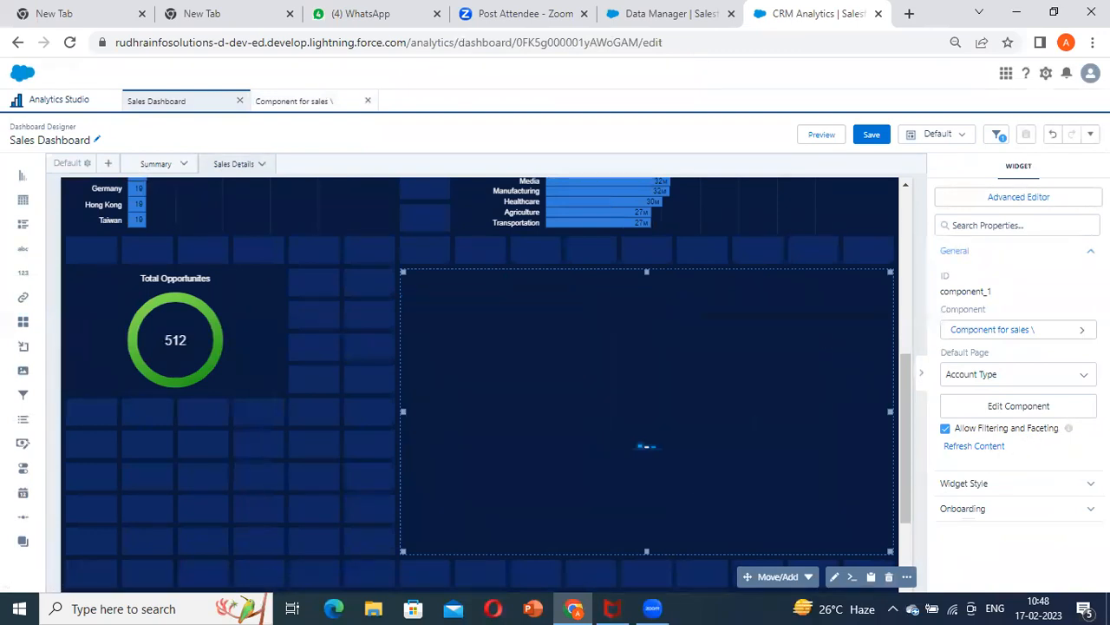
Preview the dashboard and check the embedded component's Account Type, Industry and Total Opportunities by Account Type pages
{"action": "left_click", "coordinate": [821, 134]}
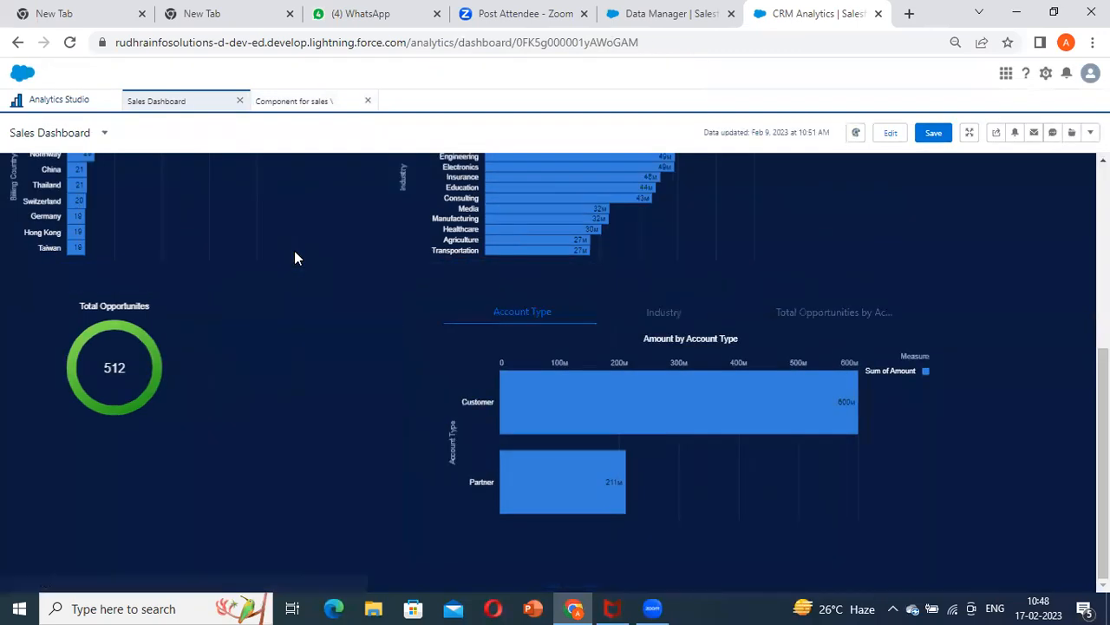
{"action": "scroll", "coordinate": [471, 362], "scroll_direction": "down", "scroll_amount": 3}
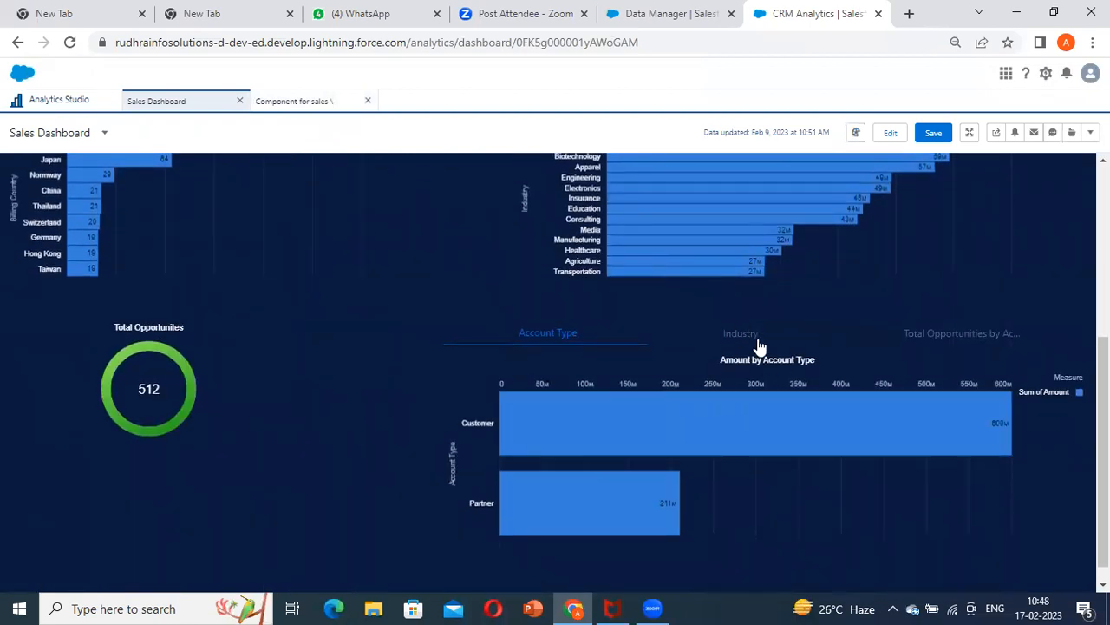
{"action": "left_click", "coordinate": [753, 345]}
{"action": "left_click", "coordinate": [984, 345]}
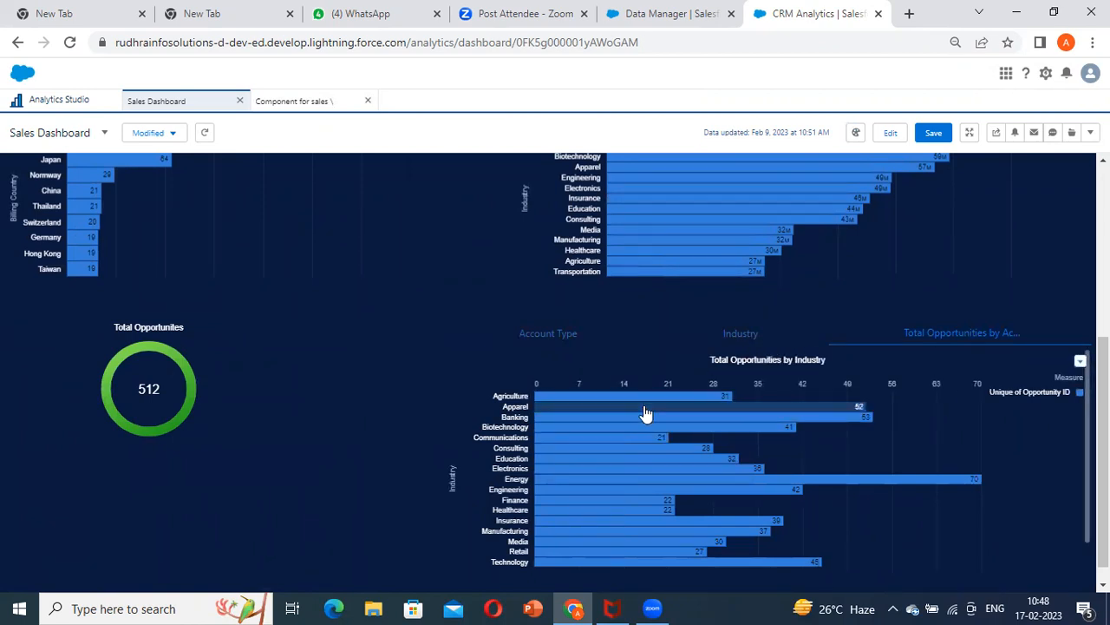
{"action": "mouse_move", "coordinate": [563, 404]}
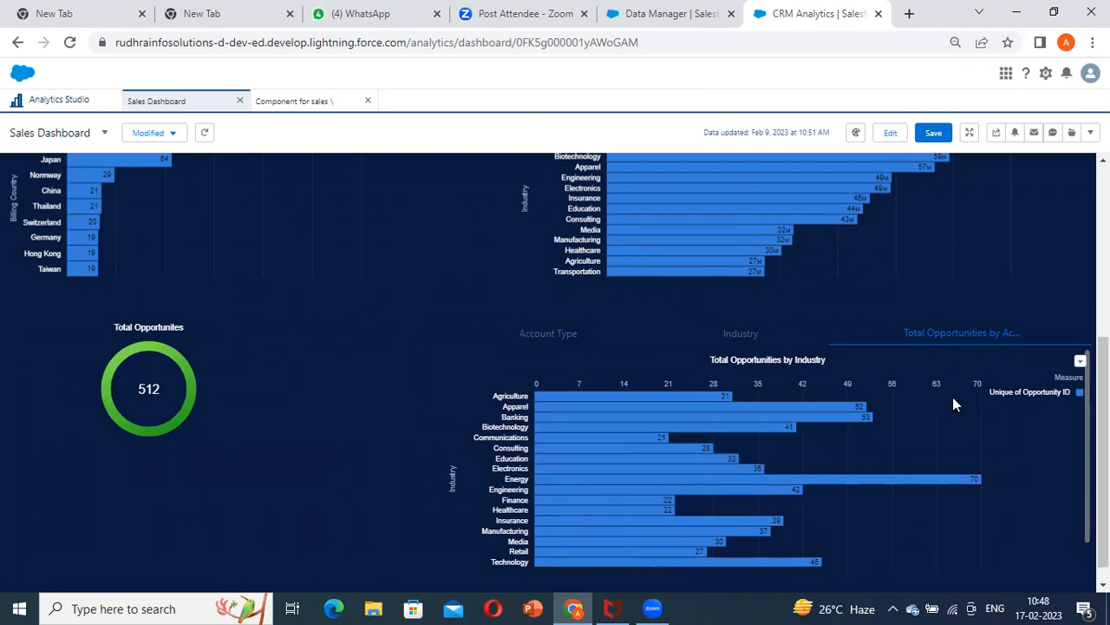
{"action": "scroll", "coordinate": [850, 415], "scroll_direction": "down", "scroll_amount": 2}
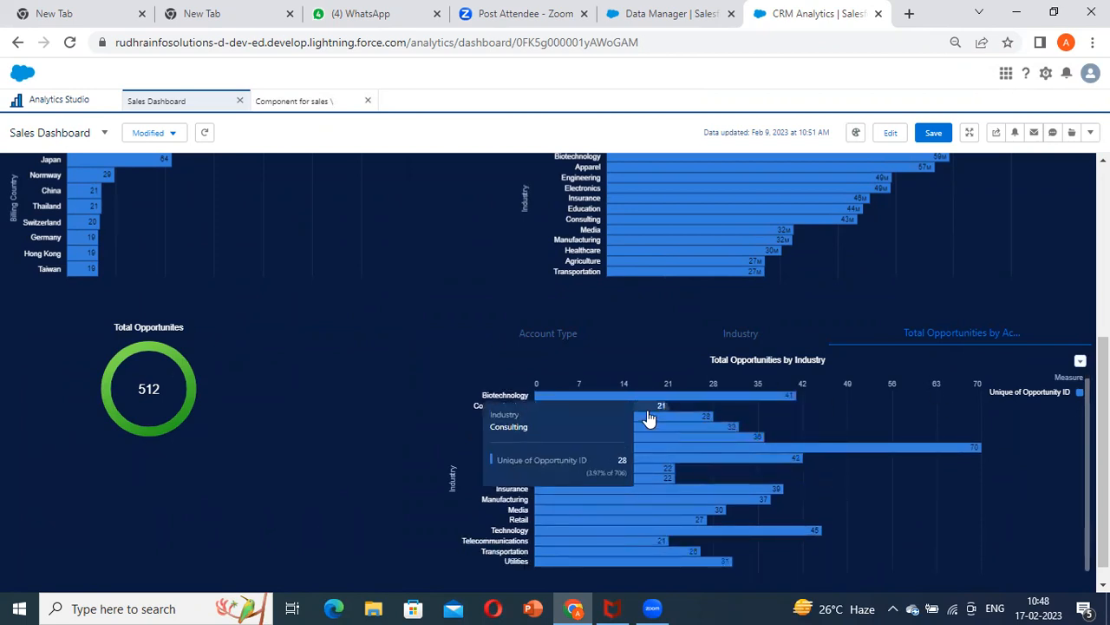
{"action": "scroll", "coordinate": [642, 406], "scroll_direction": "up", "scroll_amount": 2}
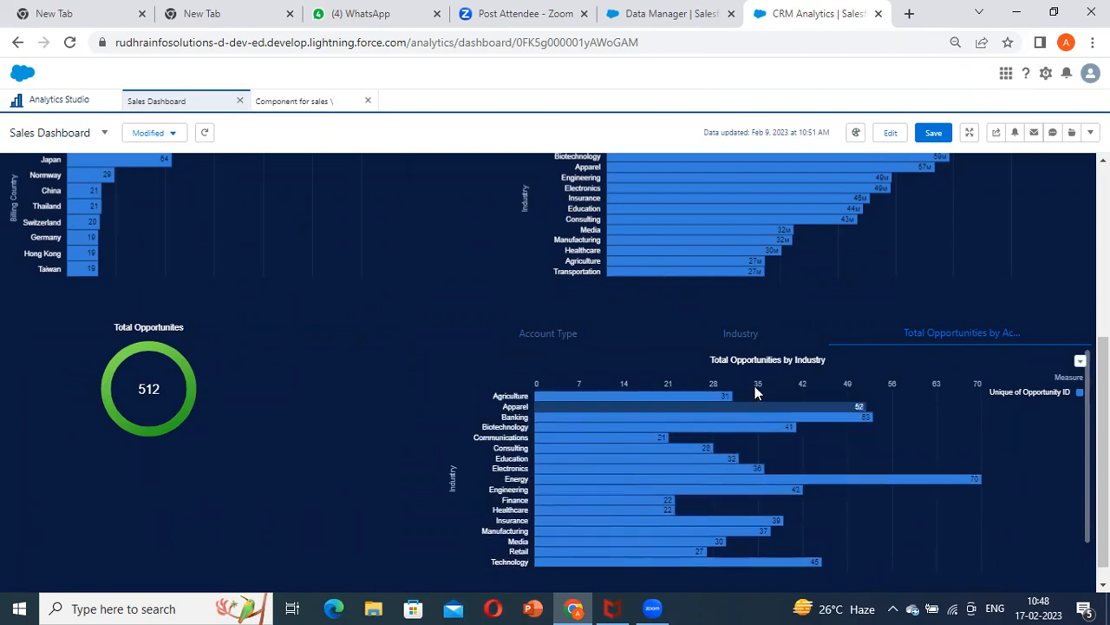
{"action": "left_click", "coordinate": [746, 340]}
{"action": "left_click", "coordinate": [545, 335]}
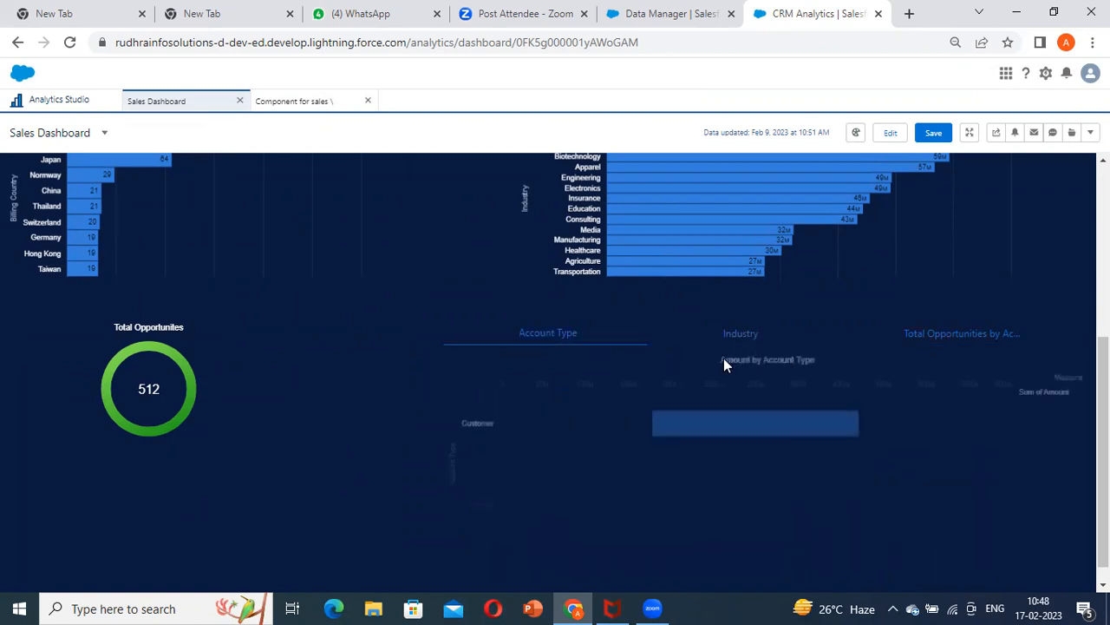
{"action": "left_click", "coordinate": [905, 334]}
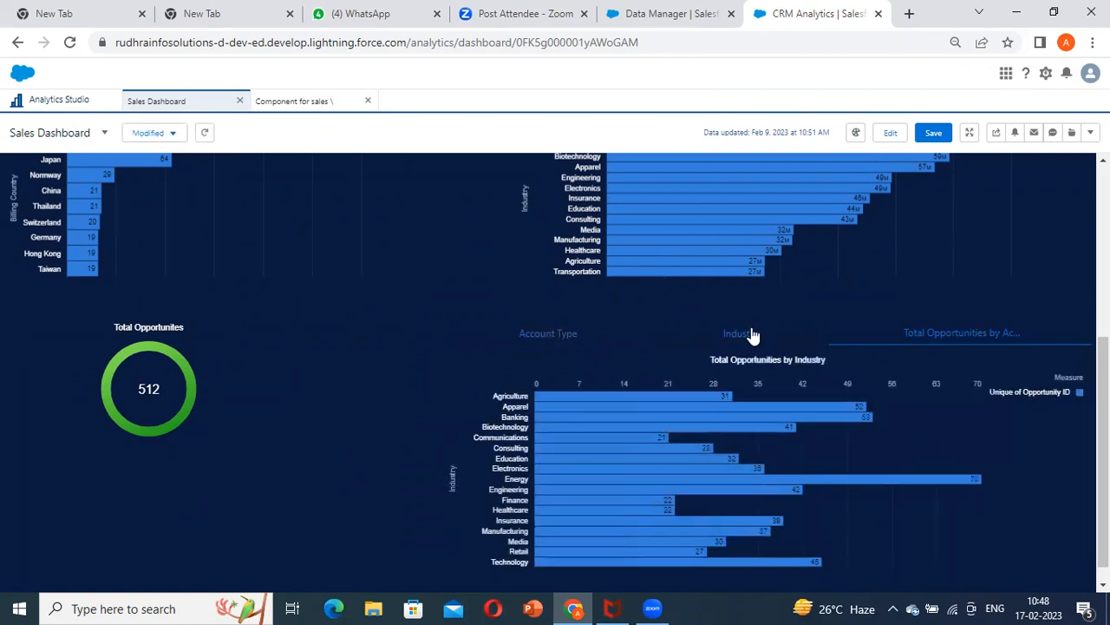
{"action": "left_click", "coordinate": [750, 335]}
{"action": "left_click", "coordinate": [928, 337]}
Return the dashboard to editing and shorten the embedded component by one grid row from its lower edge
{"action": "left_click", "coordinate": [890, 133]}
{"action": "scroll", "coordinate": [598, 369], "scroll_direction": "up", "scroll_amount": 4}
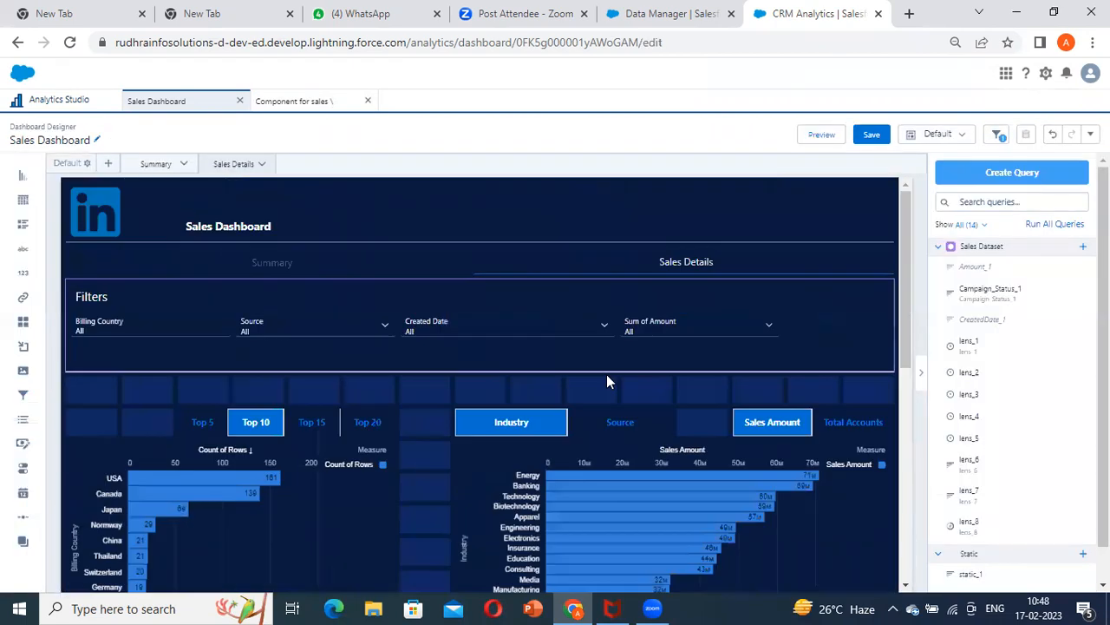
{"action": "scroll", "coordinate": [606, 383], "scroll_direction": "down", "scroll_amount": 2}
{"action": "scroll", "coordinate": [634, 416], "scroll_direction": "down", "scroll_amount": 4}
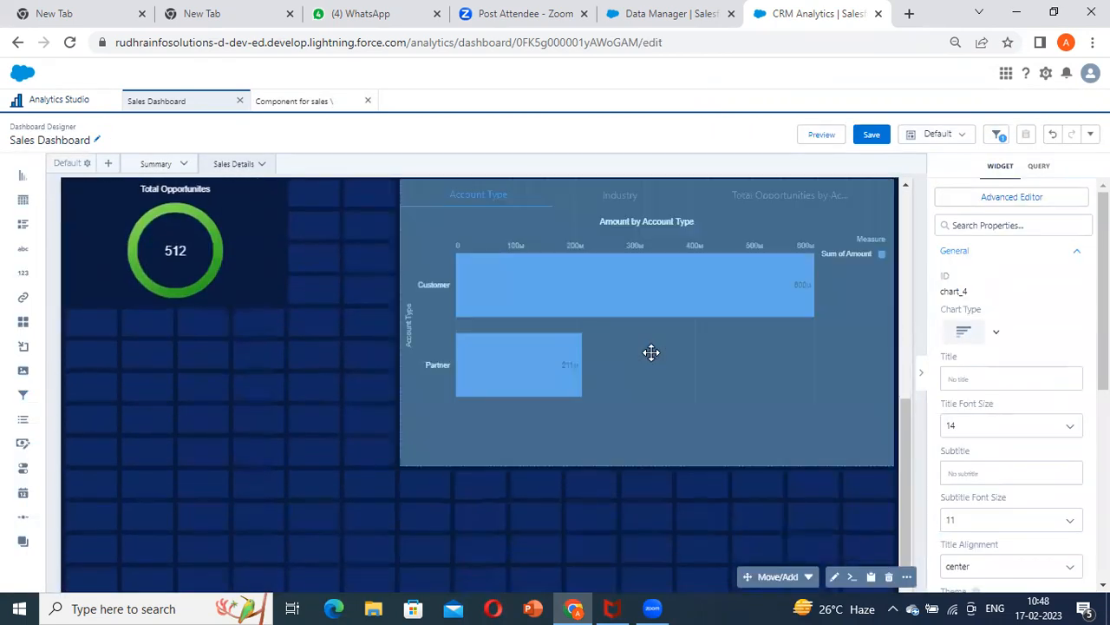
{"action": "left_click", "coordinate": [676, 461]}
{"action": "left_click_drag", "start_coordinate": [647, 460], "coordinate": [654, 427]}
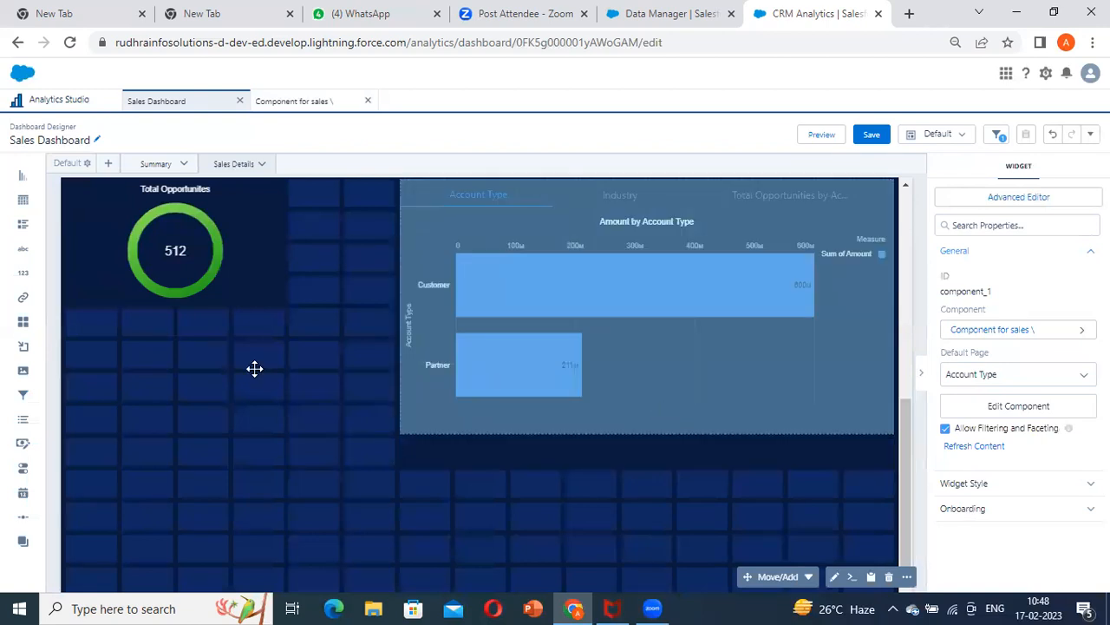
Add an empty chart widget to the free grid area below the Total Opportunities ring on the Sales Details page
{"action": "left_click", "coordinate": [252, 369]}
{"action": "scroll", "coordinate": [293, 351], "scroll_direction": "down", "scroll_amount": 2}
{"action": "scroll", "coordinate": [275, 342], "scroll_direction": "up", "scroll_amount": 2}
{"action": "scroll", "coordinate": [272, 339], "scroll_direction": "down", "scroll_amount": 2}
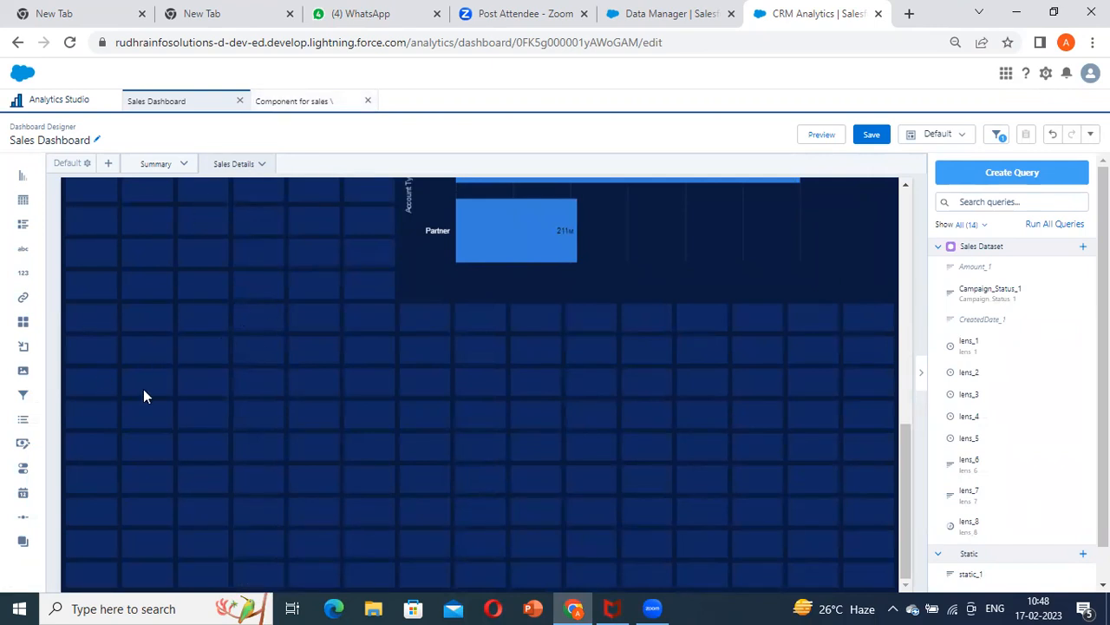
{"action": "scroll", "coordinate": [203, 446], "scroll_direction": "up", "scroll_amount": 5}
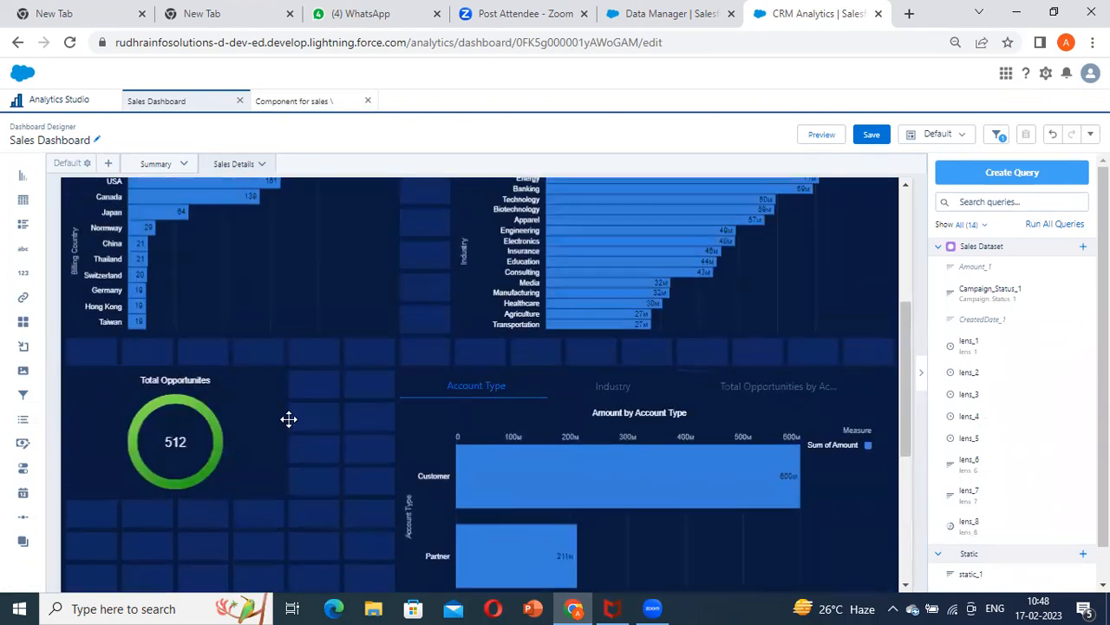
{"action": "scroll", "coordinate": [534, 372], "scroll_direction": "down", "scroll_amount": 4}
{"action": "scroll", "coordinate": [451, 375], "scroll_direction": "up", "scroll_amount": 1}
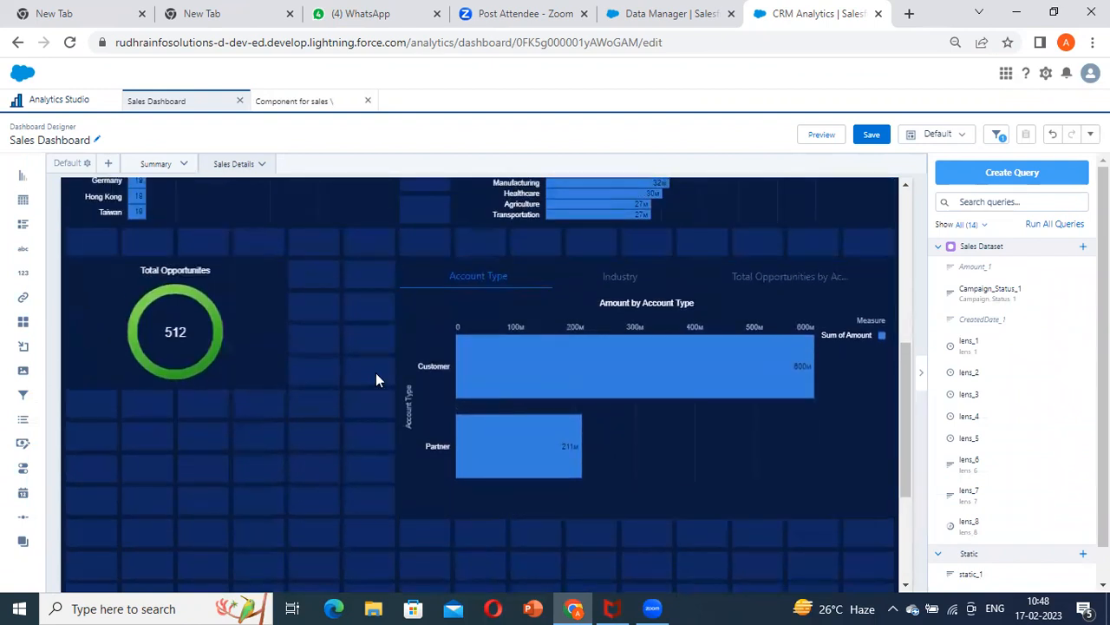
{"action": "scroll", "coordinate": [347, 375], "scroll_direction": "down", "scroll_amount": 3}
{"action": "left_click_drag", "start_coordinate": [19, 177], "coordinate": [148, 436]}
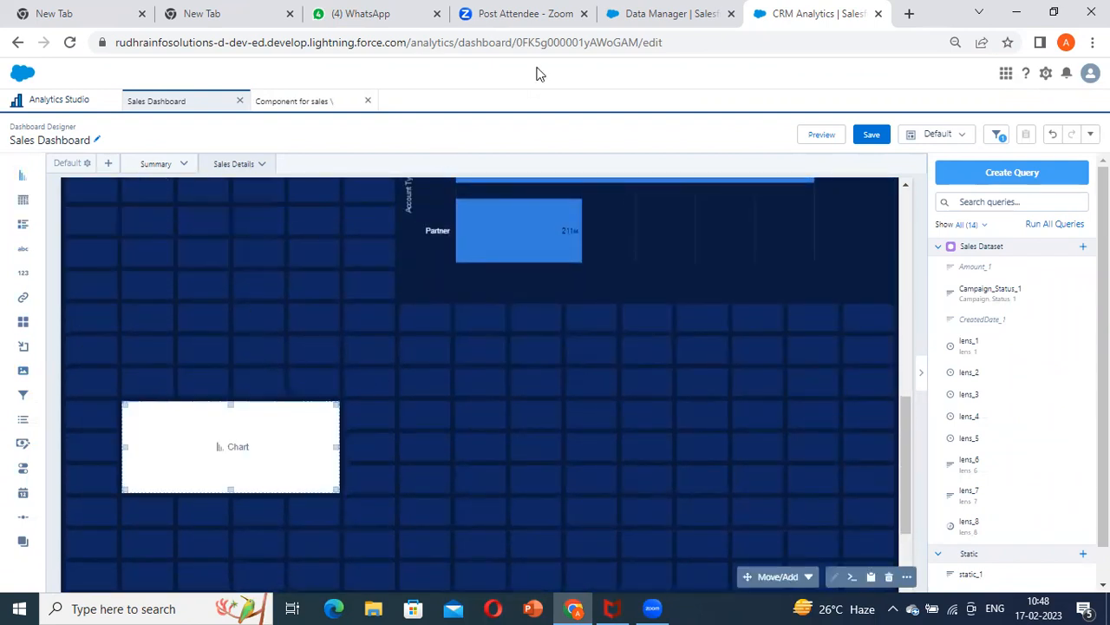
Switch to Data Manager and open the Sales recipe from Dataflows & Recipes
{"action": "left_click", "coordinate": [671, 14]}
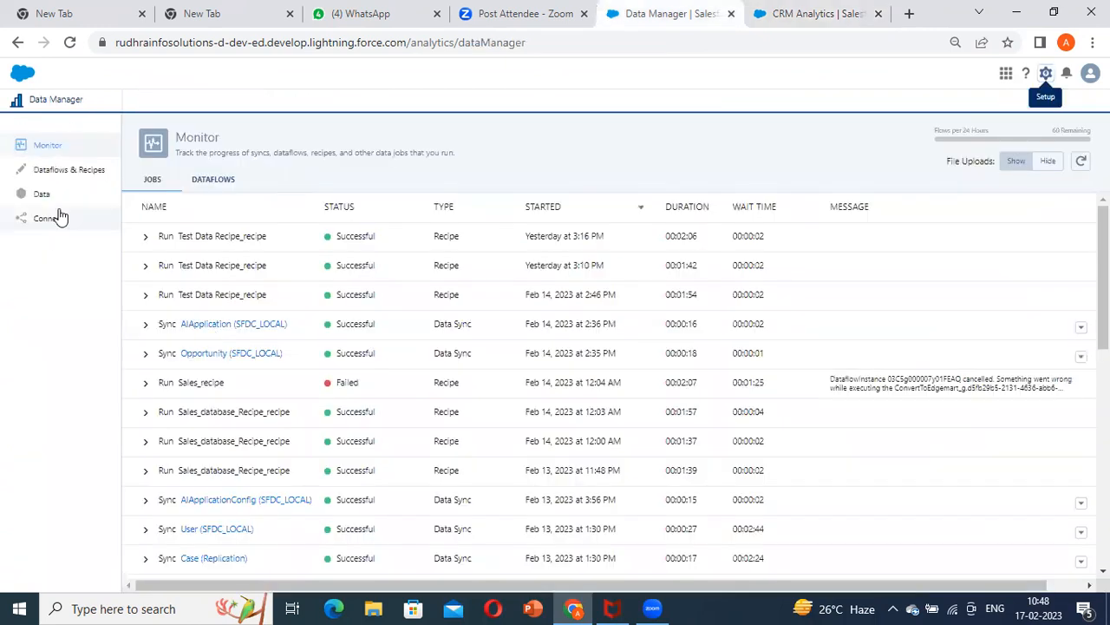
{"action": "left_click", "coordinate": [60, 217]}
{"action": "left_click", "coordinate": [80, 172]}
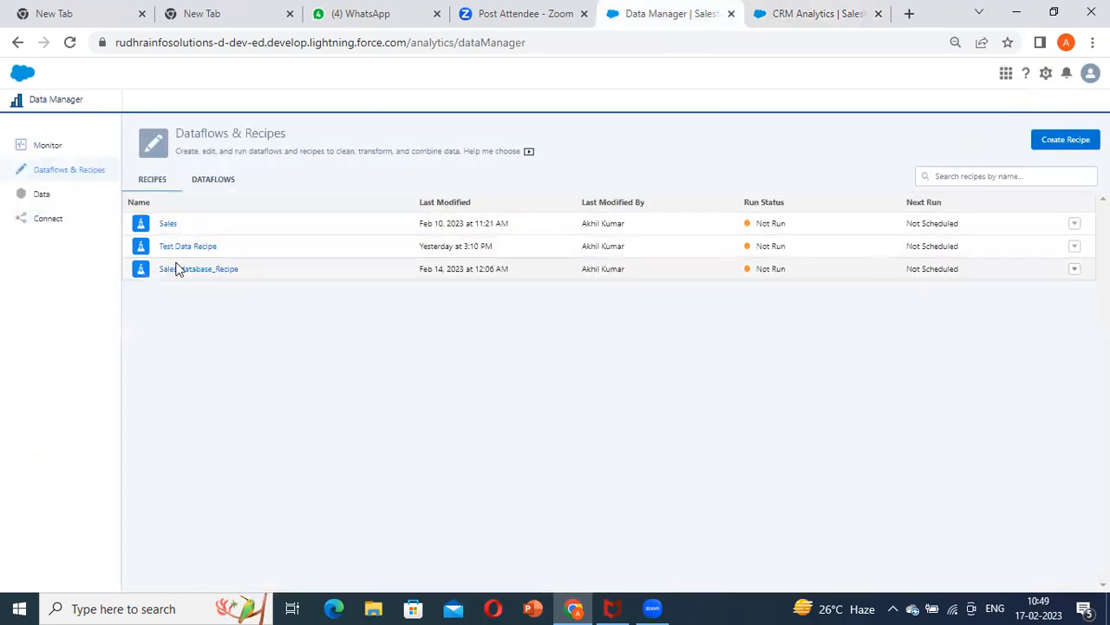
{"action": "left_click", "coordinate": [168, 224]}
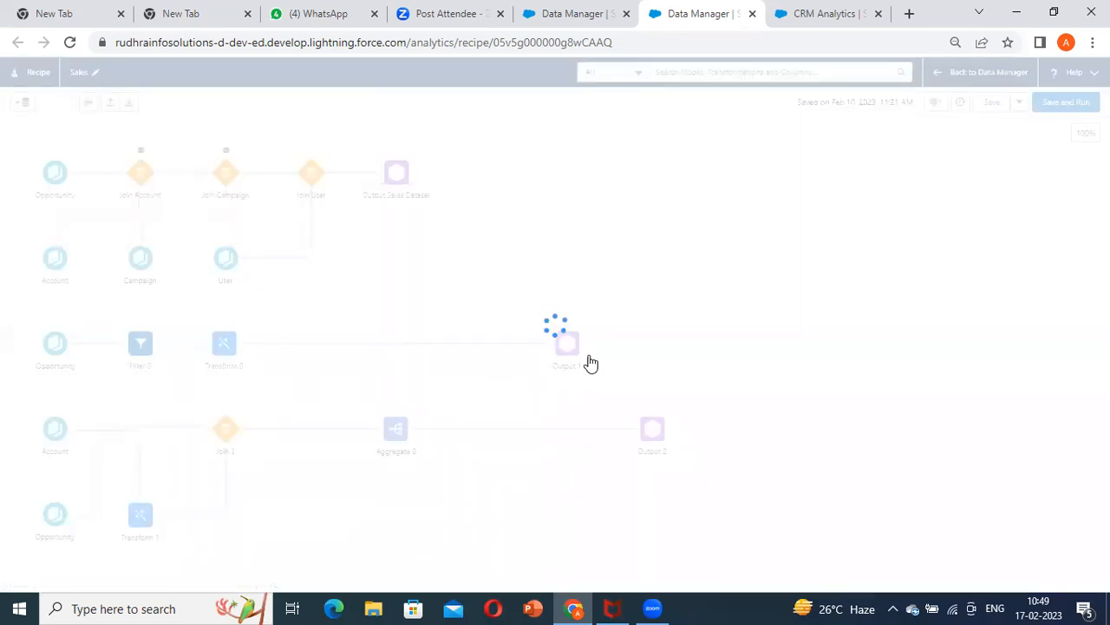
Examine the previewed columns of the Sales recipe's Output 1 node through to the last ones, then close its details
{"action": "left_click", "coordinate": [565, 351]}
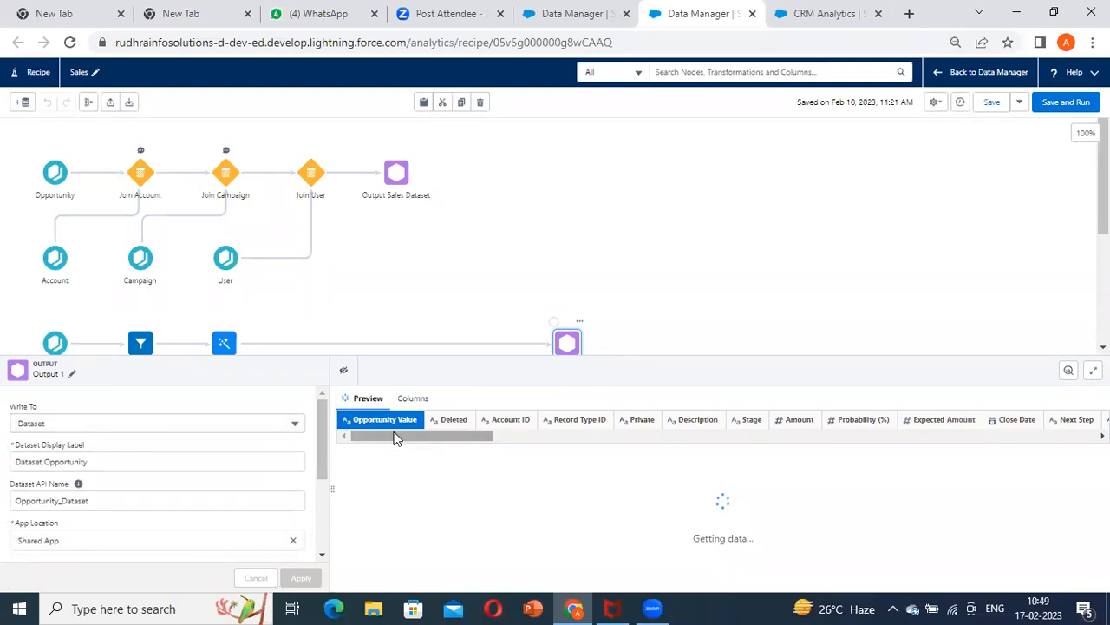
{"action": "scroll", "coordinate": [434, 243], "scroll_direction": "down", "scroll_amount": 2}
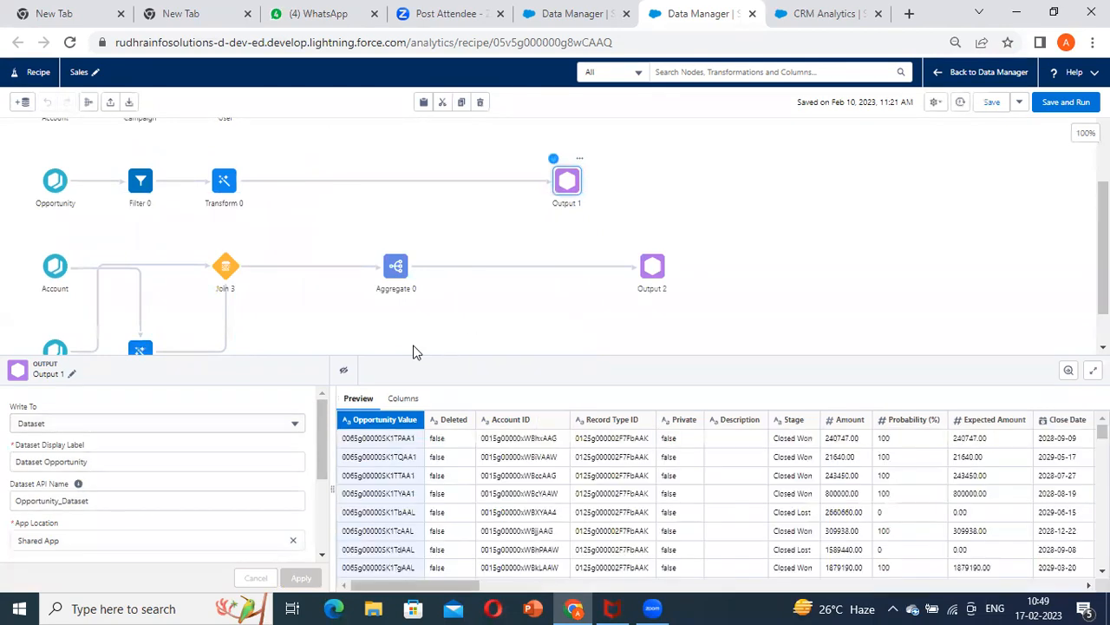
{"action": "left_click", "coordinate": [481, 456]}
{"action": "left_click_drag", "start_coordinate": [488, 587], "coordinate": [1083, 602]}
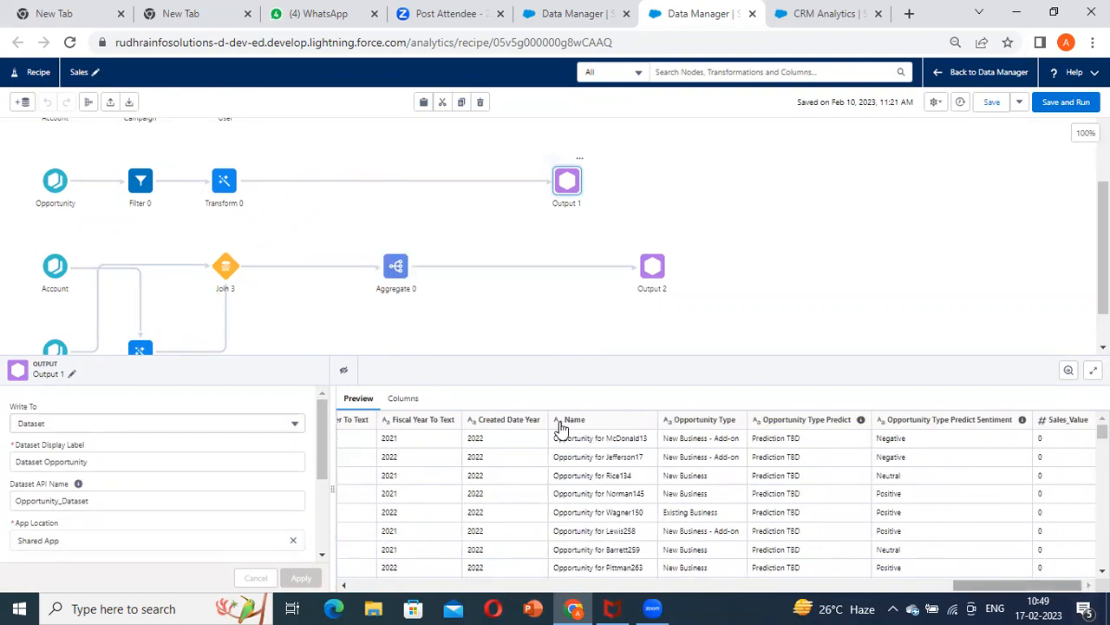
{"action": "scroll", "coordinate": [288, 342], "scroll_direction": "down", "scroll_amount": 1}
{"action": "scroll", "coordinate": [288, 342], "scroll_direction": "up", "scroll_amount": 1}
{"action": "left_click", "coordinate": [567, 212]}
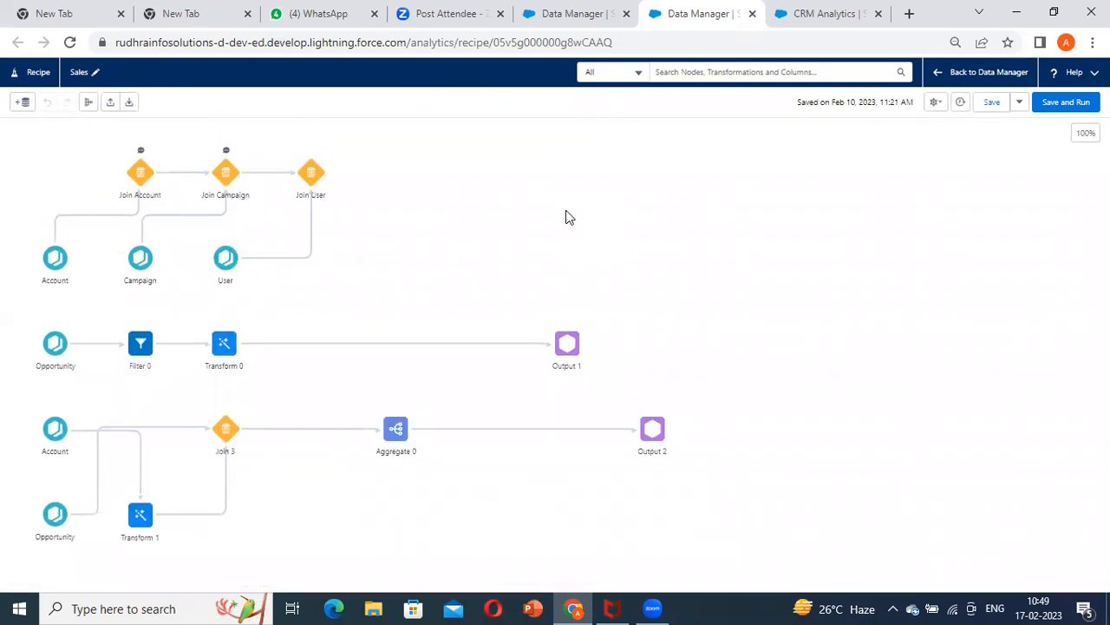
Examine the Output 1, Transform 1 and Join 3 nodes of the Sales recipe
{"action": "left_click", "coordinate": [578, 344]}
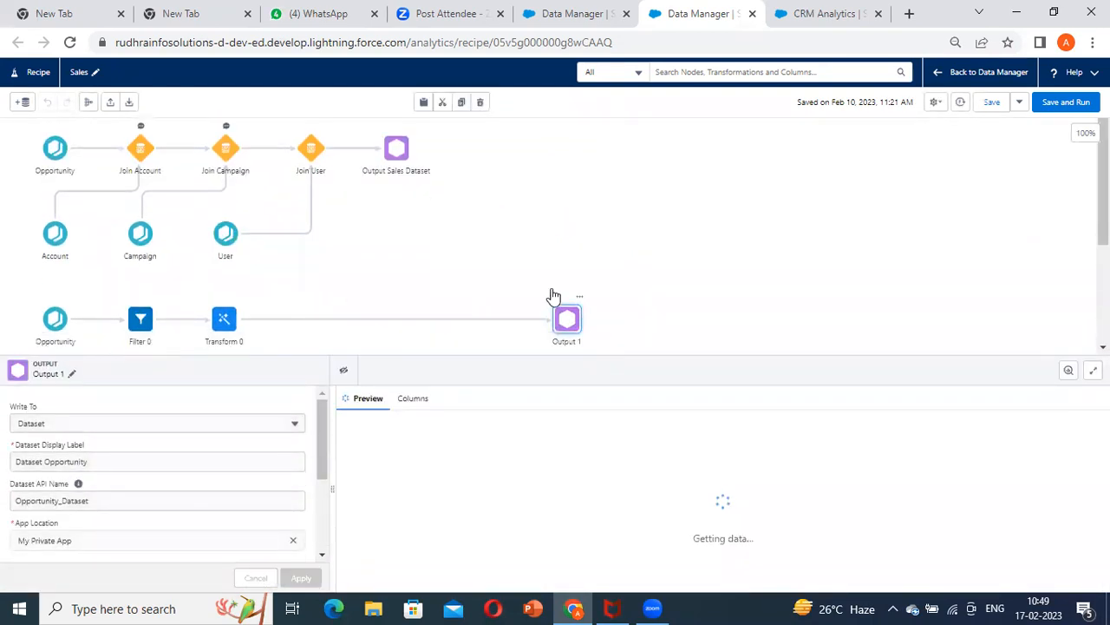
{"action": "scroll", "coordinate": [543, 295], "scroll_direction": "down", "scroll_amount": 3}
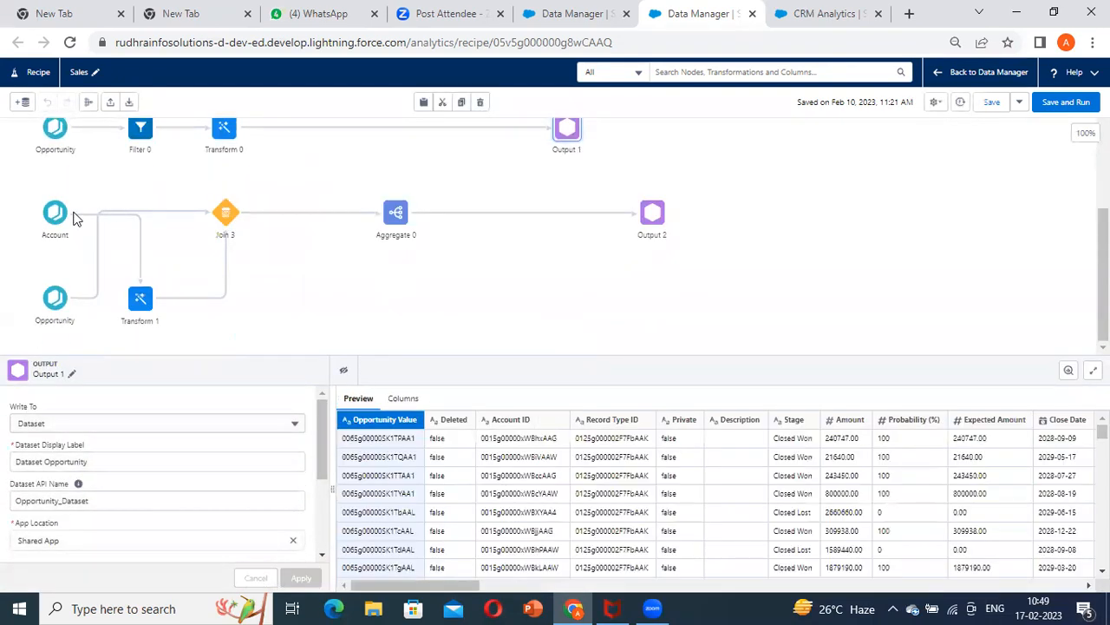
{"action": "left_click", "coordinate": [142, 304]}
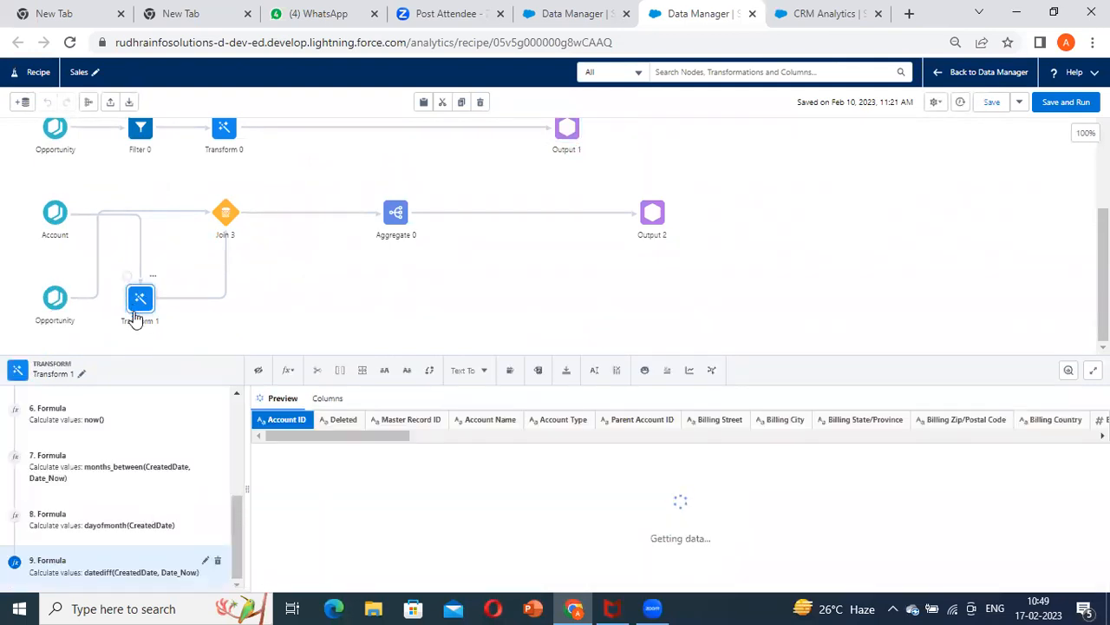
{"action": "left_click", "coordinate": [221, 217]}
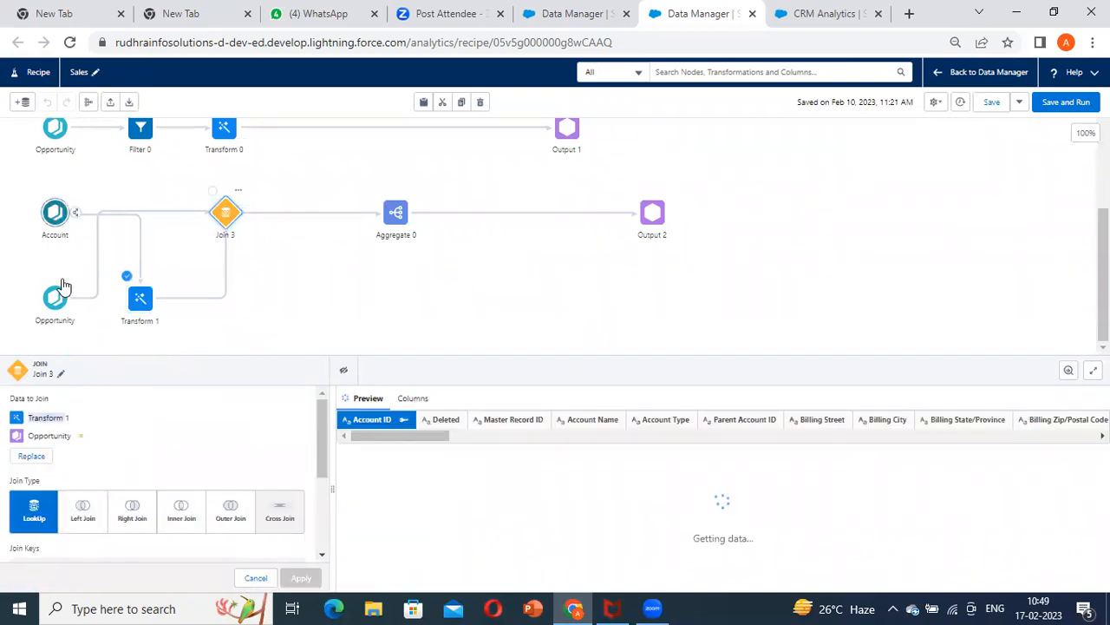
Open the recipe's Output 2 node and copy its dataset display label, OutputAccountopptyDS
{"action": "left_click", "coordinate": [656, 222]}
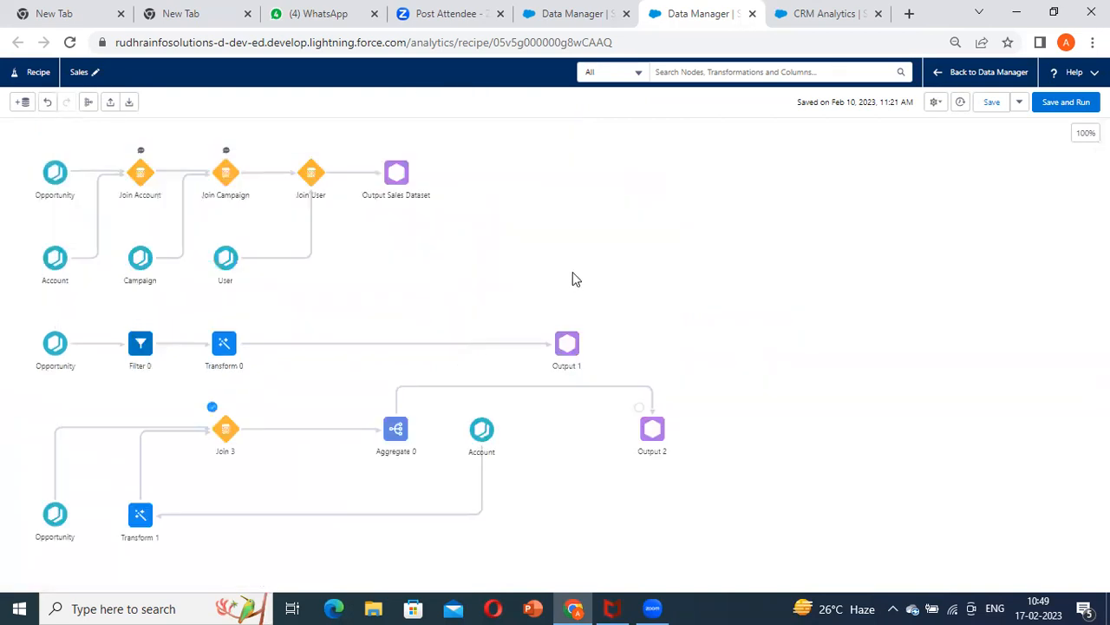
{"action": "left_click", "coordinate": [658, 426]}
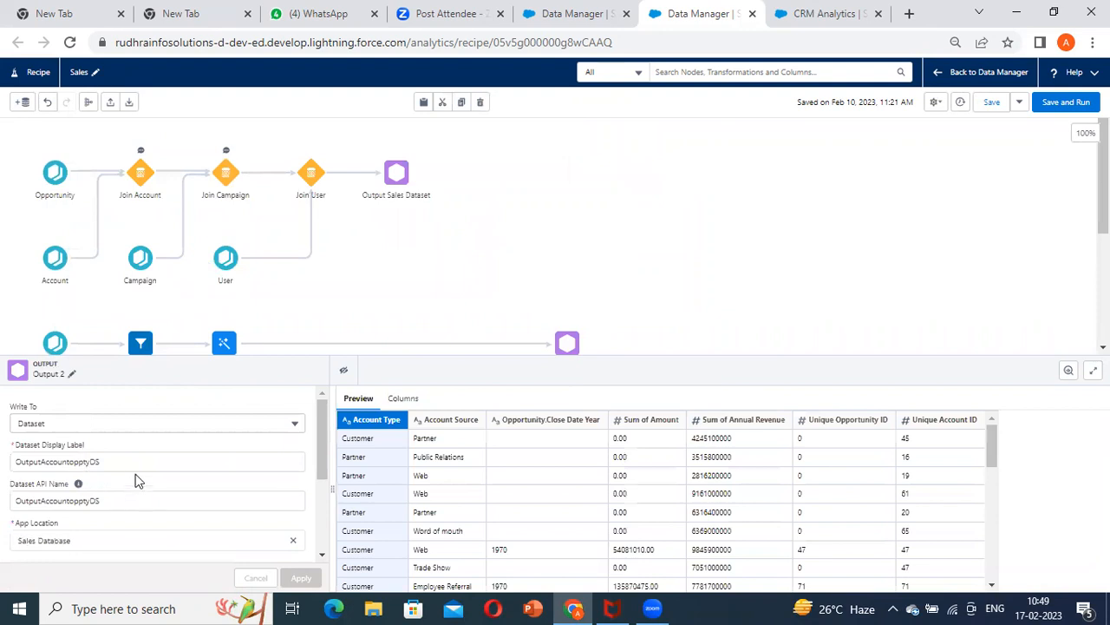
{"action": "double_click", "coordinate": [128, 461]}
{"action": "key", "text": "ctrl+c"}
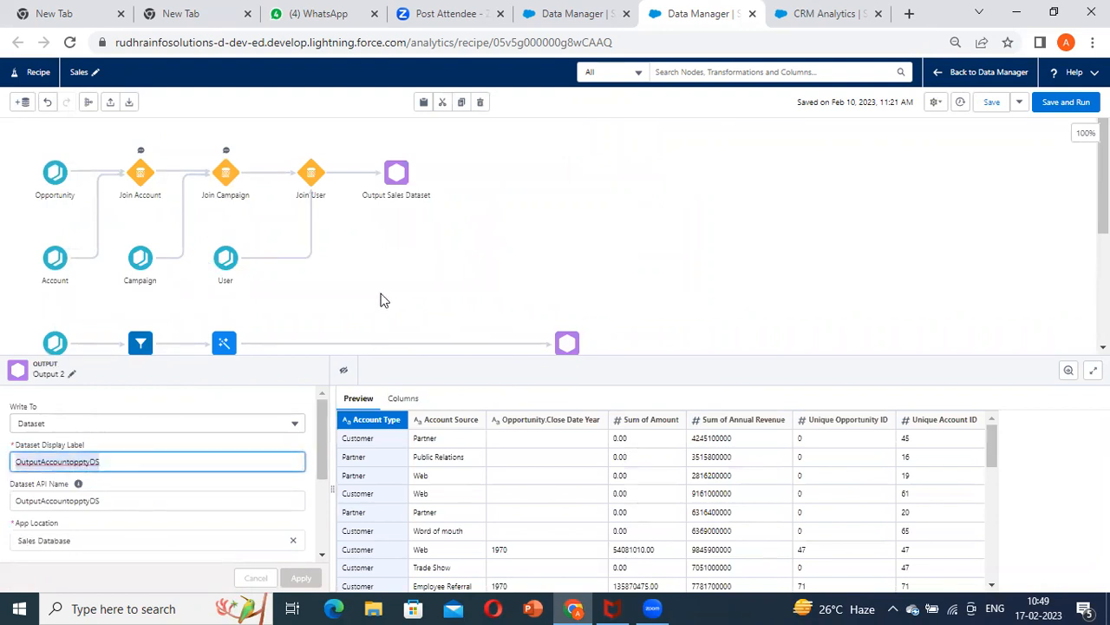
Switch to the Sales Dashboard and search the empty chart's available datasets for OutputAccountopptyDS, backing out of the Sales Dataset query
{"action": "left_click", "coordinate": [791, 23]}
{"action": "left_click_drag", "start_coordinate": [241, 503], "coordinate": [168, 397]}
{"action": "left_click", "coordinate": [203, 407]}
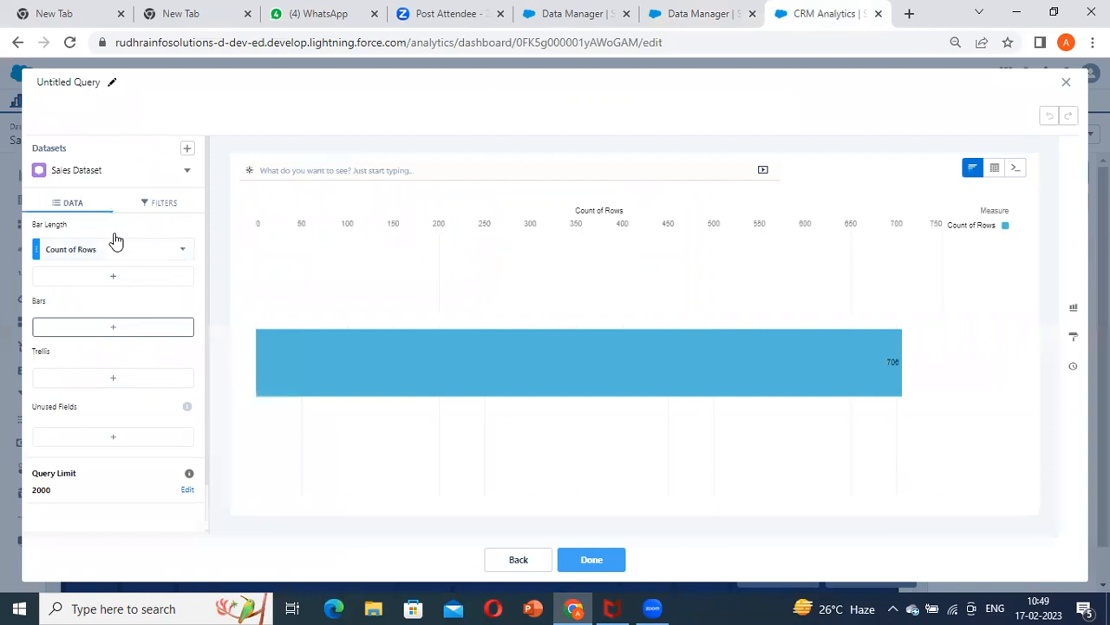
{"action": "left_click", "coordinate": [528, 565]}
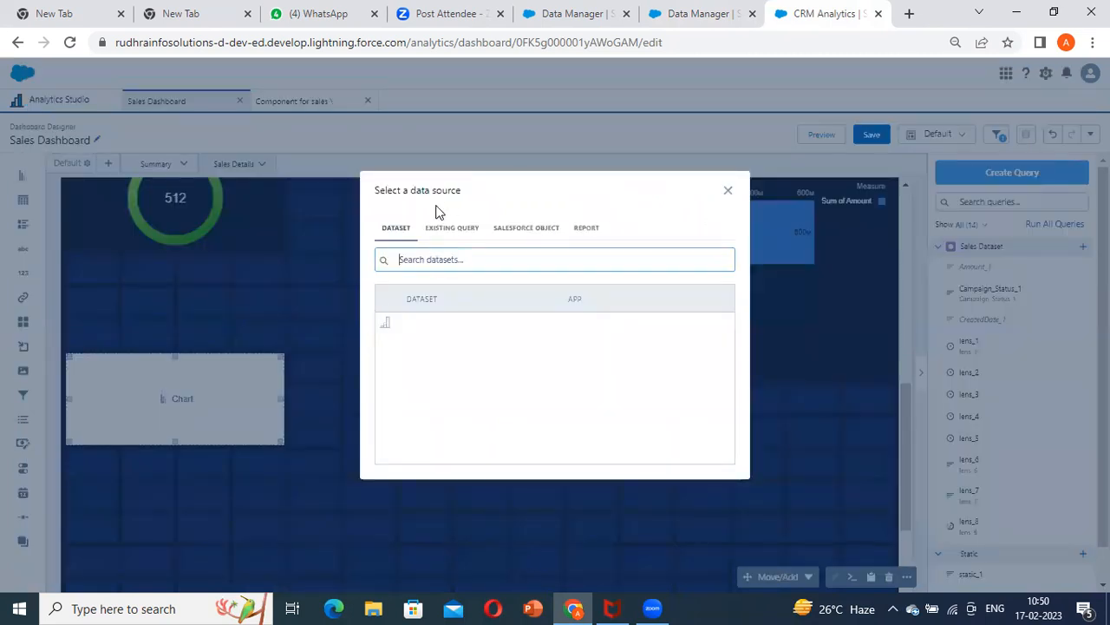
{"action": "key", "text": "ctrl+v"}
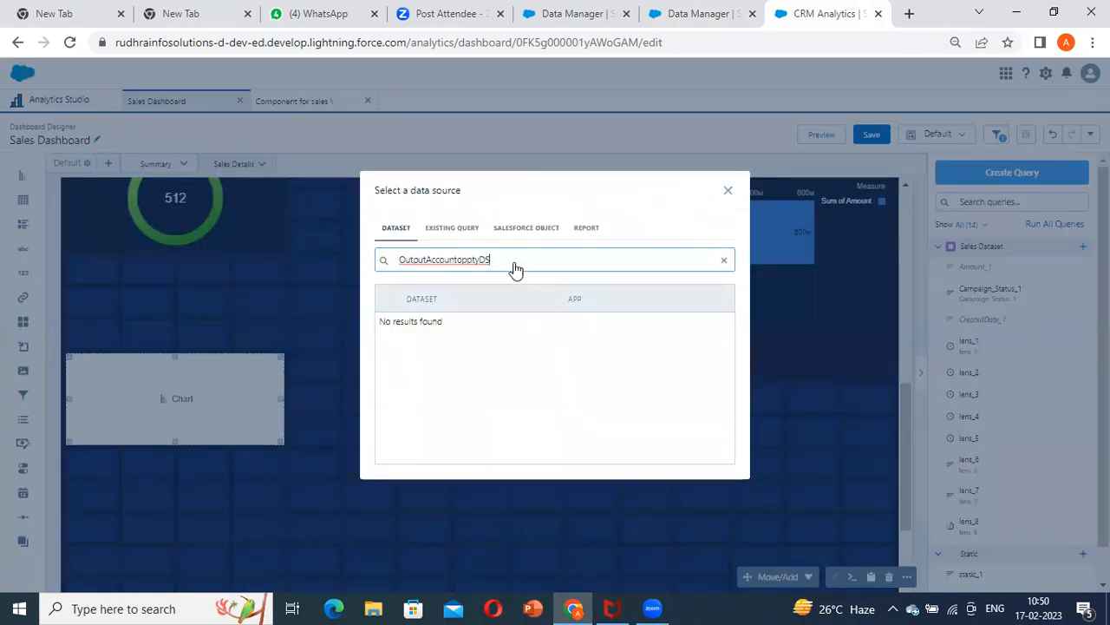
Check the label in the recipe once more and search the chart's available datasets for "account" instead
{"action": "left_click", "coordinate": [732, 15]}
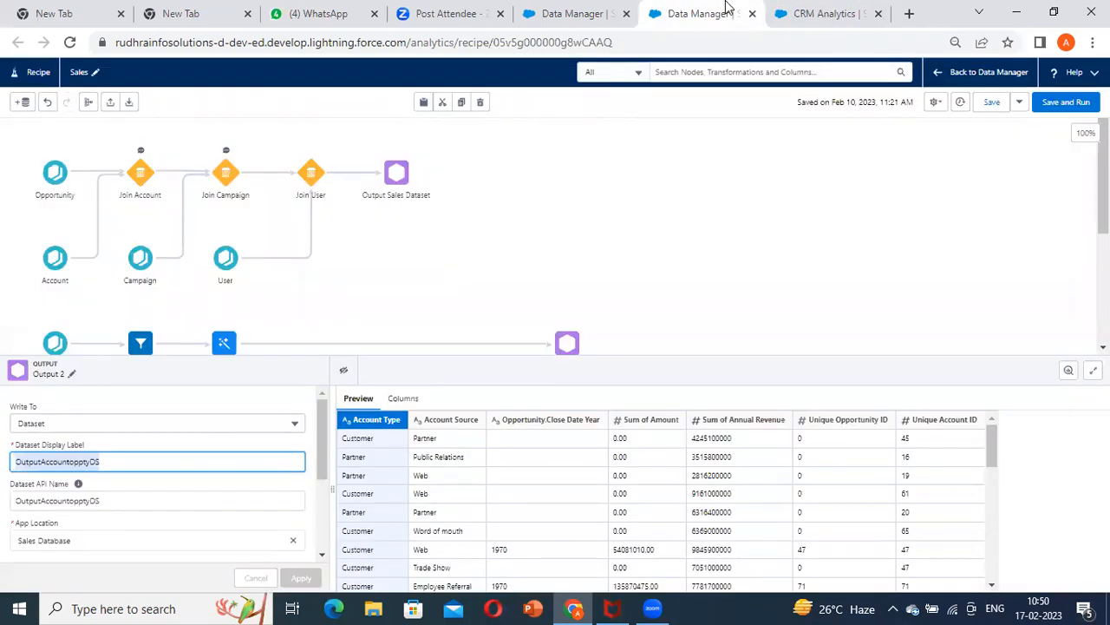
{"action": "left_click", "coordinate": [855, 10]}
{"action": "left_click", "coordinate": [520, 269]}
{"action": "key", "text": "BackSpace"}
{"action": "key", "text": "BackSpace"}
{"action": "key", "text": "BackSpace"}
{"action": "key", "text": "BackSpace"}
{"action": "key", "text": "BackSpace"}
{"action": "key", "text": "BackSpace"}
{"action": "key", "text": "BackSpace"}
{"action": "key", "text": "BackSpace"}
{"action": "key", "text": "BackSpace"}
{"action": "key", "text": "BackSpace"}
{"action": "key", "text": "BackSpace"}
{"action": "key", "text": "BackSpace"}
{"action": "key", "text": "BackSpace"}
{"action": "key", "text": "BackSpace"}
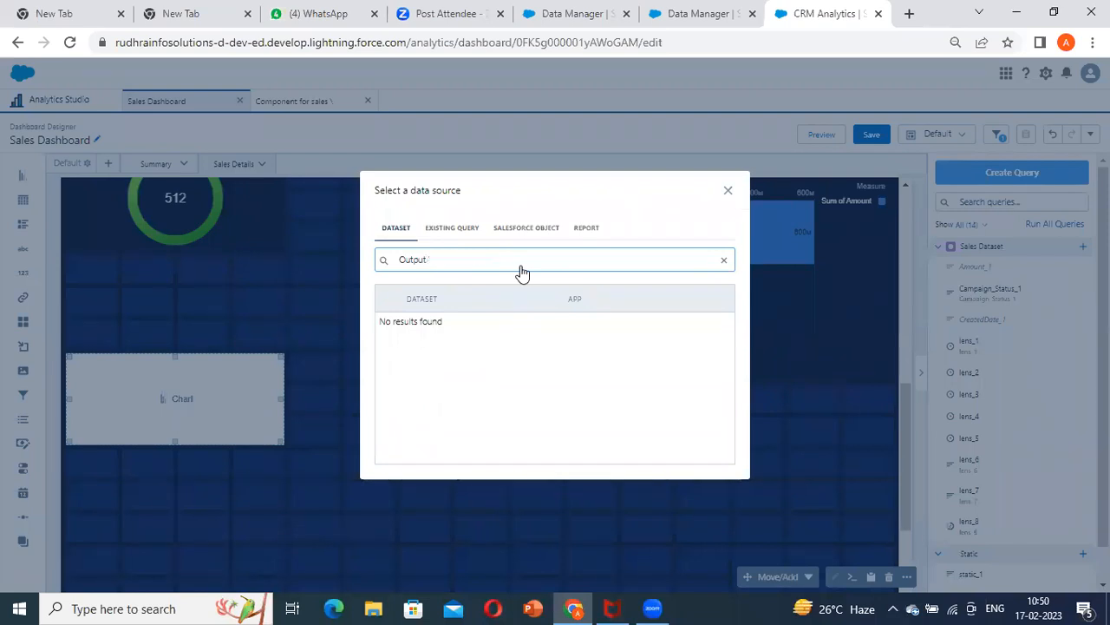
{"action": "key", "text": "BackSpace"}
{"action": "key", "text": "BackSpace"}
{"action": "key", "text": "BackSpace"}
{"action": "key", "text": "BackSpace"}
{"action": "key", "text": "BackSpace"}
{"action": "key", "text": "BackSpace"}
{"action": "type", "text": "account"}
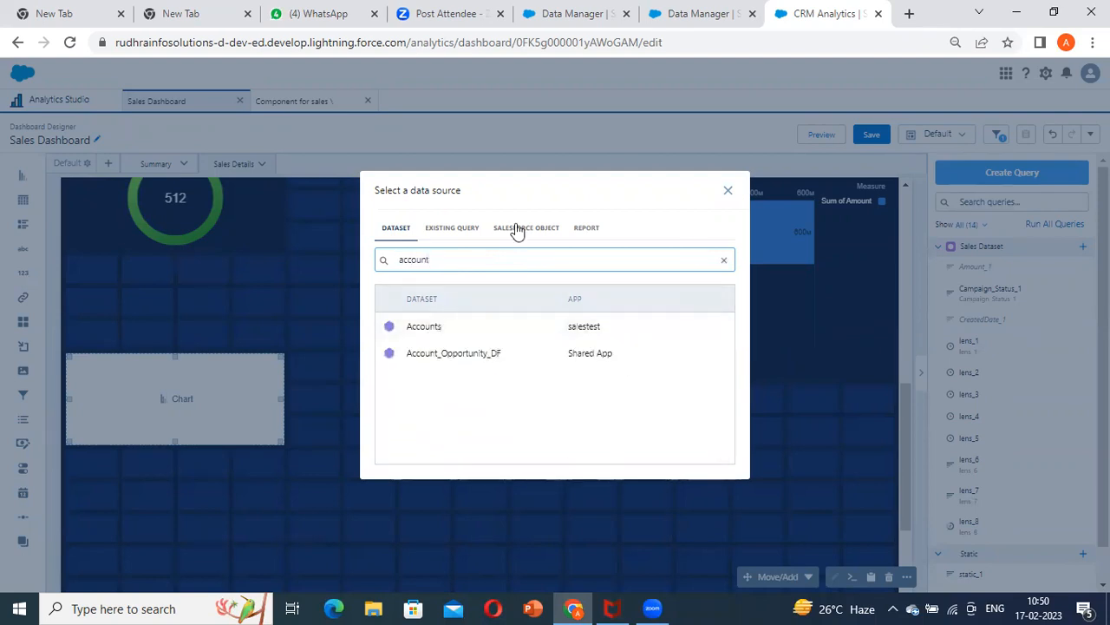
Return to the Sales recipe, recheck Output 2's dataset label, API name and app location, and copy the display label again
{"action": "left_click", "coordinate": [694, 13]}
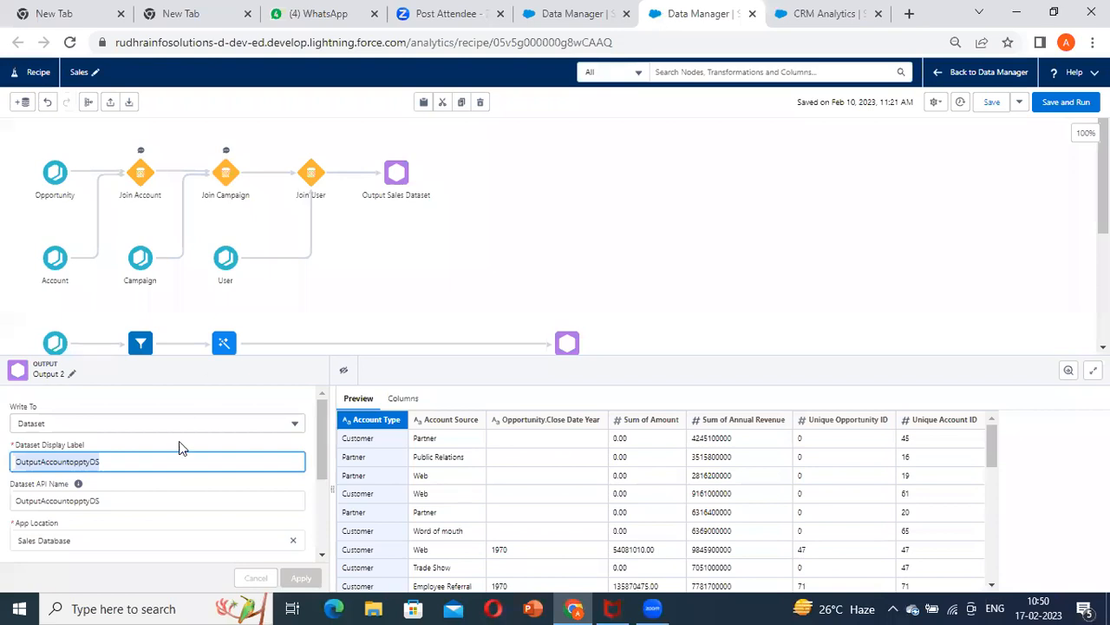
{"action": "scroll", "coordinate": [132, 503], "scroll_direction": "down", "scroll_amount": 5}
{"action": "scroll", "coordinate": [134, 494], "scroll_direction": "up", "scroll_amount": 5}
{"action": "double_click", "coordinate": [134, 494]}
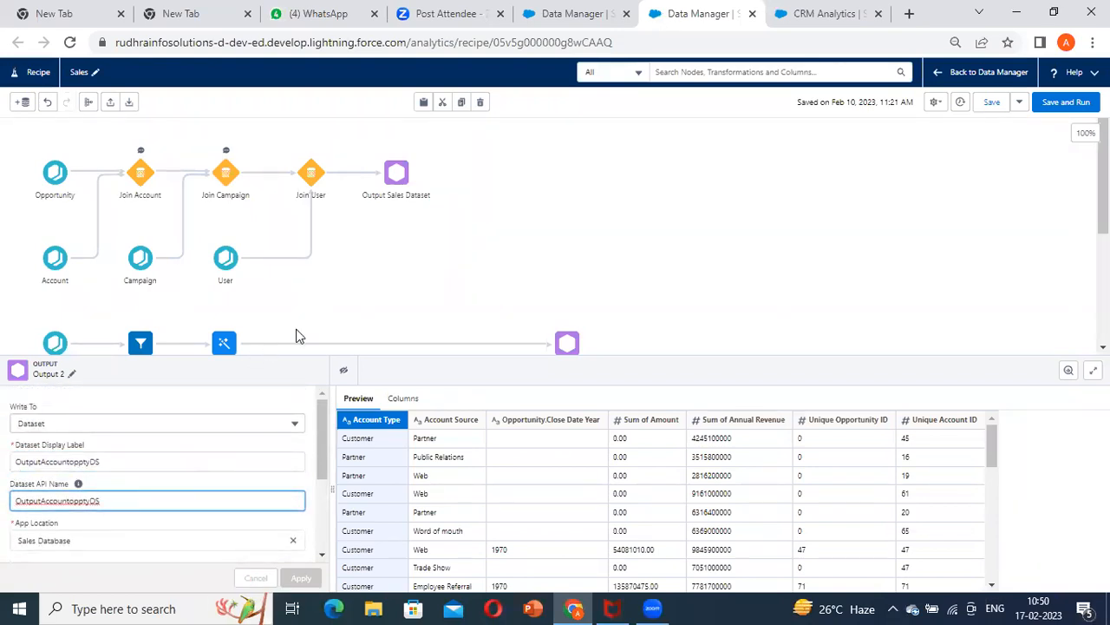
{"action": "scroll", "coordinate": [391, 325], "scroll_direction": "down", "scroll_amount": 1}
{"action": "scroll", "coordinate": [599, 275], "scroll_direction": "down", "scroll_amount": 1}
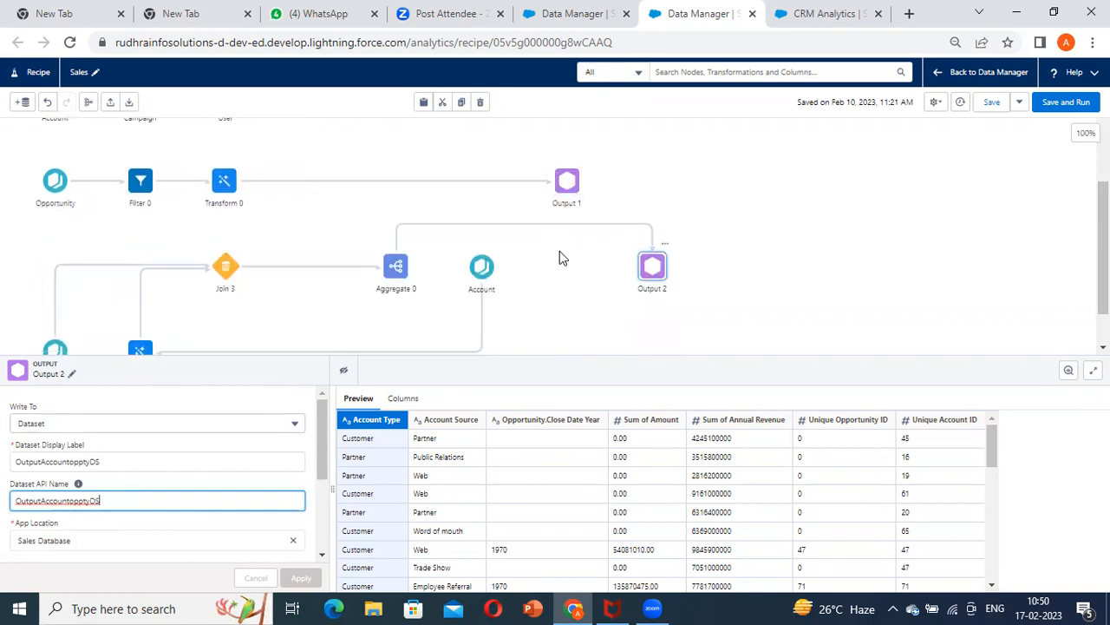
{"action": "left_click", "coordinate": [663, 271]}
{"action": "scroll", "coordinate": [521, 347], "scroll_direction": "up", "scroll_amount": 2}
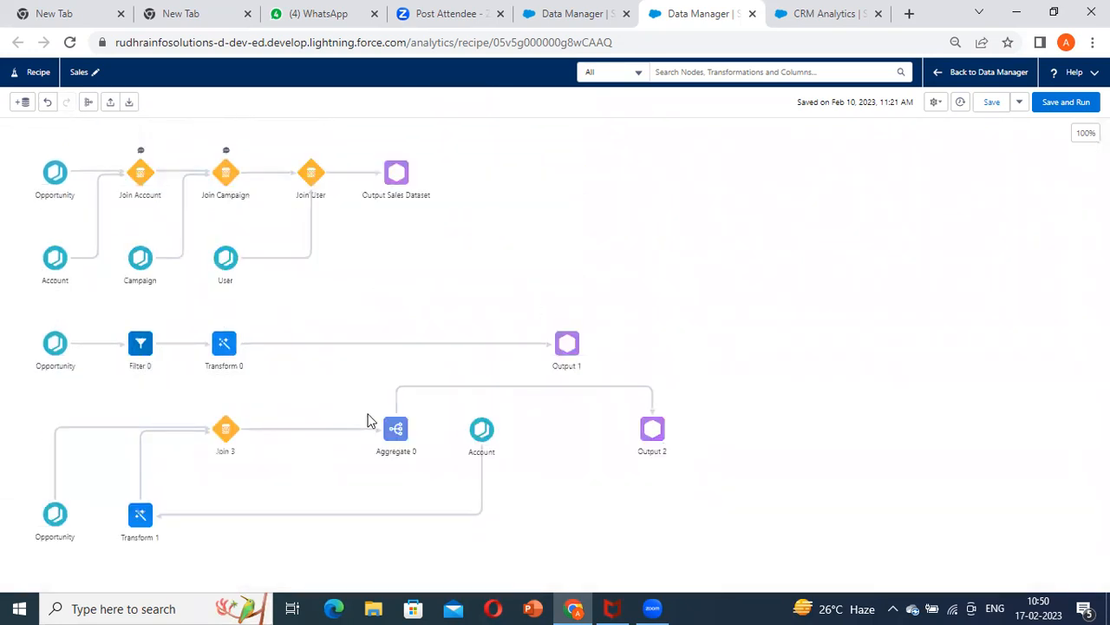
{"action": "left_click", "coordinate": [635, 433]}
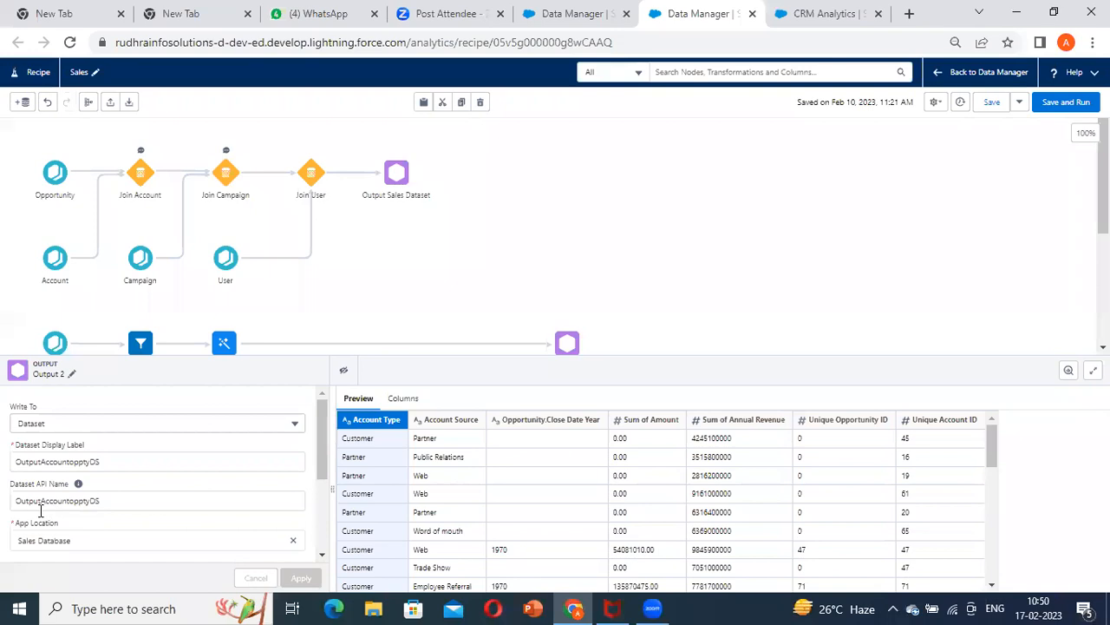
{"action": "double_click", "coordinate": [127, 461]}
{"action": "key", "text": "ctrl+c"}
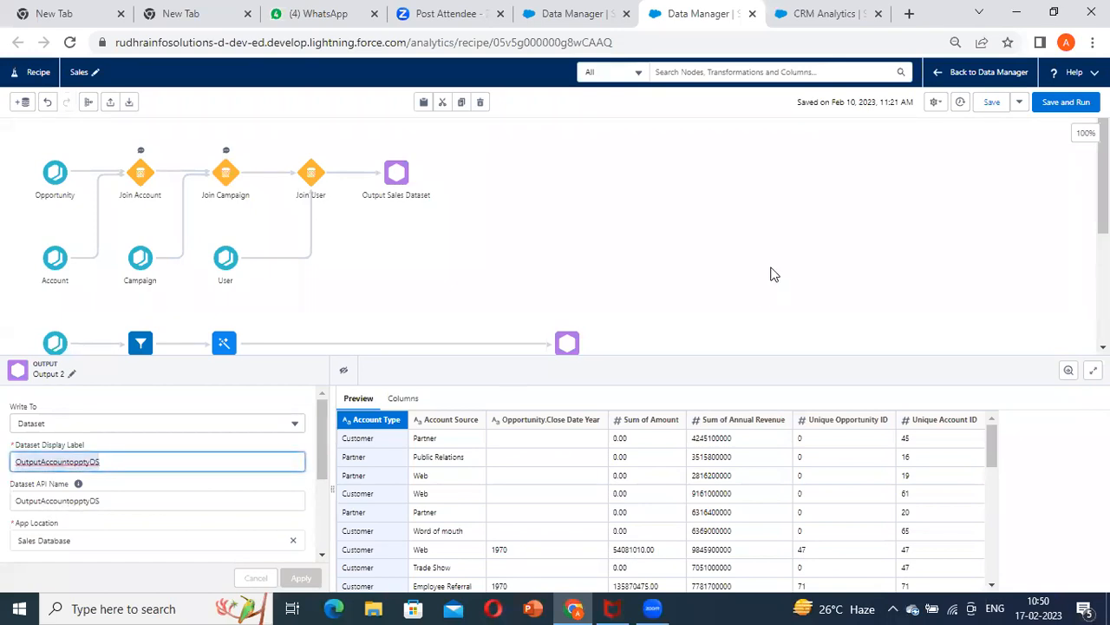
Repeat the chart's data source search with the full dataset label OutputAccountopptyDS
{"action": "left_click", "coordinate": [798, 16]}
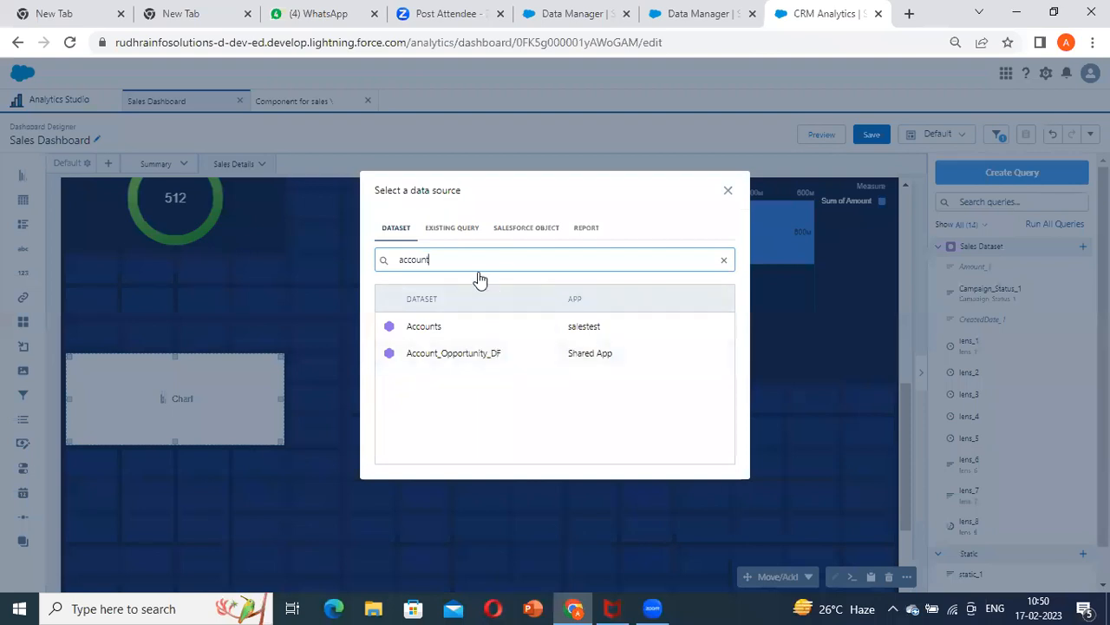
{"action": "left_click", "coordinate": [743, 13]}
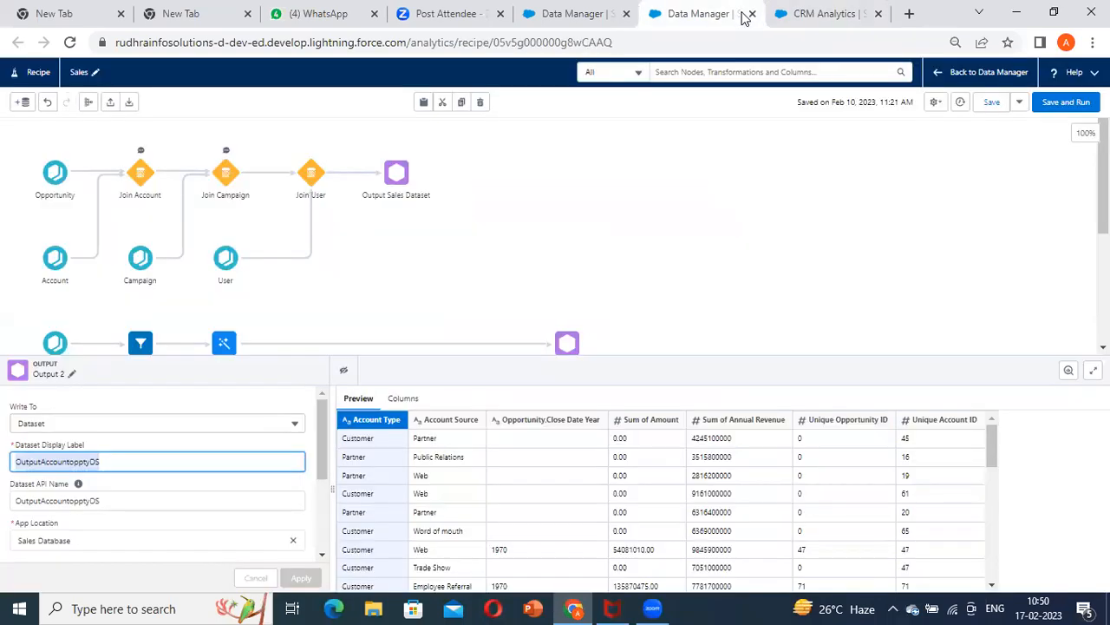
{"action": "left_click", "coordinate": [829, 13]}
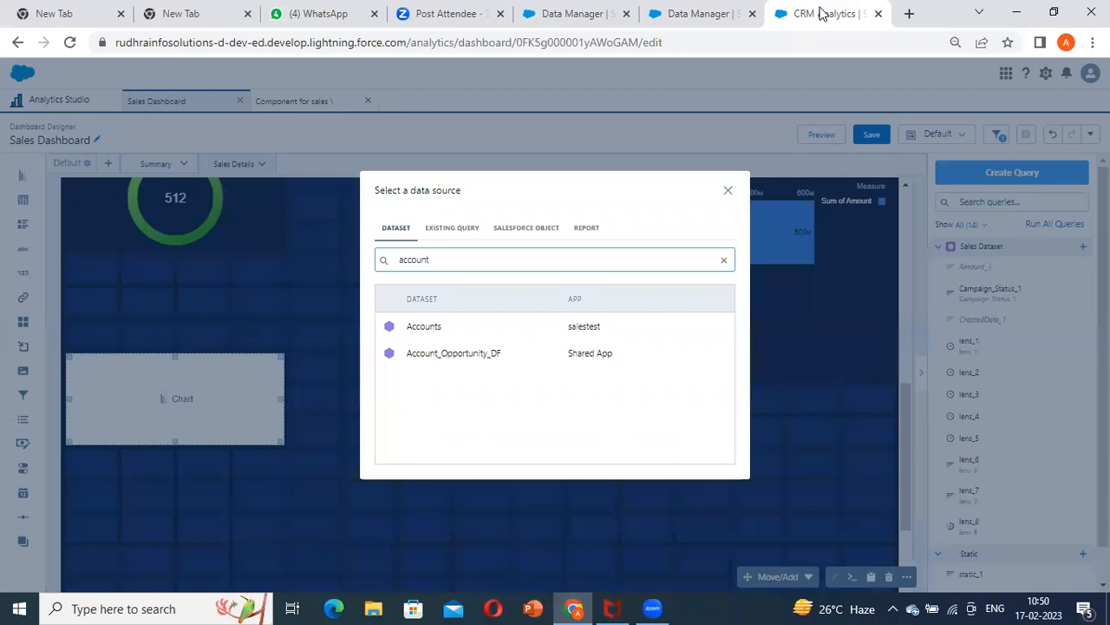
{"action": "double_click", "coordinate": [466, 268]}
{"action": "key", "text": "ctrl+v"}
{"action": "key", "text": "ctrl+s"}
{"action": "left_click", "coordinate": [1053, 362]}
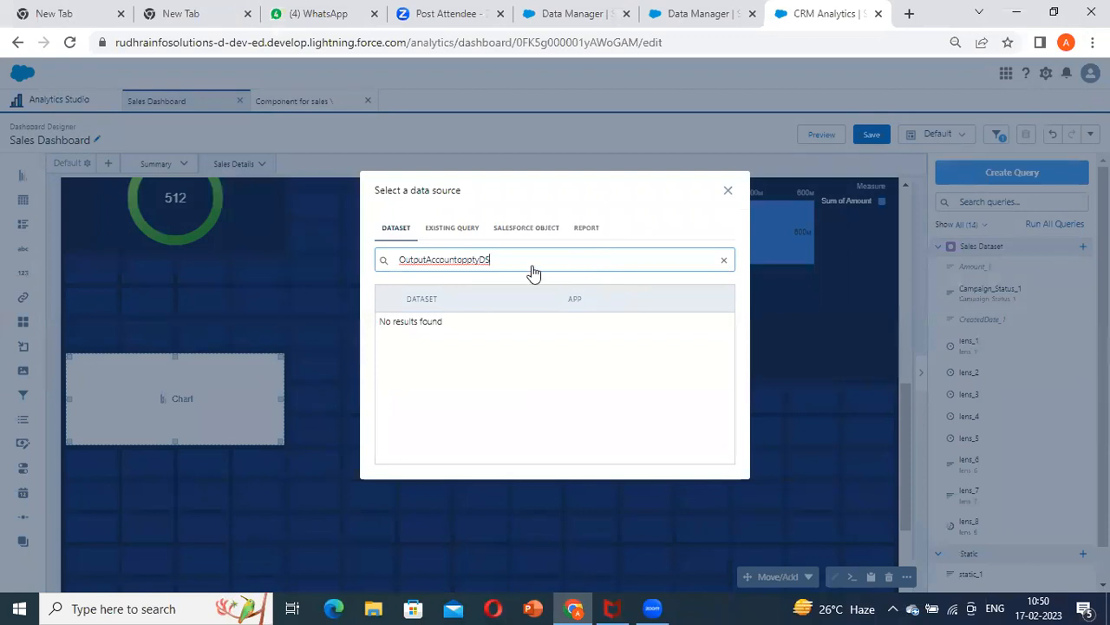
Close the data source selection and search Analytics Studio for OutputAccountopptyDS, restricting the search to datasets
{"action": "left_click", "coordinate": [728, 190]}
{"action": "left_click", "coordinate": [61, 102]}
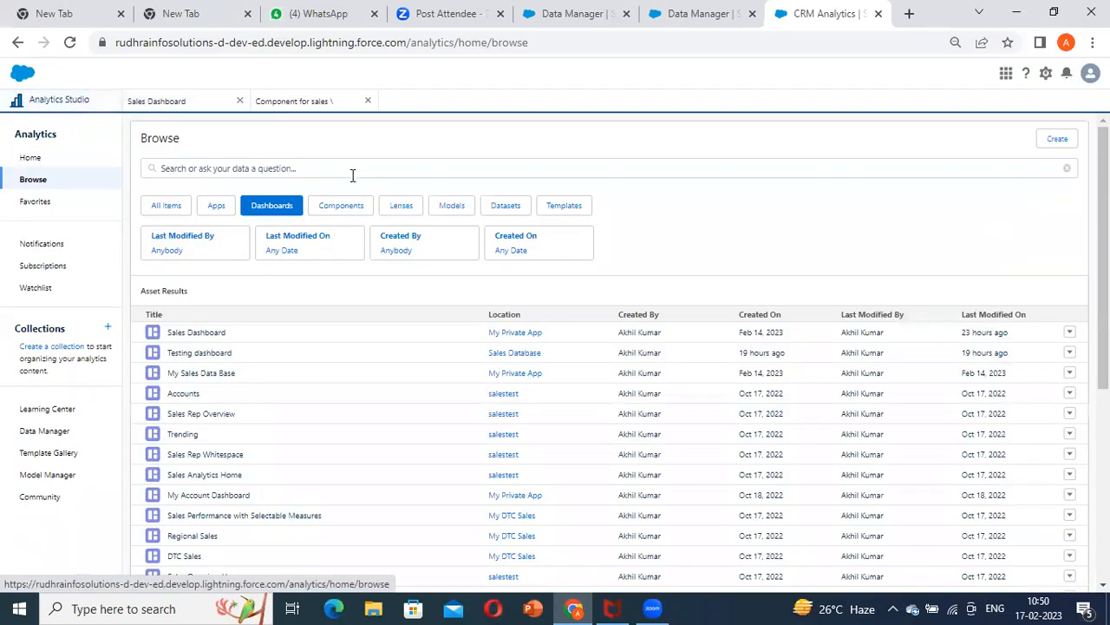
{"action": "left_click", "coordinate": [304, 167]}
{"action": "key", "text": "ctrl+v"}
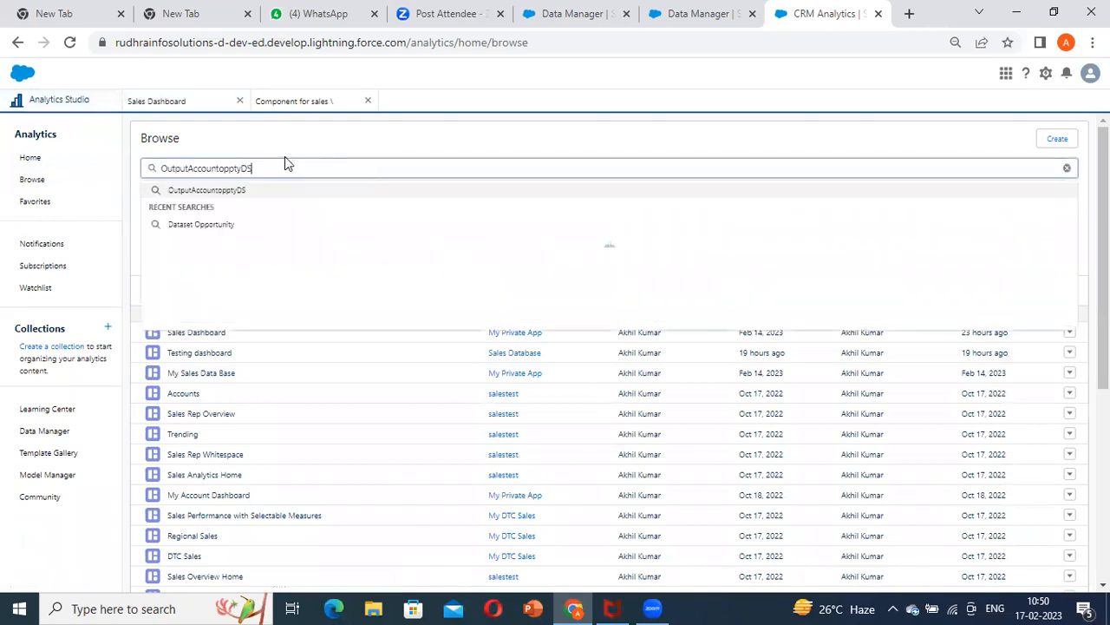
{"action": "key", "text": "Return"}
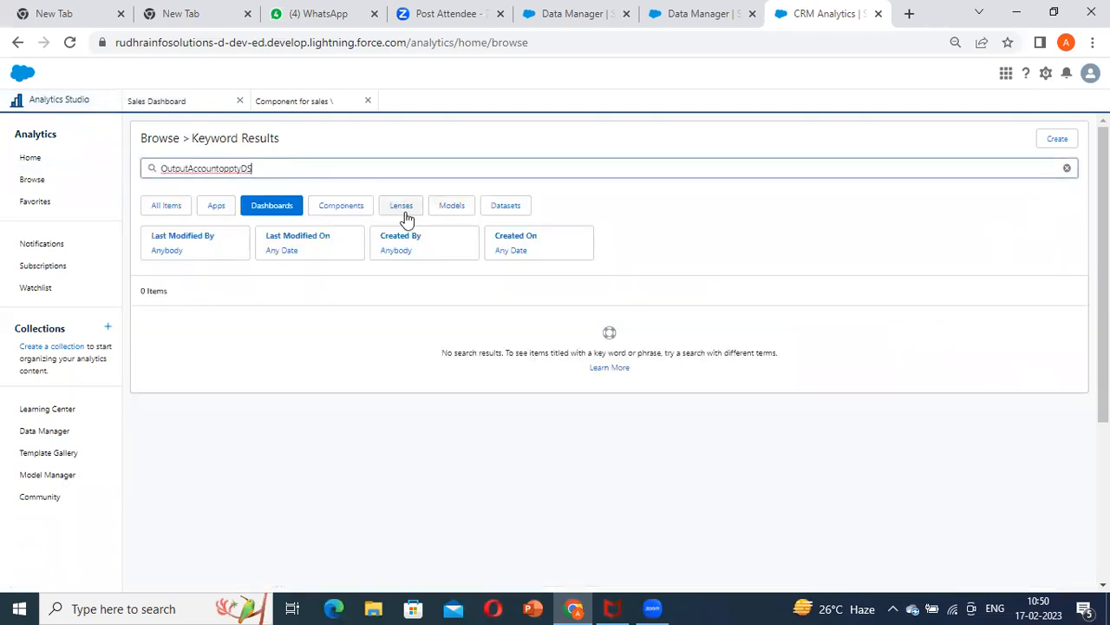
{"action": "left_click", "coordinate": [514, 210]}
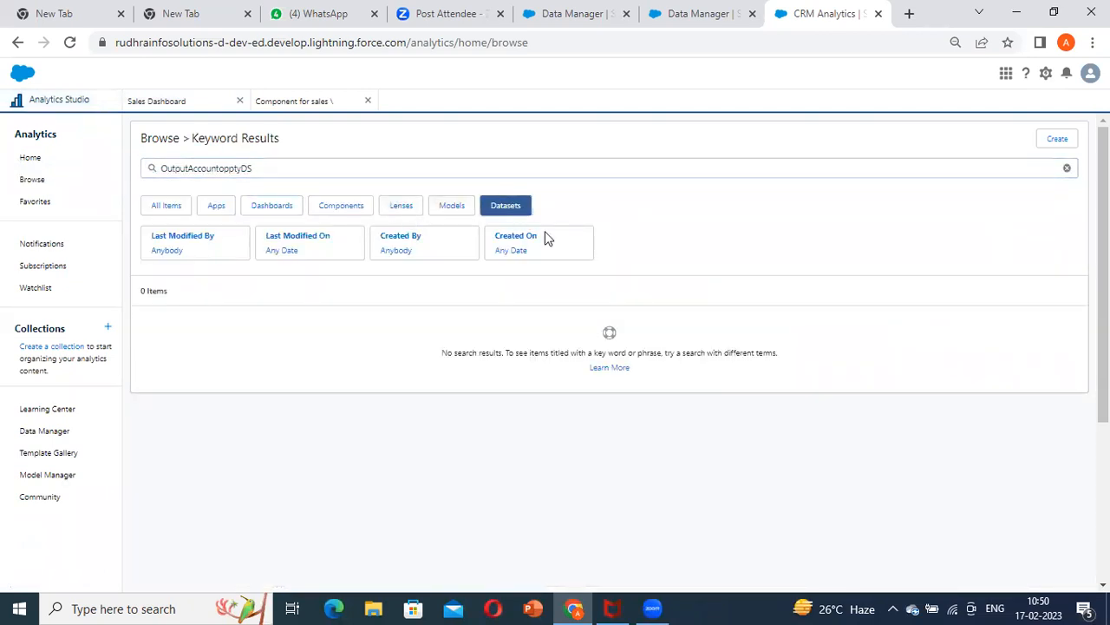
Shorten the Analytics Studio dataset search to "Output" and run it
{"action": "left_click", "coordinate": [276, 174]}
{"action": "key", "text": "BackSpace"}
{"action": "key", "text": "BackSpace"}
{"action": "key", "text": "BackSpace"}
{"action": "key", "text": "BackSpace"}
{"action": "key", "text": "BackSpace"}
{"action": "key", "text": "BackSpace"}
{"action": "key", "text": "BackSpace"}
{"action": "key", "text": "BackSpace"}
{"action": "key", "text": "BackSpace"}
{"action": "key", "text": "BackSpace"}
{"action": "key", "text": "BackSpace"}
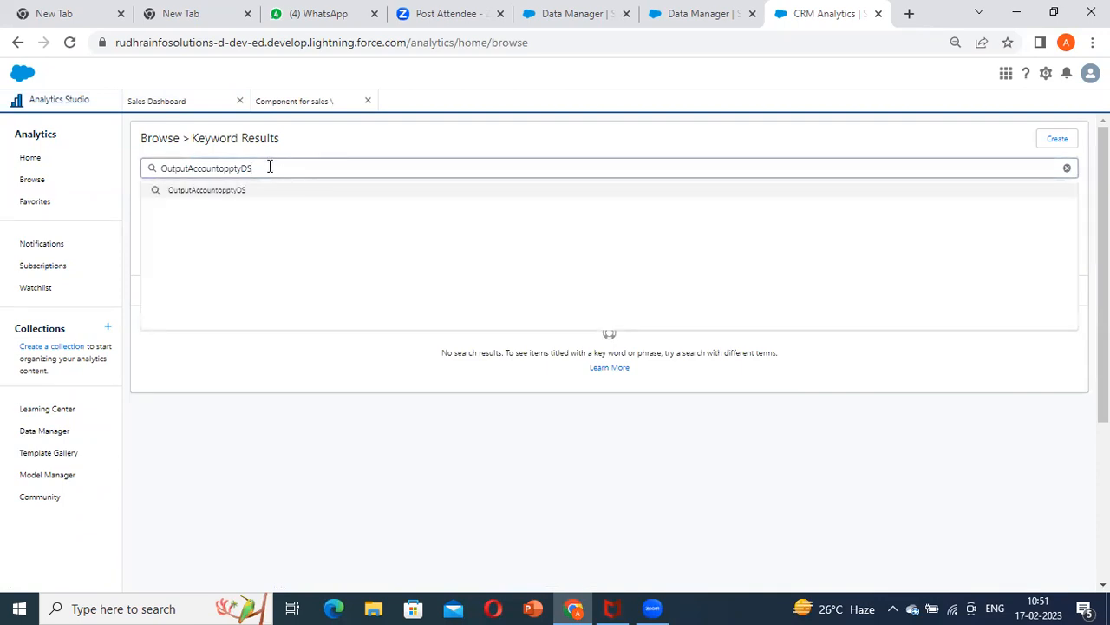
{"action": "key", "text": "BackSpace"}
{"action": "key", "text": "BackSpace"}
{"action": "key", "text": "Return"}
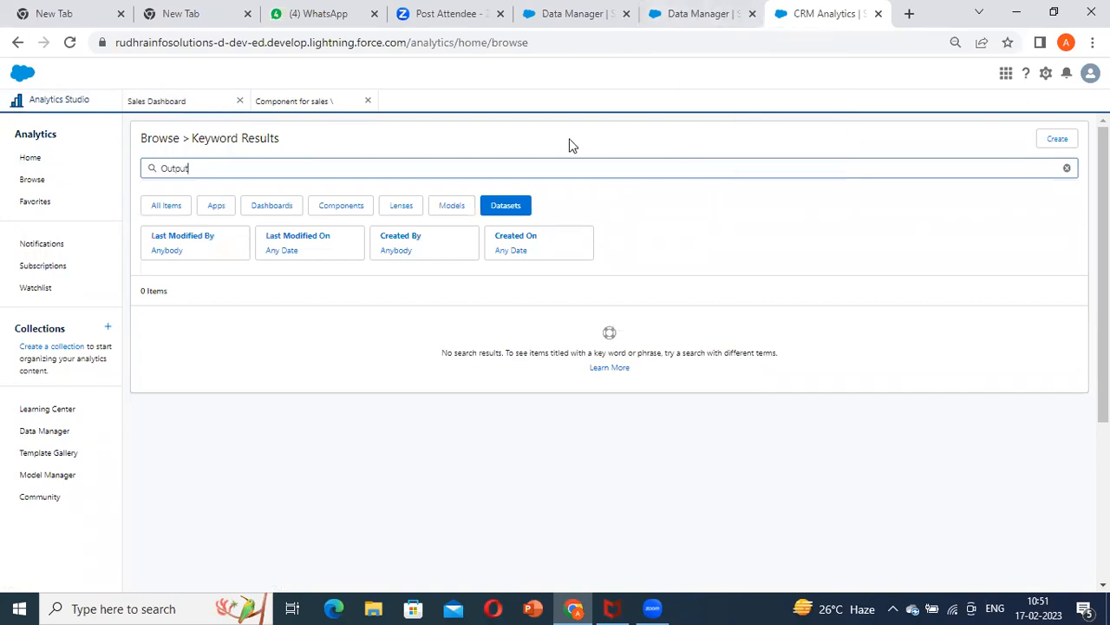
Save and run the Sales recipe, and open the job Monitor in Data Manager
{"action": "left_click", "coordinate": [718, 17]}
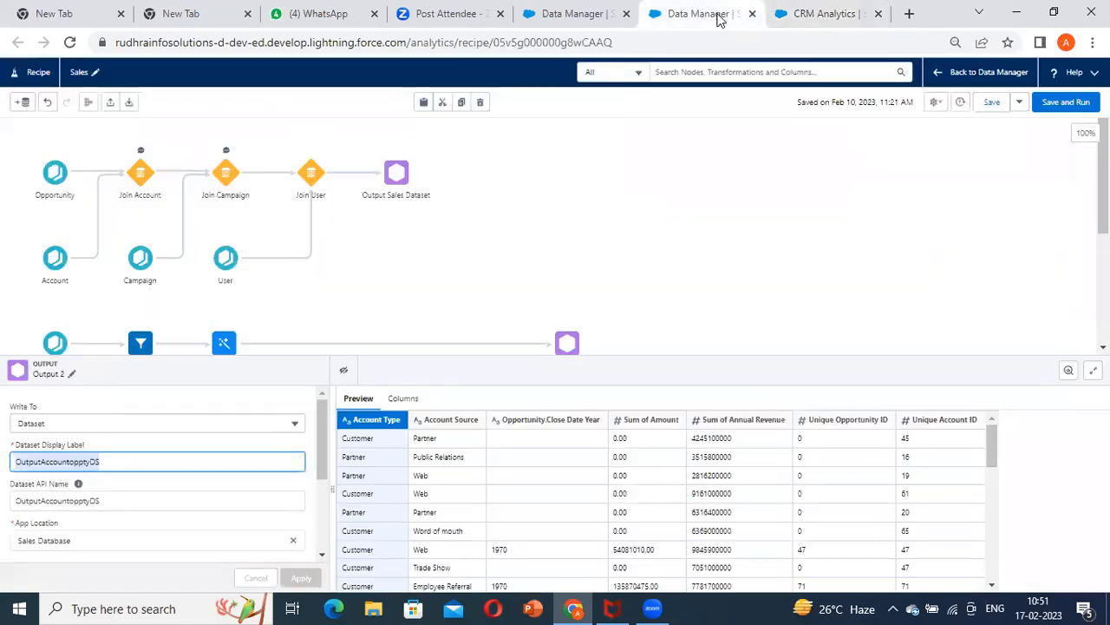
{"action": "left_click", "coordinate": [1065, 102]}
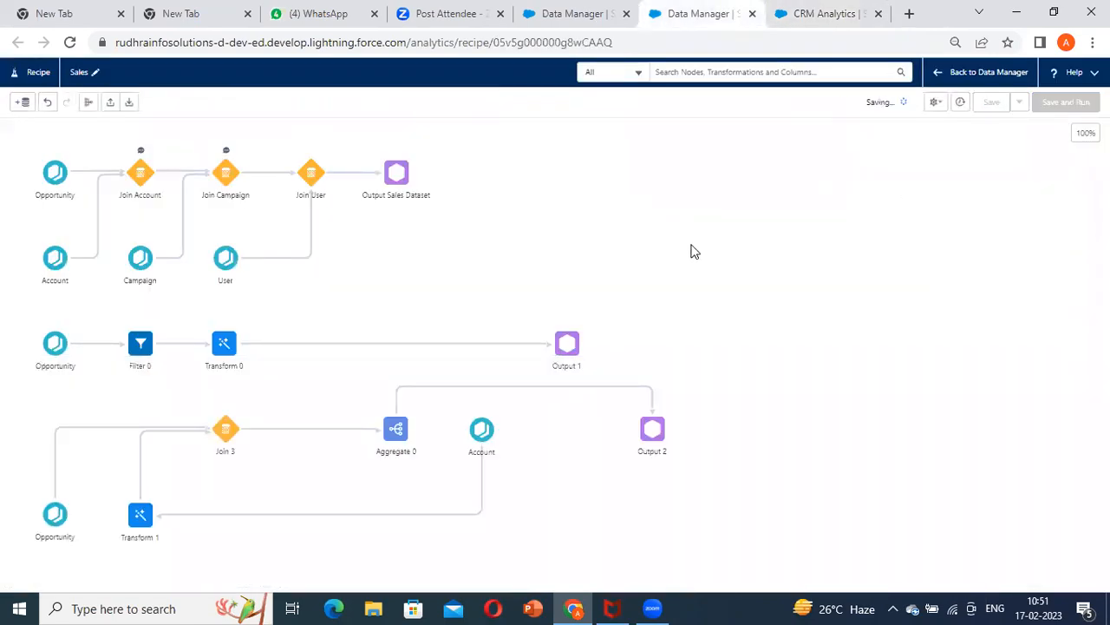
{"action": "left_click", "coordinate": [597, 17]}
{"action": "left_click", "coordinate": [60, 151]}
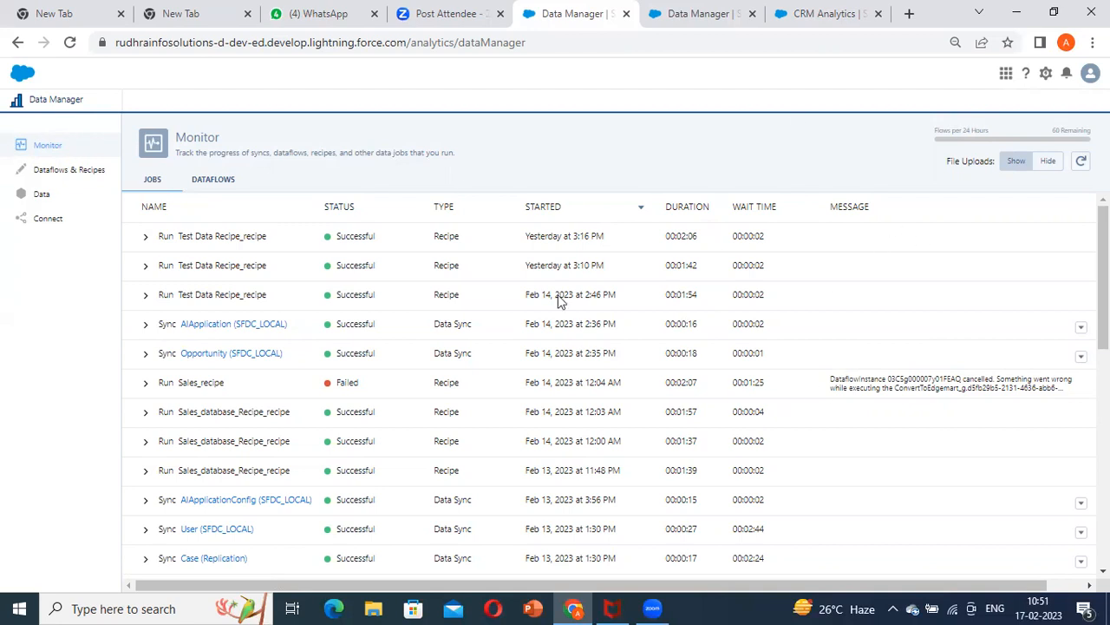
Refresh the Monitor's job list to check the Sales recipe run, and return to the recipe by way of Analytics Studio
{"action": "left_click", "coordinate": [1080, 162]}
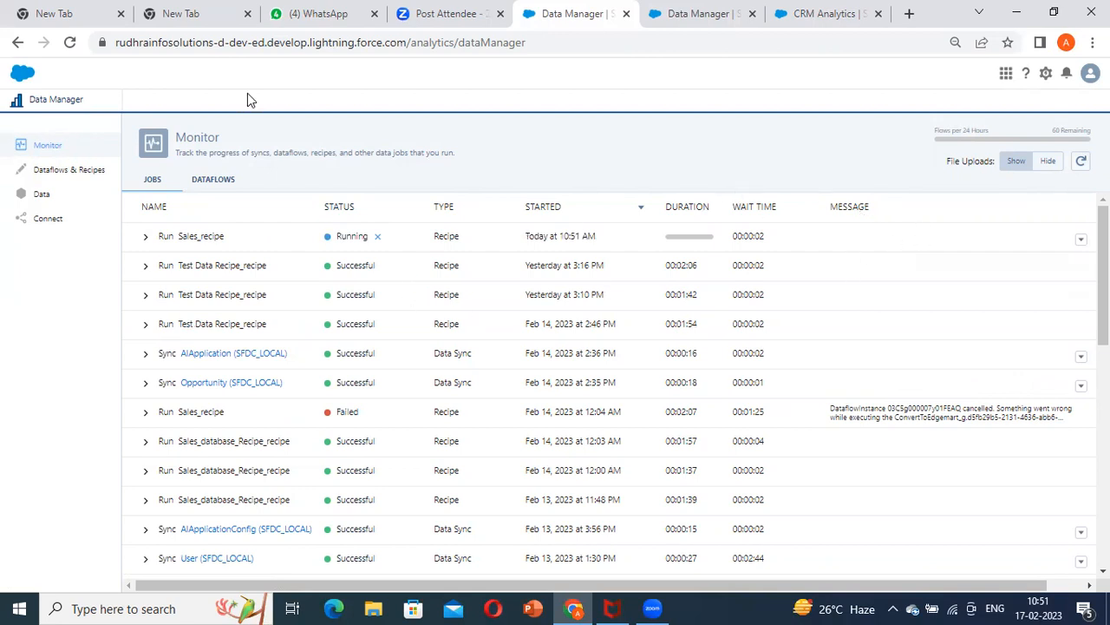
{"action": "left_click", "coordinate": [1081, 161]}
{"action": "left_click", "coordinate": [814, 11]}
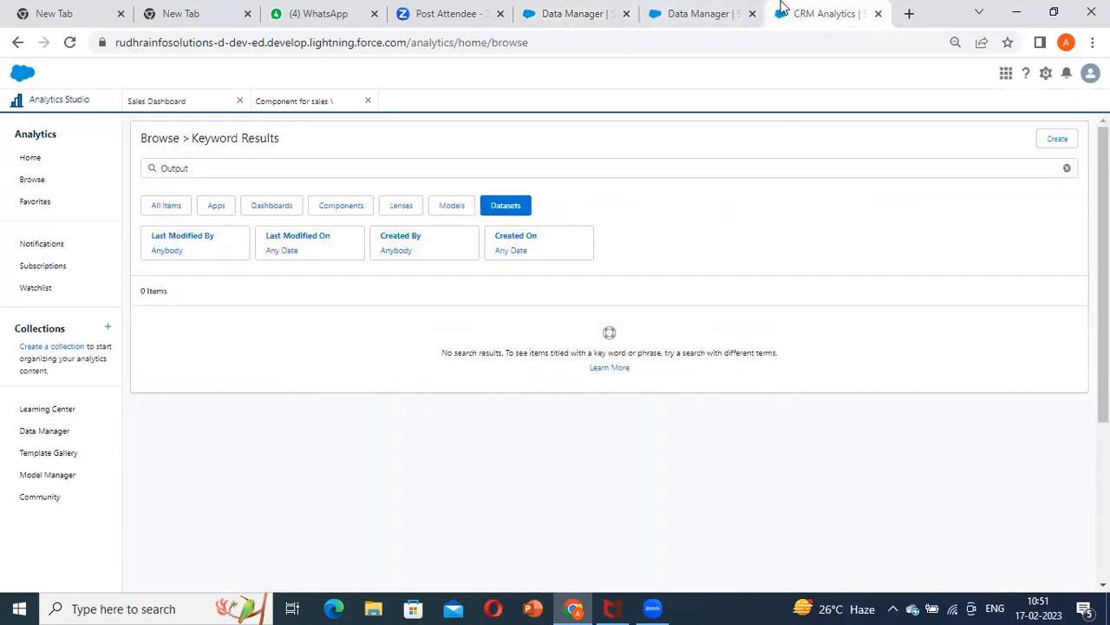
{"action": "left_click", "coordinate": [733, 10]}
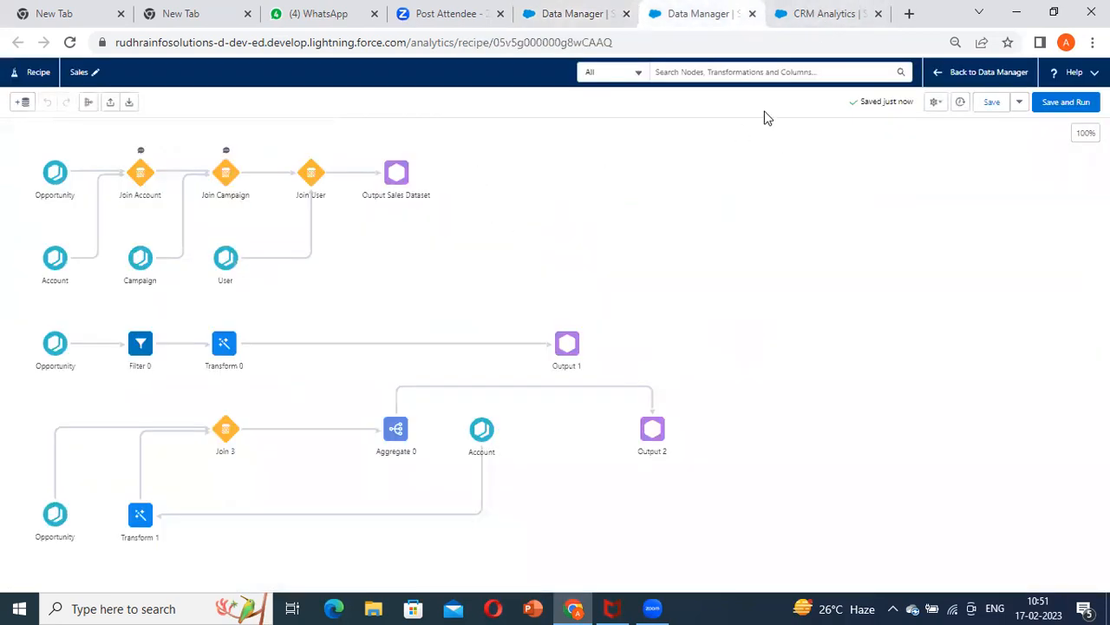
Clear the dataset search in Analytics Studio and return to the Sales recipe
{"action": "left_click", "coordinate": [820, 13]}
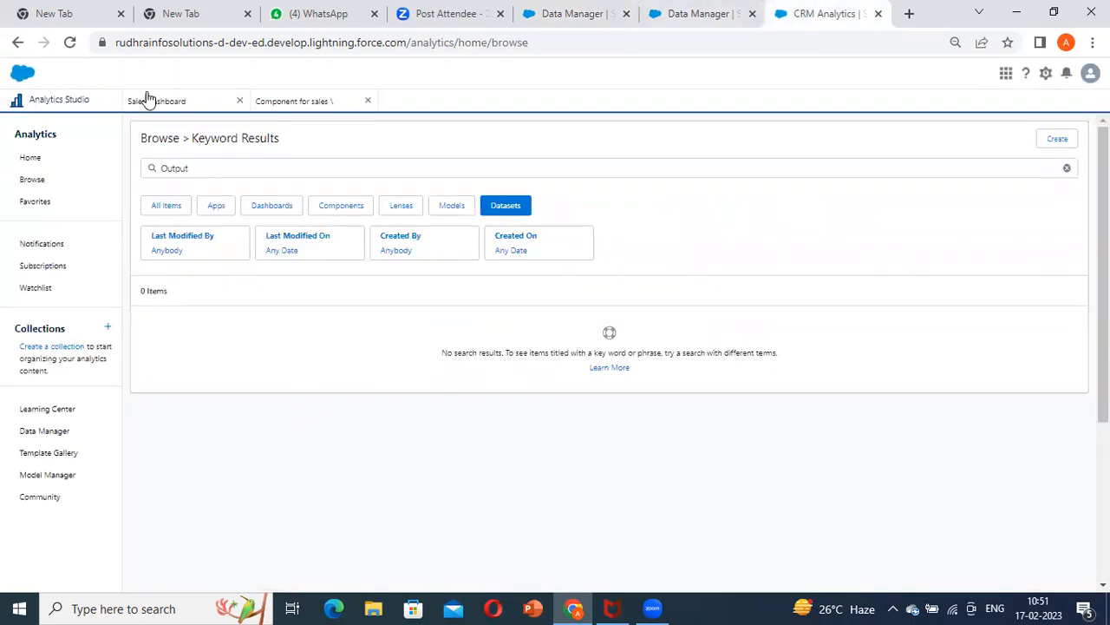
{"action": "left_click", "coordinate": [1067, 173]}
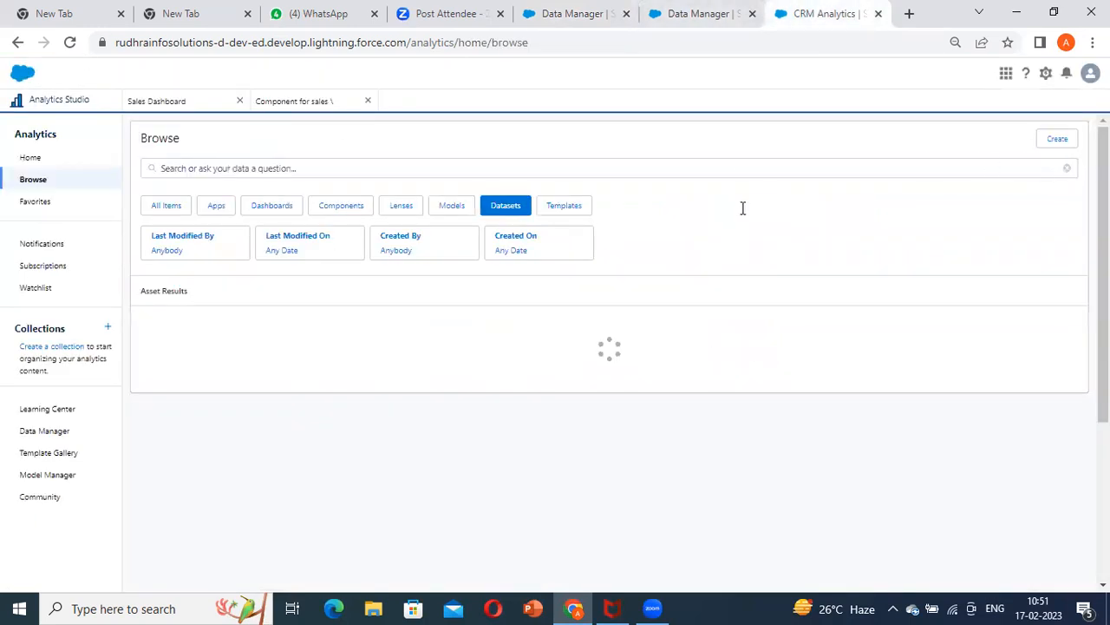
{"action": "left_click", "coordinate": [691, 22]}
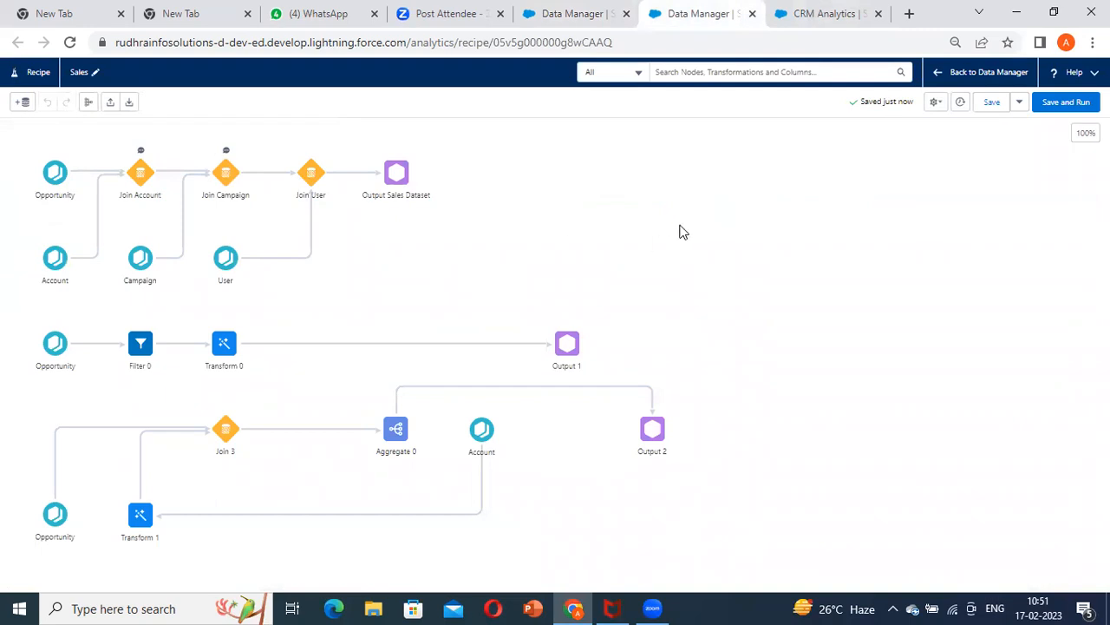
Check the running Sales recipe job in the Data Manager Monitor, refreshing the job list and expanding its run details
{"action": "left_click", "coordinate": [562, 11]}
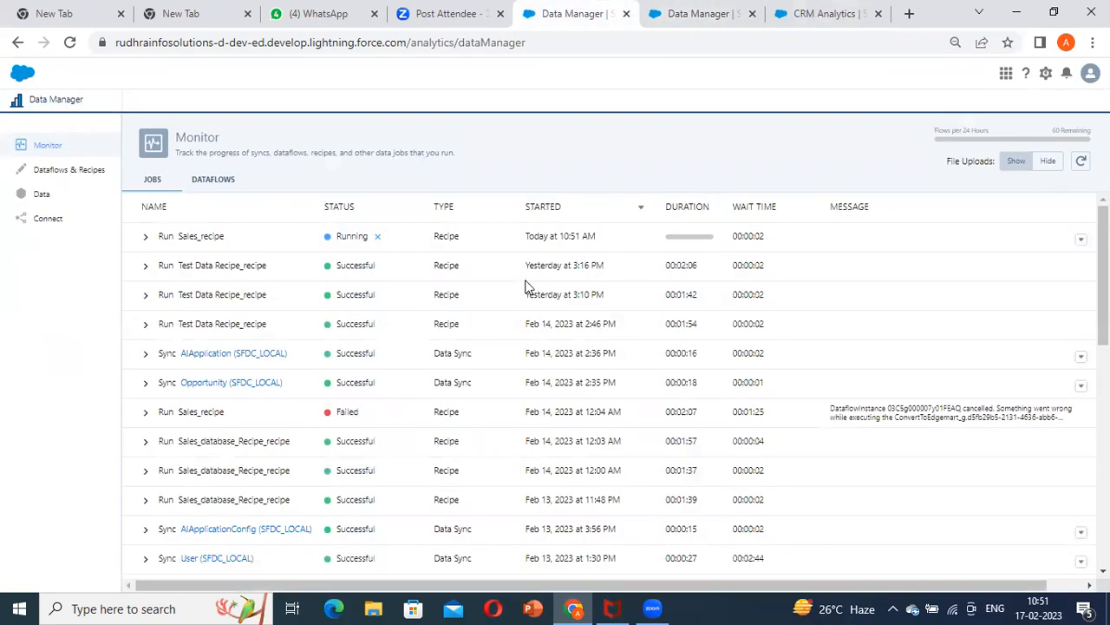
{"action": "left_click", "coordinate": [146, 236]}
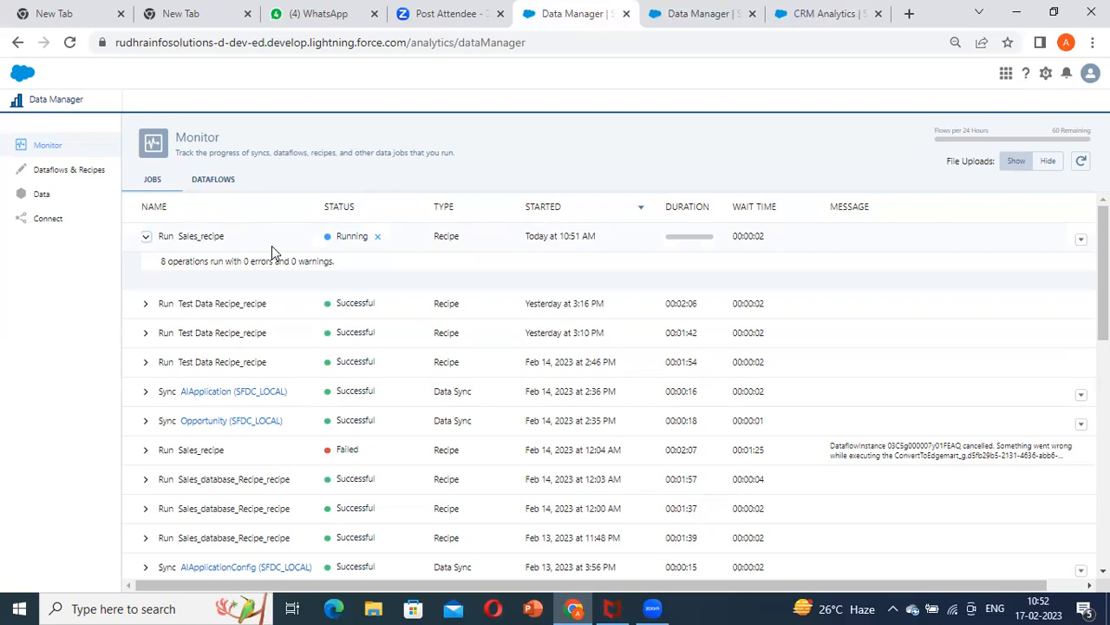
{"action": "left_click", "coordinate": [1081, 160]}
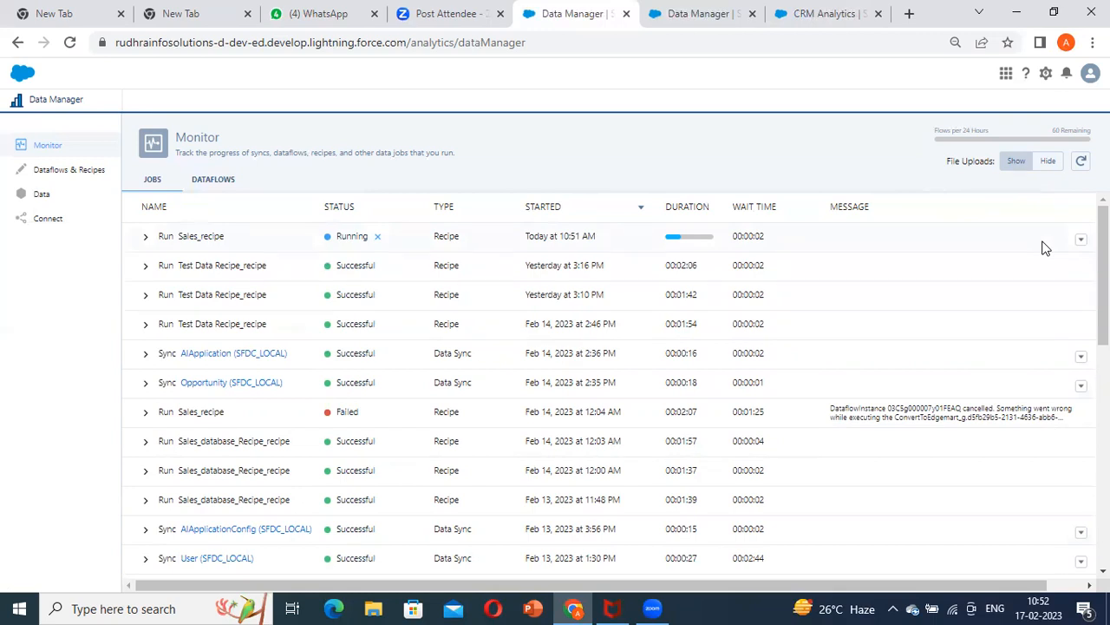
{"action": "left_click", "coordinate": [1081, 160]}
{"action": "left_click", "coordinate": [145, 236]}
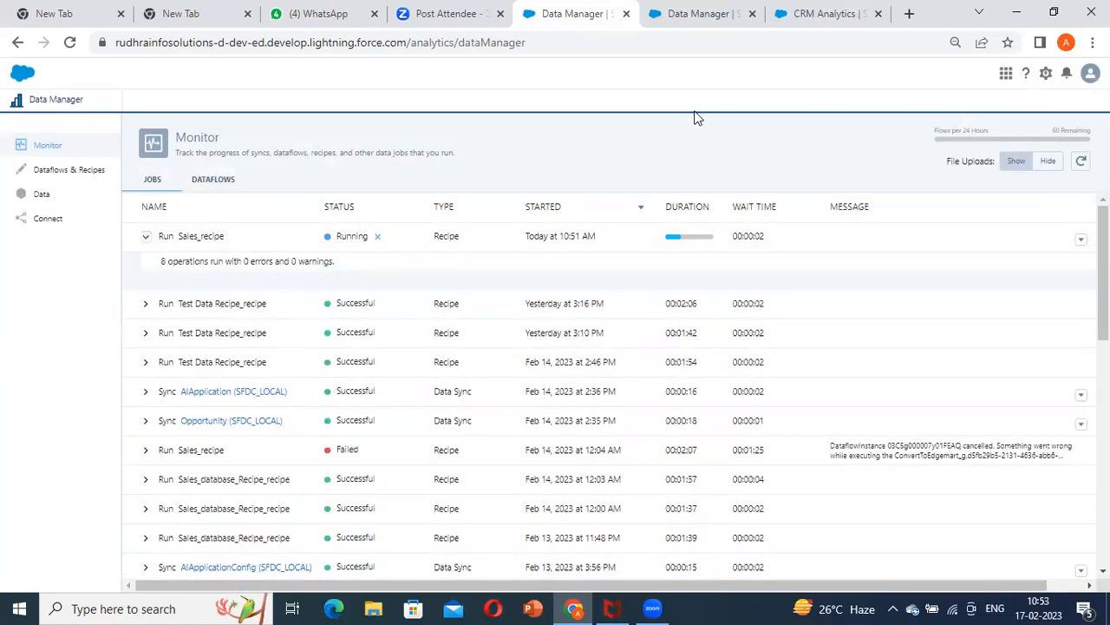
Explore Dataset Opportunity in a new lens from Analytics Studio and glance back at the Sales recipe
{"action": "left_click", "coordinate": [812, 14]}
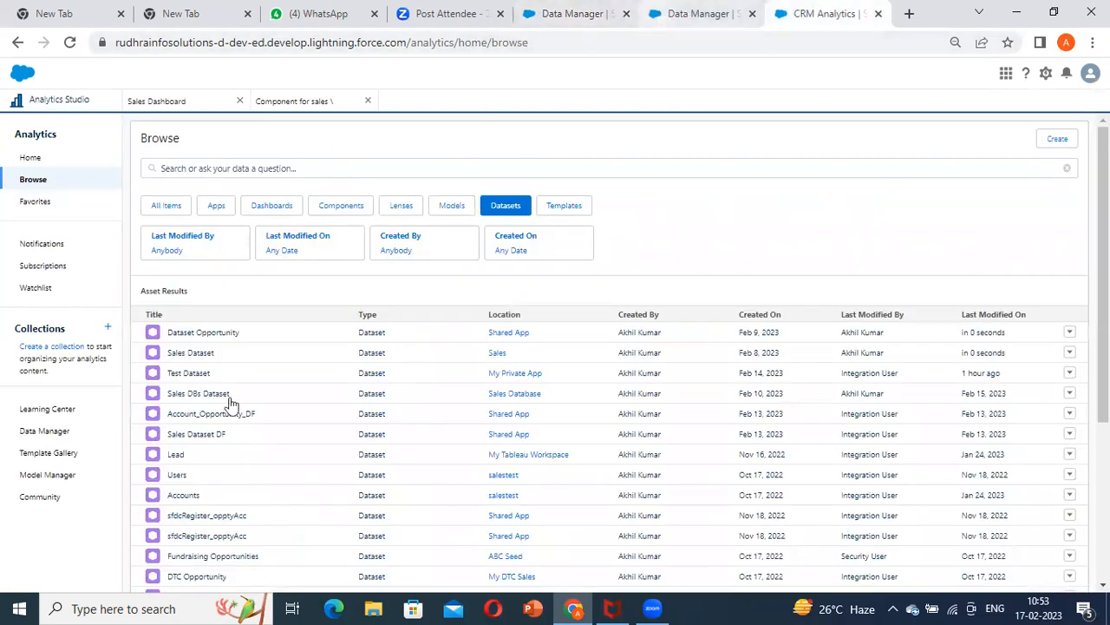
{"action": "left_click", "coordinate": [221, 334]}
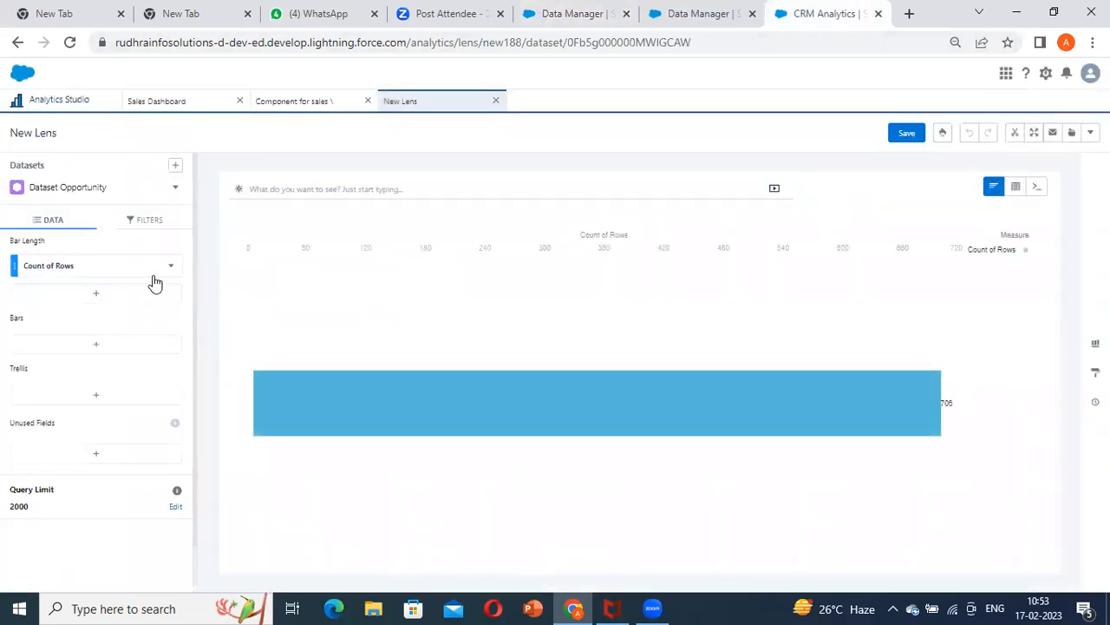
{"action": "left_click", "coordinate": [690, 14]}
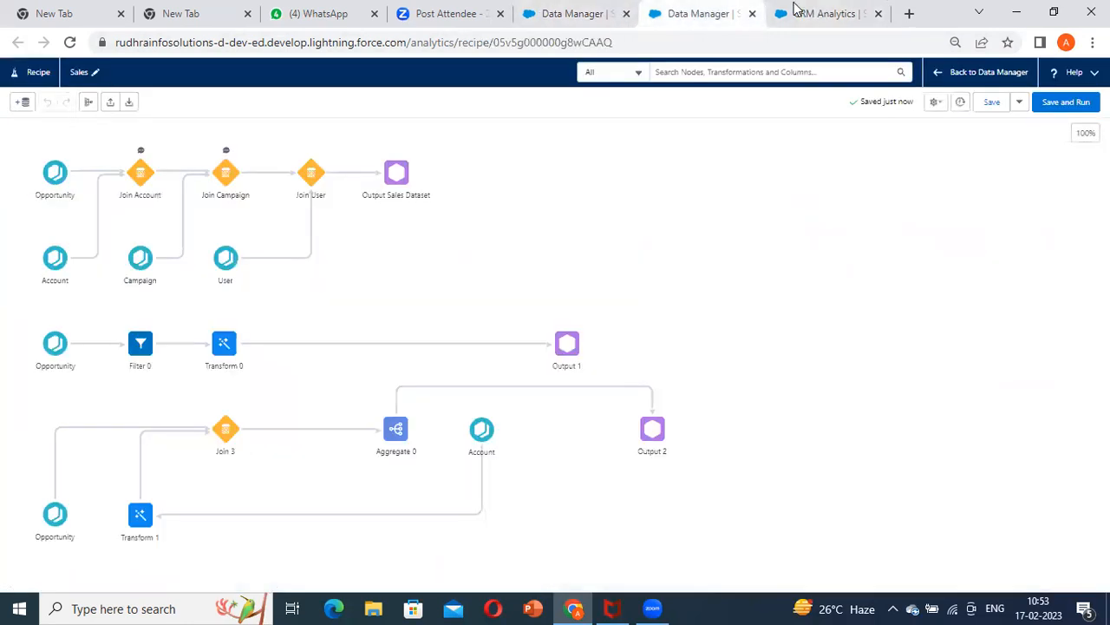
{"action": "left_click", "coordinate": [819, 14]}
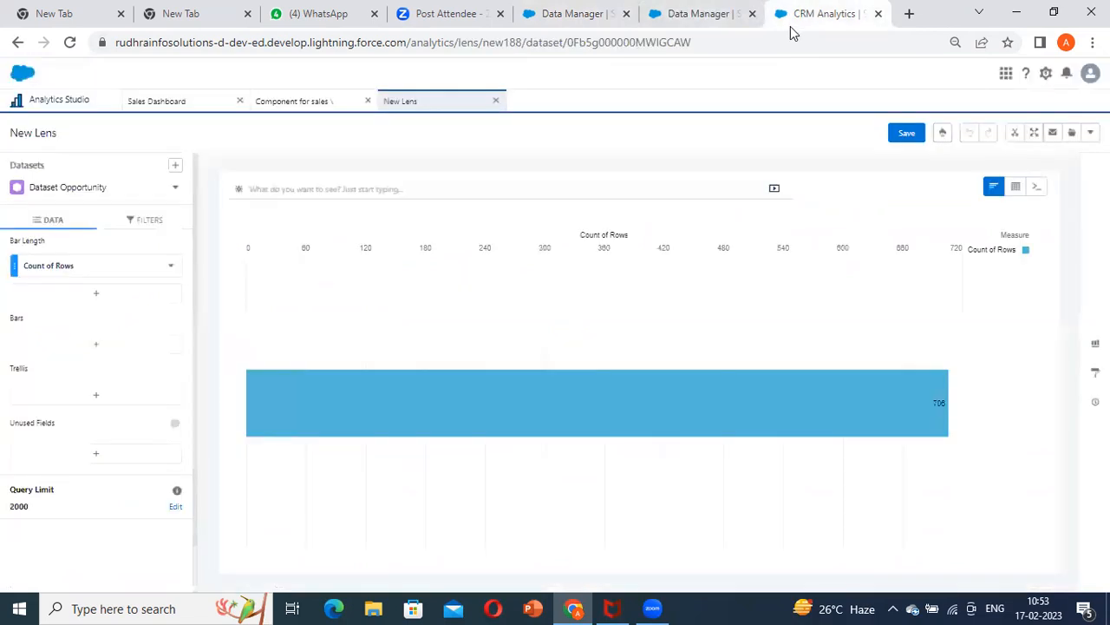
Return to the Sales Dashboard and change the new chart's data source from Sales Dataset to Dataset Opportunity
{"action": "left_click", "coordinate": [177, 102]}
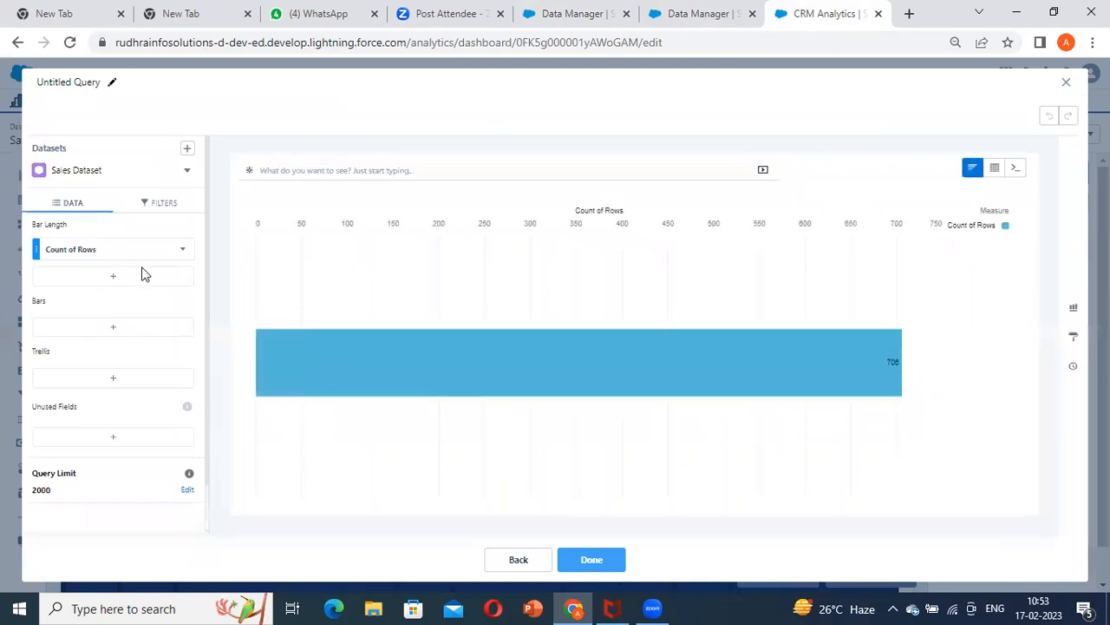
{"action": "left_click", "coordinate": [518, 560]}
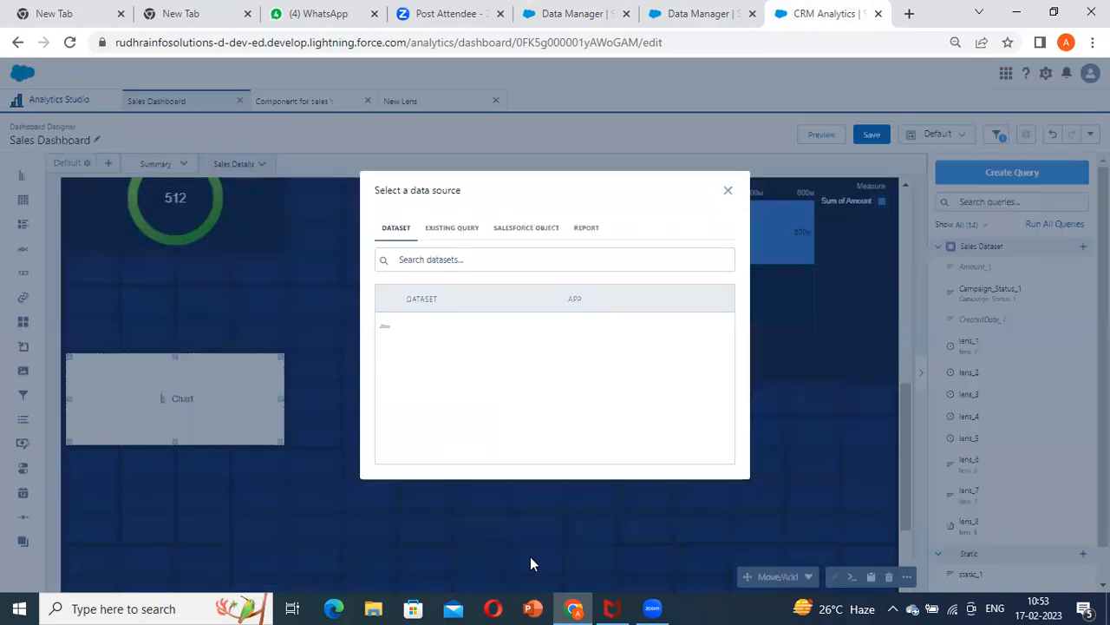
{"action": "left_click", "coordinate": [442, 327]}
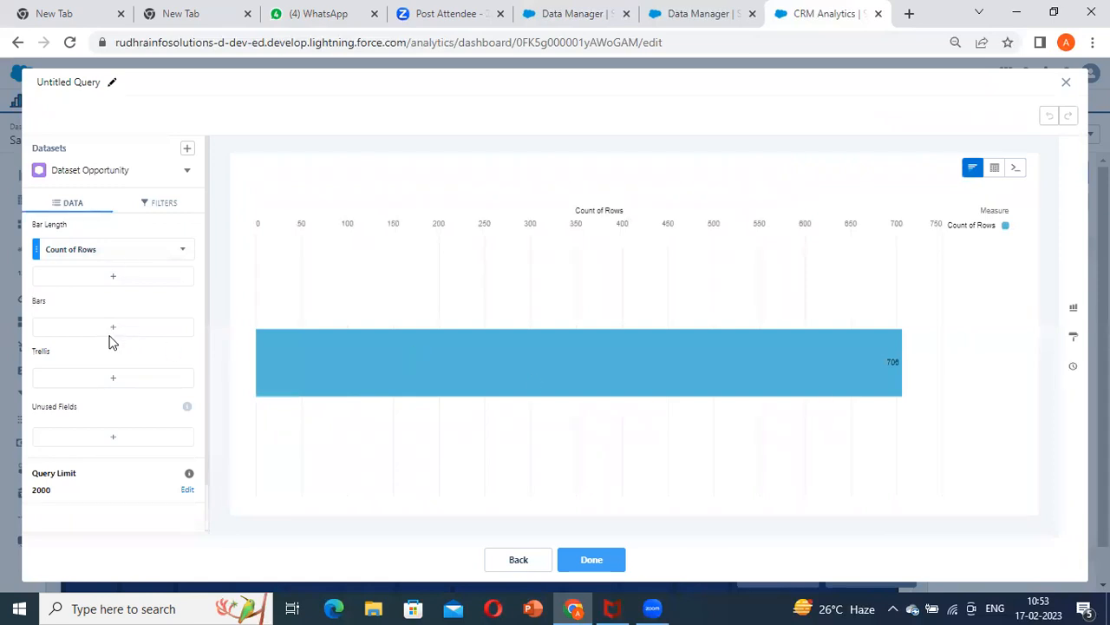
Group the chart's bars by Opportunity Source and finish the query
{"action": "left_click", "coordinate": [112, 333]}
{"action": "scroll", "coordinate": [297, 466], "scroll_direction": "down", "scroll_amount": 2}
{"action": "scroll", "coordinate": [303, 481], "scroll_direction": "up", "scroll_amount": 1}
{"action": "scroll", "coordinate": [458, 466], "scroll_direction": "down", "scroll_amount": 2}
{"action": "scroll", "coordinate": [408, 484], "scroll_direction": "down", "scroll_amount": 2}
{"action": "scroll", "coordinate": [408, 485], "scroll_direction": "down", "scroll_amount": 5}
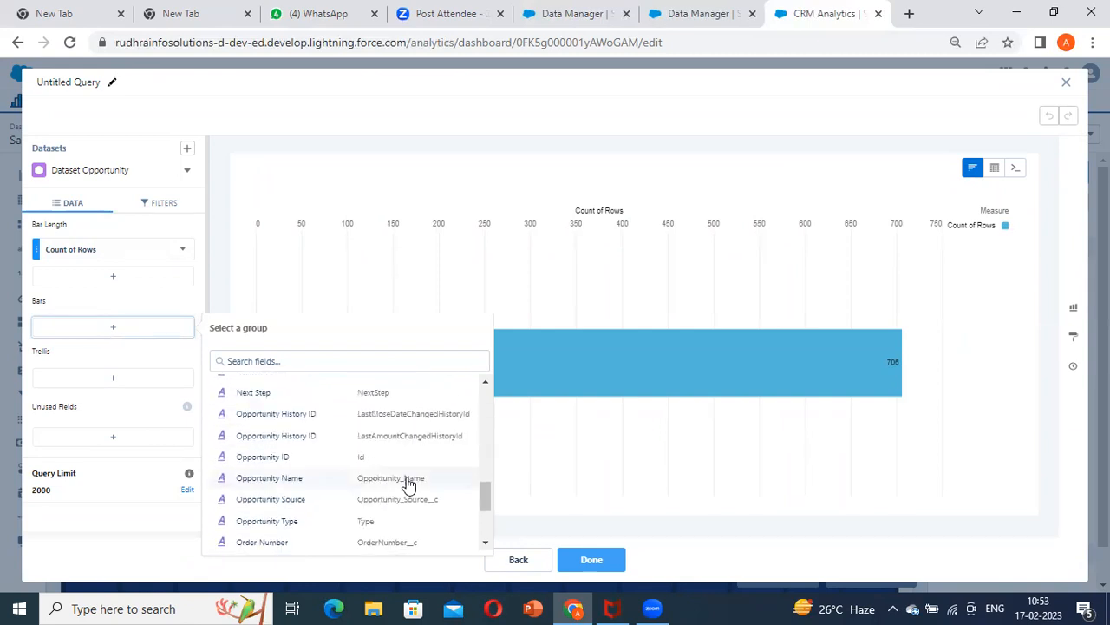
{"action": "left_click", "coordinate": [360, 500]}
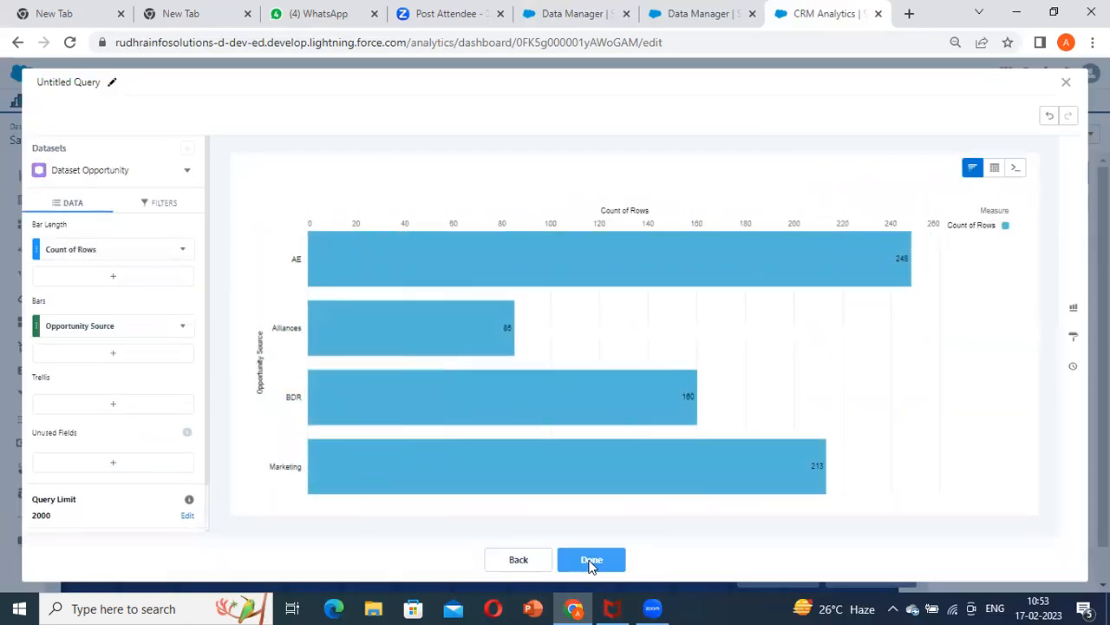
{"action": "left_click", "coordinate": [602, 570]}
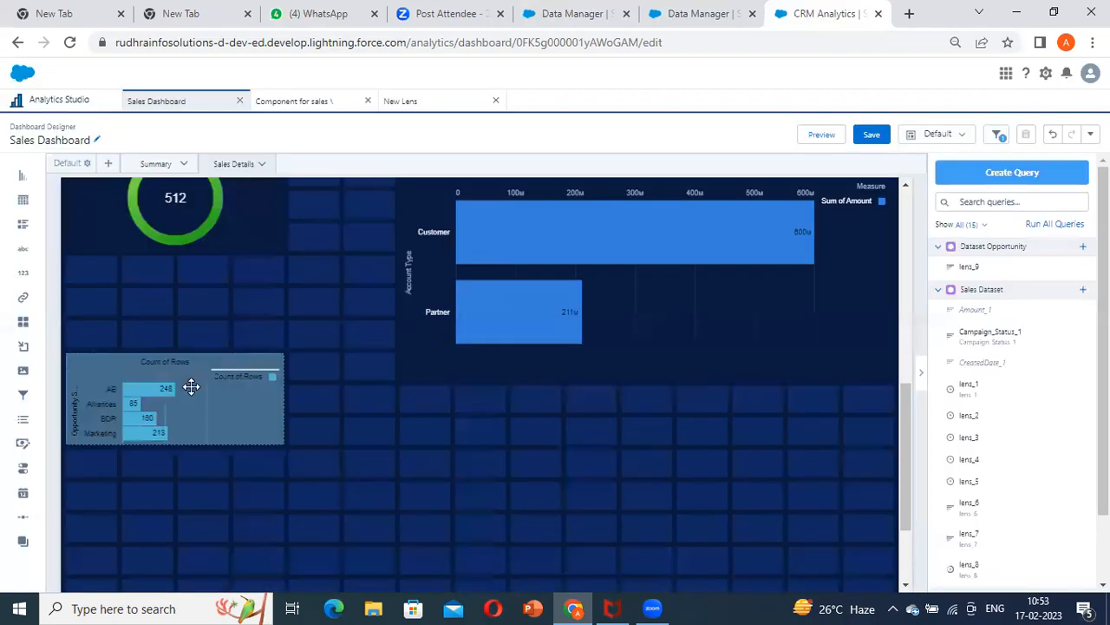
Move the Opportunity Source chart lower on the Sales Details page and enlarge it to about twice its width and height
{"action": "left_click_drag", "start_coordinate": [190, 384], "coordinate": [248, 488]}
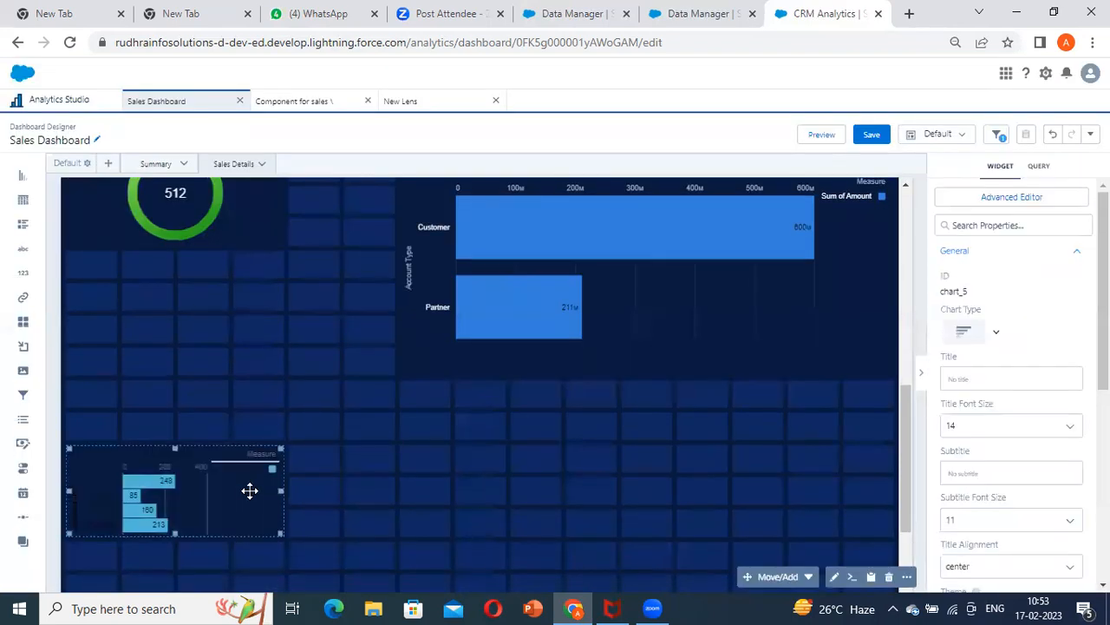
{"action": "scroll", "coordinate": [261, 425], "scroll_direction": "down", "scroll_amount": 2}
{"action": "left_click_drag", "start_coordinate": [287, 361], "coordinate": [509, 364]}
{"action": "left_click", "coordinate": [254, 396]}
{"action": "left_click_drag", "start_coordinate": [287, 403], "coordinate": [287, 482]}
Set the Opportunity Source chart's theme to Dark and deselect the widget
{"action": "scroll", "coordinate": [1039, 486], "scroll_direction": "down", "scroll_amount": 3}
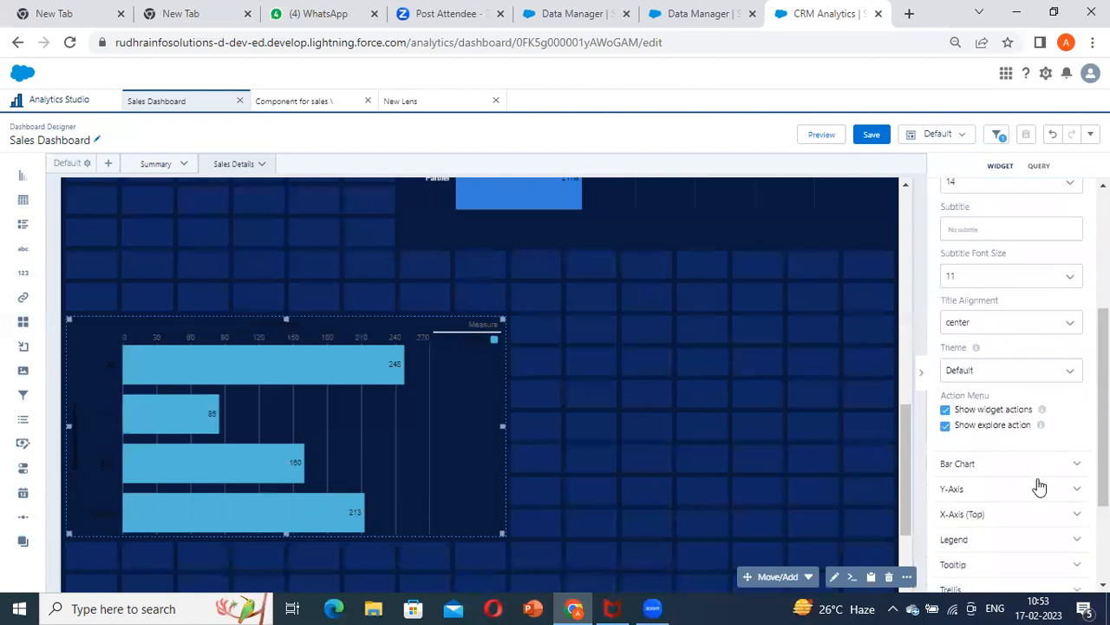
{"action": "scroll", "coordinate": [1039, 486], "scroll_direction": "down", "scroll_amount": 3}
{"action": "scroll", "coordinate": [983, 384], "scroll_direction": "up", "scroll_amount": 1}
{"action": "left_click", "coordinate": [1007, 301]}
{"action": "left_click", "coordinate": [964, 359]}
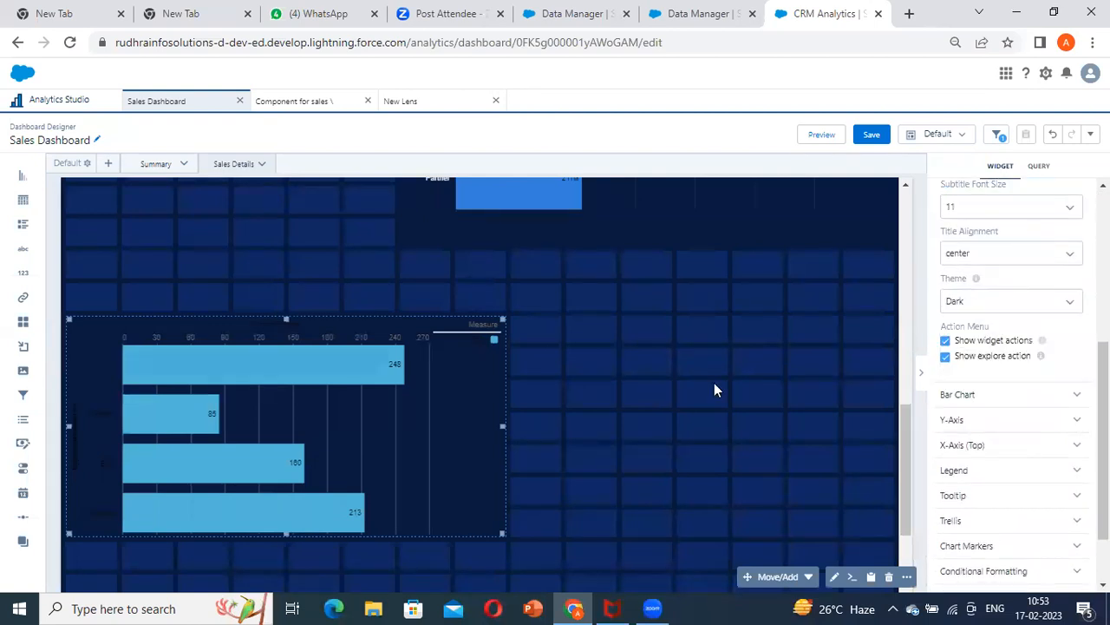
{"action": "left_click", "coordinate": [705, 468]}
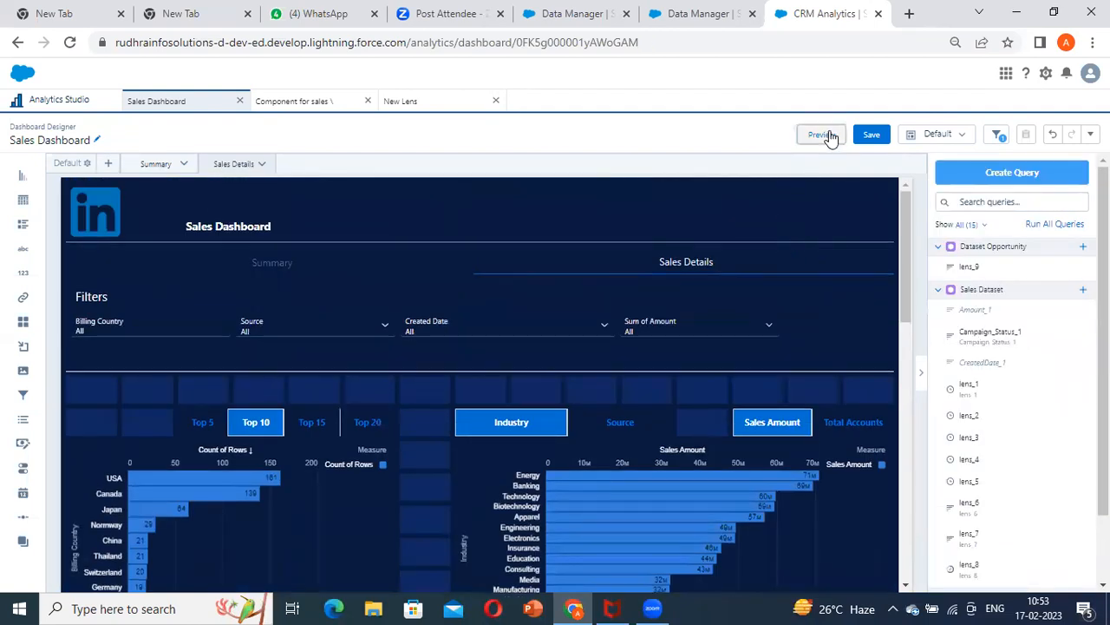
Preview the Sales Dashboard and inspect the AE bar of the Opportunity Source chart
{"action": "left_click", "coordinate": [824, 135]}
{"action": "scroll", "coordinate": [518, 373], "scroll_direction": "down", "scroll_amount": 10}
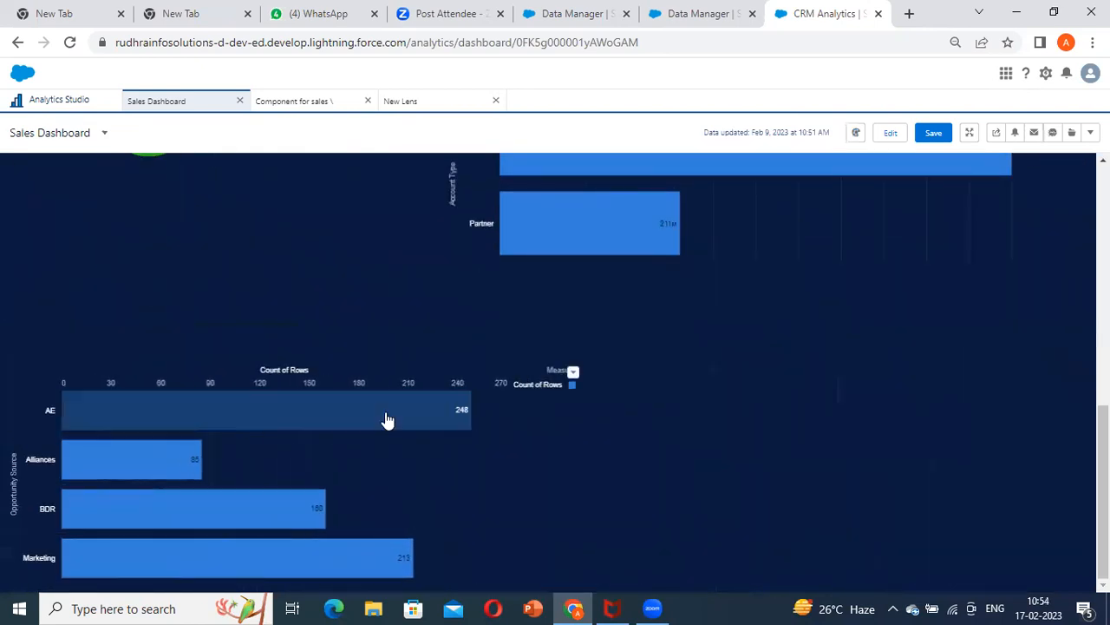
{"action": "scroll", "coordinate": [447, 400], "scroll_direction": "up", "scroll_amount": 2}
{"action": "scroll", "coordinate": [446, 399], "scroll_direction": "down", "scroll_amount": 2}
{"action": "mouse_move", "coordinate": [264, 425]}
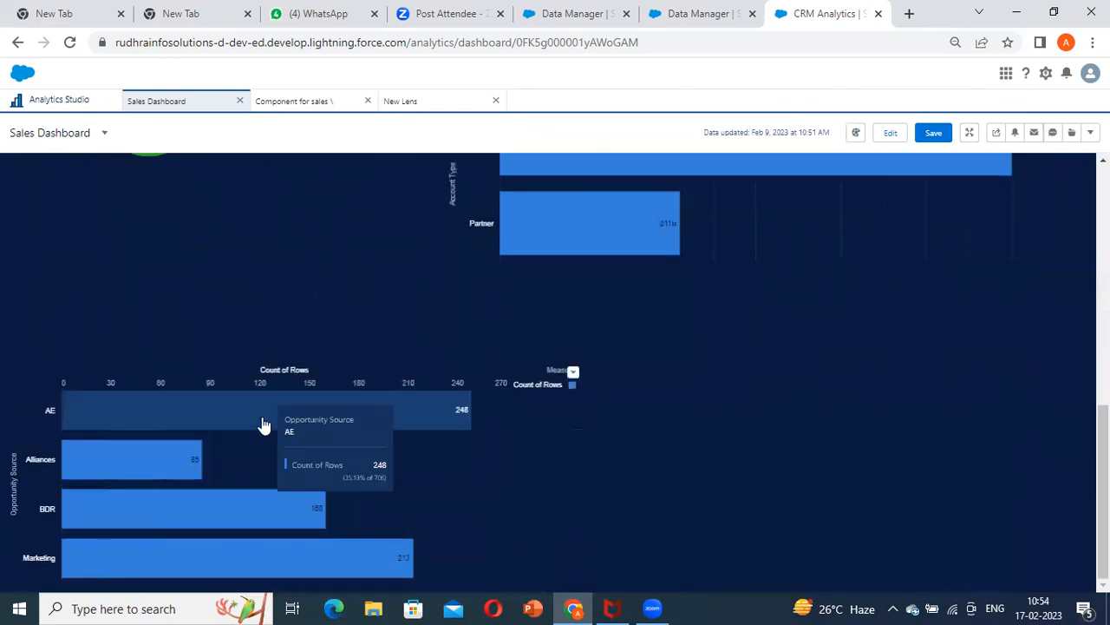
Show the Opportunity Source chart's query details, compare its original and final queries, and close them
{"action": "left_click", "coordinate": [573, 379]}
{"action": "left_click", "coordinate": [532, 495]}
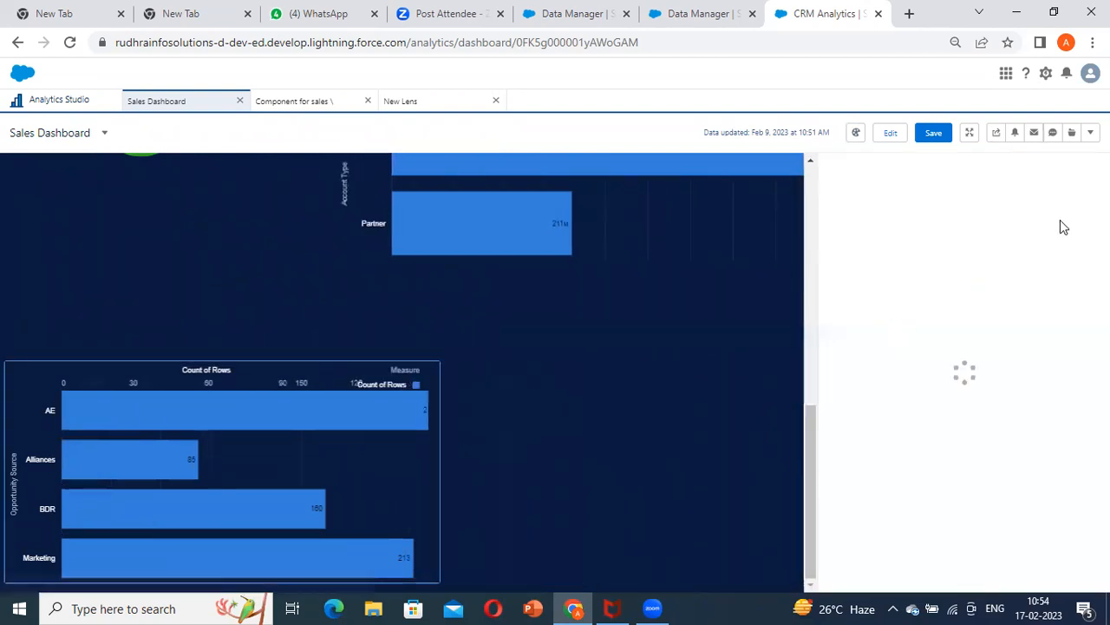
{"action": "left_click", "coordinate": [1086, 205]}
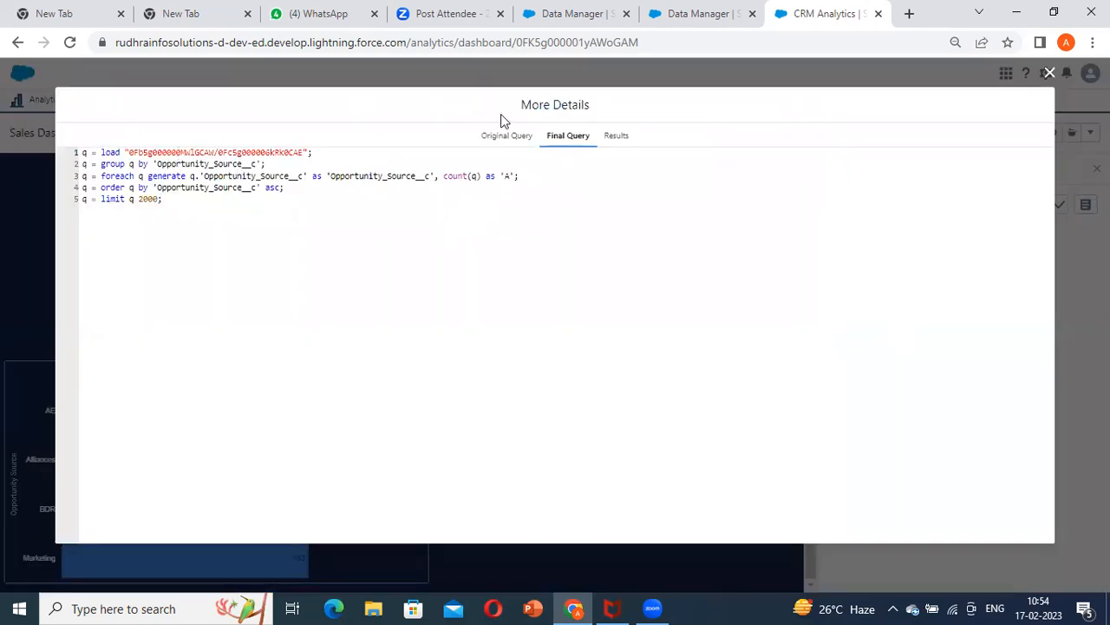
{"action": "left_click", "coordinate": [507, 137]}
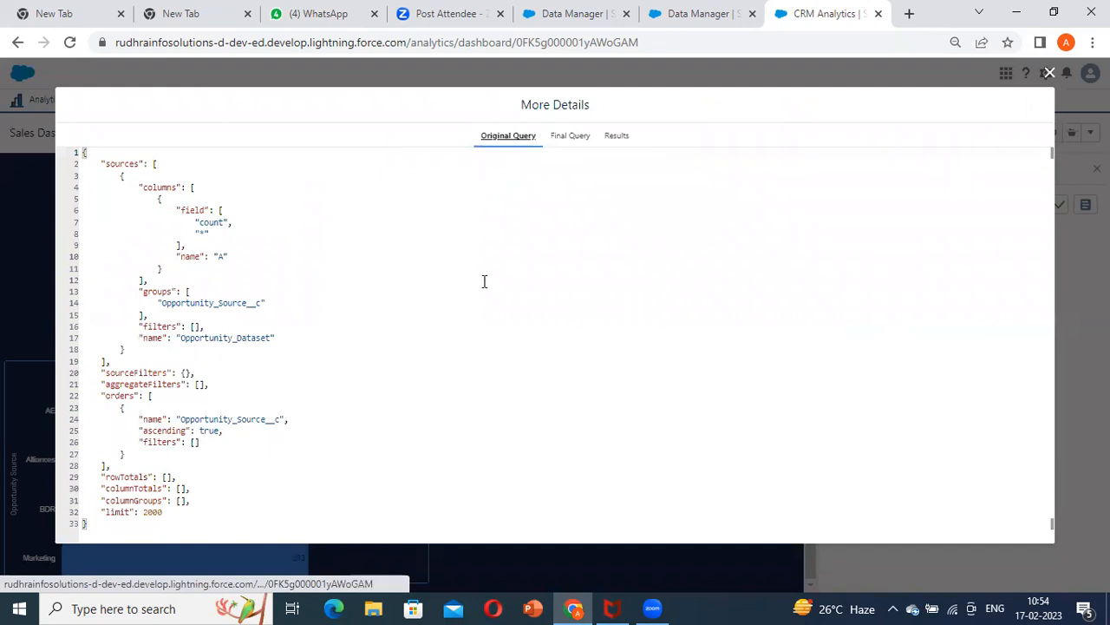
{"action": "left_click", "coordinate": [570, 136]}
{"action": "key", "text": "Escape"}
Filter the dashboard's Billing Country to Australia and Belgium and review the effect on the charts
{"action": "scroll", "coordinate": [726, 320], "scroll_direction": "up", "scroll_amount": 10}
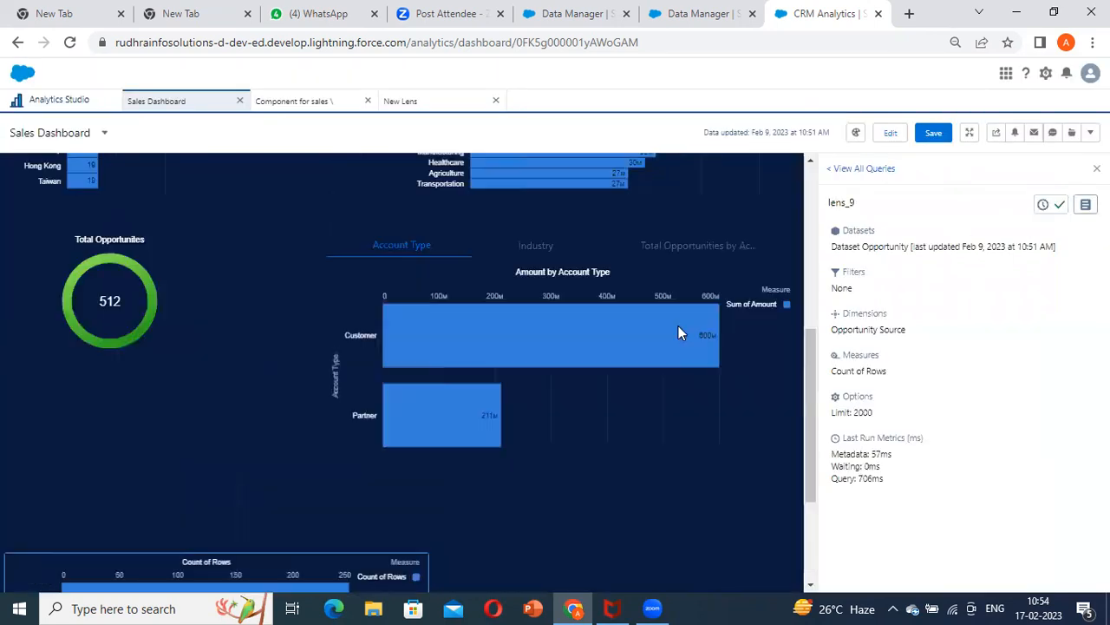
{"action": "scroll", "coordinate": [96, 308], "scroll_direction": "down", "scroll_amount": 5}
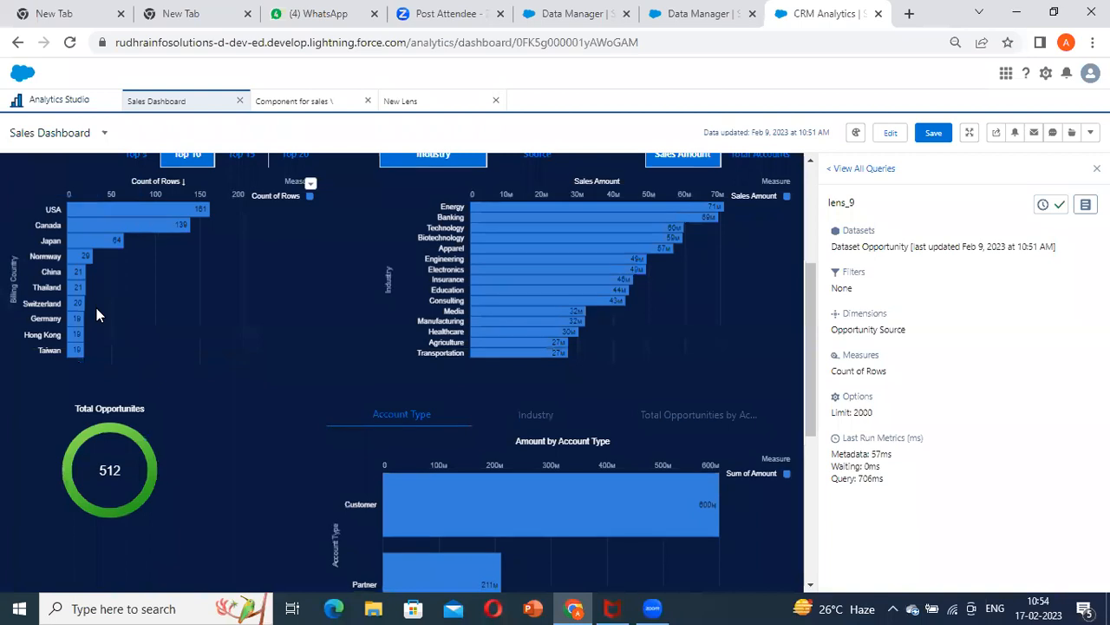
{"action": "scroll", "coordinate": [96, 308], "scroll_direction": "up", "scroll_amount": 5}
{"action": "left_click", "coordinate": [87, 304]}
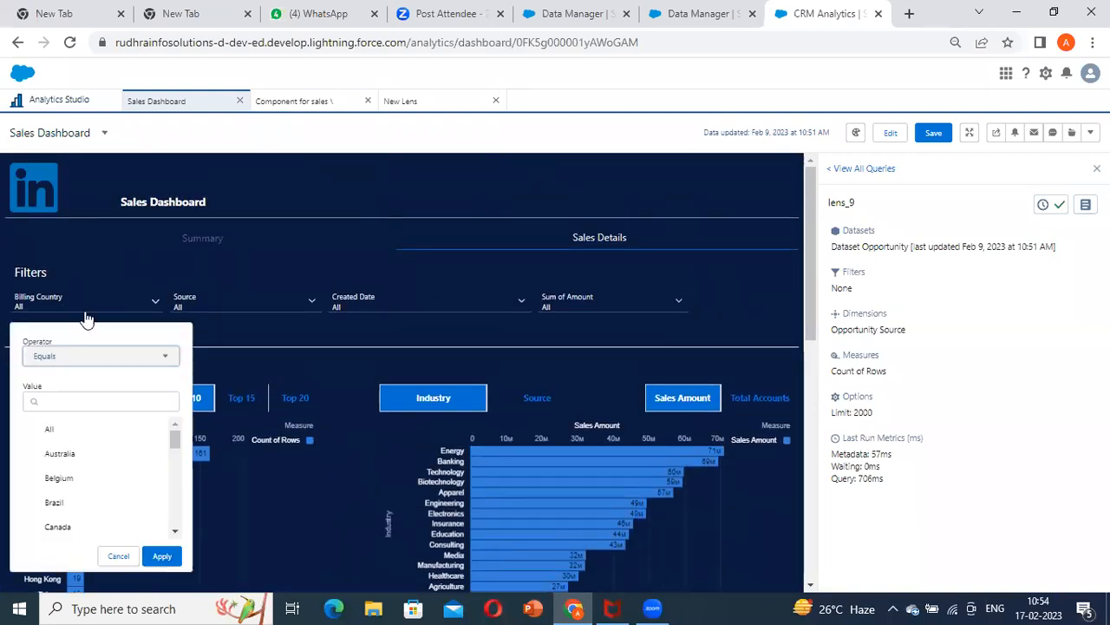
{"action": "left_click", "coordinate": [60, 460]}
{"action": "left_click", "coordinate": [59, 484]}
{"action": "left_click", "coordinate": [161, 562]}
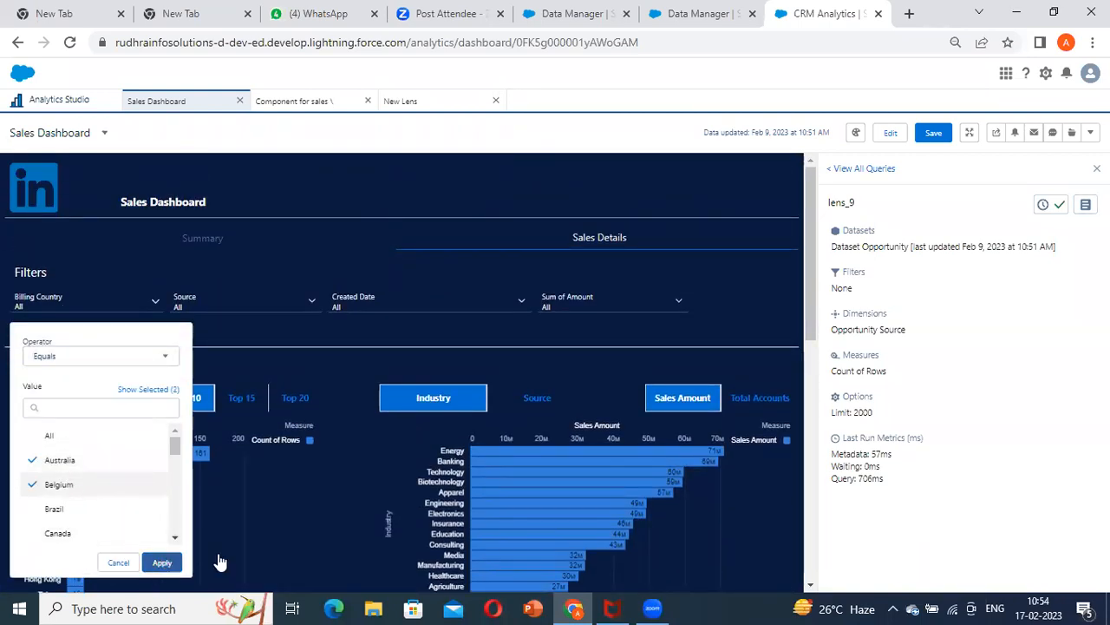
{"action": "scroll", "coordinate": [736, 398], "scroll_direction": "down", "scroll_amount": 1}
{"action": "scroll", "coordinate": [737, 398], "scroll_direction": "down", "scroll_amount": 10}
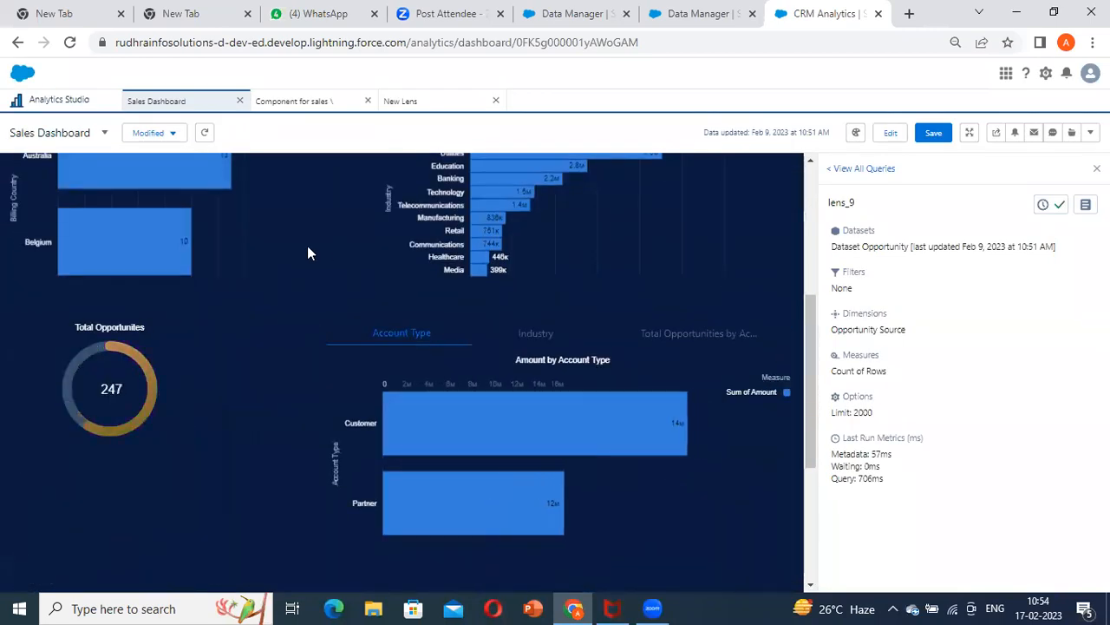
{"action": "scroll", "coordinate": [460, 292], "scroll_direction": "up", "scroll_amount": 10}
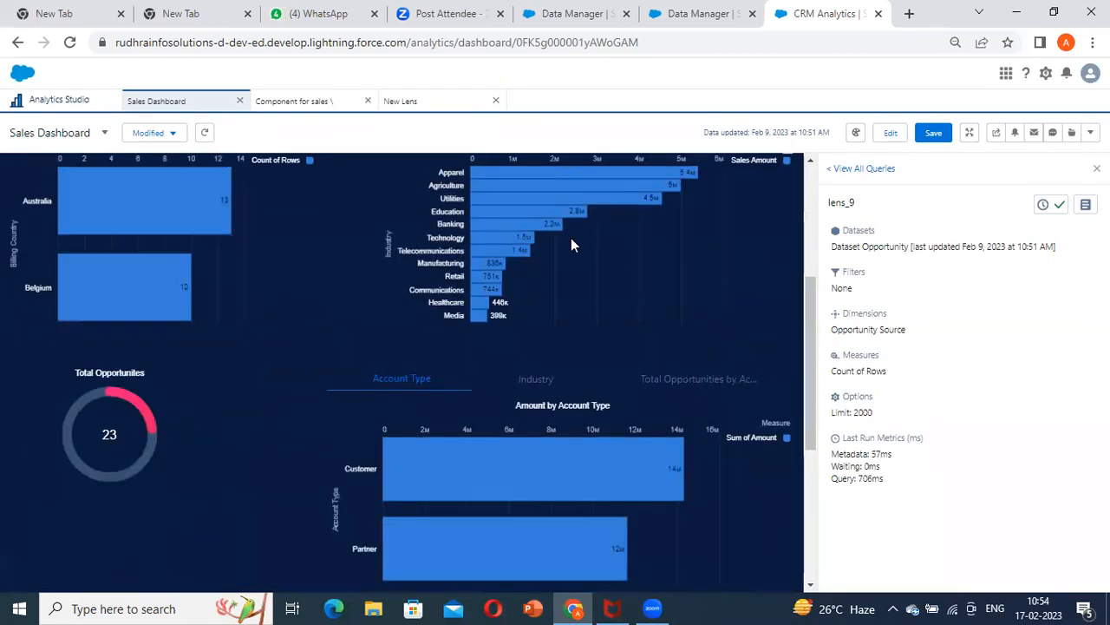
Show the Sales Amount by Industry chart's query details and view its final and original queries
{"action": "left_click", "coordinate": [788, 393]}
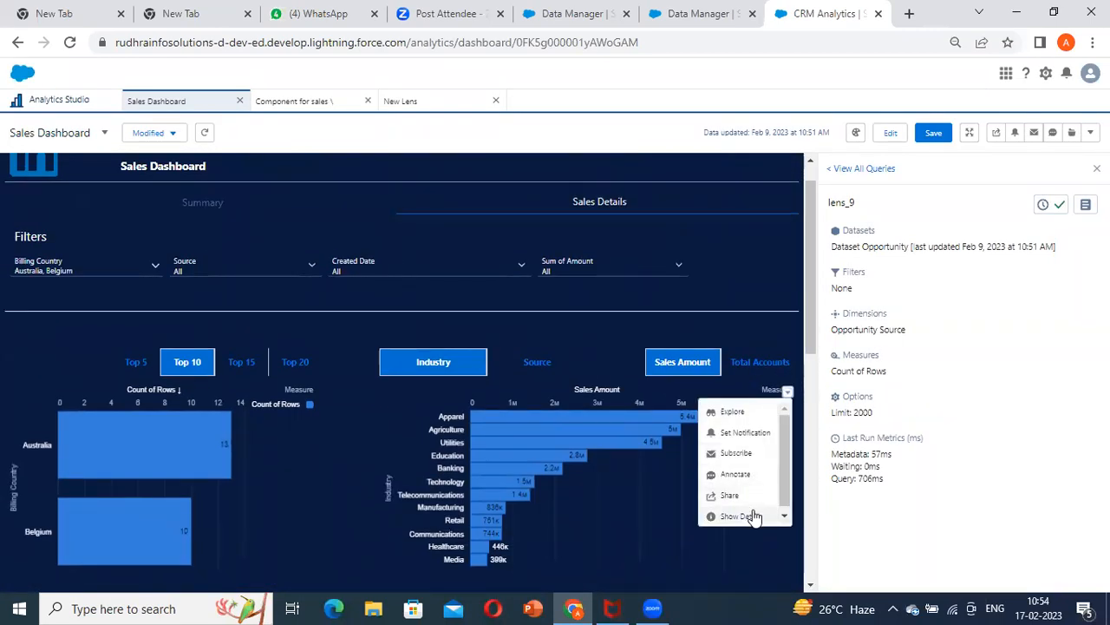
{"action": "left_click", "coordinate": [750, 518]}
{"action": "left_click", "coordinate": [1085, 205]}
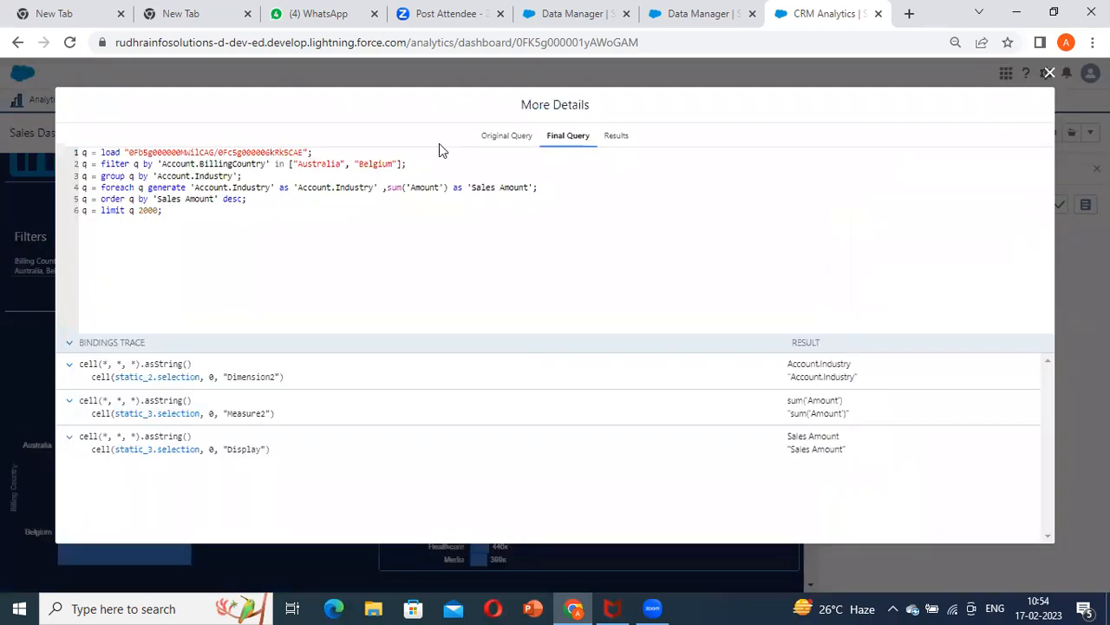
{"action": "left_click", "coordinate": [503, 139]}
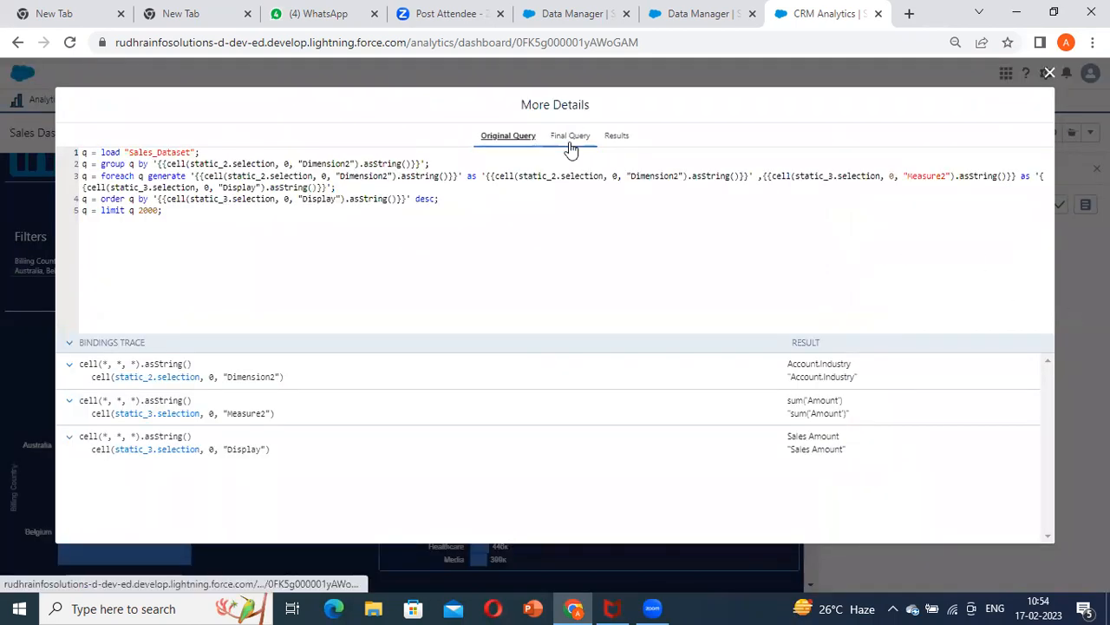
Recheck the Sales Amount by Industry chart's final query, close its details, and show the Opportunity Source chart's query details
{"action": "left_click", "coordinate": [571, 139]}
{"action": "key", "text": "Escape"}
{"action": "scroll", "coordinate": [390, 384], "scroll_direction": "down", "scroll_amount": 6}
{"action": "left_click", "coordinate": [417, 372]}
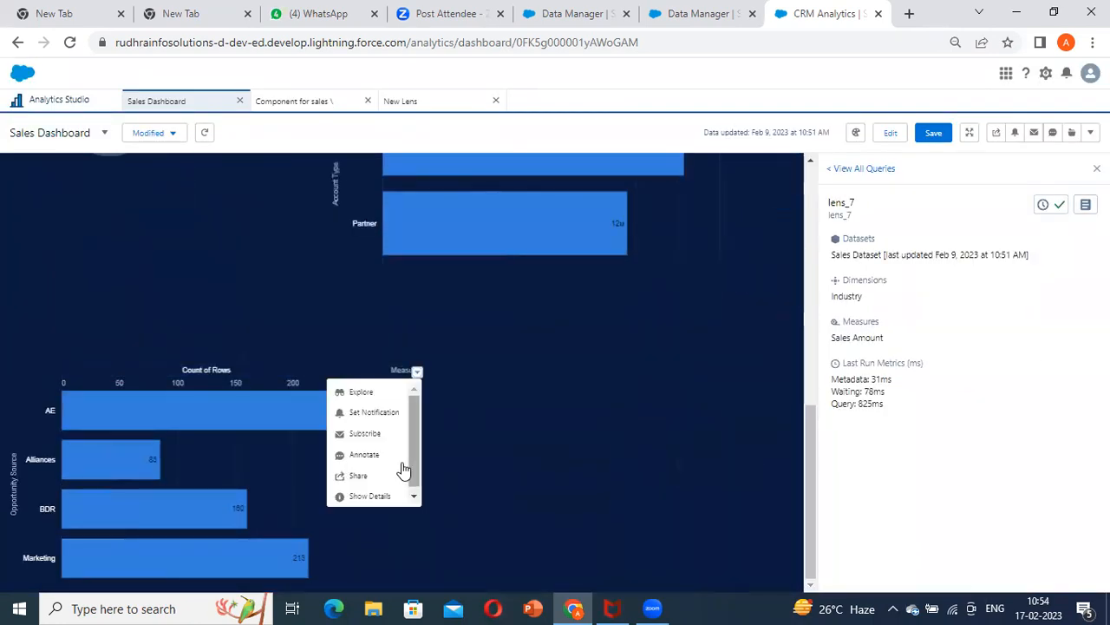
{"action": "left_click", "coordinate": [378, 493]}
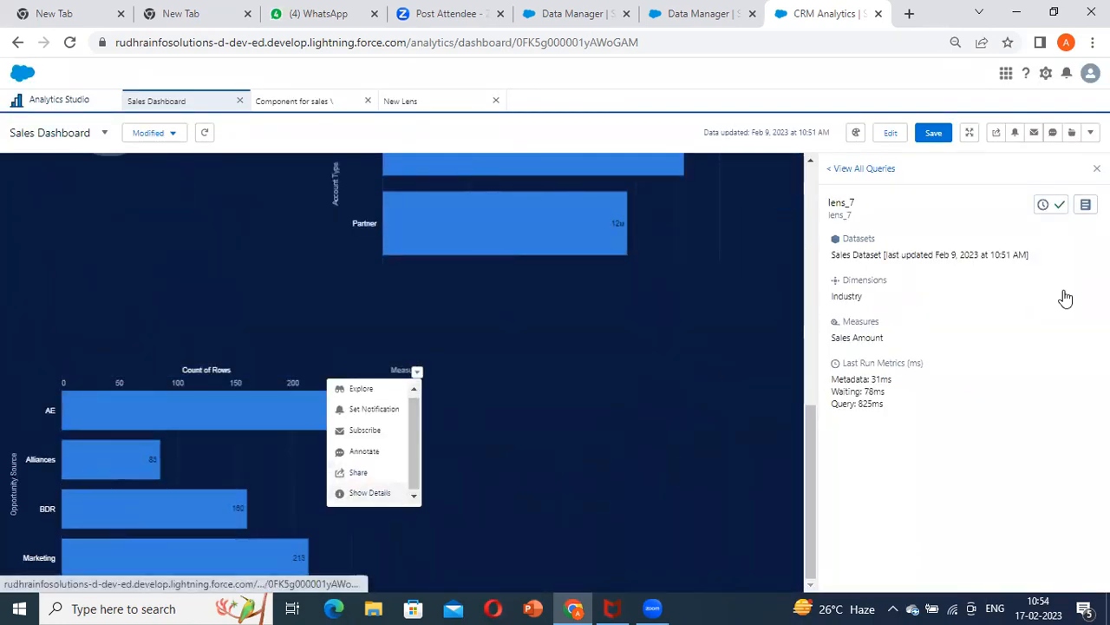
{"action": "left_click", "coordinate": [1086, 205]}
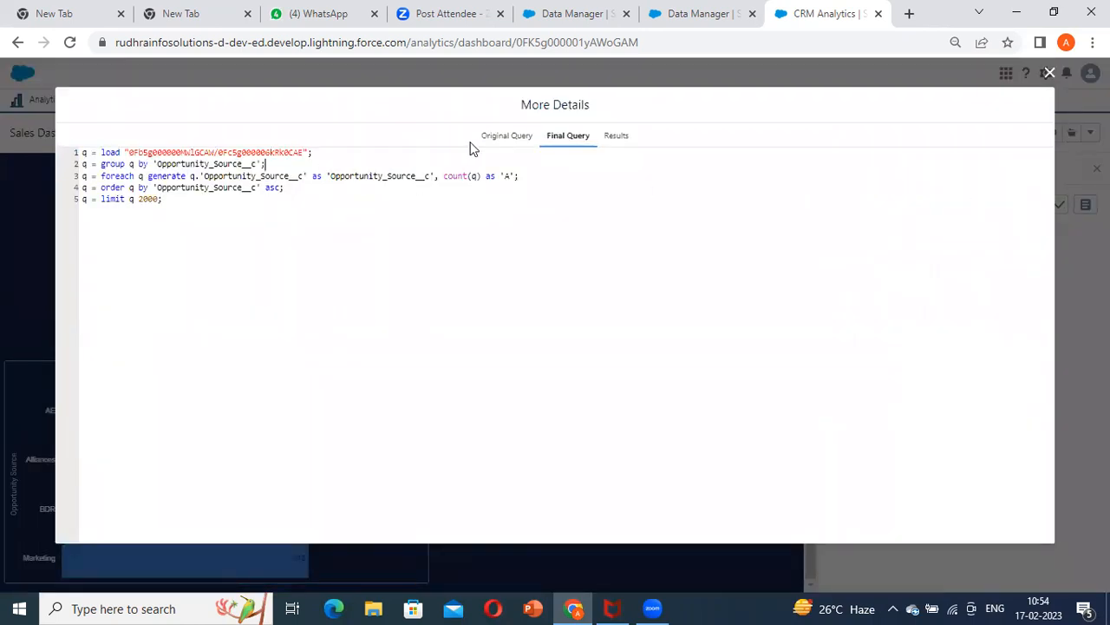
Compare the Opportunity Source chart's original and final queries, checking for a Billing Country filter, and close the details
{"action": "left_click", "coordinate": [508, 137]}
{"action": "left_click", "coordinate": [568, 136]}
{"action": "left_click_drag", "start_coordinate": [267, 164], "coordinate": [141, 168]}
{"action": "left_click", "coordinate": [610, 190]}
{"action": "left_click", "coordinate": [1061, 233]}
Compare the Opportunity Source chart with the other Sales Details charts under the Australia and Belgium filter
{"action": "scroll", "coordinate": [357, 419], "scroll_direction": "up", "scroll_amount": 5}
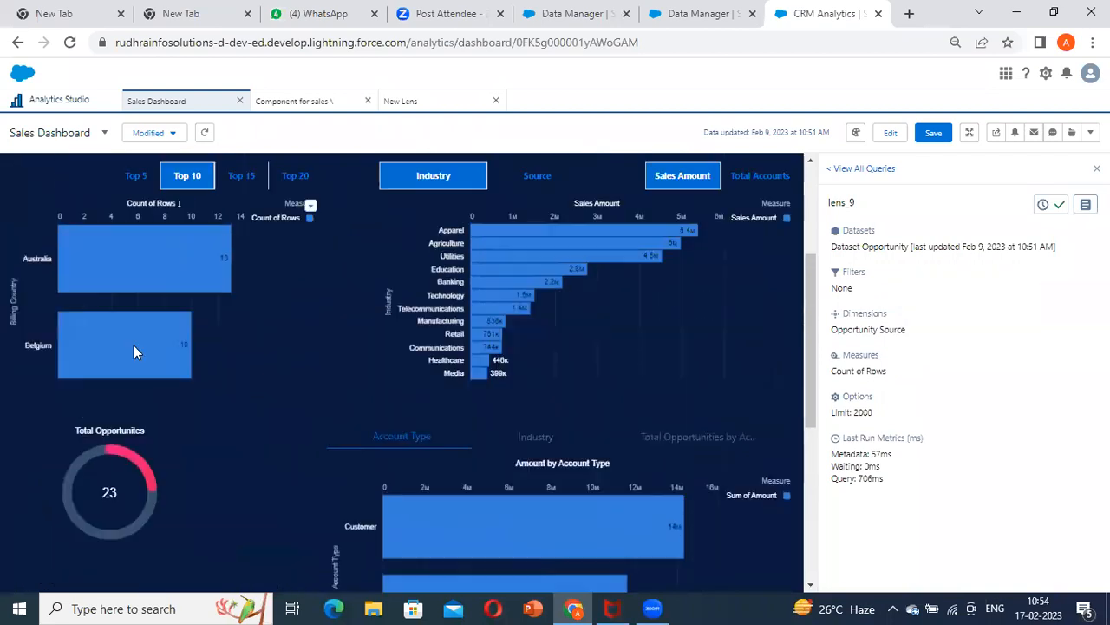
{"action": "scroll", "coordinate": [134, 352], "scroll_direction": "up", "scroll_amount": 2}
{"action": "scroll", "coordinate": [316, 342], "scroll_direction": "down", "scroll_amount": 4}
{"action": "scroll", "coordinate": [114, 384], "scroll_direction": "up", "scroll_amount": 2}
{"action": "scroll", "coordinate": [168, 377], "scroll_direction": "down", "scroll_amount": 4}
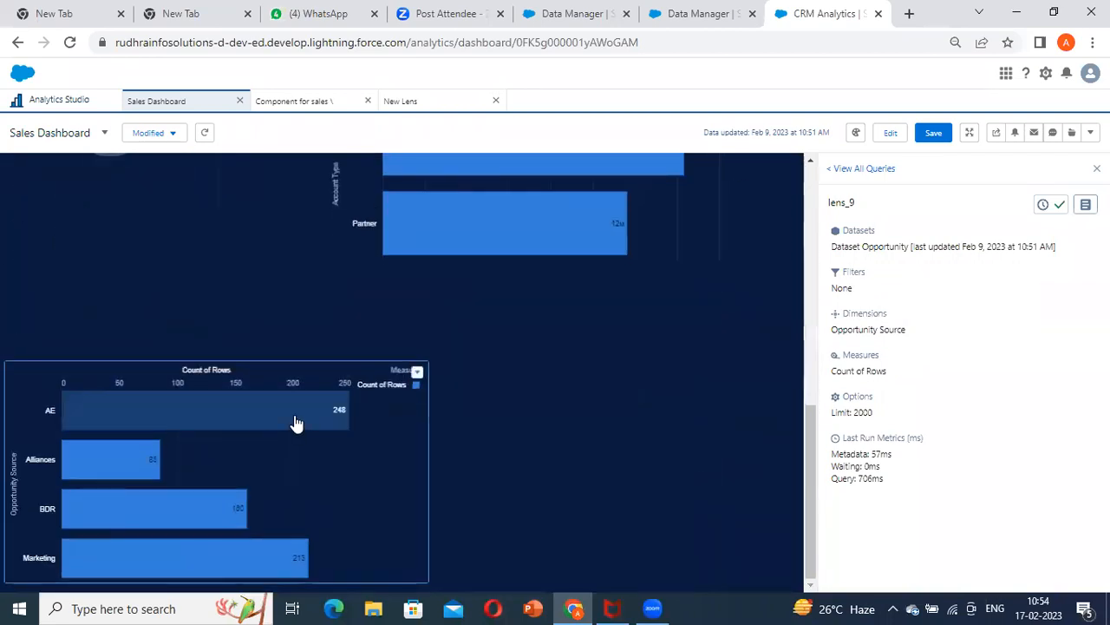
{"action": "scroll", "coordinate": [208, 407], "scroll_direction": "up", "scroll_amount": 8}
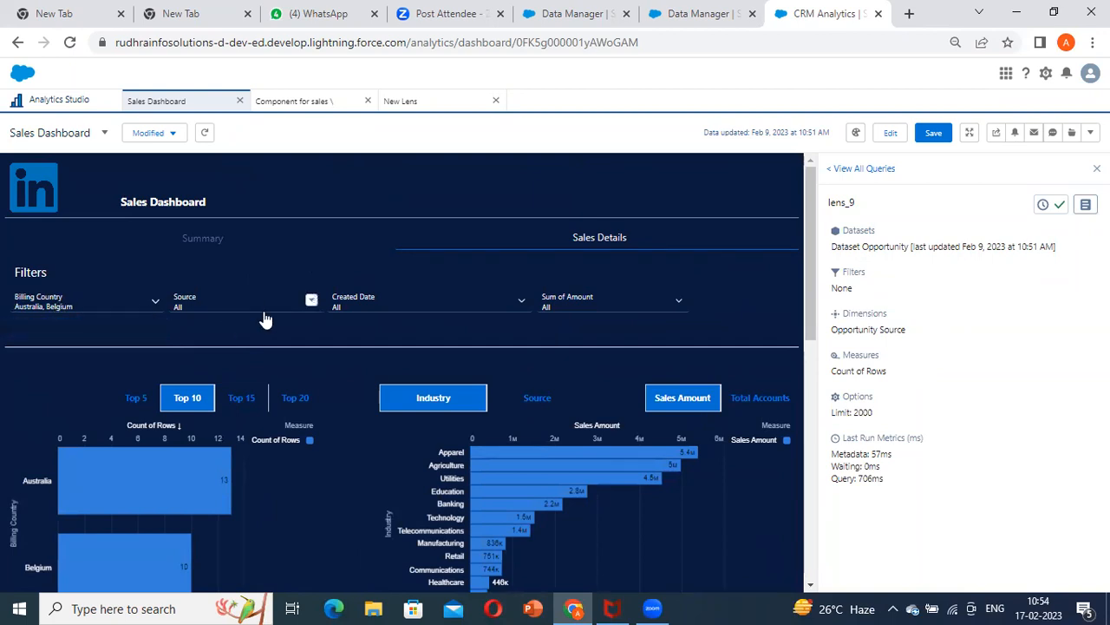
Reopen the Sales Dashboard for editing and move the Opportunity Source chart up one grid row
{"action": "left_click", "coordinate": [890, 132]}
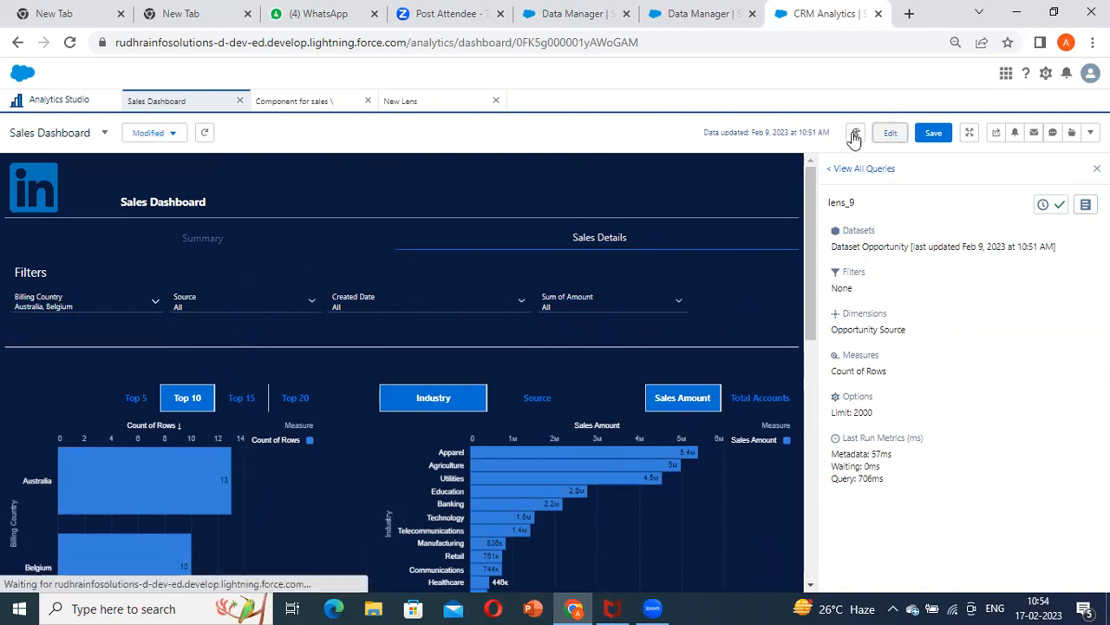
{"action": "scroll", "coordinate": [313, 360], "scroll_direction": "down", "scroll_amount": 10}
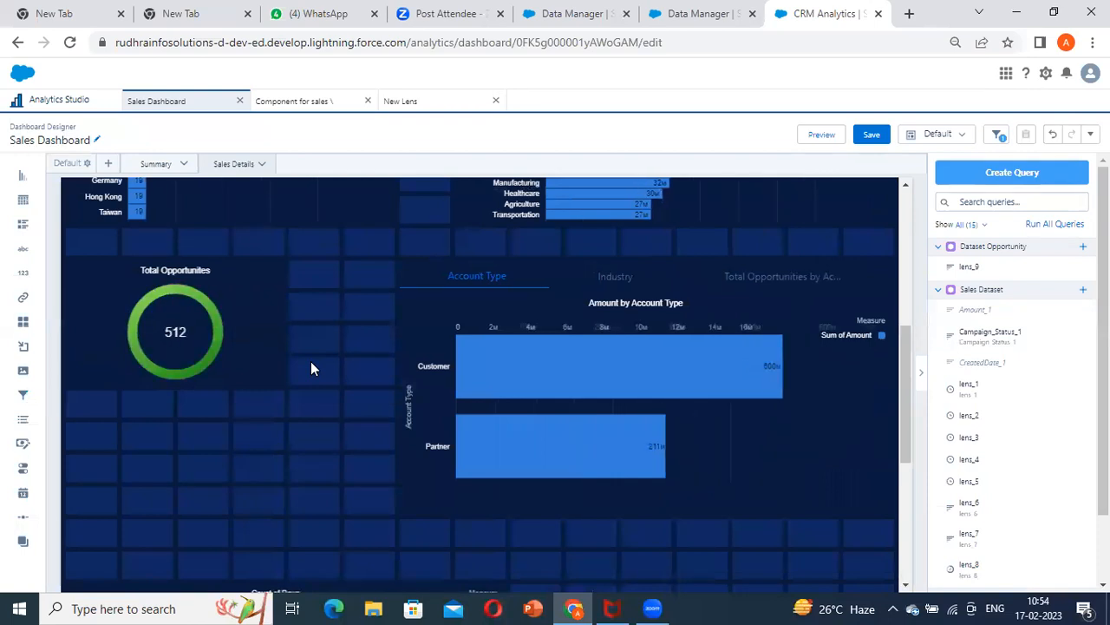
{"action": "mouse_move", "coordinate": [254, 344]}
{"action": "left_mouse_down"}
{"action": "mouse_move", "coordinate": [255, 327]}
{"action": "mouse_move", "coordinate": [295, 344]}
{"action": "mouse_move", "coordinate": [300, 316]}
{"action": "left_mouse_up"}
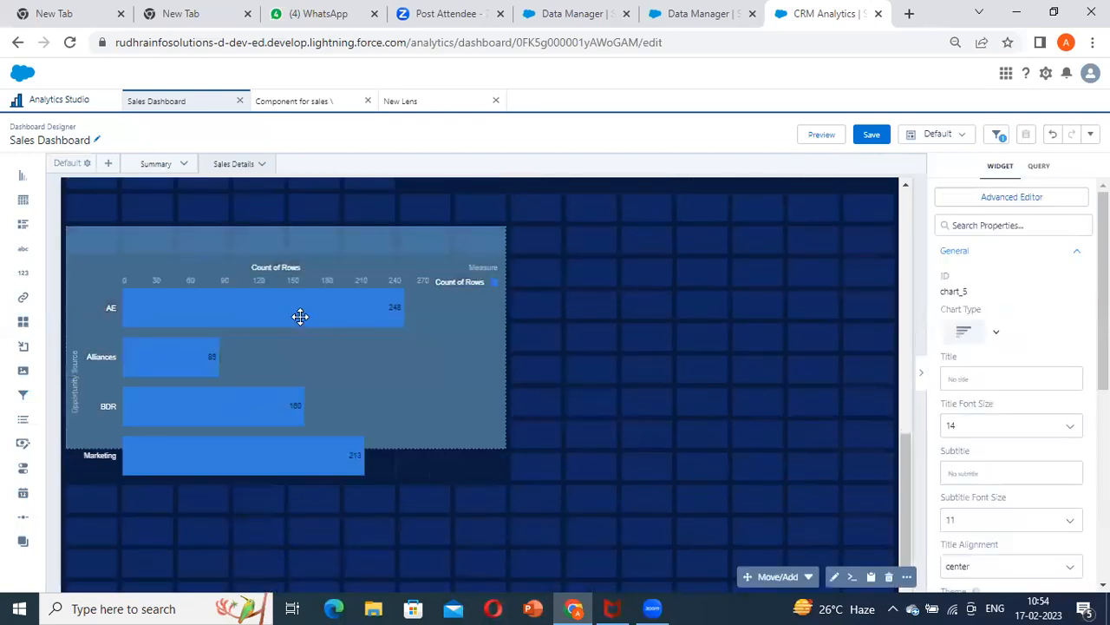
{"action": "left_click_drag", "start_coordinate": [599, 320], "coordinate": [607, 312]}
{"action": "left_click", "coordinate": [1039, 166]}
Open the dashboard's connected data sources and start a new connection, beginning with its name
{"action": "left_click", "coordinate": [1090, 134]}
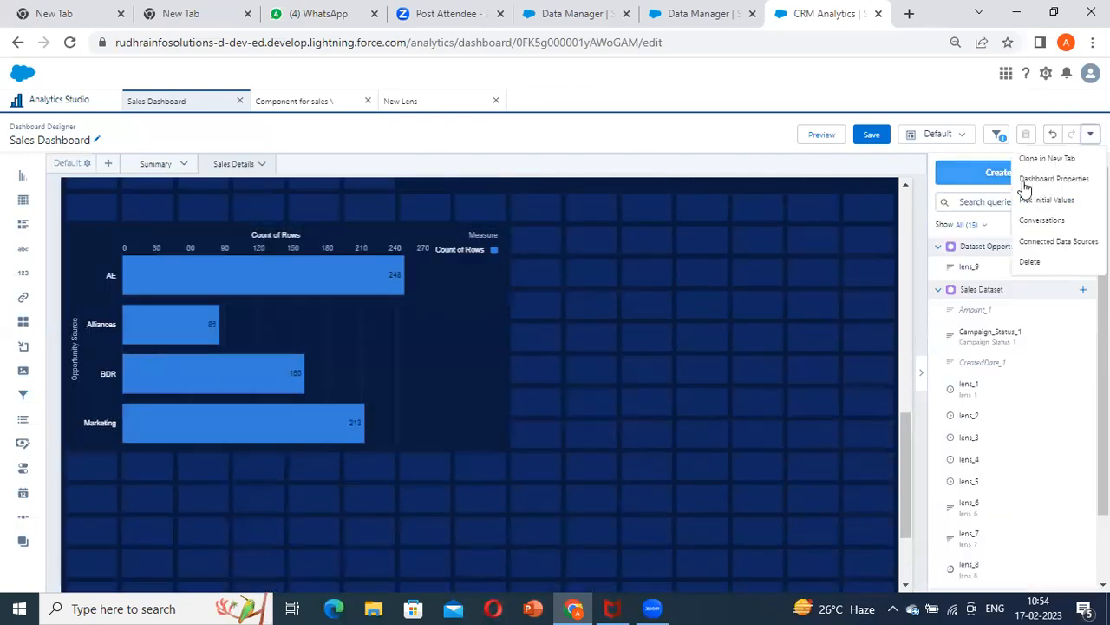
{"action": "left_click", "coordinate": [1070, 241]}
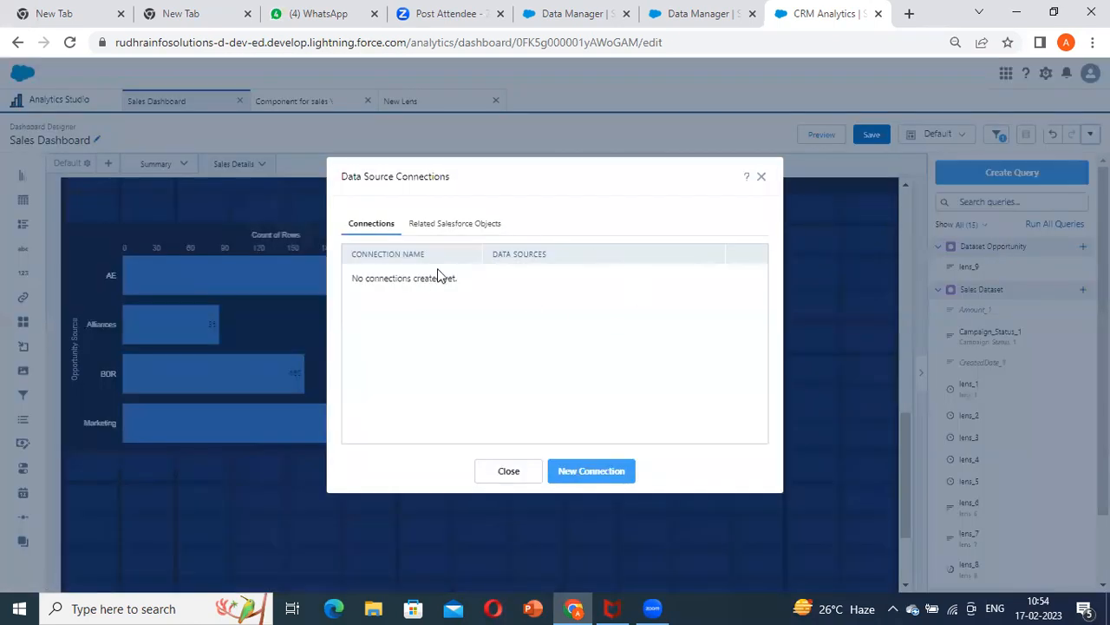
{"action": "left_click", "coordinate": [591, 473]}
{"action": "left_click", "coordinate": [510, 244]}
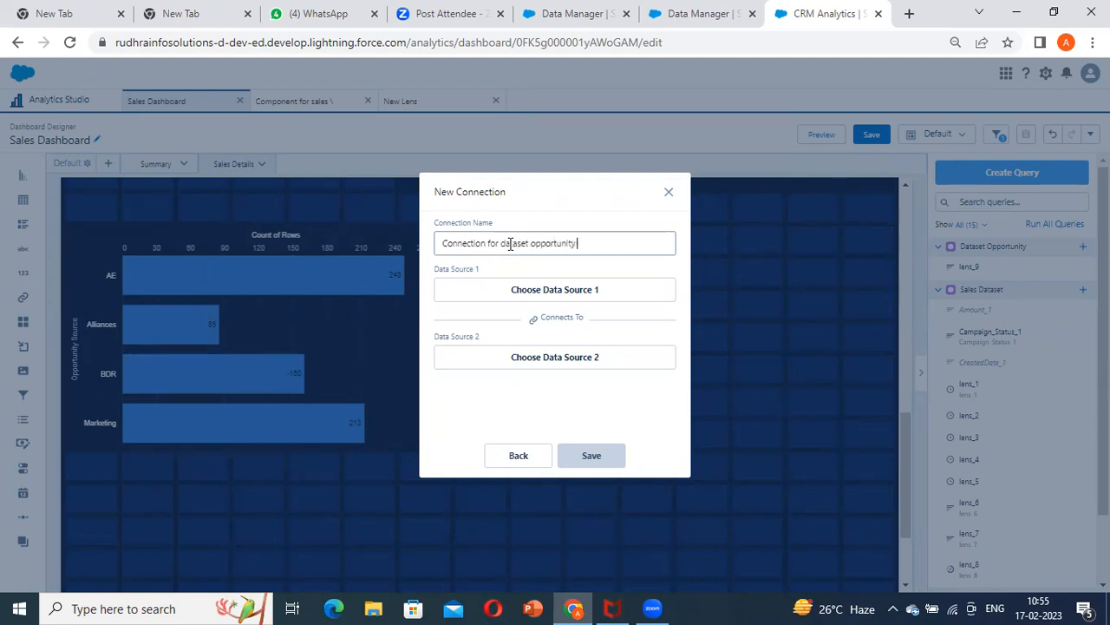
Choose the Billing Country field from Sales Dataset as the new connection's first data source
{"action": "left_click", "coordinate": [538, 290]}
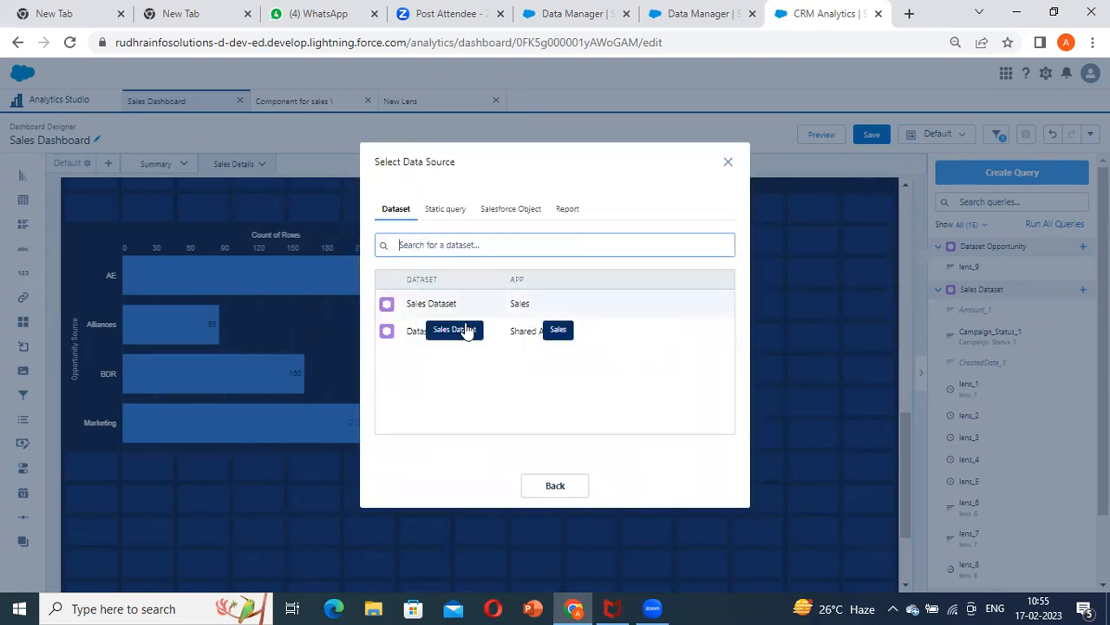
{"action": "left_click", "coordinate": [552, 312]}
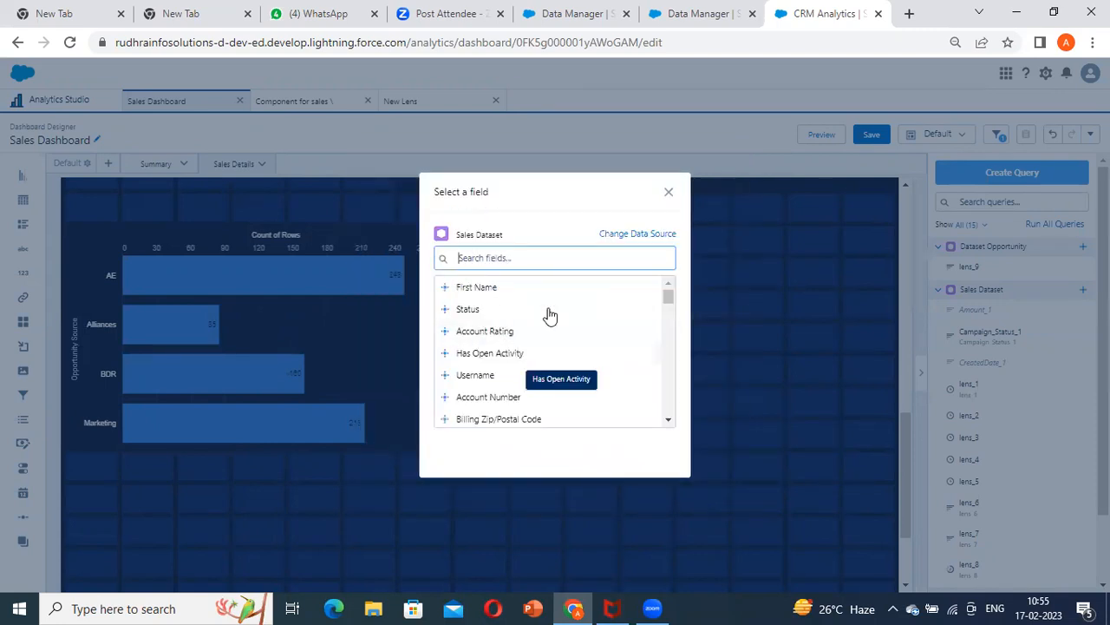
{"action": "type", "text": "country"}
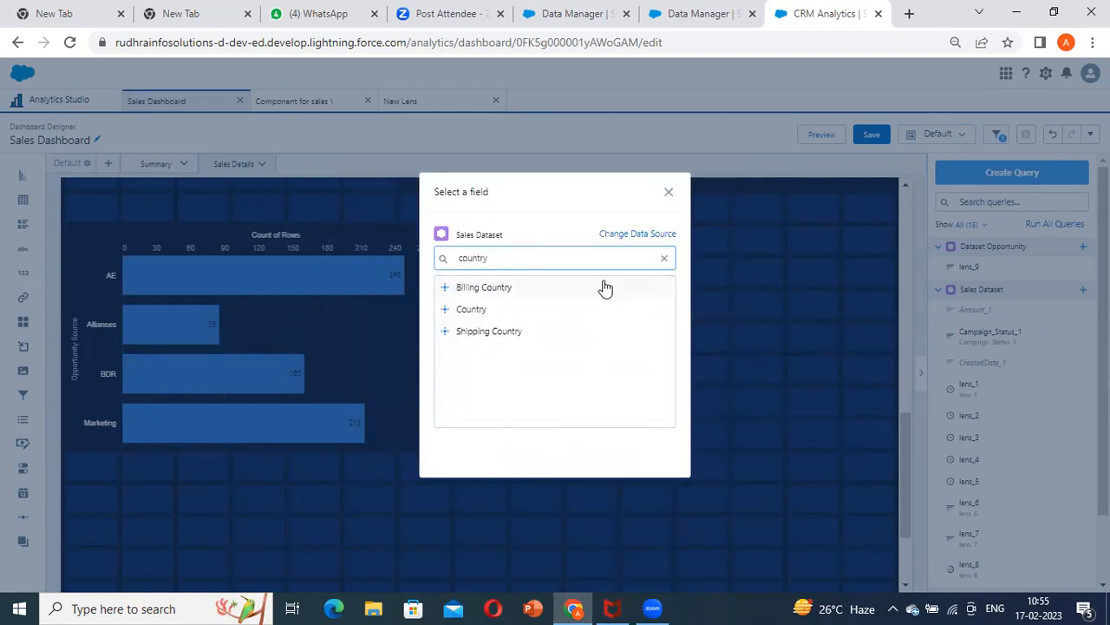
{"action": "left_click", "coordinate": [528, 290]}
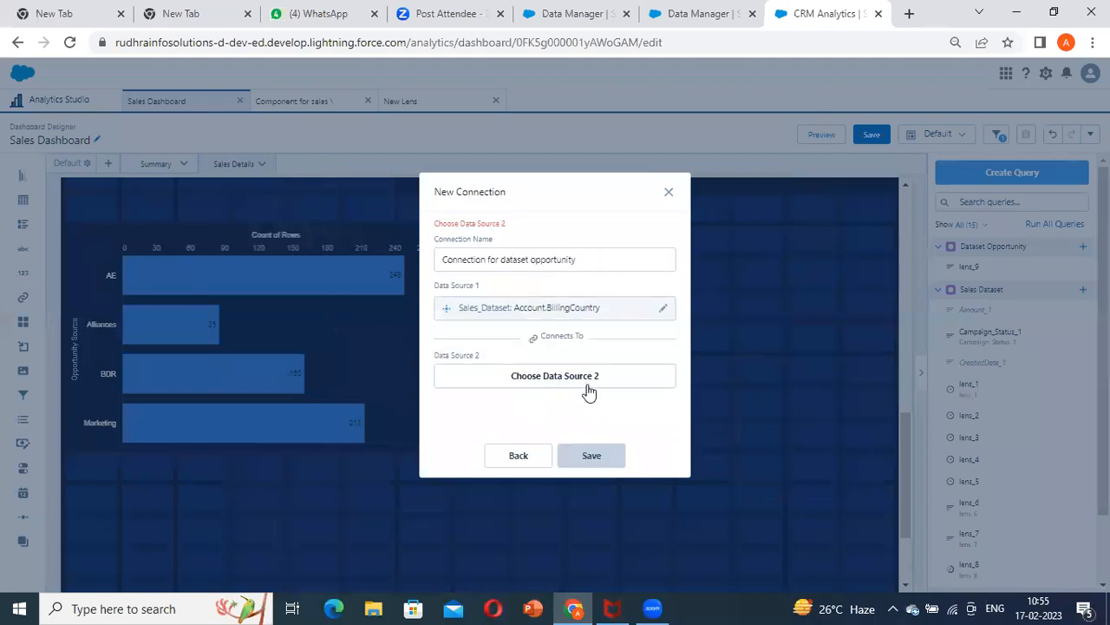
Look for a country field in Dataset Opportunity to use as the connection's second data source
{"action": "left_click", "coordinate": [566, 381]}
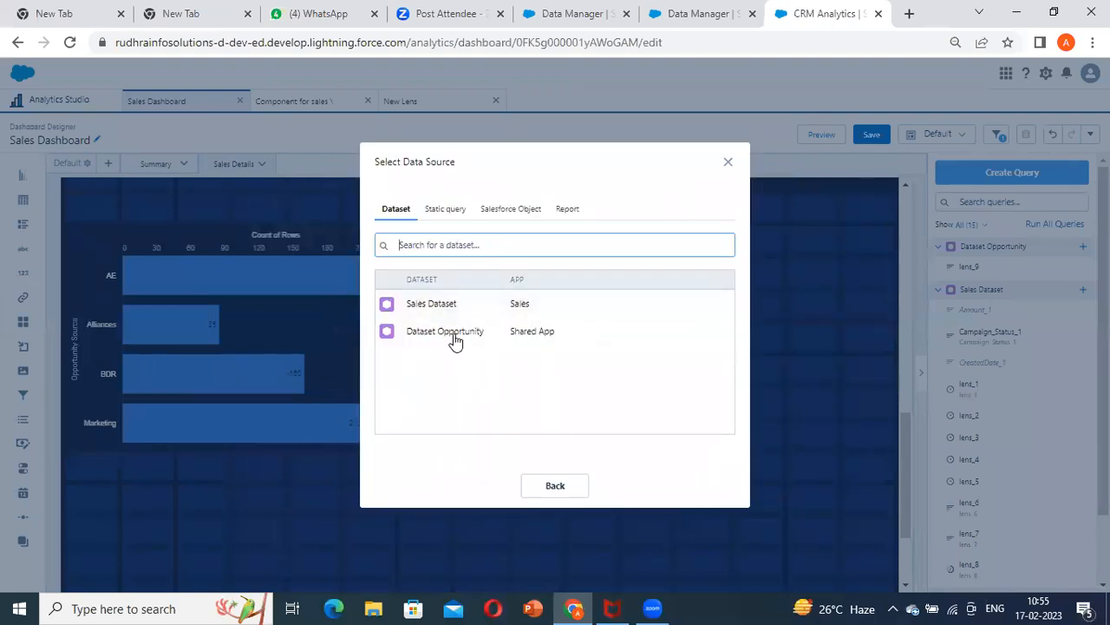
{"action": "left_click", "coordinate": [572, 331]}
{"action": "type", "text": "cour"}
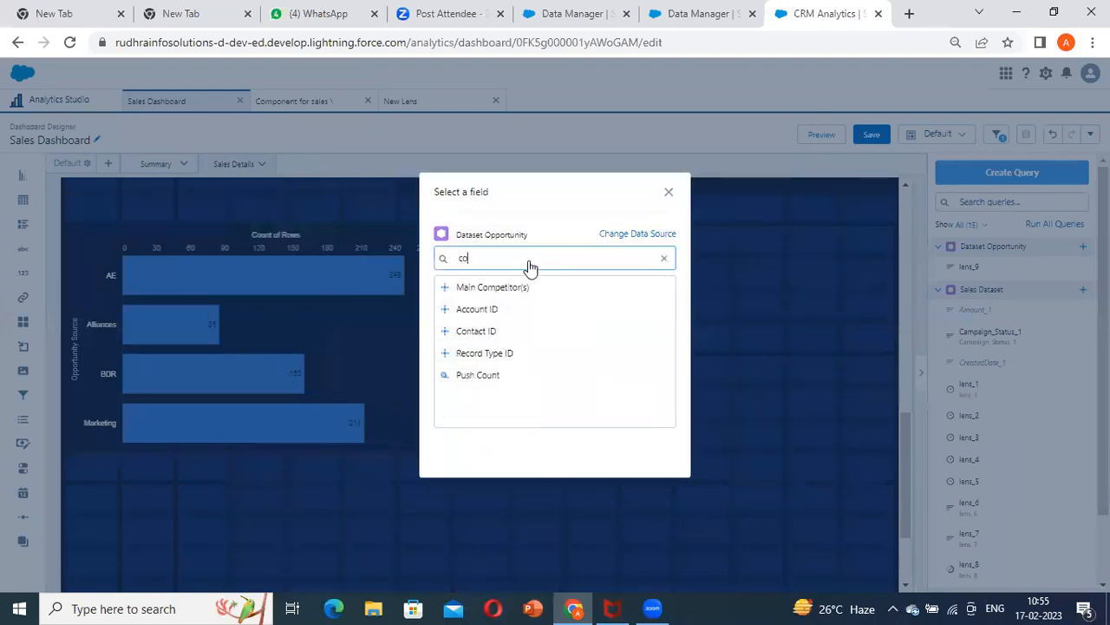
{"action": "key", "text": "BackSpace"}
{"action": "key", "text": "BackSpace"}
{"action": "key", "text": "BackSpace"}
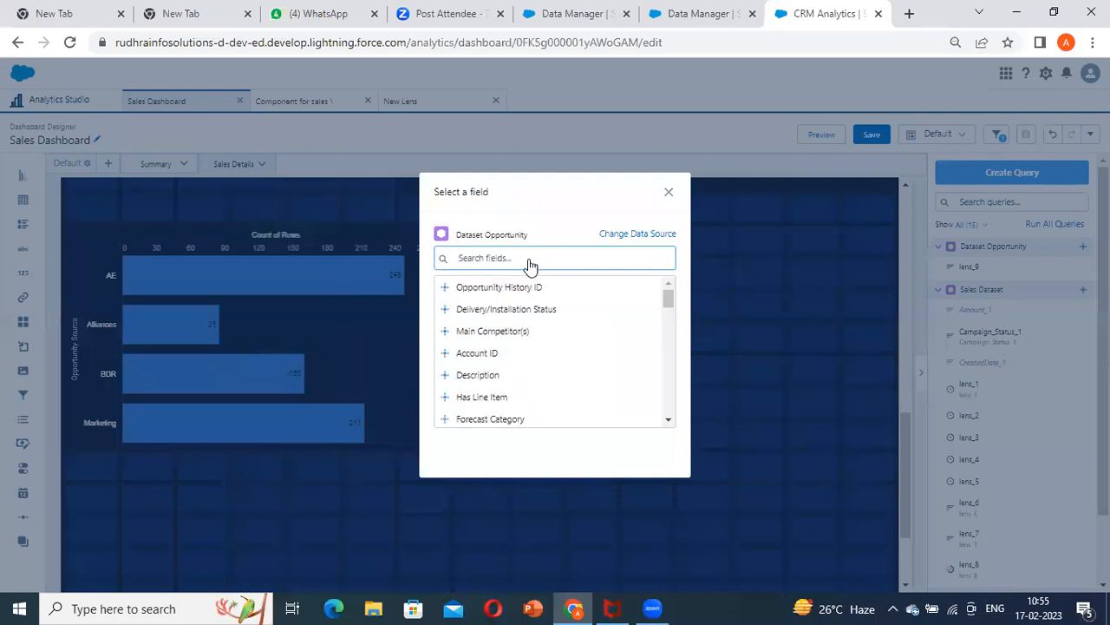
{"action": "scroll", "coordinate": [514, 364], "scroll_direction": "down", "scroll_amount": 10}
{"action": "scroll", "coordinate": [513, 364], "scroll_direction": "up", "scroll_amount": 10}
{"action": "scroll", "coordinate": [550, 321], "scroll_direction": "down", "scroll_amount": 4}
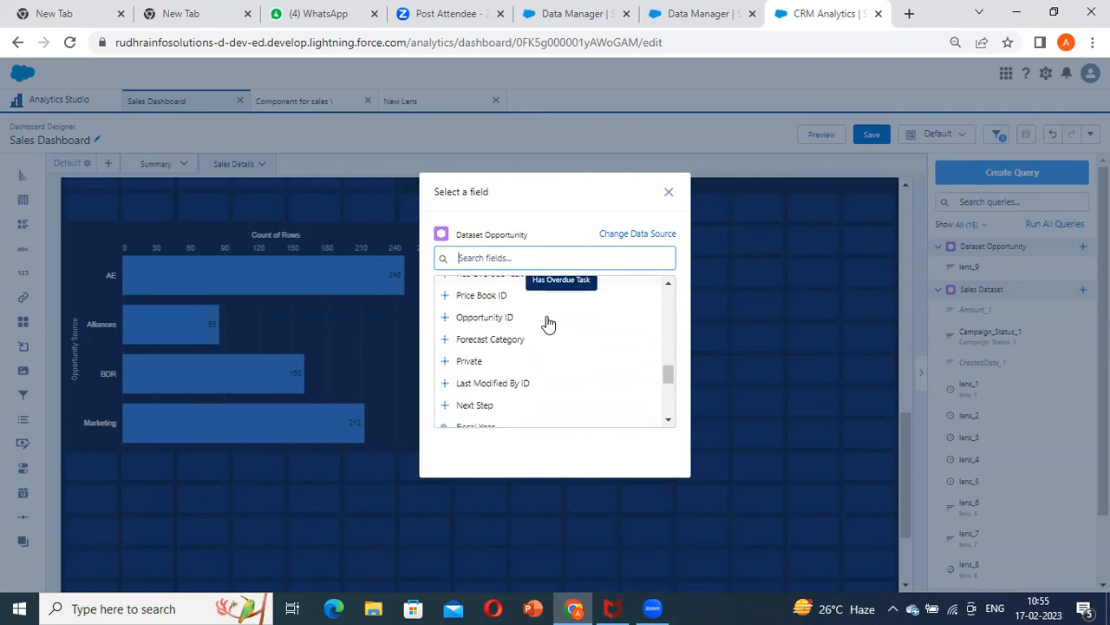
{"action": "scroll", "coordinate": [548, 323], "scroll_direction": "up", "scroll_amount": 2}
Recheck the Sales Dataset and Dataset Opportunity field lists for a matching field, and abandon the connection
{"action": "left_click", "coordinate": [638, 234]}
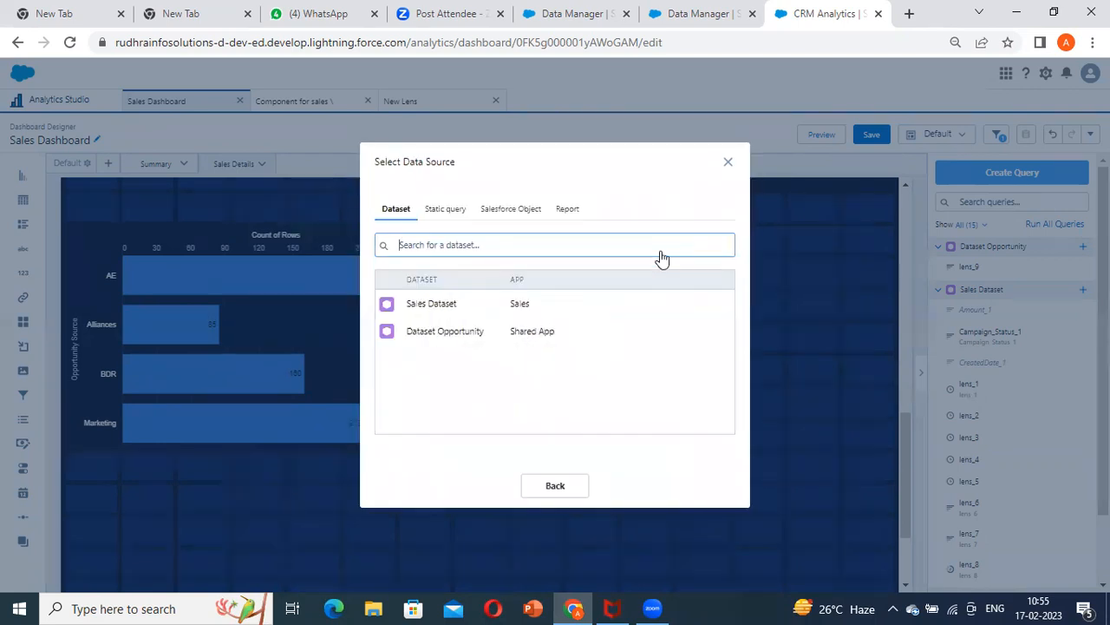
{"action": "left_click", "coordinate": [569, 315]}
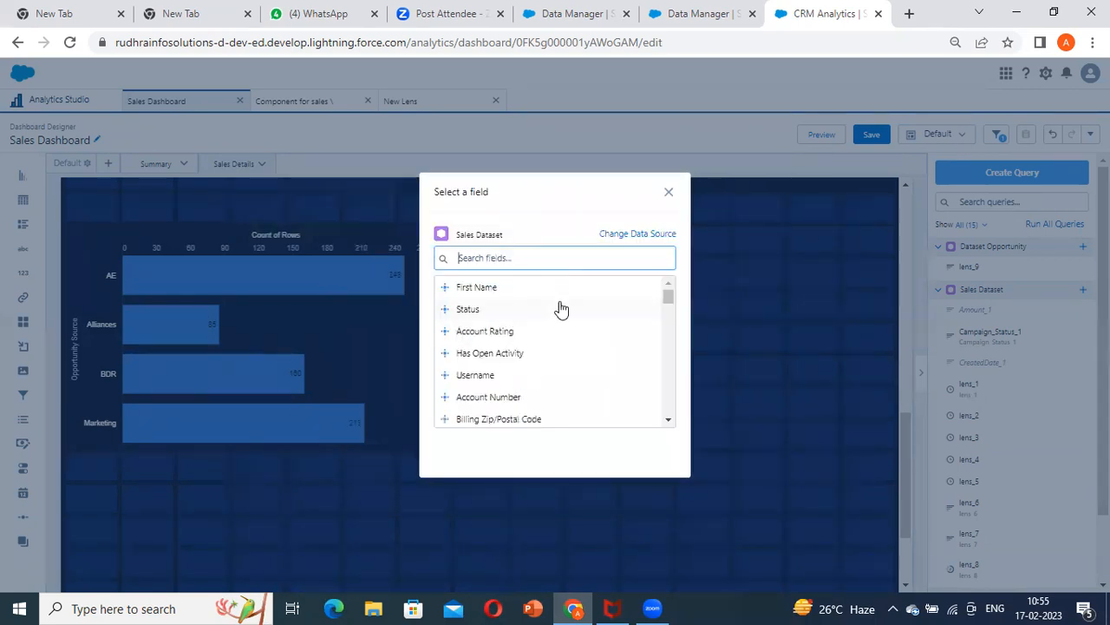
{"action": "left_click", "coordinate": [626, 240]}
{"action": "left_click", "coordinate": [534, 333]}
{"action": "scroll", "coordinate": [534, 346], "scroll_direction": "down", "scroll_amount": 2}
{"action": "scroll", "coordinate": [534, 346], "scroll_direction": "down", "scroll_amount": 8}
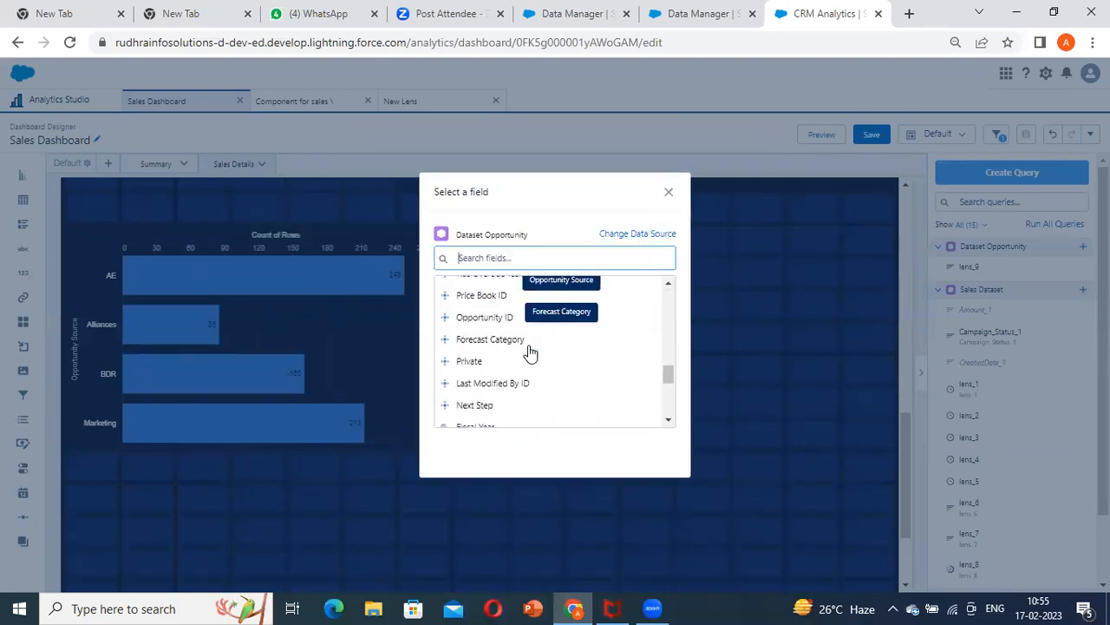
{"action": "scroll", "coordinate": [531, 352], "scroll_direction": "up", "scroll_amount": 10}
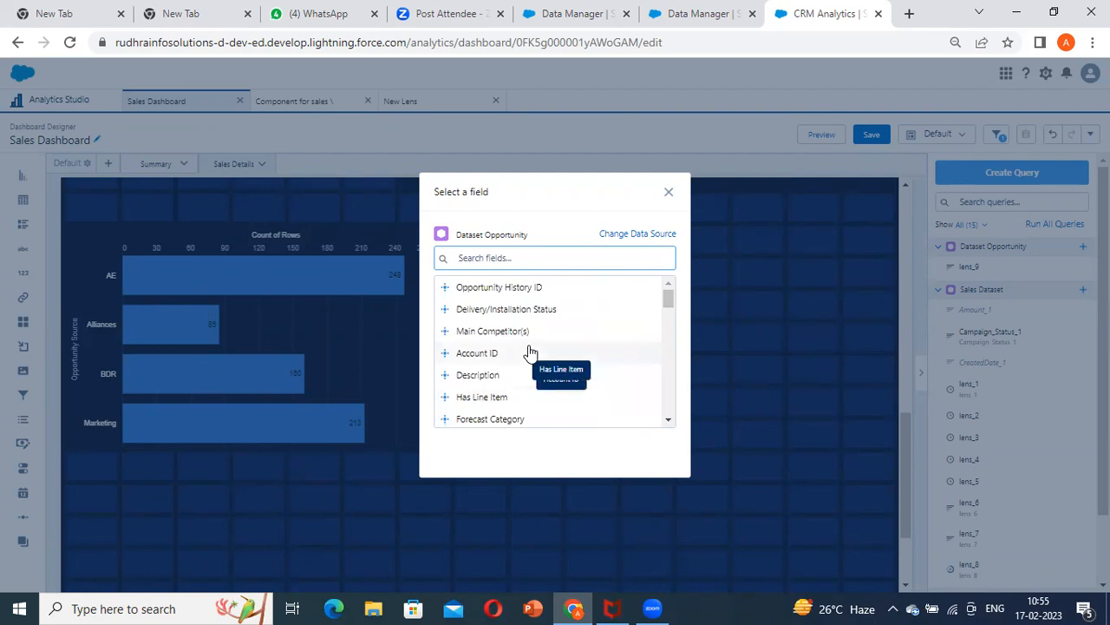
{"action": "left_click", "coordinate": [667, 193]}
Examine the dashboard's Sum of Amount and Source filters and the Opportunity Source chart for a field both datasets share
{"action": "scroll", "coordinate": [299, 363], "scroll_direction": "up", "scroll_amount": 8}
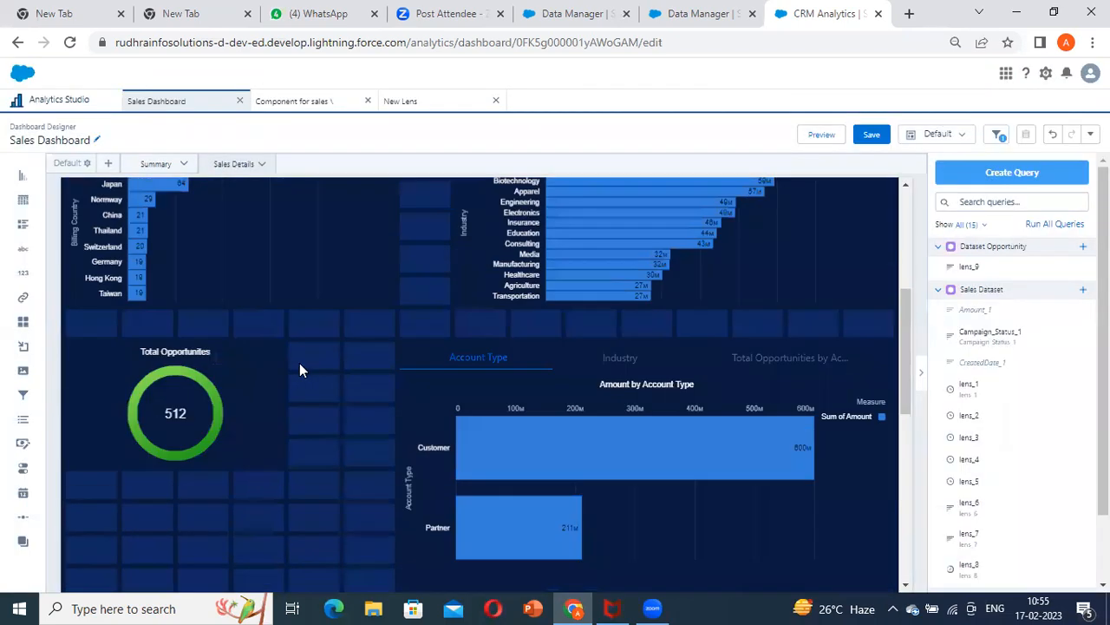
{"action": "left_click", "coordinate": [737, 317]}
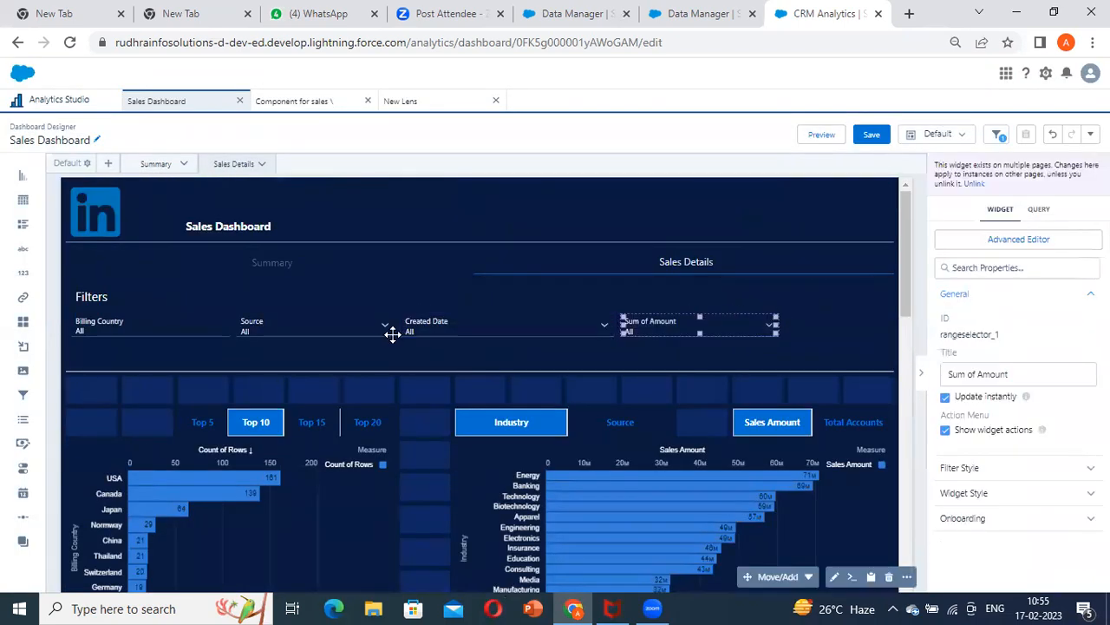
{"action": "left_click", "coordinate": [324, 335]}
{"action": "scroll", "coordinate": [703, 293], "scroll_direction": "down", "scroll_amount": 10}
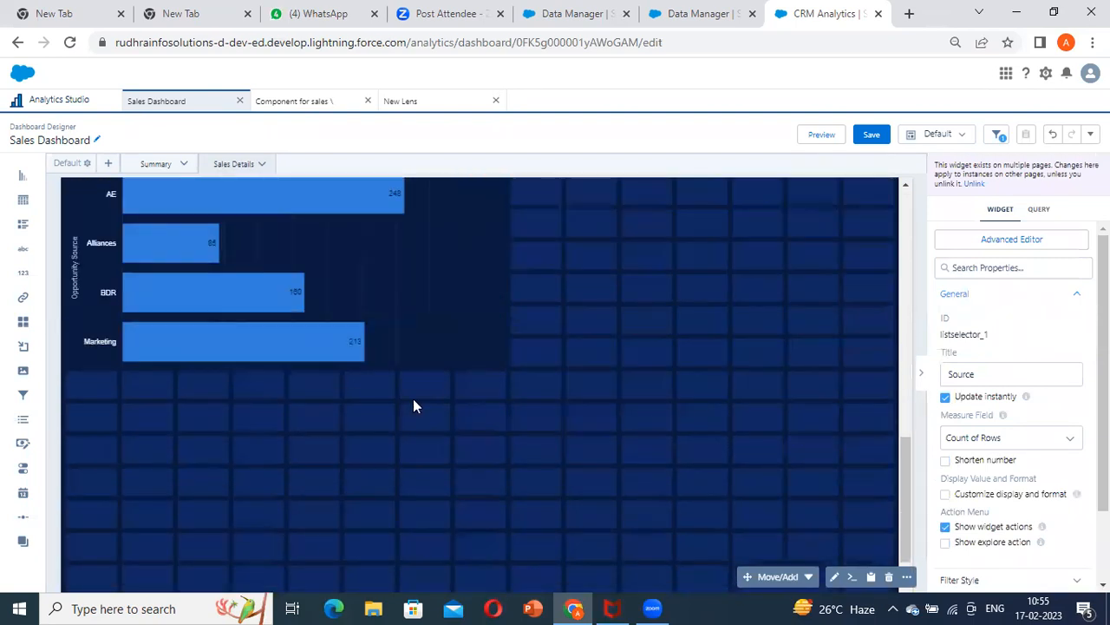
{"action": "left_click", "coordinate": [375, 332]}
{"action": "scroll", "coordinate": [836, 320], "scroll_direction": "up", "scroll_amount": 3}
{"action": "scroll", "coordinate": [835, 320], "scroll_direction": "up", "scroll_amount": 1}
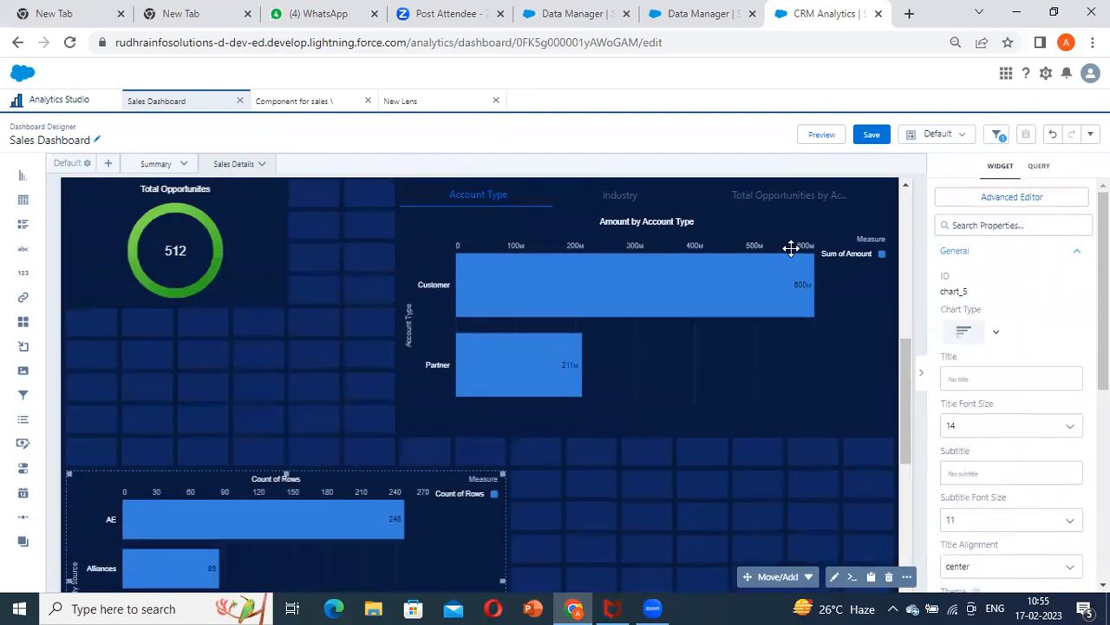
{"action": "scroll", "coordinate": [791, 248], "scroll_direction": "up", "scroll_amount": 10}
Start a new data source connection with Opportunity Source from Sales Dataset as its first data source
{"action": "left_click", "coordinate": [1090, 134]}
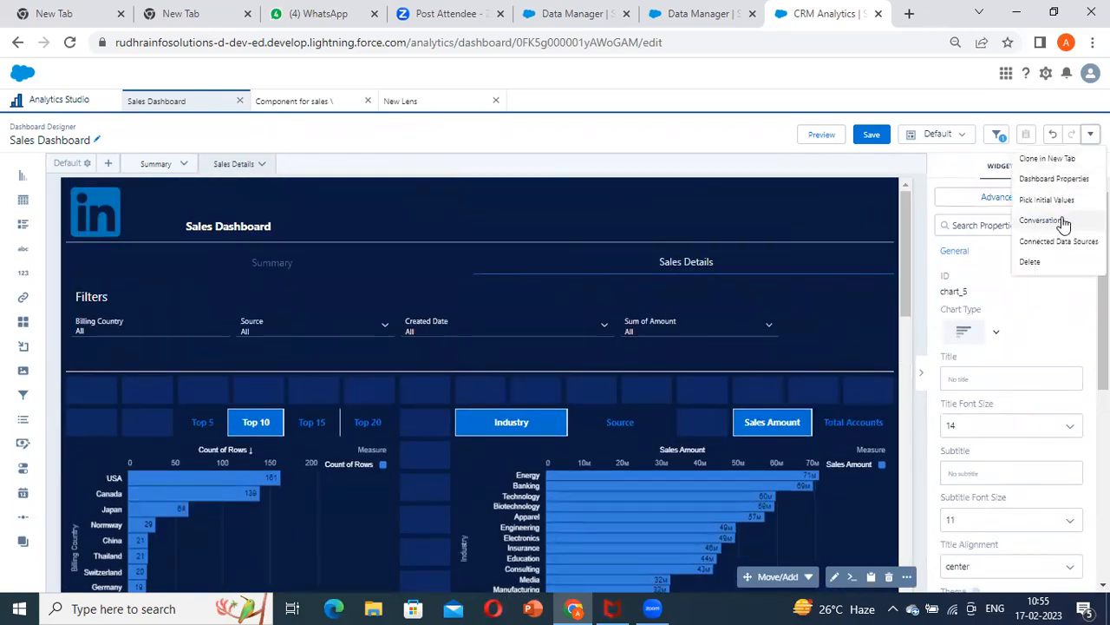
{"action": "left_click", "coordinate": [1071, 241]}
{"action": "left_click", "coordinate": [582, 469]}
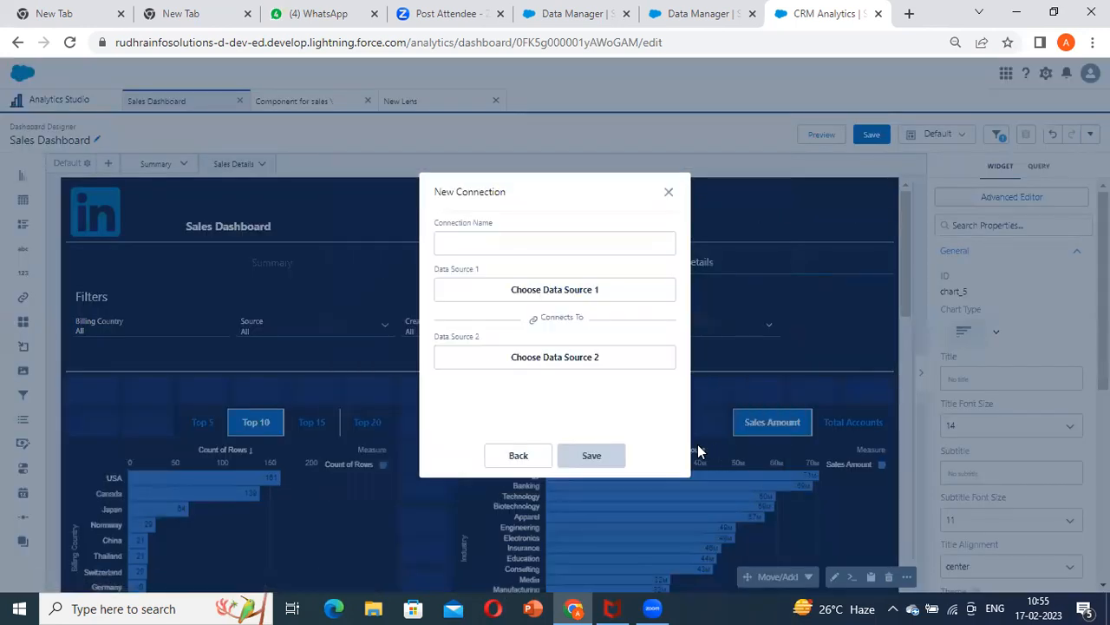
{"action": "left_click", "coordinate": [565, 288]}
{"action": "left_click", "coordinate": [530, 308]}
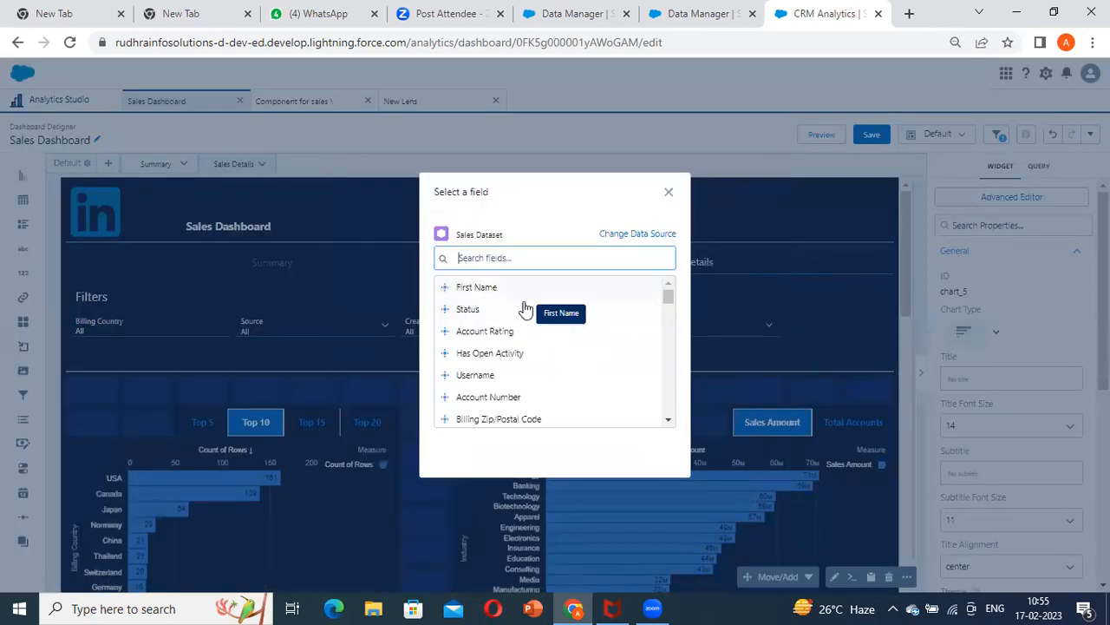
{"action": "type", "text": "sou"}
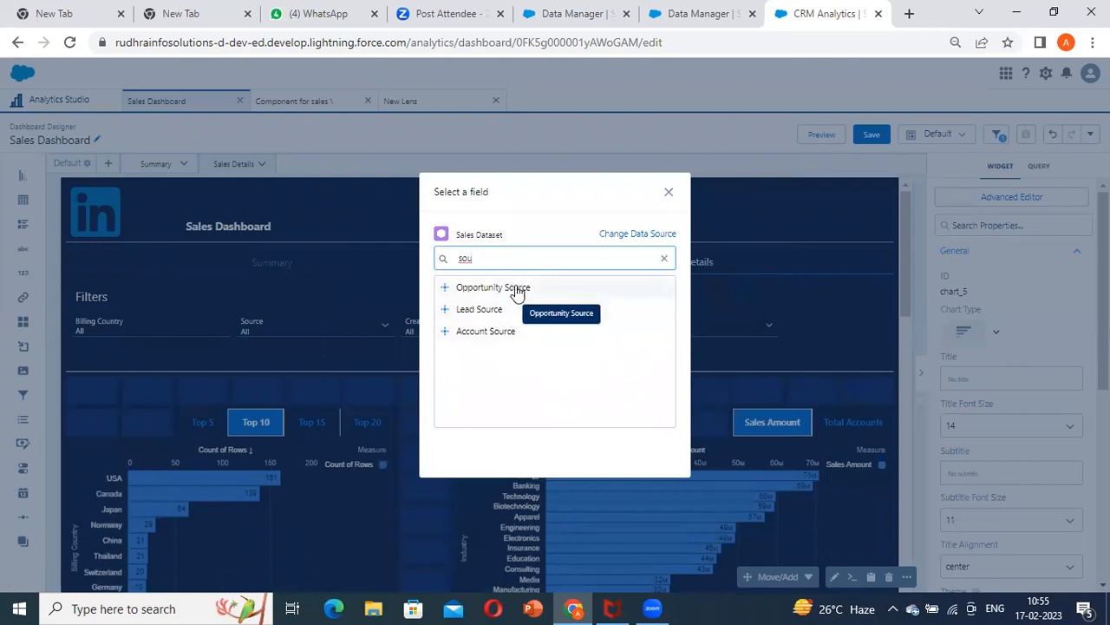
{"action": "left_click", "coordinate": [517, 289]}
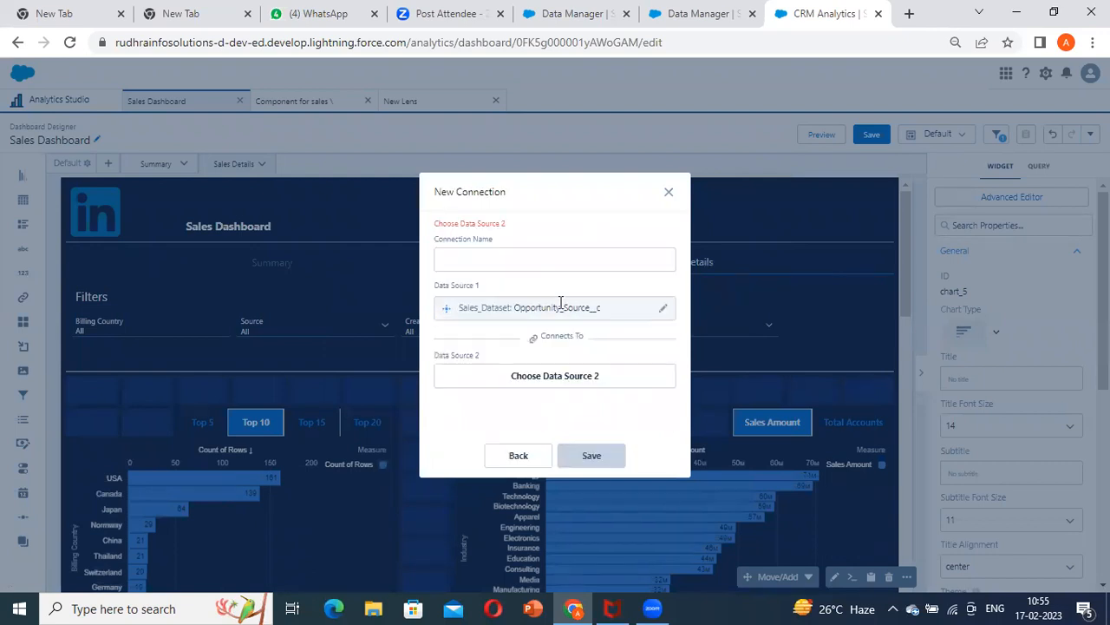
Choose the Opportunity Source field from Dataset Opportunity as the connection's second data source
{"action": "left_click", "coordinate": [567, 378]}
{"action": "left_click", "coordinate": [451, 345]}
{"action": "type", "text": "sour"}
{"action": "left_click", "coordinate": [526, 314]}
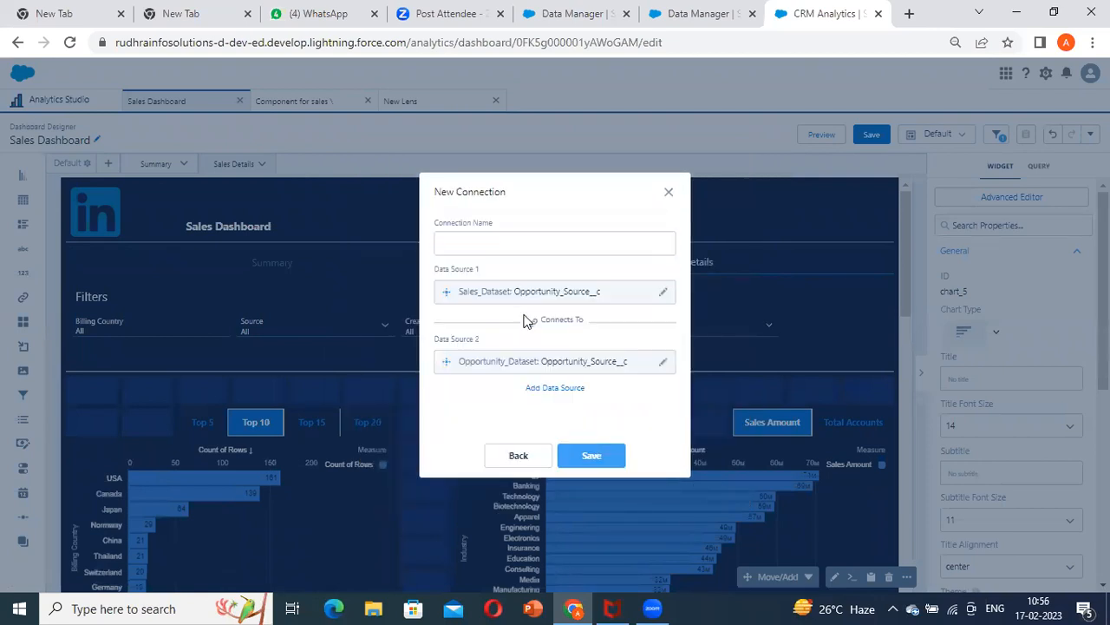
Name the connection Opportunity, save it and close the data source connections
{"action": "left_click", "coordinate": [503, 241]}
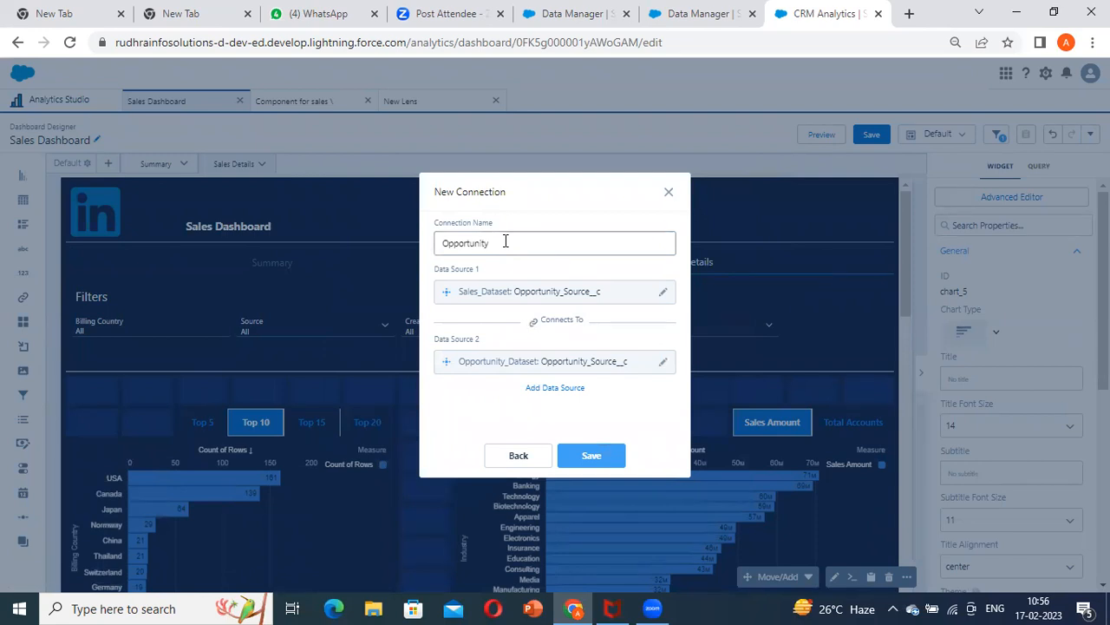
{"action": "left_click", "coordinate": [588, 457]}
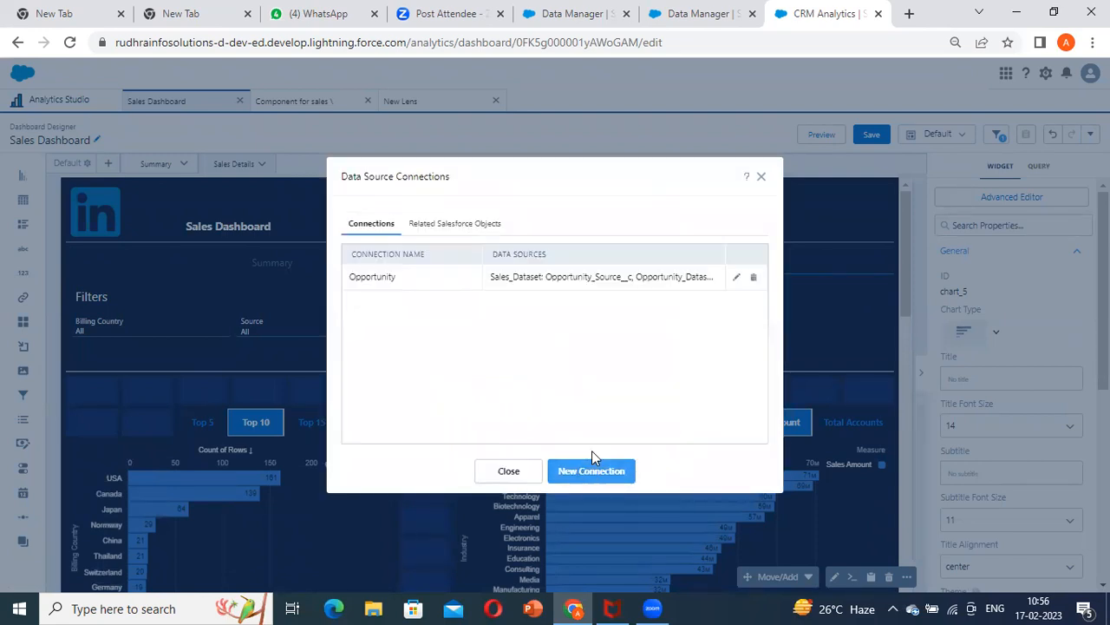
{"action": "left_click", "coordinate": [506, 471]}
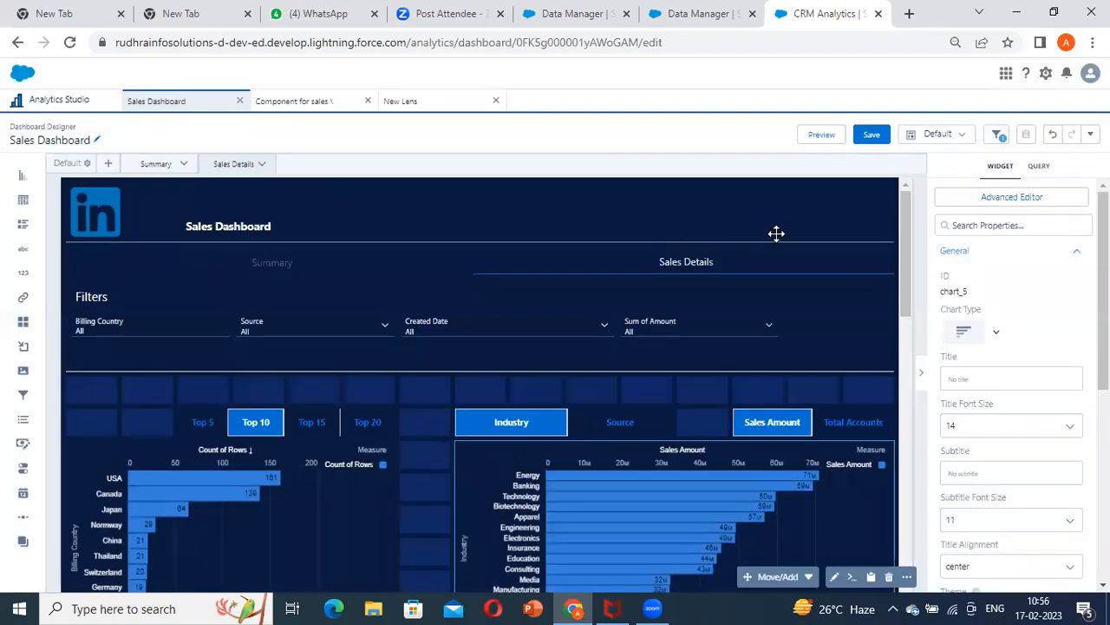
Preview the dashboard and set its Billing Country filter to Belgium
{"action": "left_click", "coordinate": [807, 139]}
{"action": "scroll", "coordinate": [109, 318], "scroll_direction": "down", "scroll_amount": 7}
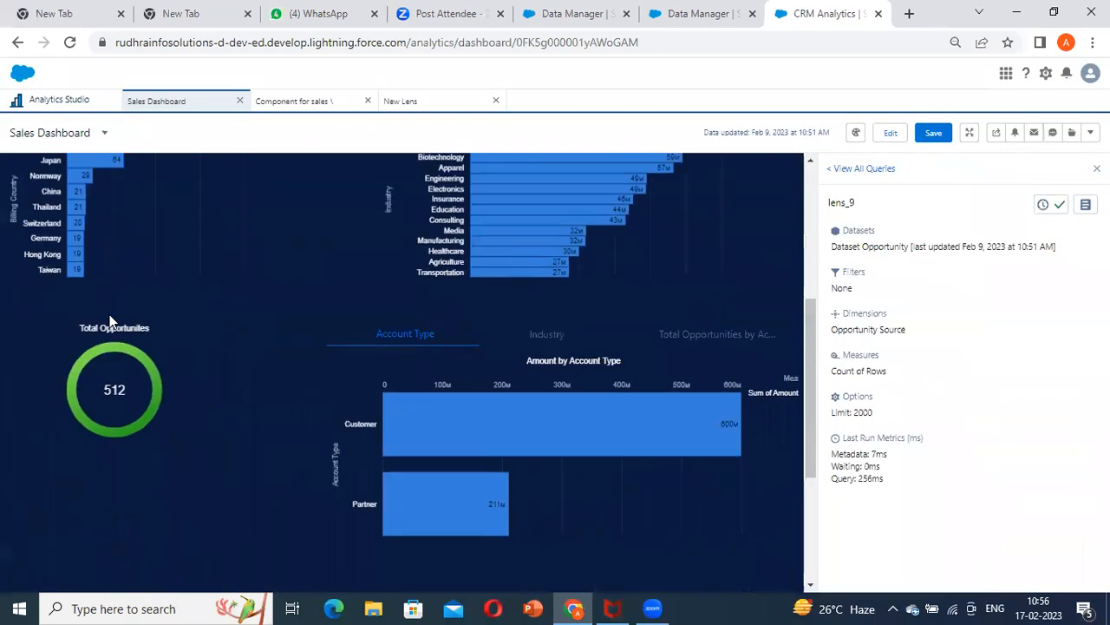
{"action": "scroll", "coordinate": [152, 236], "scroll_direction": "up", "scroll_amount": 6}
{"action": "scroll", "coordinate": [152, 236], "scroll_direction": "up", "scroll_amount": 2}
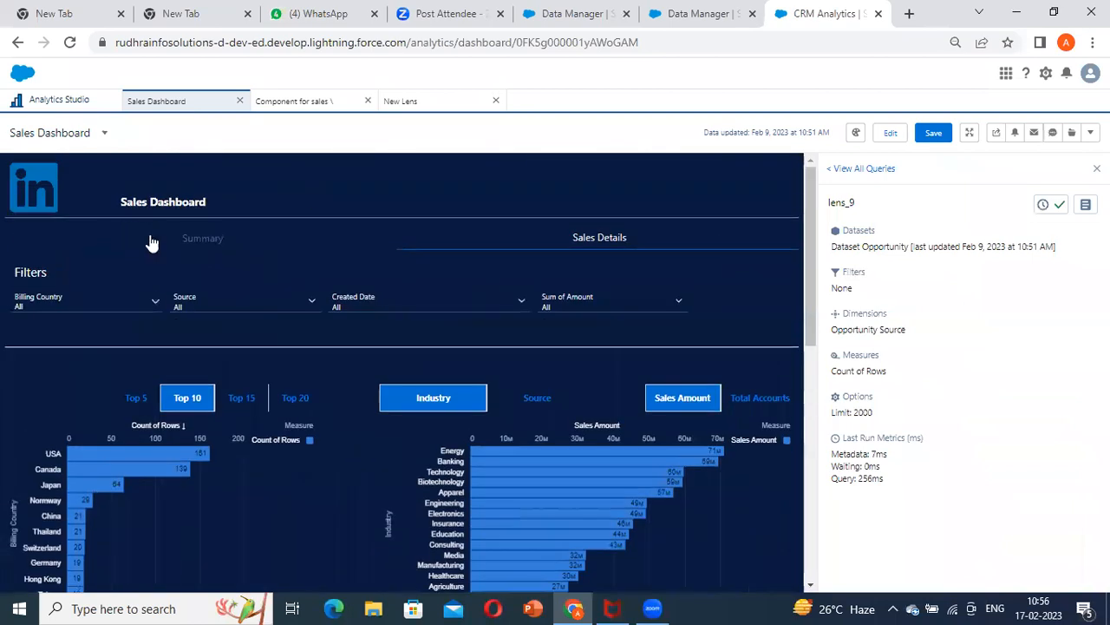
{"action": "left_click", "coordinate": [46, 306]}
{"action": "left_click", "coordinate": [61, 478]}
{"action": "left_click", "coordinate": [163, 555]}
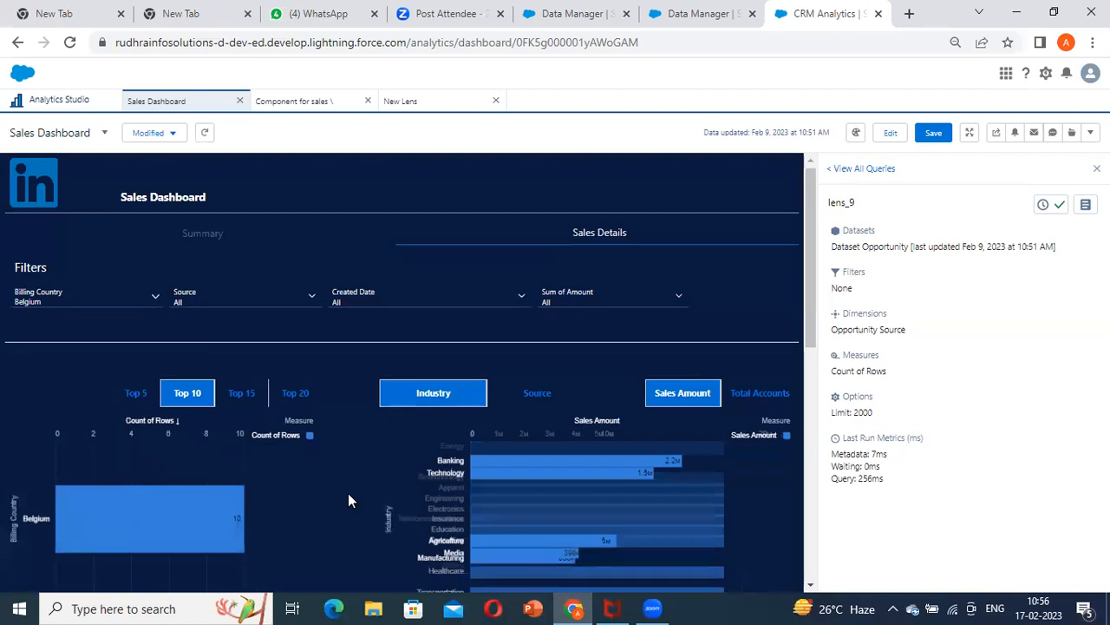
Compare the Opportunity Source chart with the other Sales Details charts under the Belgium filter
{"action": "scroll", "coordinate": [345, 507], "scroll_direction": "down", "scroll_amount": 6}
{"action": "scroll", "coordinate": [512, 437], "scroll_direction": "up", "scroll_amount": 3}
{"action": "scroll", "coordinate": [324, 452], "scroll_direction": "down", "scroll_amount": 10}
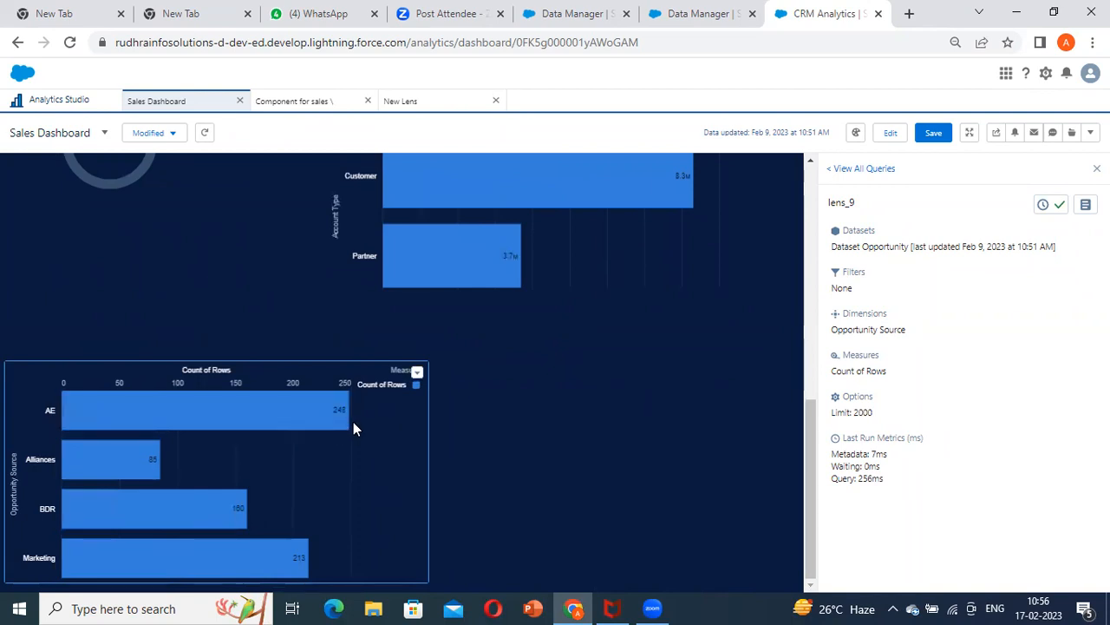
{"action": "scroll", "coordinate": [262, 390], "scroll_direction": "up", "scroll_amount": 10}
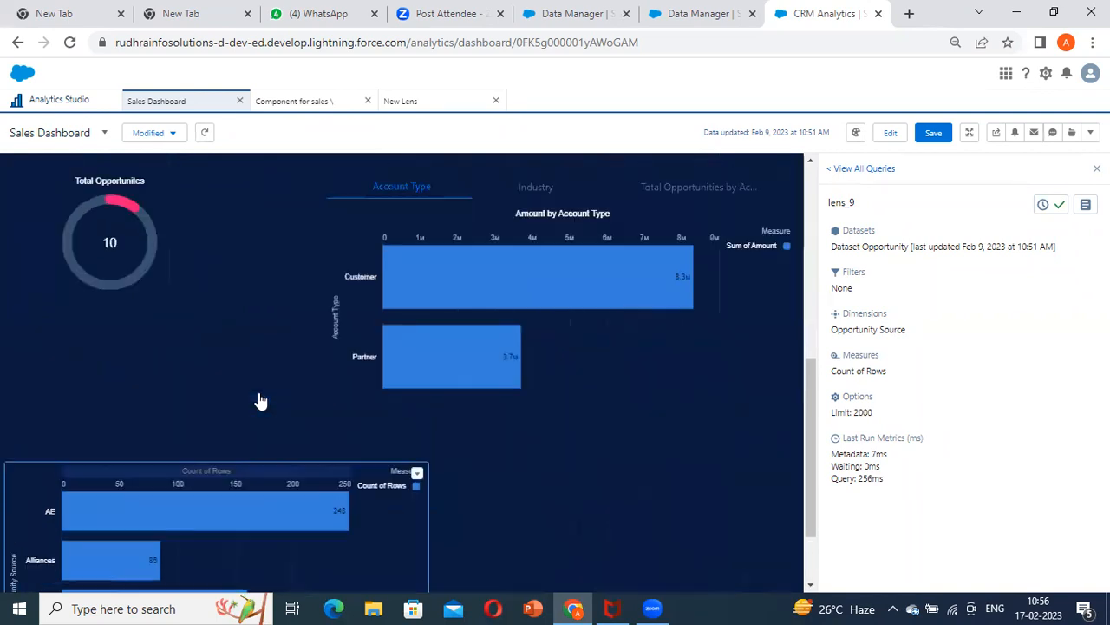
Set the Source filter to BDR and check its effect on the Opportunity Source chart
{"action": "left_click", "coordinate": [217, 310]}
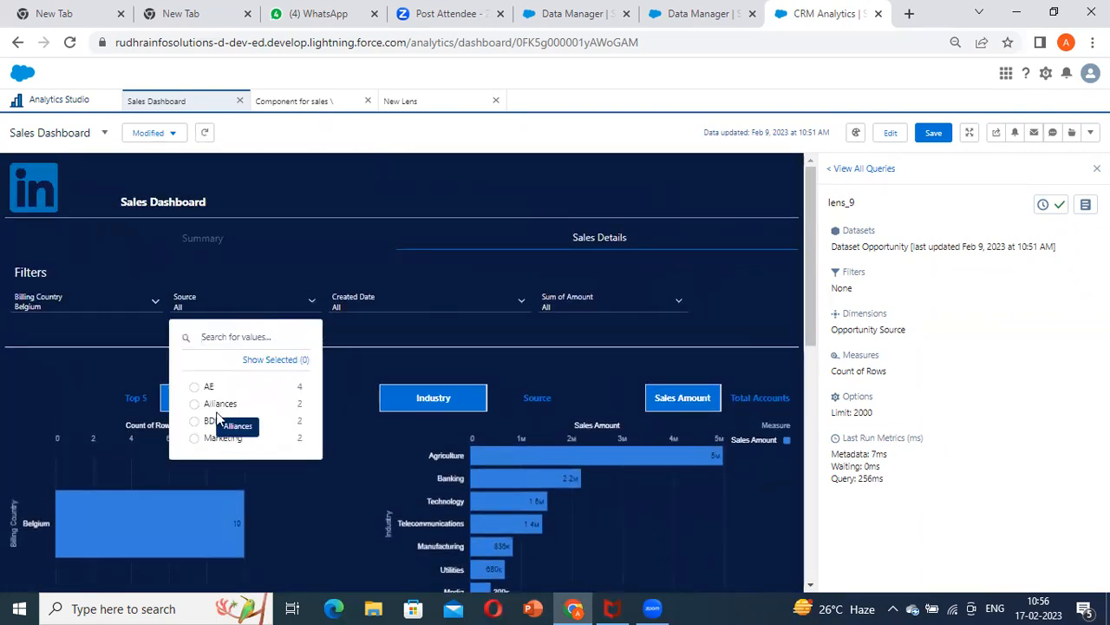
{"action": "left_click", "coordinate": [321, 422]}
{"action": "scroll", "coordinate": [374, 402], "scroll_direction": "down", "scroll_amount": 8}
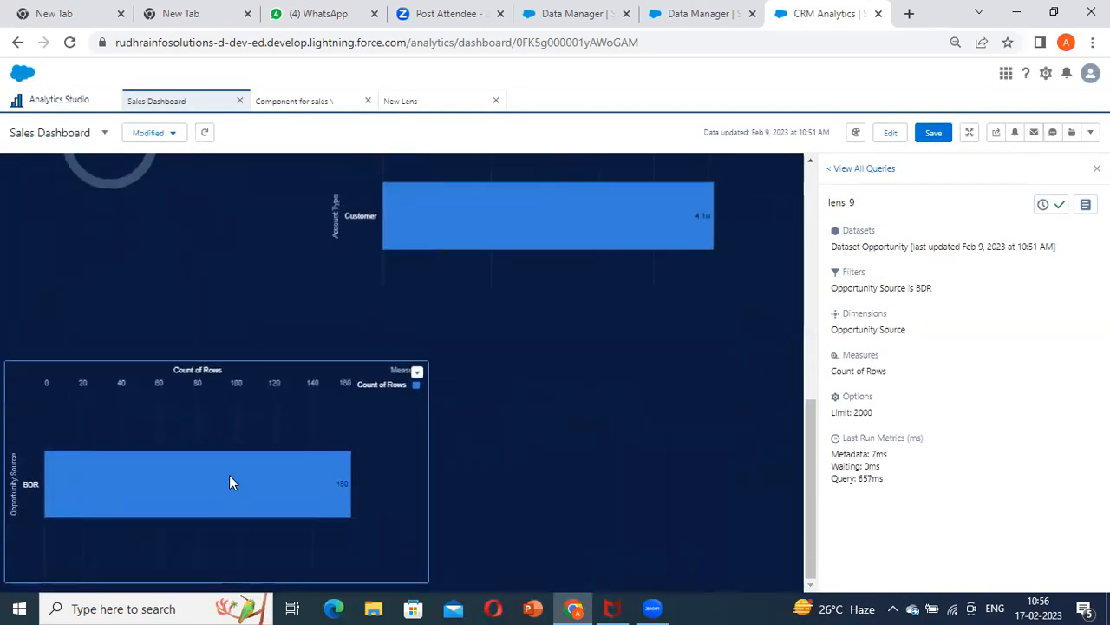
{"action": "scroll", "coordinate": [325, 422], "scroll_direction": "up", "scroll_amount": 10}
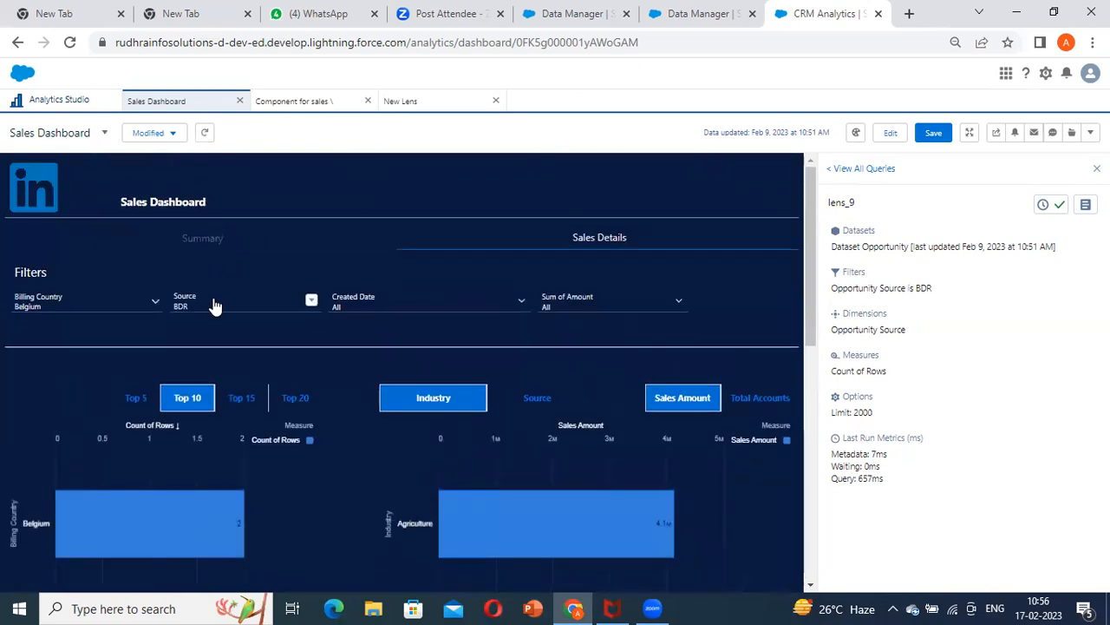
{"action": "scroll", "coordinate": [213, 368], "scroll_direction": "down", "scroll_amount": 8}
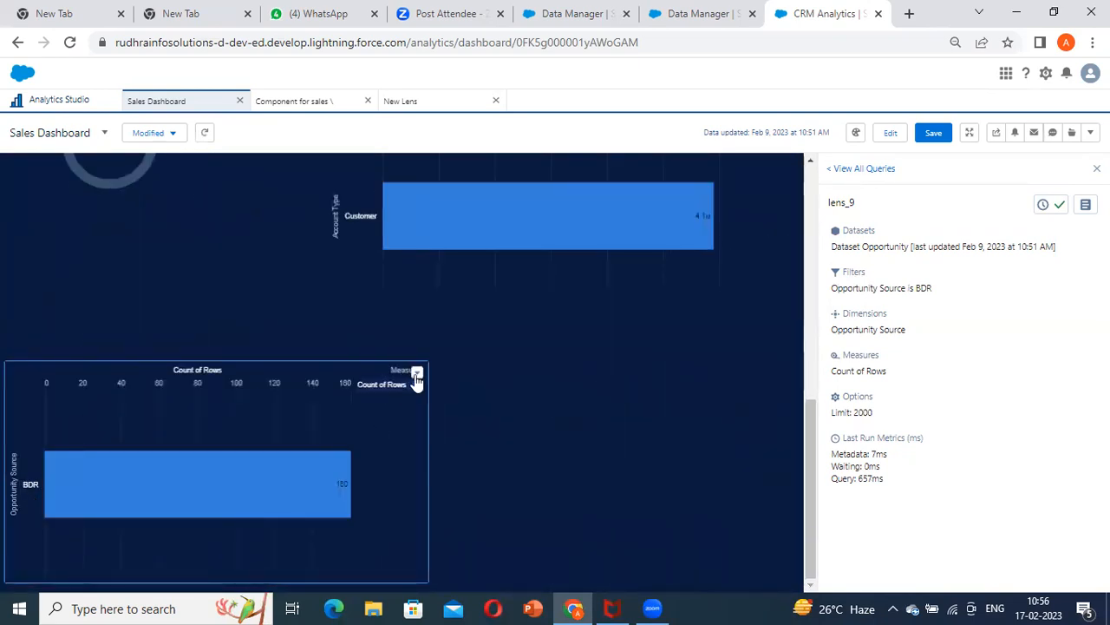
Open the Opportunity Source chart's query details and examine the final query for the Source filter
{"action": "left_click", "coordinate": [416, 378]}
{"action": "left_click", "coordinate": [379, 498]}
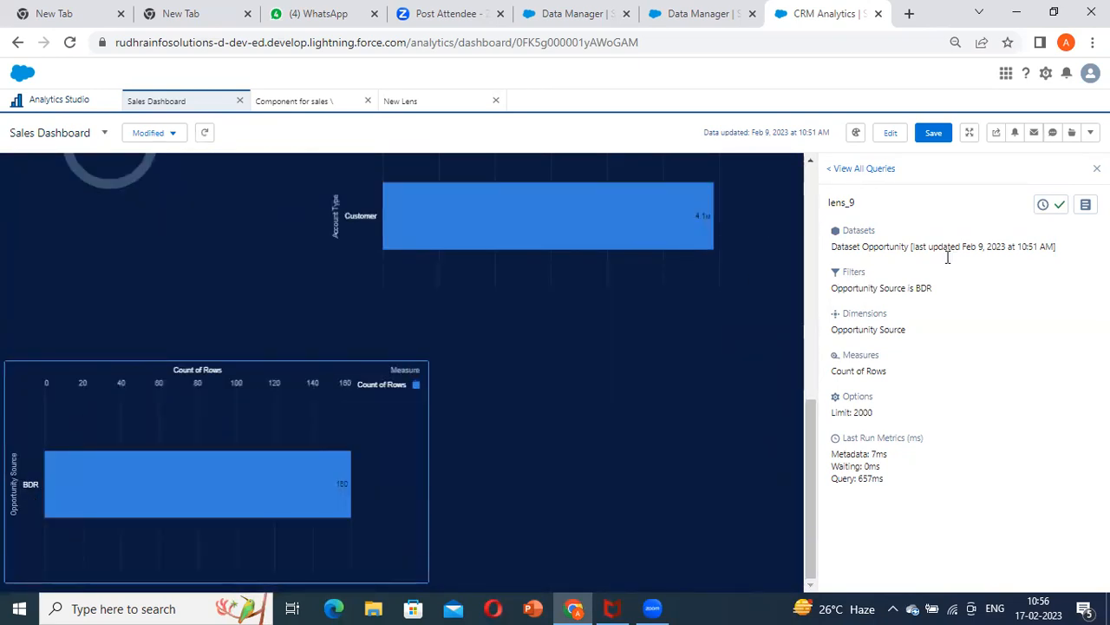
{"action": "left_click", "coordinate": [1084, 206]}
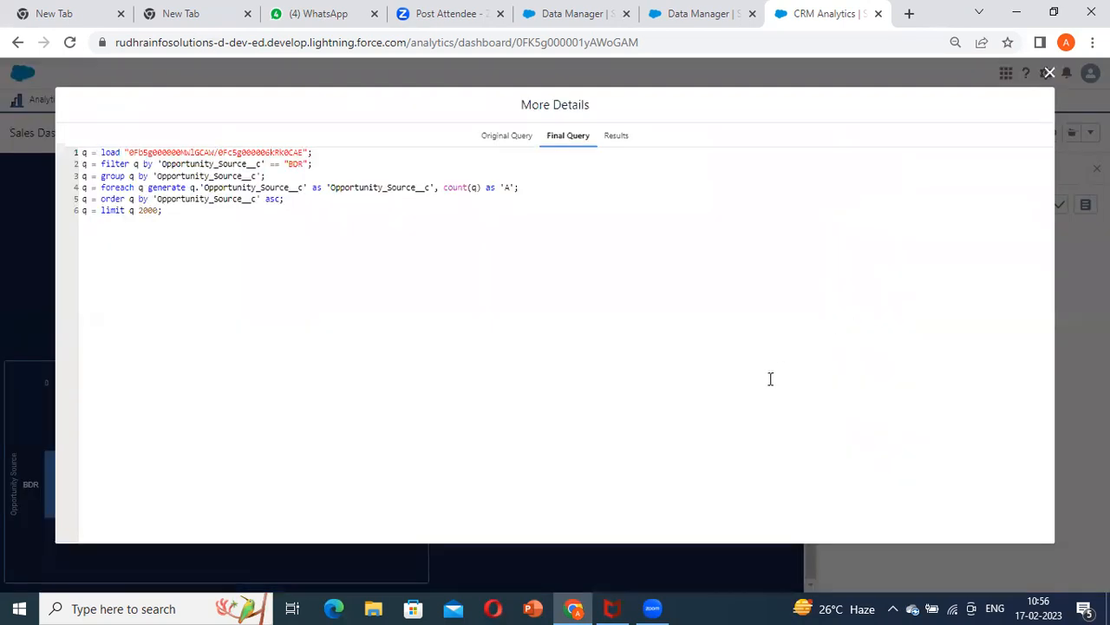
Close the query details, return the dashboard to editing, and select the Created Date filter
{"action": "left_click", "coordinate": [715, 560]}
{"action": "scroll", "coordinate": [514, 363], "scroll_direction": "up", "scroll_amount": 10}
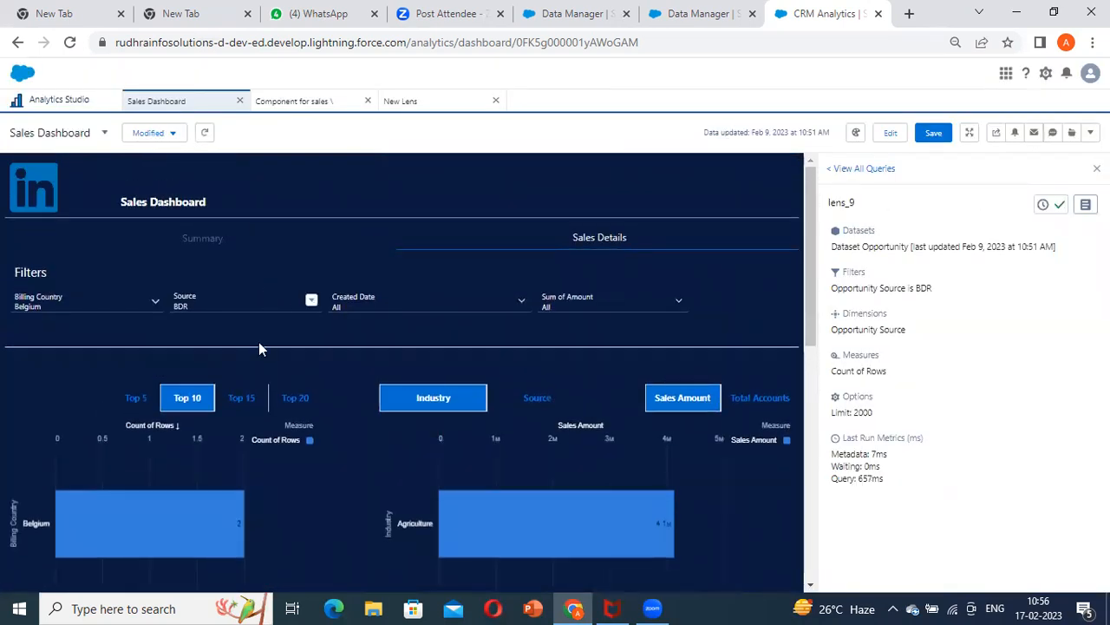
{"action": "scroll", "coordinate": [483, 322], "scroll_direction": "down", "scroll_amount": 10}
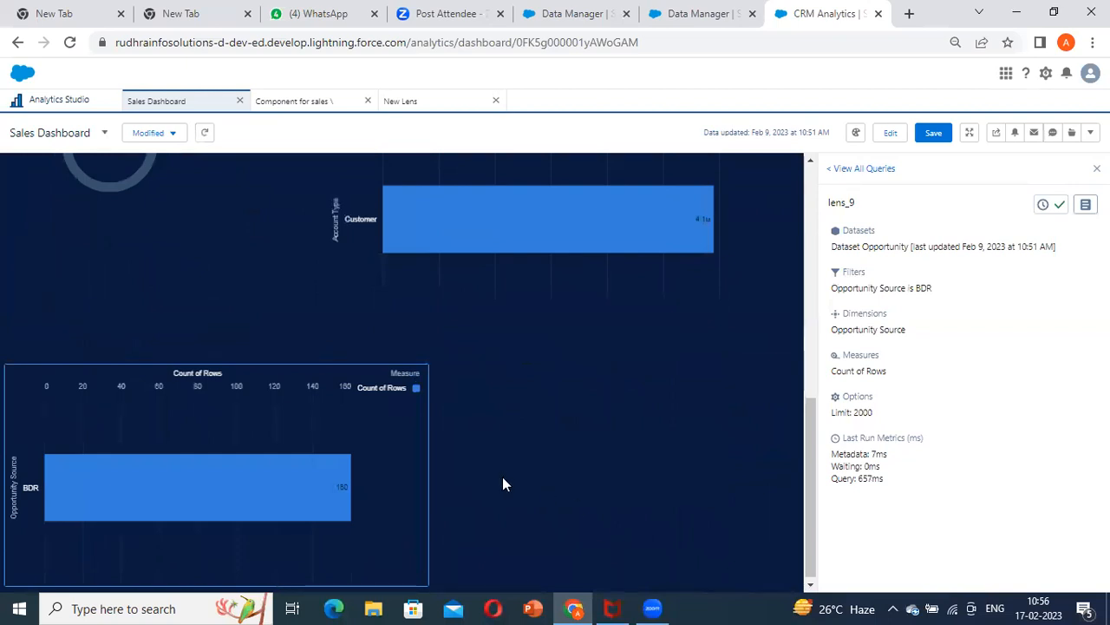
{"action": "left_click", "coordinate": [888, 134]}
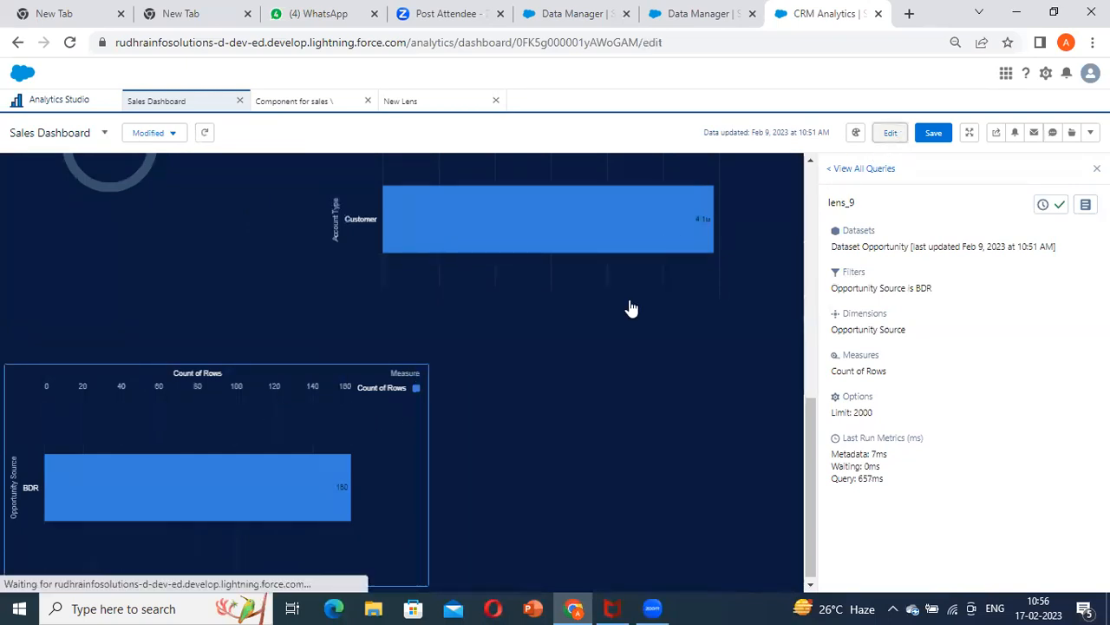
{"action": "scroll", "coordinate": [486, 343], "scroll_direction": "up", "scroll_amount": 10}
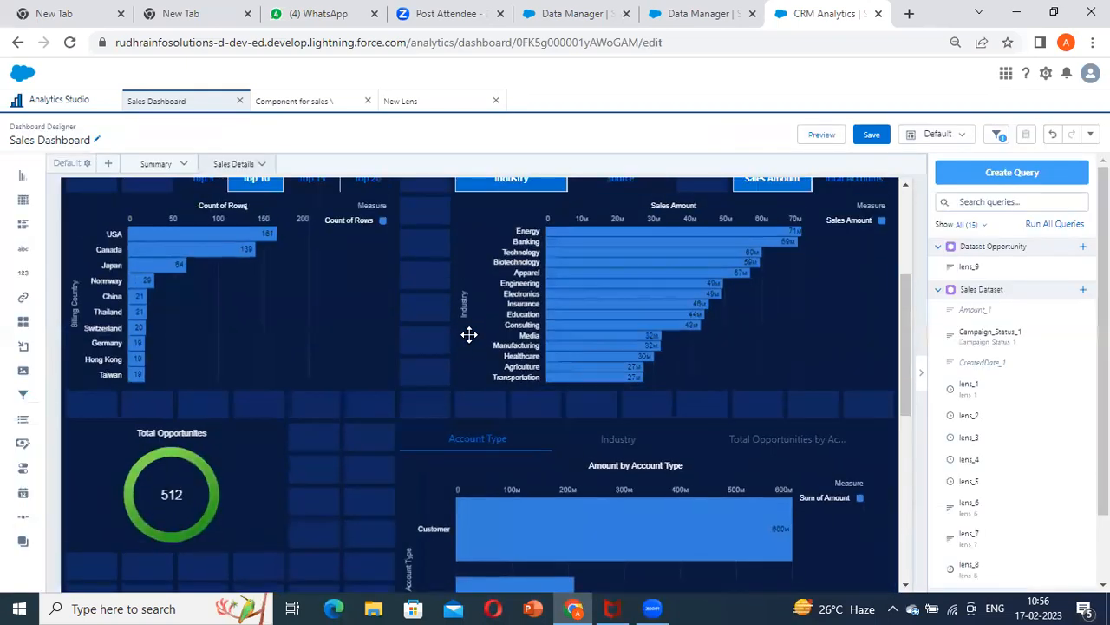
{"action": "left_click", "coordinate": [459, 320]}
{"action": "left_click", "coordinate": [683, 324]}
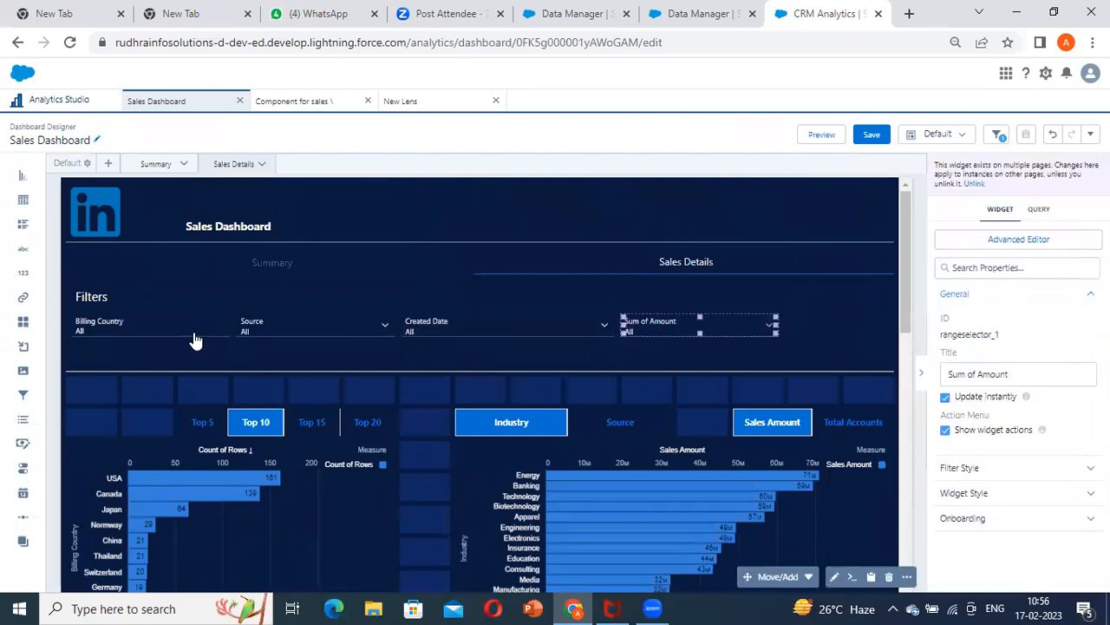
{"action": "left_click", "coordinate": [148, 334]}
{"action": "left_click", "coordinate": [474, 320]}
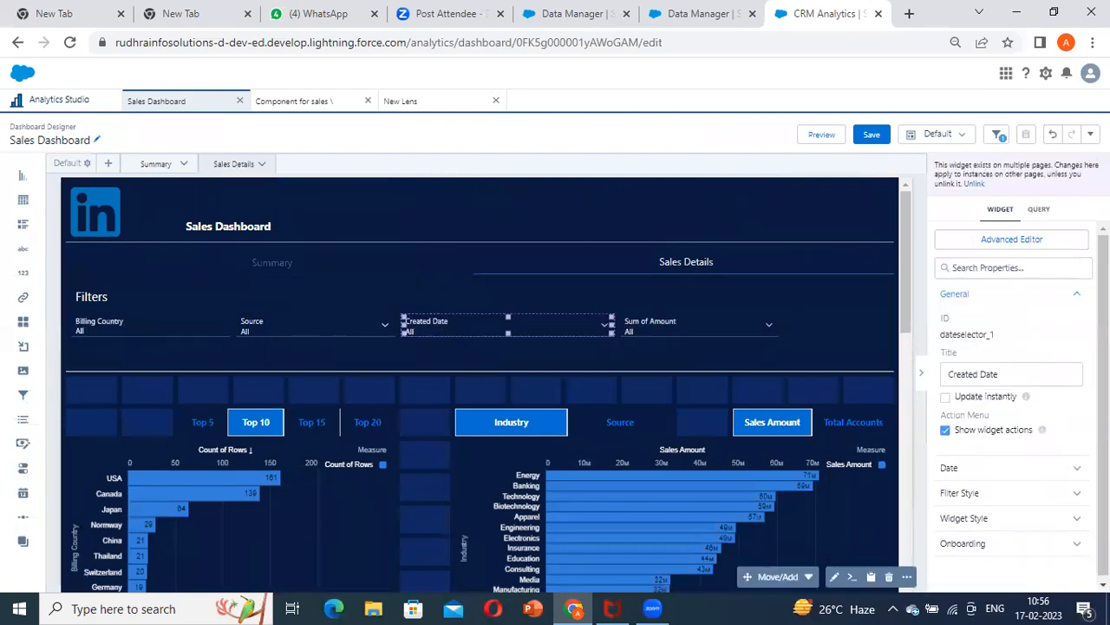
Review the data sources and fields of the existing Opportunity data source connection
{"action": "left_click", "coordinate": [1090, 134]}
{"action": "left_click", "coordinate": [1066, 245]}
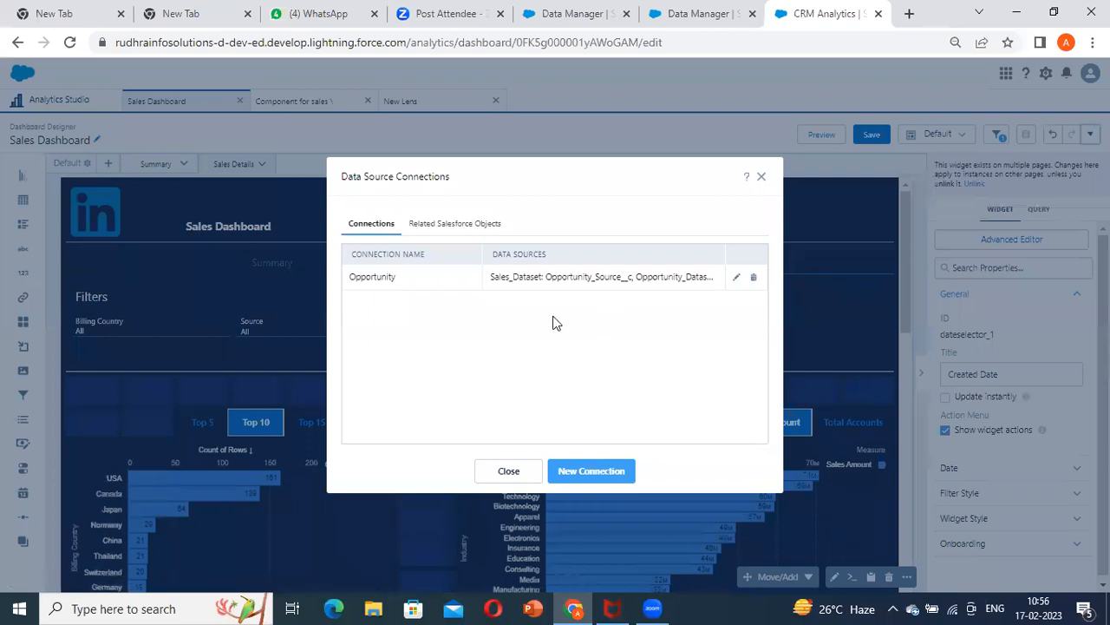
{"action": "left_click", "coordinate": [736, 277]}
{"action": "left_click", "coordinate": [539, 389]}
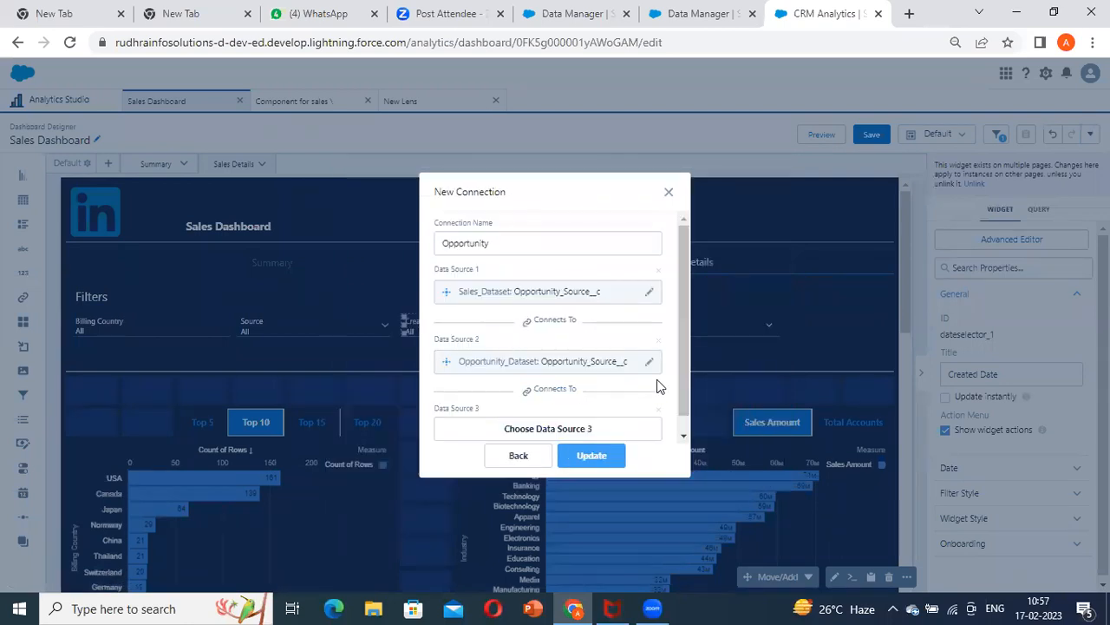
{"action": "left_click", "coordinate": [530, 459]}
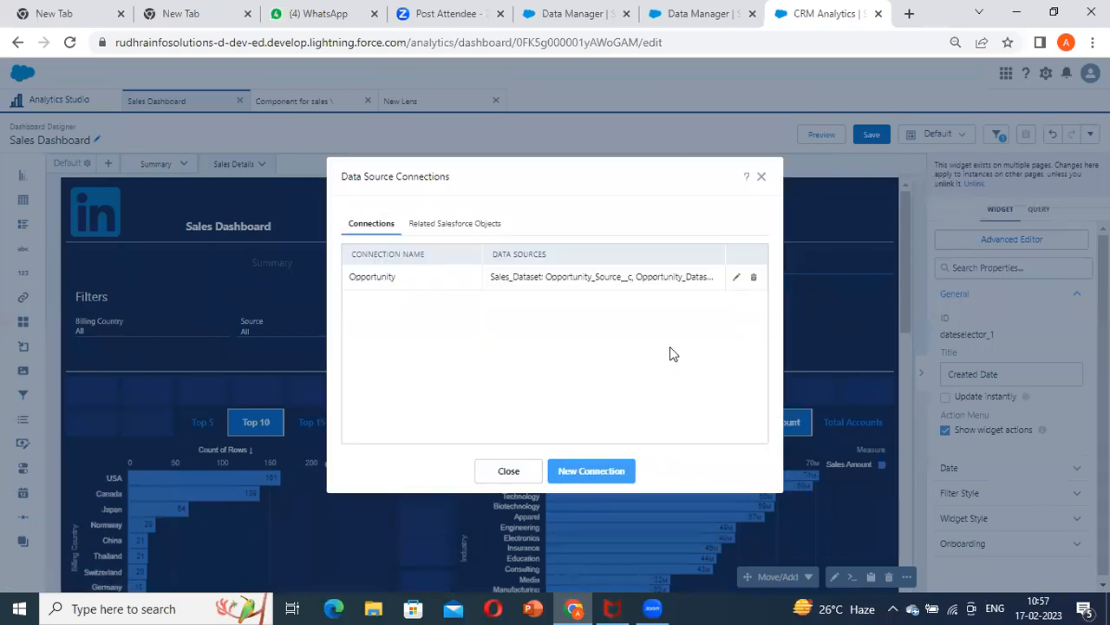
Start a new data source connection named "Created date" with Sales Dataset's Created Date field as the first source
{"action": "left_click", "coordinate": [613, 485]}
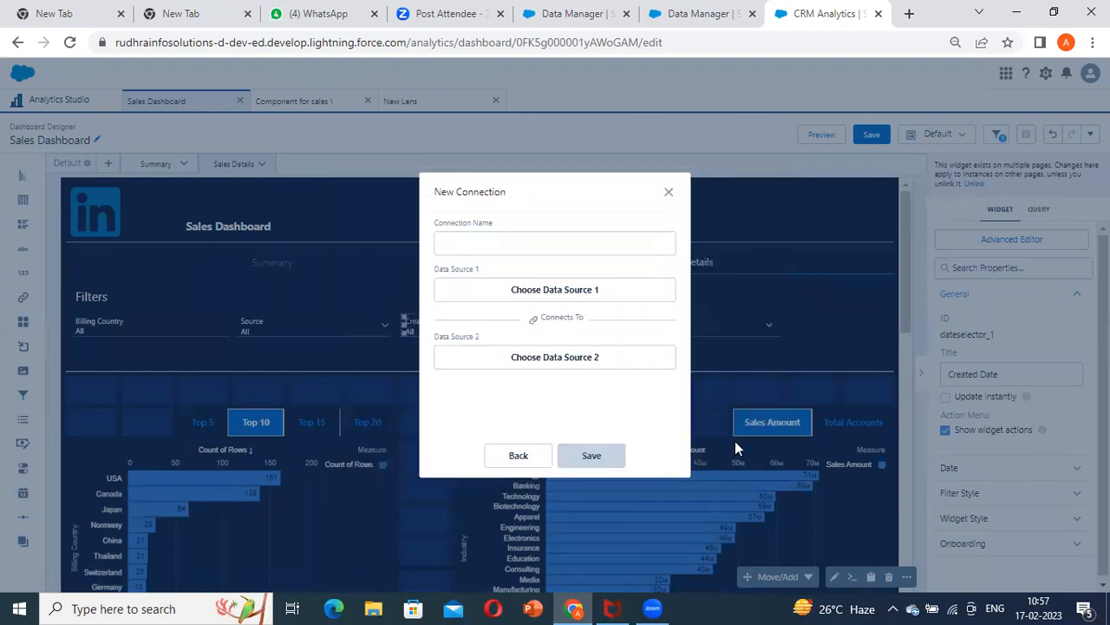
{"action": "left_click", "coordinate": [535, 243]}
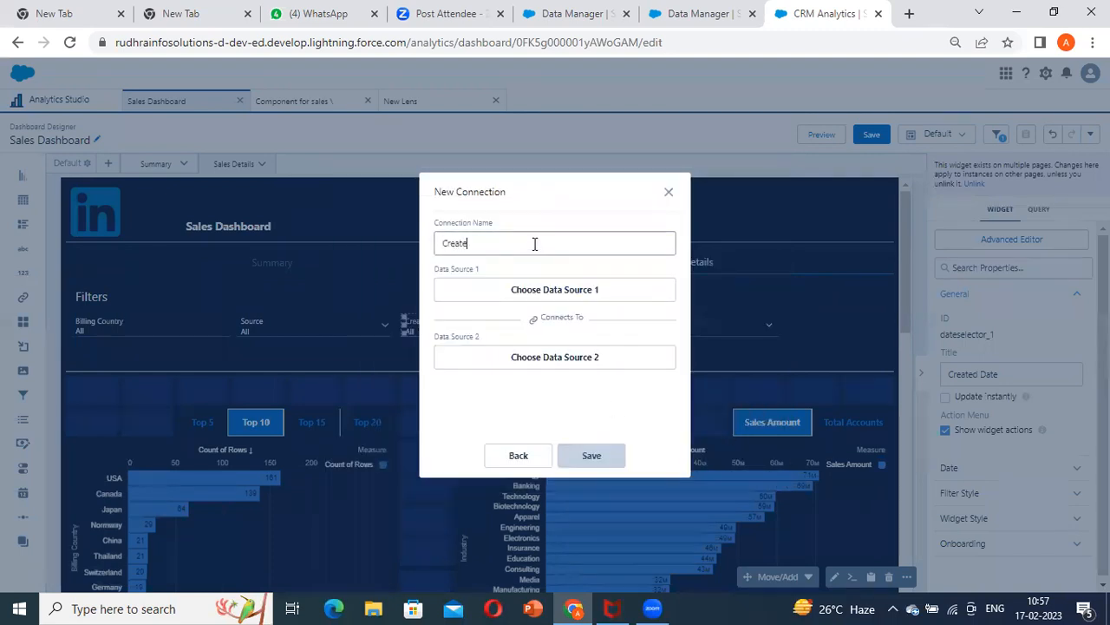
{"action": "left_click", "coordinate": [536, 295]}
{"action": "left_click", "coordinate": [453, 299]}
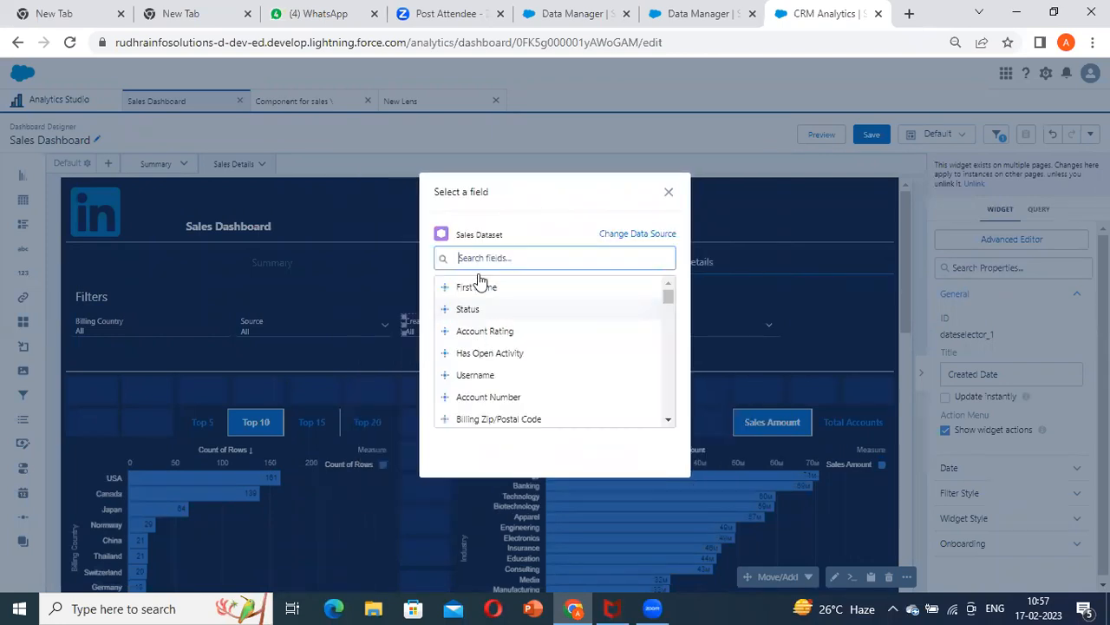
{"action": "type", "text": "create"}
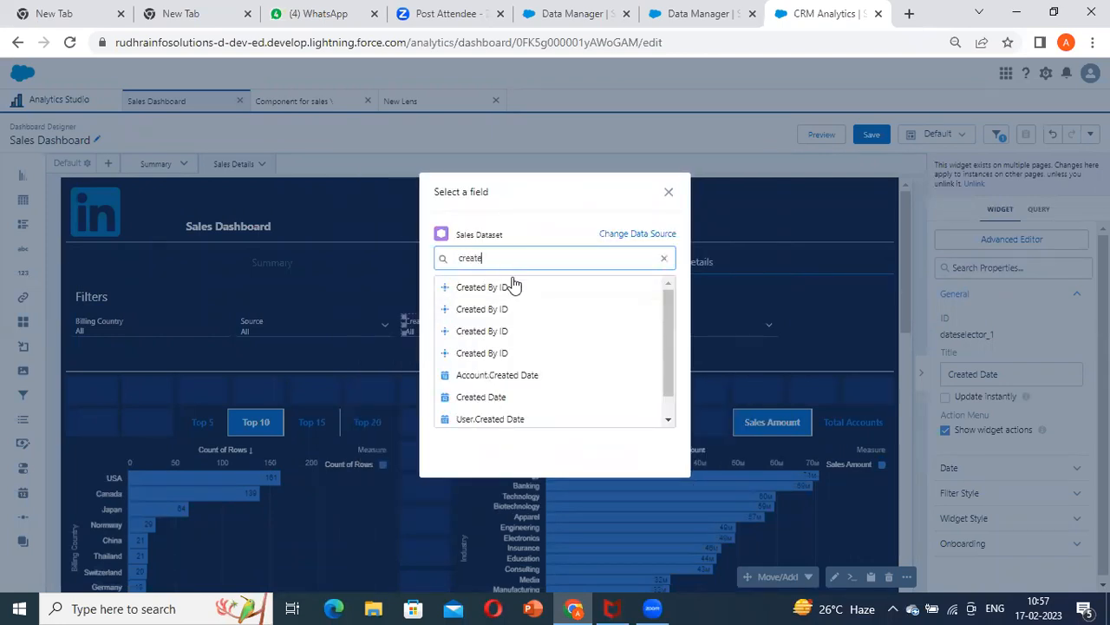
{"action": "left_click", "coordinate": [531, 396]}
Choose Dataset Opportunity's Created Date field as the second source and save the connection
{"action": "left_click", "coordinate": [573, 378]}
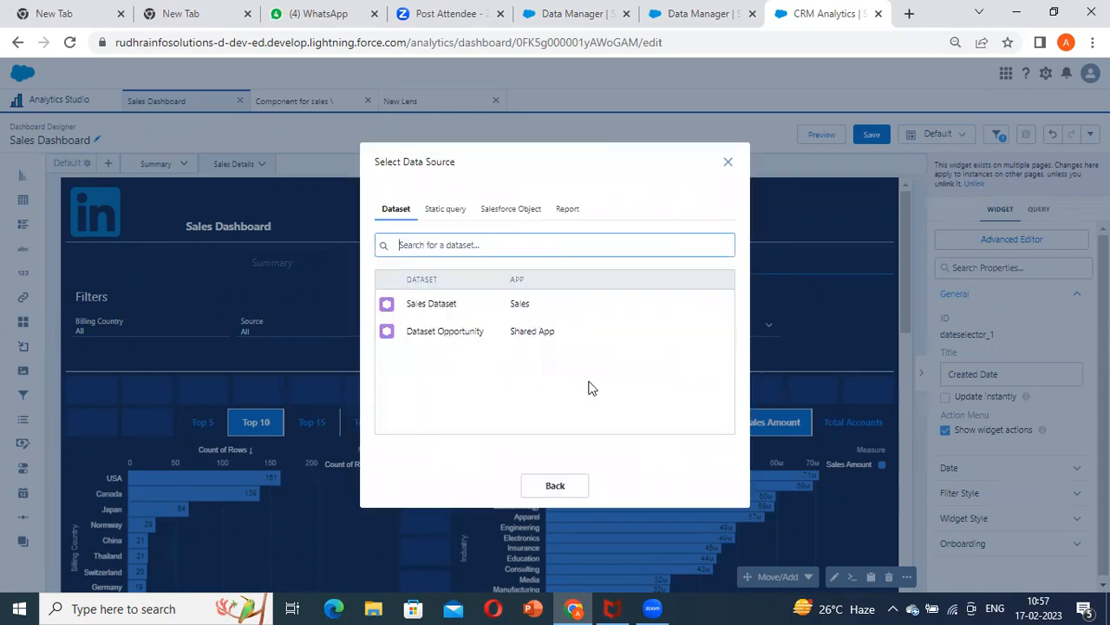
{"action": "left_click", "coordinate": [466, 330]}
{"action": "type", "text": "create"}
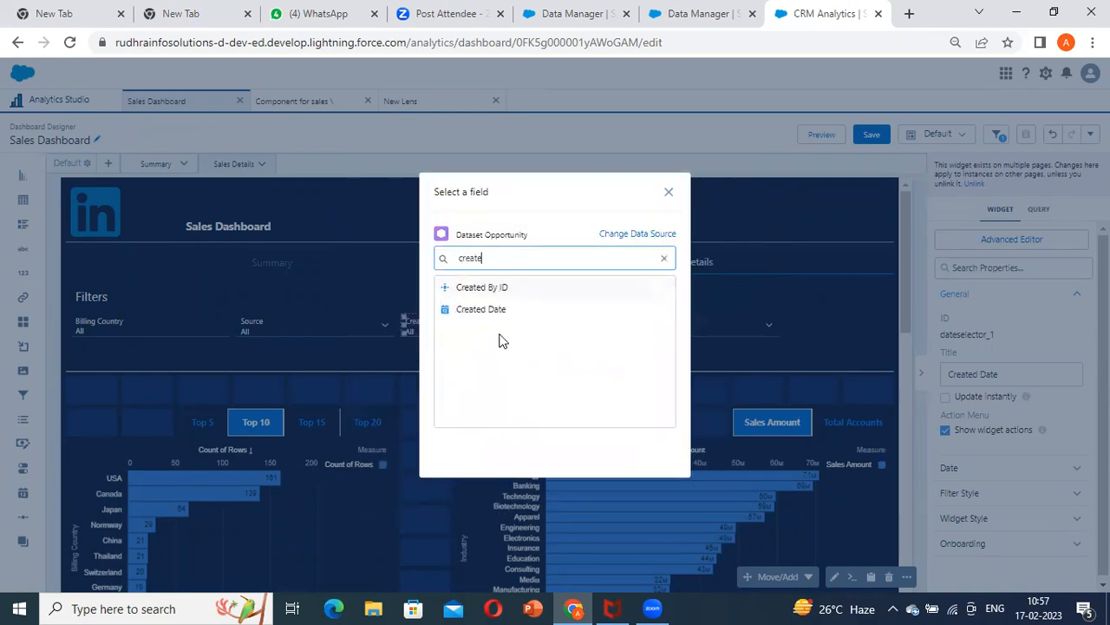
{"action": "left_click", "coordinate": [496, 310]}
{"action": "left_click", "coordinate": [590, 455]}
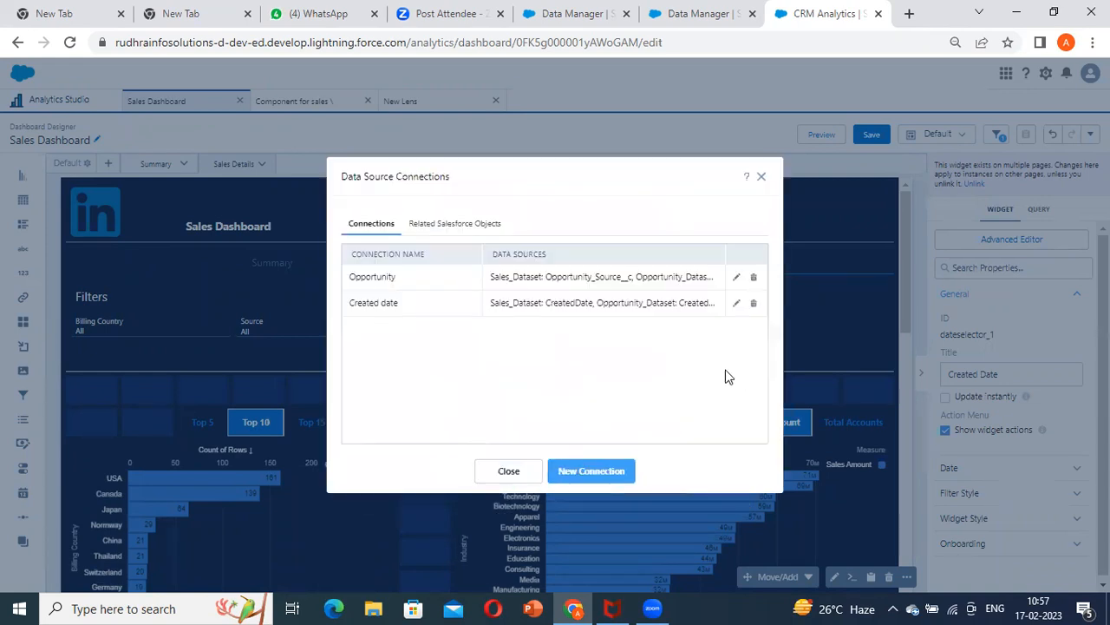
Close the connections dialog, preview the dashboard, and set the Created Date filter to Current Fiscal Year
{"action": "left_click", "coordinate": [509, 470]}
{"action": "left_click", "coordinate": [822, 135]}
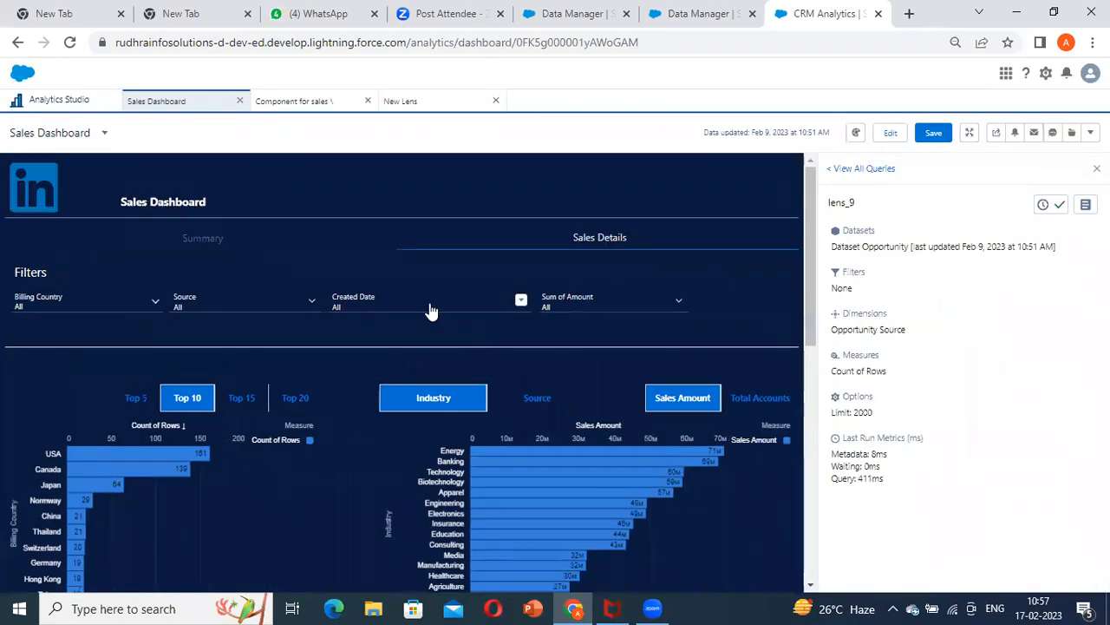
{"action": "left_click", "coordinate": [431, 311]}
{"action": "left_click", "coordinate": [419, 406]}
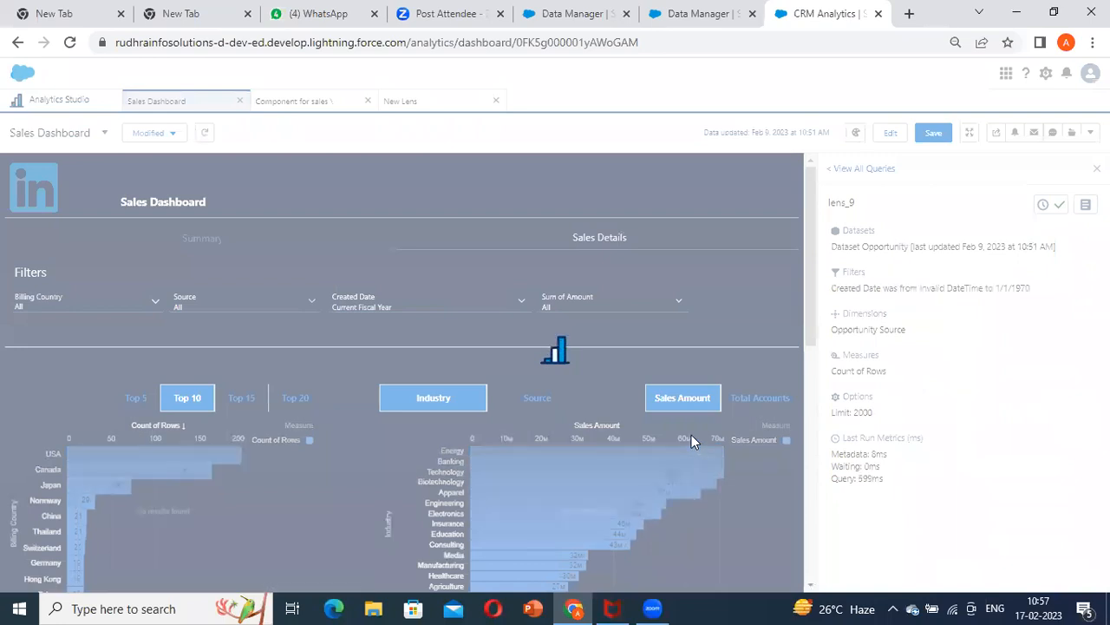
Check the Opportunity Source chart and examine its final query for the Created Date filter
{"action": "scroll", "coordinate": [564, 403], "scroll_direction": "down", "scroll_amount": 5}
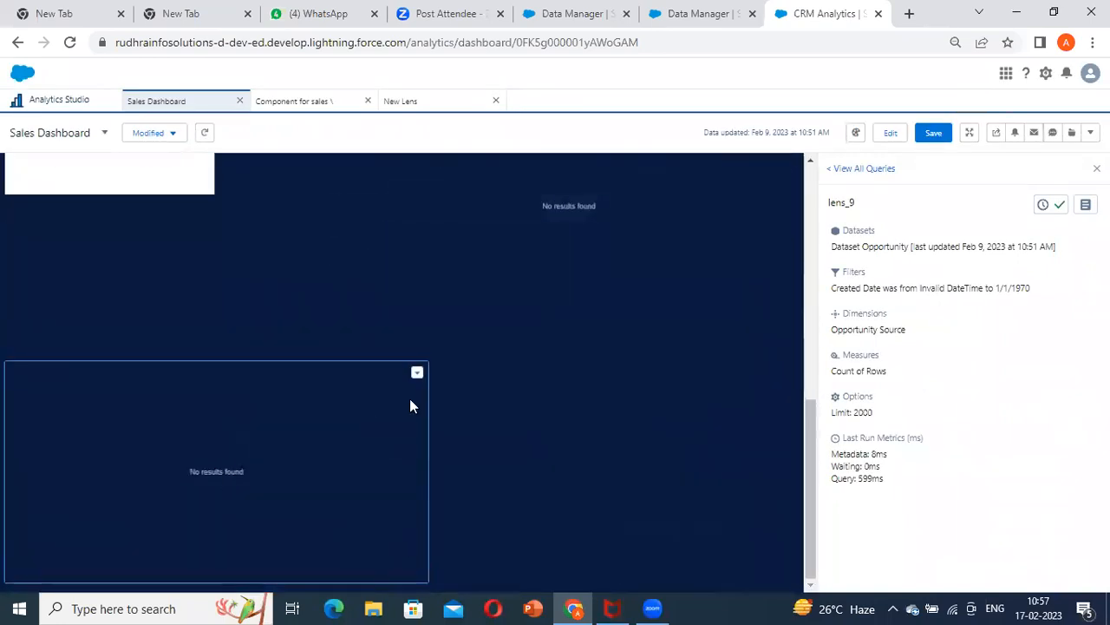
{"action": "left_click", "coordinate": [418, 375]}
{"action": "scroll", "coordinate": [402, 401], "scroll_direction": "up", "scroll_amount": 3}
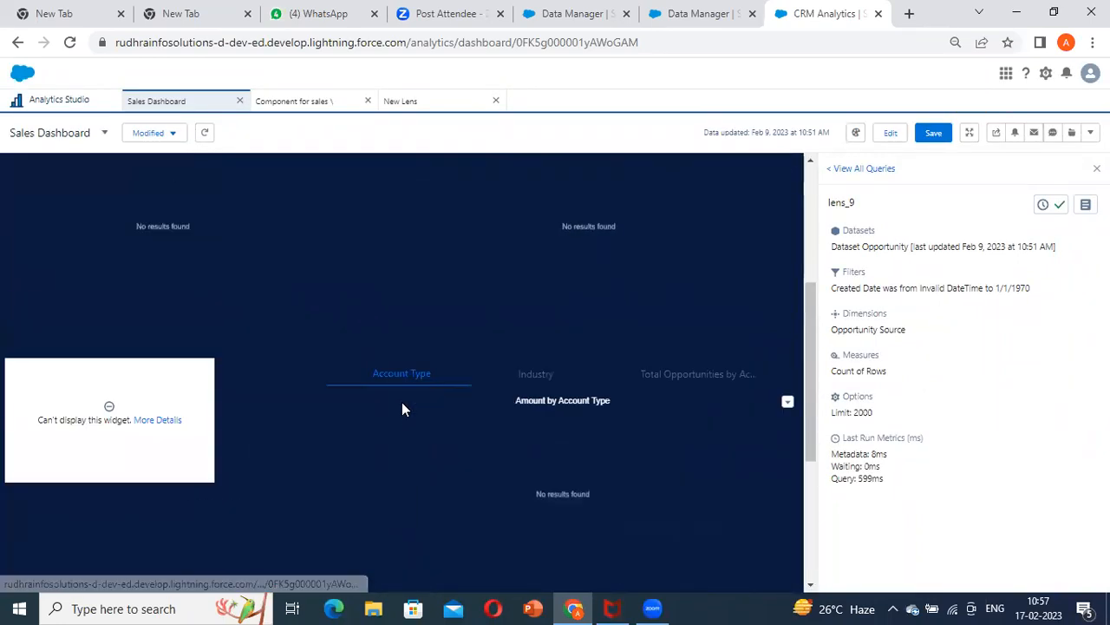
{"action": "scroll", "coordinate": [401, 402], "scroll_direction": "down", "scroll_amount": 1}
{"action": "left_click", "coordinate": [1085, 204]}
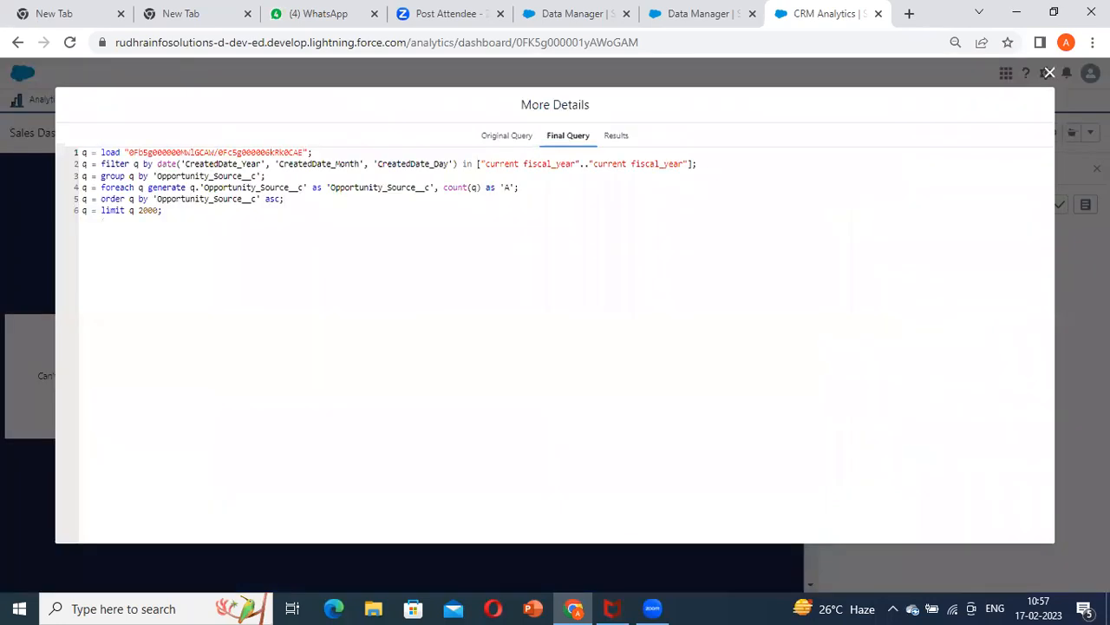
{"action": "left_click", "coordinate": [1058, 295]}
Return to dashboard editing and inspect the Sales Amount by Industry chart alongside the Opportunity Source chart
{"action": "left_click", "coordinate": [889, 133]}
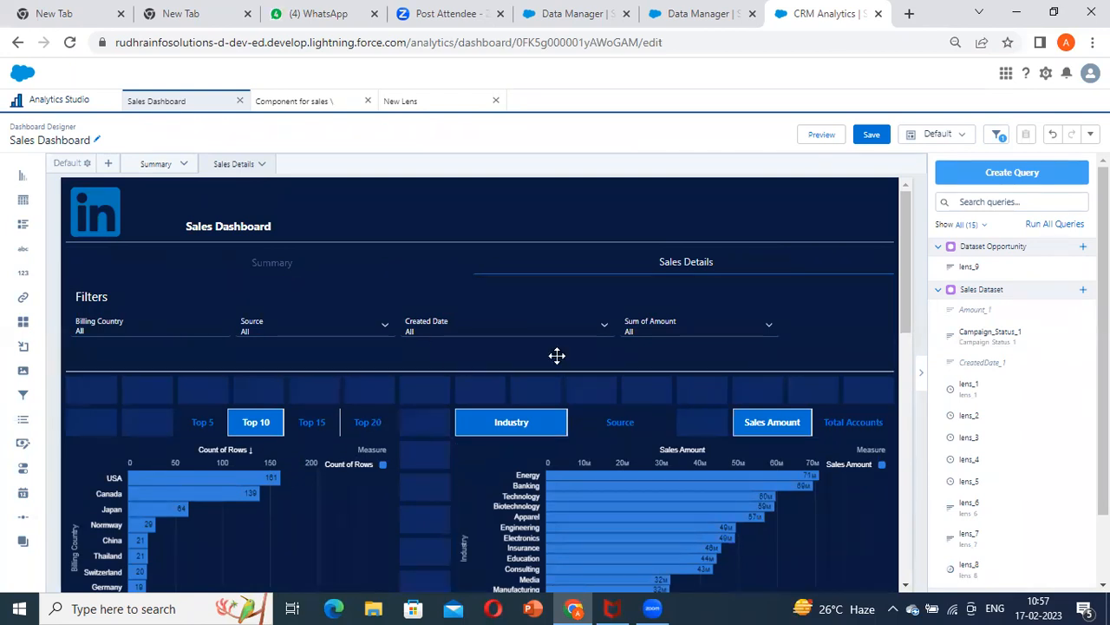
{"action": "scroll", "coordinate": [551, 441], "scroll_direction": "down", "scroll_amount": 2}
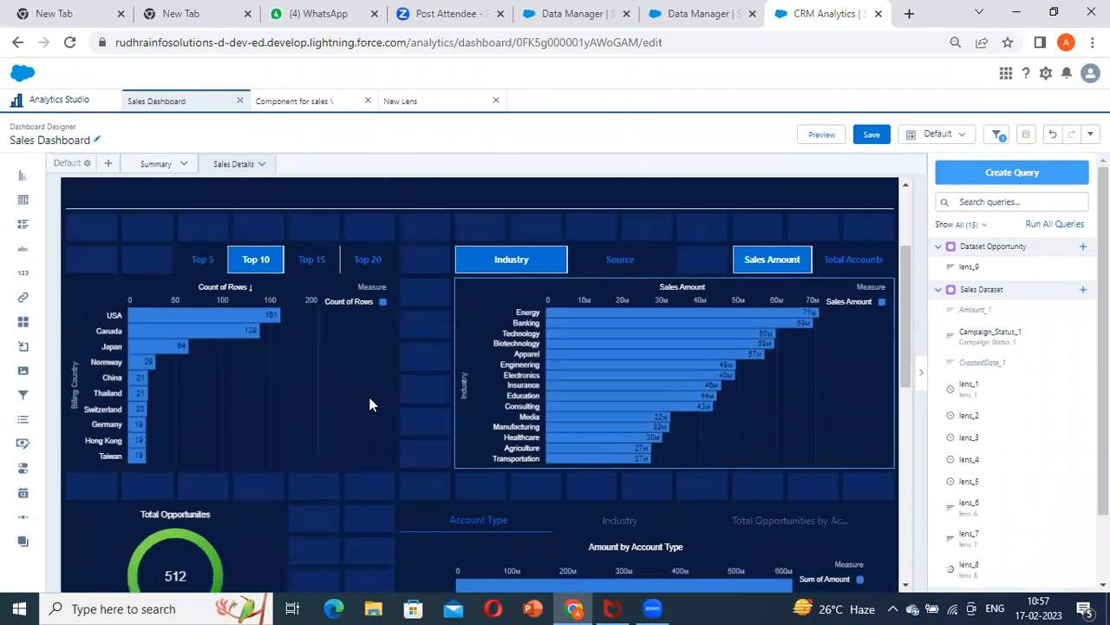
{"action": "left_click", "coordinate": [655, 322]}
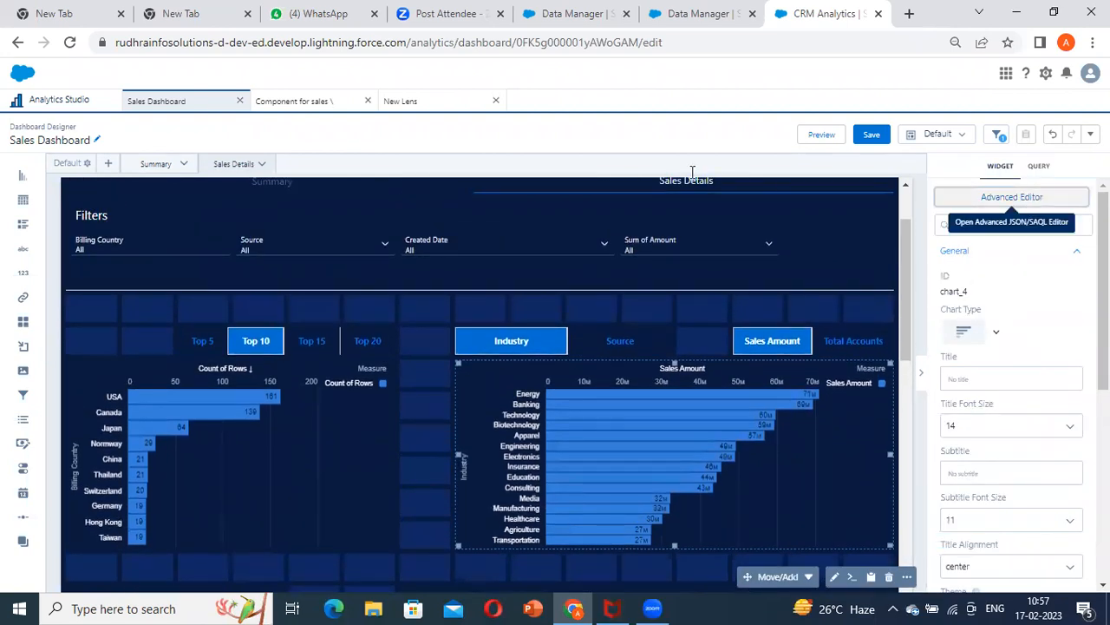
{"action": "left_click", "coordinate": [1020, 197]}
{"action": "left_click", "coordinate": [673, 136]}
{"action": "left_click", "coordinate": [980, 526]}
{"action": "scroll", "coordinate": [499, 379], "scroll_direction": "down", "scroll_amount": 3}
{"action": "scroll", "coordinate": [507, 380], "scroll_direction": "down", "scroll_amount": 4}
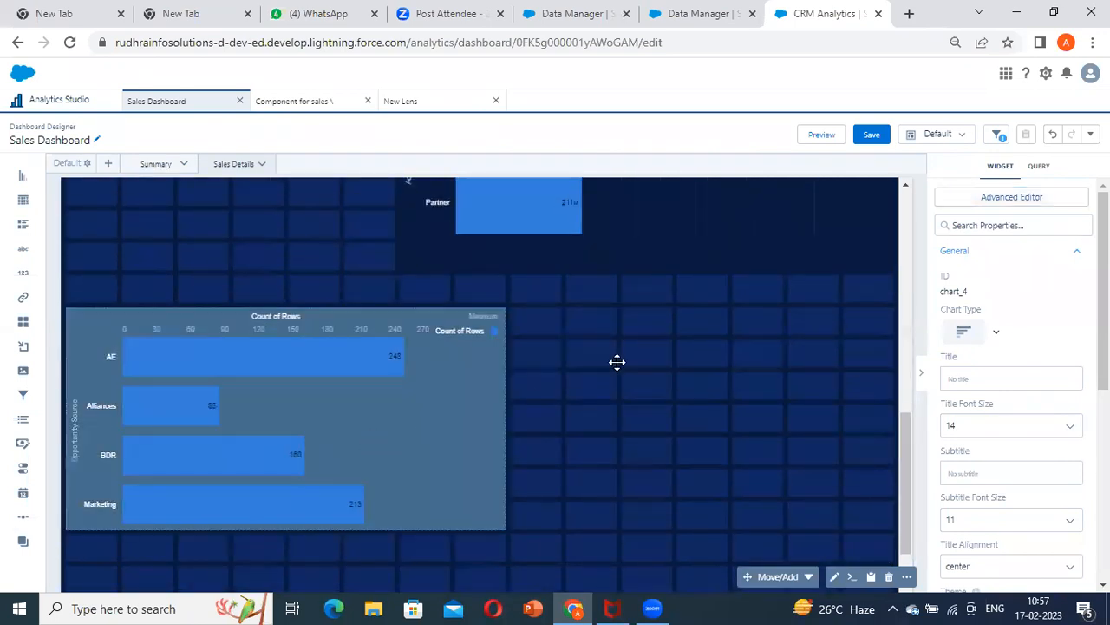
{"action": "scroll", "coordinate": [280, 388], "scroll_direction": "up", "scroll_amount": 7}
{"action": "scroll", "coordinate": [279, 388], "scroll_direction": "up", "scroll_amount": 1}
{"action": "scroll", "coordinate": [711, 373], "scroll_direction": "down", "scroll_amount": 3}
{"action": "scroll", "coordinate": [587, 335], "scroll_direction": "up", "scroll_amount": 3}
Compare the Sum of Amount filter widget with the Opportunity Source chart on the Sales Details page
{"action": "left_click", "coordinate": [755, 329]}
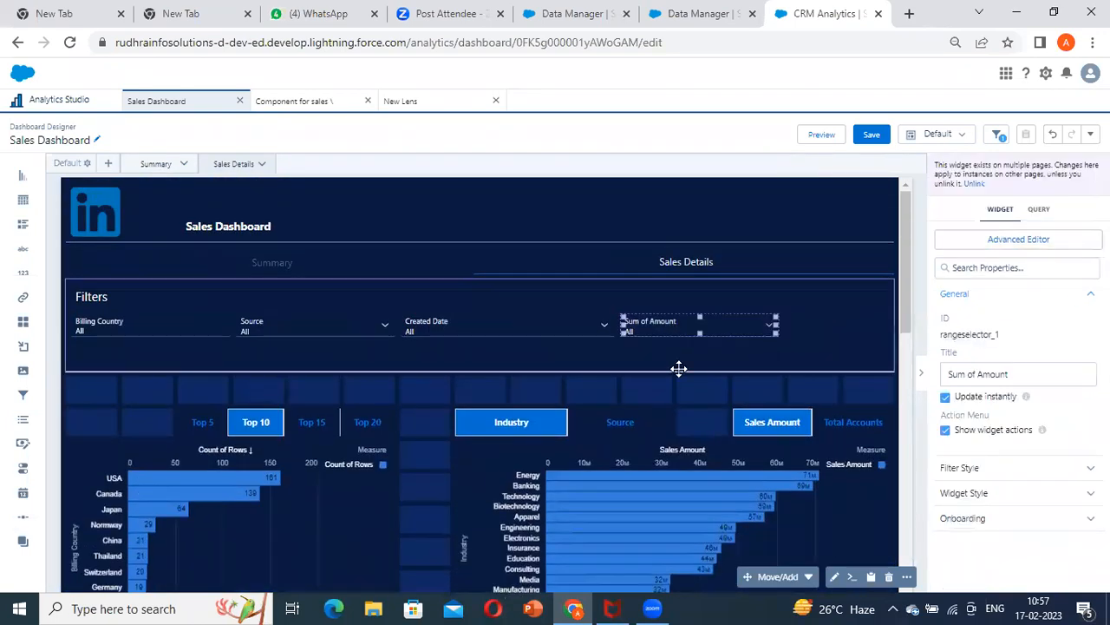
{"action": "scroll", "coordinate": [530, 390], "scroll_direction": "down", "scroll_amount": 3}
{"action": "scroll", "coordinate": [279, 498], "scroll_direction": "down", "scroll_amount": 1}
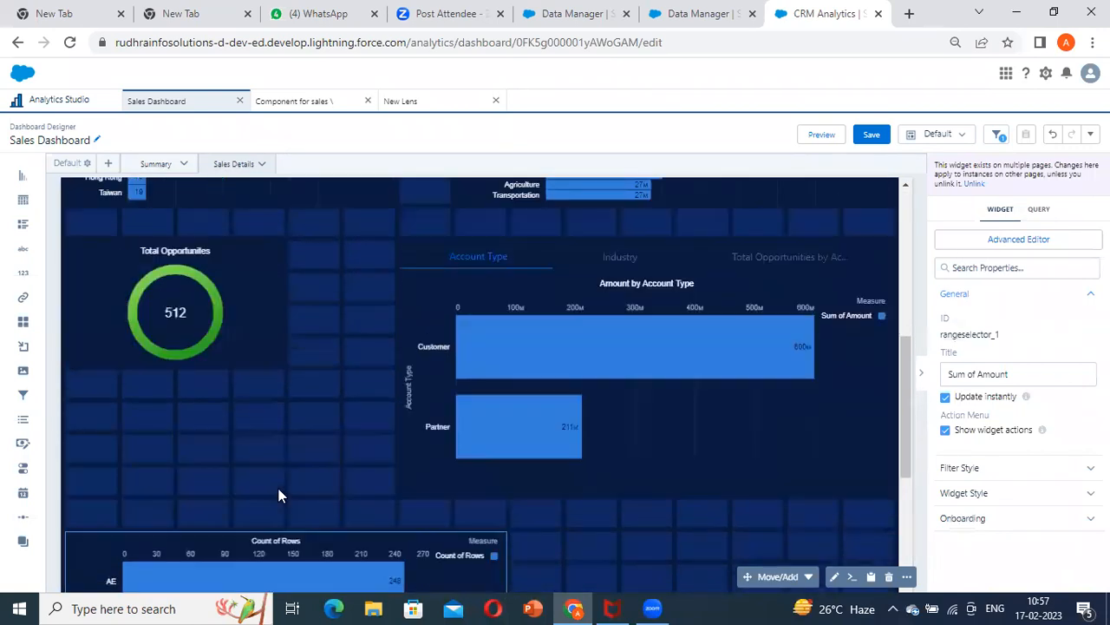
{"action": "scroll", "coordinate": [640, 266], "scroll_direction": "up", "scroll_amount": 4}
{"action": "scroll", "coordinate": [472, 403], "scroll_direction": "down", "scroll_amount": 2}
{"action": "scroll", "coordinate": [383, 389], "scroll_direction": "up", "scroll_amount": 2}
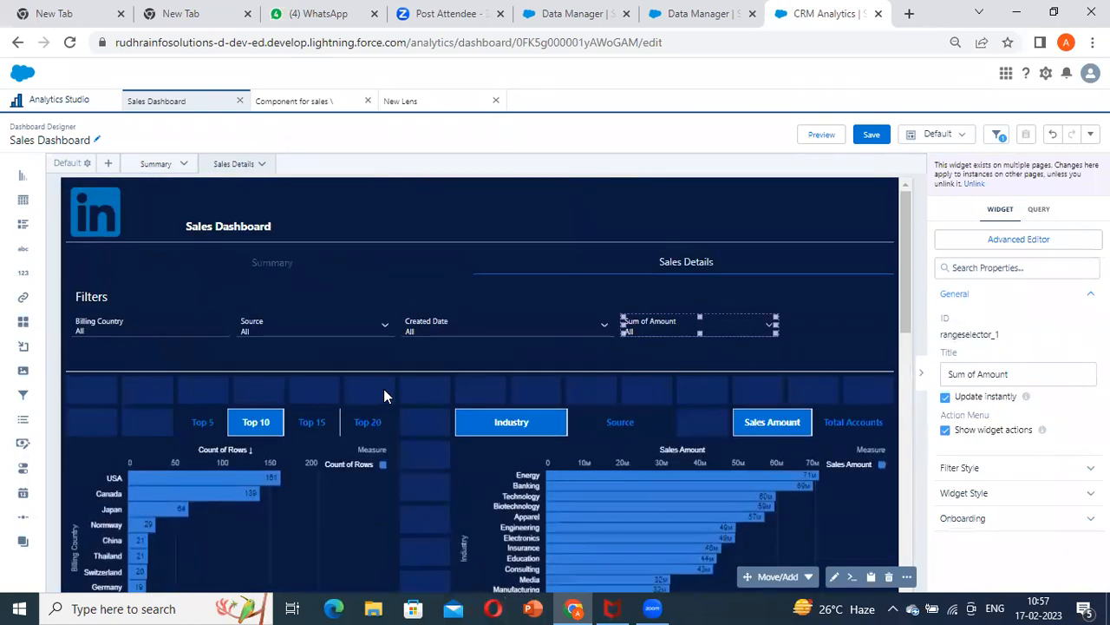
{"action": "scroll", "coordinate": [358, 385], "scroll_direction": "down", "scroll_amount": 5}
{"action": "left_click", "coordinate": [503, 391]}
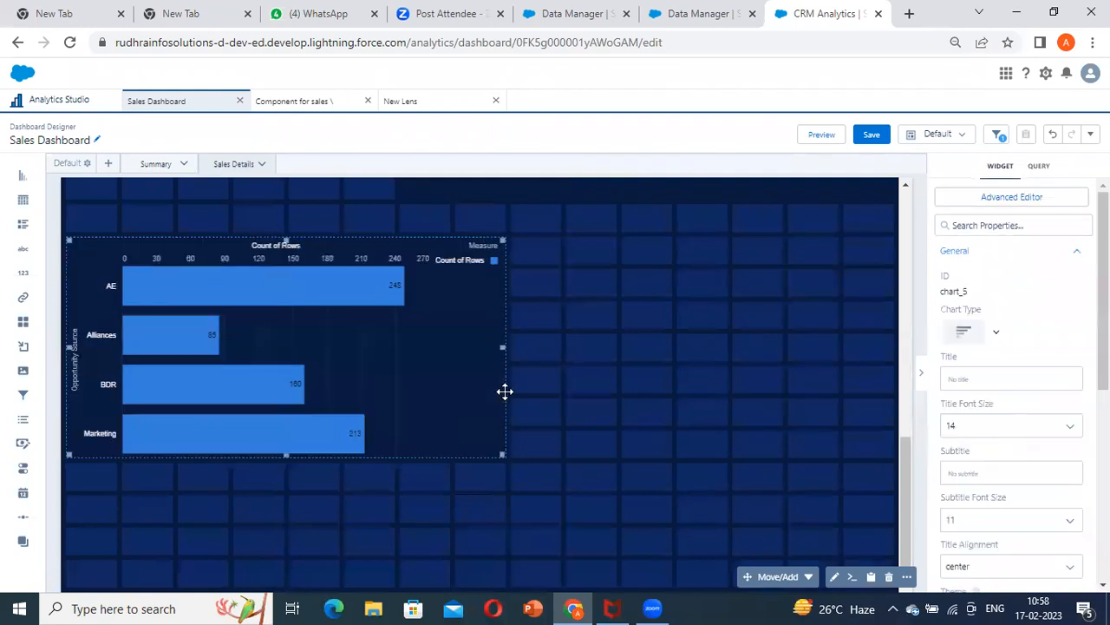
{"action": "scroll", "coordinate": [504, 391], "scroll_direction": "up", "scroll_amount": 5}
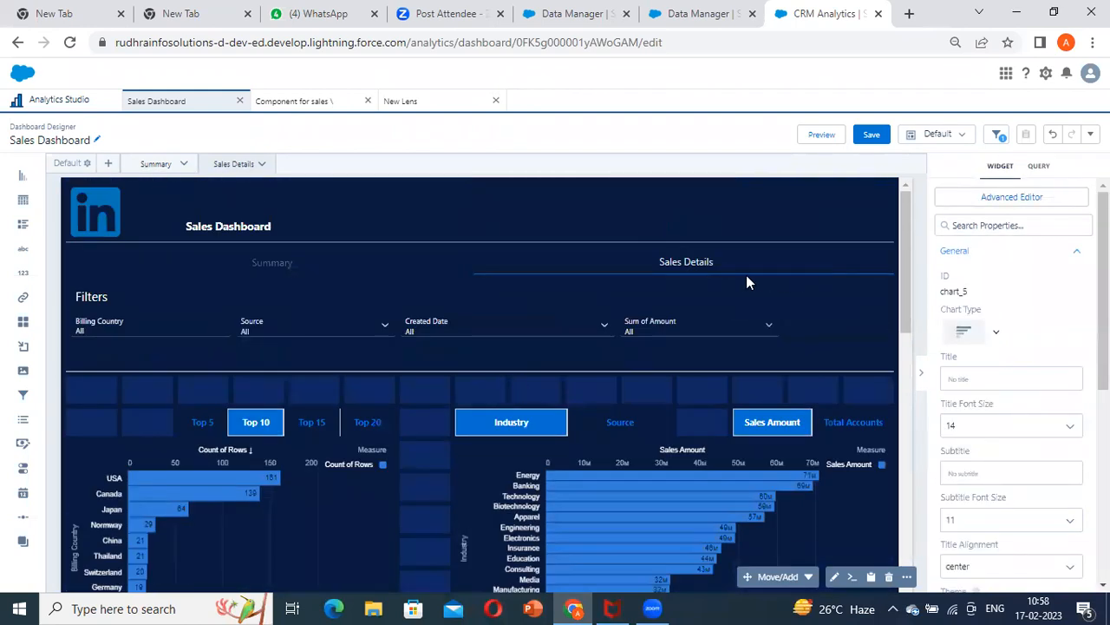
{"action": "left_click", "coordinate": [682, 321]}
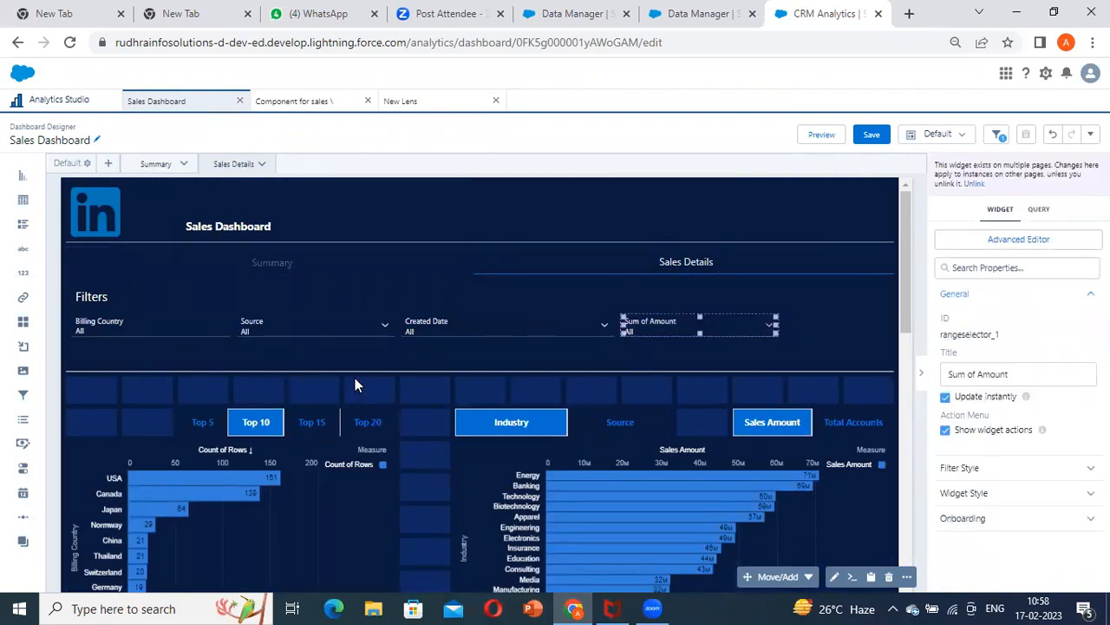
{"action": "scroll", "coordinate": [619, 381], "scroll_direction": "down", "scroll_amount": 5}
{"action": "scroll", "coordinate": [364, 425], "scroll_direction": "down", "scroll_amount": 2}
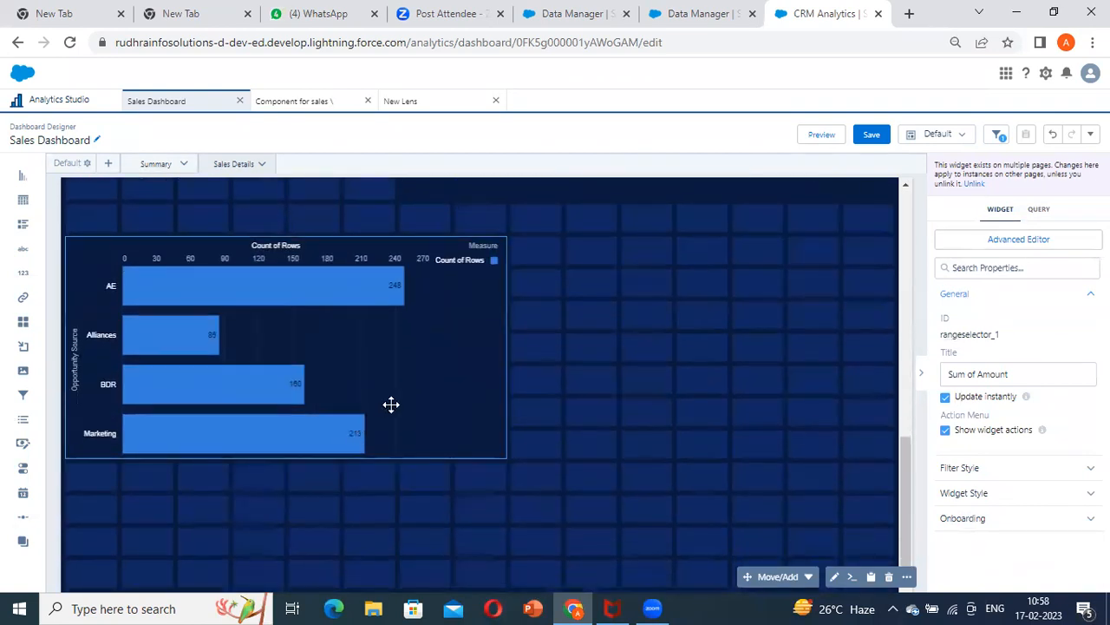
{"action": "scroll", "coordinate": [394, 399], "scroll_direction": "up", "scroll_amount": 10}
Narrow the Created Date filter to about half its width and move the Sum of Amount filter directly beside it
{"action": "left_click", "coordinate": [475, 324]}
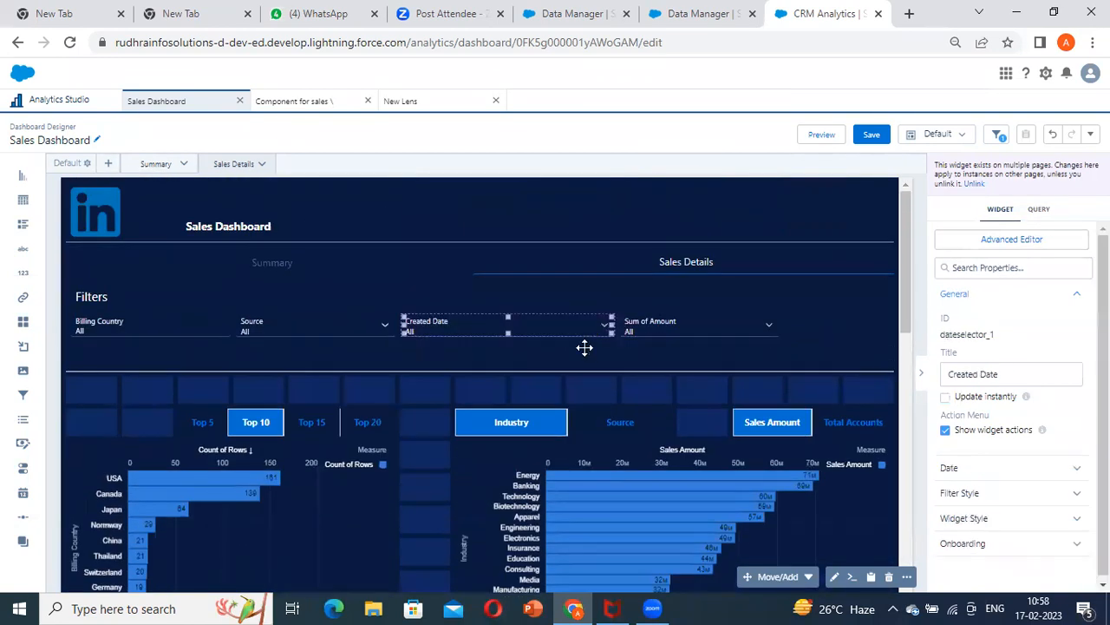
{"action": "left_click_drag", "start_coordinate": [574, 323], "coordinate": [522, 333]}
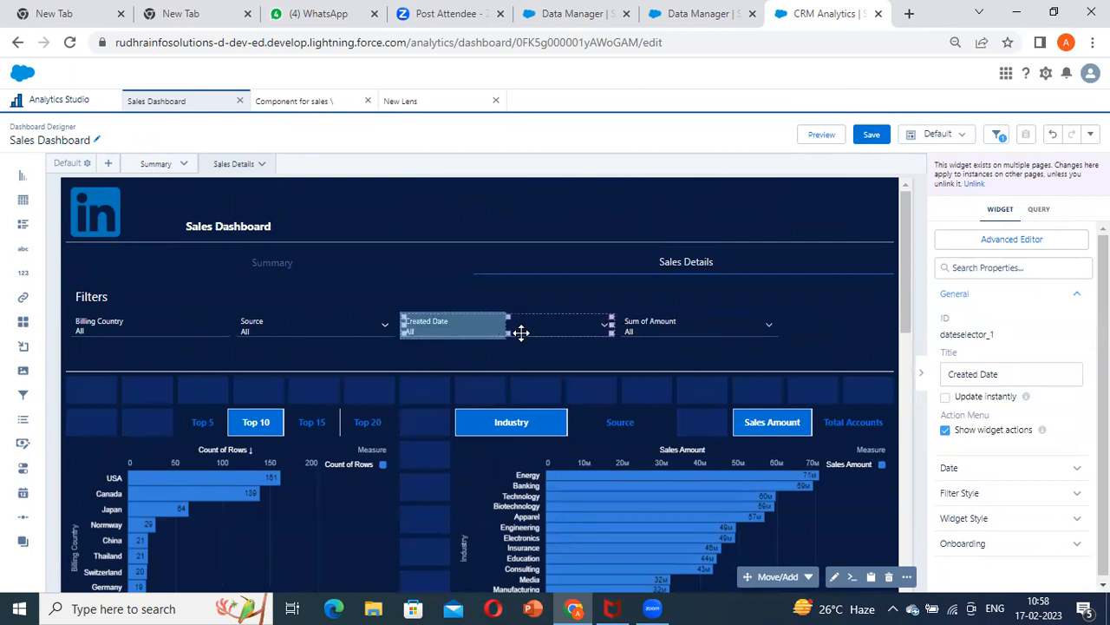
{"action": "left_click_drag", "start_coordinate": [660, 320], "coordinate": [682, 325]}
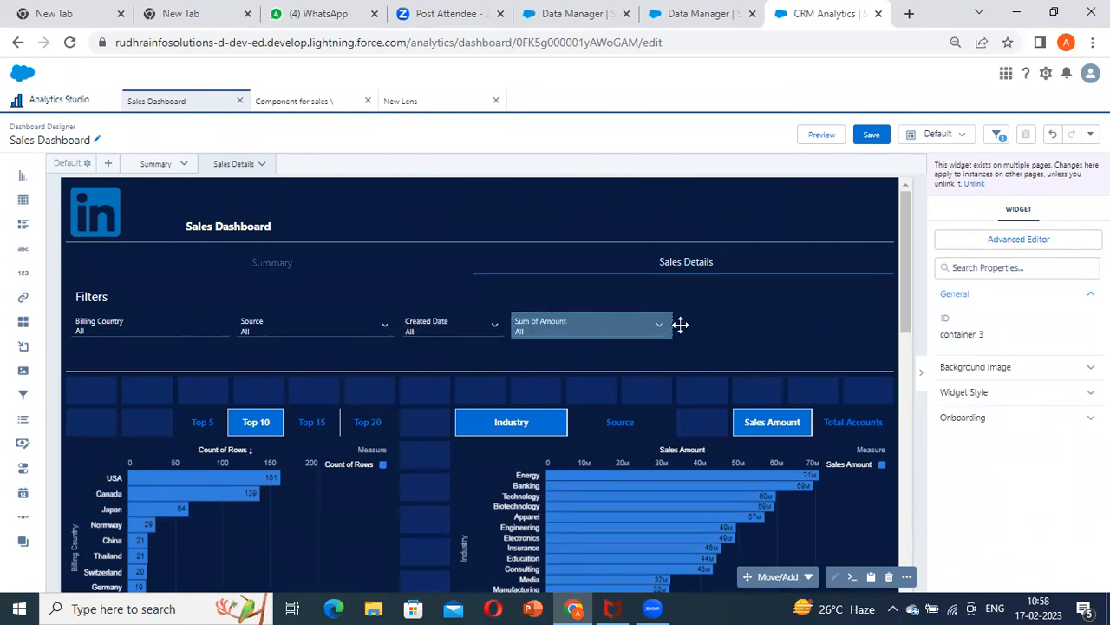
Duplicate the Source filter widget and place the copy in the filter row beside Sum of Amount
{"action": "left_click", "coordinate": [258, 330]}
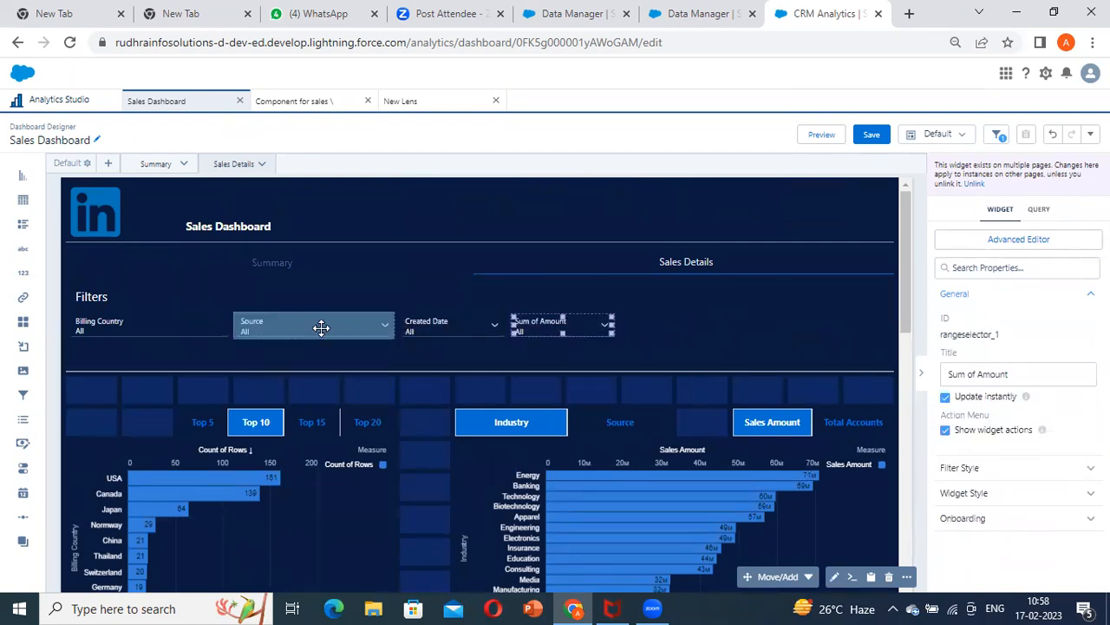
{"action": "left_click", "coordinate": [906, 576]}
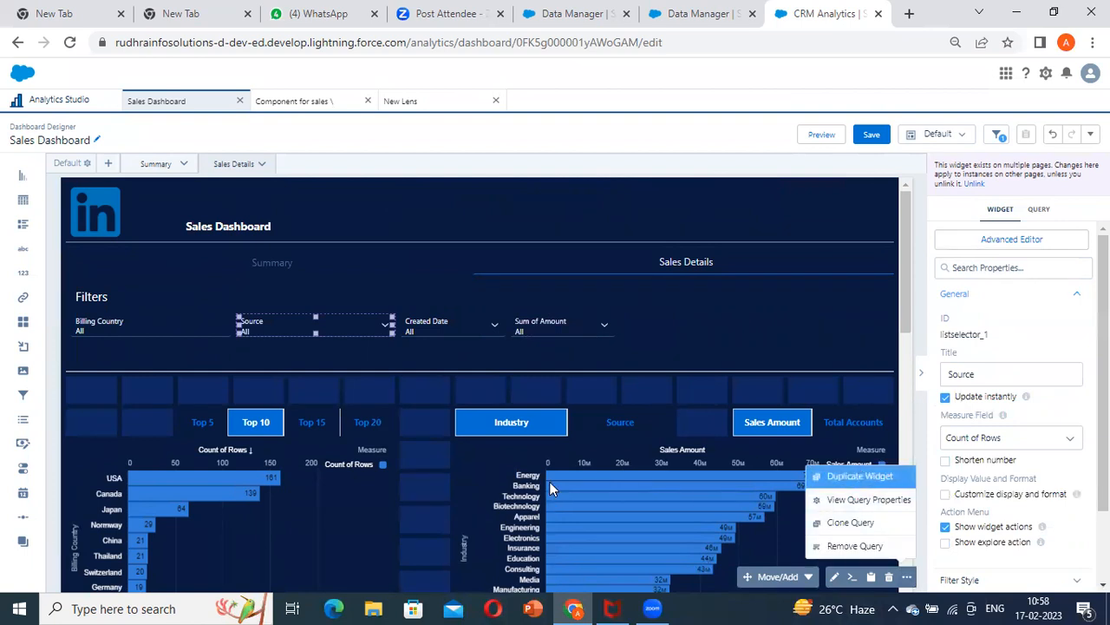
{"action": "left_click_drag", "start_coordinate": [294, 447], "coordinate": [234, 228]}
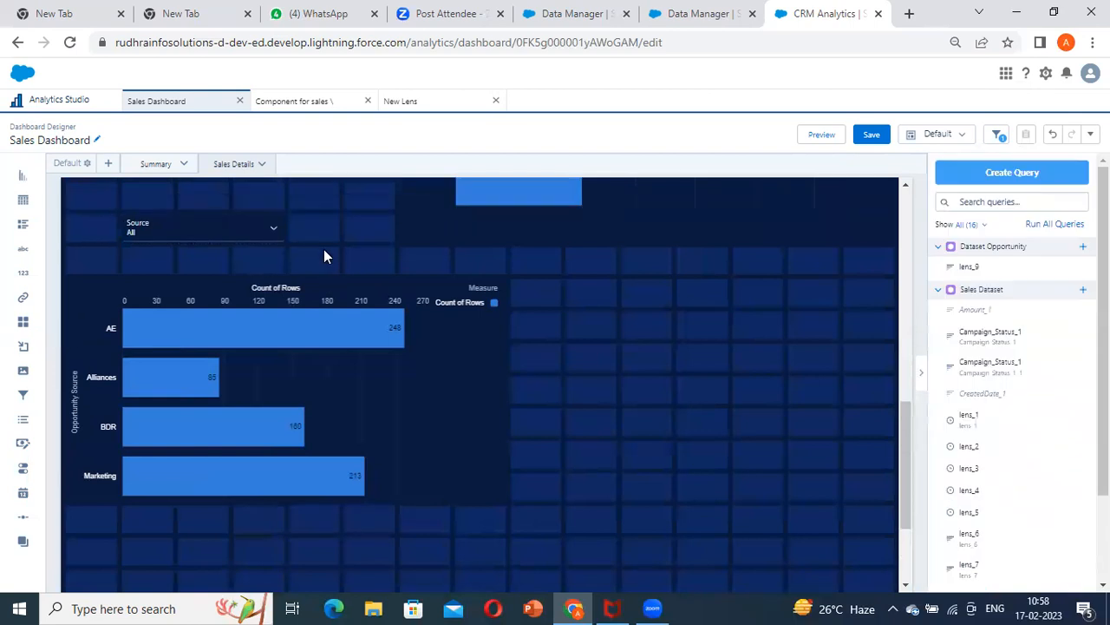
{"action": "scroll", "coordinate": [324, 249], "scroll_direction": "up", "scroll_amount": 3}
{"action": "left_click_drag", "start_coordinate": [218, 434], "coordinate": [734, 217]}
Replace the copied filter's Opportunity Source grouping with Industry and update the widget
{"action": "double_click", "coordinate": [670, 206]}
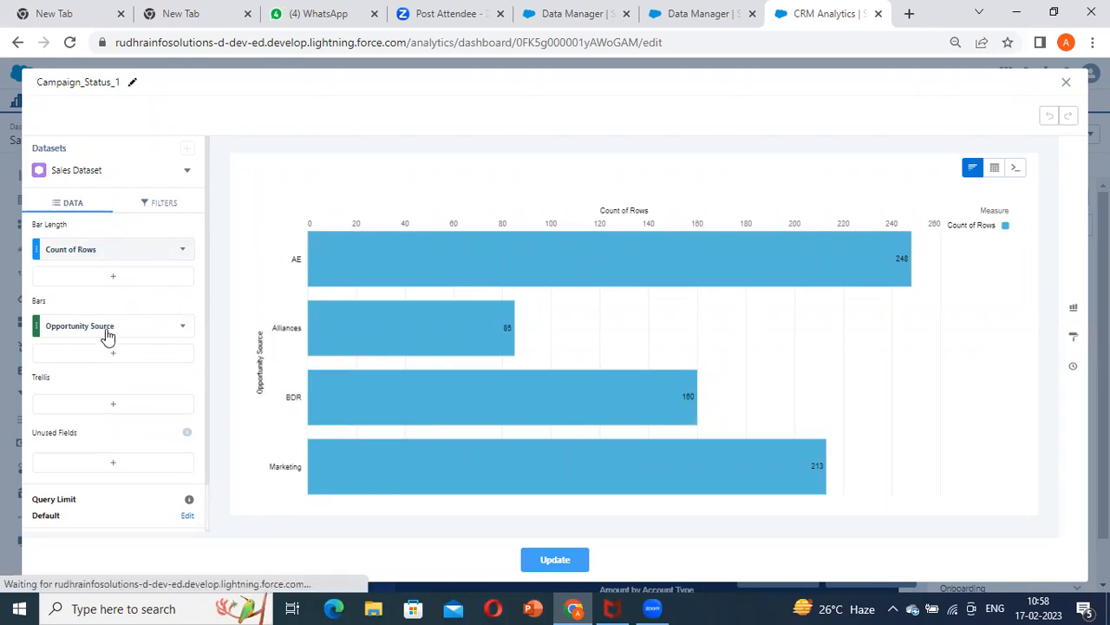
{"action": "left_click", "coordinate": [104, 329]}
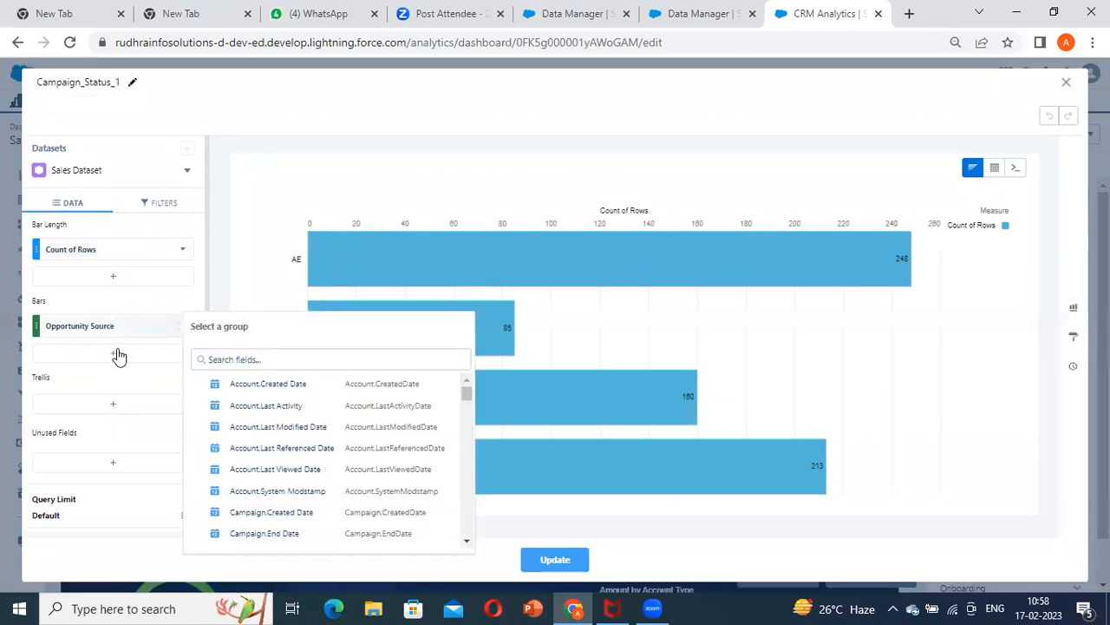
{"action": "type", "text": "indus"}
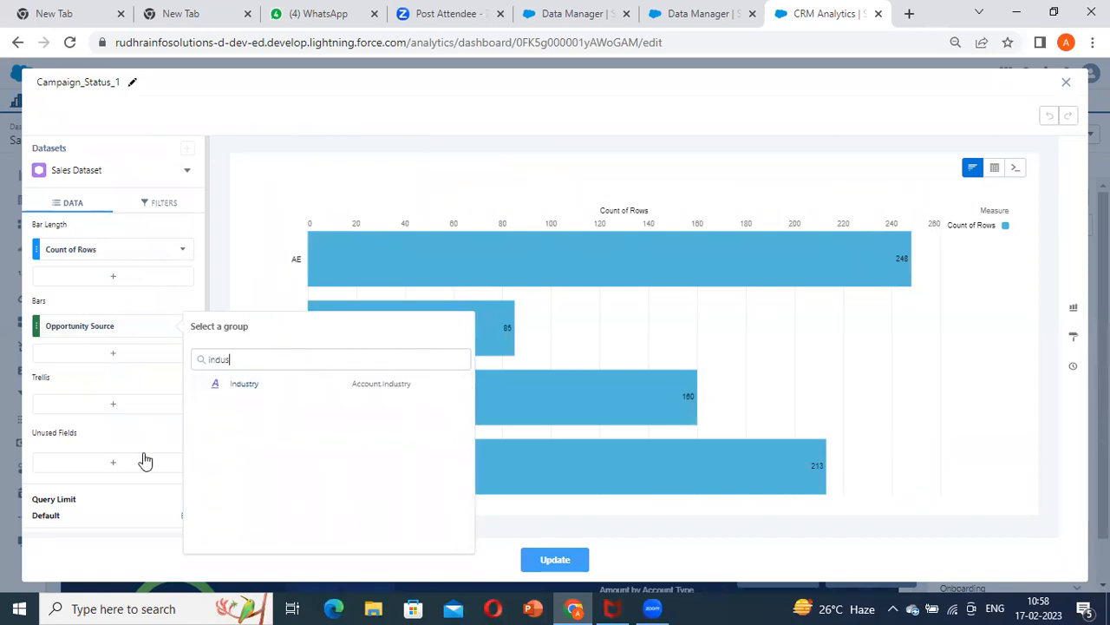
{"action": "left_click", "coordinate": [265, 385]}
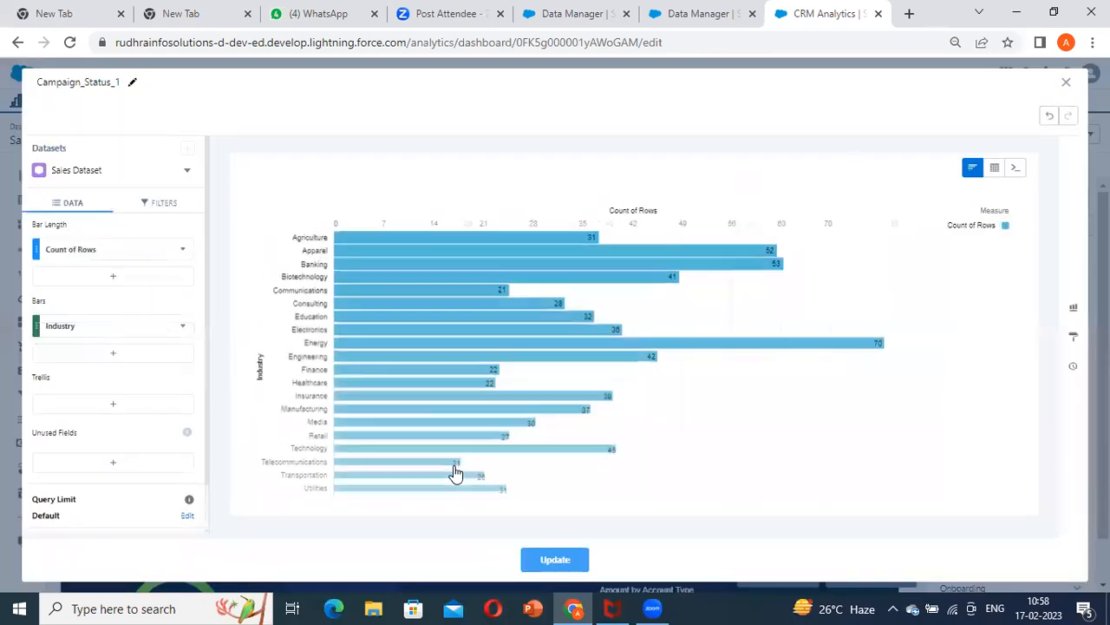
{"action": "left_click", "coordinate": [583, 558]}
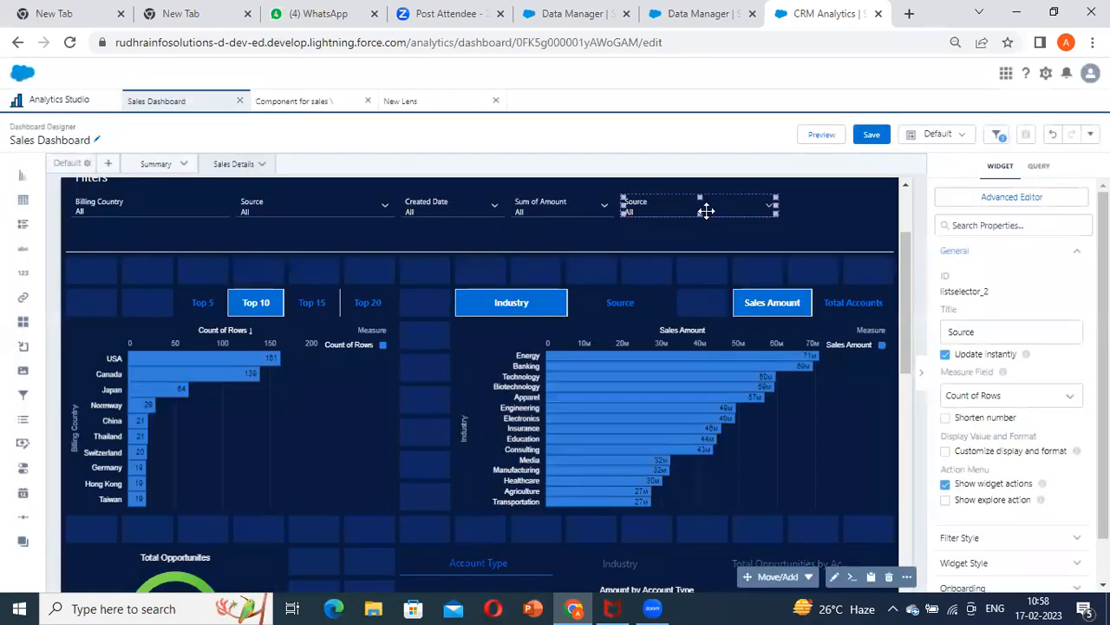
Set the copied filter's title to Industry
{"action": "left_click_drag", "start_coordinate": [1027, 336], "coordinate": [851, 334]}
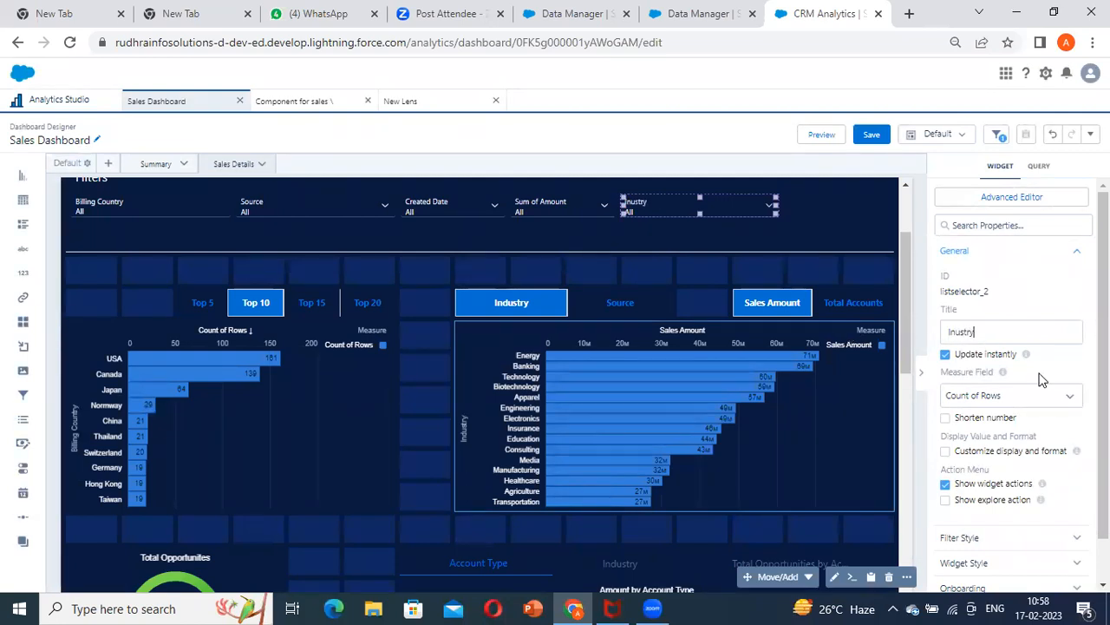
{"action": "scroll", "coordinate": [873, 434], "scroll_direction": "down", "scroll_amount": 2}
{"action": "right_click", "coordinate": [965, 330]}
{"action": "left_click", "coordinate": [985, 345]}
{"action": "scroll", "coordinate": [832, 378], "scroll_direction": "up", "scroll_amount": 1}
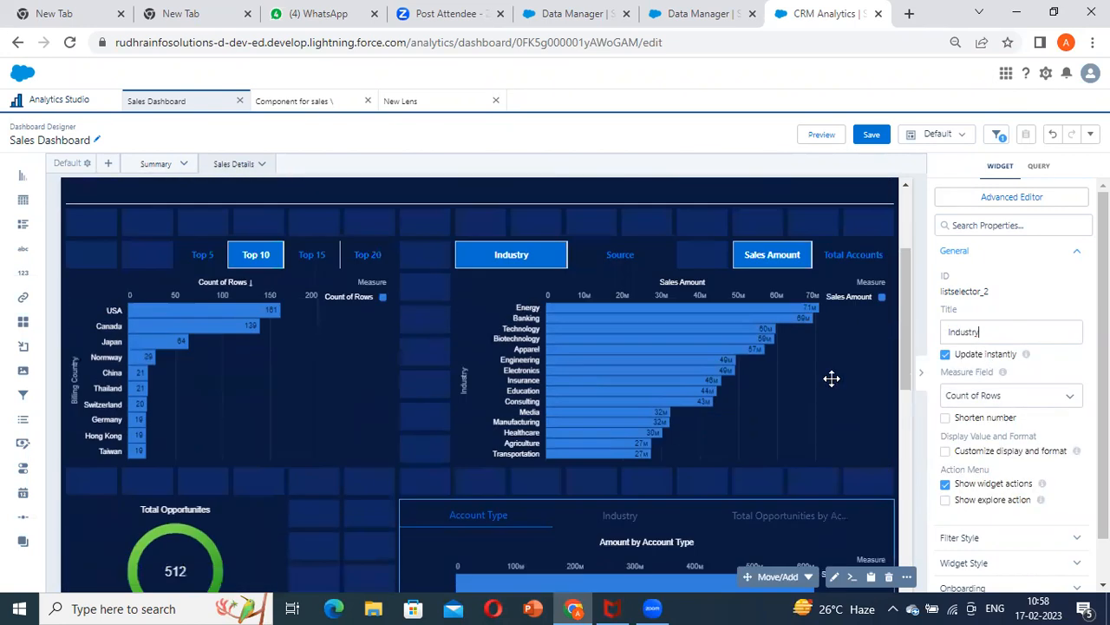
Preview the dashboard, set the Industry filter to Agriculture, and check how the Sales Details charts respond
{"action": "scroll", "coordinate": [831, 378], "scroll_direction": "up", "scroll_amount": 2}
{"action": "left_click", "coordinate": [821, 134]}
{"action": "left_click", "coordinate": [646, 300]}
{"action": "left_click", "coordinate": [596, 387]}
{"action": "scroll", "coordinate": [634, 449], "scroll_direction": "down", "scroll_amount": 2}
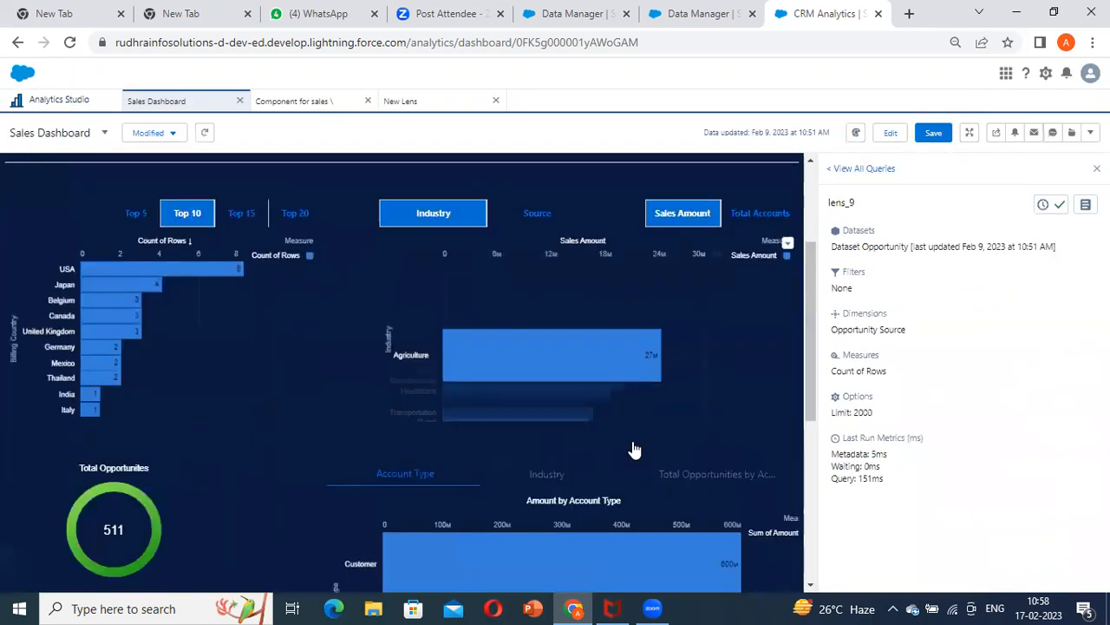
{"action": "scroll", "coordinate": [634, 449], "scroll_direction": "down", "scroll_amount": 4}
{"action": "scroll", "coordinate": [498, 409], "scroll_direction": "up", "scroll_amount": 2}
{"action": "scroll", "coordinate": [236, 521], "scroll_direction": "down", "scroll_amount": 2}
Examine the Opportunity Source chart's final query for an Industry filter
{"action": "left_click", "coordinate": [417, 382]}
{"action": "left_click", "coordinate": [359, 503]}
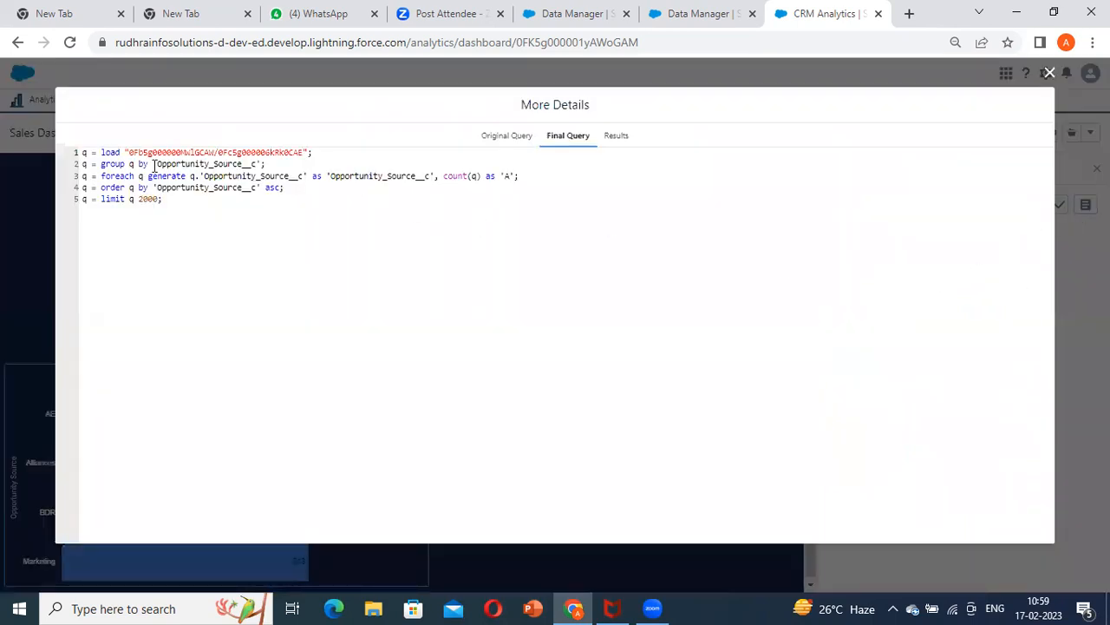
{"action": "left_click_drag", "start_coordinate": [155, 165], "coordinate": [426, 173]}
{"action": "left_click", "coordinate": [378, 161]}
{"action": "key", "text": "Escape"}
Examine the final query of the Amount by Account Type chart for the Industry filter
{"action": "scroll", "coordinate": [735, 289], "scroll_direction": "up", "scroll_amount": 2}
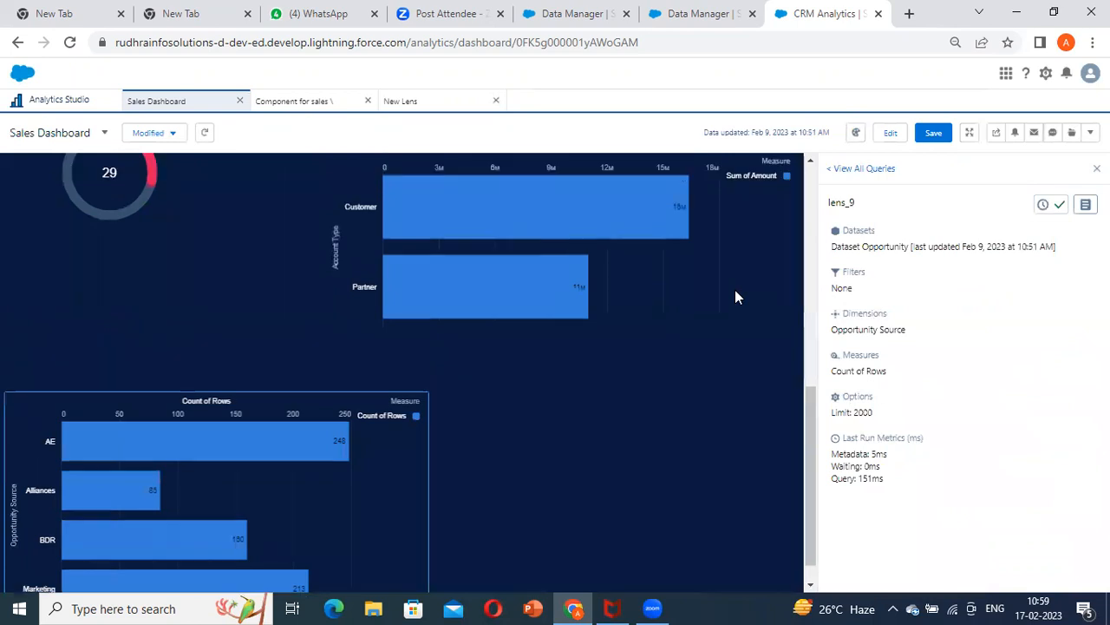
{"action": "left_click", "coordinate": [788, 284]}
{"action": "left_click", "coordinate": [720, 402]}
{"action": "left_click", "coordinate": [1085, 204]}
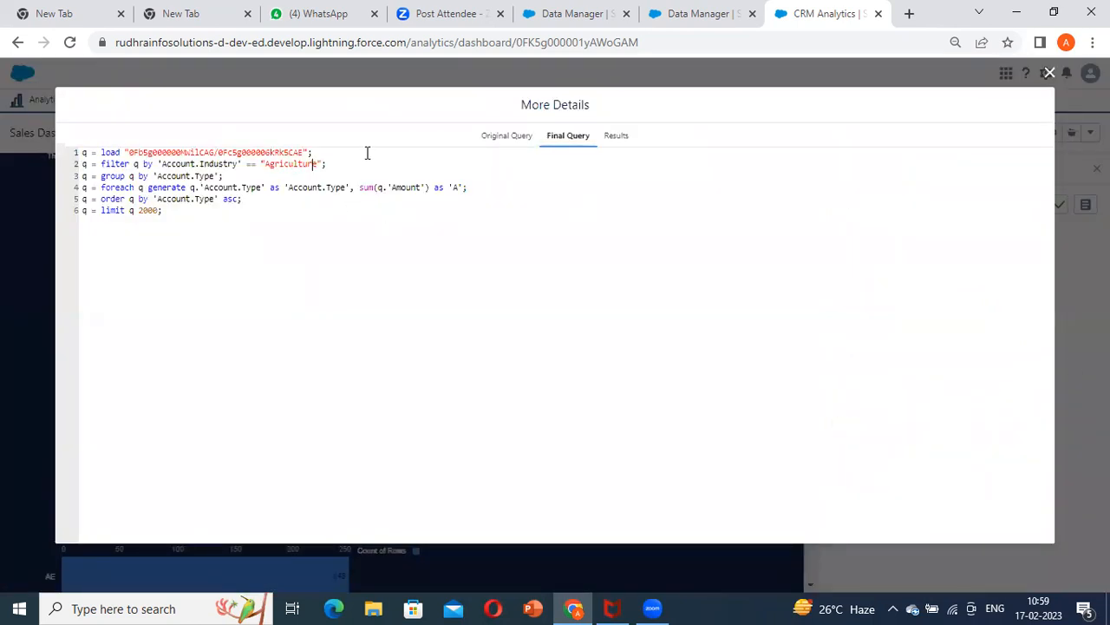
{"action": "key", "text": "Escape"}
{"action": "scroll", "coordinate": [555, 329], "scroll_direction": "up", "scroll_amount": 1}
{"action": "scroll", "coordinate": [454, 407], "scroll_direction": "down", "scroll_amount": 3}
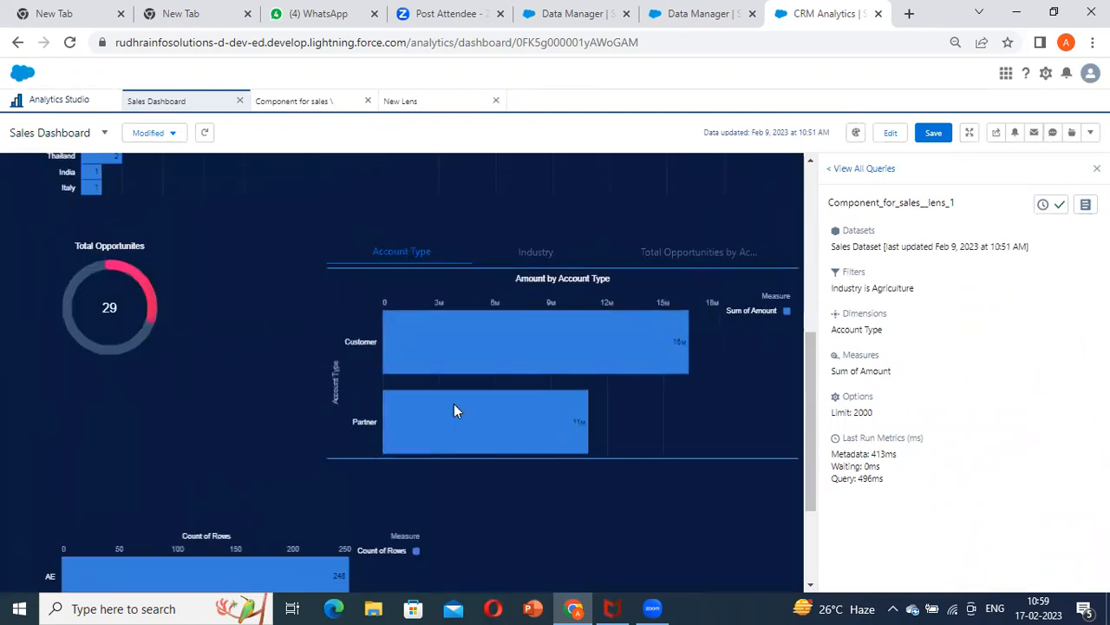
Reset the dashboard selections and return to editing the dashboard
{"action": "scroll", "coordinate": [557, 442], "scroll_direction": "up", "scroll_amount": 5}
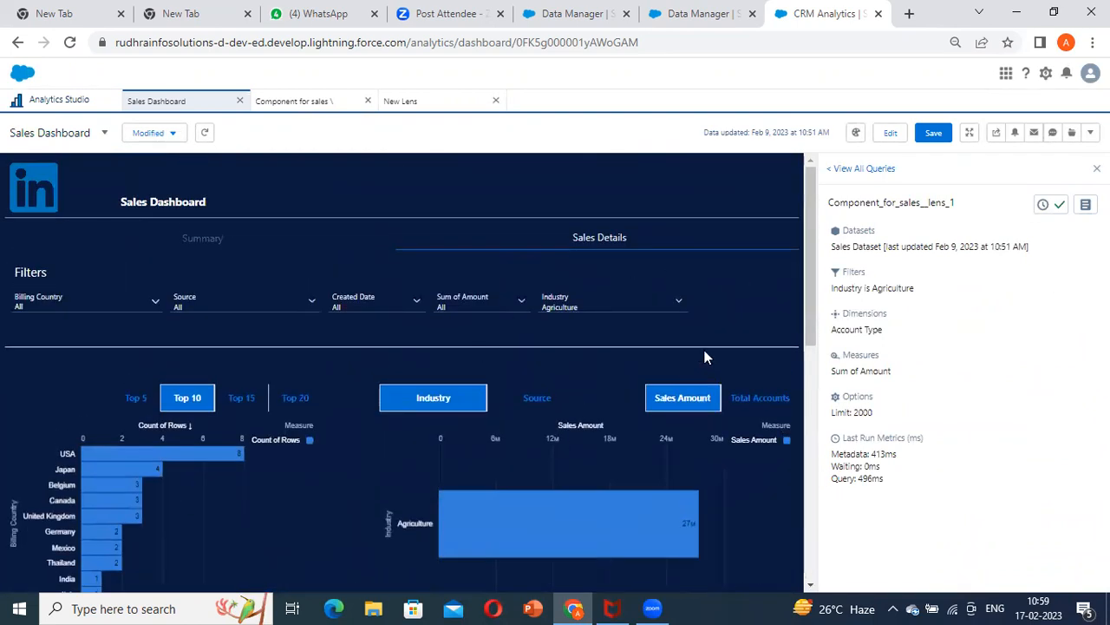
{"action": "left_click", "coordinate": [205, 133]}
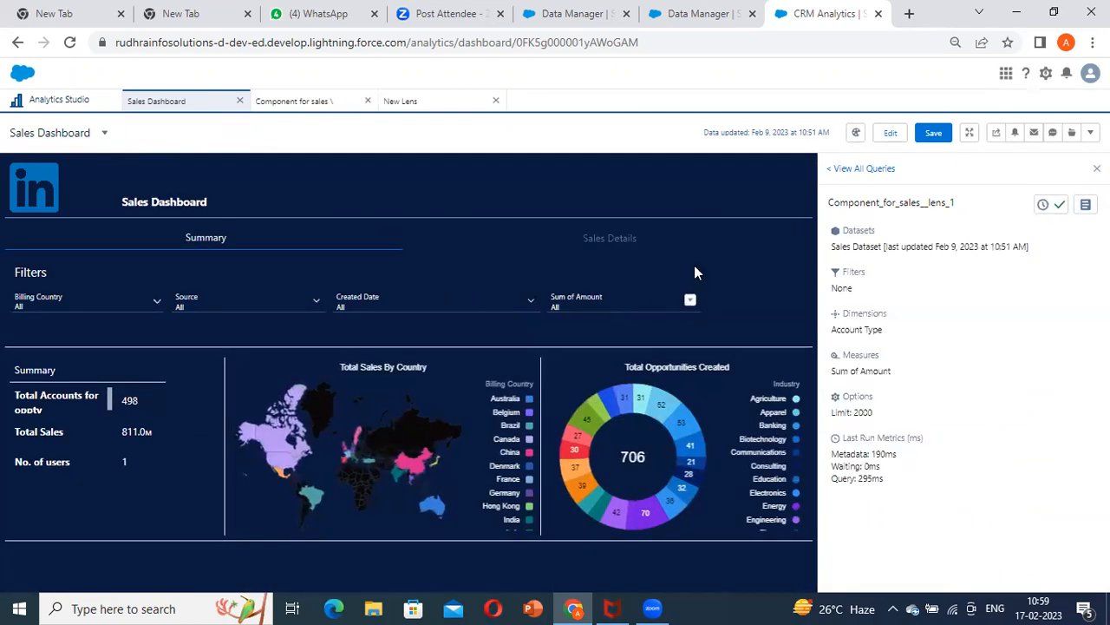
{"action": "left_click", "coordinate": [902, 147]}
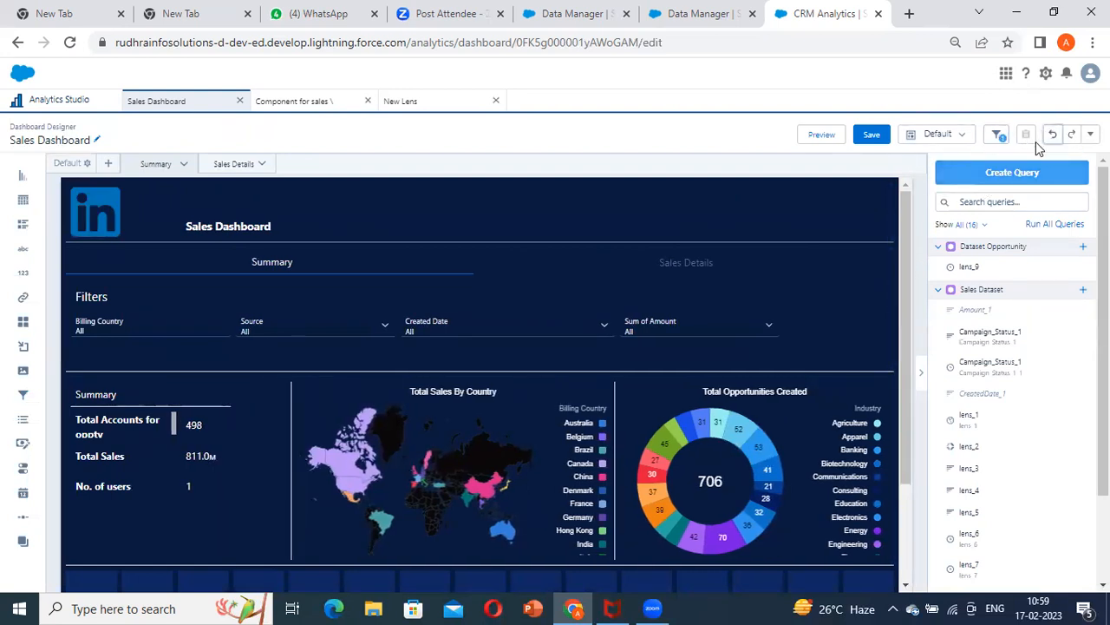
{"action": "left_click", "coordinate": [1051, 135]}
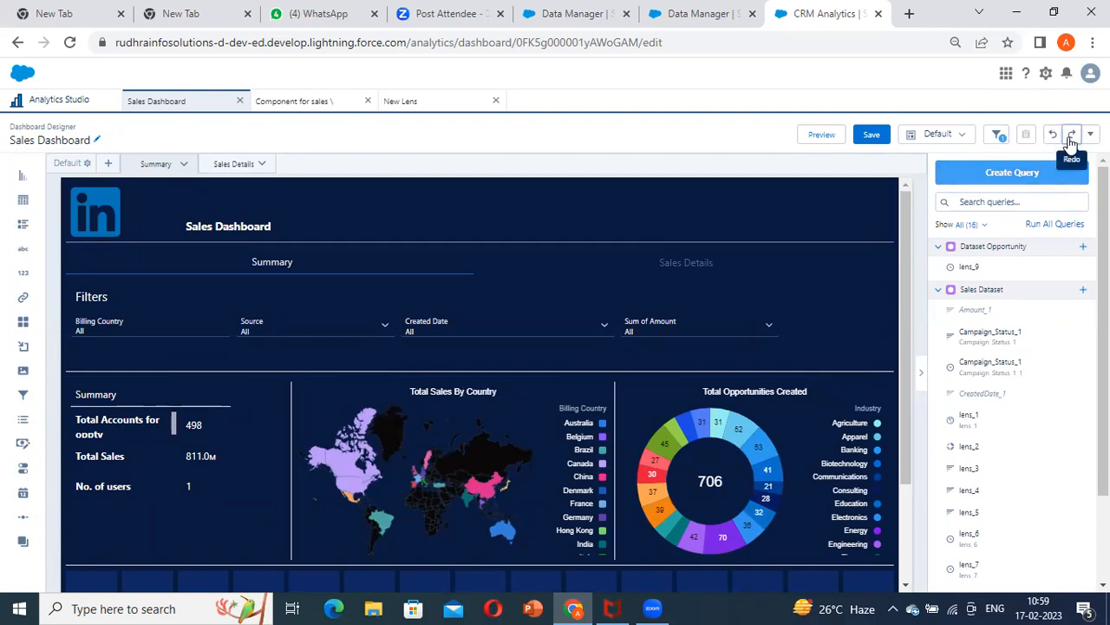
Narrow the Source, Created Date and Sum of Amount filters on the Summary page and line them up side by side
{"action": "left_click", "coordinate": [694, 326]}
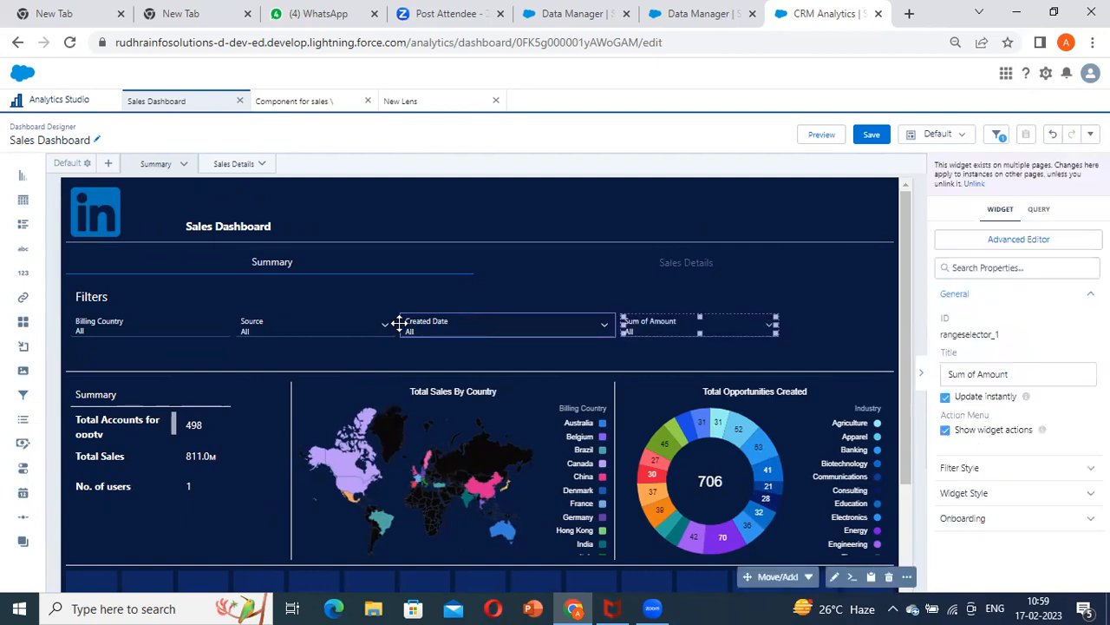
{"action": "left_click", "coordinate": [384, 325]}
{"action": "left_click_drag", "start_coordinate": [393, 324], "coordinate": [337, 325]}
{"action": "left_click", "coordinate": [544, 331]}
{"action": "left_click_drag", "start_coordinate": [441, 329], "coordinate": [389, 327]}
{"action": "left_click_drag", "start_coordinate": [557, 325], "coordinate": [440, 325]}
{"action": "left_click_drag", "start_coordinate": [710, 321], "coordinate": [540, 327]}
{"action": "left_click_drag", "start_coordinate": [659, 327], "coordinate": [510, 328]}
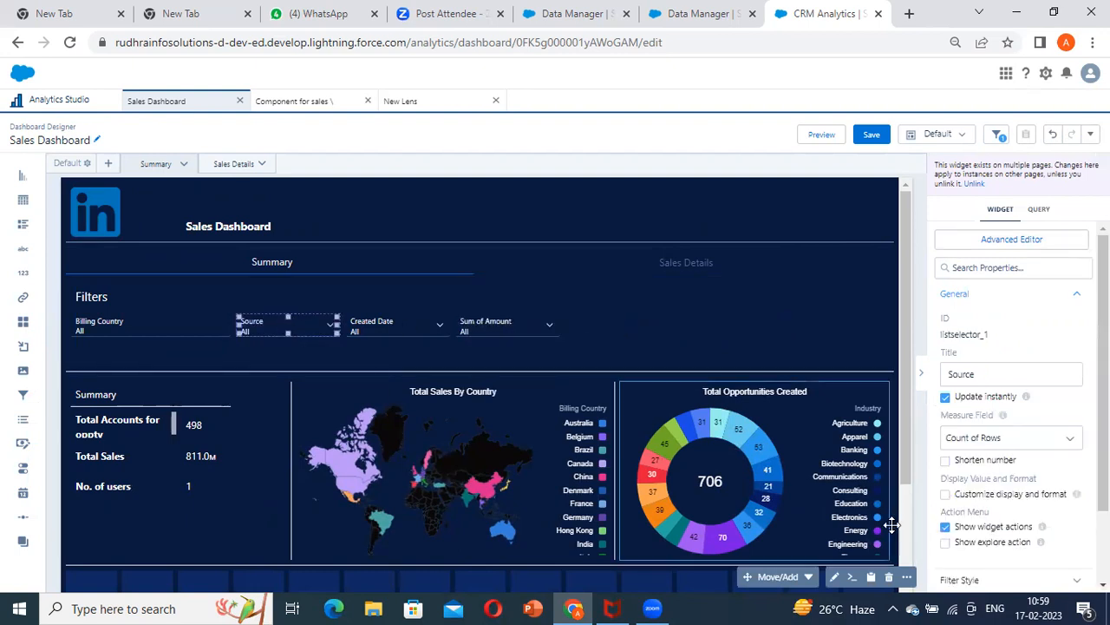
Duplicate the Source filter widget on the Summary page
{"action": "left_click", "coordinate": [906, 577]}
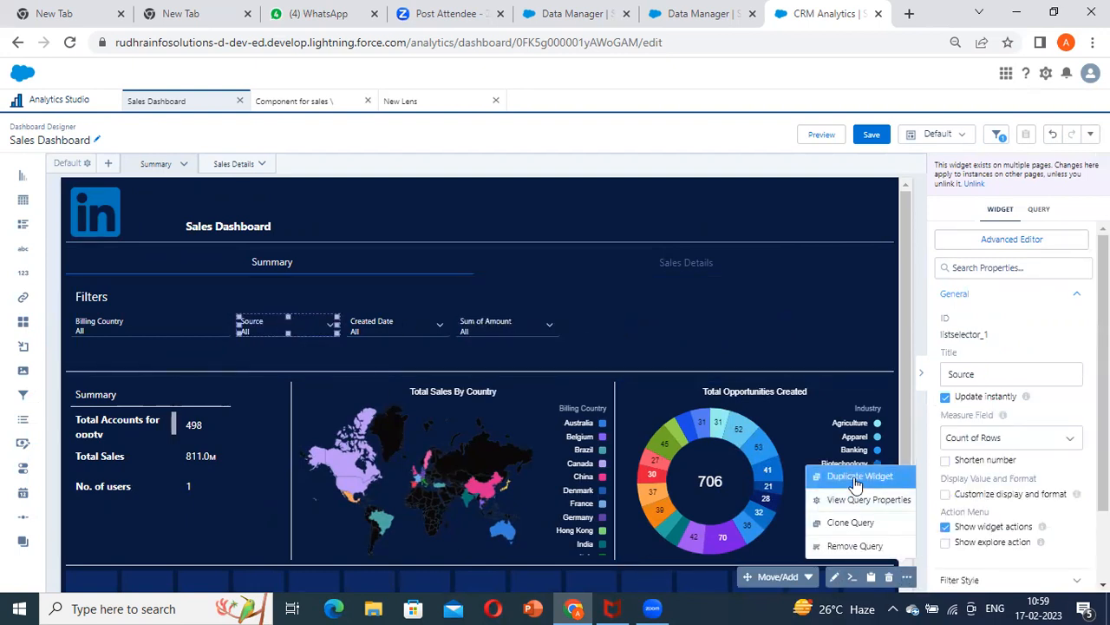
{"action": "left_click", "coordinate": [859, 476]}
{"action": "scroll", "coordinate": [367, 466], "scroll_direction": "down", "scroll_amount": 3}
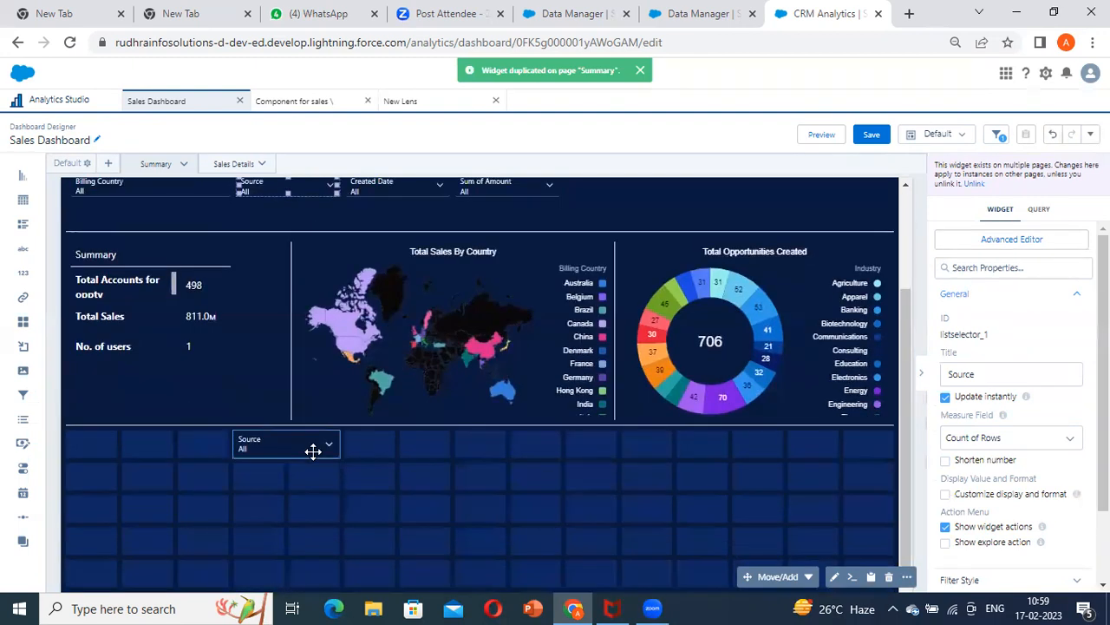
{"action": "scroll", "coordinate": [307, 449], "scroll_direction": "up", "scroll_amount": 3}
Inspect the Industry filter and the charts on the Sales Details page, down to the Opportunity Source chart
{"action": "left_click", "coordinate": [247, 164]}
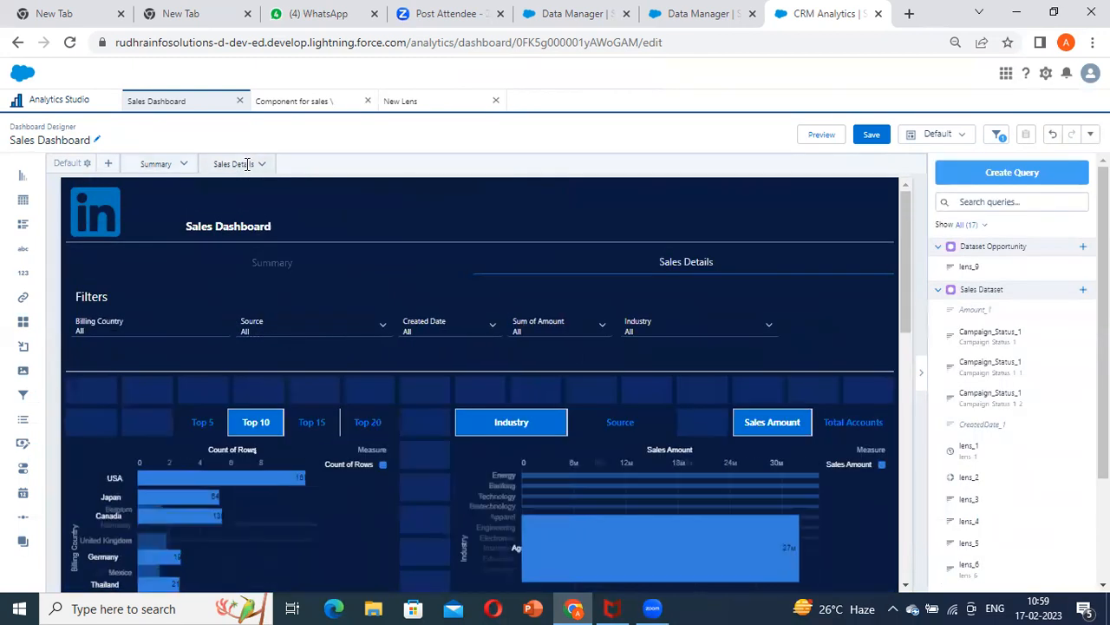
{"action": "left_click", "coordinate": [724, 340]}
{"action": "scroll", "coordinate": [665, 330], "scroll_direction": "down", "scroll_amount": 3}
{"action": "scroll", "coordinate": [665, 330], "scroll_direction": "down", "scroll_amount": 3}
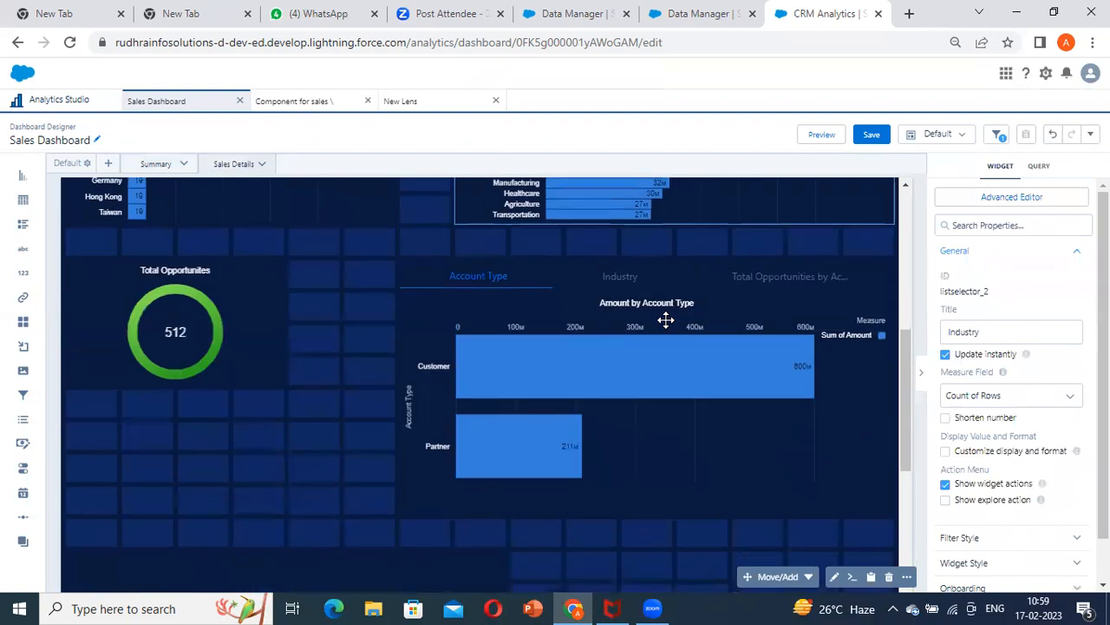
{"action": "scroll", "coordinate": [665, 317], "scroll_direction": "up", "scroll_amount": 6}
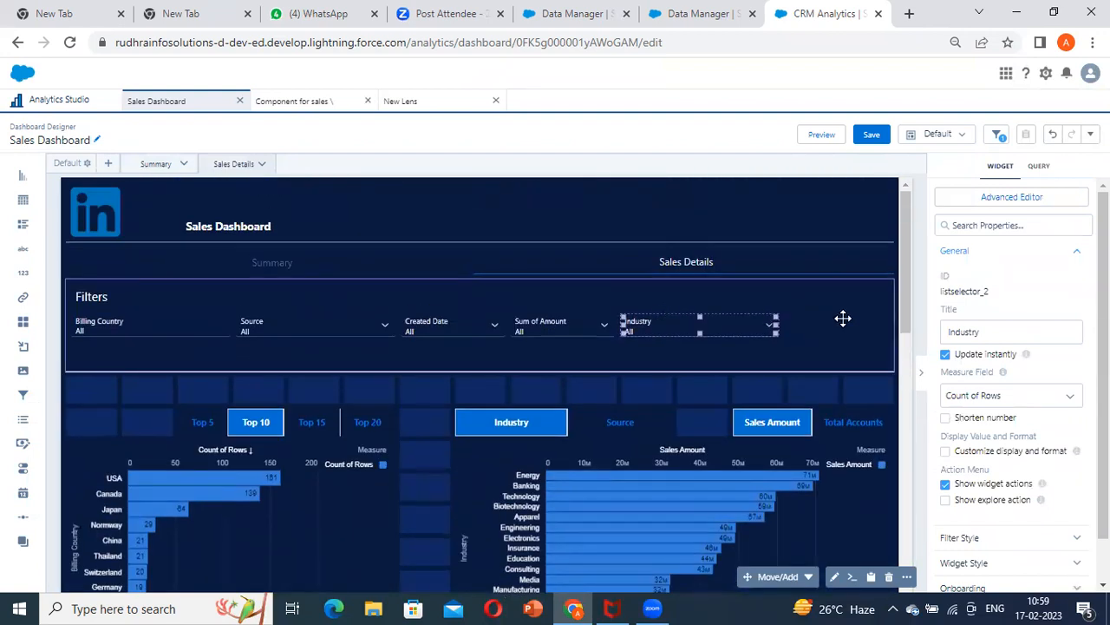
{"action": "scroll", "coordinate": [837, 319], "scroll_direction": "down", "scroll_amount": 5}
{"action": "scroll", "coordinate": [837, 318], "scroll_direction": "up", "scroll_amount": 2}
{"action": "scroll", "coordinate": [837, 318], "scroll_direction": "down", "scroll_amount": 3}
{"action": "scroll", "coordinate": [838, 322], "scroll_direction": "down", "scroll_amount": 3}
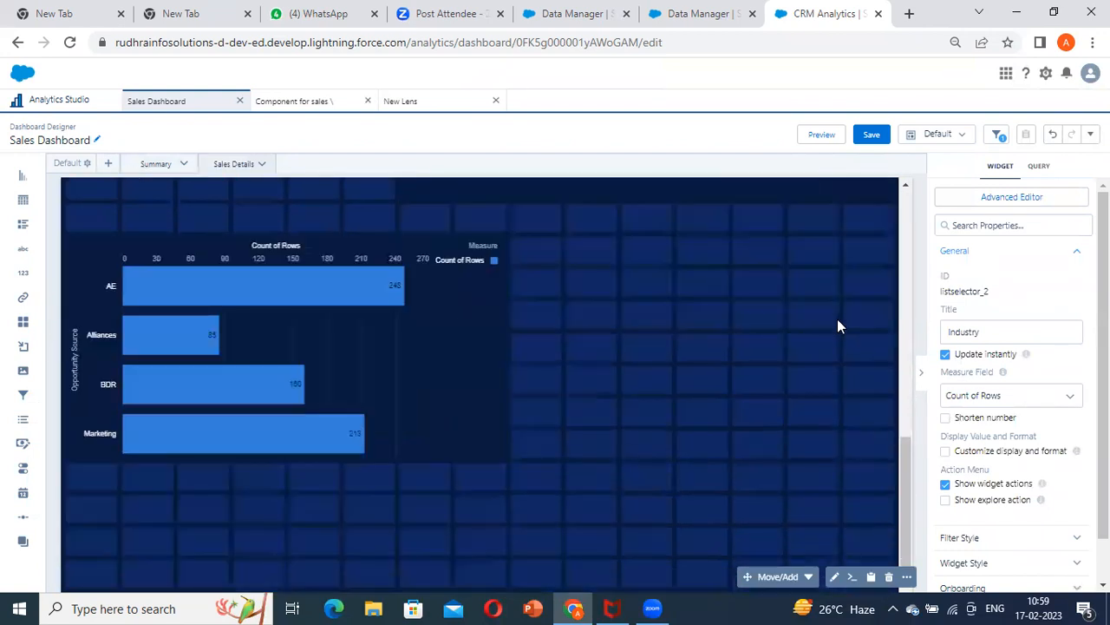
{"action": "scroll", "coordinate": [275, 530], "scroll_direction": "up", "scroll_amount": 4}
{"action": "scroll", "coordinate": [613, 434], "scroll_direction": "up", "scroll_amount": 3}
{"action": "left_click", "coordinate": [680, 362]}
{"action": "scroll", "coordinate": [694, 347], "scroll_direction": "up", "scroll_amount": 3}
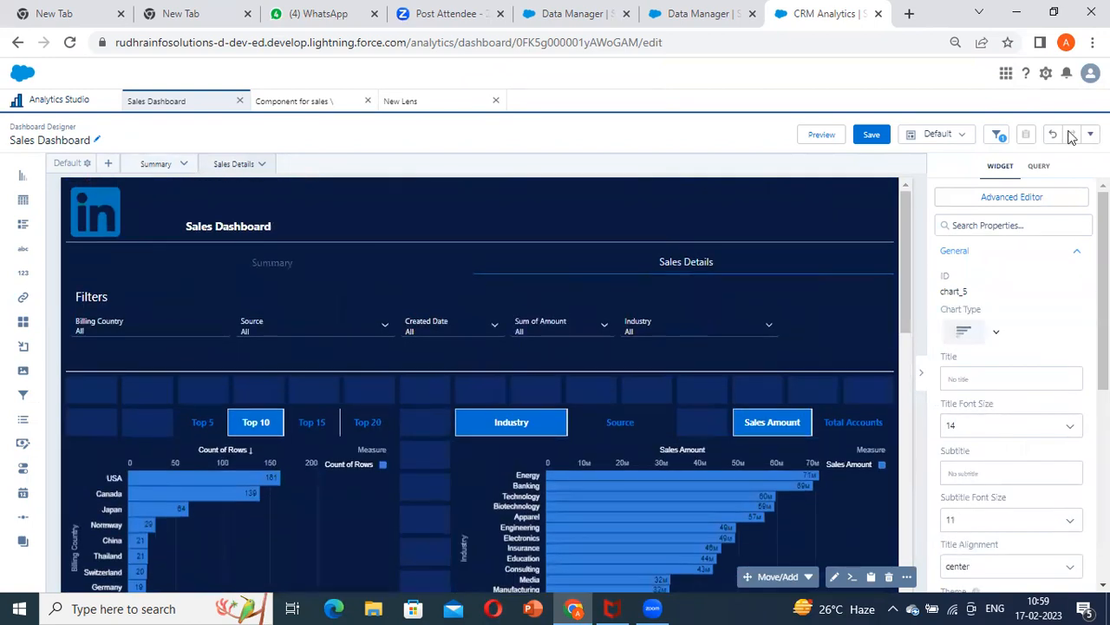
Review the existing data source connections between the datasets
{"action": "left_click", "coordinate": [1090, 134]}
{"action": "left_click", "coordinate": [1067, 241]}
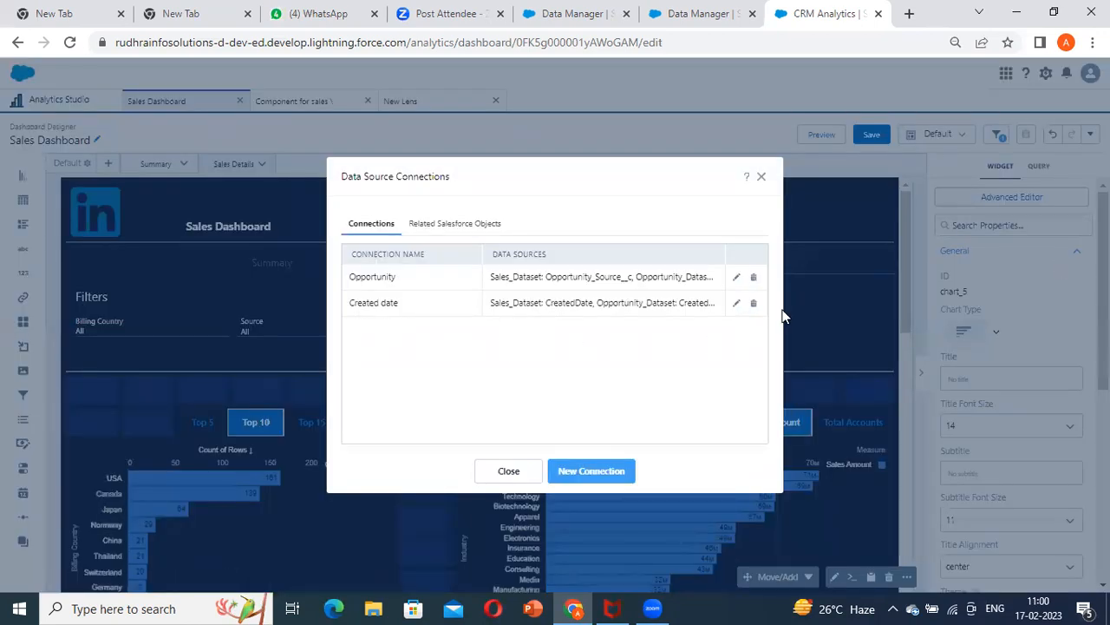
{"action": "left_click", "coordinate": [761, 180]}
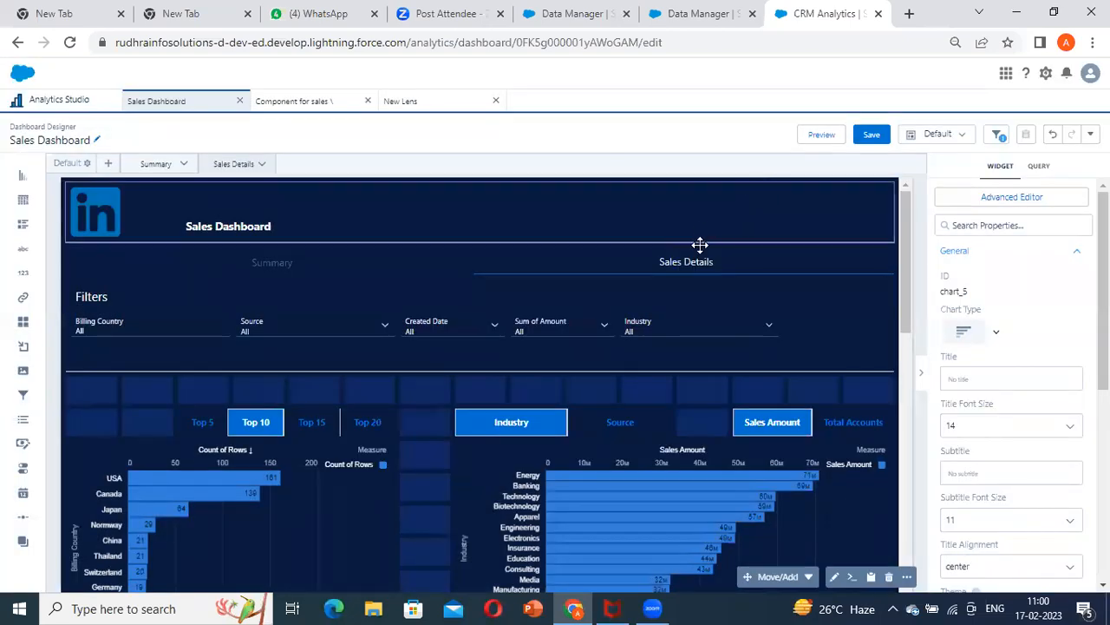
Compare the Industry filter widget with the Opportunity Source chart on the Sales Details page
{"action": "left_click", "coordinate": [696, 319]}
{"action": "scroll", "coordinate": [502, 364], "scroll_direction": "down", "scroll_amount": 5}
{"action": "scroll", "coordinate": [501, 363], "scroll_direction": "down", "scroll_amount": 3}
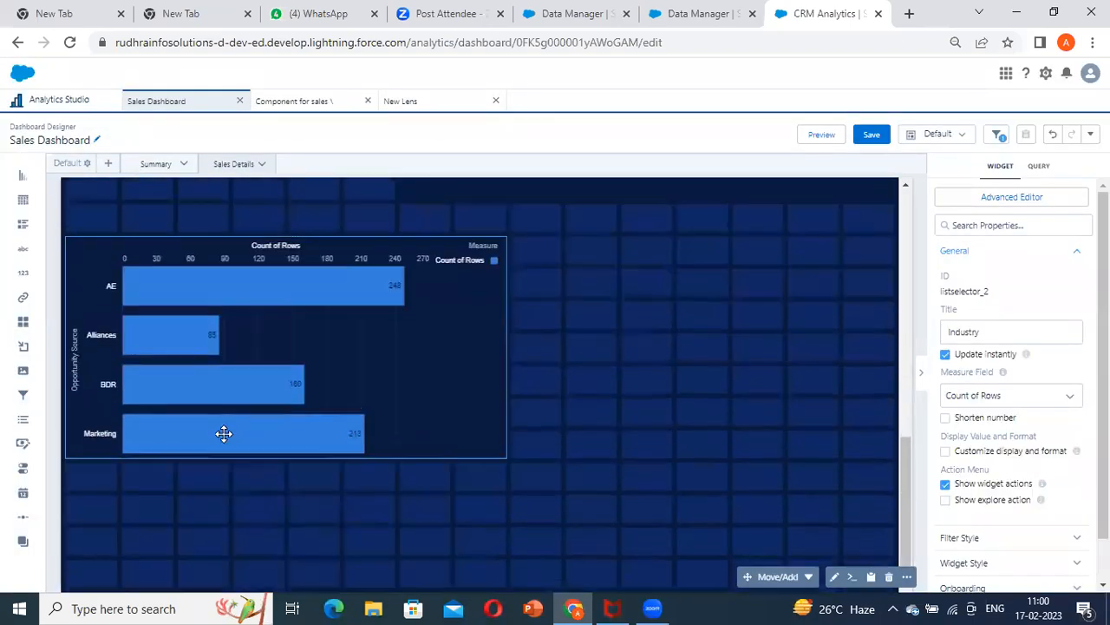
{"action": "left_click", "coordinate": [488, 364]}
{"action": "scroll", "coordinate": [704, 266], "scroll_direction": "up", "scroll_amount": 6}
Show the Industry filter's query properties and select its query ID, Campaign_Status_1_1
{"action": "left_click", "coordinate": [655, 251]}
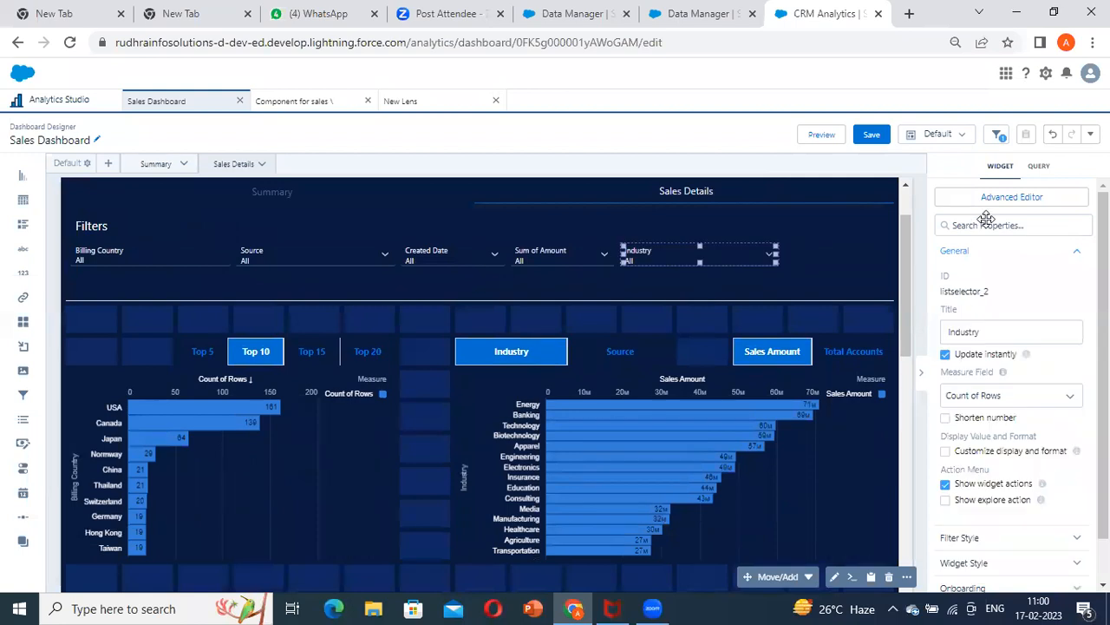
{"action": "left_click", "coordinate": [1040, 166]}
{"action": "double_click", "coordinate": [987, 260]}
{"action": "key", "text": "ctrl+c"}
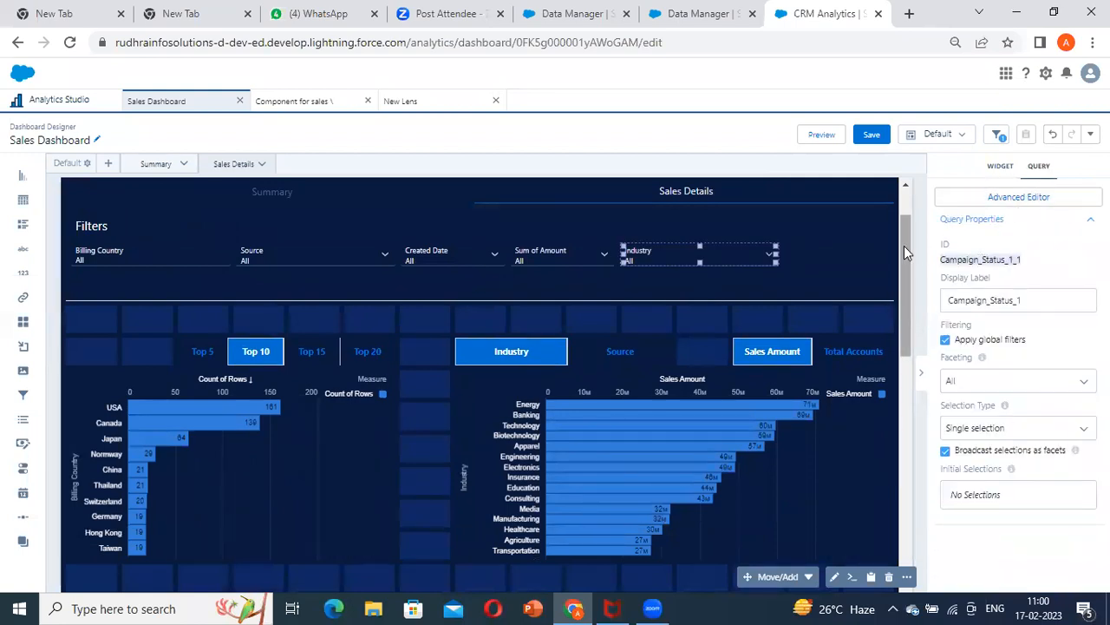
Open the advanced editor for the Opportunity Source chart and choose Campaign_Status_1_1 as the interaction's source query
{"action": "left_click_drag", "start_coordinate": [905, 251], "coordinate": [870, 439]}
{"action": "left_click", "coordinate": [313, 373]}
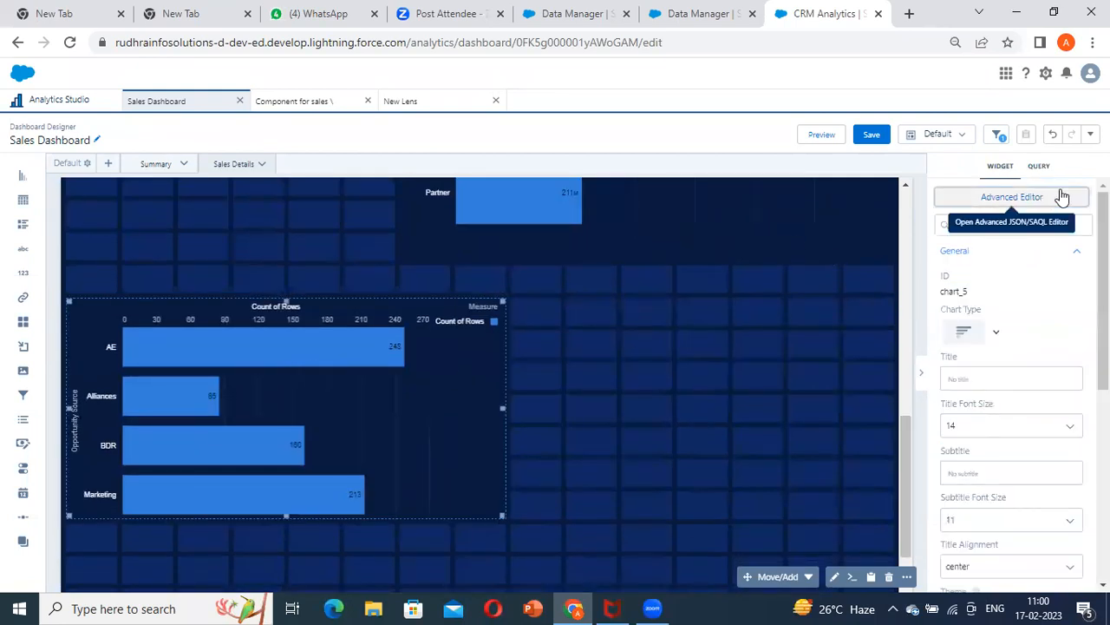
{"action": "left_click", "coordinate": [1063, 197]}
{"action": "left_click", "coordinate": [137, 242]}
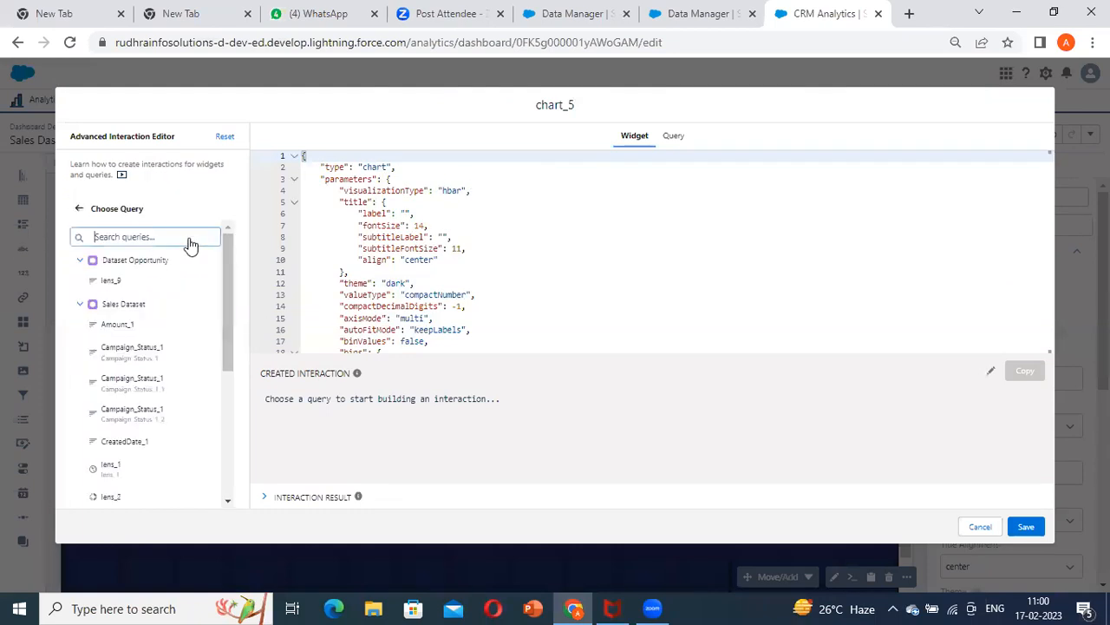
{"action": "key", "text": "ctrl+v"}
{"action": "left_click", "coordinate": [157, 293]}
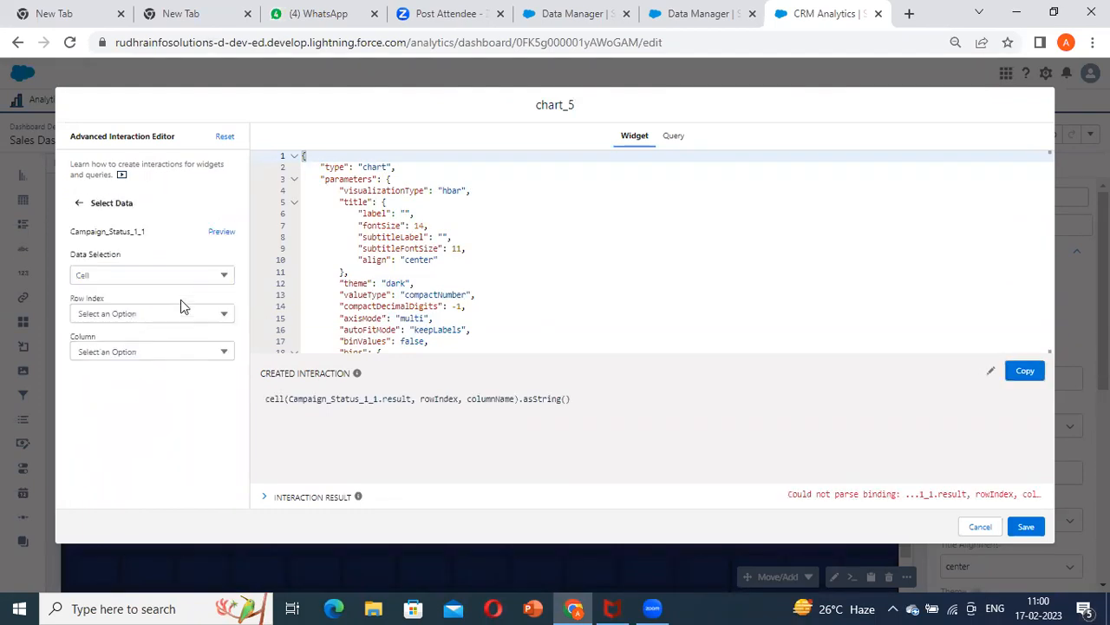
Set the interaction's cell to row index 0 and column Account.Industry, and copy the generated interaction
{"action": "left_click", "coordinate": [122, 314]}
{"action": "left_click", "coordinate": [100, 337]}
{"action": "left_click", "coordinate": [126, 352]}
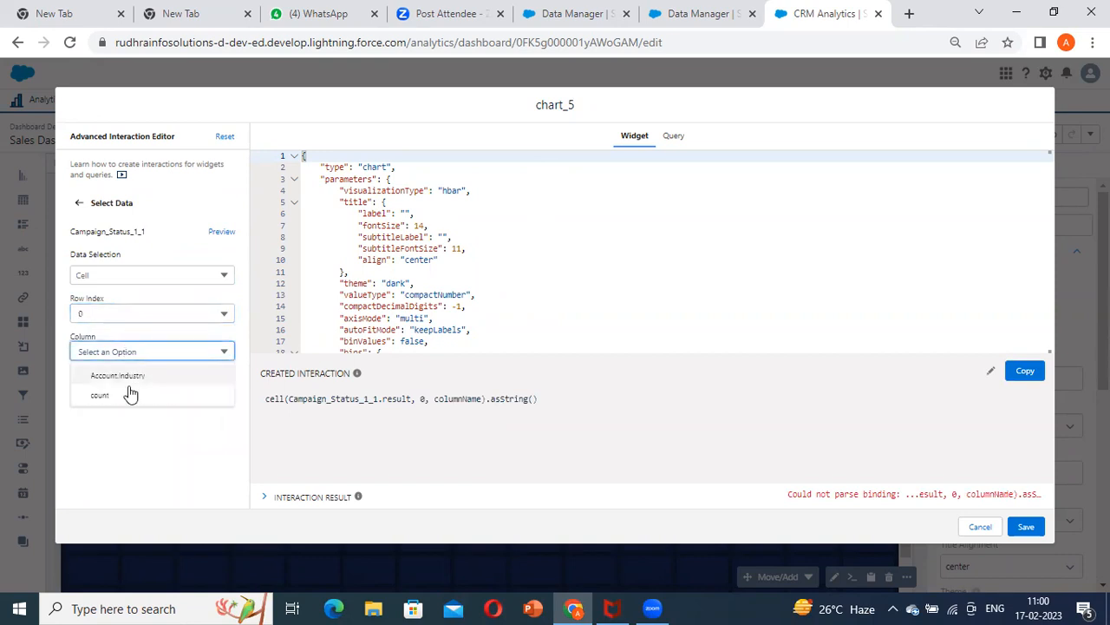
{"action": "left_click", "coordinate": [139, 376]}
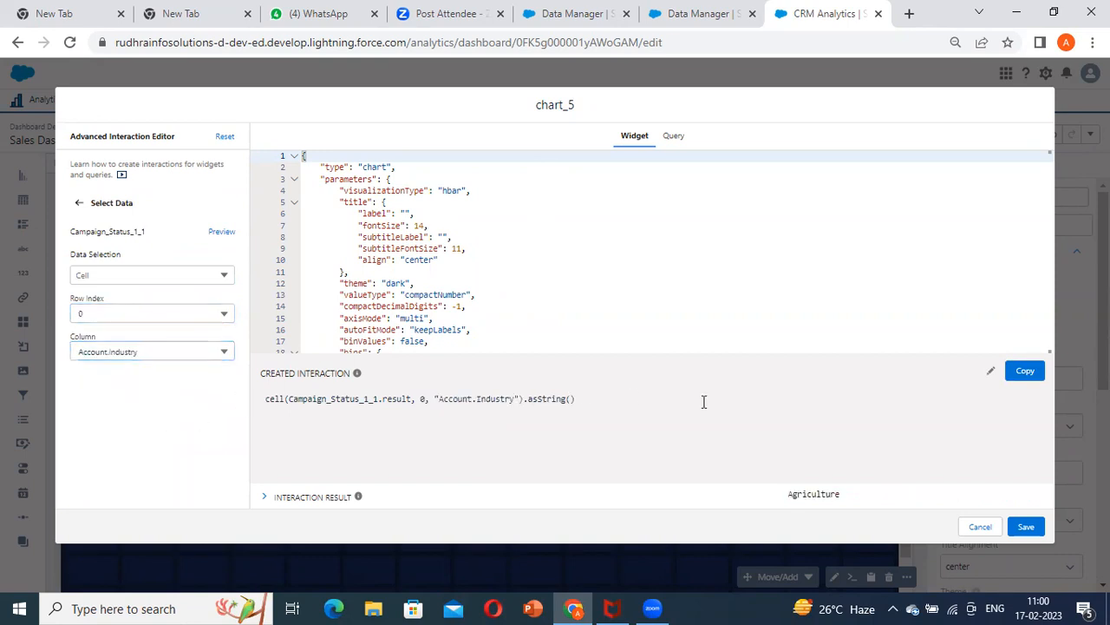
{"action": "left_click", "coordinate": [1025, 371]}
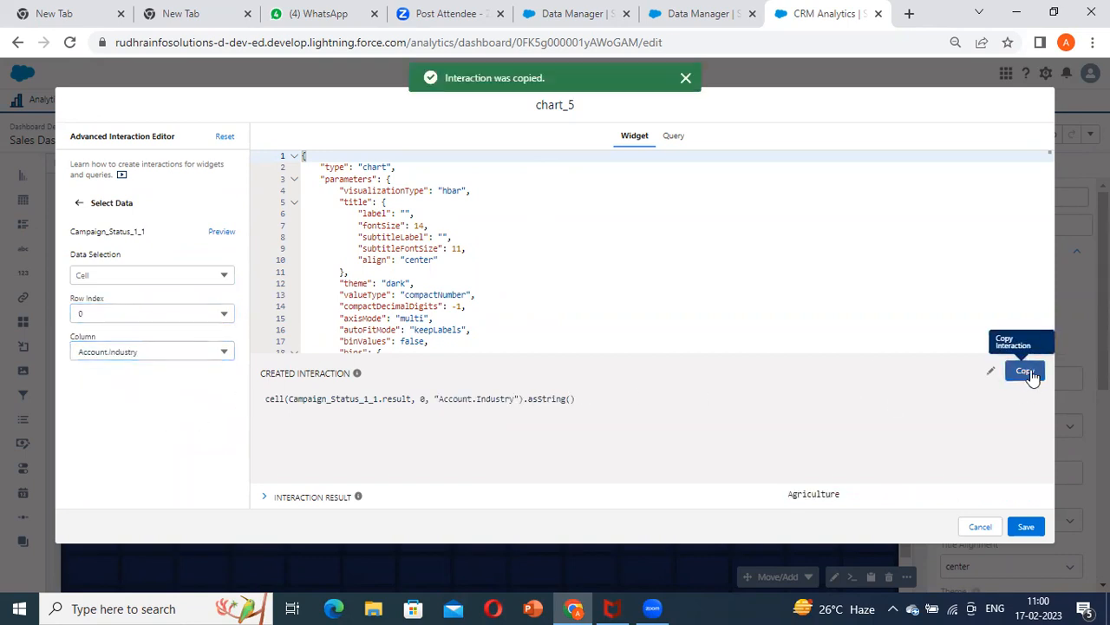
Examine the filters section in the Opportunity Source chart's query code, then leave the advanced editor without saving
{"action": "left_click", "coordinate": [77, 206]}
{"action": "left_click", "coordinate": [673, 136]}
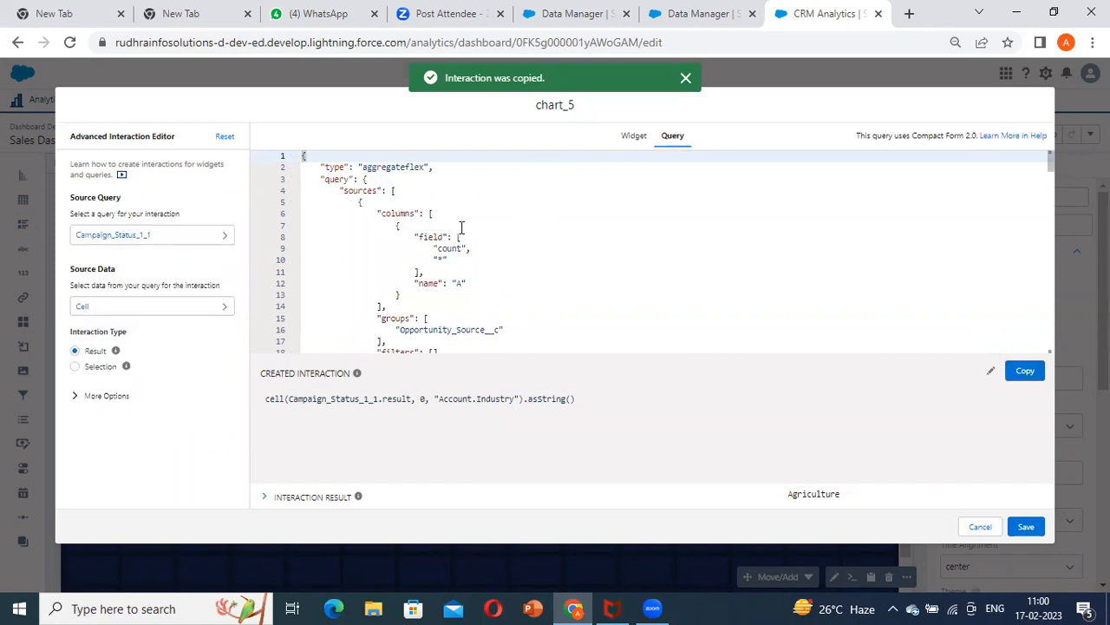
{"action": "scroll", "coordinate": [535, 246], "scroll_direction": "down", "scroll_amount": 2}
{"action": "scroll", "coordinate": [536, 245], "scroll_direction": "up", "scroll_amount": 2}
{"action": "scroll", "coordinate": [536, 245], "scroll_direction": "down", "scroll_amount": 1}
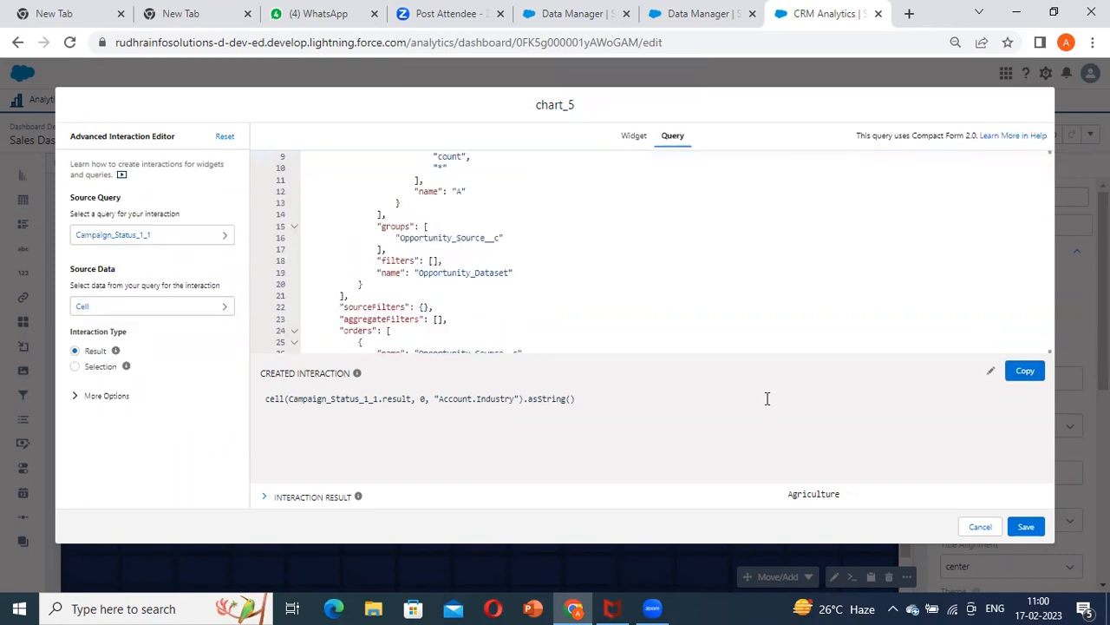
{"action": "left_click", "coordinate": [981, 527]}
Open the Opportunity Source chart's lens and search Dataset Opportunity's filter fields for "ind"
{"action": "double_click", "coordinate": [440, 338]}
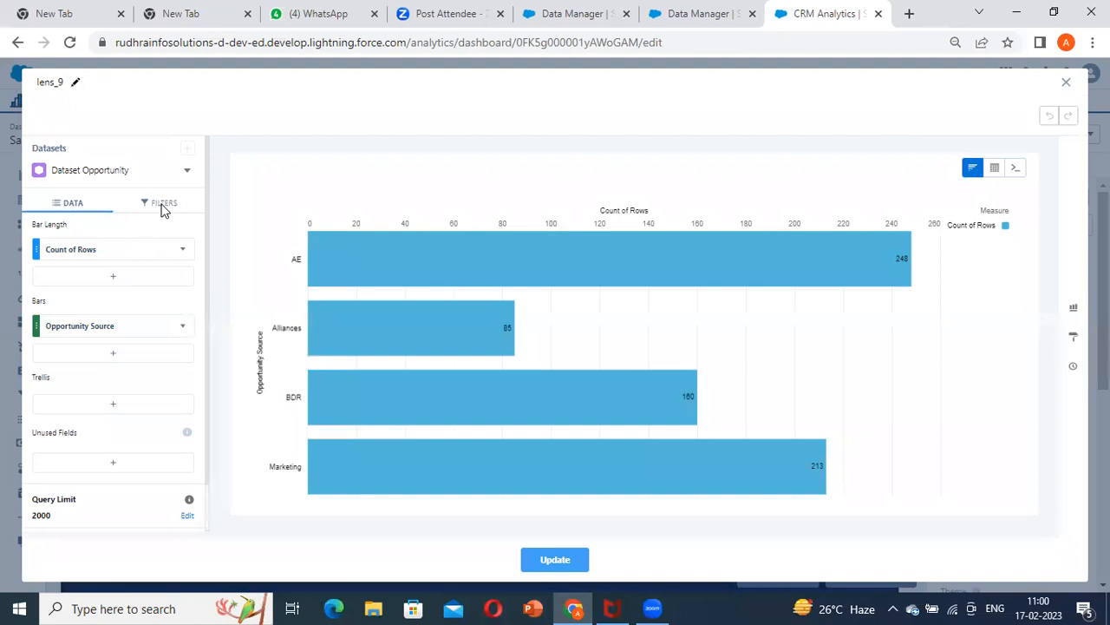
{"action": "left_click", "coordinate": [165, 208]}
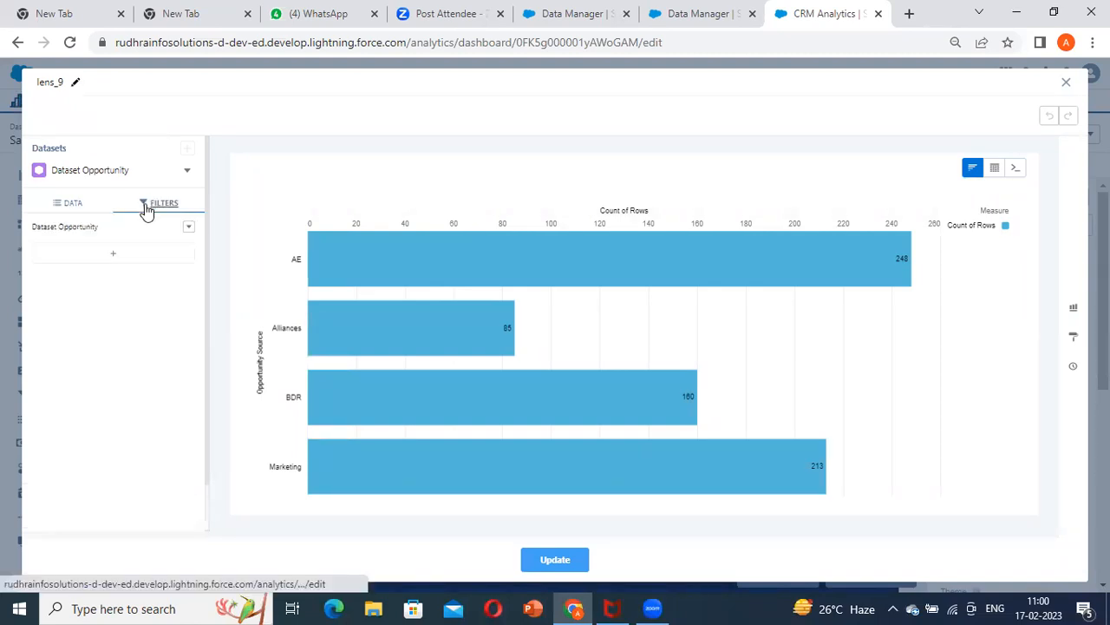
{"action": "left_click", "coordinate": [107, 258]}
{"action": "scroll", "coordinate": [302, 340], "scroll_direction": "down", "scroll_amount": 5}
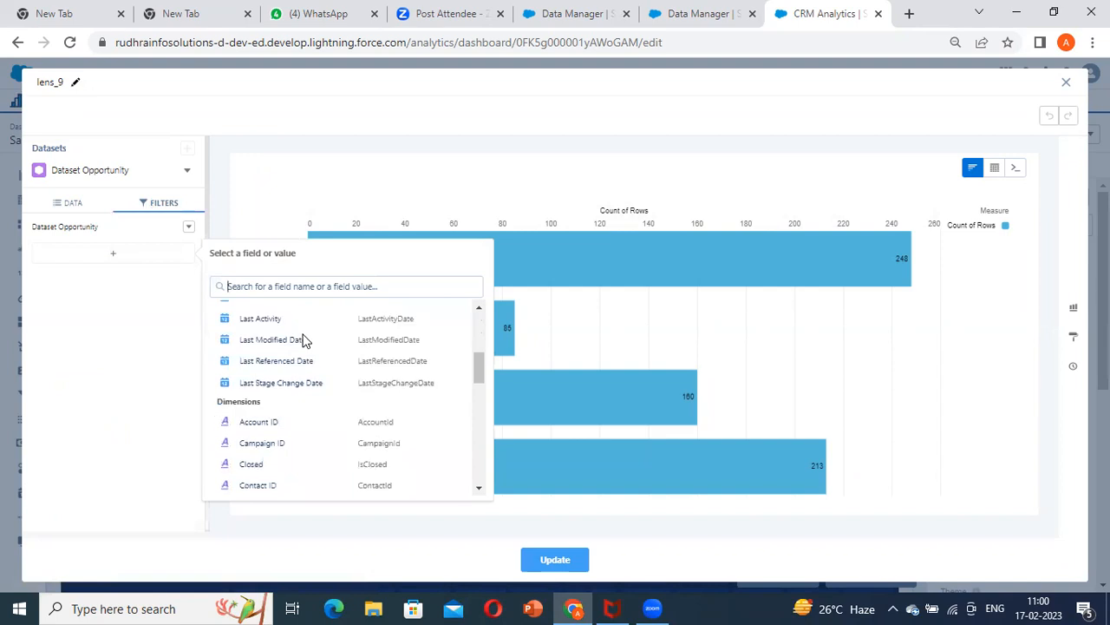
{"action": "scroll", "coordinate": [290, 308], "scroll_direction": "down", "scroll_amount": 3}
{"action": "type", "text": "Ind"}
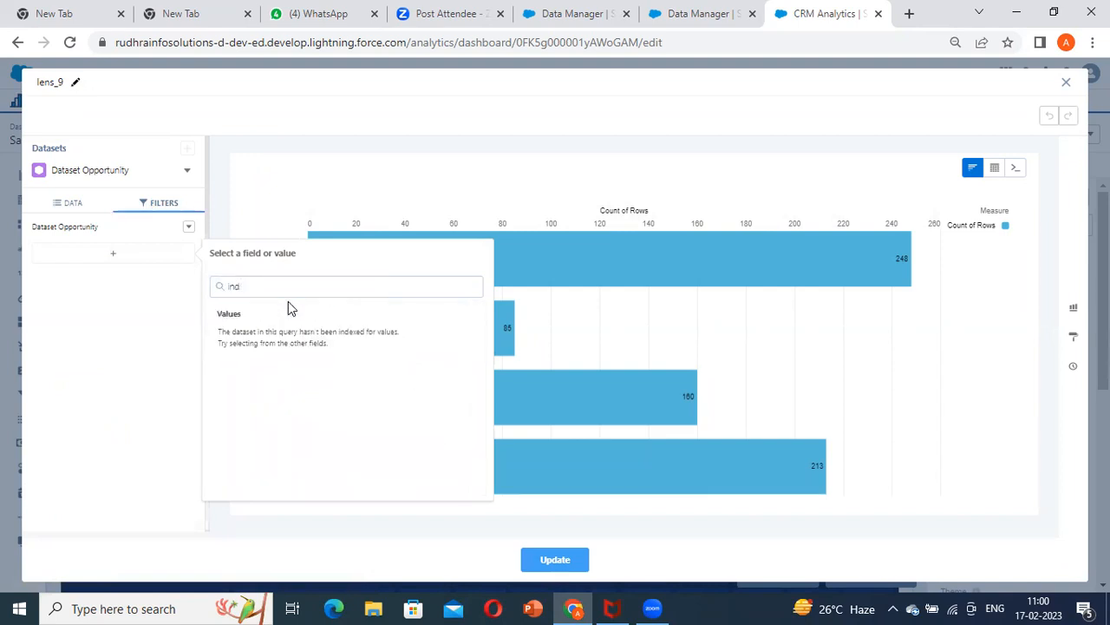
{"action": "key", "text": "BackSpace"}
{"action": "key", "text": "BackSpace"}
{"action": "key", "text": "BackSpace"}
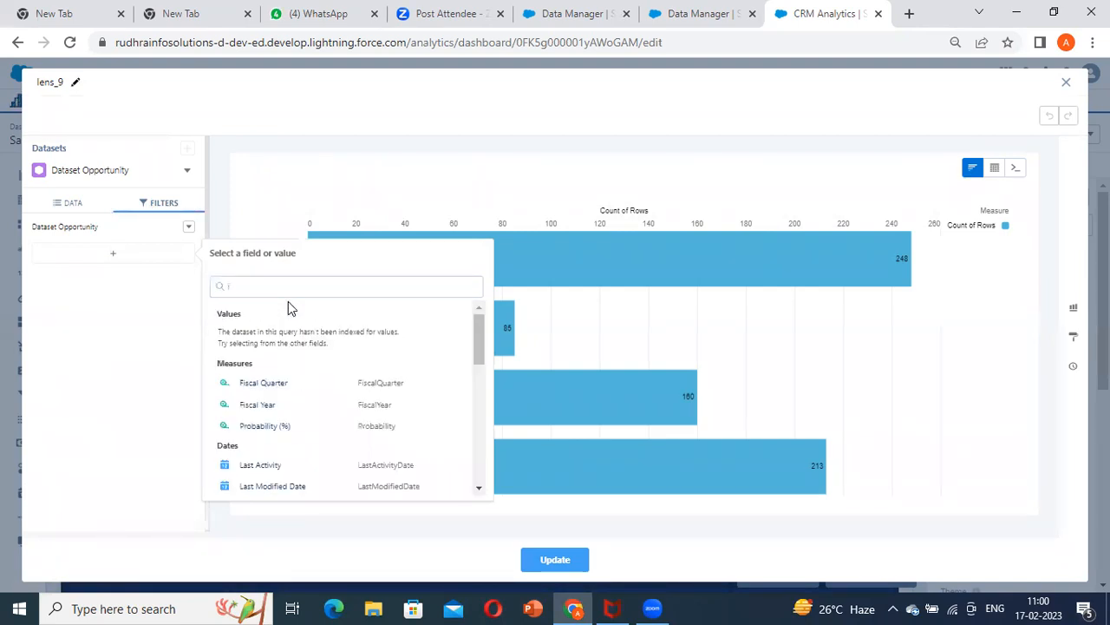
{"action": "type", "text": "ind"}
{"action": "key", "text": "BackSpace"}
{"action": "key", "text": "BackSpace"}
{"action": "key", "text": "BackSpace"}
{"action": "type", "text": "indu"}
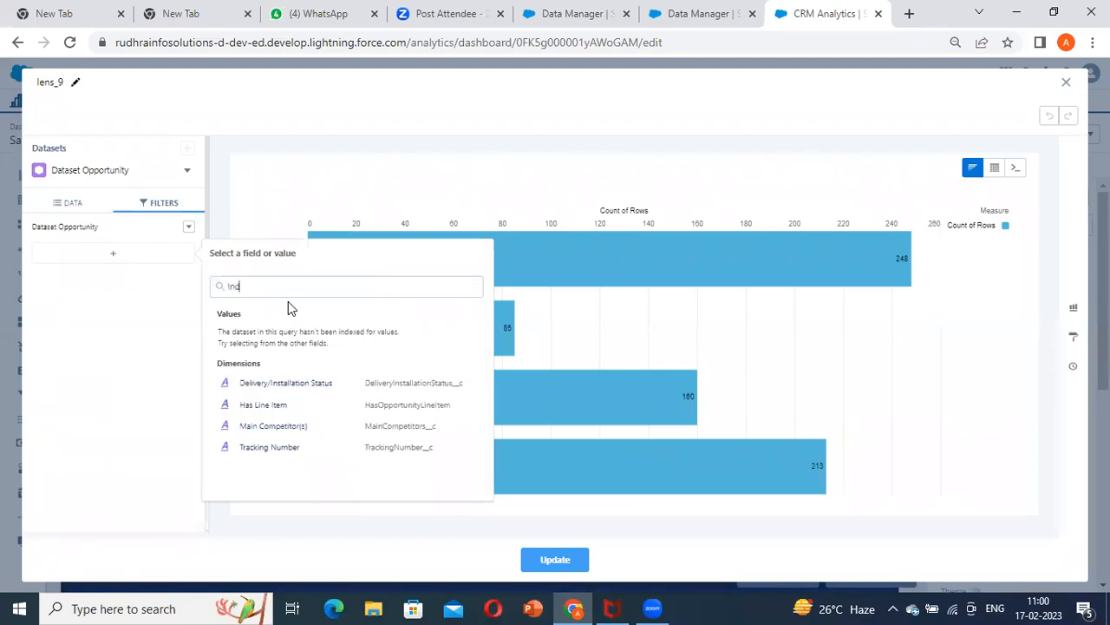
{"action": "key", "text": "BackSpace"}
{"action": "key", "text": "BackSpace"}
{"action": "key", "text": "BackSpace"}
{"action": "key", "text": "BackSpace"}
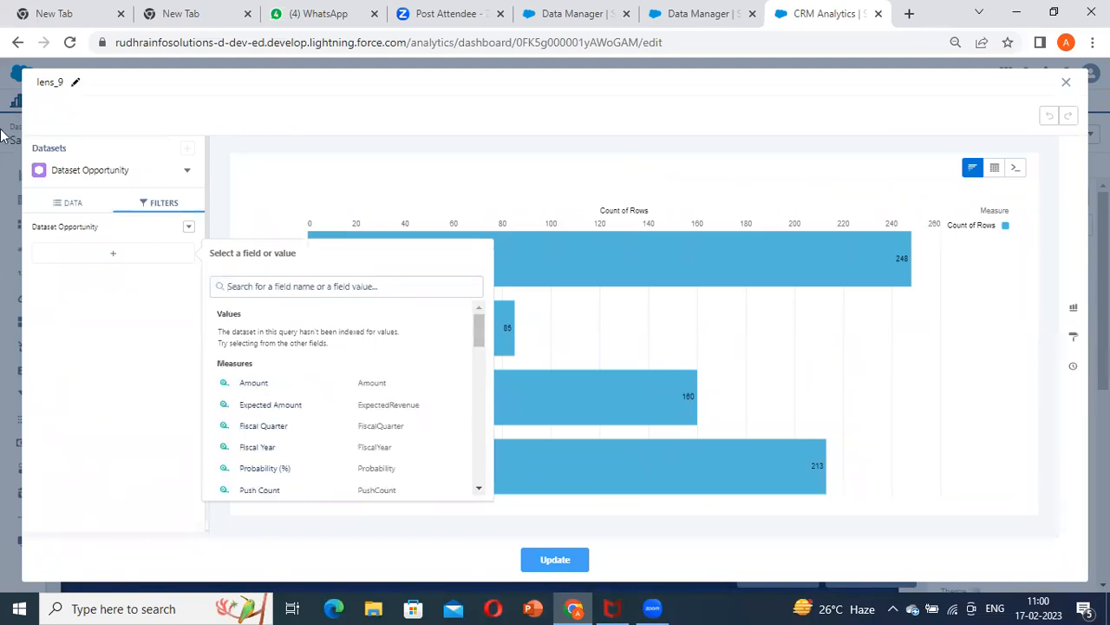
{"action": "left_click", "coordinate": [5, 348]}
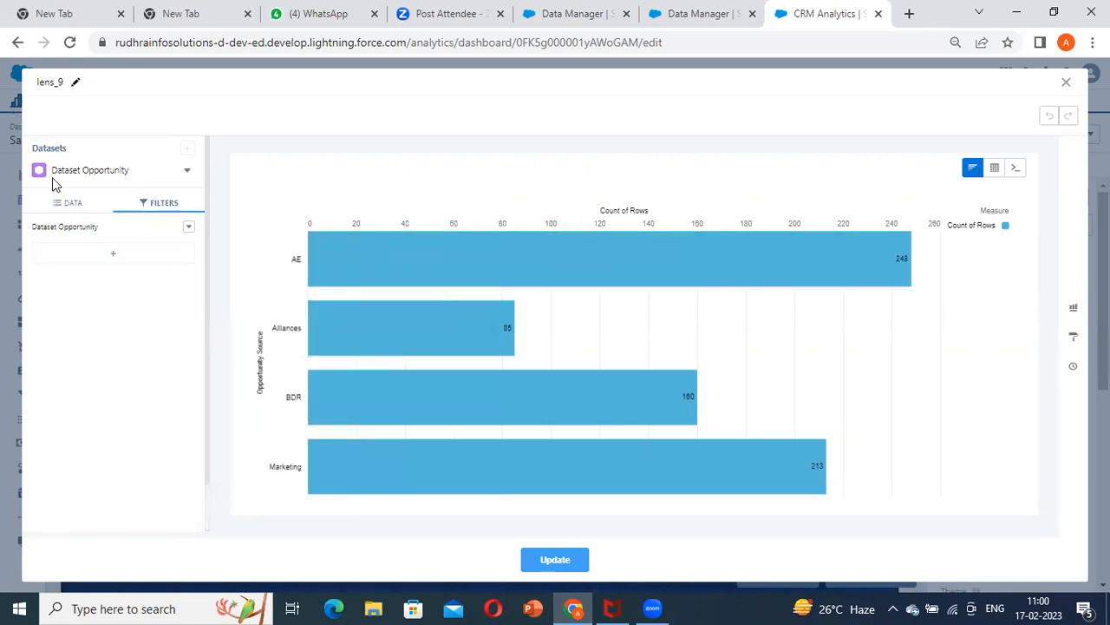
{"action": "left_click", "coordinate": [75, 205]}
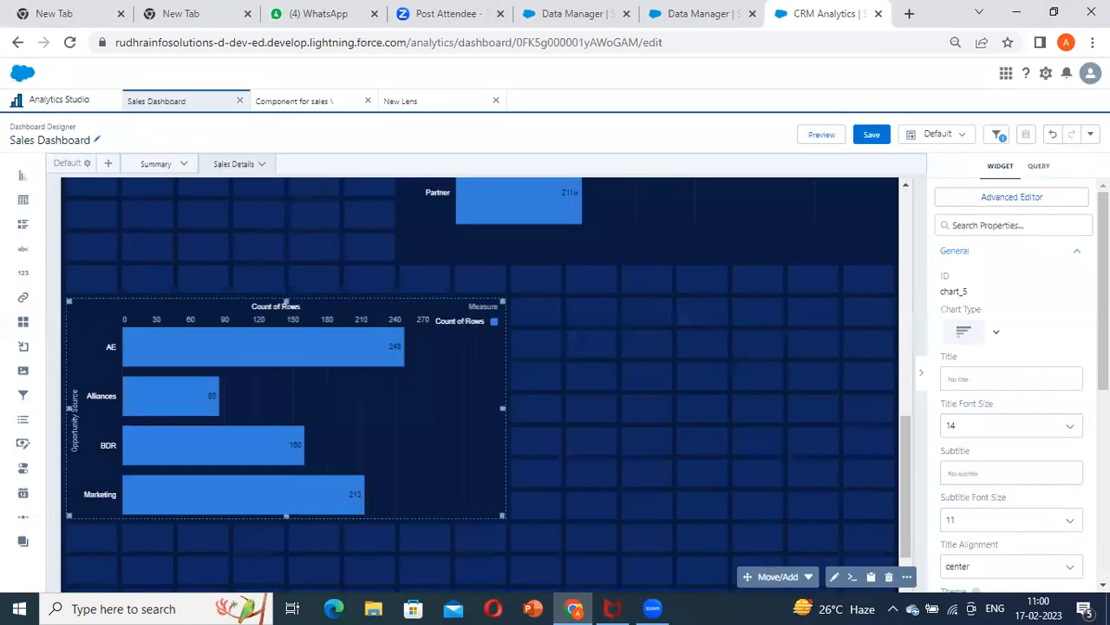
Delete the Opportunity connection from the dashboard's data source connections
{"action": "scroll", "coordinate": [446, 249], "scroll_direction": "up", "scroll_amount": 5}
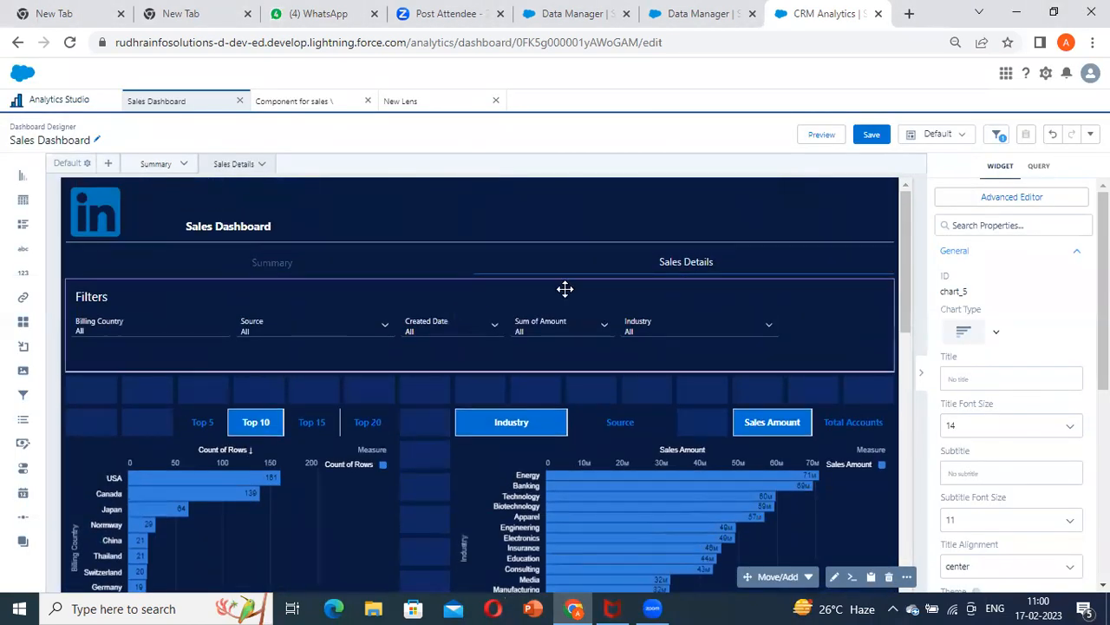
{"action": "left_click", "coordinate": [250, 324]}
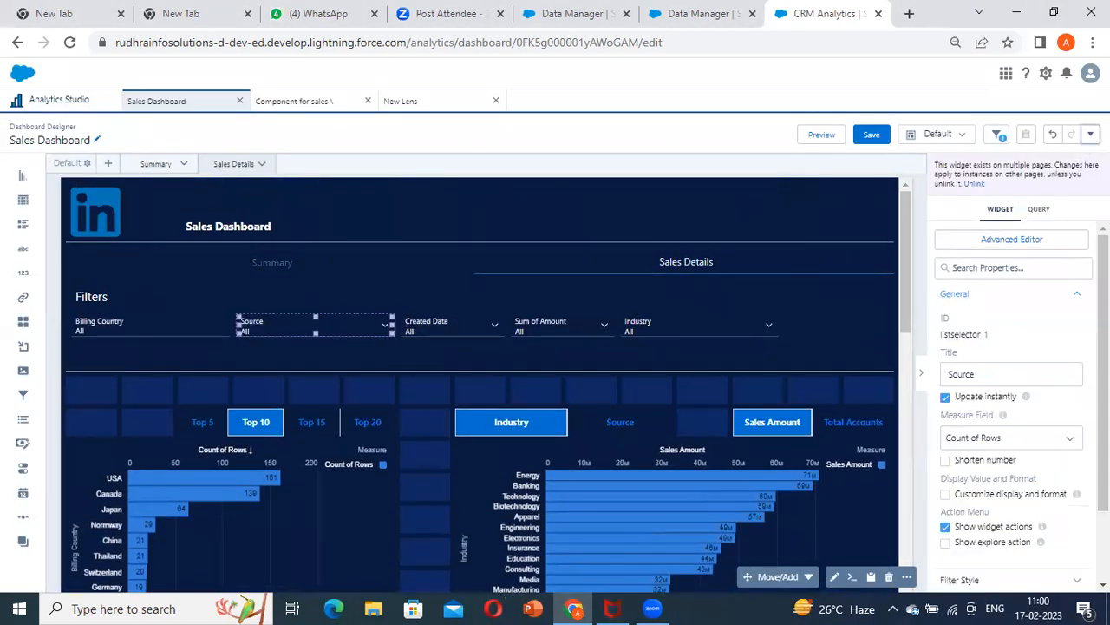
{"action": "left_click", "coordinate": [1090, 134]}
{"action": "left_click", "coordinate": [1055, 243]}
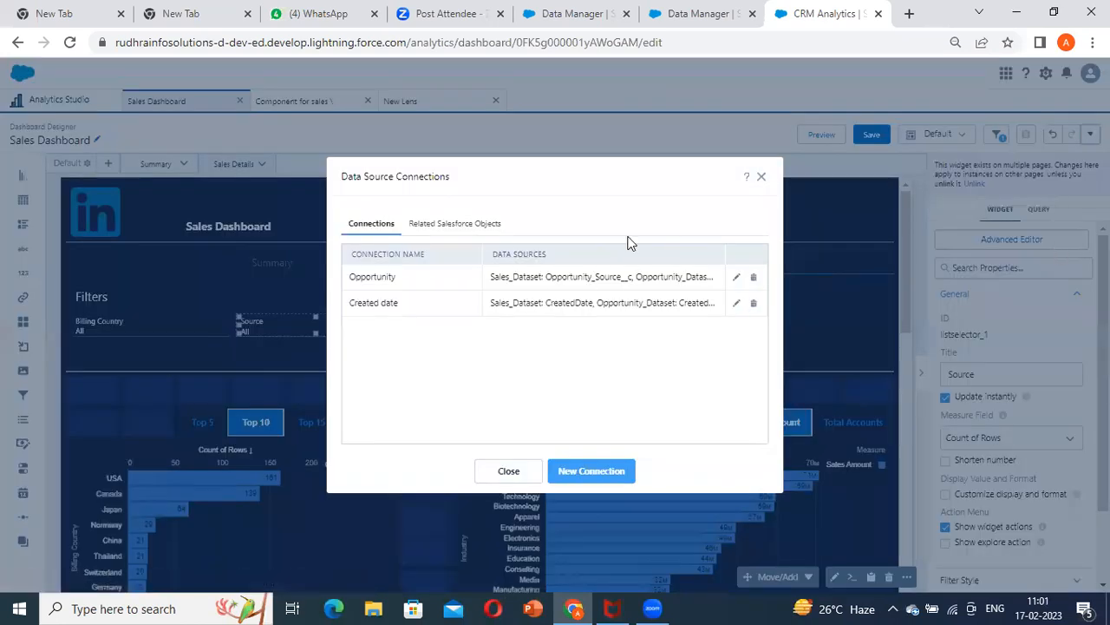
{"action": "left_click", "coordinate": [753, 279]}
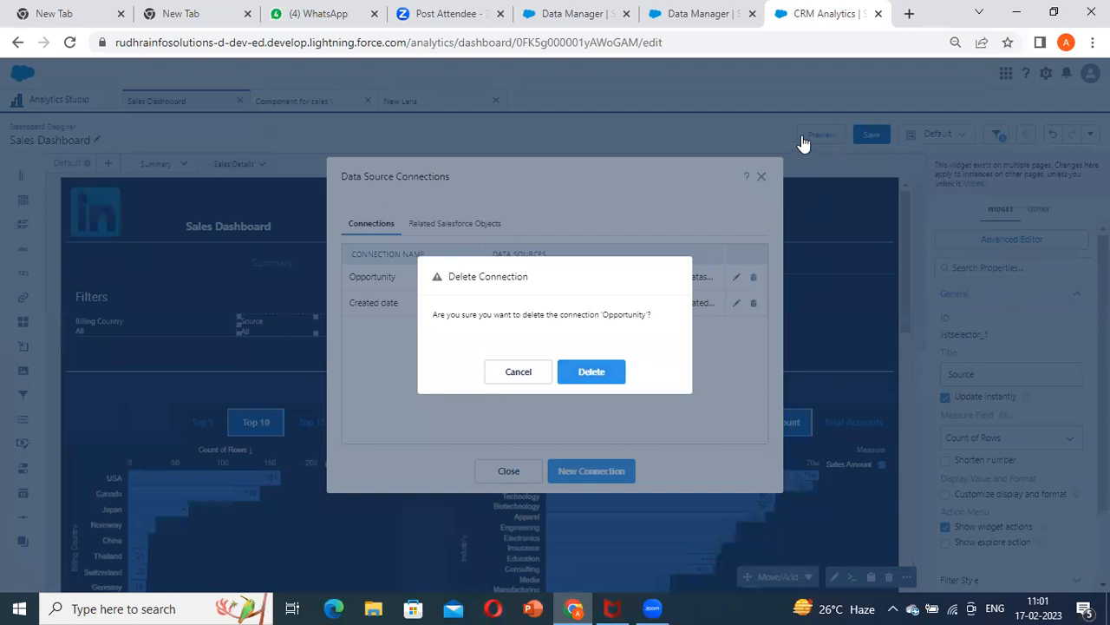
{"action": "left_click", "coordinate": [590, 369]}
{"action": "left_click", "coordinate": [508, 470]}
Preview the dashboard with the Source filter set to BDR, check the Opportunity Source chart, and return to editing
{"action": "left_click", "coordinate": [811, 133]}
{"action": "left_click", "coordinate": [267, 319]}
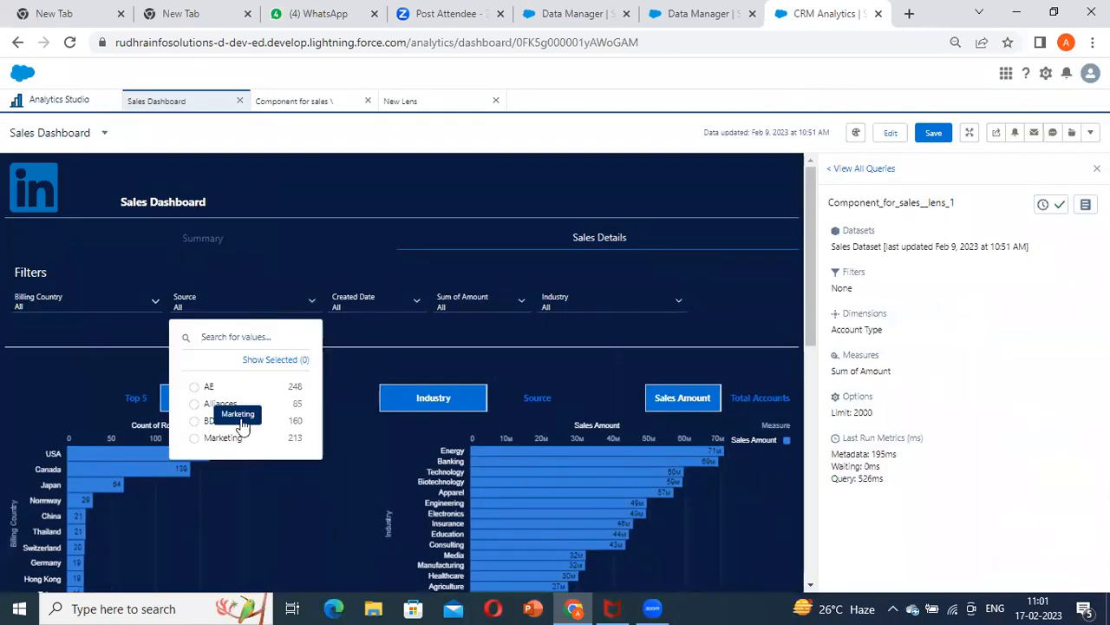
{"action": "left_click", "coordinate": [236, 419]}
{"action": "scroll", "coordinate": [156, 517], "scroll_direction": "down", "scroll_amount": 10}
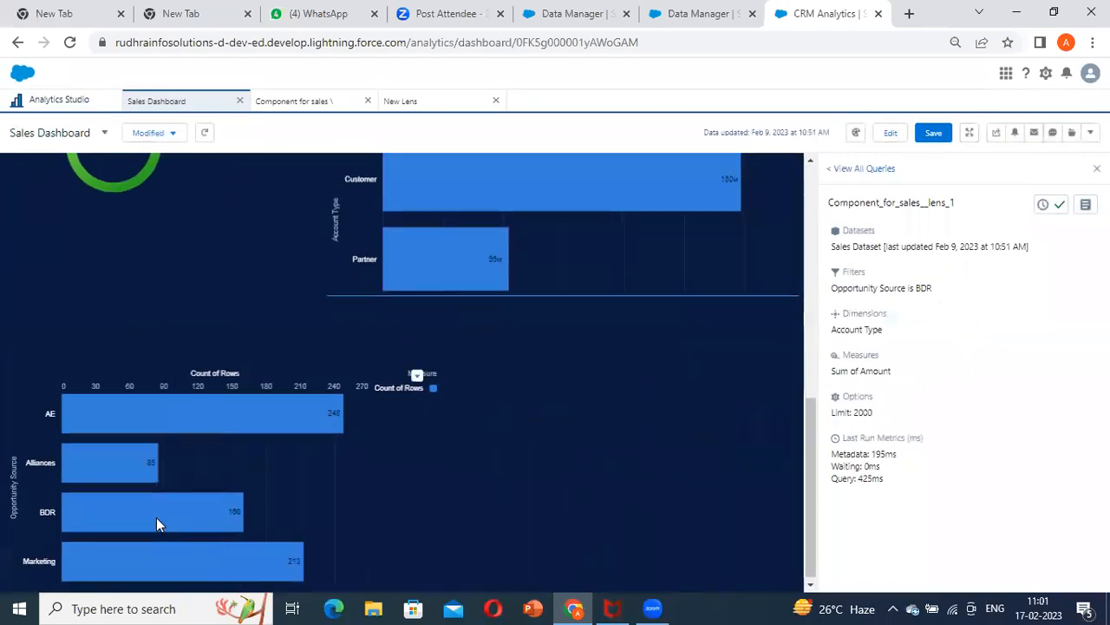
{"action": "left_click", "coordinate": [889, 133]}
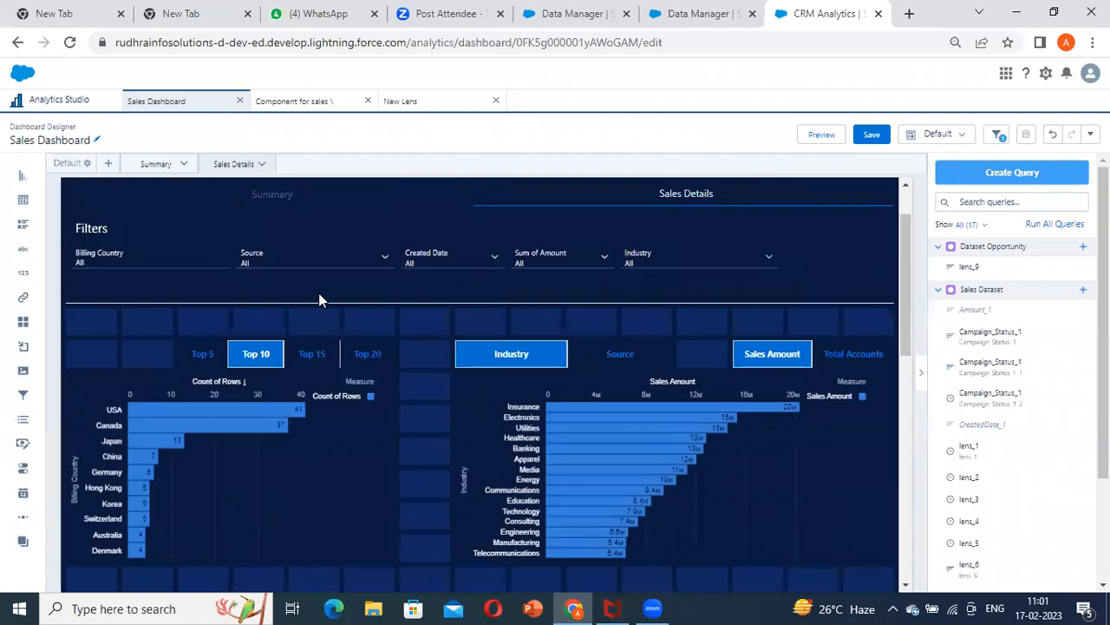
Show the Source filter's query properties and copy its query ID, Campaign_Status_1
{"action": "left_click", "coordinate": [308, 320]}
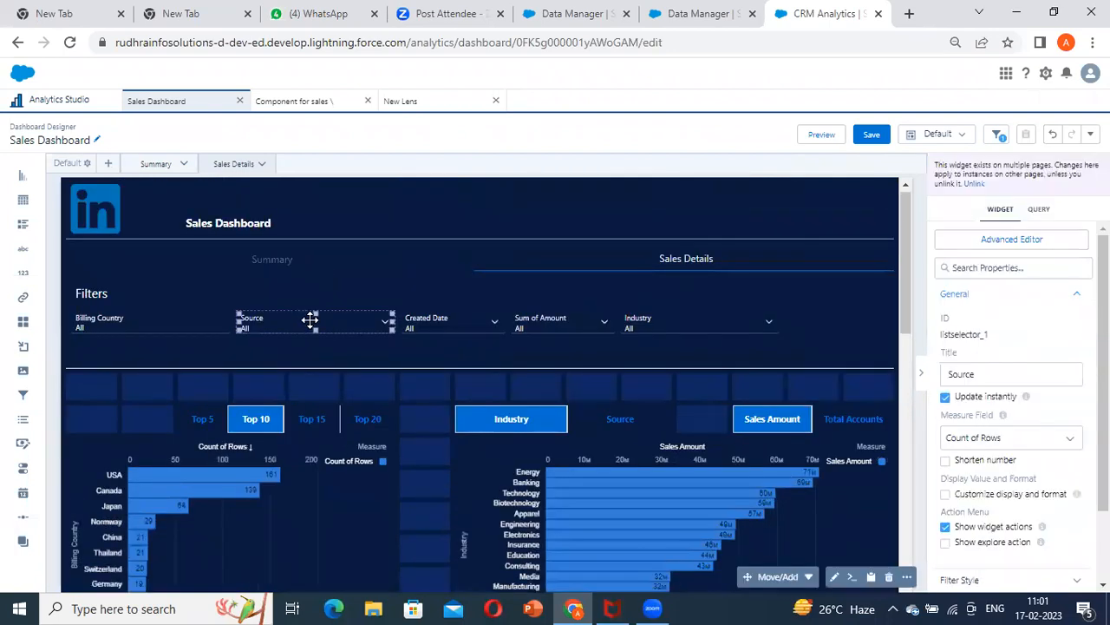
{"action": "left_click", "coordinate": [1038, 211]}
{"action": "double_click", "coordinate": [978, 306]}
{"action": "left_click", "coordinate": [993, 309]}
{"action": "double_click", "coordinate": [991, 304]}
{"action": "key", "text": "ctrl+c"}
Open the lens of the Opportunity Source chart and start a new filter on Dataset Opportunity
{"action": "scroll", "coordinate": [368, 323], "scroll_direction": "down", "scroll_amount": 5}
{"action": "left_click", "coordinate": [348, 520]}
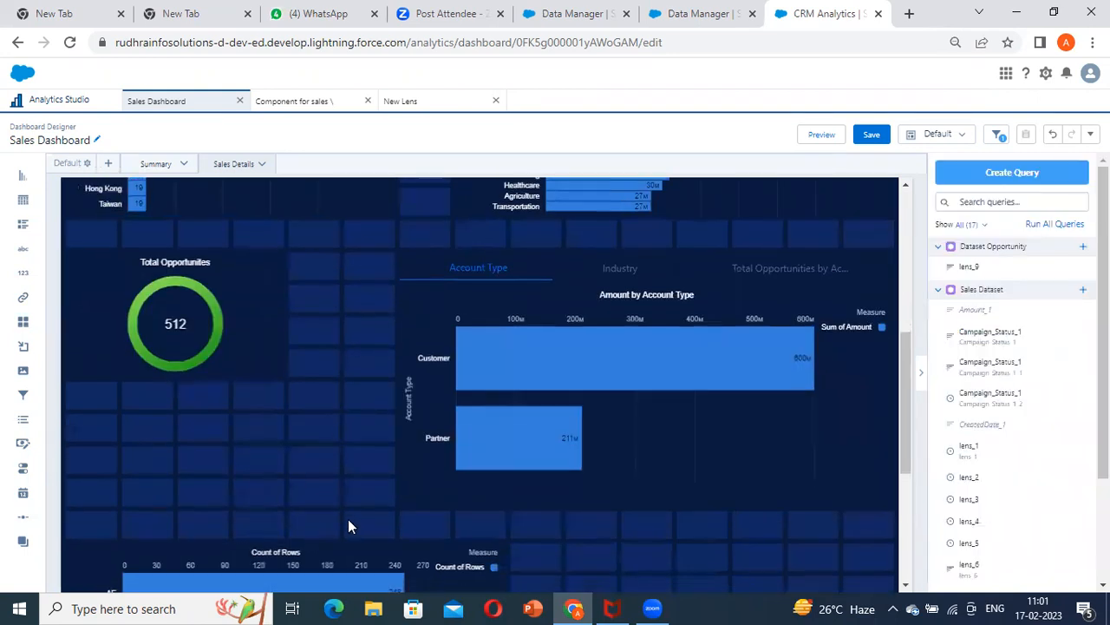
{"action": "scroll", "coordinate": [347, 519], "scroll_direction": "down", "scroll_amount": 4}
{"action": "double_click", "coordinate": [347, 384]}
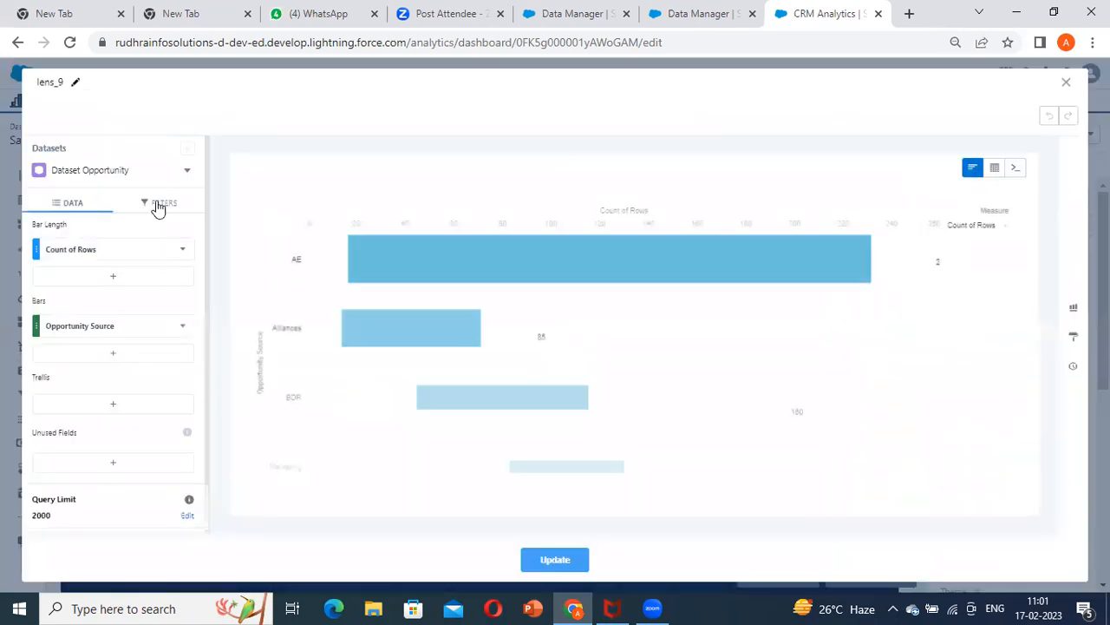
{"action": "left_click", "coordinate": [157, 204]}
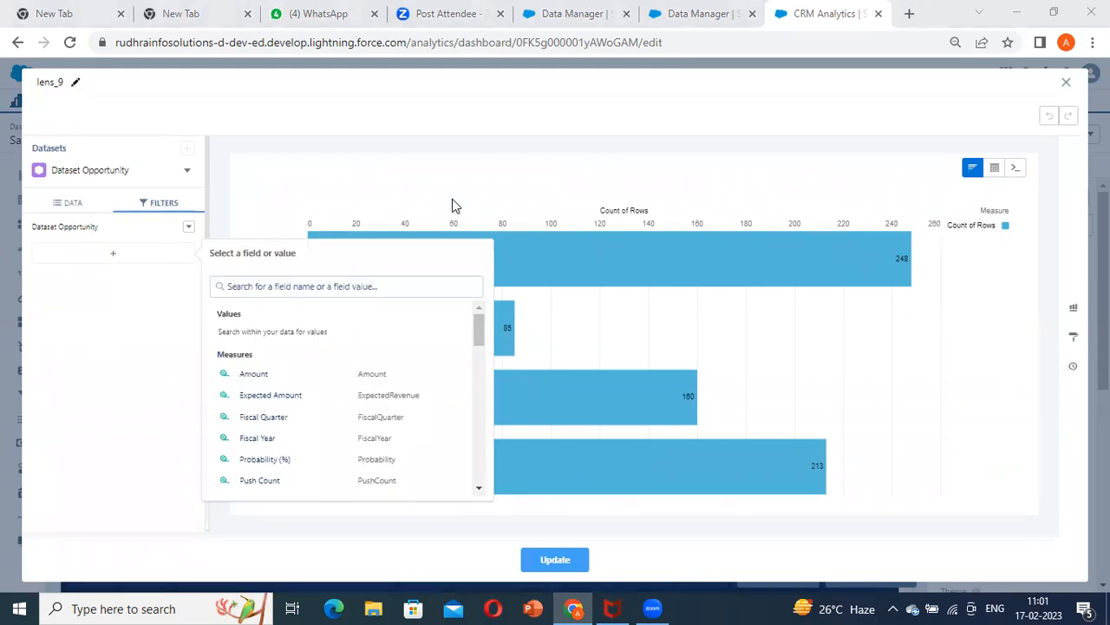
Filter the lens to Opportunity Source equals AE and update the chart on the dashboard
{"action": "left_click", "coordinate": [271, 286]}
{"action": "type", "text": "account"}
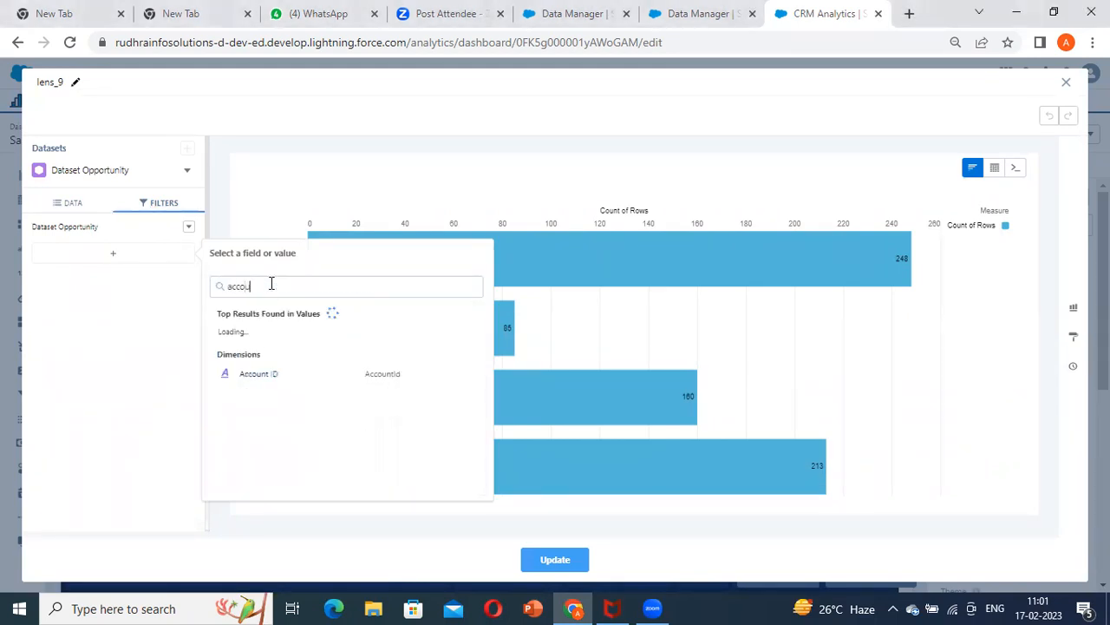
{"action": "key", "text": "BackSpace"}
{"action": "key", "text": "BackSpace"}
{"action": "type", "text": "sour"}
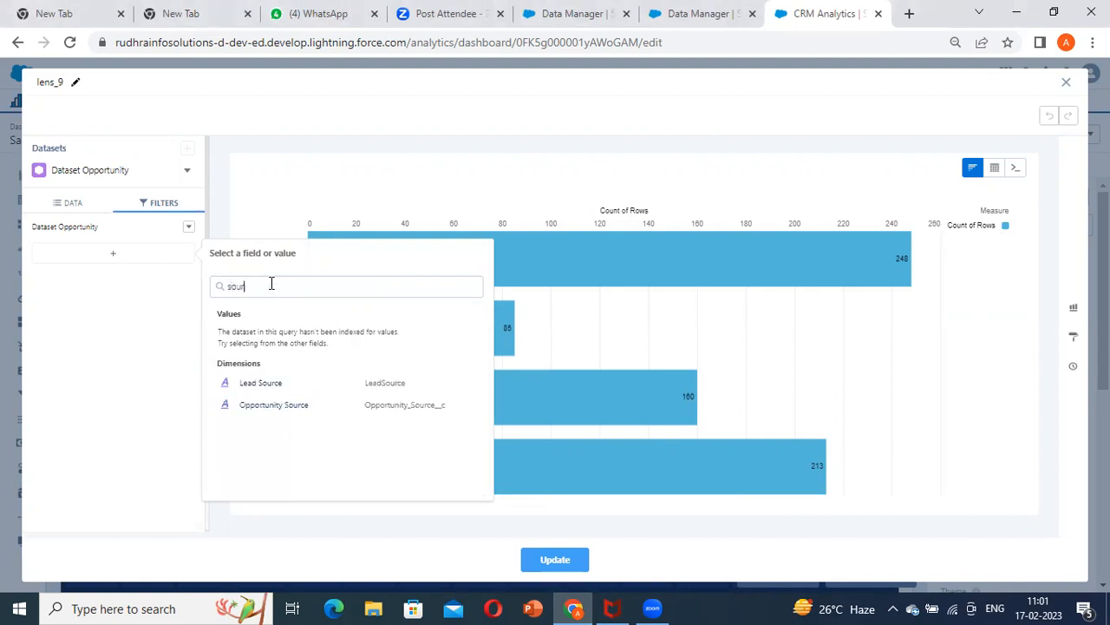
{"action": "left_click", "coordinate": [288, 413]}
{"action": "scroll", "coordinate": [299, 452], "scroll_direction": "down", "scroll_amount": 1}
{"action": "left_click", "coordinate": [240, 398]}
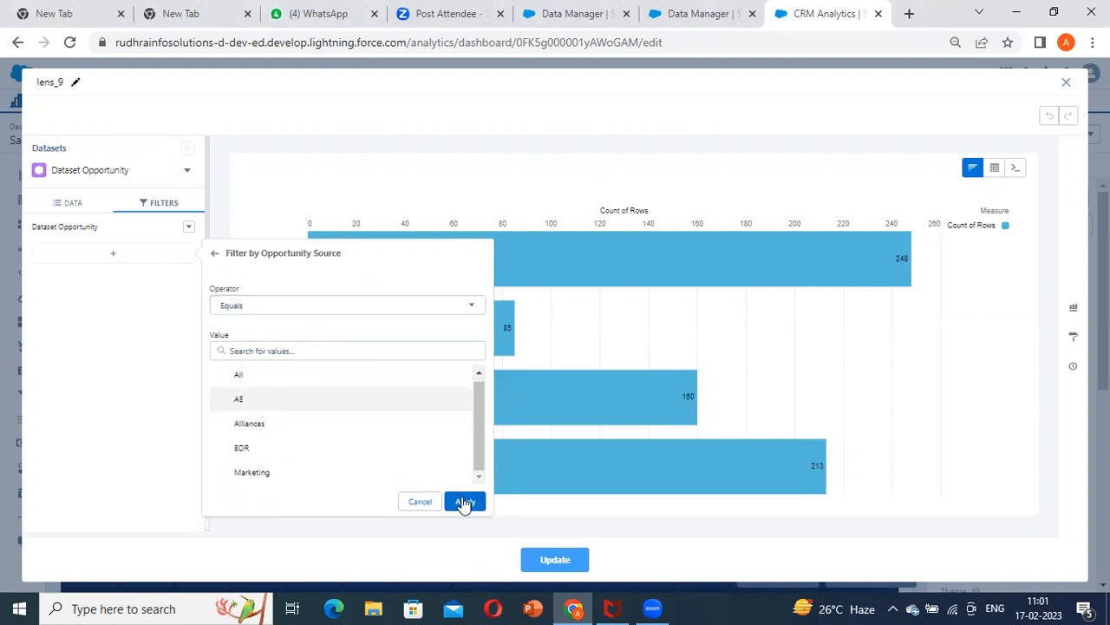
{"action": "left_click", "coordinate": [465, 502]}
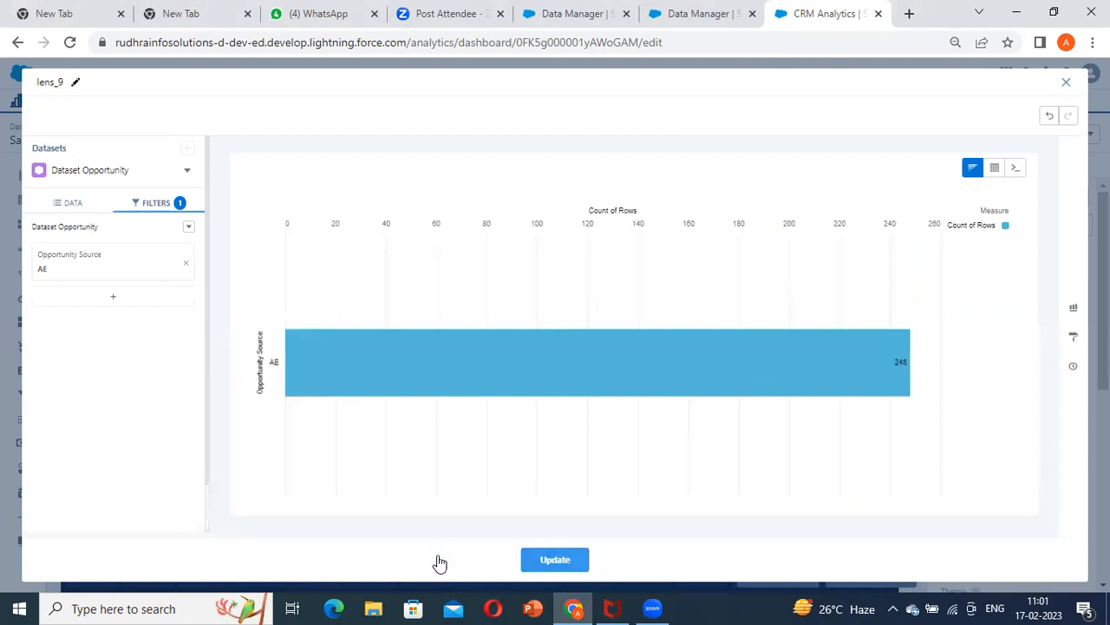
{"action": "left_click", "coordinate": [551, 561]}
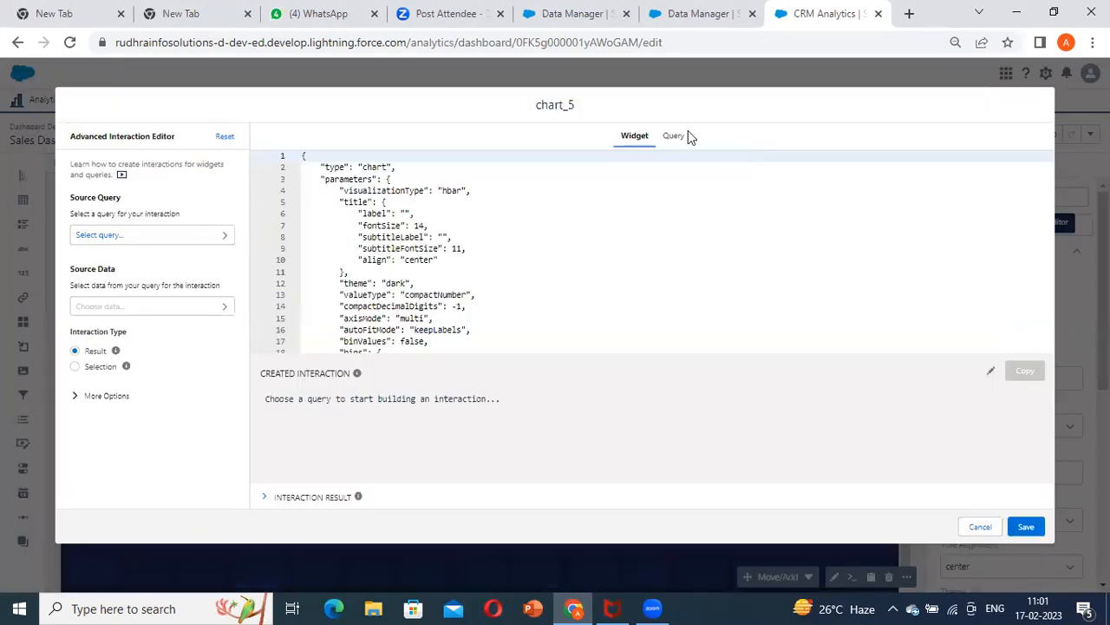
Start an interaction in the chart's query from source query Campaign_Status_1, using the cell at row index 0, column Opportunity_Source__c
{"action": "left_click", "coordinate": [675, 135]}
{"action": "left_click", "coordinate": [148, 236]}
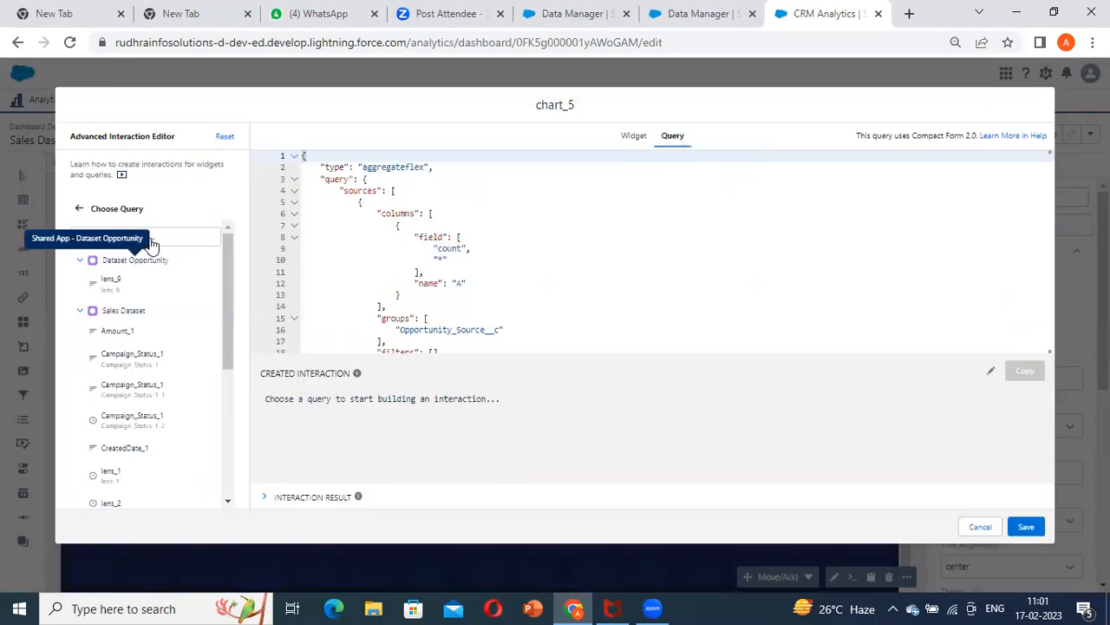
{"action": "key", "text": "ctrl+v"}
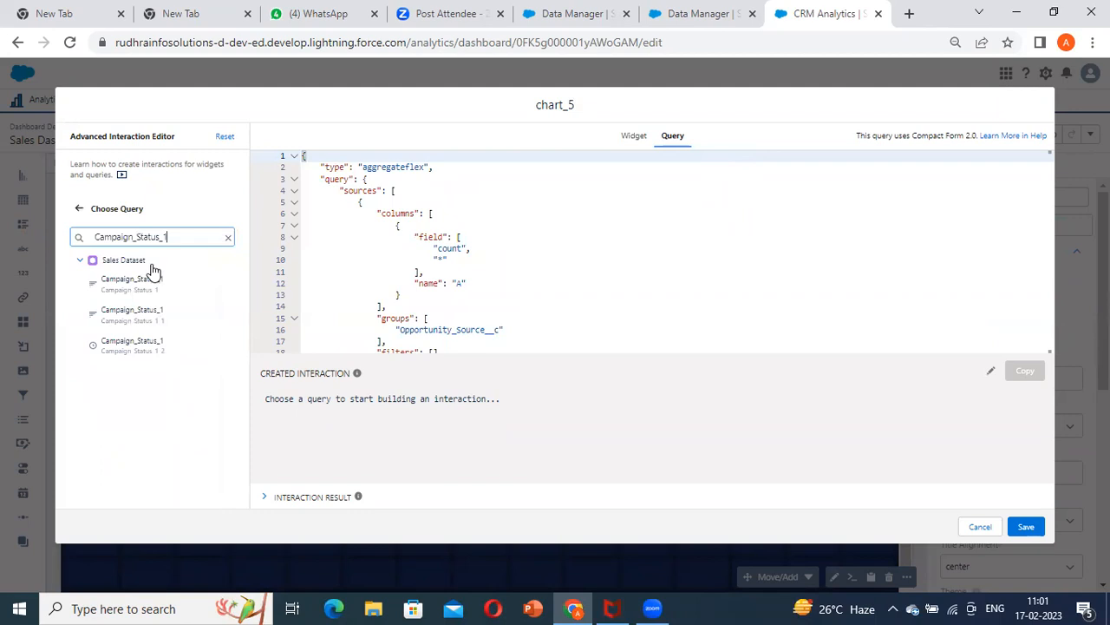
{"action": "left_click", "coordinate": [179, 286]}
{"action": "left_click", "coordinate": [130, 307]}
{"action": "left_click", "coordinate": [129, 312]}
{"action": "left_click", "coordinate": [126, 336]}
{"action": "left_click", "coordinate": [134, 352]}
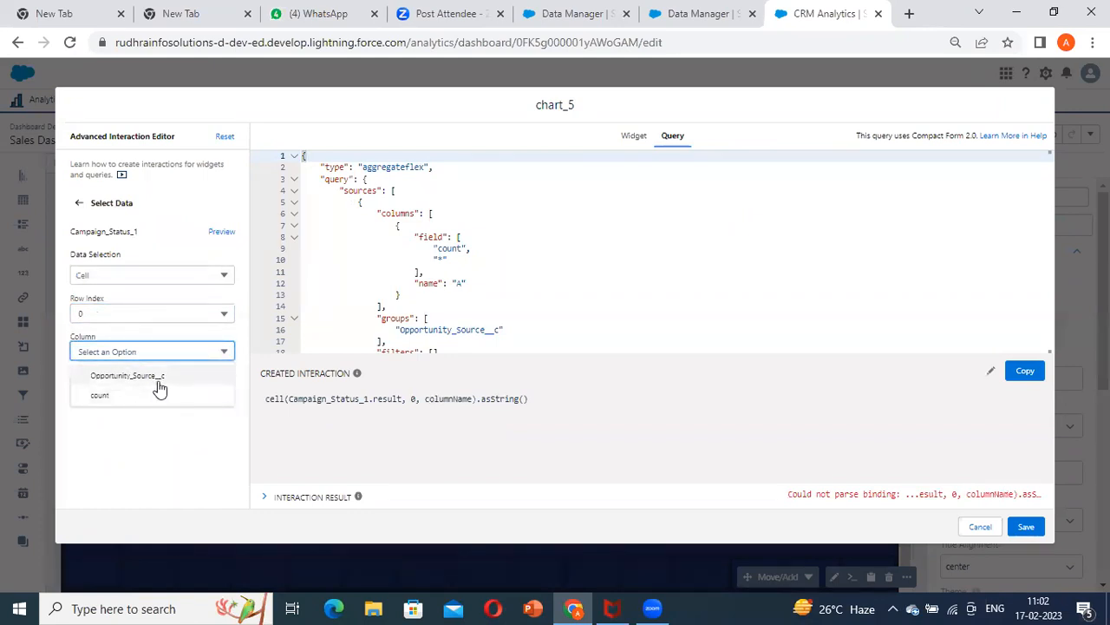
{"action": "left_click", "coordinate": [155, 378]}
Switch the interaction's source data to Column without choosing a field, set its type to Selection, and copy the interaction
{"action": "left_click", "coordinate": [148, 276]}
{"action": "left_click", "coordinate": [104, 318]}
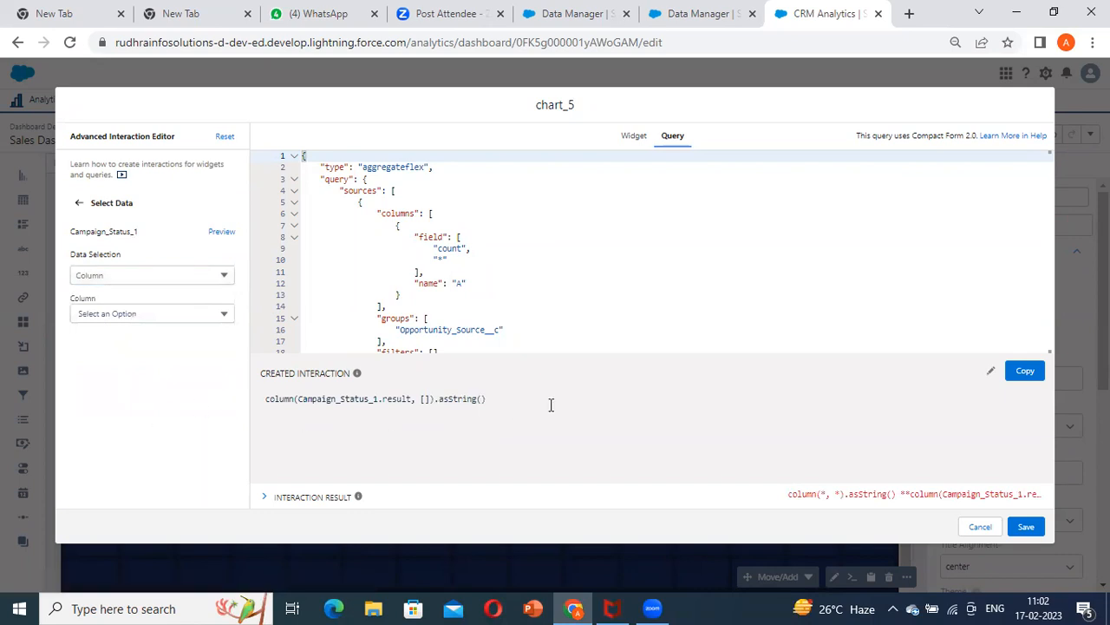
{"action": "left_click", "coordinate": [79, 200]}
{"action": "left_click", "coordinate": [102, 368]}
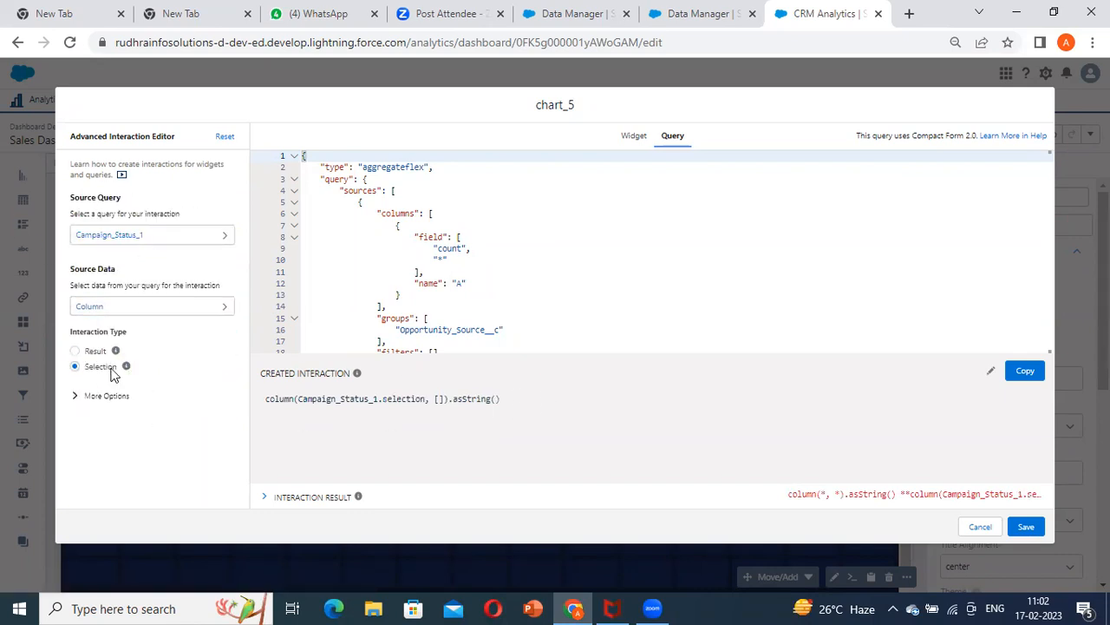
{"action": "left_click", "coordinate": [1025, 371]}
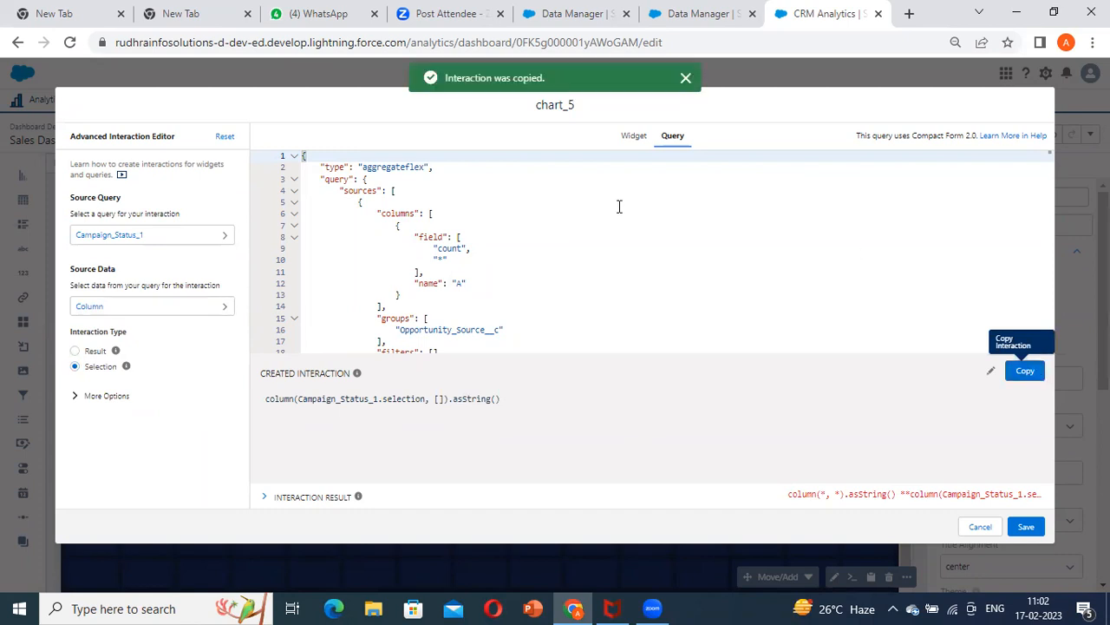
Replace the "AE" value in the Opportunity_Source__c source filter with the copied interaction in double quotes, and save the query
{"action": "scroll", "coordinate": [573, 281], "scroll_direction": "down", "scroll_amount": 3}
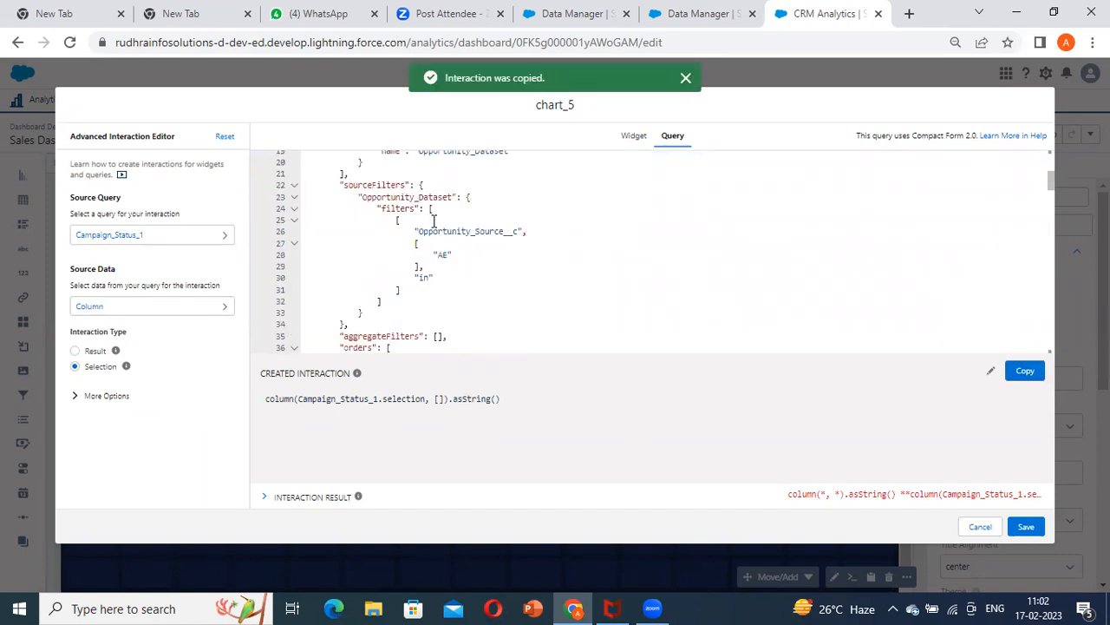
{"action": "left_click", "coordinate": [386, 200]}
{"action": "left_click", "coordinate": [459, 277]}
{"action": "left_click", "coordinate": [467, 256]}
{"action": "left_click_drag", "start_coordinate": [474, 255], "coordinate": [410, 252]}
{"action": "key", "text": "ctrl+v"}
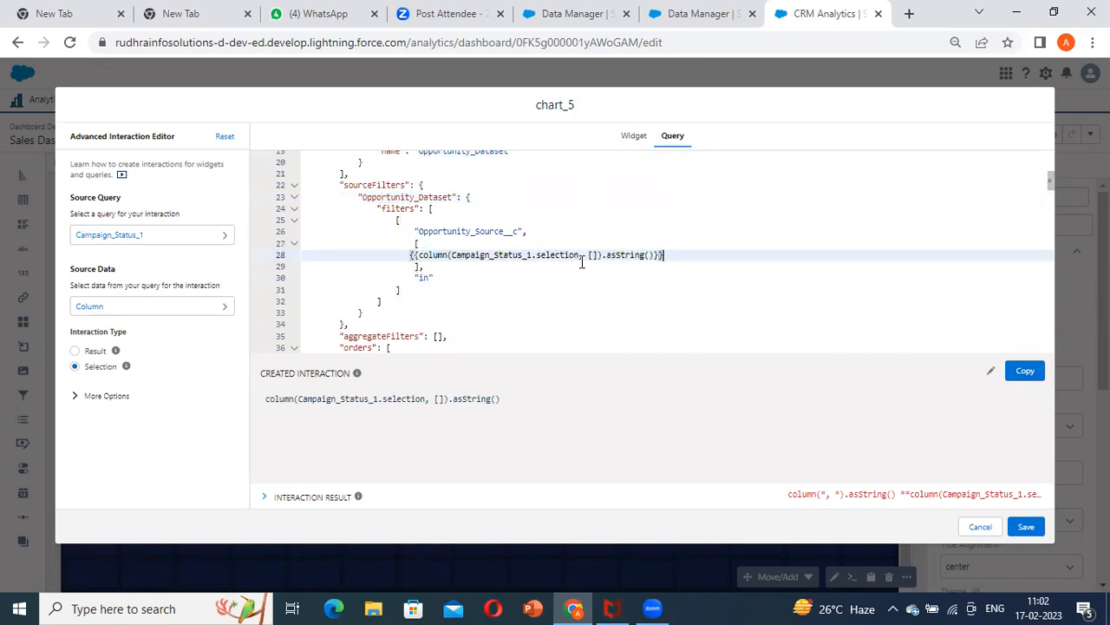
{"action": "type", "text": "\""}
{"action": "left_click", "coordinate": [707, 255]}
{"action": "type", "text": "\""}
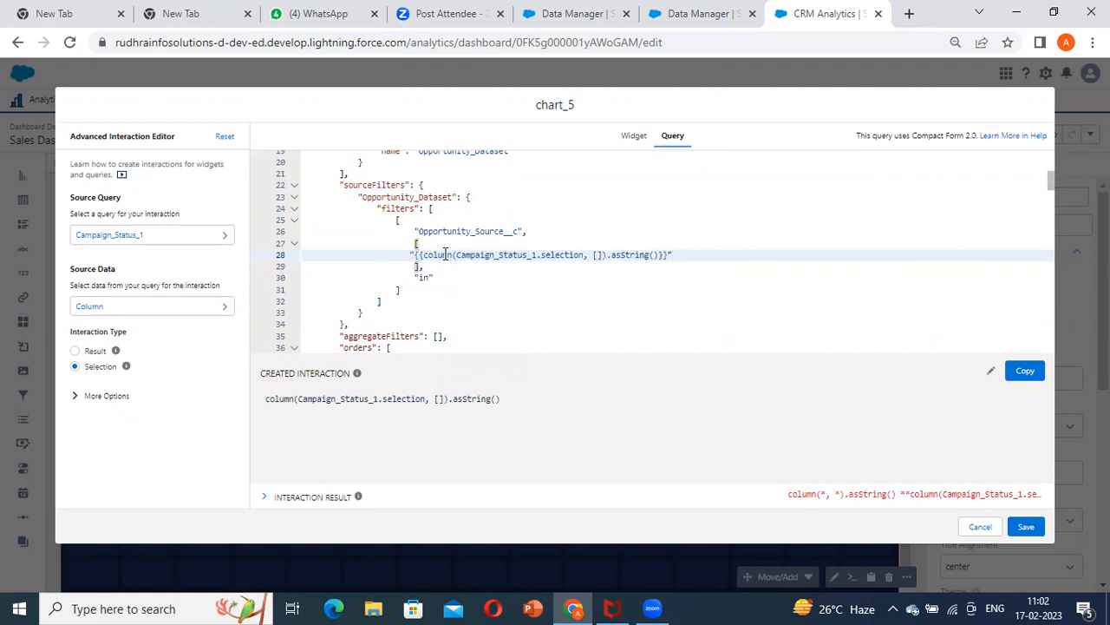
{"action": "left_click", "coordinate": [1025, 526]}
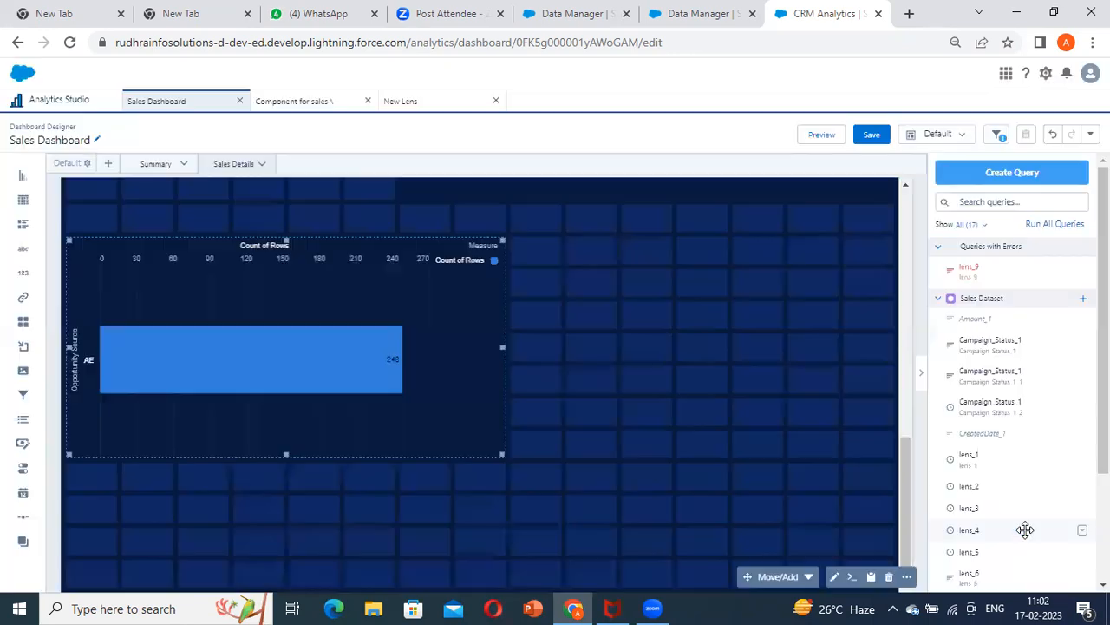
{"action": "scroll", "coordinate": [743, 287], "scroll_direction": "up", "scroll_amount": 4}
{"action": "scroll", "coordinate": [744, 287], "scroll_direction": "down", "scroll_amount": 3}
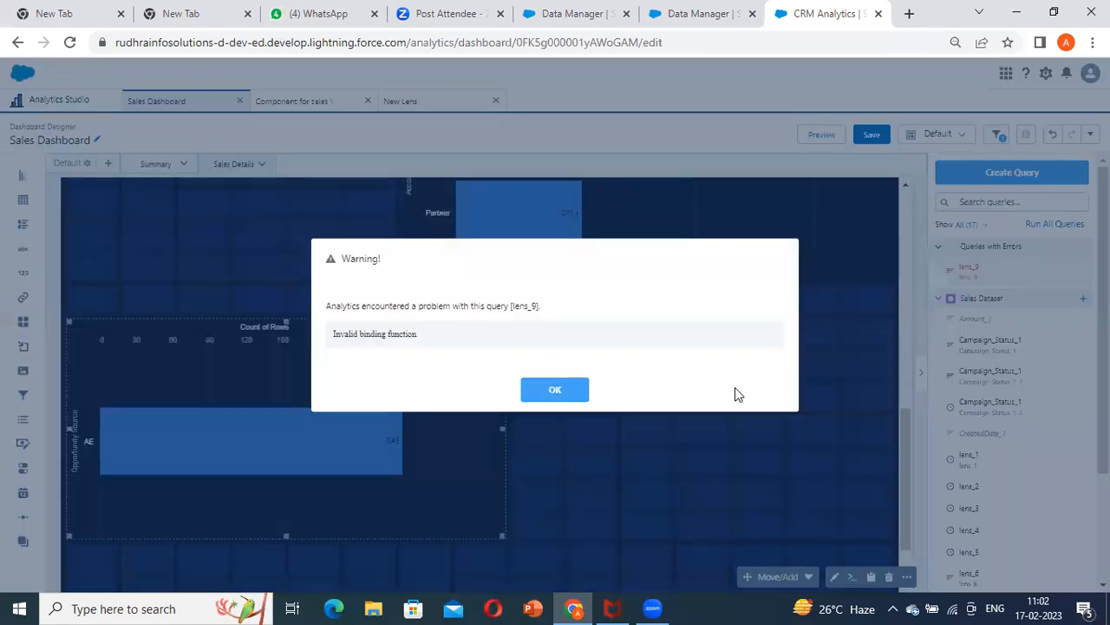
{"action": "left_click", "coordinate": [560, 392]}
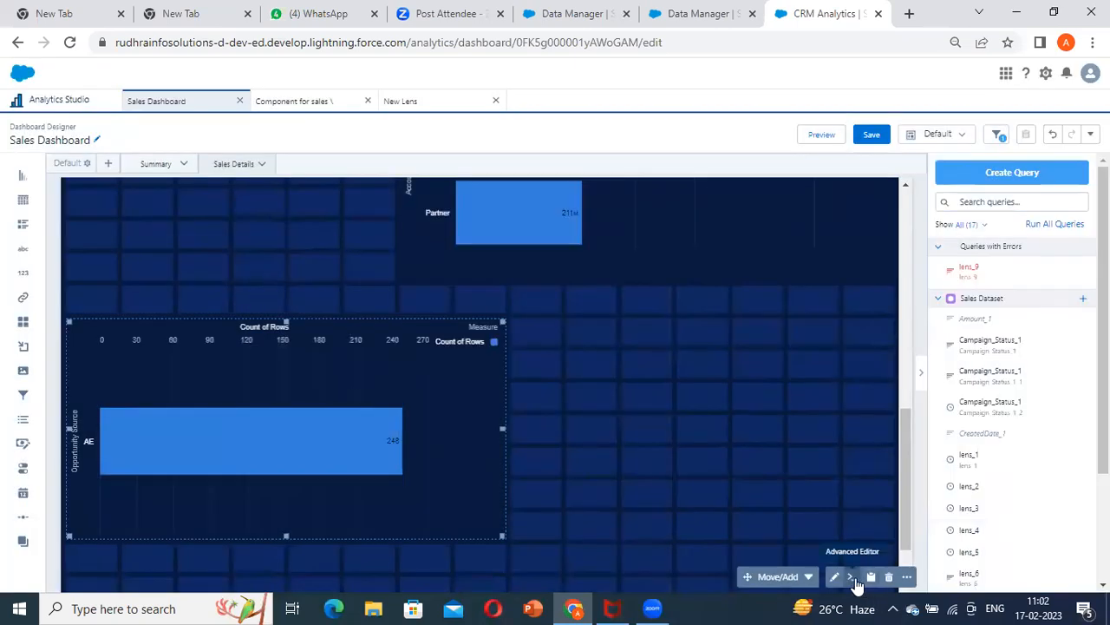
Reopen the chart's query in the Advanced Editor at the source filter and choose Campaign_Status_1 as the interaction's source query
{"action": "left_click", "coordinate": [852, 576]}
{"action": "left_click", "coordinate": [673, 137]}
{"action": "scroll", "coordinate": [607, 240], "scroll_direction": "down", "scroll_amount": 4}
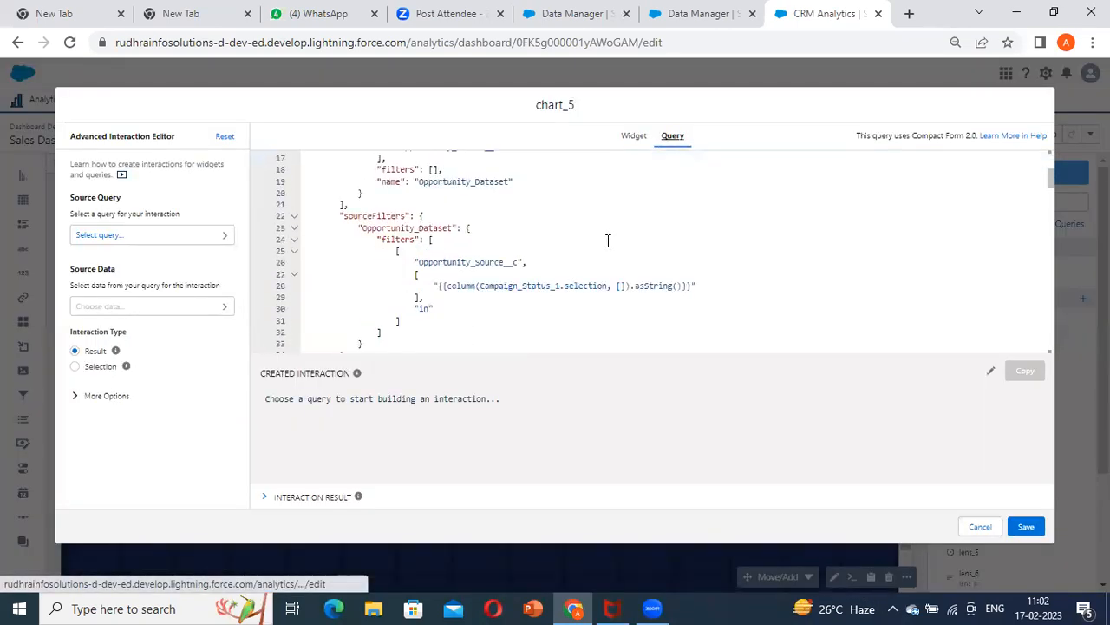
{"action": "left_click", "coordinate": [754, 225]}
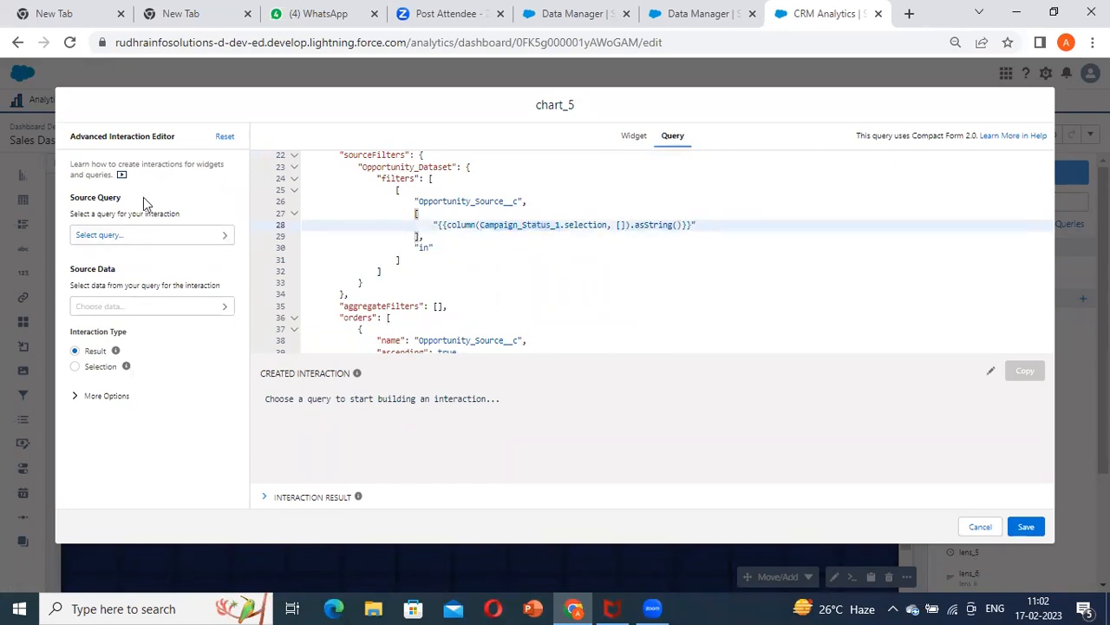
{"action": "left_click", "coordinate": [147, 235]}
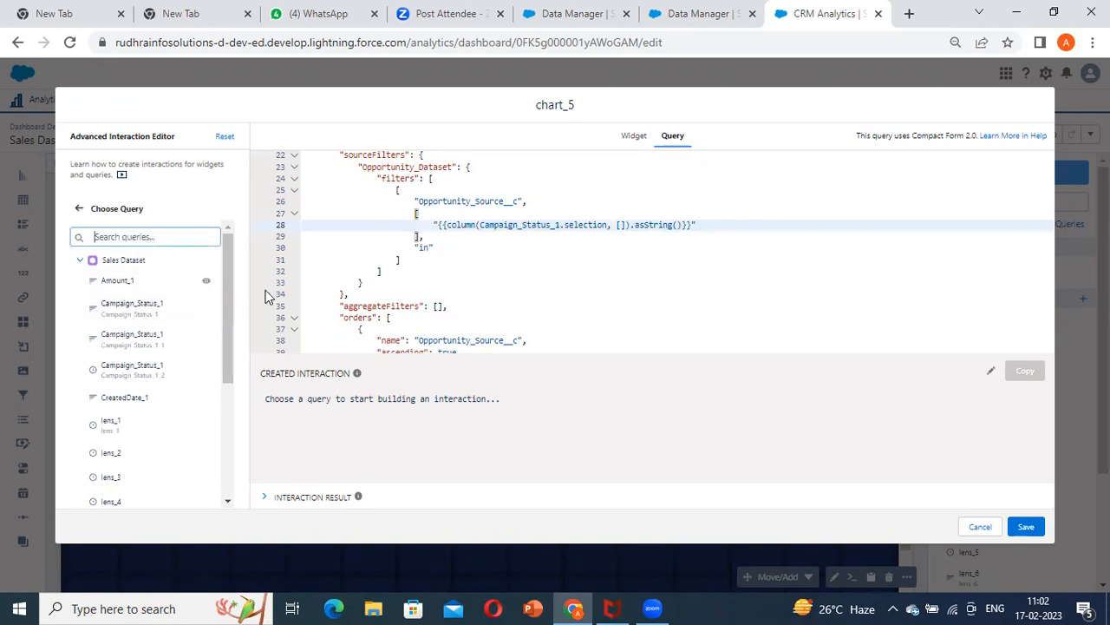
{"action": "type", "text": "ca"}
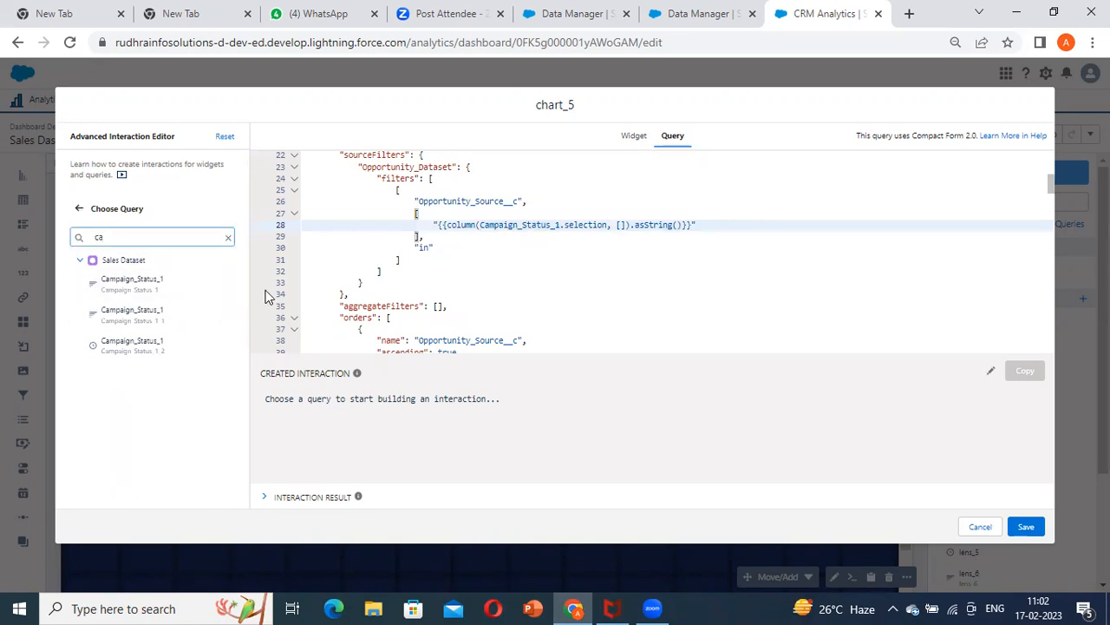
{"action": "left_click", "coordinate": [144, 280]}
Set the interaction's source data to column Opportunity_Source__c, choose Selection as the interaction type, and copy the interaction
{"action": "left_click", "coordinate": [143, 303]}
{"action": "left_click", "coordinate": [124, 313]}
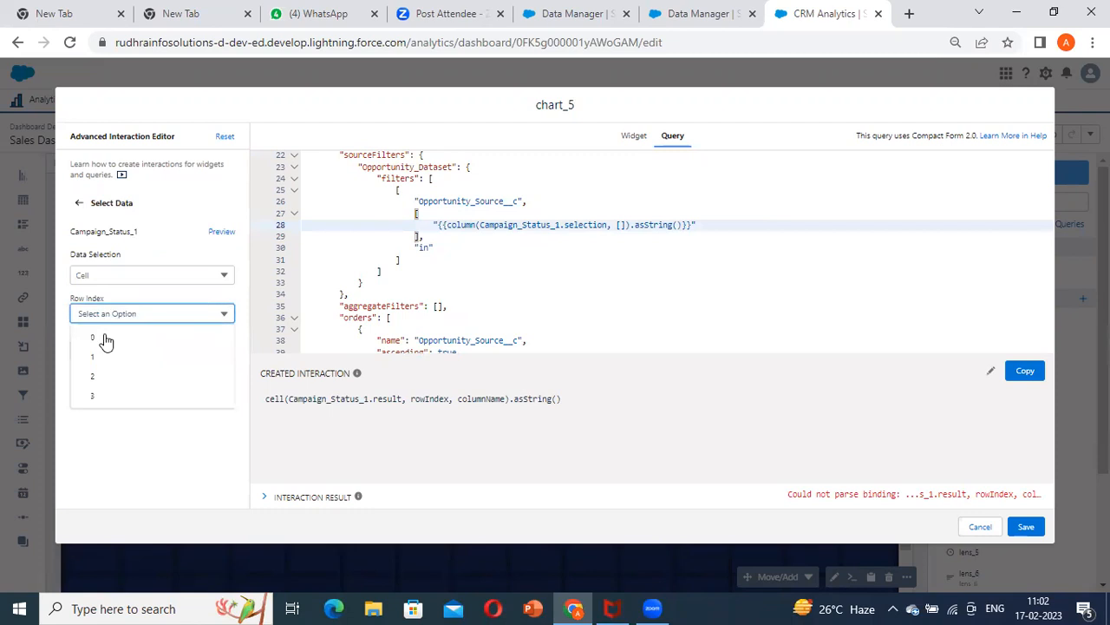
{"action": "left_click", "coordinate": [104, 337]}
{"action": "left_click", "coordinate": [132, 278]}
{"action": "left_click", "coordinate": [120, 319]}
{"action": "left_click", "coordinate": [125, 314]}
{"action": "left_click", "coordinate": [149, 365]}
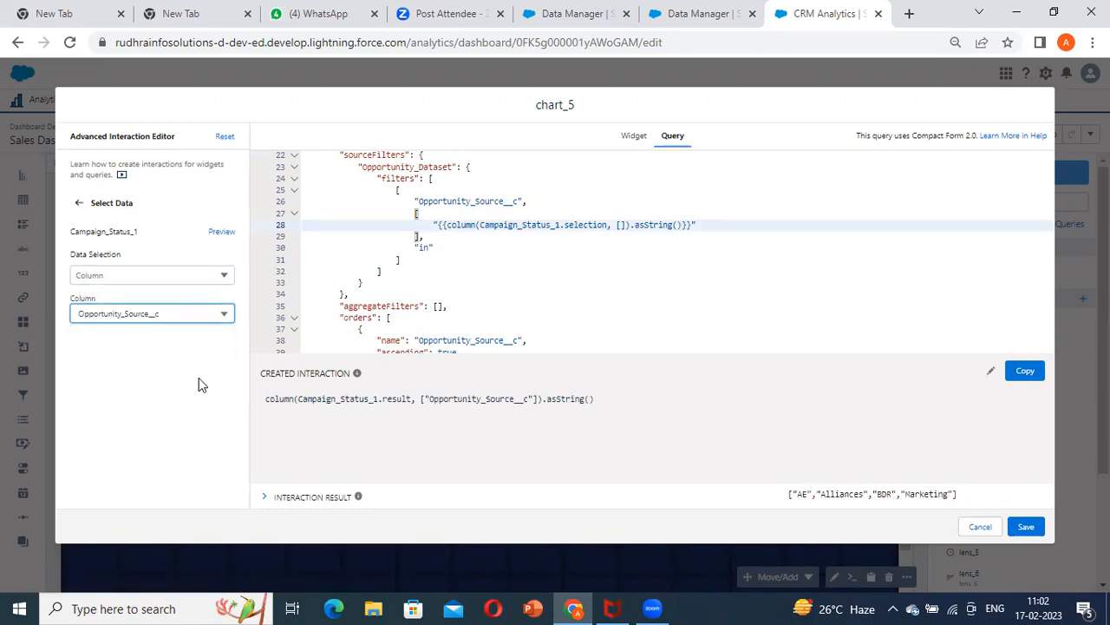
{"action": "left_click", "coordinate": [79, 206]}
{"action": "left_click", "coordinate": [74, 366]}
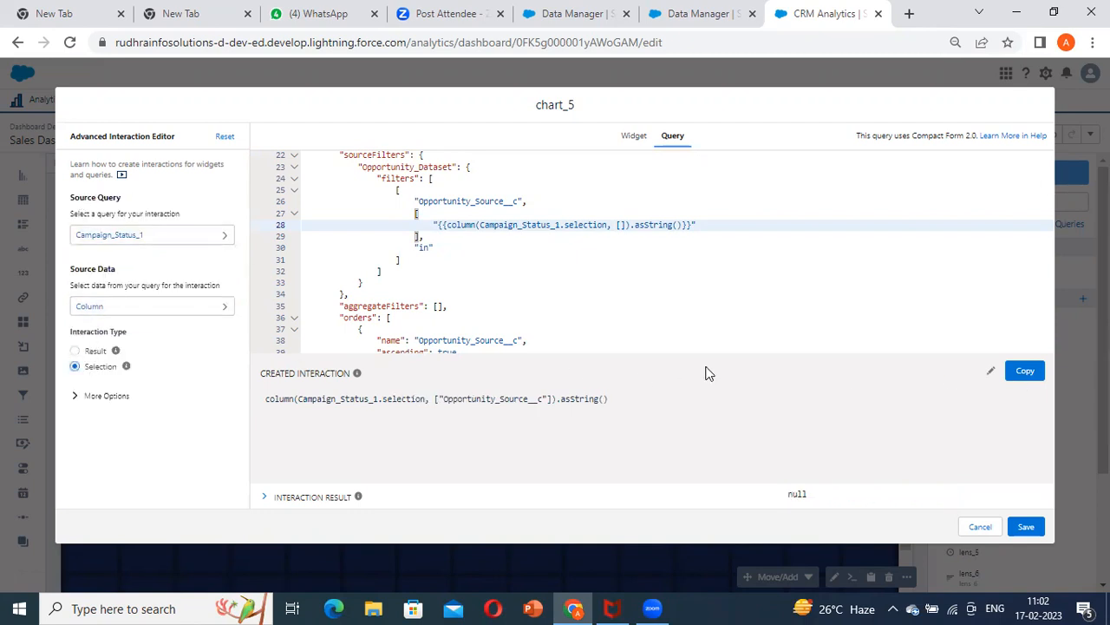
{"action": "left_click", "coordinate": [1029, 378]}
Replace the existing interaction inside the quotes of the Opportunity_Source__c filter with the copied one, and save the query
{"action": "left_click", "coordinate": [710, 233]}
{"action": "left_click_drag", "start_coordinate": [691, 225], "coordinate": [440, 230]}
{"action": "type", "text": "\"{{column(Campaign_Status_1.selection, [\\\"Opportunity_Source__c\\\"]).asString()}}"}
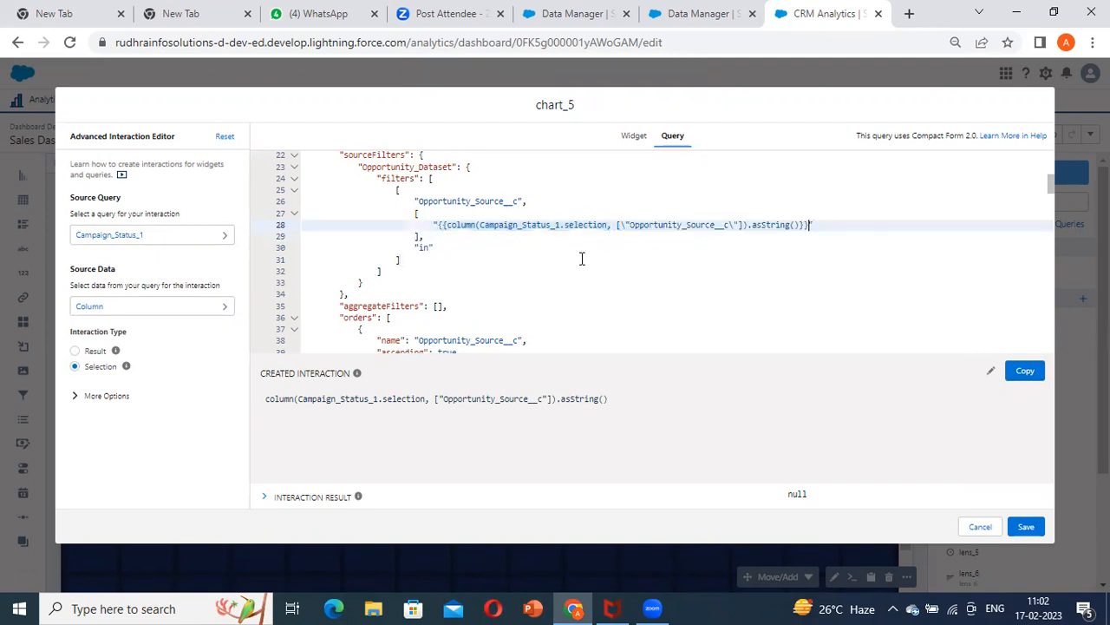
{"action": "left_click", "coordinate": [1027, 529]}
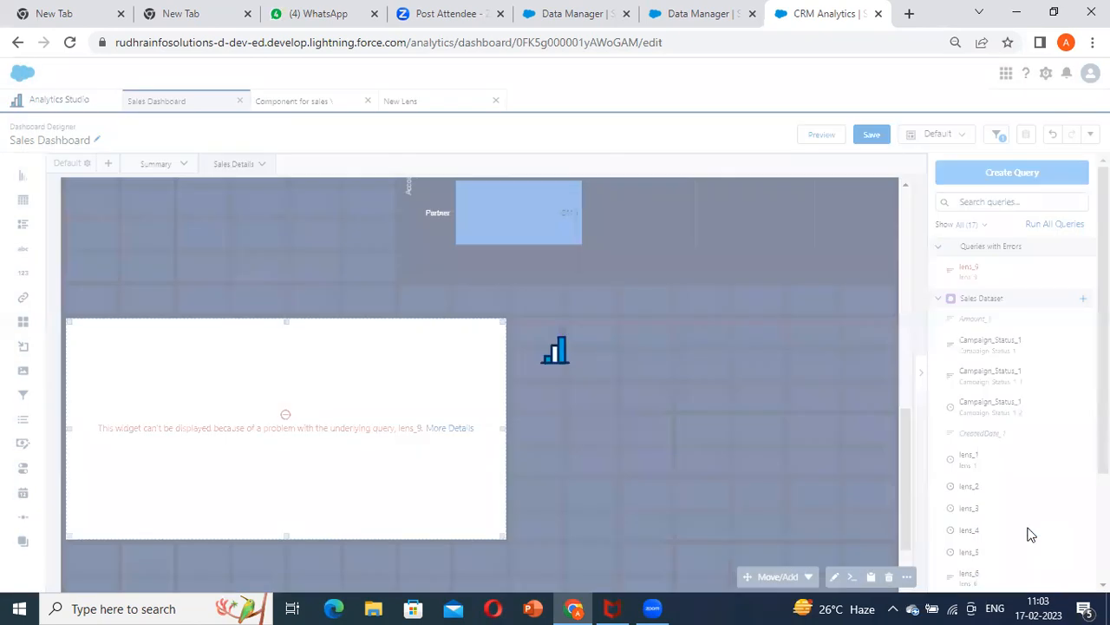
Preview the dashboard with the Source filter set to AE and check the Opportunity Source chart
{"action": "scroll", "coordinate": [581, 428], "scroll_direction": "up", "scroll_amount": 10}
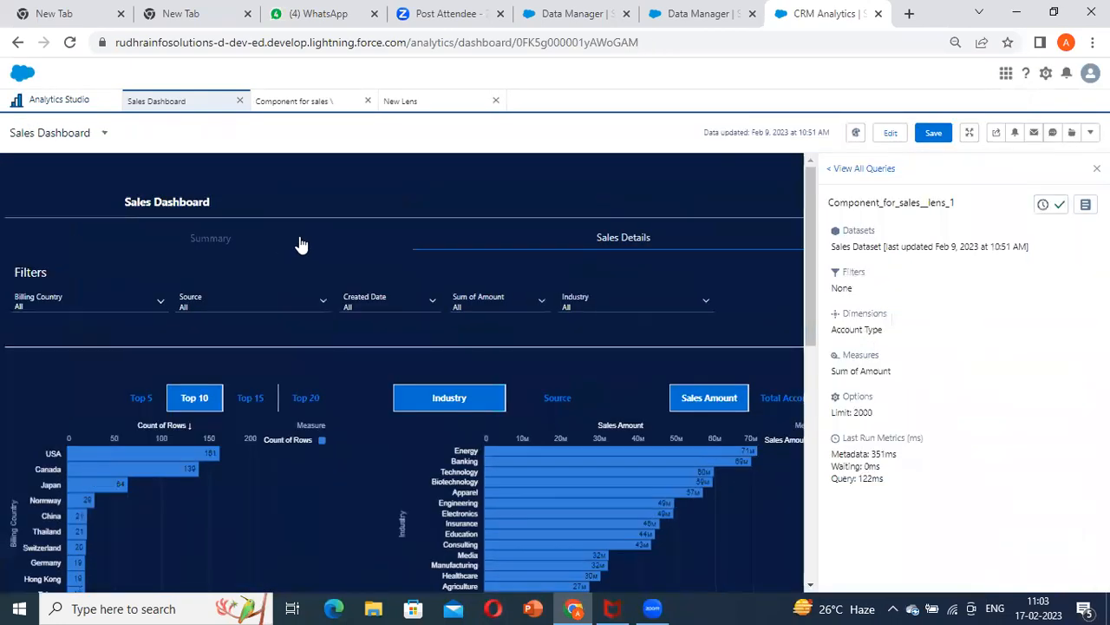
{"action": "left_click", "coordinate": [221, 298]}
{"action": "scroll", "coordinate": [231, 337], "scroll_direction": "down", "scroll_amount": 1}
{"action": "left_click", "coordinate": [208, 305]}
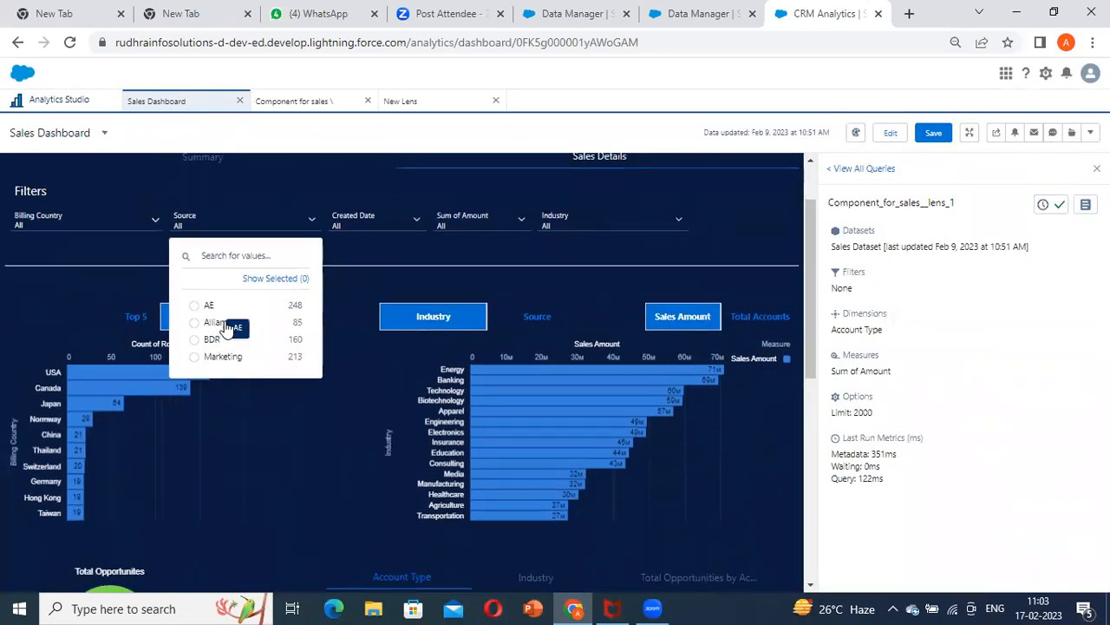
{"action": "left_click", "coordinate": [356, 344]}
{"action": "scroll", "coordinate": [356, 351], "scroll_direction": "down", "scroll_amount": 5}
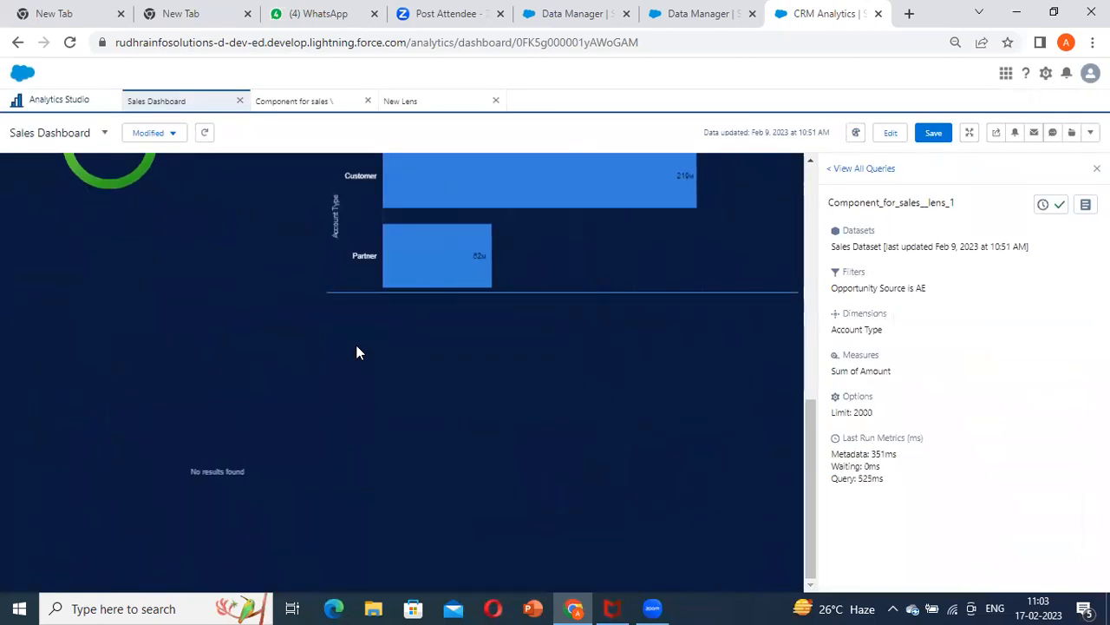
Show the details of the Opportunity Source chart, inspect its final query and bindings trace, and return to editing
{"action": "left_click", "coordinate": [417, 374]}
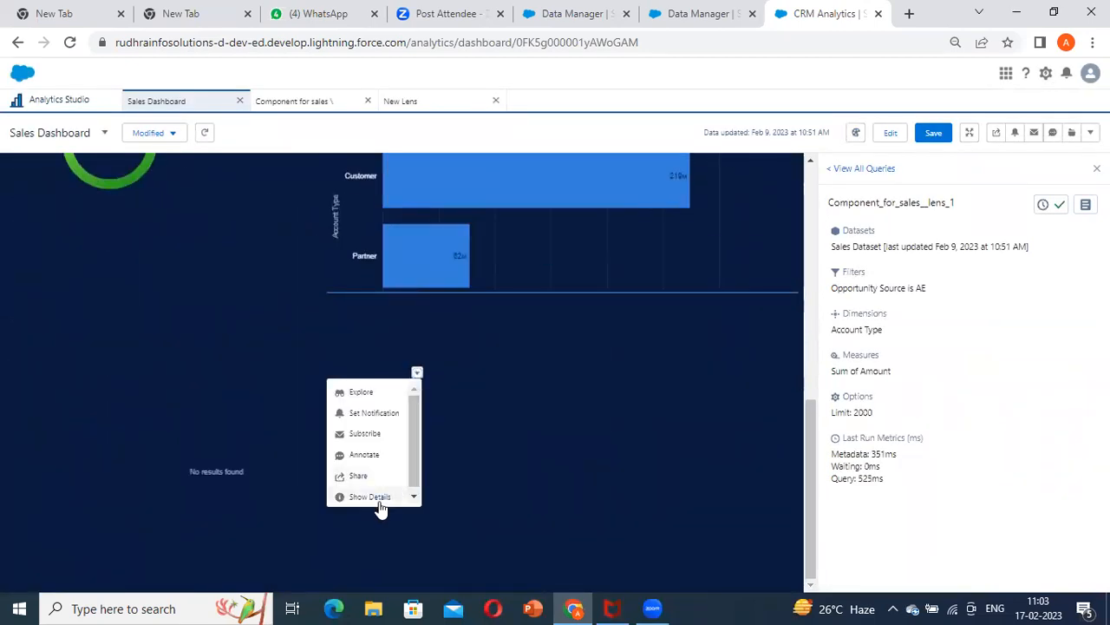
{"action": "left_click", "coordinate": [364, 495]}
{"action": "left_click", "coordinate": [1085, 204]}
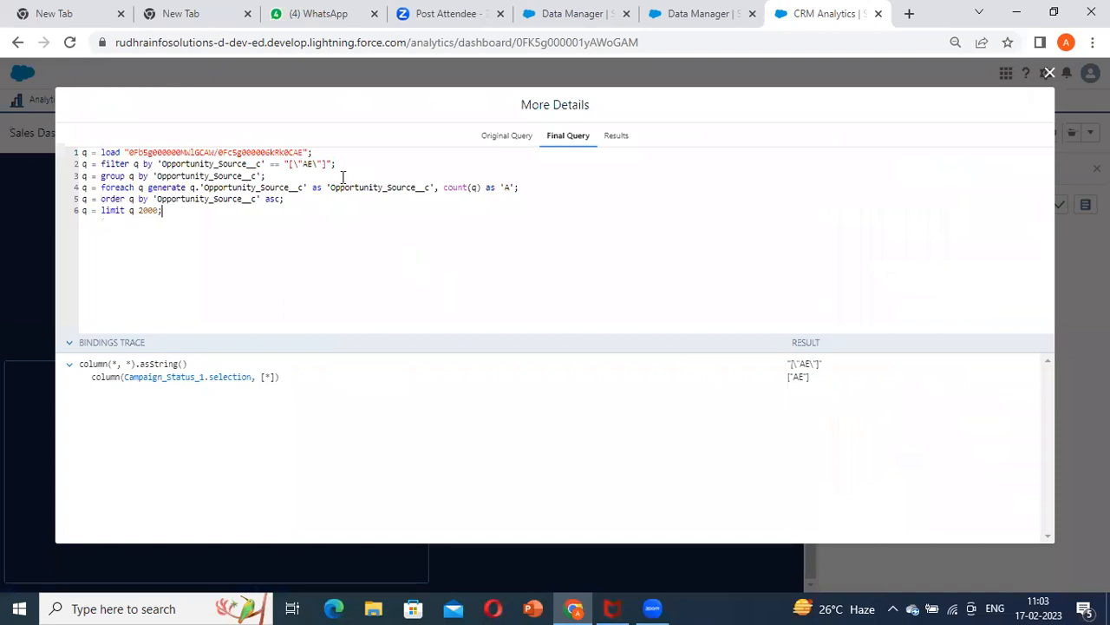
{"action": "left_click", "coordinate": [1049, 73]}
{"action": "left_click", "coordinate": [1085, 205]}
{"action": "left_click", "coordinate": [1049, 72]}
{"action": "left_click", "coordinate": [900, 135]}
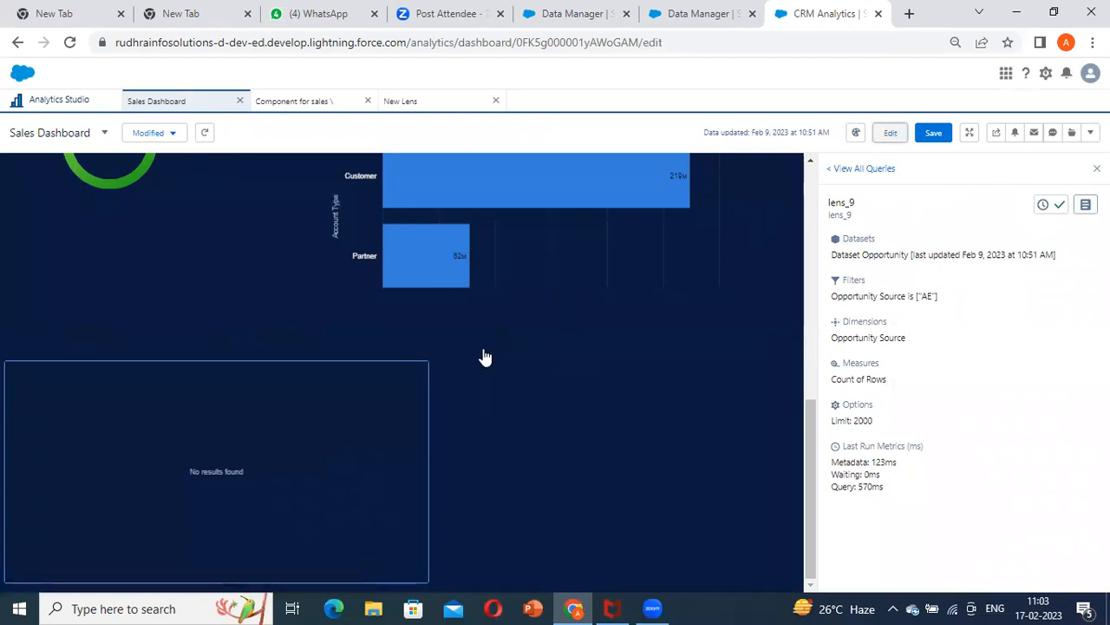
Open the Opportunity Source chart's query in the Advanced Editor and remove the double quotes around the Campaign_Status_1 interaction
{"action": "left_click", "coordinate": [337, 441]}
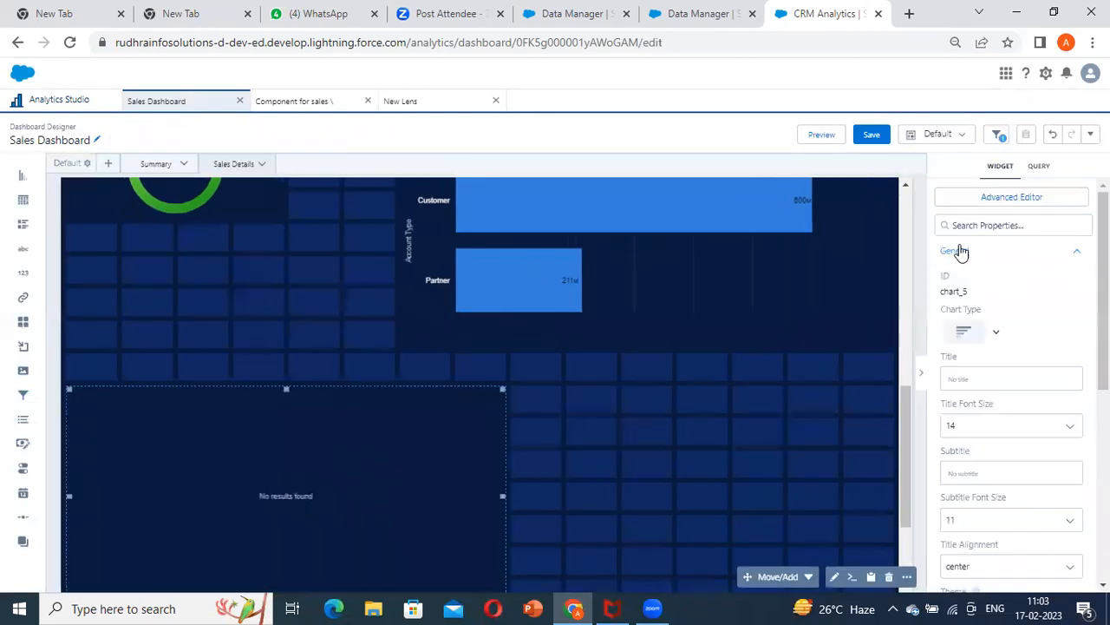
{"action": "left_click", "coordinate": [1001, 198]}
{"action": "left_click", "coordinate": [659, 141]}
{"action": "scroll", "coordinate": [538, 228], "scroll_direction": "down", "scroll_amount": 5}
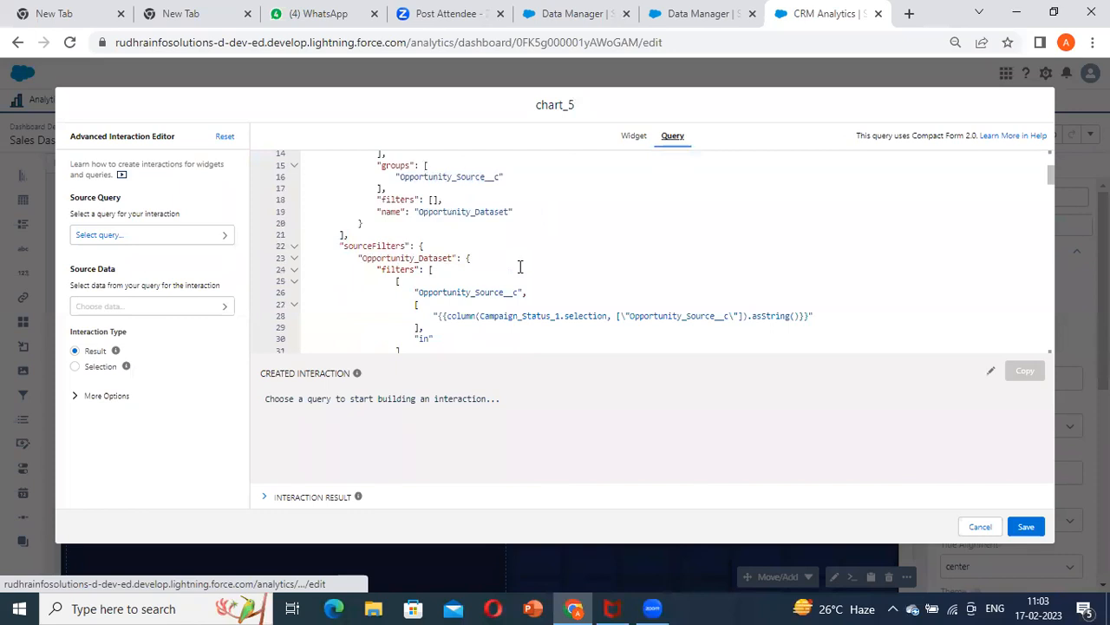
{"action": "left_click", "coordinate": [527, 250]}
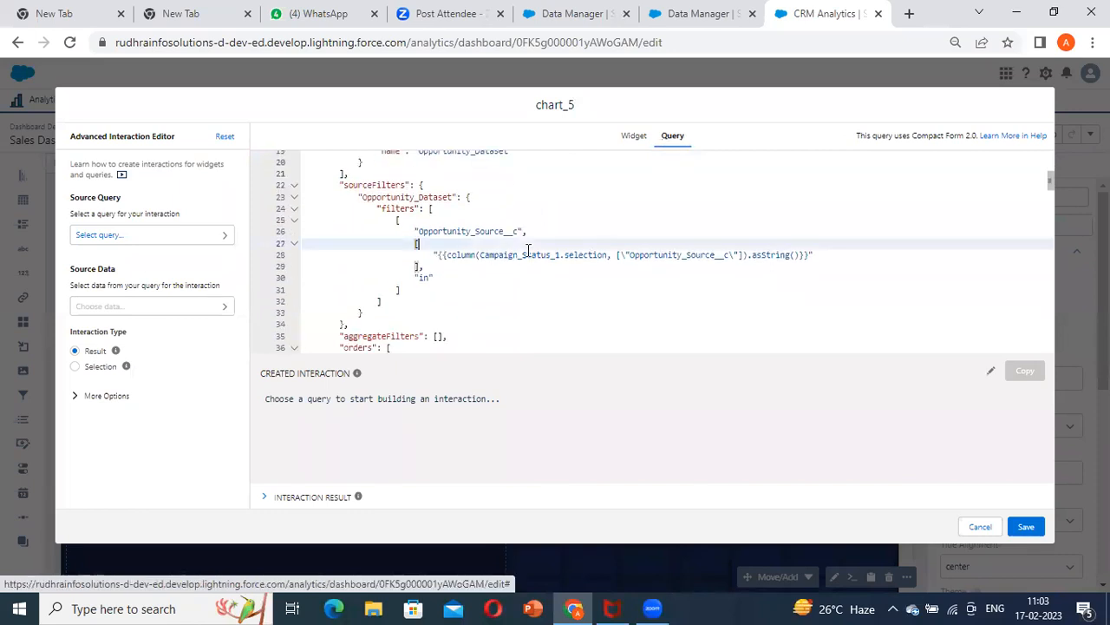
{"action": "left_click", "coordinate": [440, 254]}
{"action": "key", "text": "BackSpace"}
{"action": "left_click", "coordinate": [837, 252]}
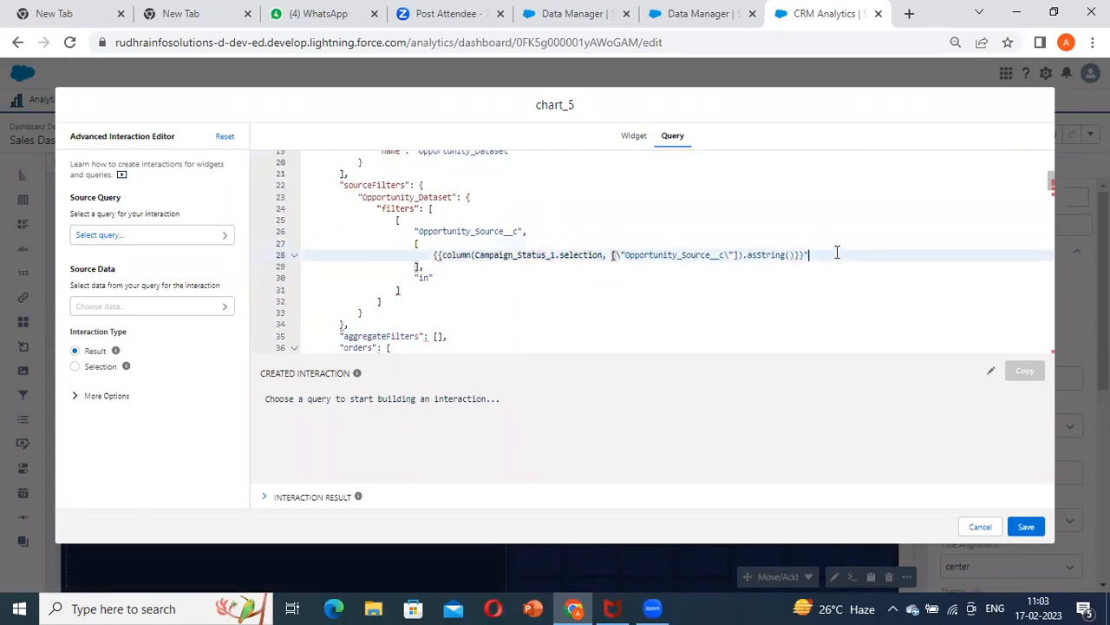
{"action": "key", "text": "BackSpace"}
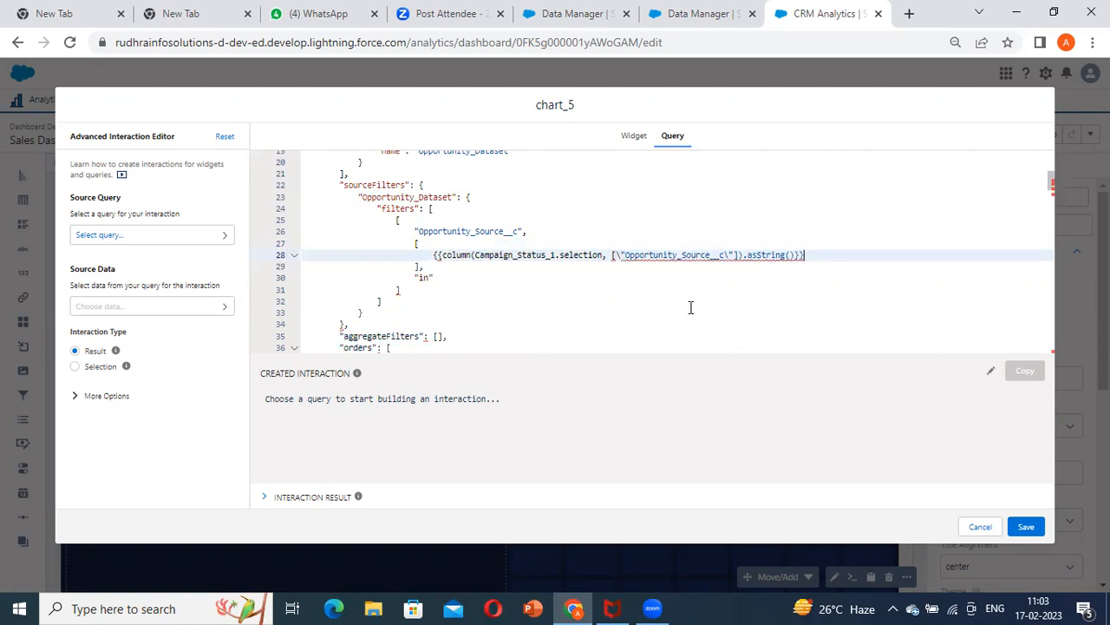
Remove the square brackets around the Campaign_Status_1 interaction and add them back on their own lines
{"action": "left_click", "coordinate": [428, 246]}
{"action": "left_click", "coordinate": [420, 267]}
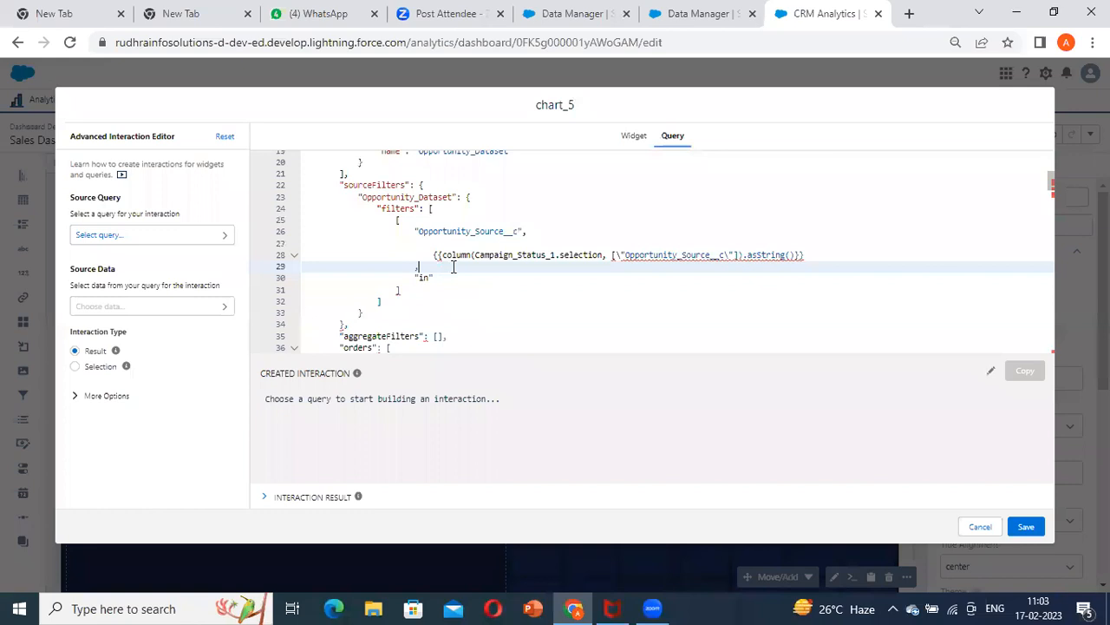
{"action": "left_click", "coordinate": [443, 247]}
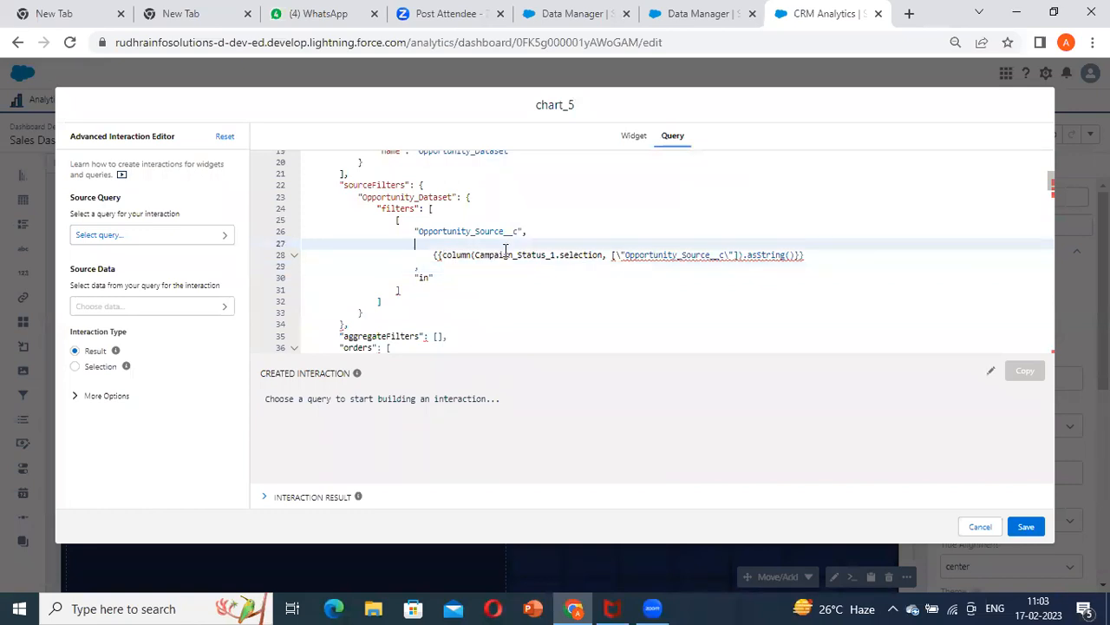
{"action": "type", "text": "["}
{"action": "left_click", "coordinate": [811, 252]}
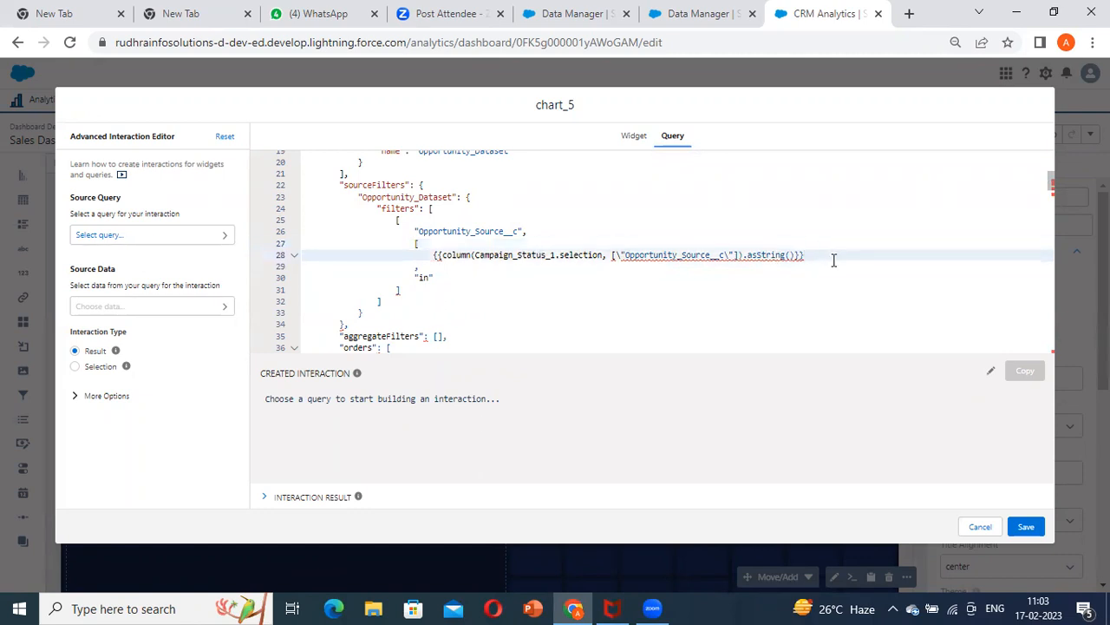
{"action": "key", "text": "Return"}
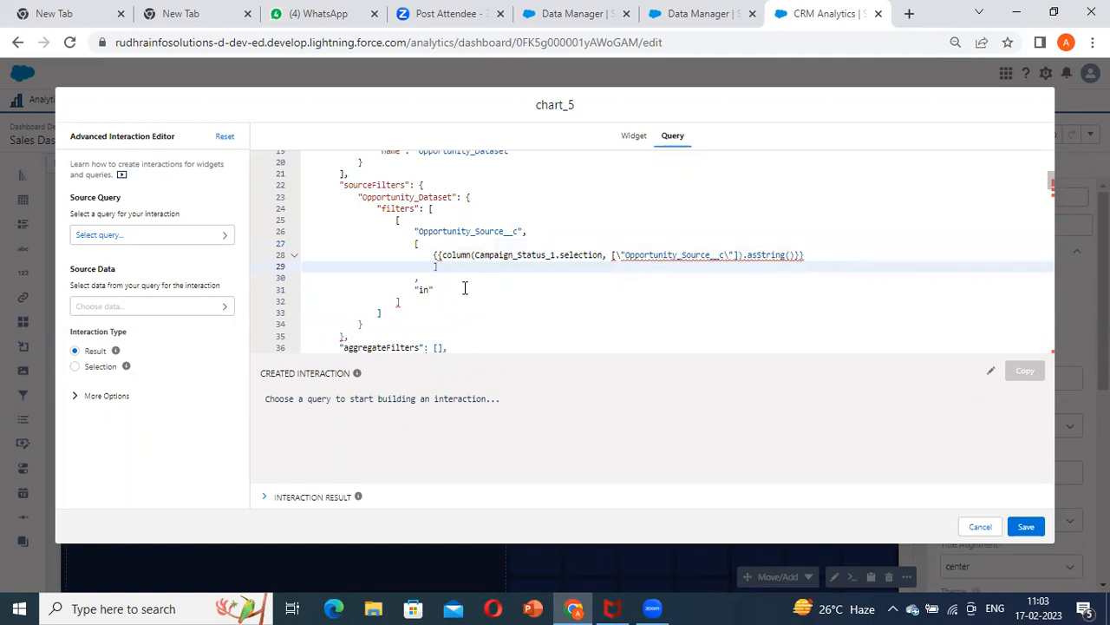
Put double quotes back around the Campaign_Status_1 interaction in the Opportunity_Source__c filter and save the query
{"action": "left_click", "coordinate": [436, 256]}
{"action": "type", "text": "'"}
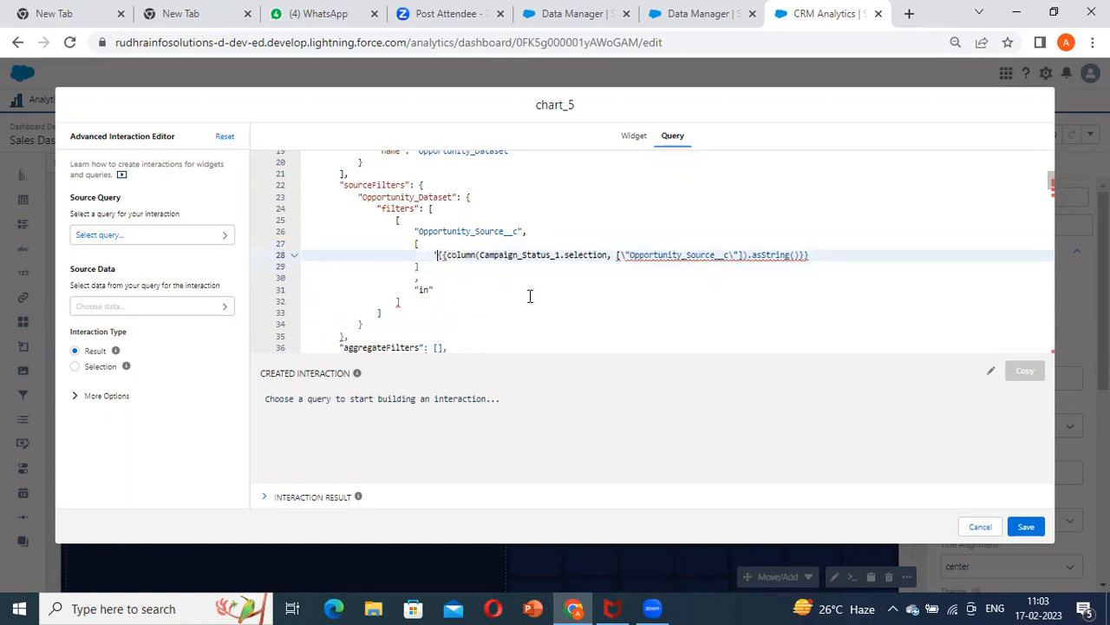
{"action": "left_click", "coordinate": [830, 262]}
{"action": "left_click", "coordinate": [850, 253]}
{"action": "type", "text": "'"}
{"action": "key", "text": "BackSpace"}
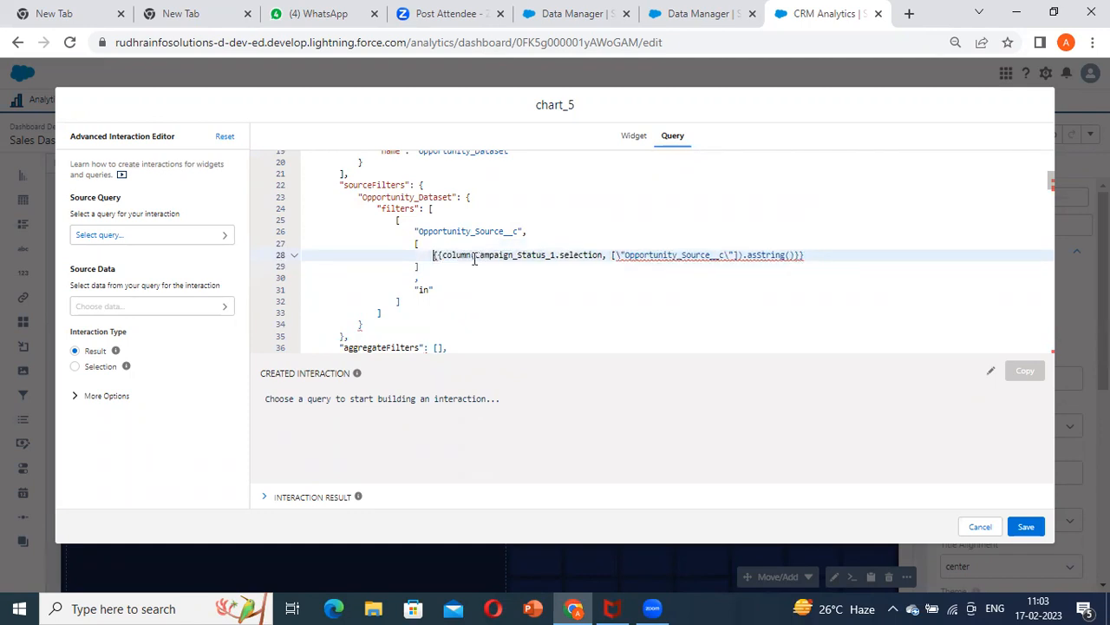
{"action": "type", "text": "\""}
{"action": "left_click", "coordinate": [841, 252]}
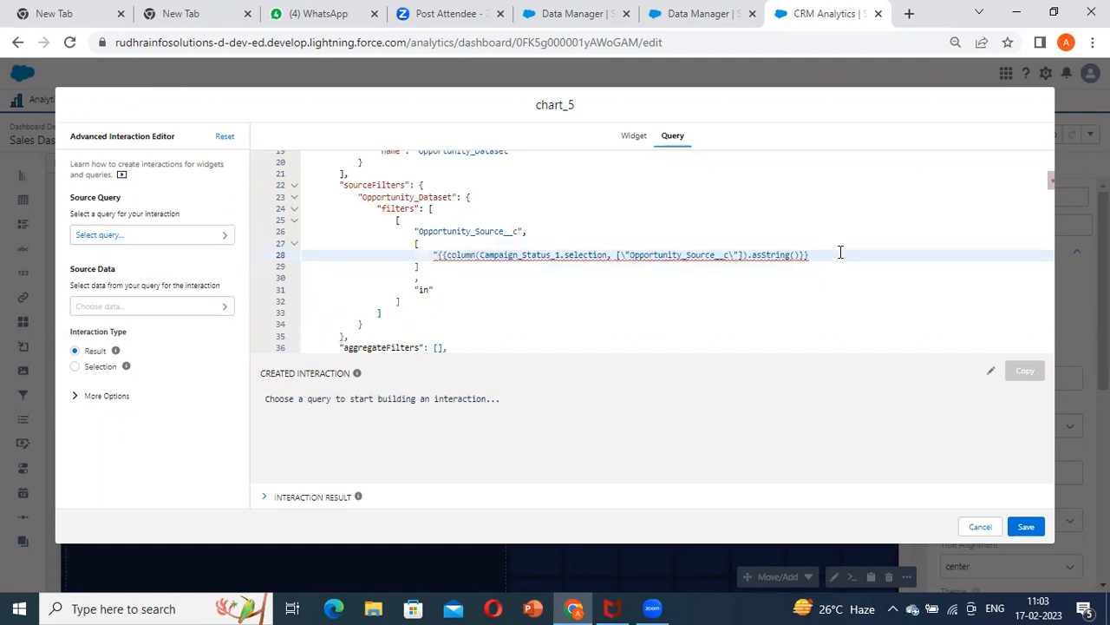
{"action": "key", "text": "BackSpace"}
{"action": "type", "text": "\""}
{"action": "left_click", "coordinate": [1029, 526]}
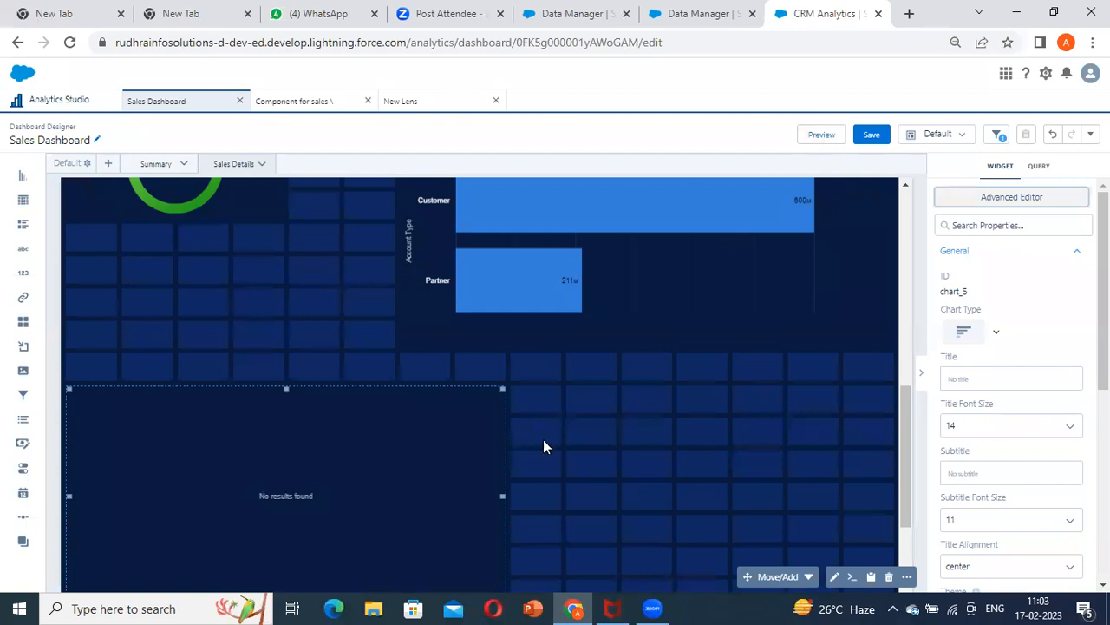
Preview the dashboard and inspect the Opportunity Source chart's final query and bindings trace with no source selected
{"action": "left_click", "coordinate": [821, 135]}
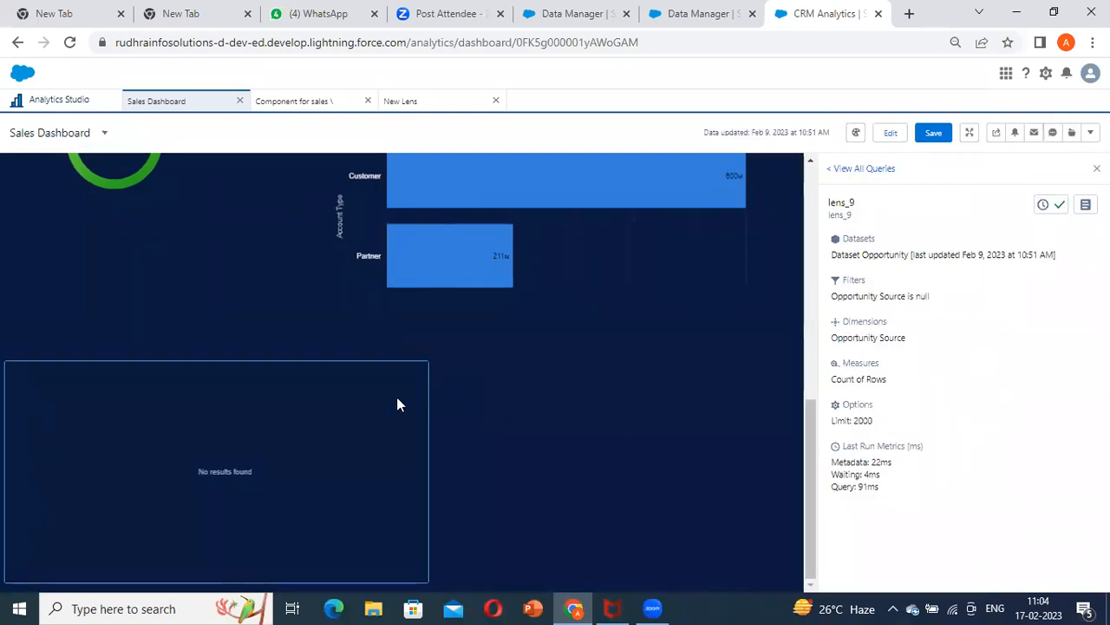
{"action": "left_click", "coordinate": [417, 373]}
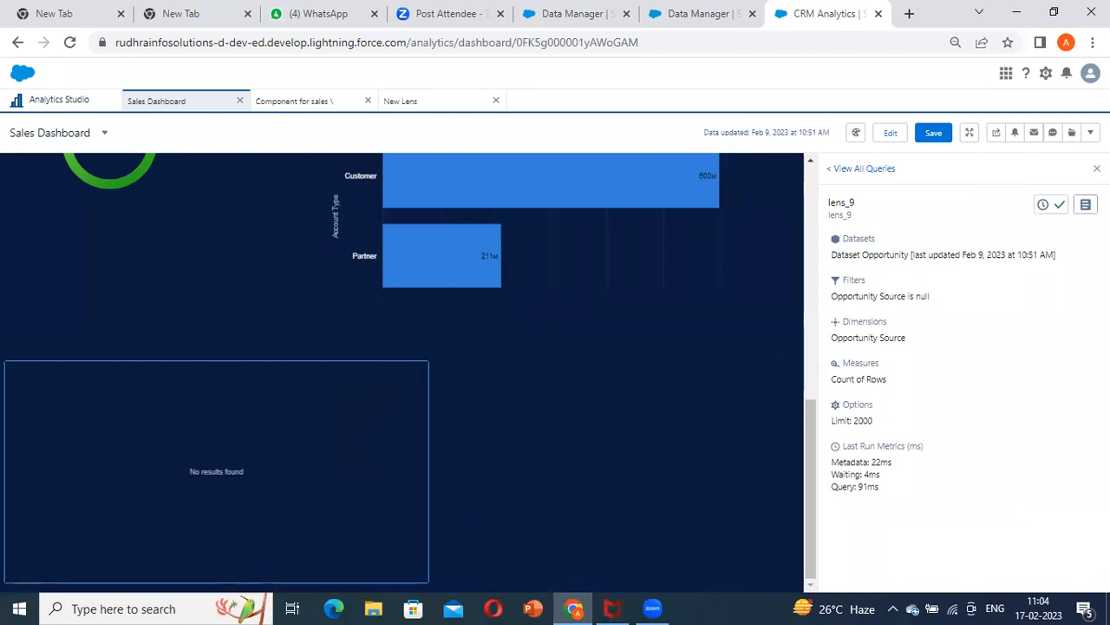
{"action": "left_click", "coordinate": [1083, 206]}
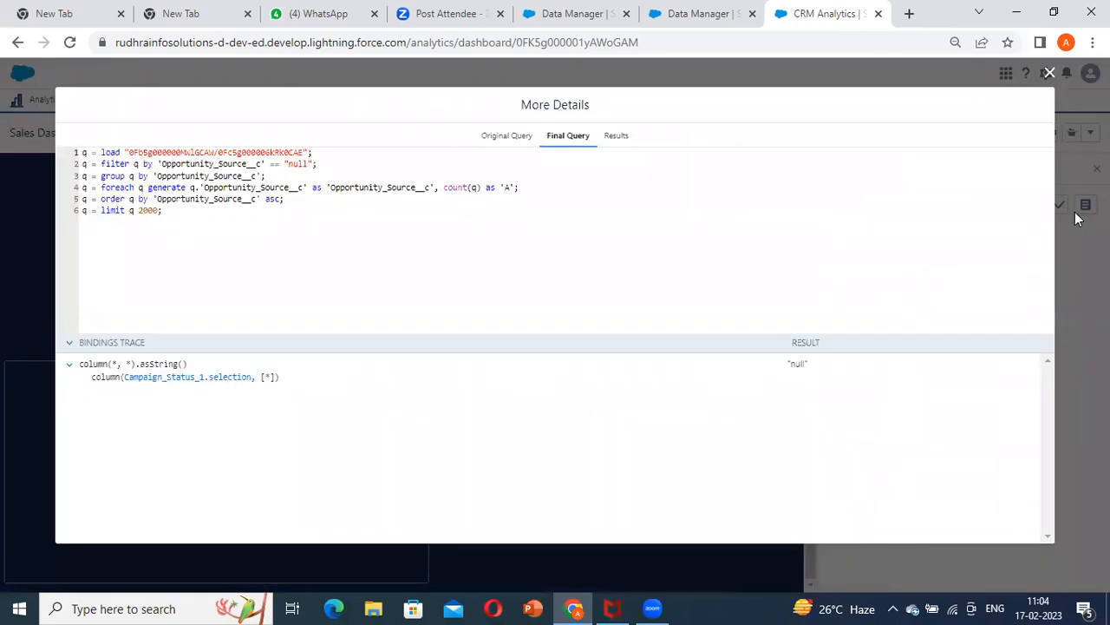
{"action": "left_click", "coordinate": [1076, 275]}
Set the Source filter to Alliances in the preview and show the final query of the Opportunity Source chart
{"action": "scroll", "coordinate": [359, 369], "scroll_direction": "up", "scroll_amount": 2}
{"action": "scroll", "coordinate": [359, 368], "scroll_direction": "up", "scroll_amount": 5}
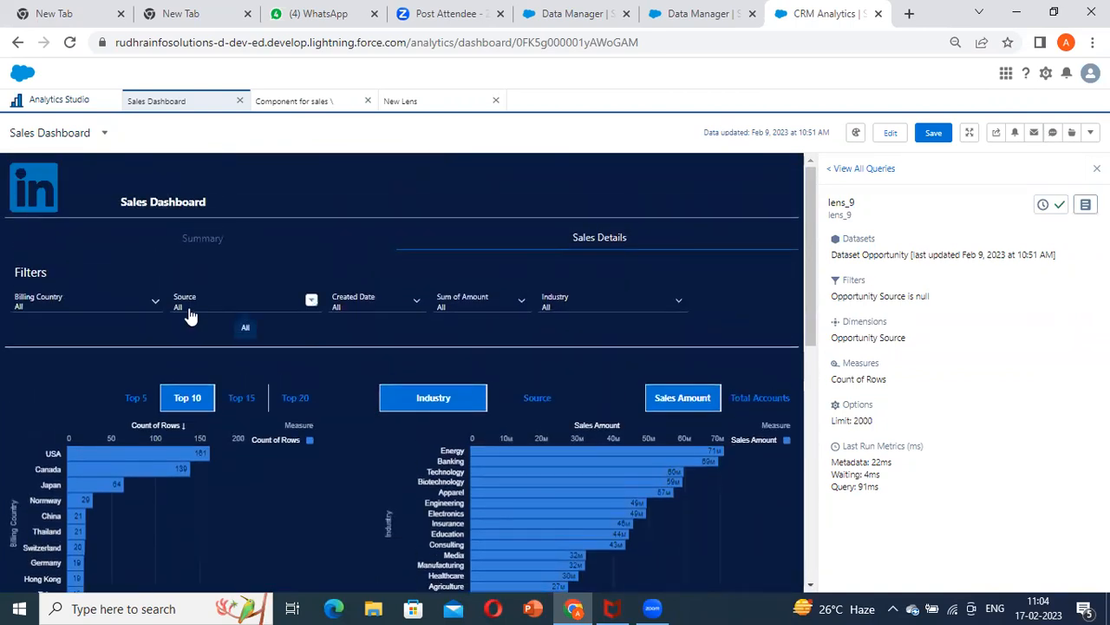
{"action": "left_click", "coordinate": [177, 309]}
{"action": "left_click", "coordinate": [220, 404]}
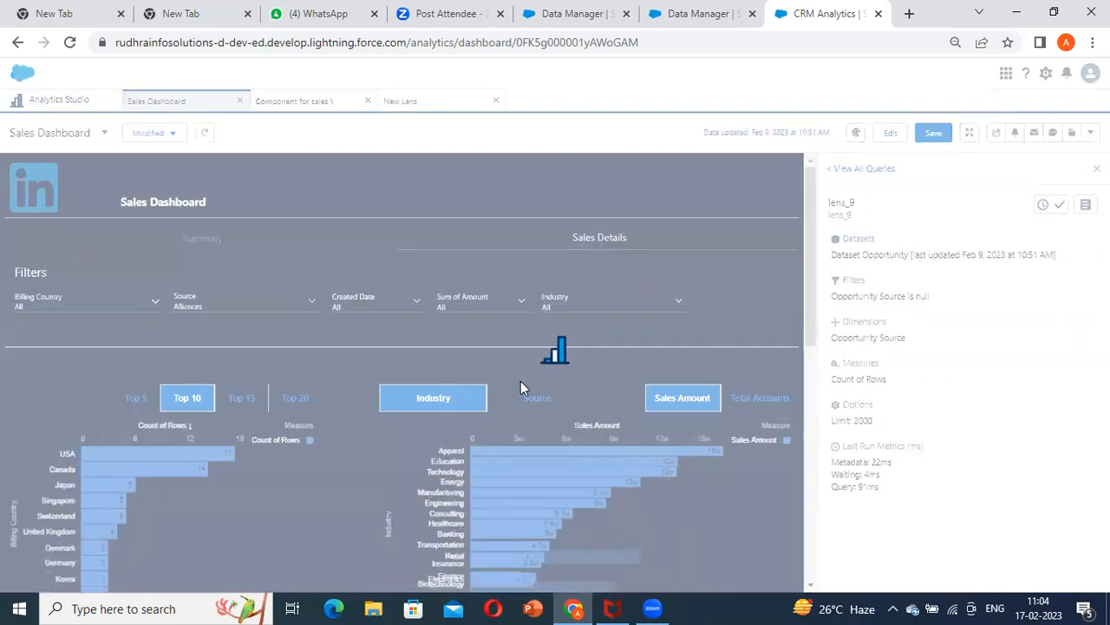
{"action": "scroll", "coordinate": [538, 401], "scroll_direction": "down", "scroll_amount": 6}
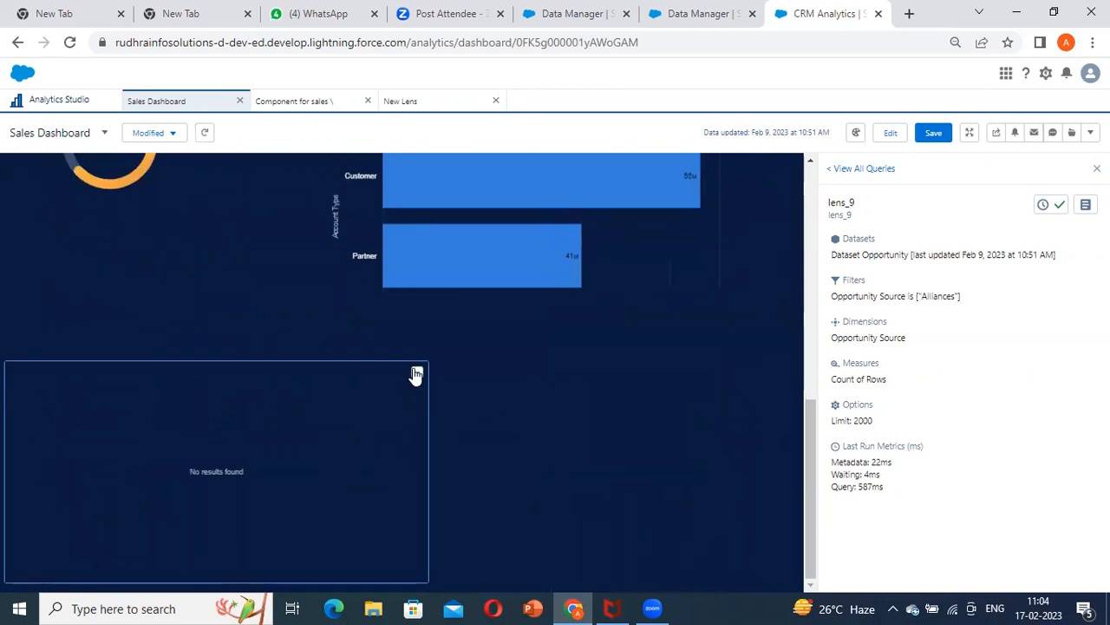
{"action": "left_click", "coordinate": [416, 375]}
{"action": "left_click", "coordinate": [1084, 207]}
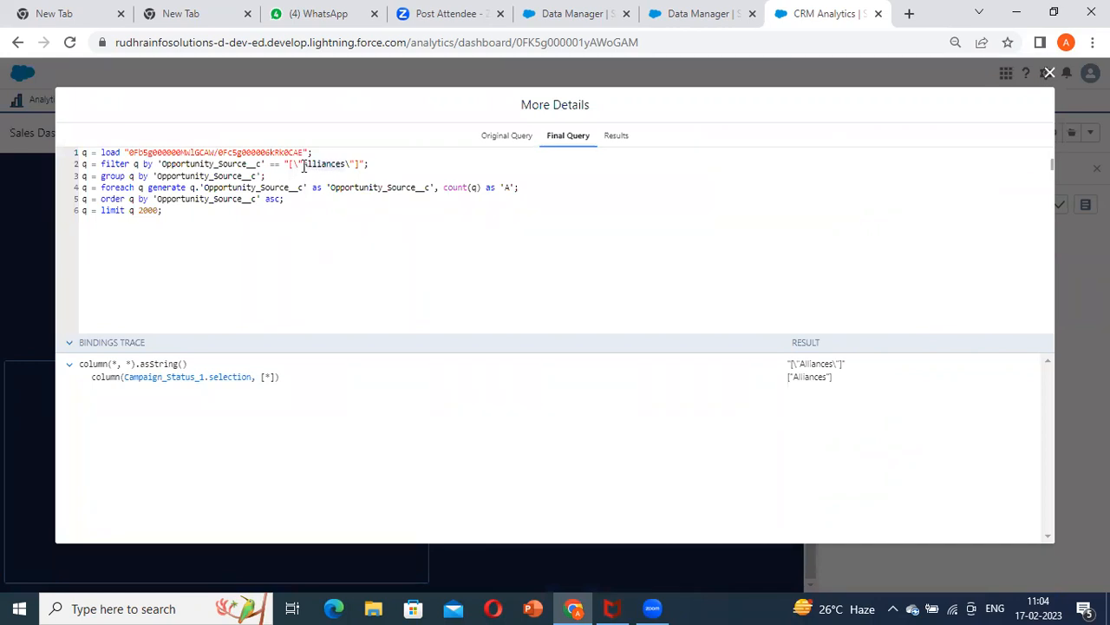
Examine how the Alliances selection is written in the final query's filter line, and return to editing the dashboard
{"action": "left_click", "coordinate": [443, 164]}
{"action": "left_click_drag", "start_coordinate": [333, 163], "coordinate": [365, 163]}
{"action": "left_click", "coordinate": [491, 151]}
{"action": "left_click_drag", "start_coordinate": [276, 164], "coordinate": [443, 165]}
{"action": "left_click", "coordinate": [437, 167]}
{"action": "left_click_drag", "start_coordinate": [369, 164], "coordinate": [283, 164]}
{"action": "left_click", "coordinate": [371, 165]}
{"action": "left_click_drag", "start_coordinate": [371, 165], "coordinate": [276, 166]}
{"action": "left_click", "coordinate": [585, 187]}
{"action": "left_click_drag", "start_coordinate": [393, 173], "coordinate": [296, 164]}
{"action": "left_click", "coordinate": [611, 164]}
{"action": "left_click", "coordinate": [1050, 74]}
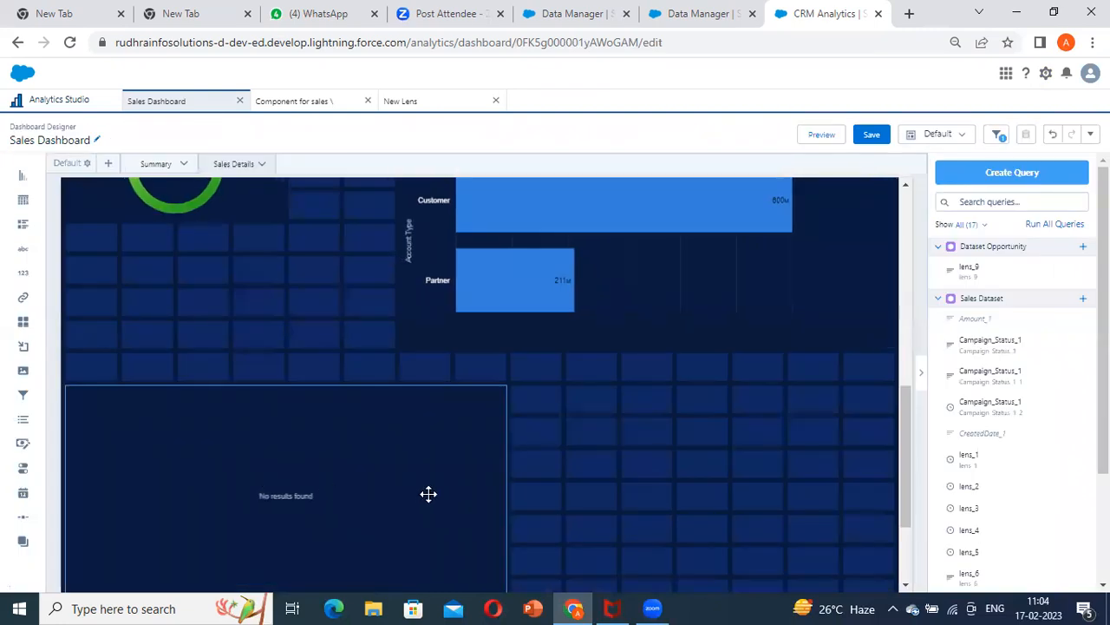
{"action": "left_click", "coordinate": [432, 494]}
{"action": "double_click", "coordinate": [432, 493]}
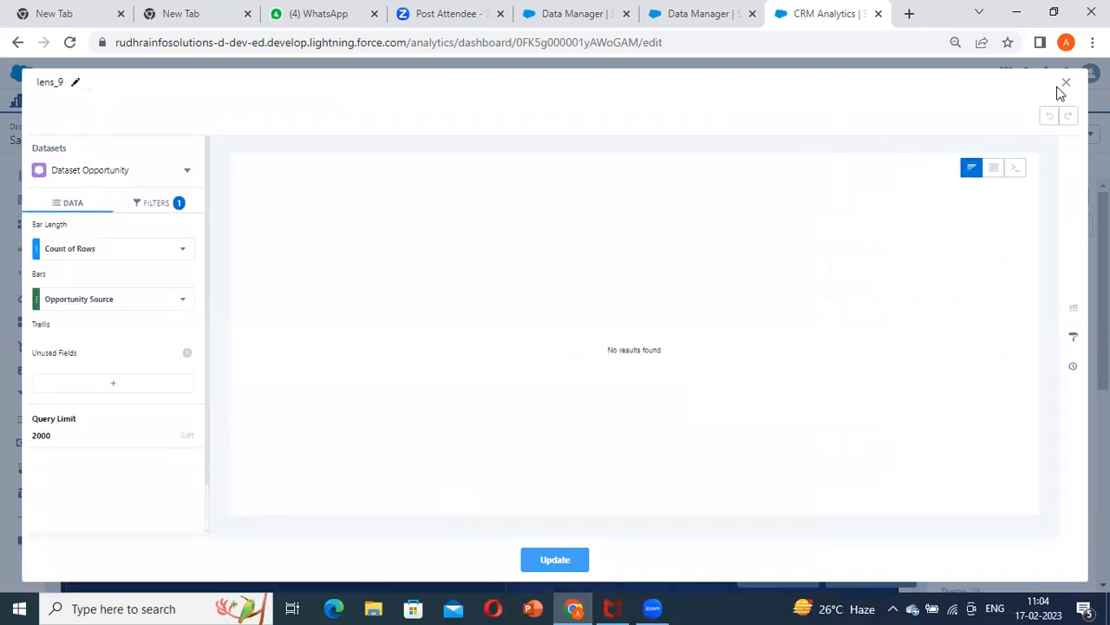
{"action": "left_click", "coordinate": [1066, 83]}
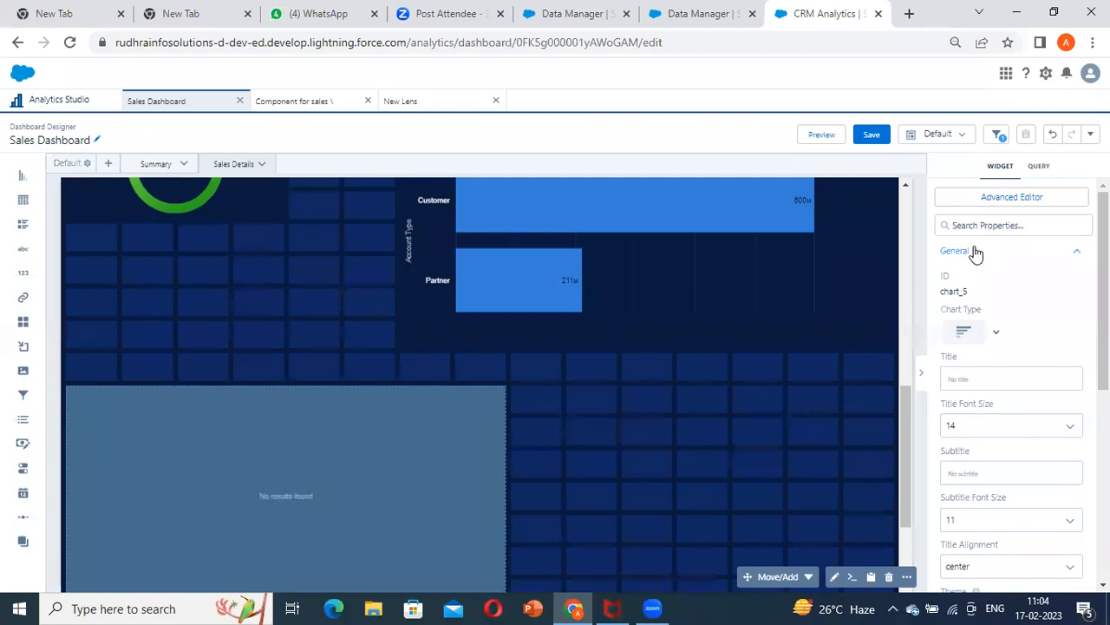
Remove the outer square brackets enclosing the Opportunity_Source__c filter in the chart's query and save it
{"action": "left_click", "coordinate": [942, 198]}
{"action": "left_click", "coordinate": [673, 136]}
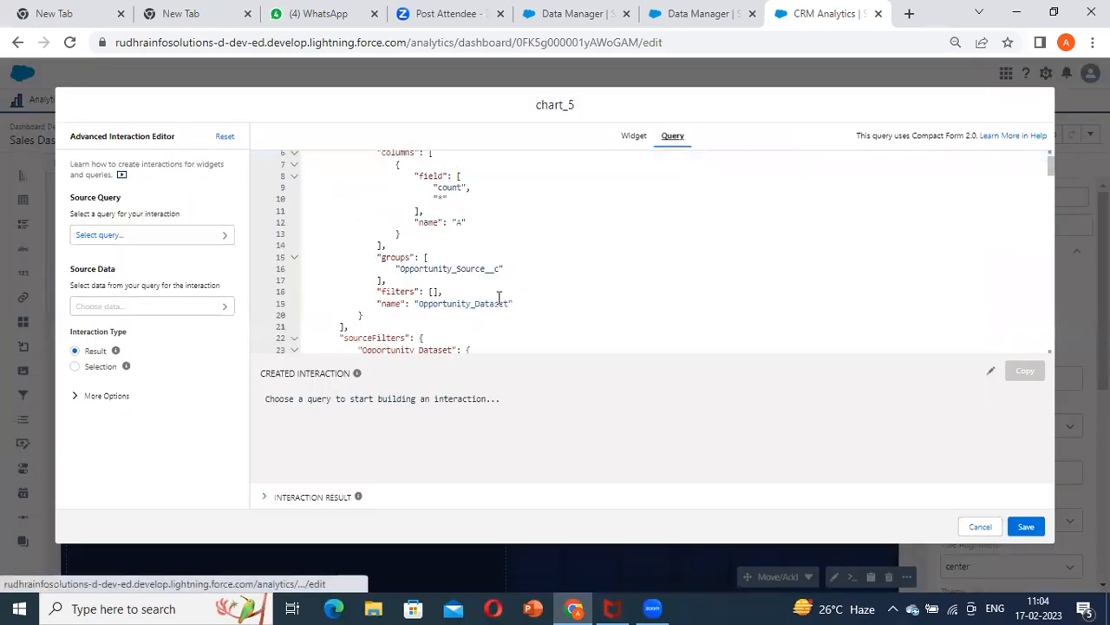
{"action": "scroll", "coordinate": [498, 298], "scroll_direction": "down", "scroll_amount": 3}
{"action": "left_click_drag", "start_coordinate": [438, 254], "coordinate": [810, 257]}
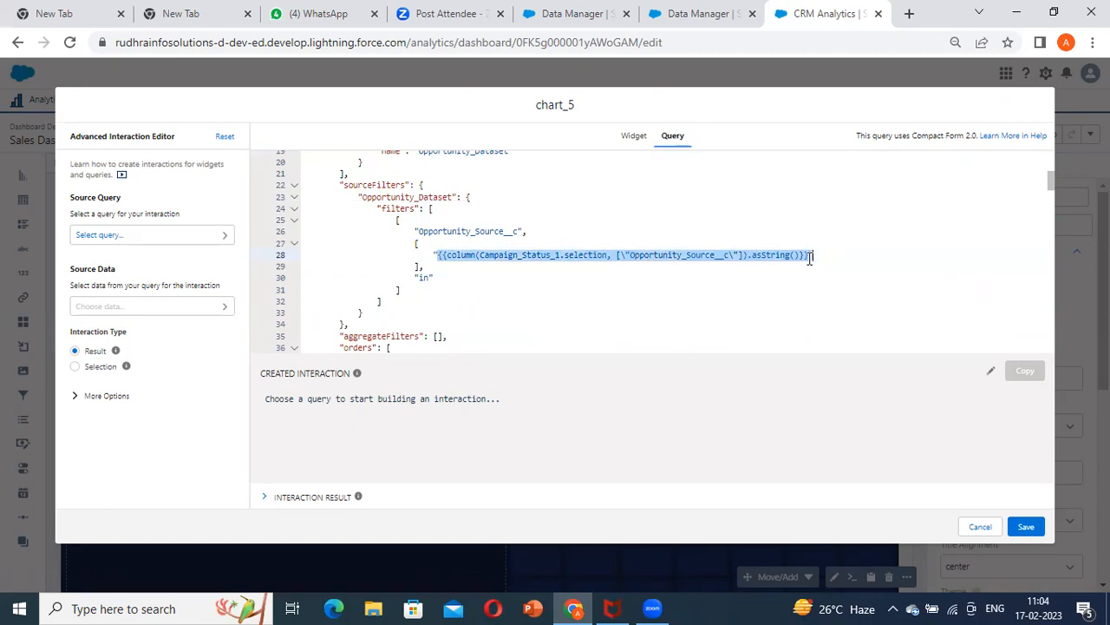
{"action": "left_click", "coordinate": [403, 224]}
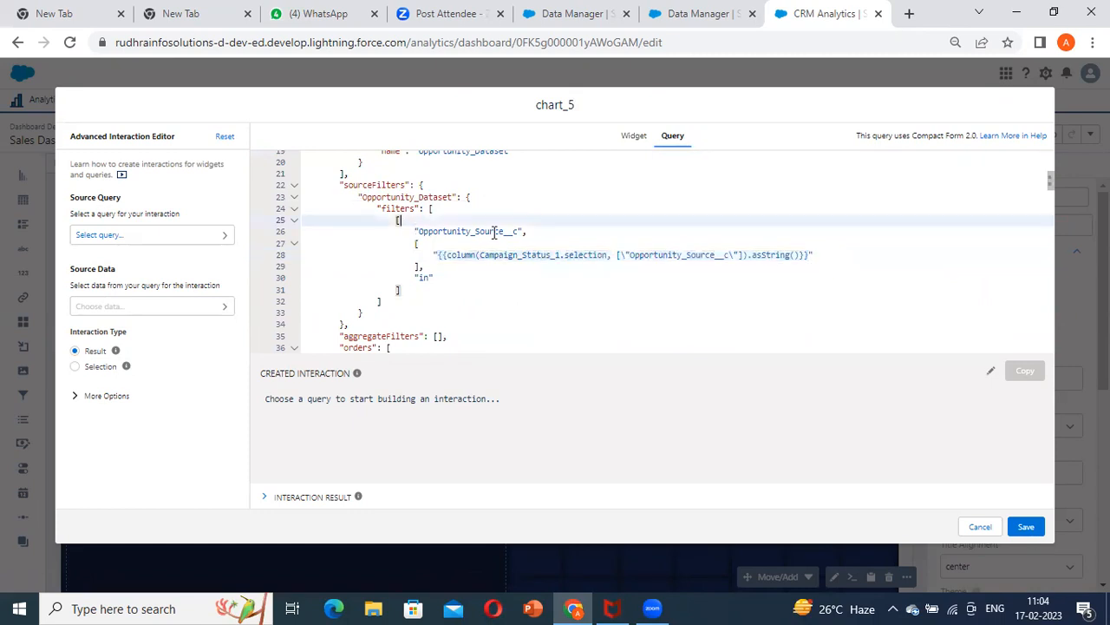
{"action": "key", "text": "BackSpace"}
{"action": "left_click", "coordinate": [407, 293]}
{"action": "key", "text": "BackSpace"}
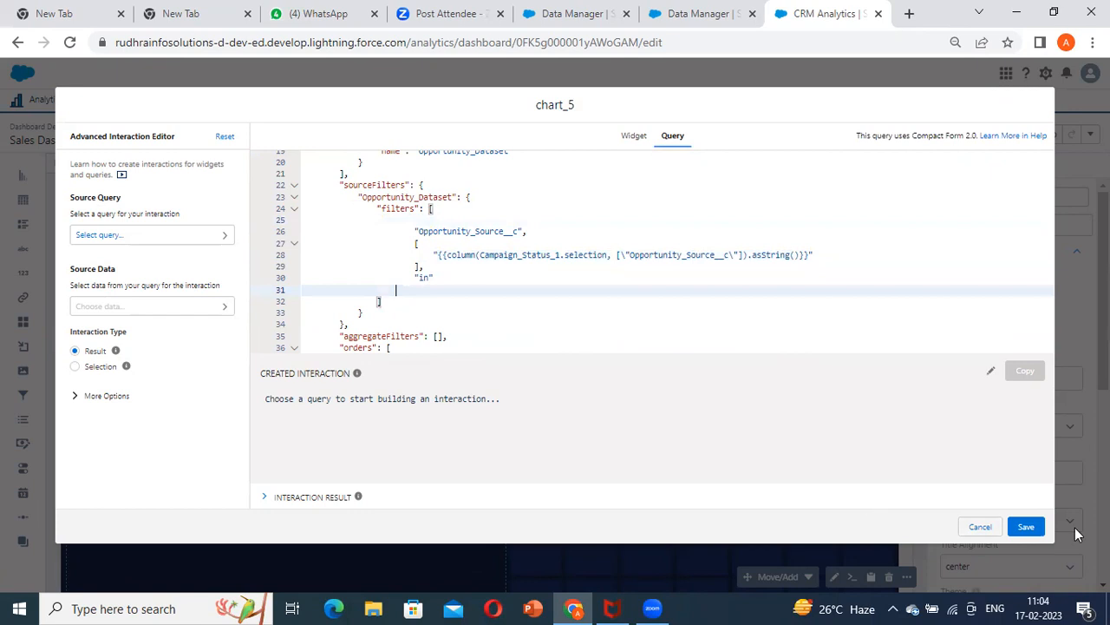
{"action": "left_click", "coordinate": [1026, 524]}
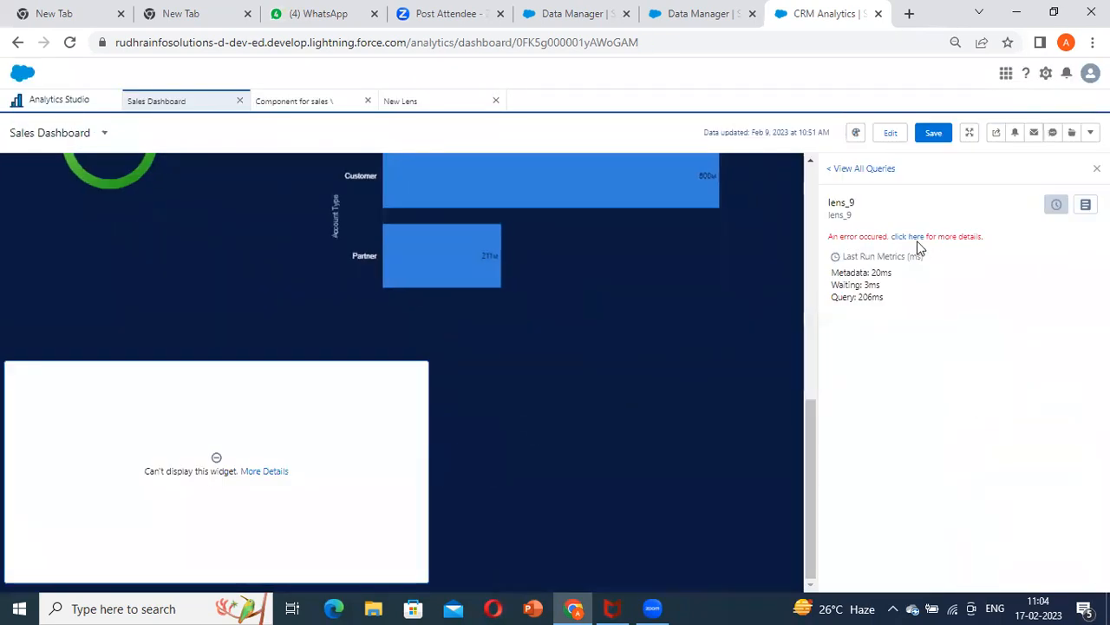
Read the error details of the chart's lens_9 query in the preview and return to editing
{"action": "left_click", "coordinate": [911, 241]}
{"action": "scroll", "coordinate": [796, 369], "scroll_direction": "down", "scroll_amount": 2}
{"action": "left_click", "coordinate": [1050, 73]}
{"action": "left_click", "coordinate": [875, 137]}
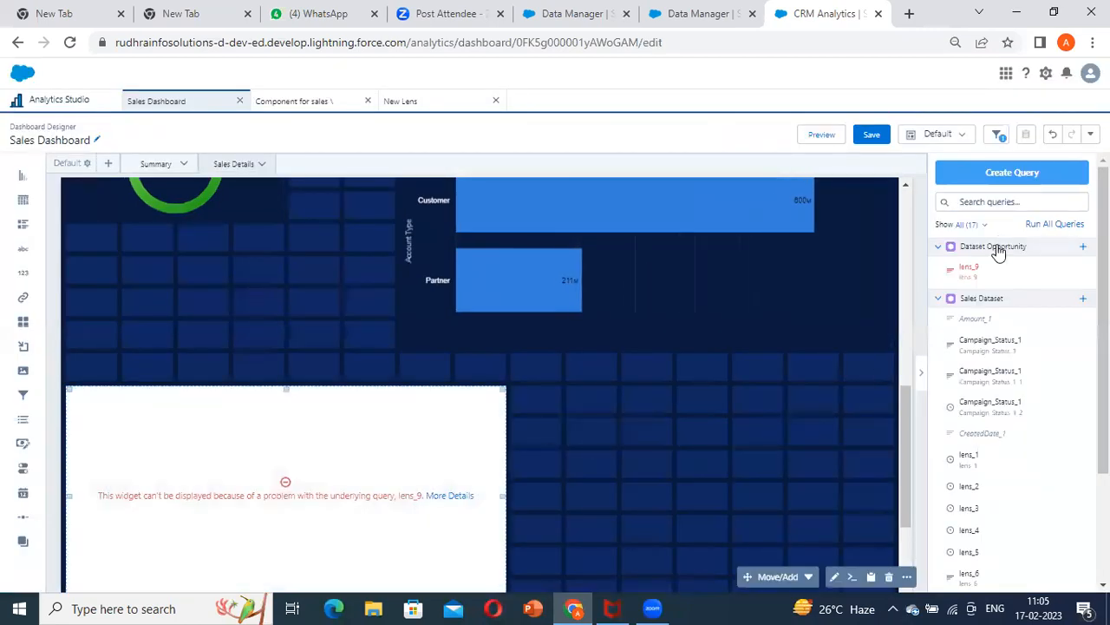
Try to add the outer brackets back around the Opportunity_Source__c filter, discard the edit, and undo their saved removal
{"action": "left_click", "coordinate": [852, 576]}
{"action": "left_click", "coordinate": [672, 135]}
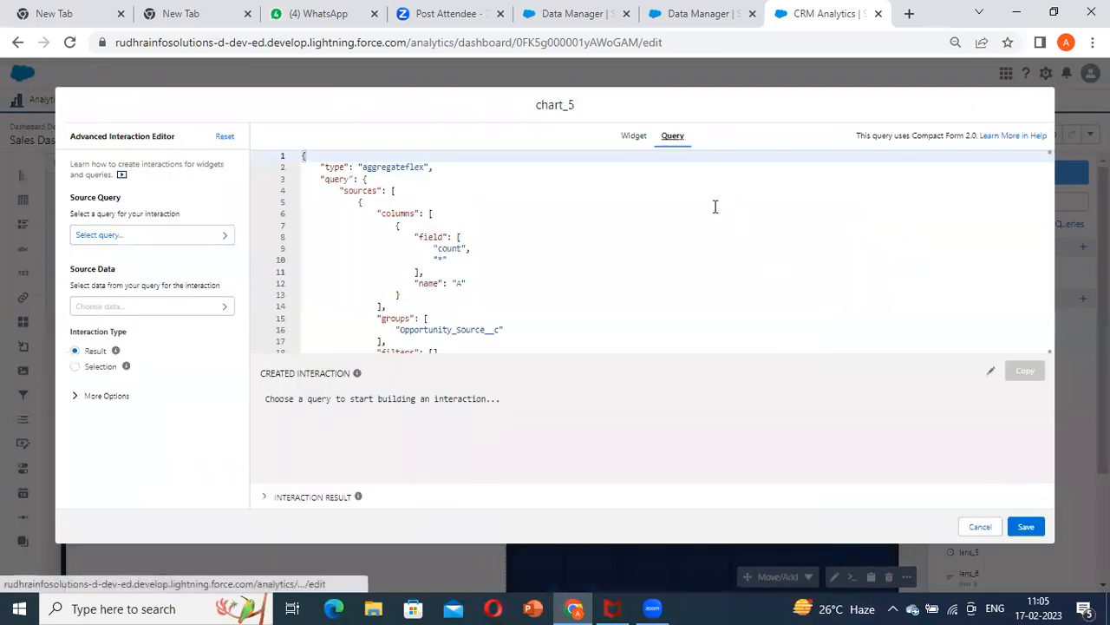
{"action": "scroll", "coordinate": [681, 255], "scroll_direction": "down", "scroll_amount": 2}
{"action": "scroll", "coordinate": [531, 258], "scroll_direction": "down", "scroll_amount": 4}
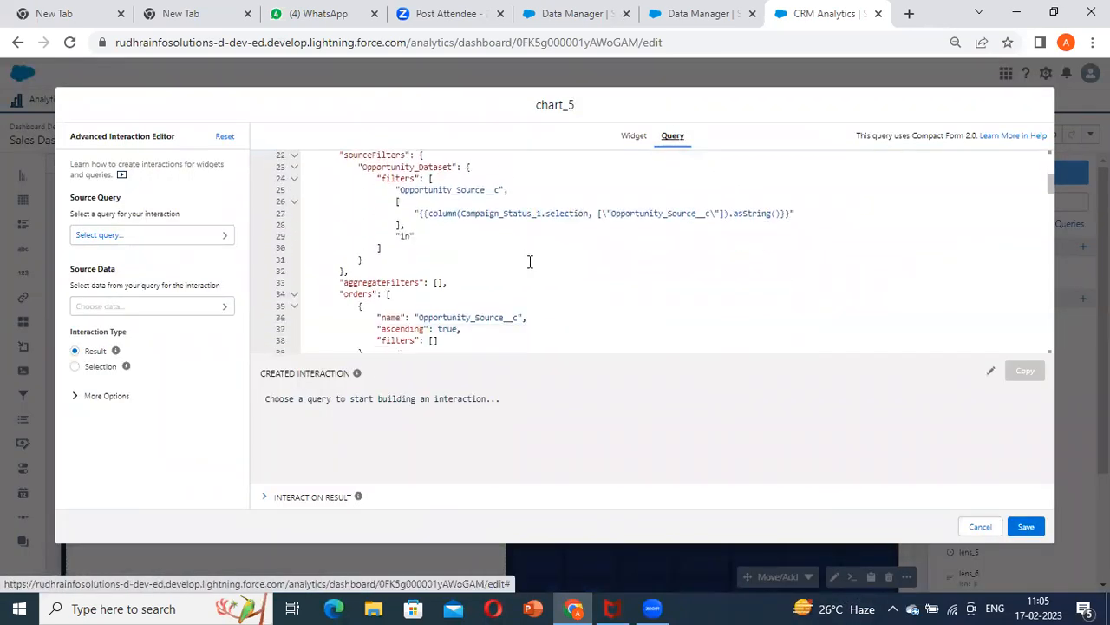
{"action": "scroll", "coordinate": [426, 198], "scroll_direction": "up", "scroll_amount": 1}
{"action": "left_click", "coordinate": [535, 194]}
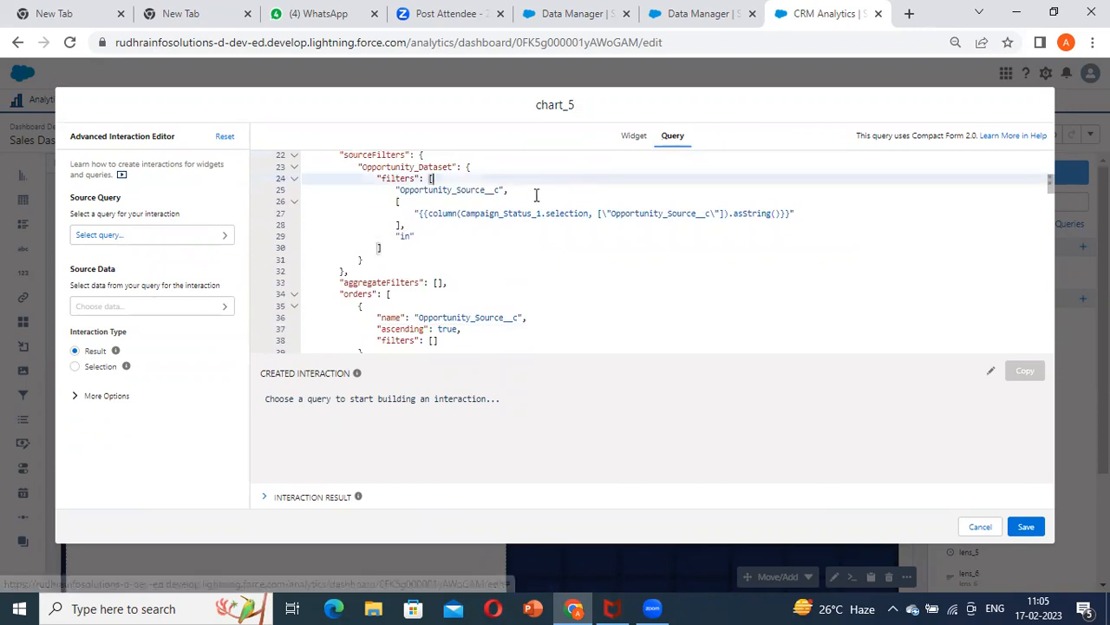
{"action": "key", "text": "Return"}
{"action": "type", "text": "["}
{"action": "left_click", "coordinate": [457, 261]}
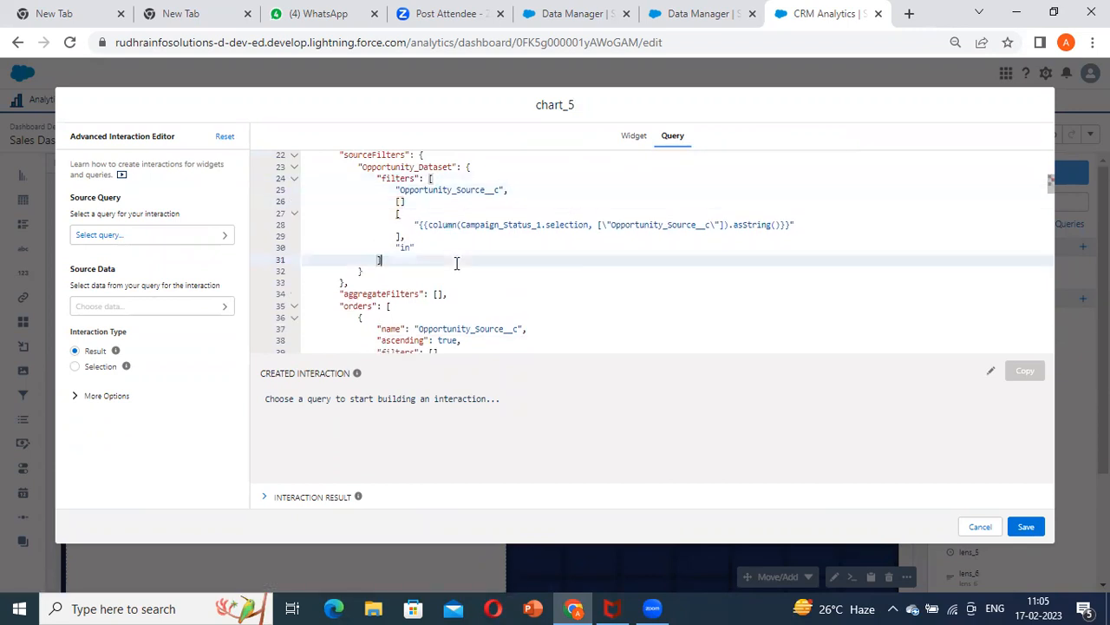
{"action": "left_click", "coordinate": [426, 249]}
{"action": "key", "text": "Return"}
{"action": "type", "text": "]"}
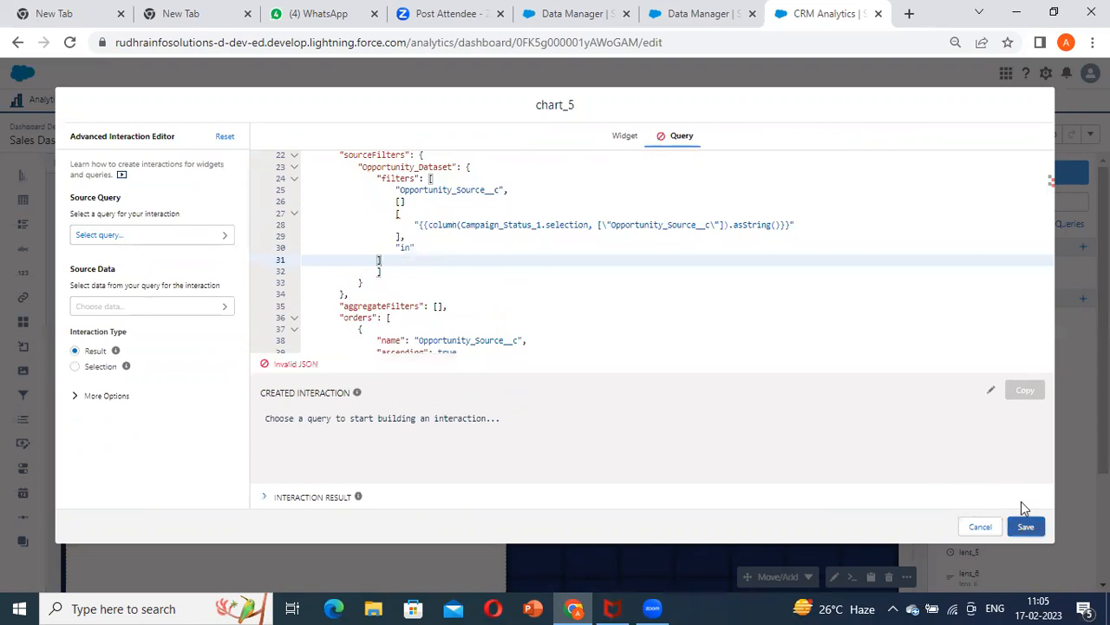
{"action": "left_click", "coordinate": [980, 527]}
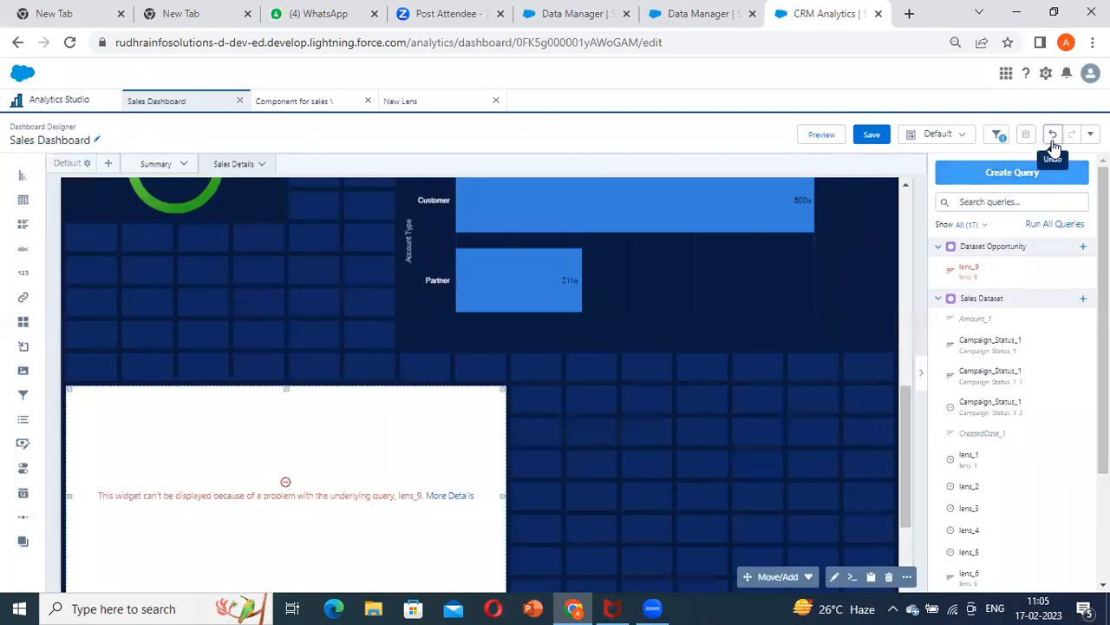
{"action": "left_click", "coordinate": [1052, 134]}
Replace the interaction inside the quotes of the chart's Opportunity_Source__c filter with AE and save the query
{"action": "left_click", "coordinate": [1012, 197]}
{"action": "left_click", "coordinate": [673, 135]}
{"action": "scroll", "coordinate": [530, 285], "scroll_direction": "down", "scroll_amount": 2}
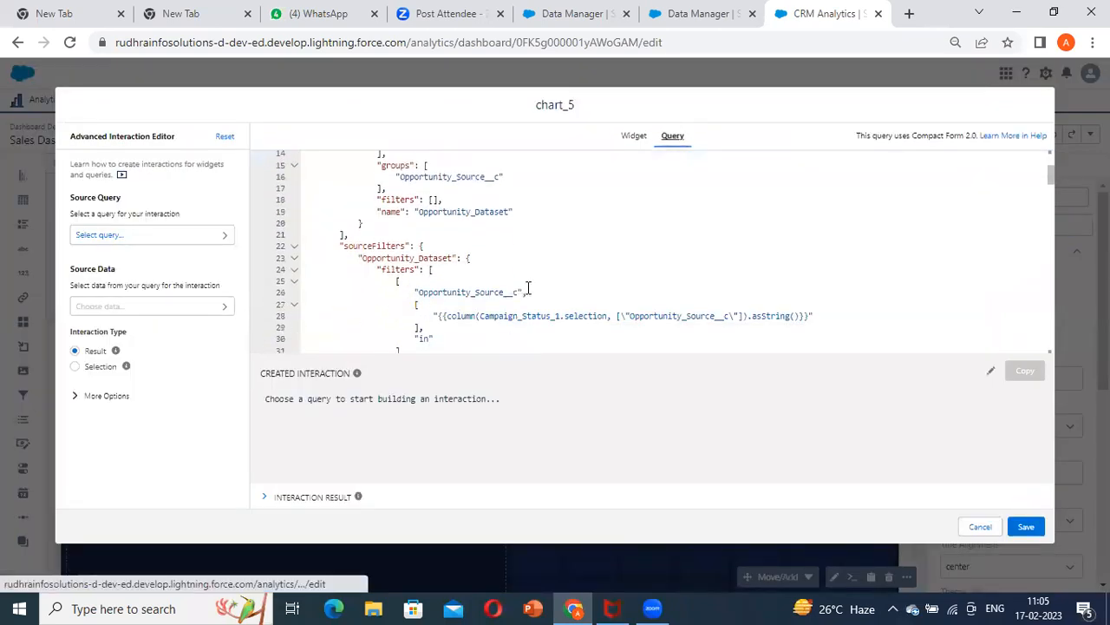
{"action": "left_click", "coordinate": [438, 314]}
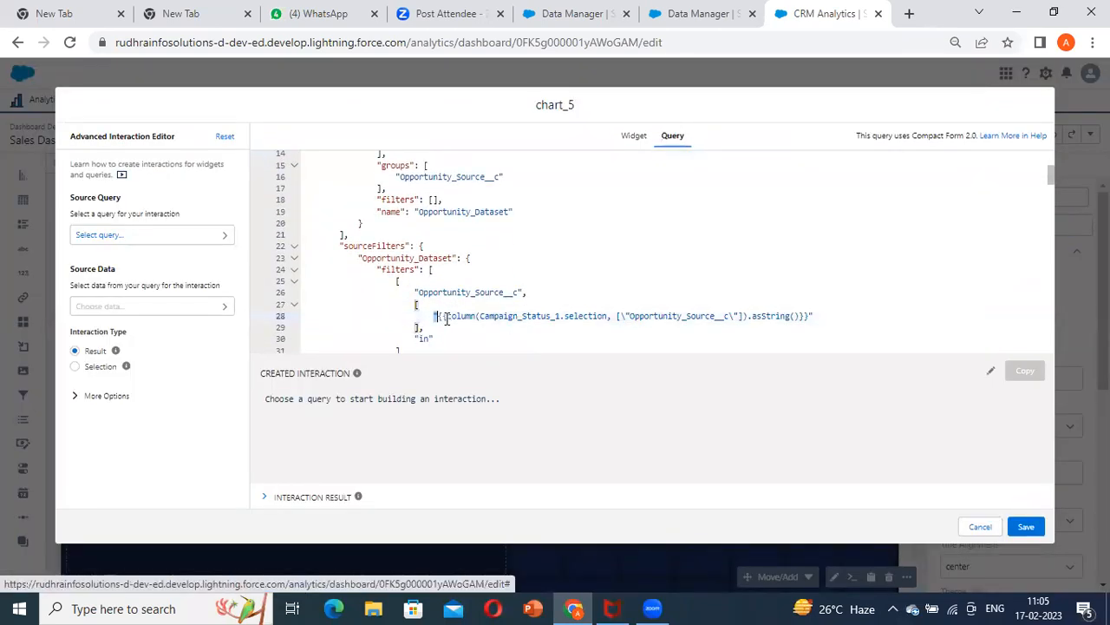
{"action": "left_click_drag", "start_coordinate": [810, 314], "coordinate": [438, 318]}
{"action": "key", "text": "BackSpace"}
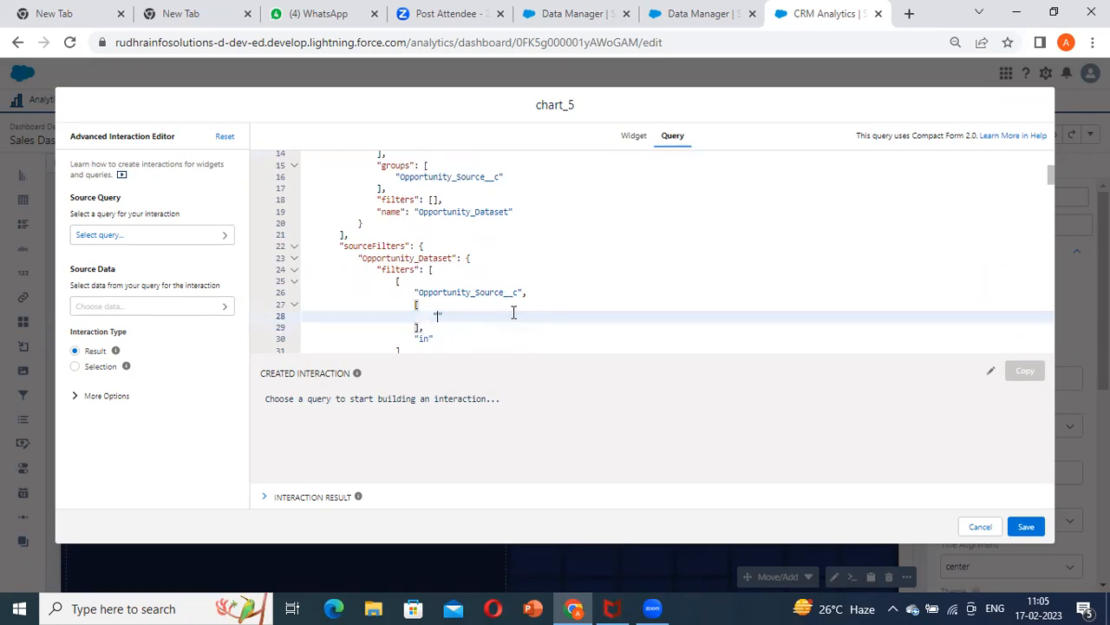
{"action": "left_click", "coordinate": [1026, 526]}
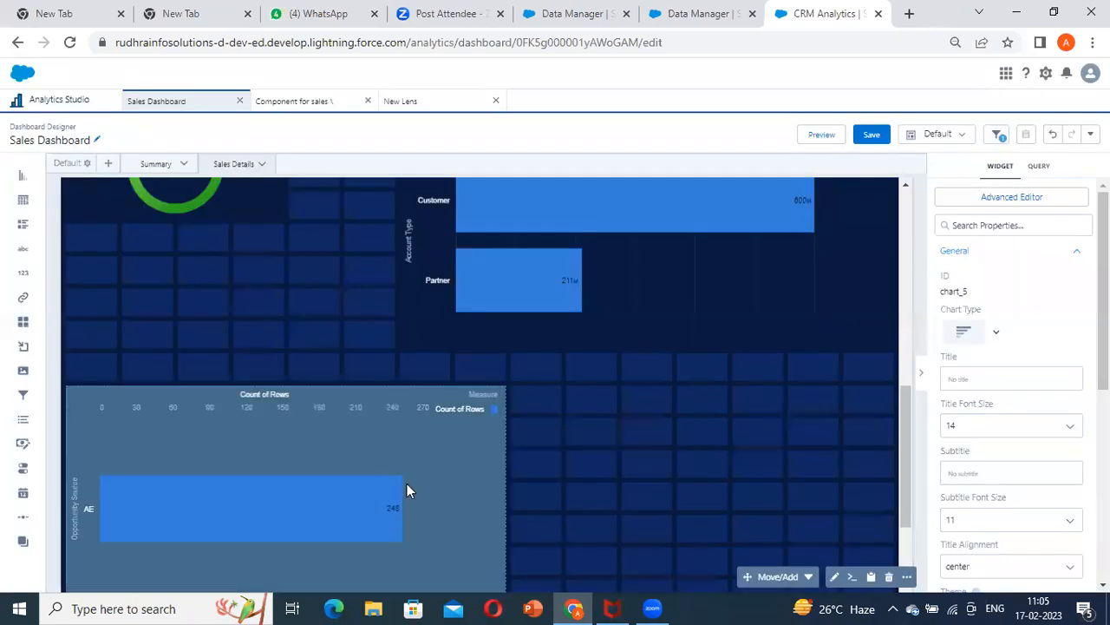
Add two blank lines at the end of the chart's lens_9 SAQL query, run it, return to chart mode and update the widget
{"action": "double_click", "coordinate": [407, 483]}
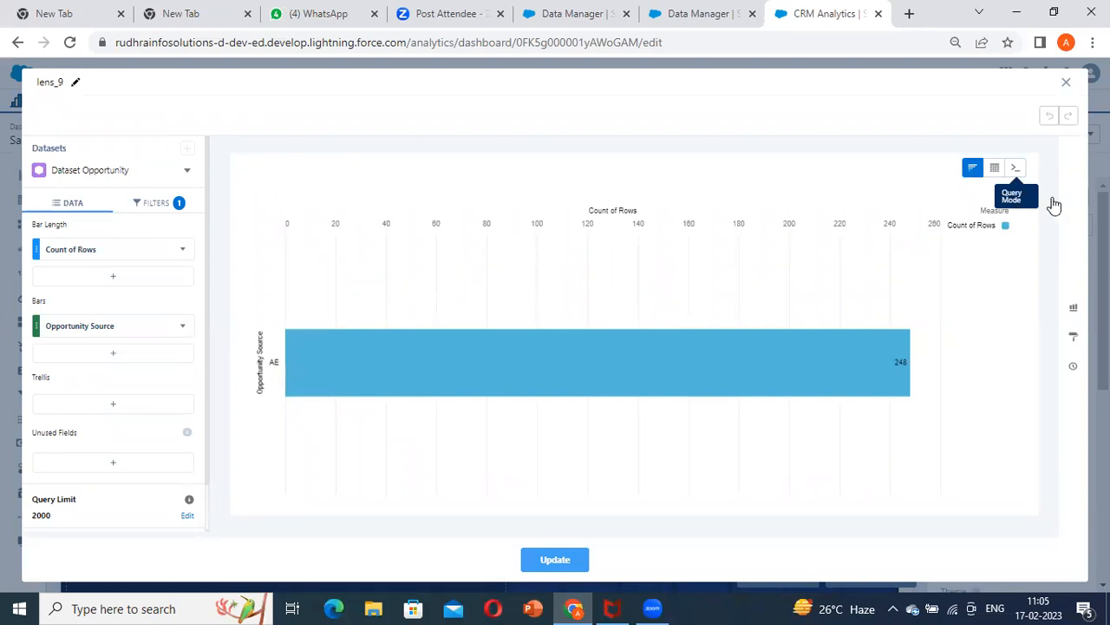
{"action": "left_click", "coordinate": [1016, 169]}
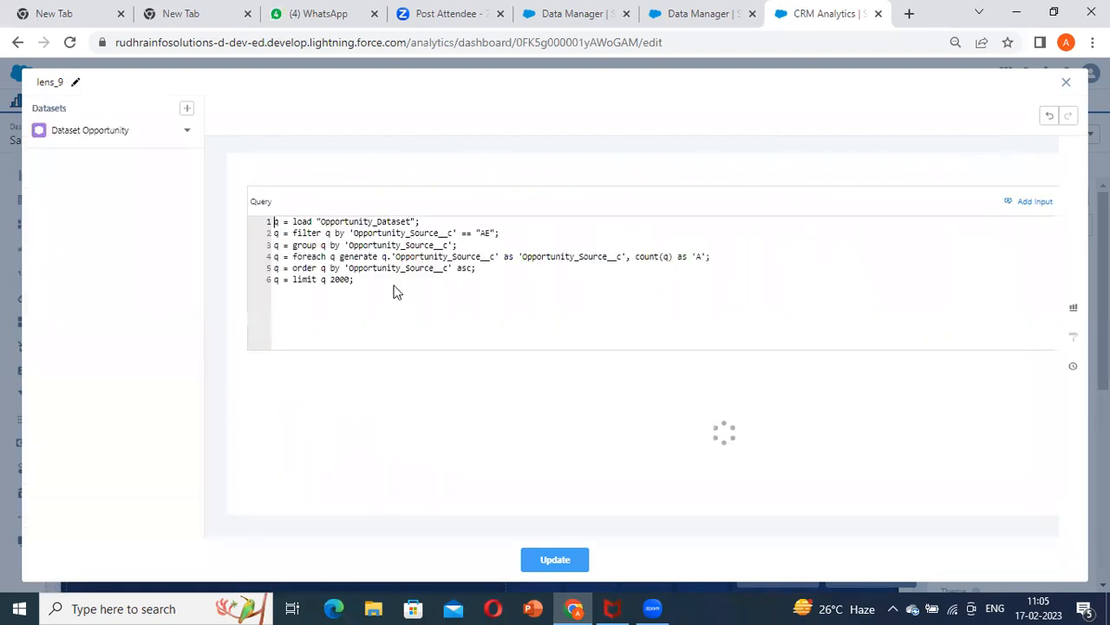
{"action": "left_click", "coordinate": [350, 291]}
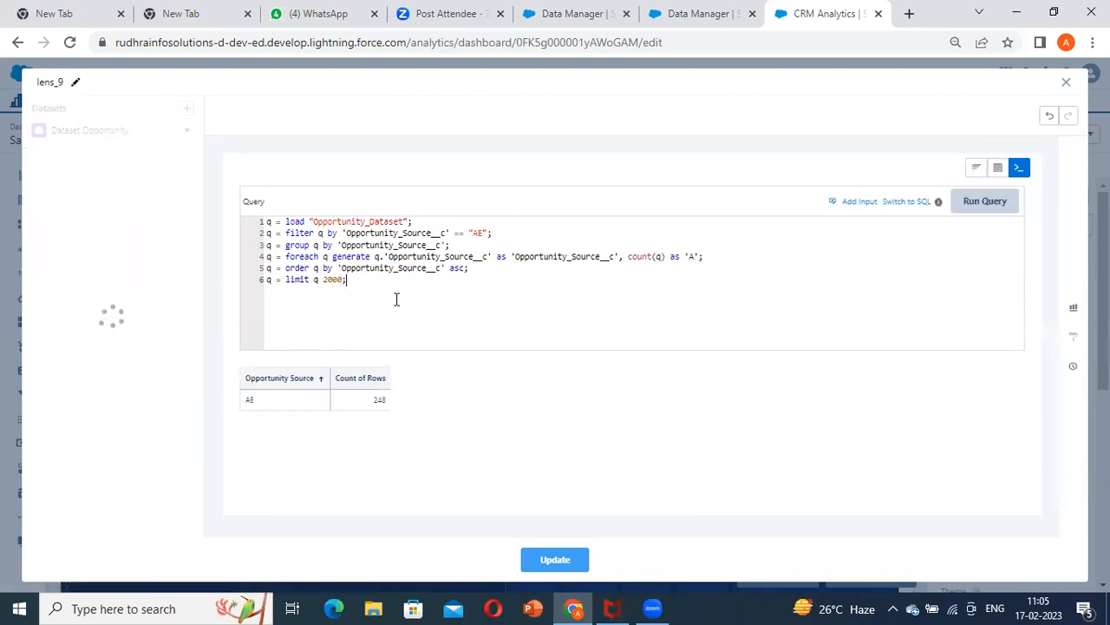
{"action": "key", "text": "Return"}
{"action": "key", "text": "Return"}
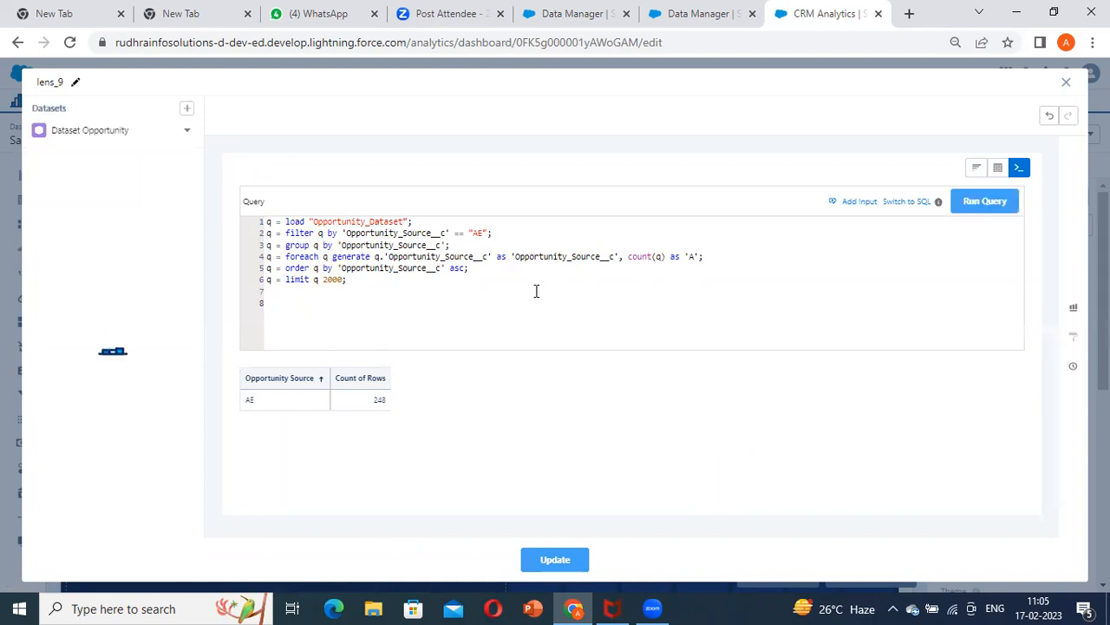
{"action": "left_click", "coordinate": [978, 211]}
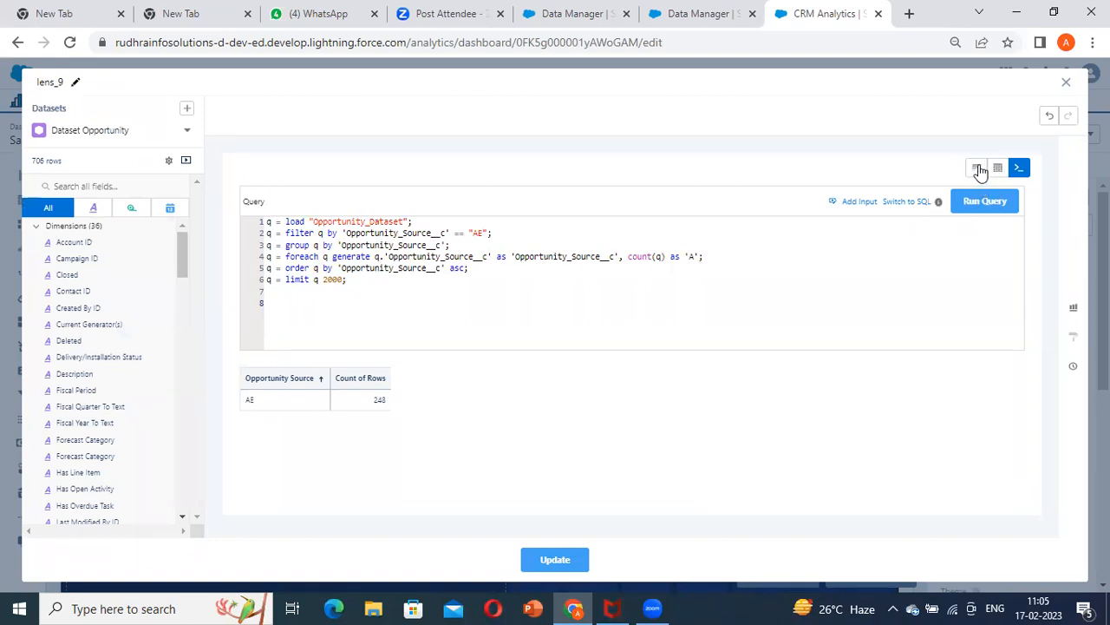
{"action": "left_click", "coordinate": [962, 203]}
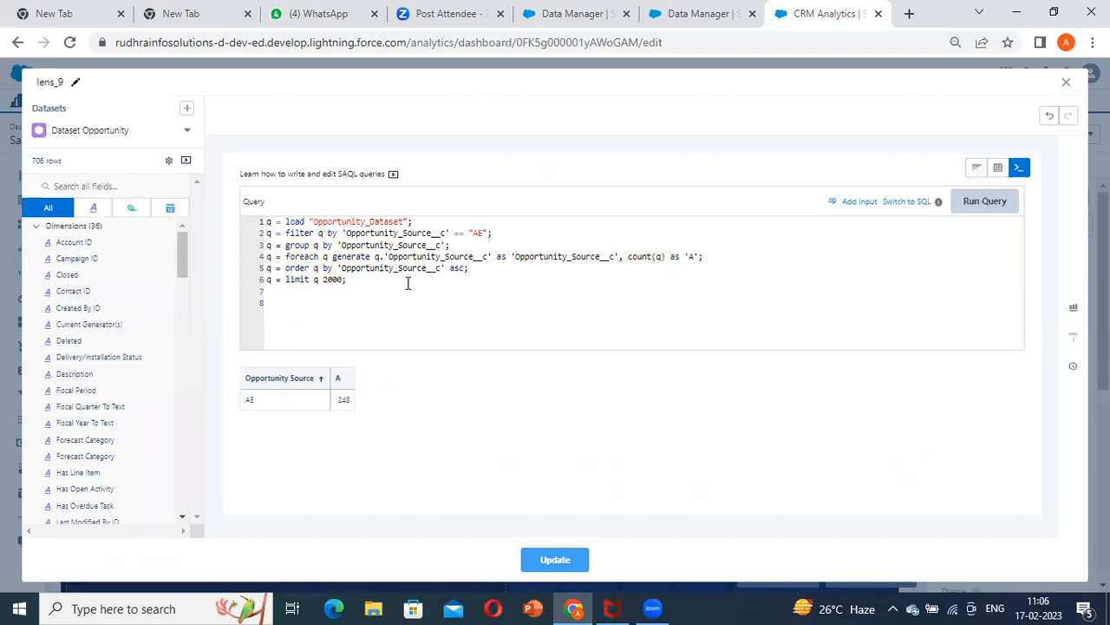
{"action": "left_click", "coordinate": [974, 169]}
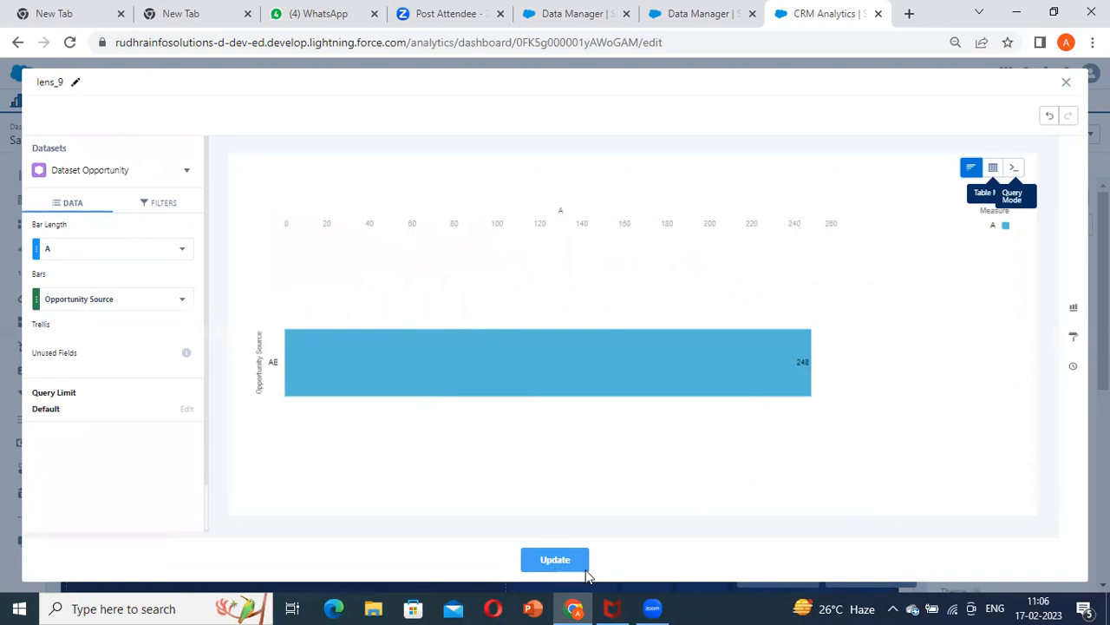
{"action": "left_click", "coordinate": [556, 563]}
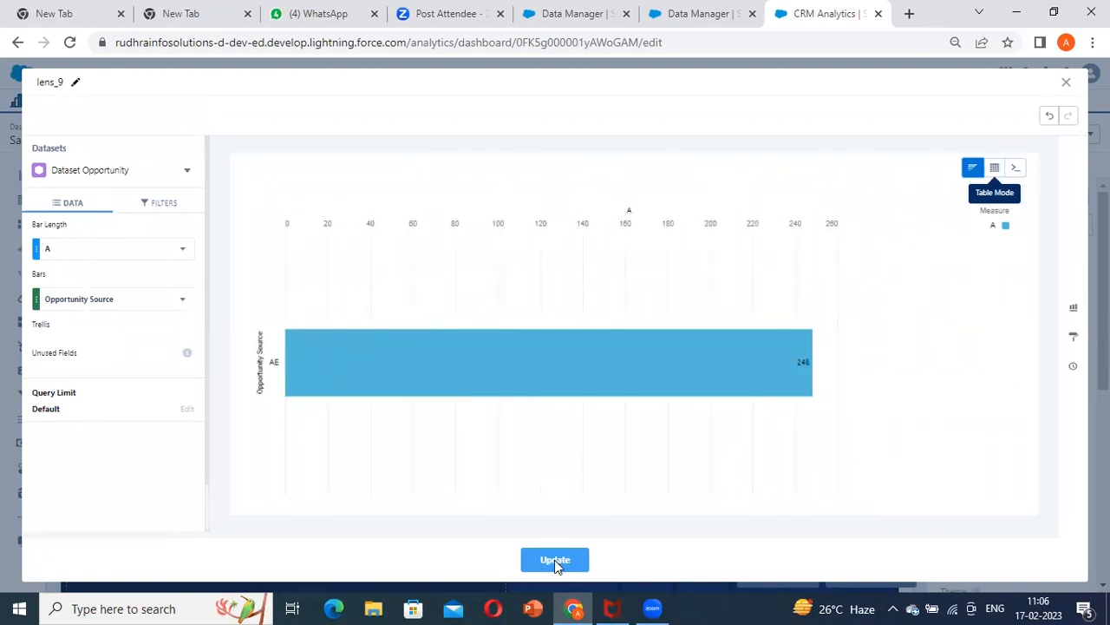
Paste the Campaign_Status_1.selection column interaction for Opportunity_Source__c over the AE value in the chart's advanced query
{"action": "left_click", "coordinate": [390, 421]}
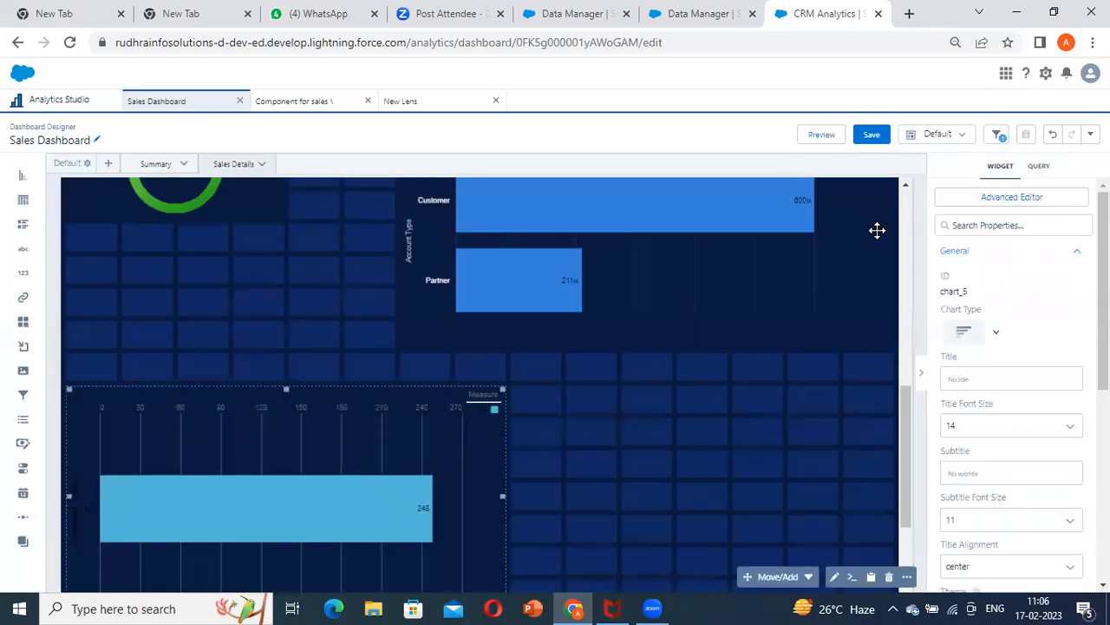
{"action": "left_click", "coordinate": [1010, 203]}
{"action": "left_click", "coordinate": [672, 137]}
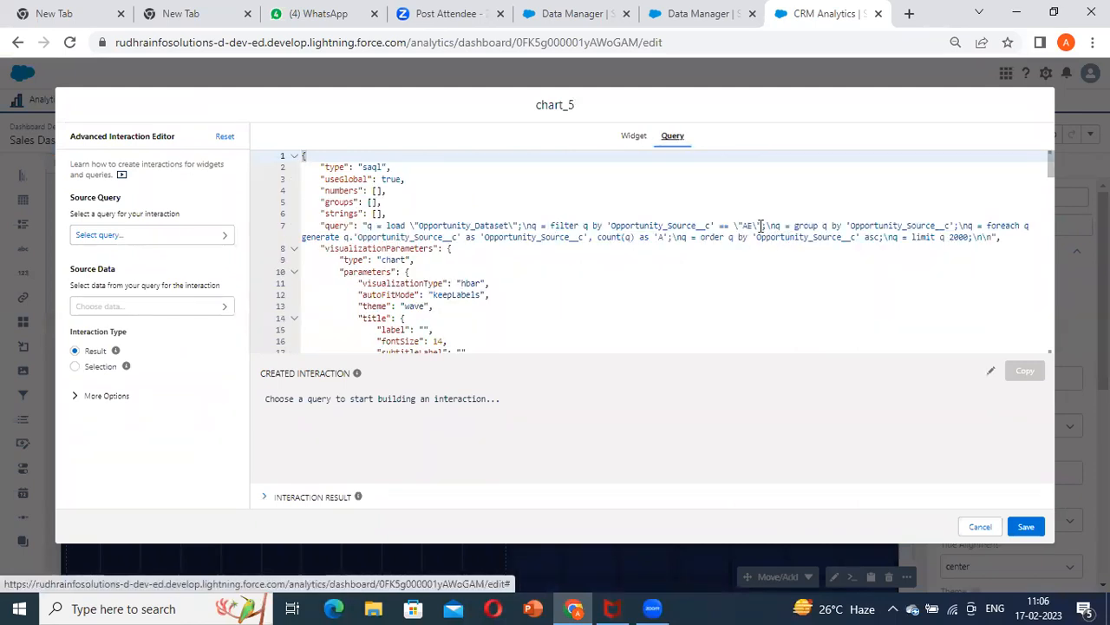
{"action": "left_click_drag", "start_coordinate": [759, 226], "coordinate": [733, 220]}
{"action": "type", "text": "{{column(Campaign_Status_1.selection, [\\\"Opportunity_Source__c\\\"]).asString()}}"}
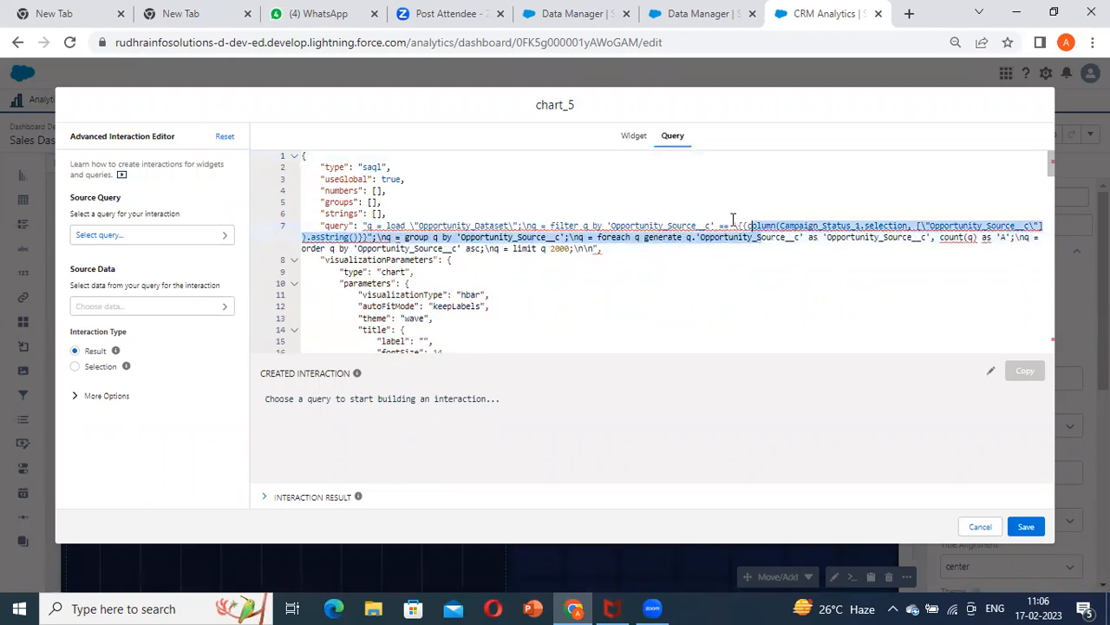
Remove the leftover backslash and quotation marks around the selection interaction in the Opportunity_Source__c filter and save the query
{"action": "left_click", "coordinate": [738, 225]}
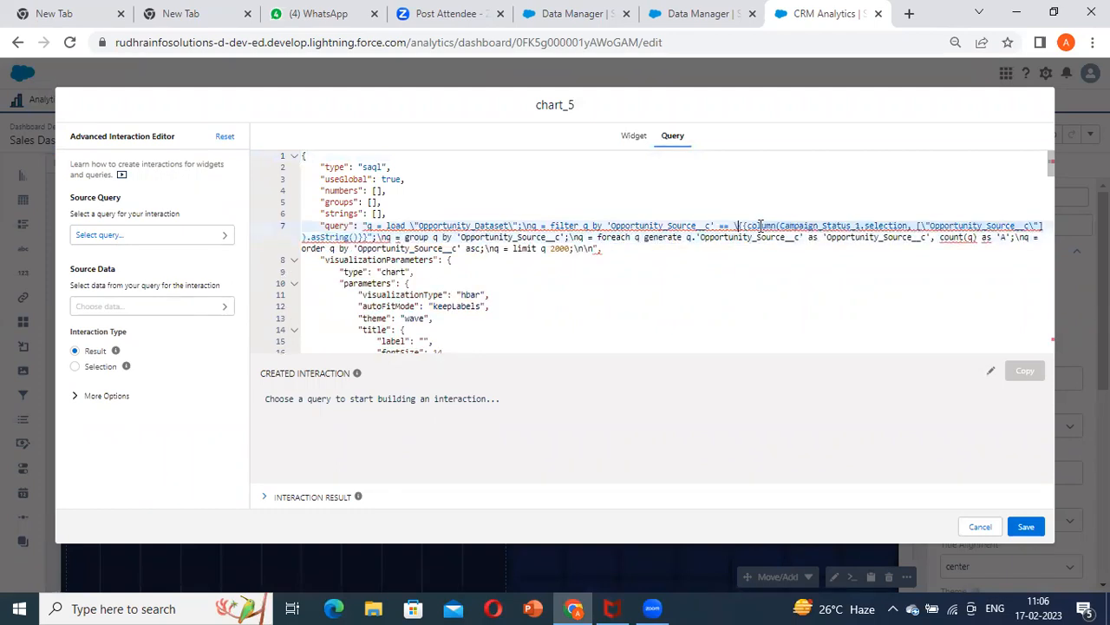
{"action": "key", "text": "BackSpace"}
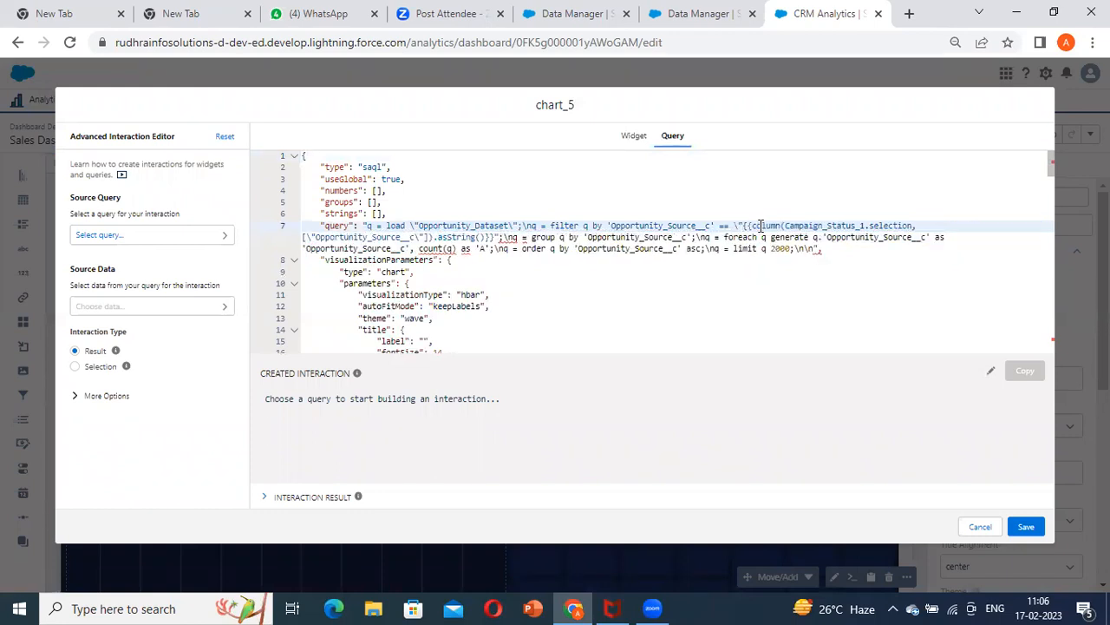
{"action": "key", "text": "BackSpace"}
{"action": "key", "text": "BackSpace"}
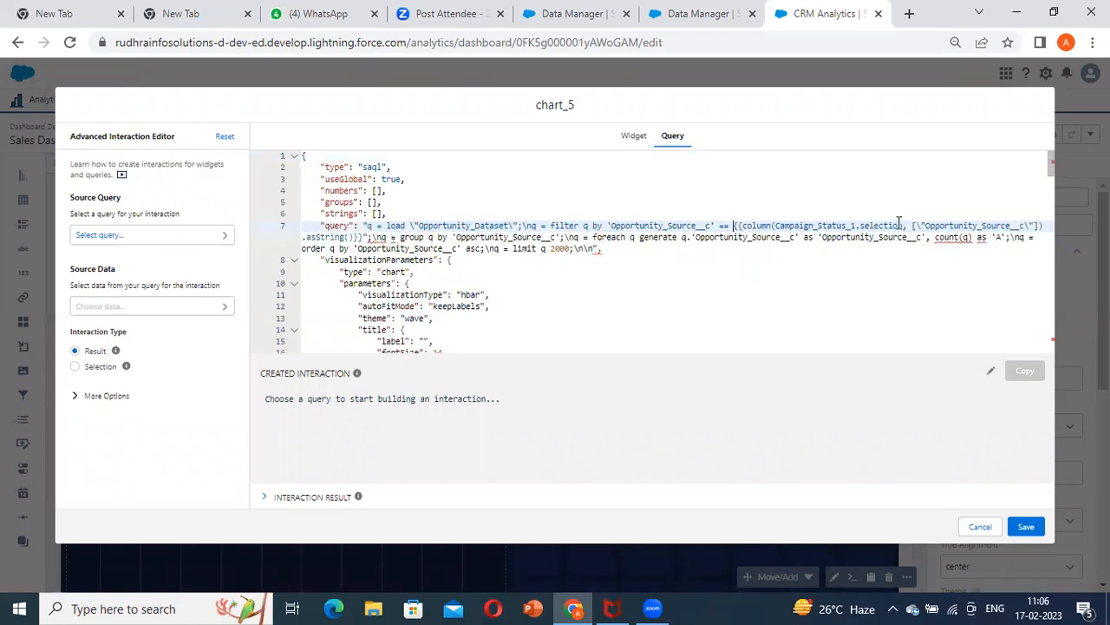
{"action": "left_click", "coordinate": [370, 237]}
{"action": "key", "text": "BackSpace"}
{"action": "key", "text": "BackSpace"}
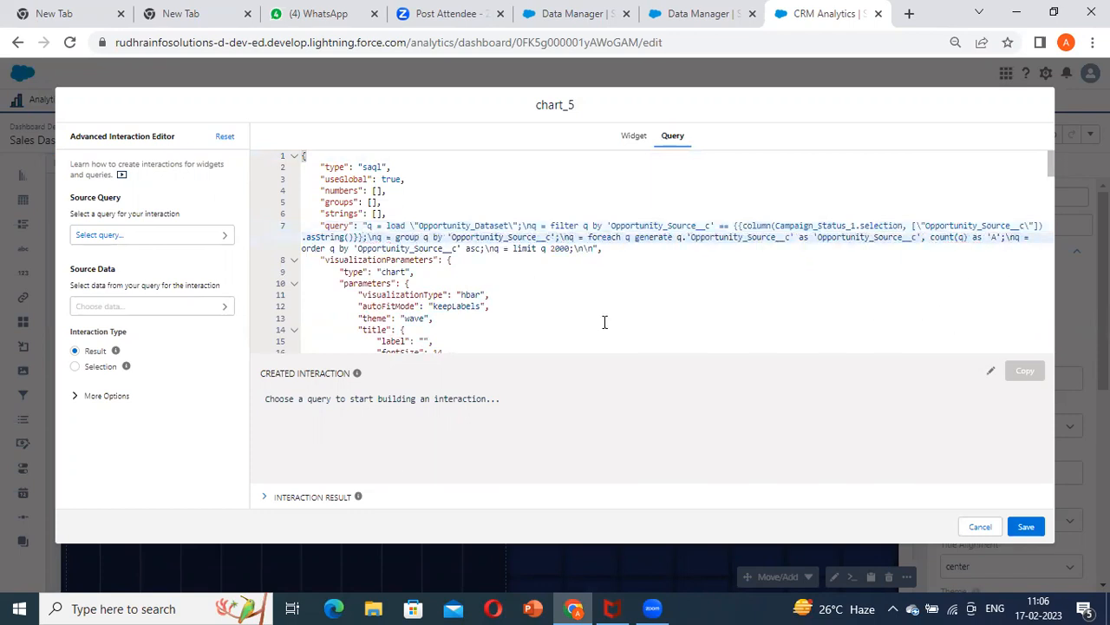
{"action": "left_click", "coordinate": [1026, 526]}
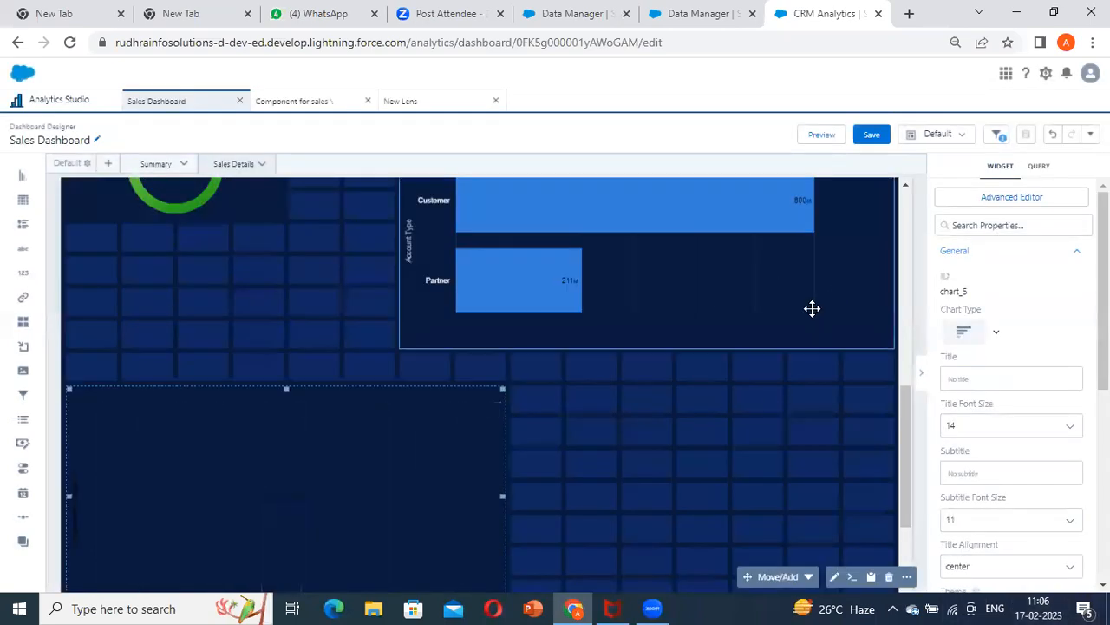
Preview the dashboard, set the Source filter to AE and check the Dataset Opportunity chart
{"action": "left_click", "coordinate": [824, 138]}
{"action": "scroll", "coordinate": [246, 247], "scroll_direction": "up", "scroll_amount": 8}
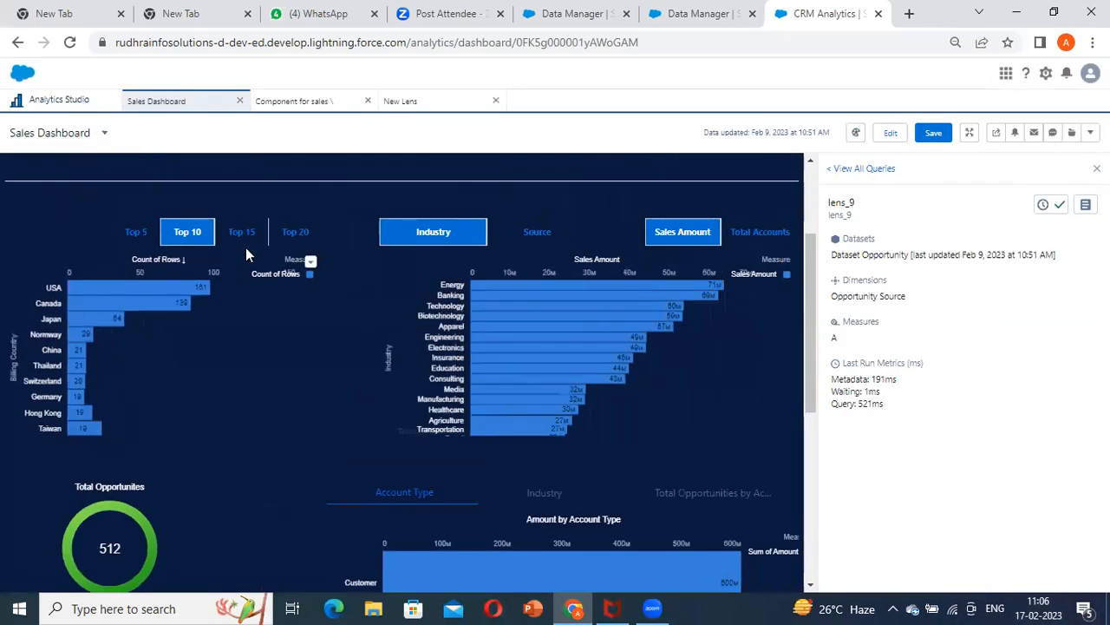
{"action": "left_click", "coordinate": [193, 336]}
{"action": "left_click", "coordinate": [210, 386]}
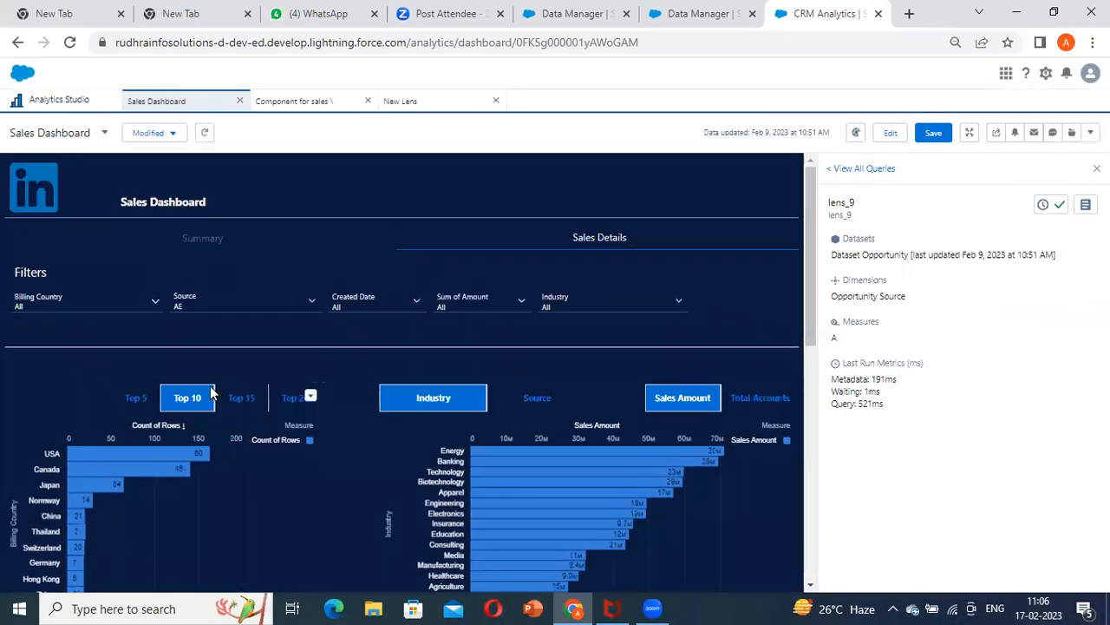
{"action": "scroll", "coordinate": [472, 388], "scroll_direction": "down", "scroll_amount": 5}
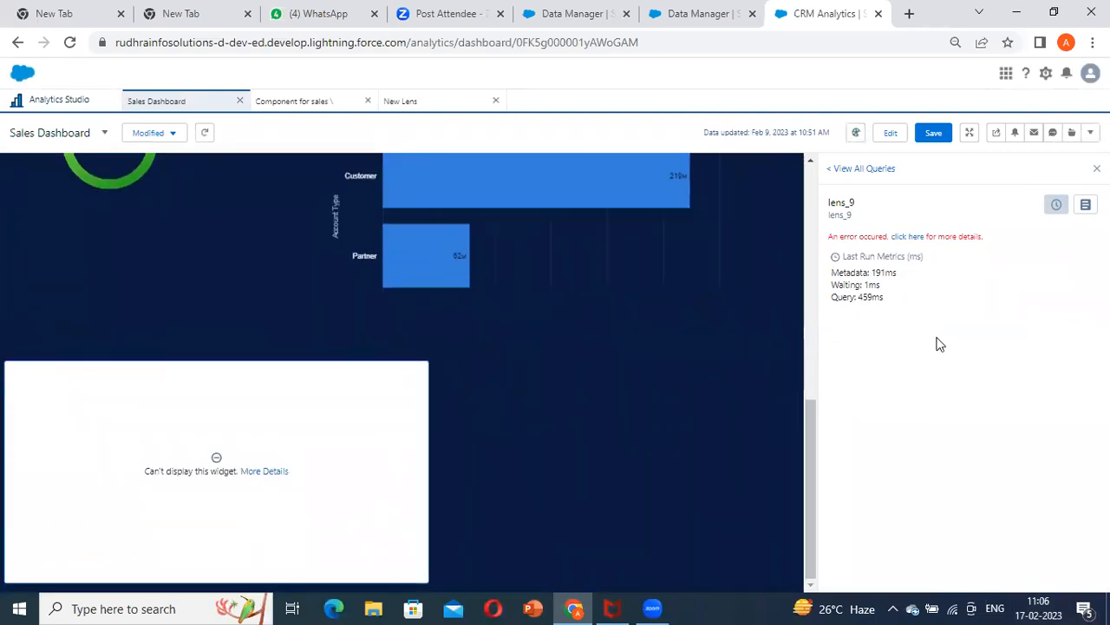
Read the error details and final query of lens_9, close them and return to editing the dashboard
{"action": "left_click", "coordinate": [909, 237]}
{"action": "left_click", "coordinate": [1049, 73]}
{"action": "left_click", "coordinate": [1085, 205]}
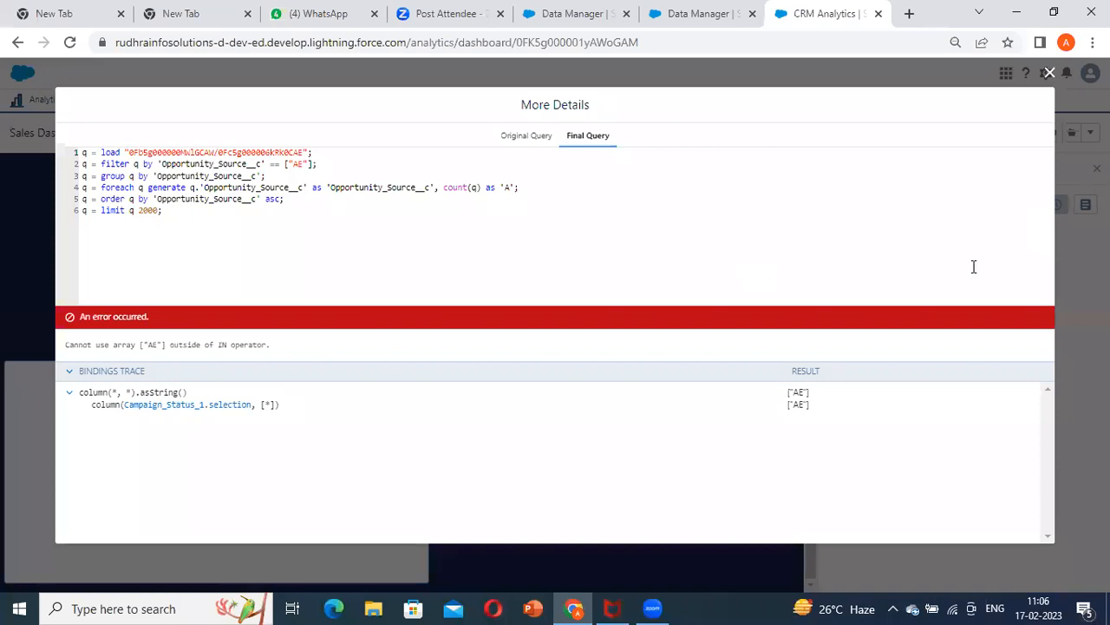
{"action": "key", "text": "Escape"}
{"action": "left_click", "coordinate": [905, 131]}
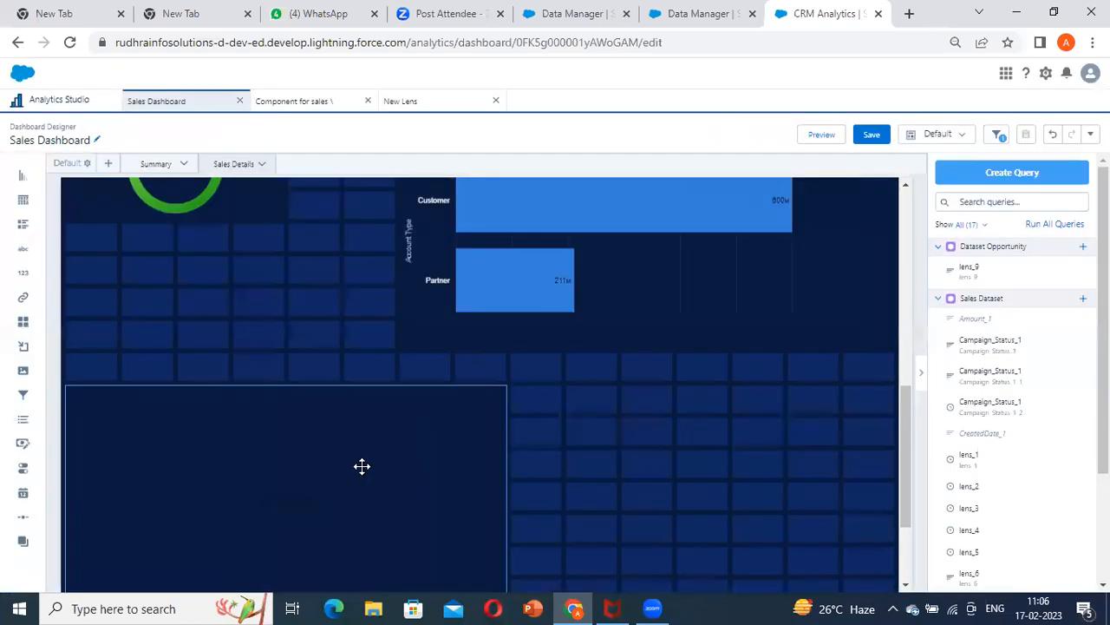
Replace the == operator with in for the Opportunity_Source__c filter in the chart's advanced query and save it
{"action": "left_click", "coordinate": [406, 454]}
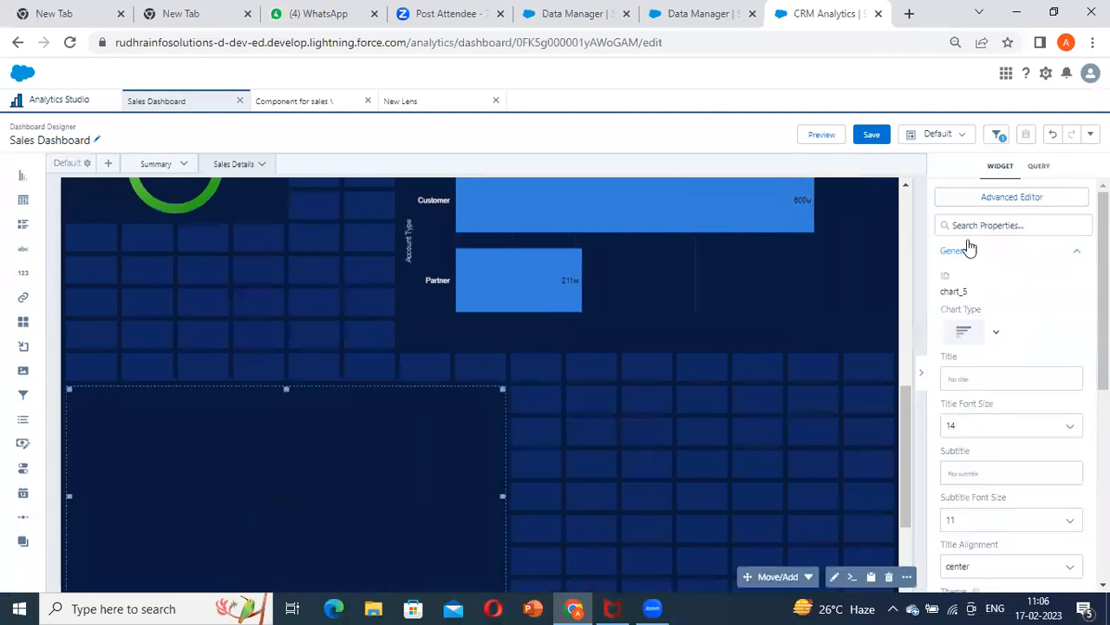
{"action": "left_click", "coordinate": [1012, 196]}
{"action": "left_click", "coordinate": [673, 136]}
{"action": "double_click", "coordinate": [719, 226]}
{"action": "type", "text": "in"}
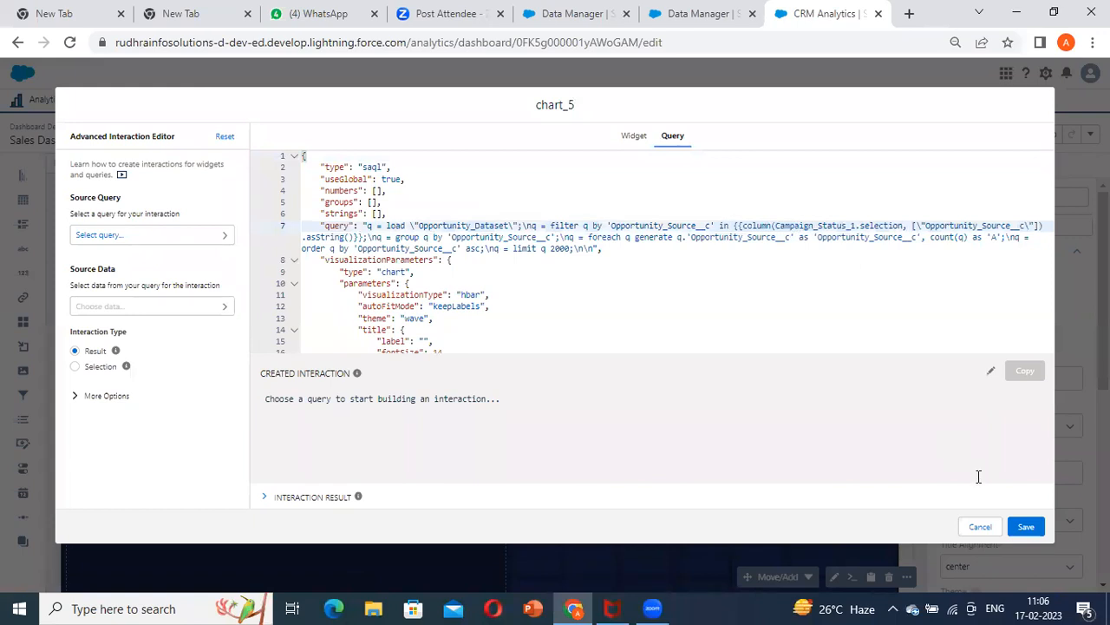
{"action": "left_click", "coordinate": [1023, 524]}
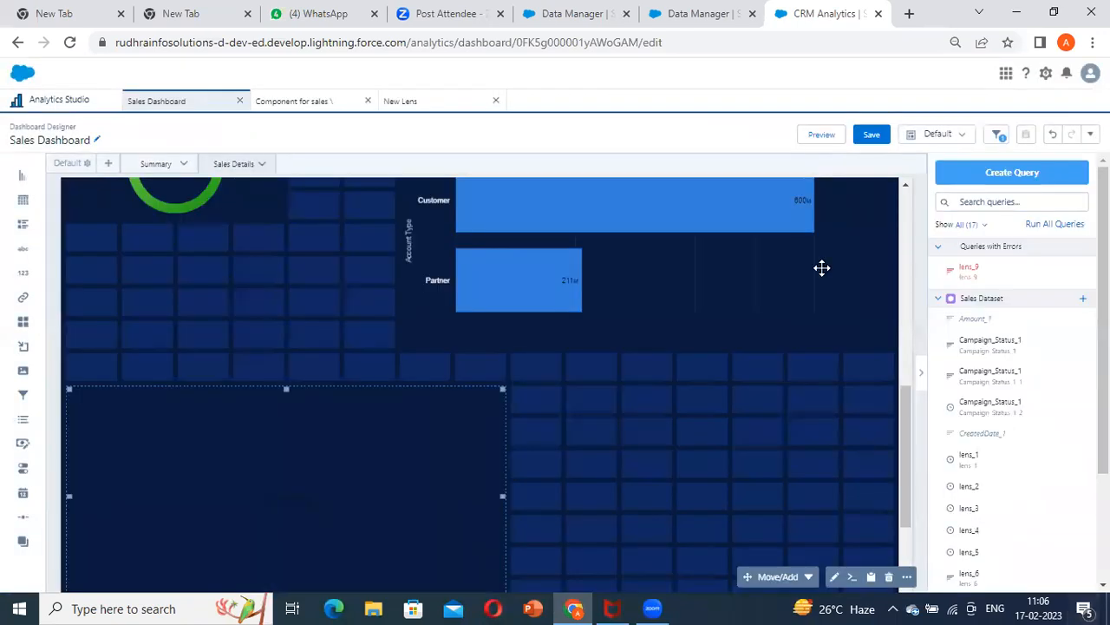
Preview the dashboard again and check the error details of lens_9
{"action": "left_click", "coordinate": [824, 137]}
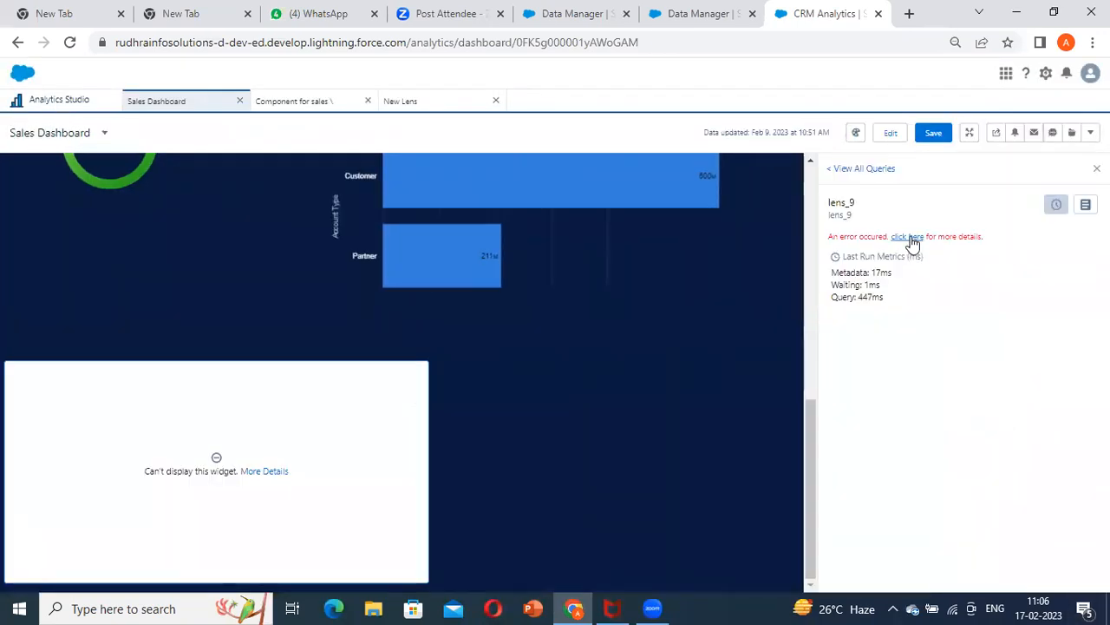
{"action": "left_click", "coordinate": [909, 241]}
{"action": "left_click", "coordinate": [1050, 73]}
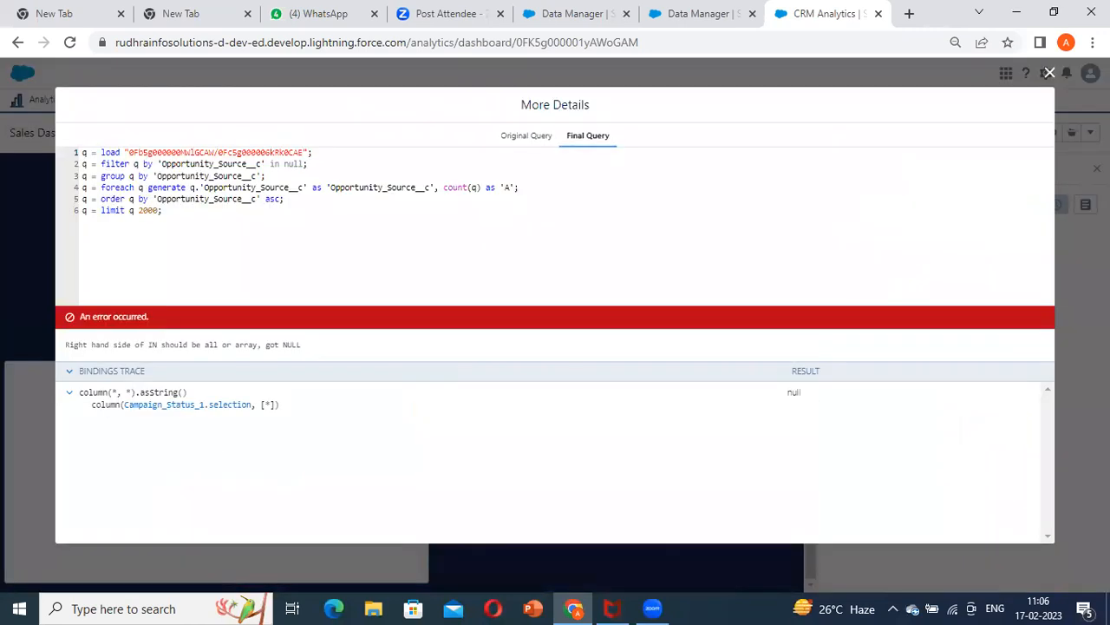
{"action": "left_click", "coordinate": [1049, 73]}
Set the Source filter to Alliances in the preview and check how the Dataset Opportunity chart responds
{"action": "scroll", "coordinate": [359, 310], "scroll_direction": "up", "scroll_amount": 5}
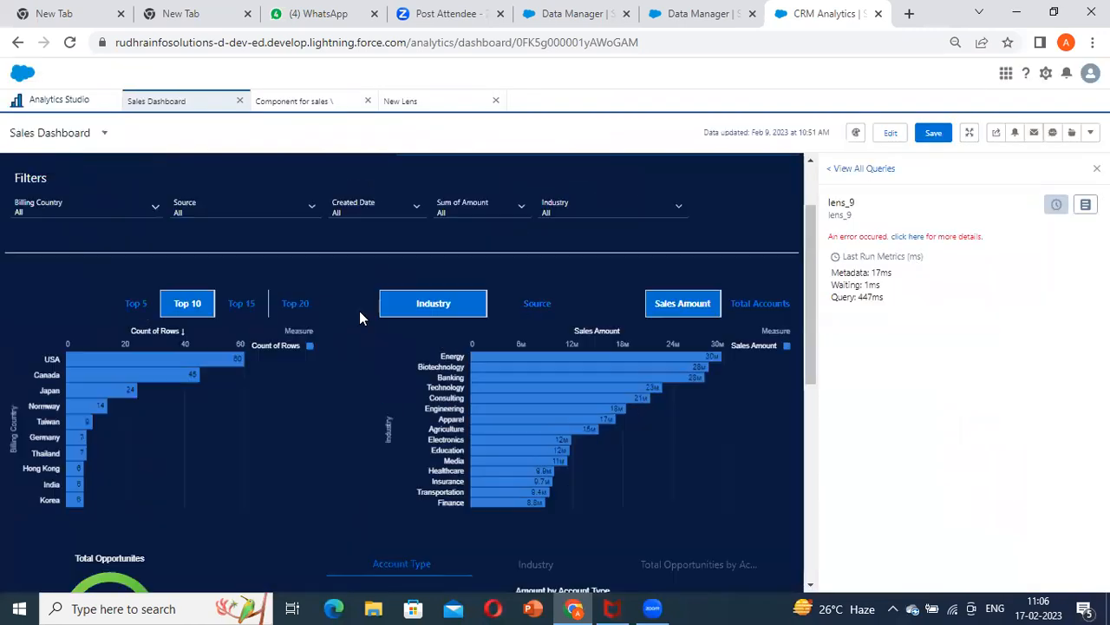
{"action": "left_click", "coordinate": [204, 309]}
{"action": "left_click", "coordinate": [215, 406]}
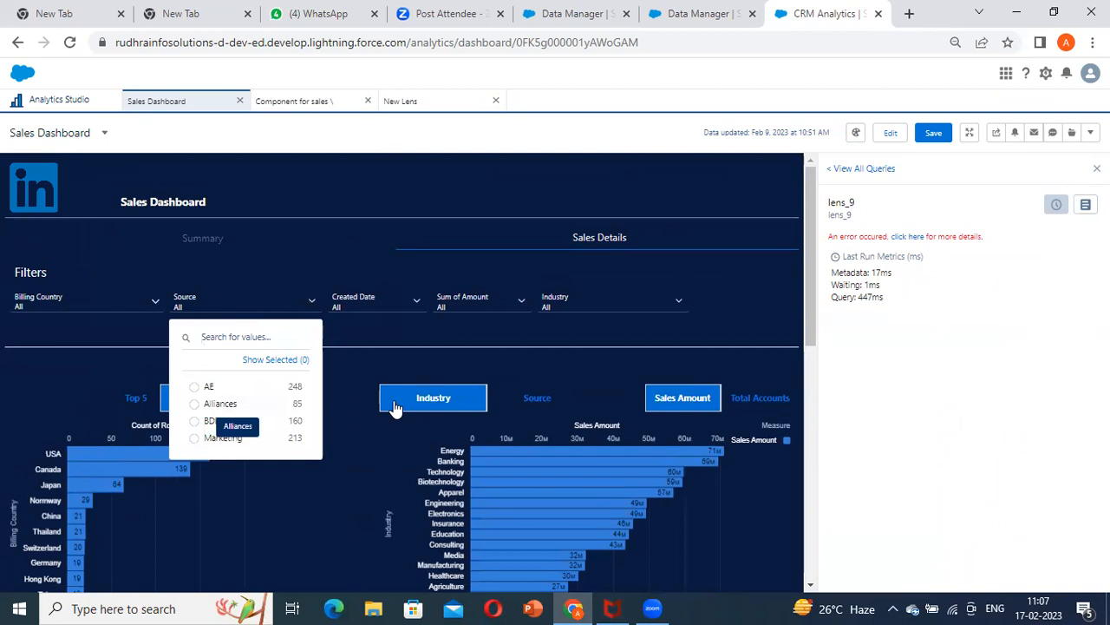
{"action": "left_click", "coordinate": [398, 402]}
{"action": "scroll", "coordinate": [399, 401], "scroll_direction": "down", "scroll_amount": 5}
{"action": "scroll", "coordinate": [398, 401], "scroll_direction": "down", "scroll_amount": 2}
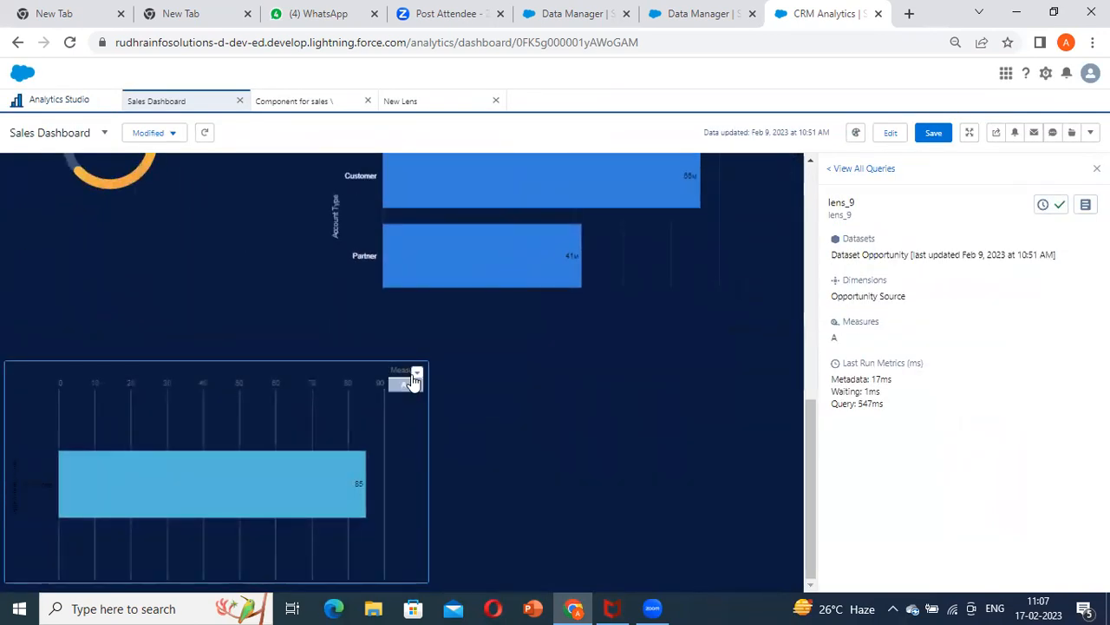
Examine the final query and bindings trace of lens_9, and review the dashboard's charts under the Alliances filter
{"action": "left_click", "coordinate": [418, 375]}
{"action": "left_click", "coordinate": [1084, 206]}
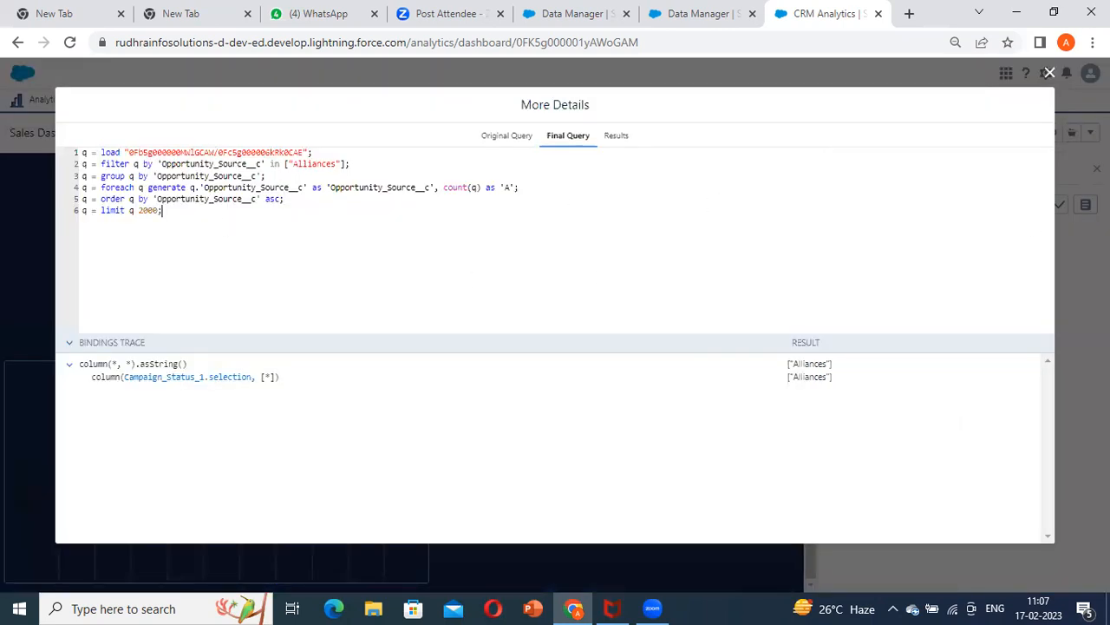
{"action": "left_click", "coordinate": [1050, 73]}
{"action": "scroll", "coordinate": [332, 275], "scroll_direction": "up", "scroll_amount": 7}
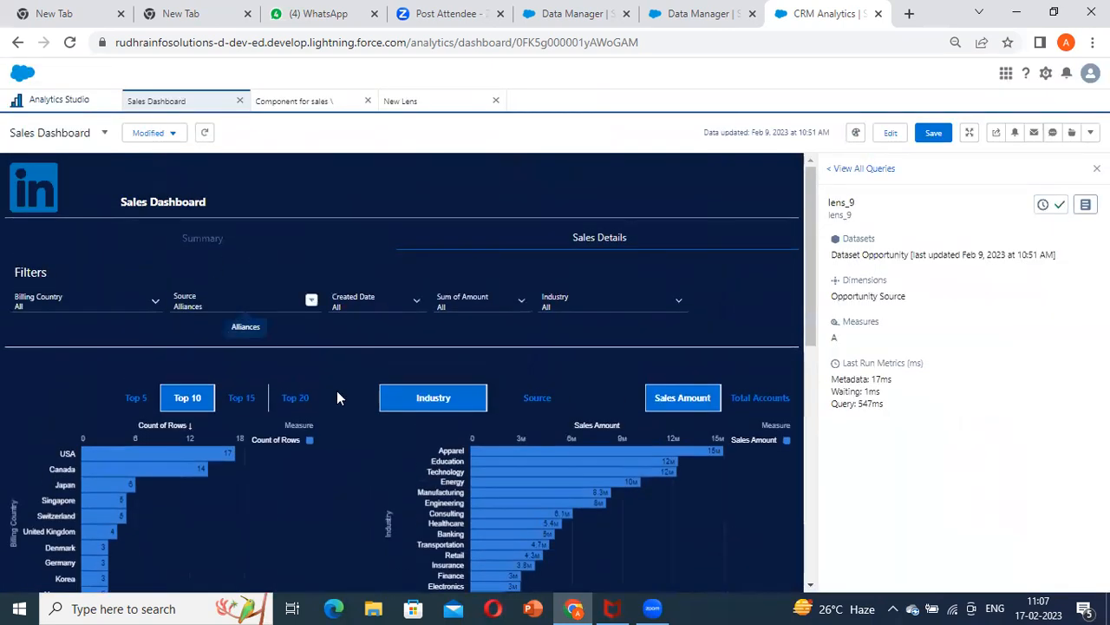
{"action": "scroll", "coordinate": [337, 397], "scroll_direction": "down", "scroll_amount": 7}
{"action": "scroll", "coordinate": [258, 430], "scroll_direction": "up", "scroll_amount": 3}
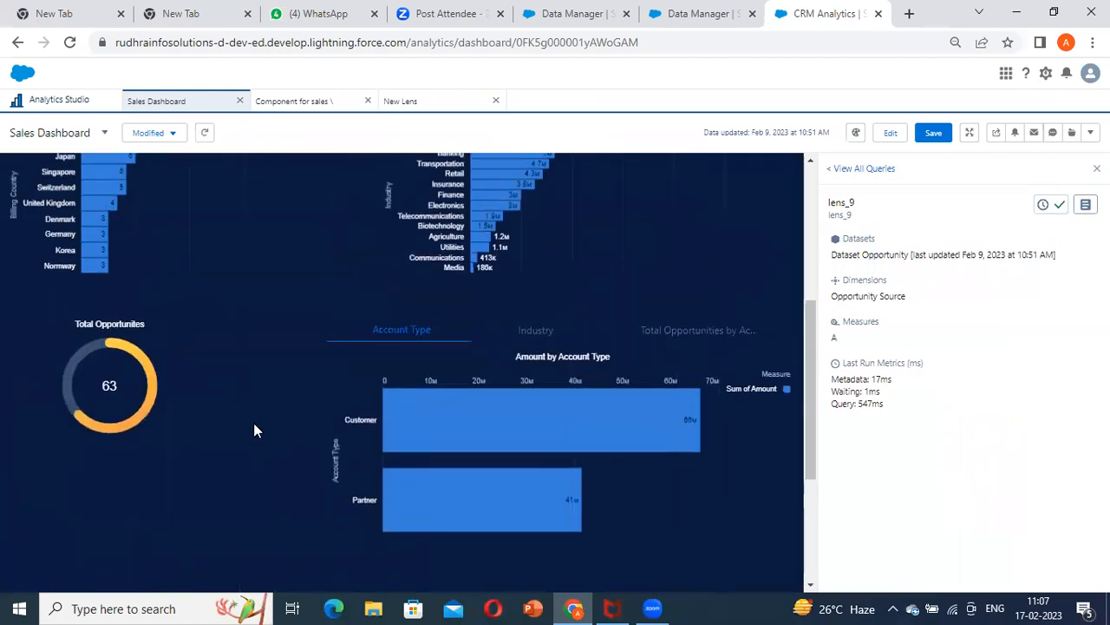
{"action": "scroll", "coordinate": [253, 430], "scroll_direction": "up", "scroll_amount": 4}
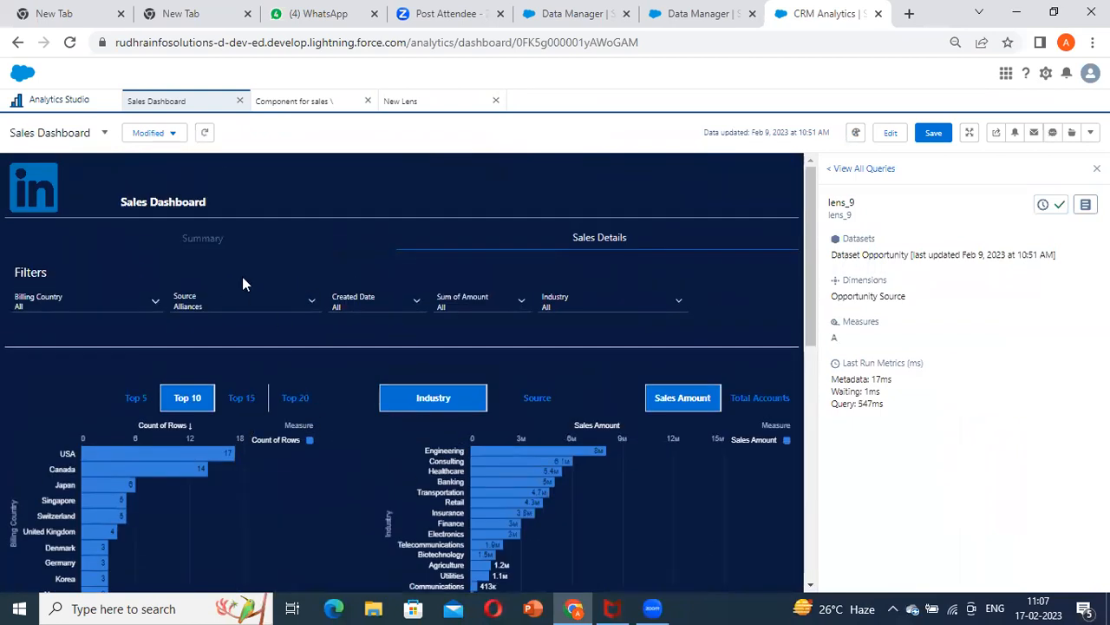
Return to editing the dashboard and inspect the Dataset Opportunity chart with no Source value selected
{"action": "left_click", "coordinate": [889, 135]}
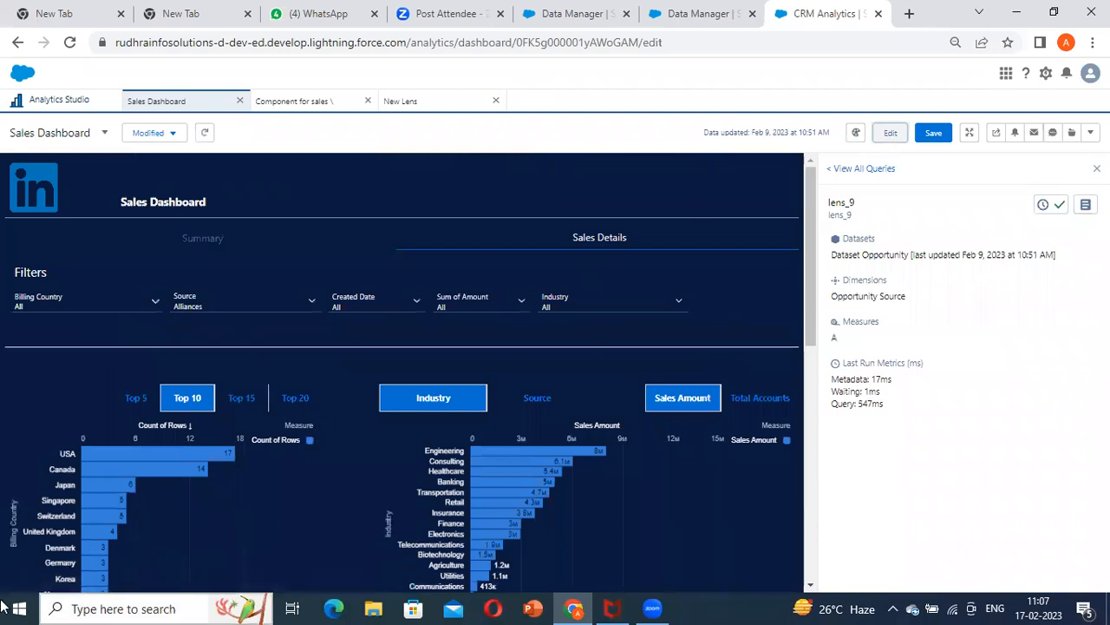
{"action": "scroll", "coordinate": [290, 421], "scroll_direction": "down", "scroll_amount": 15}
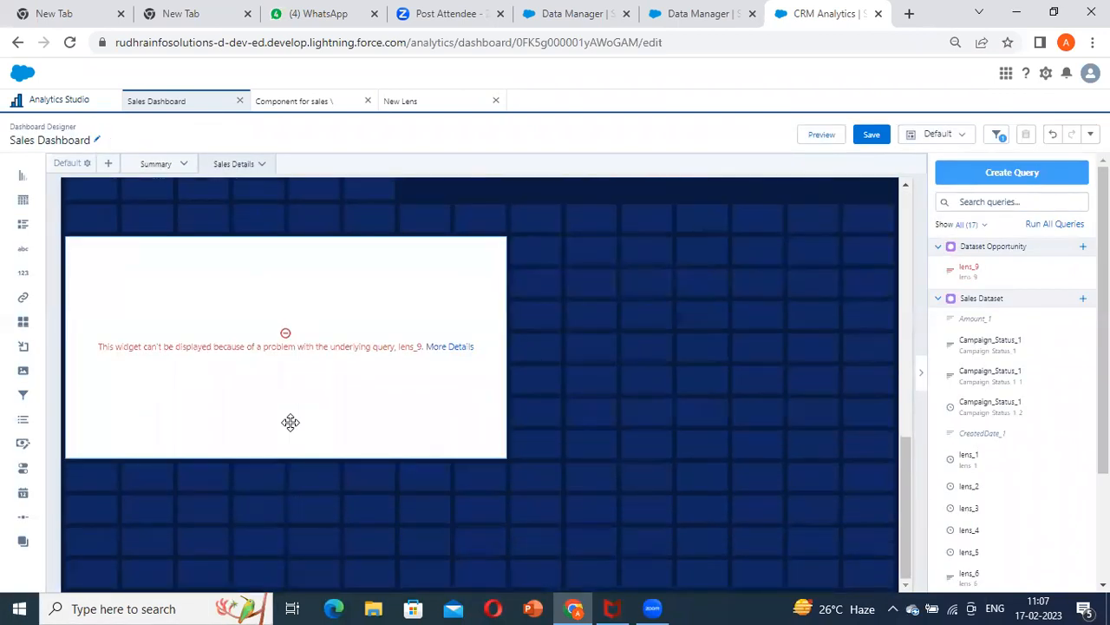
{"action": "scroll", "coordinate": [286, 421], "scroll_direction": "up", "scroll_amount": 15}
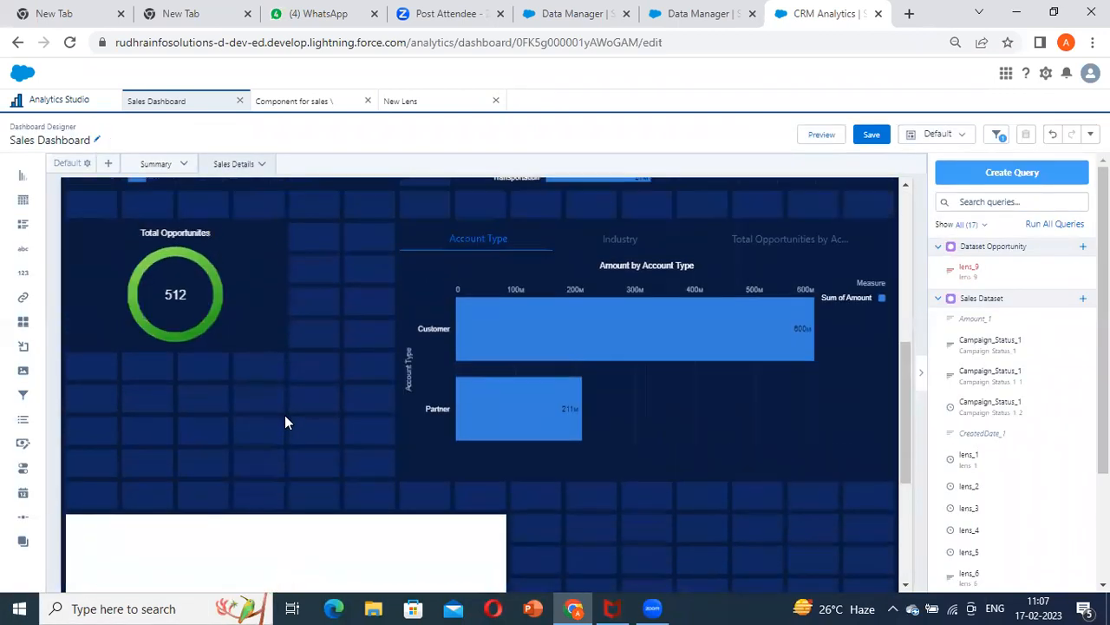
Examine the Source filter widget and the Dataset Opportunity chart that depends on its selection
{"action": "left_click", "coordinate": [315, 333]}
{"action": "scroll", "coordinate": [306, 470], "scroll_direction": "down", "scroll_amount": 7}
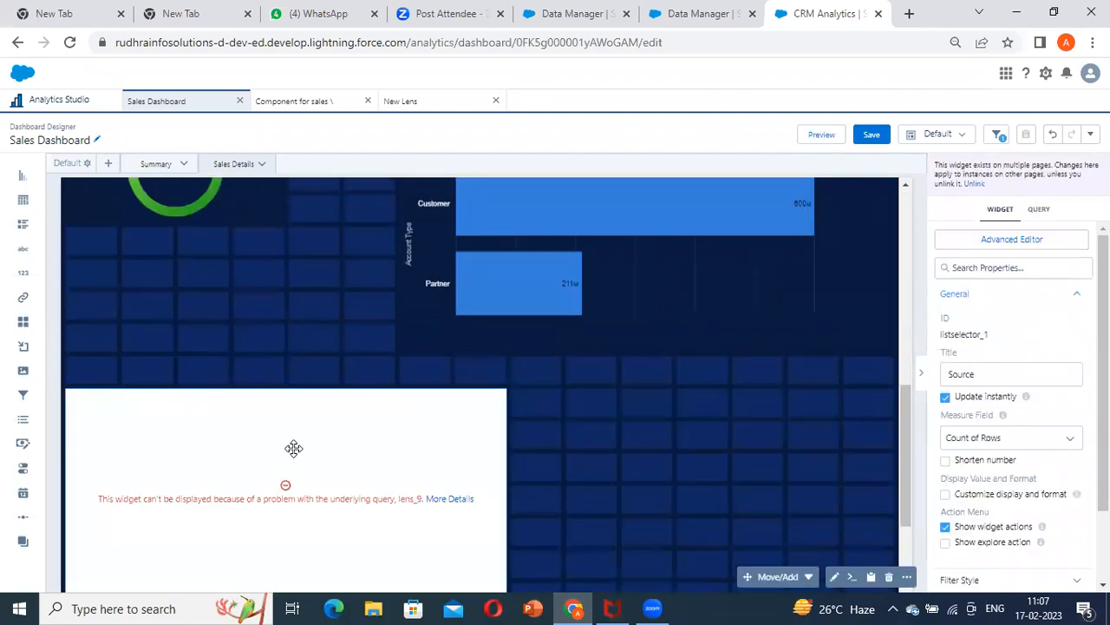
{"action": "left_click", "coordinate": [293, 449]}
{"action": "scroll", "coordinate": [831, 435], "scroll_direction": "up", "scroll_amount": 2}
{"action": "scroll", "coordinate": [829, 436], "scroll_direction": "up", "scroll_amount": 5}
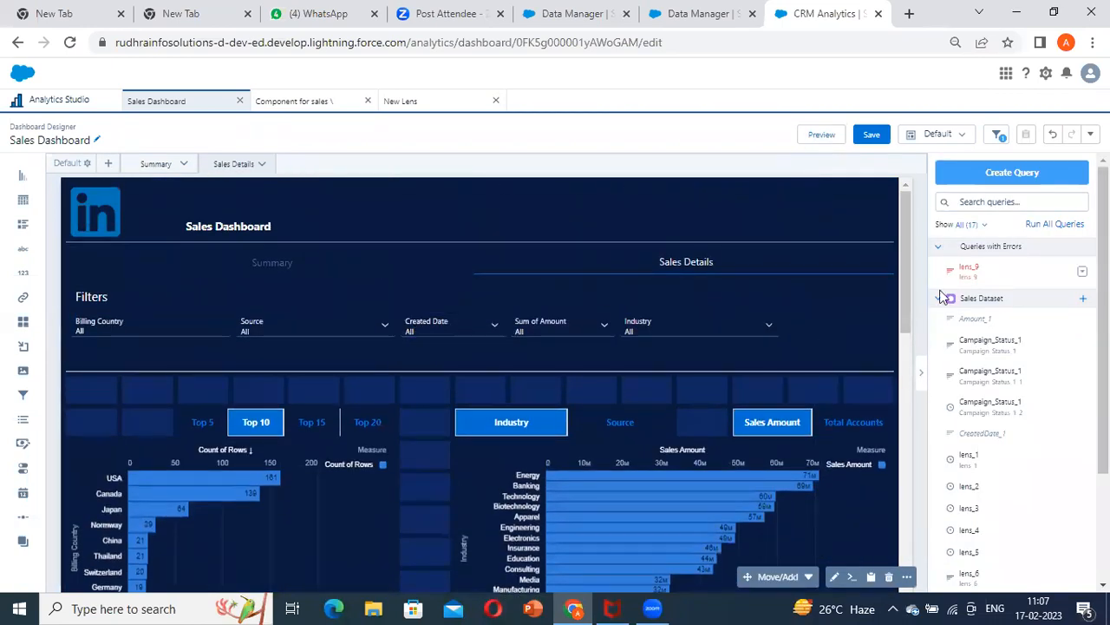
{"action": "scroll", "coordinate": [290, 495], "scroll_direction": "down", "scroll_amount": 10}
{"action": "scroll", "coordinate": [308, 491], "scroll_direction": "up", "scroll_amount": 10}
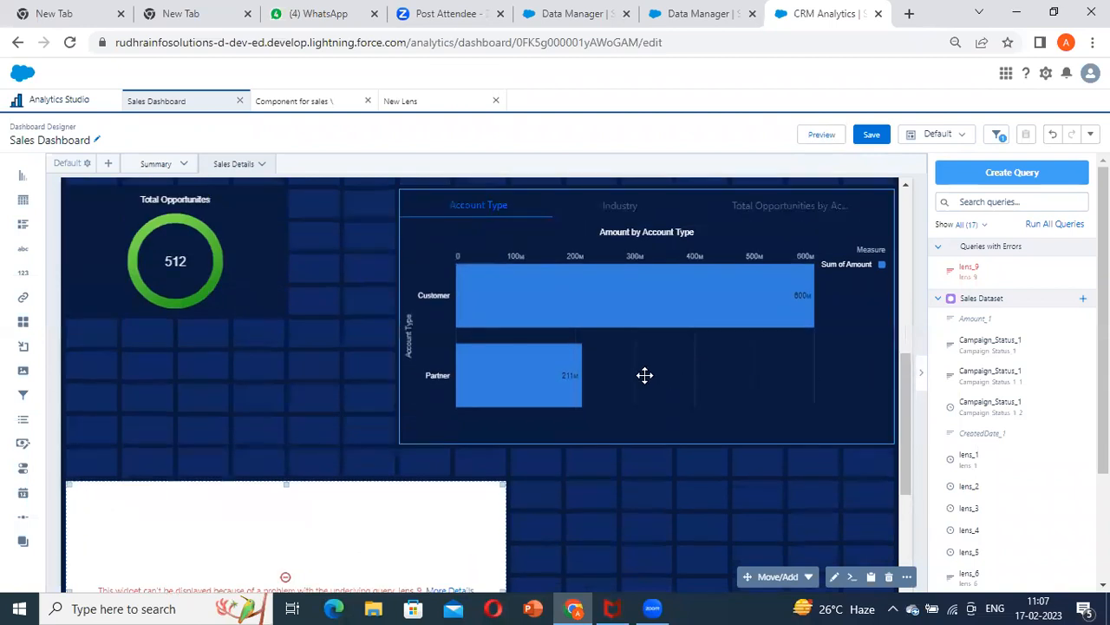
{"action": "left_click", "coordinate": [355, 341]}
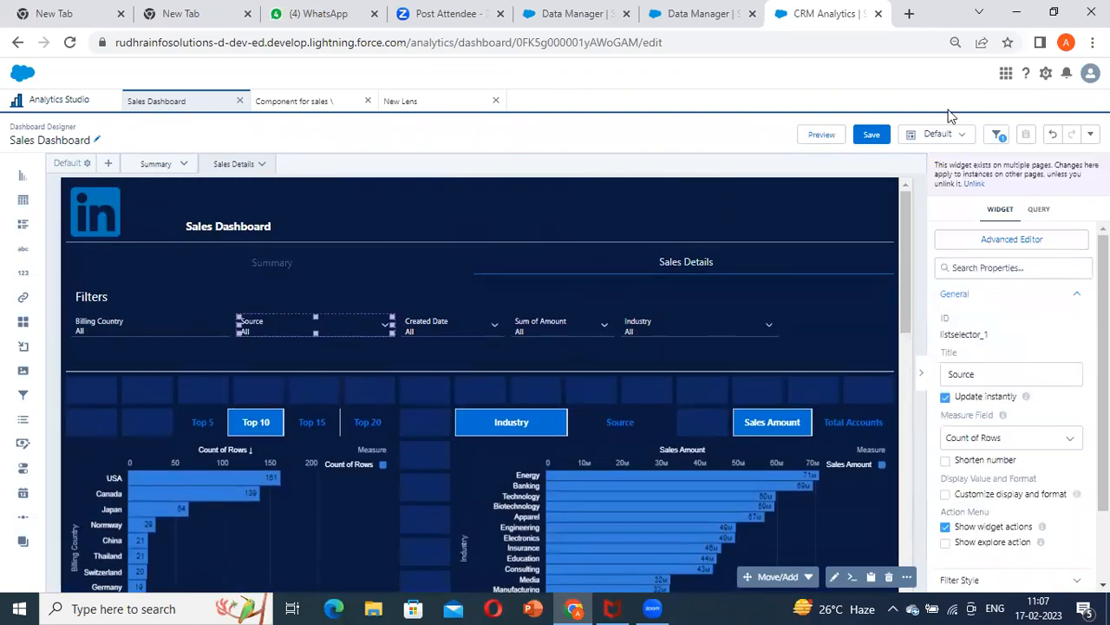
Pick AE as the Source filter's initial value for the dashboard
{"action": "left_click", "coordinate": [1090, 134]}
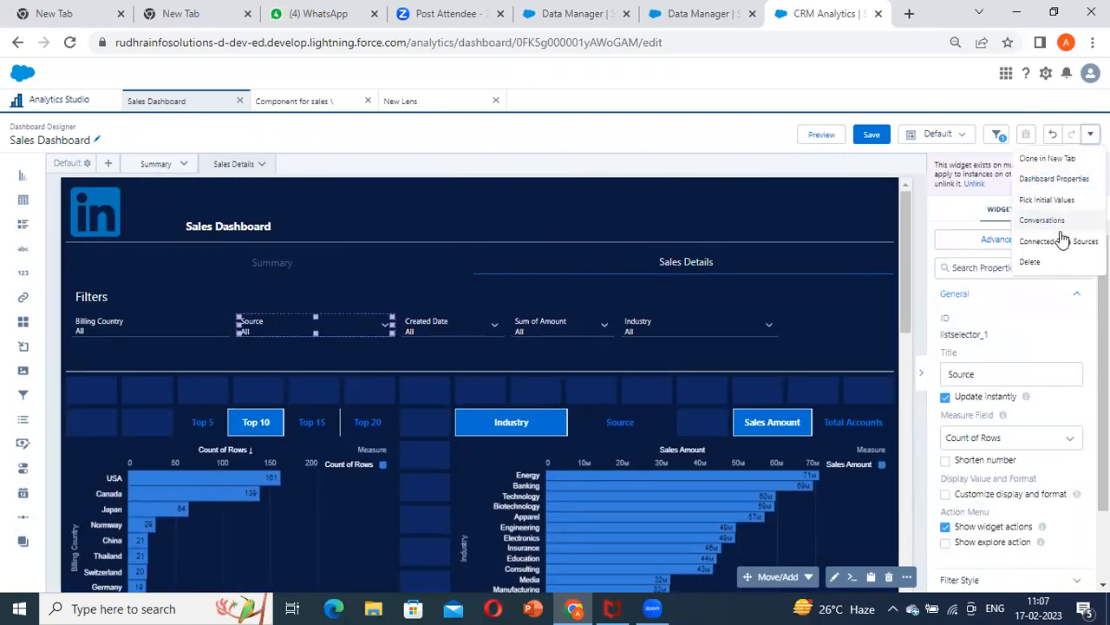
{"action": "left_click", "coordinate": [1051, 199]}
{"action": "left_click", "coordinate": [313, 312]}
{"action": "left_click", "coordinate": [269, 396]}
{"action": "left_click", "coordinate": [615, 375]}
{"action": "scroll", "coordinate": [615, 375], "scroll_direction": "down", "scroll_amount": 7}
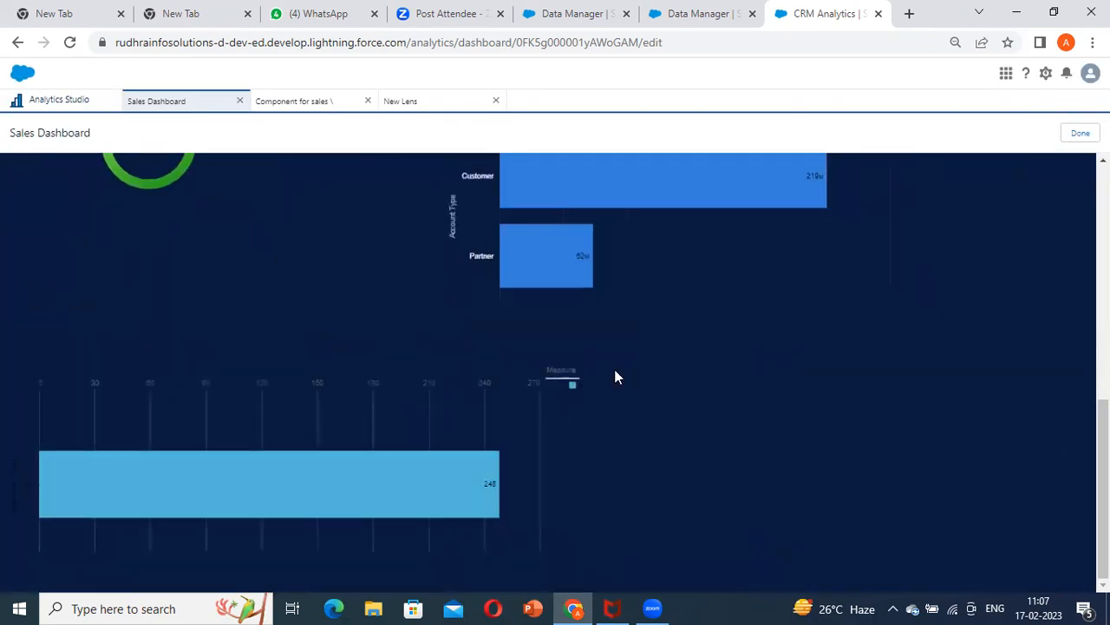
{"action": "scroll", "coordinate": [615, 375], "scroll_direction": "up", "scroll_amount": 5}
{"action": "left_click", "coordinate": [1069, 137]}
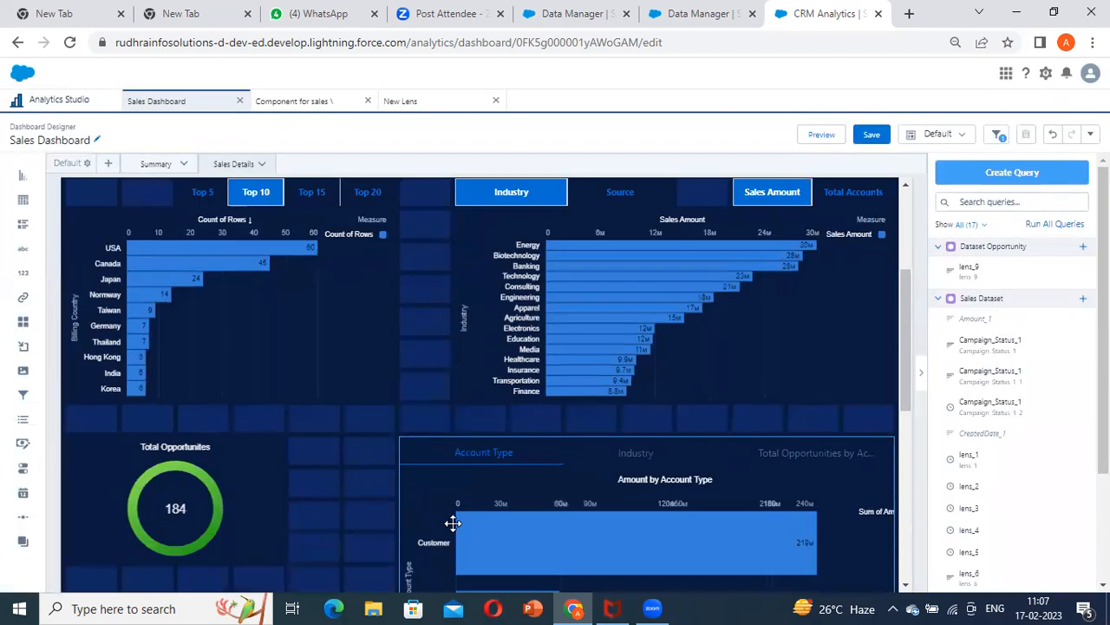
Set the theme of the Dataset Opportunity chart to Dark
{"action": "left_click_drag", "start_coordinate": [453, 522], "coordinate": [317, 446]}
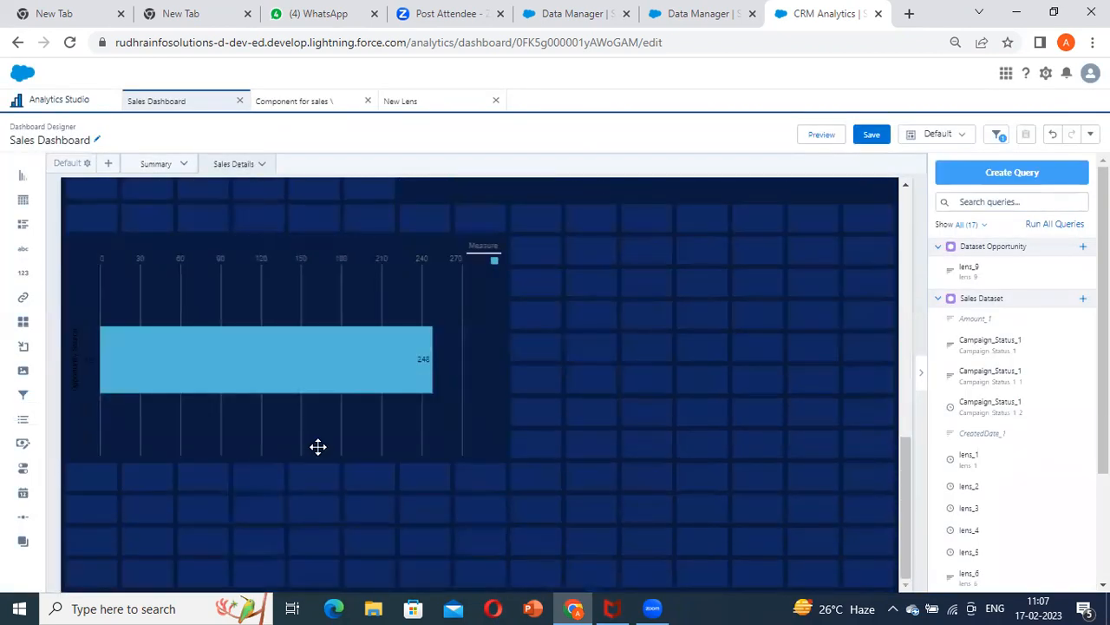
{"action": "scroll", "coordinate": [1041, 377], "scroll_direction": "down", "scroll_amount": 6}
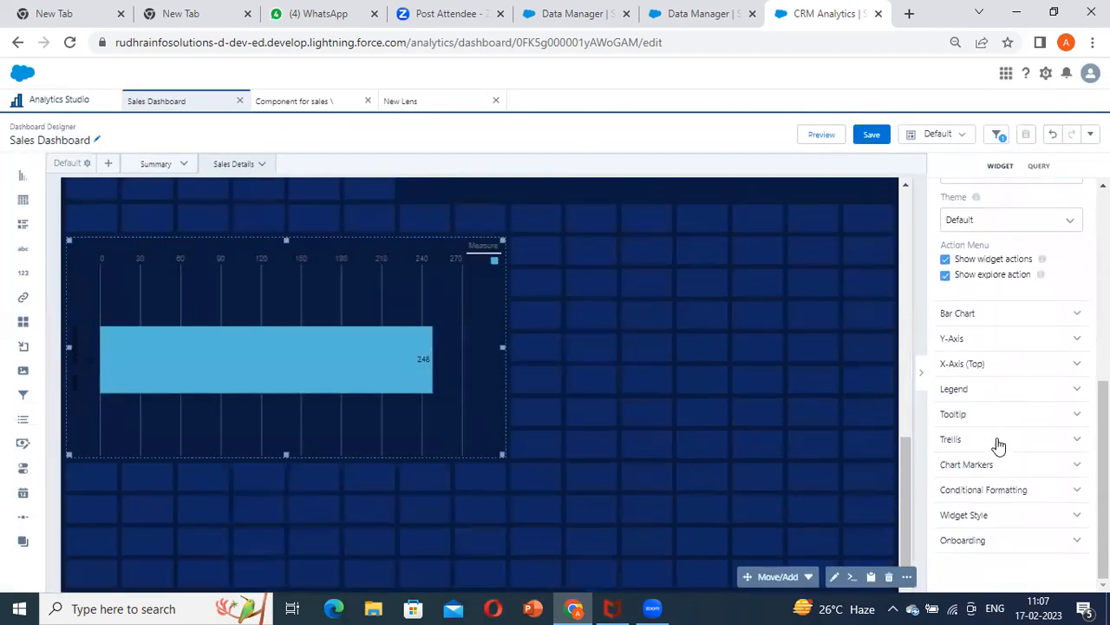
{"action": "scroll", "coordinate": [970, 397], "scroll_direction": "up", "scroll_amount": 2}
{"action": "left_click", "coordinate": [1004, 384]}
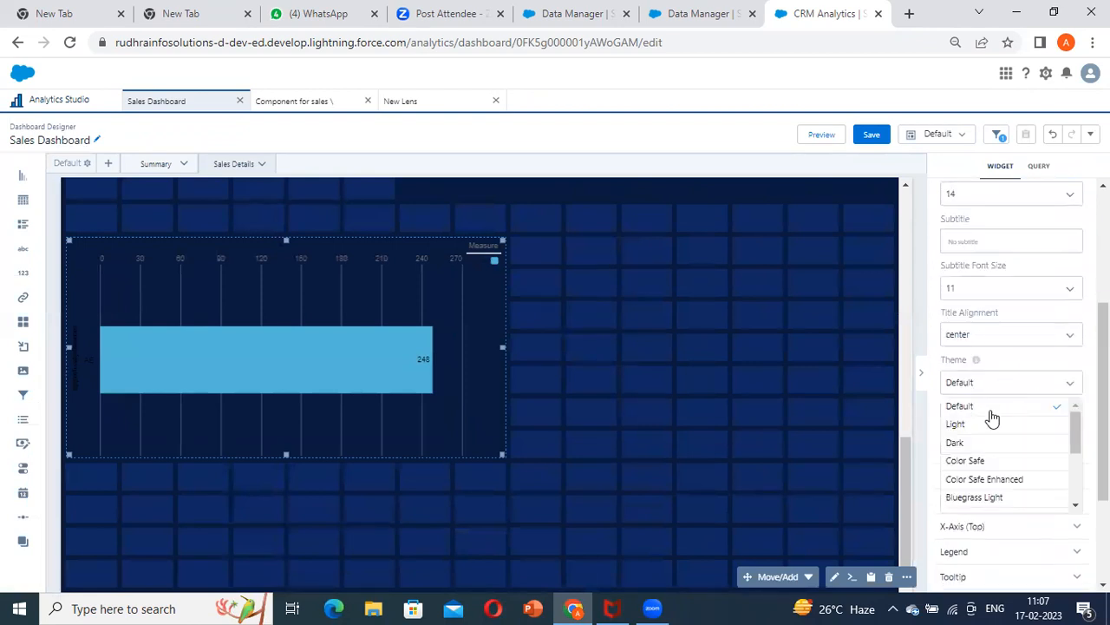
{"action": "left_click", "coordinate": [992, 444]}
{"action": "left_click", "coordinate": [723, 379]}
Narrow the Dataset Opportunity chart to about five grid columns
{"action": "left_click", "coordinate": [339, 362]}
{"action": "left_click_drag", "start_coordinate": [505, 346], "coordinate": [258, 347]}
{"action": "left_click_drag", "start_coordinate": [227, 257], "coordinate": [231, 187]}
{"action": "scroll", "coordinate": [243, 351], "scroll_direction": "up", "scroll_amount": 4}
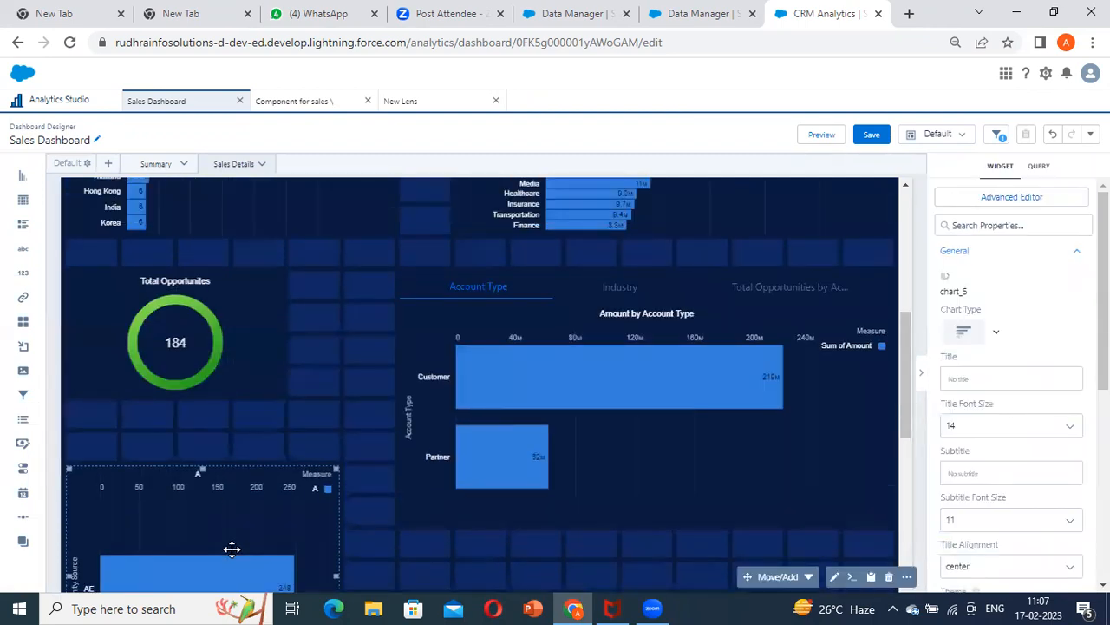
{"action": "scroll", "coordinate": [351, 520], "scroll_direction": "down", "scroll_amount": 3}
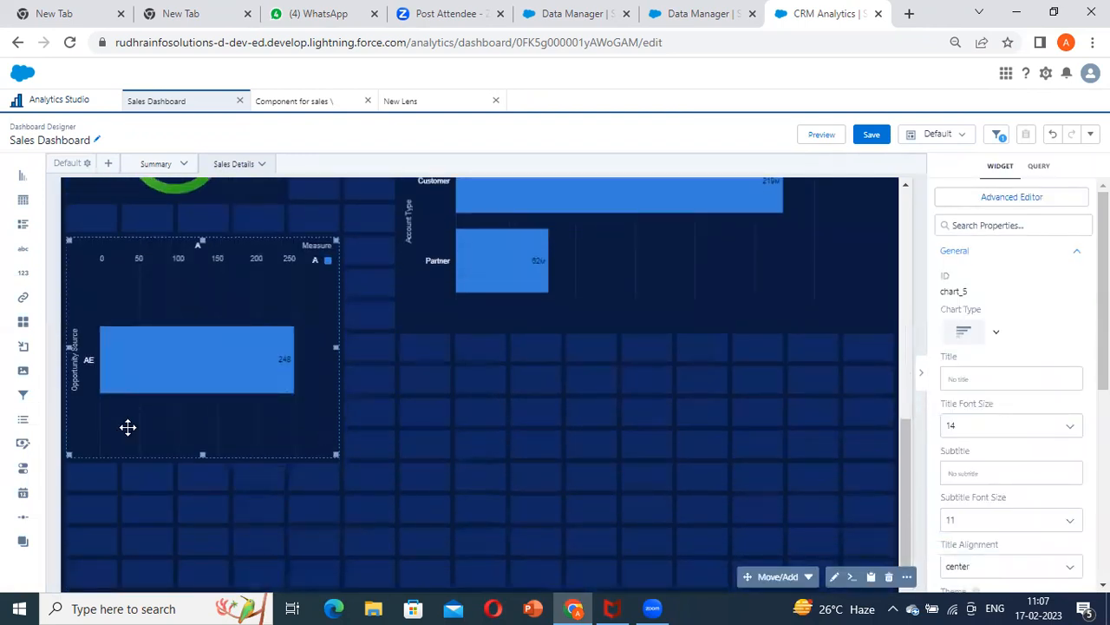
{"action": "left_click", "coordinate": [51, 414]}
{"action": "scroll", "coordinate": [528, 431], "scroll_direction": "up", "scroll_amount": 6}
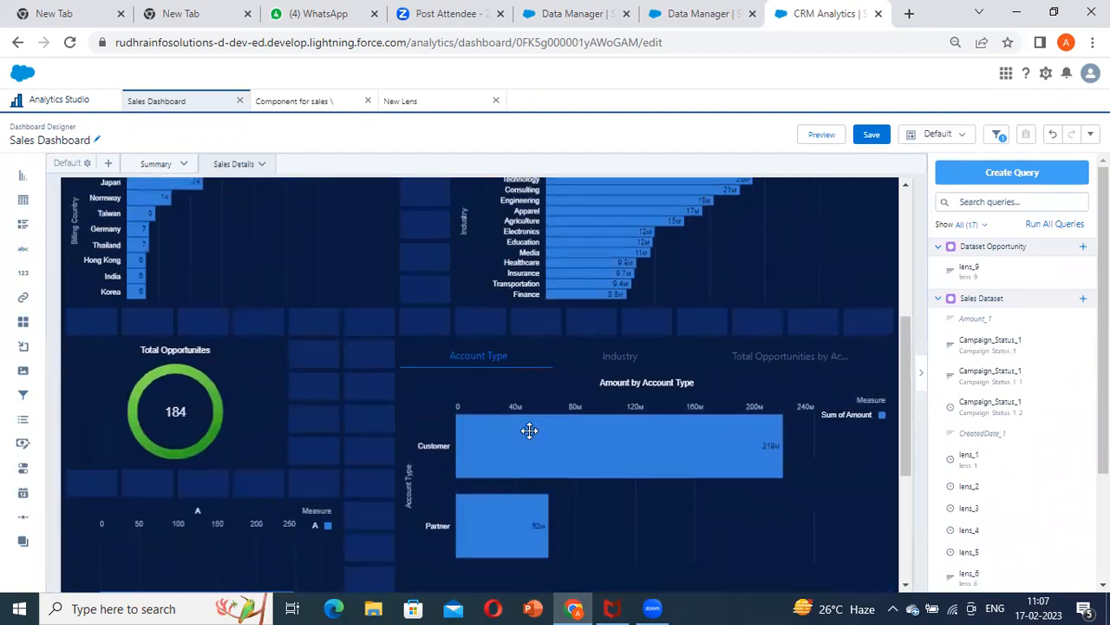
Add a table widget below the Dataset Opportunity chart, spanning the full dashboard width and about eight grid rows high
{"action": "scroll", "coordinate": [520, 442], "scroll_direction": "down", "scroll_amount": 6}
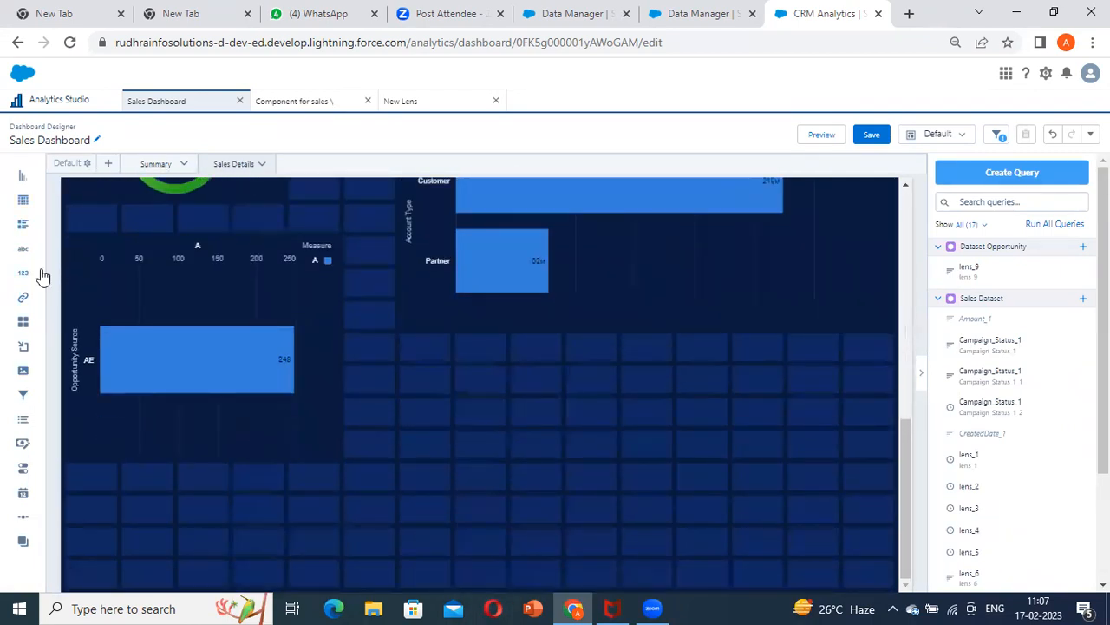
{"action": "left_click_drag", "start_coordinate": [26, 255], "coordinate": [90, 514]}
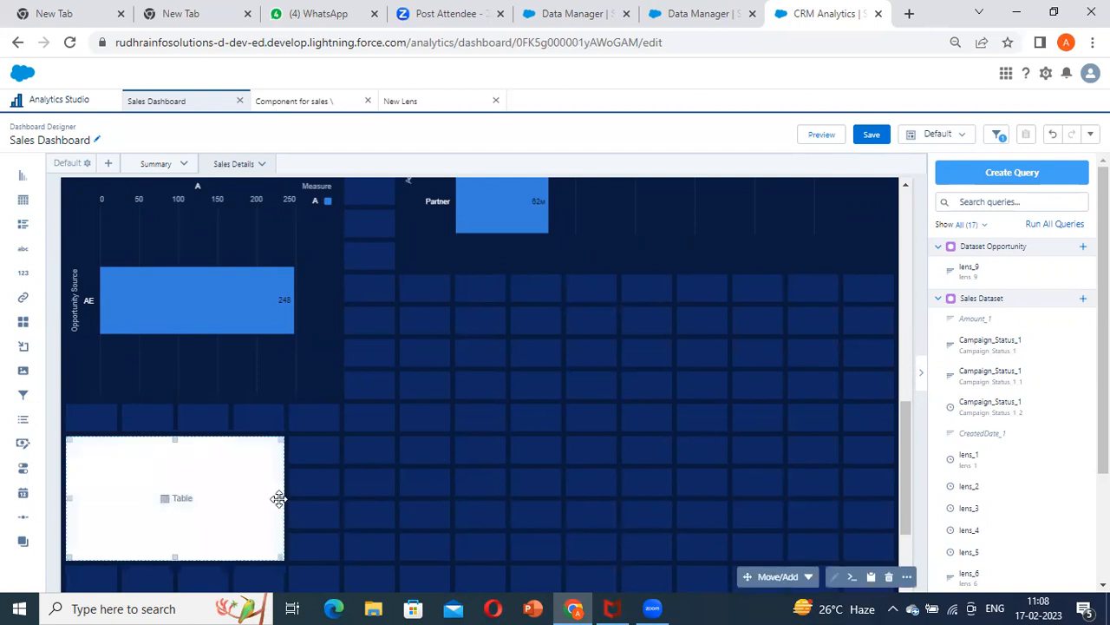
{"action": "left_click_drag", "start_coordinate": [278, 498], "coordinate": [872, 478]}
{"action": "scroll", "coordinate": [577, 471], "scroll_direction": "down", "scroll_amount": 2}
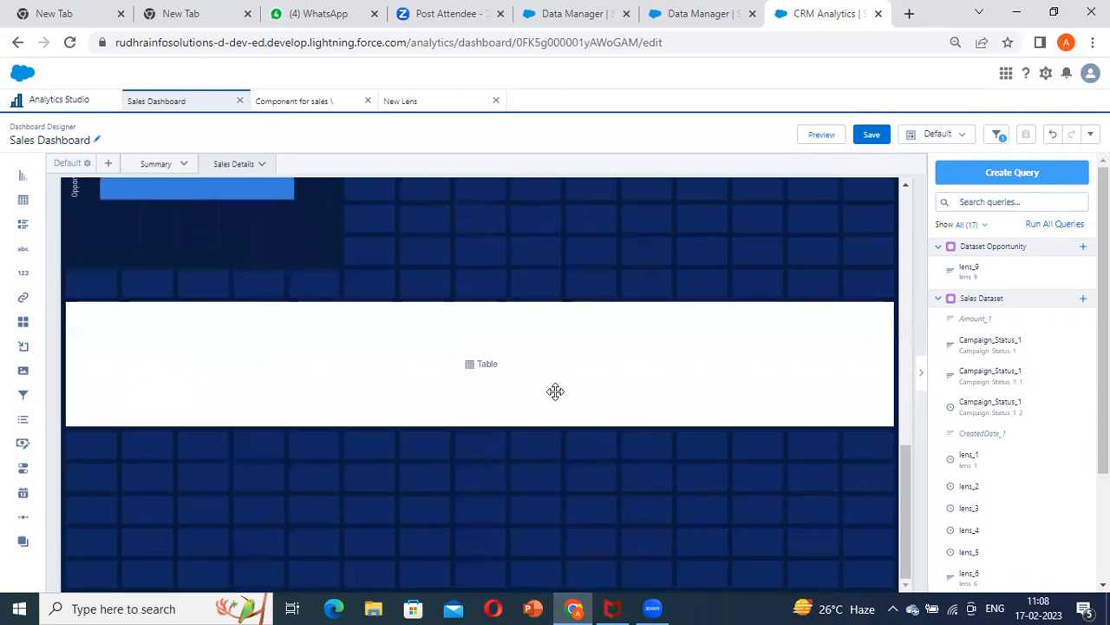
{"action": "left_click", "coordinate": [555, 391]}
{"action": "left_click_drag", "start_coordinate": [481, 425], "coordinate": [462, 550]}
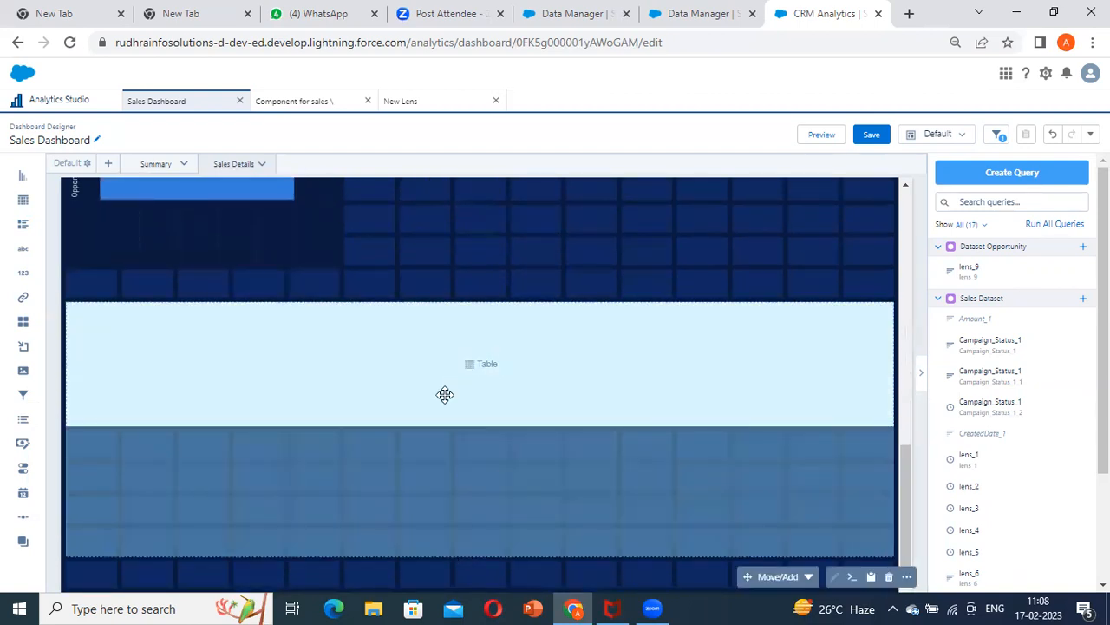
Create a query on Dataset Opportunity for the new table widget and show it as a values table
{"action": "left_click", "coordinate": [487, 432]}
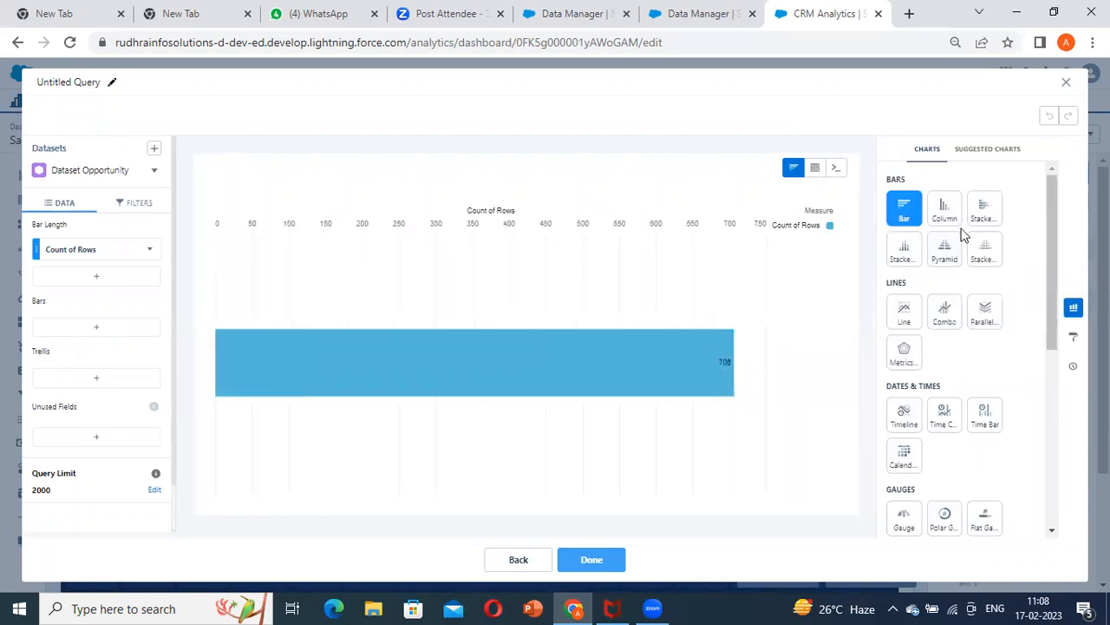
{"action": "scroll", "coordinate": [955, 261], "scroll_direction": "down", "scroll_amount": 1}
{"action": "scroll", "coordinate": [974, 251], "scroll_direction": "up", "scroll_amount": 1}
{"action": "left_click", "coordinate": [814, 167]}
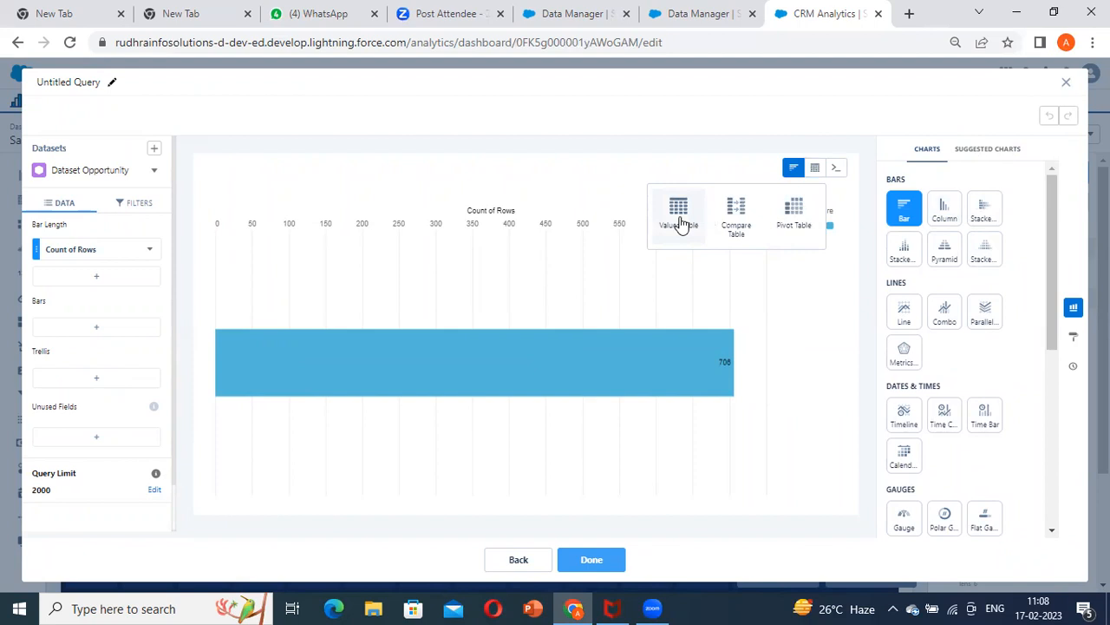
{"action": "left_click", "coordinate": [679, 224]}
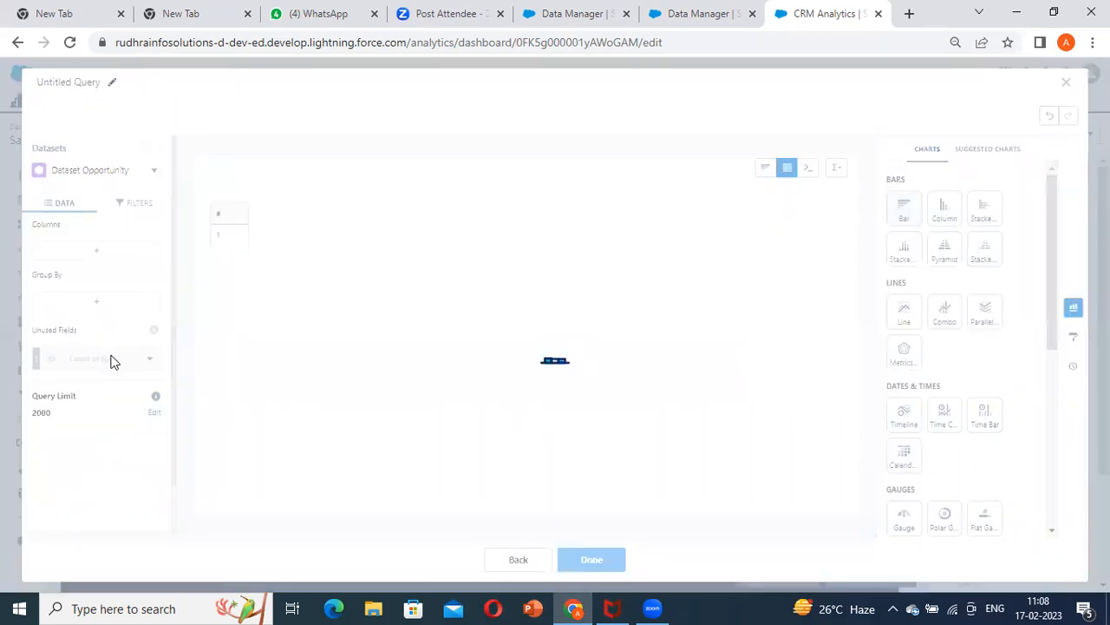
Remove the Opportunity History ID column from the values table
{"action": "scroll", "coordinate": [146, 392], "scroll_direction": "down", "scroll_amount": 1}
{"action": "scroll", "coordinate": [147, 395], "scroll_direction": "up", "scroll_amount": 1}
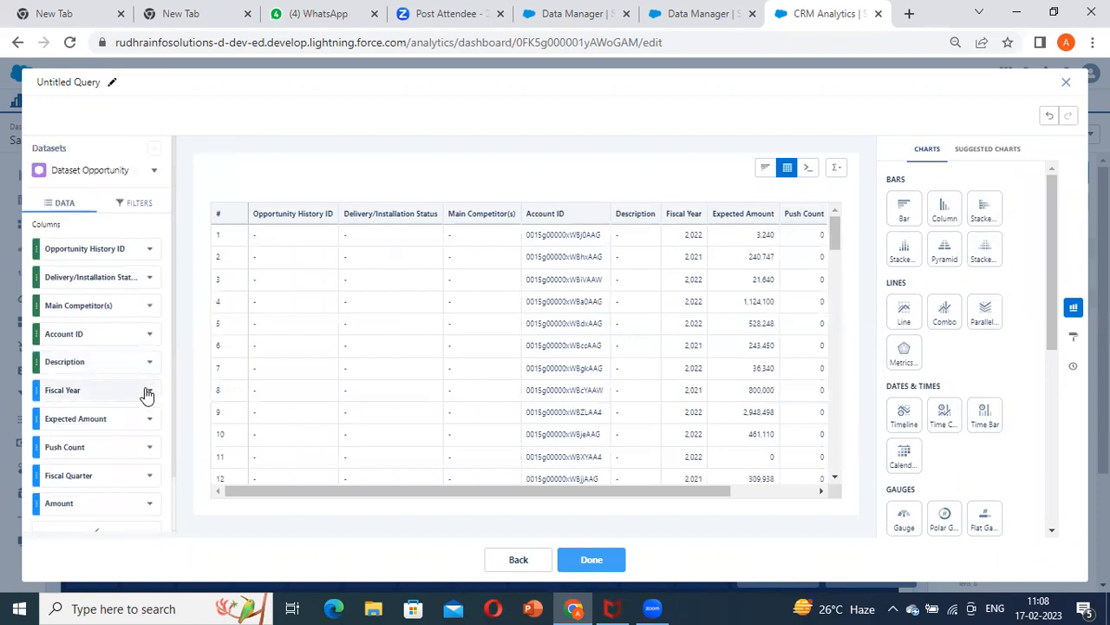
{"action": "scroll", "coordinate": [147, 395], "scroll_direction": "down", "scroll_amount": 1}
{"action": "left_click", "coordinate": [151, 187]}
{"action": "left_click", "coordinate": [164, 309]}
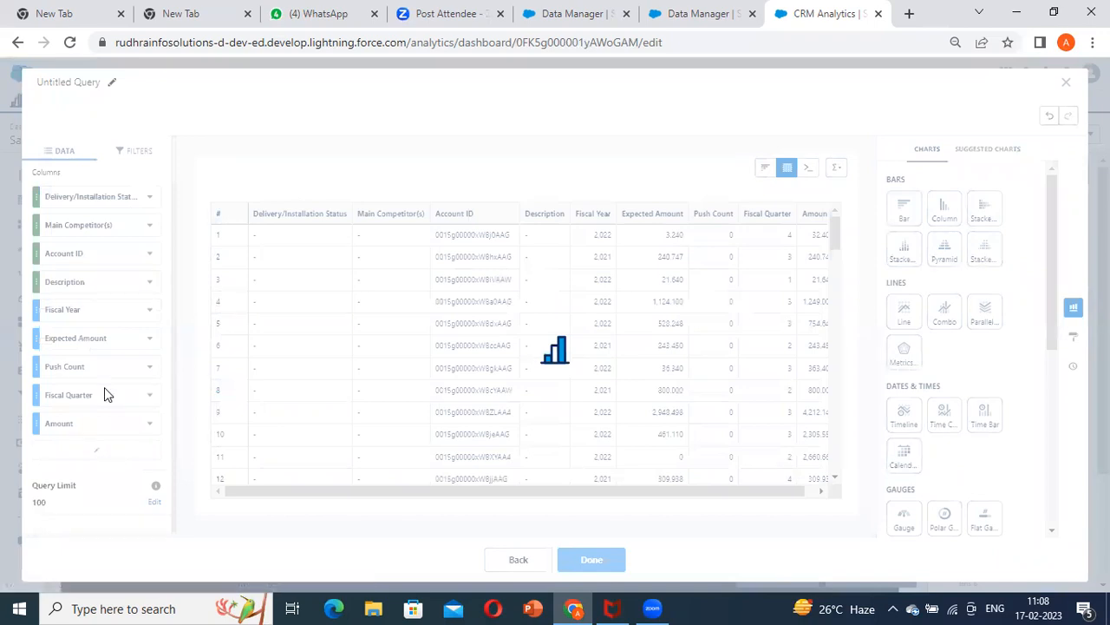
Add Opportunity ID as the table's first column and finish the query
{"action": "left_click", "coordinate": [96, 451]}
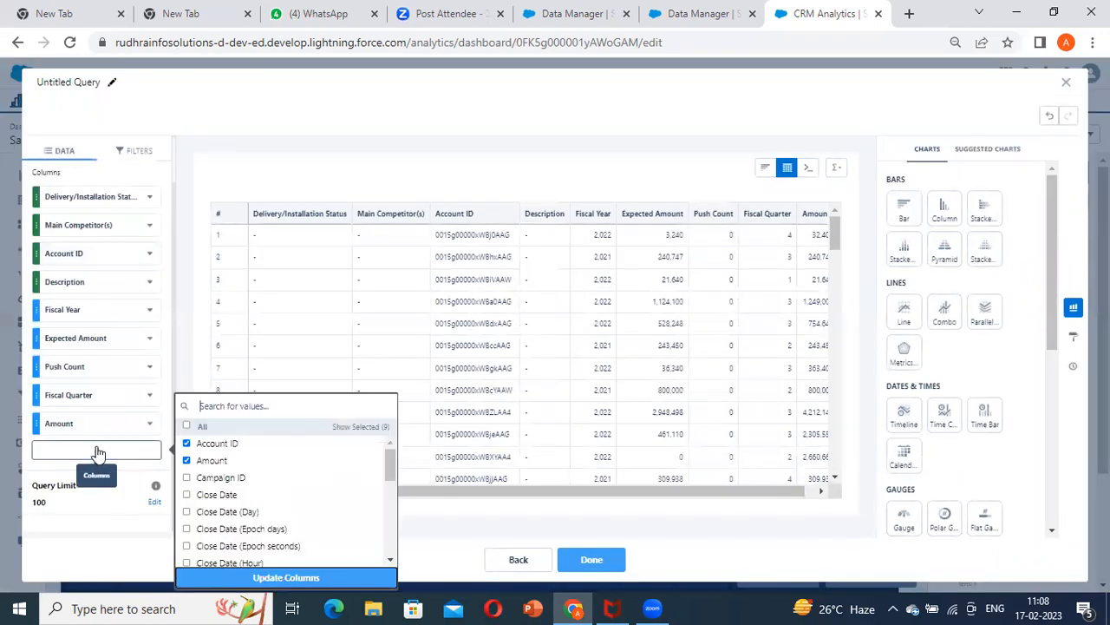
{"action": "type", "text": "opp"}
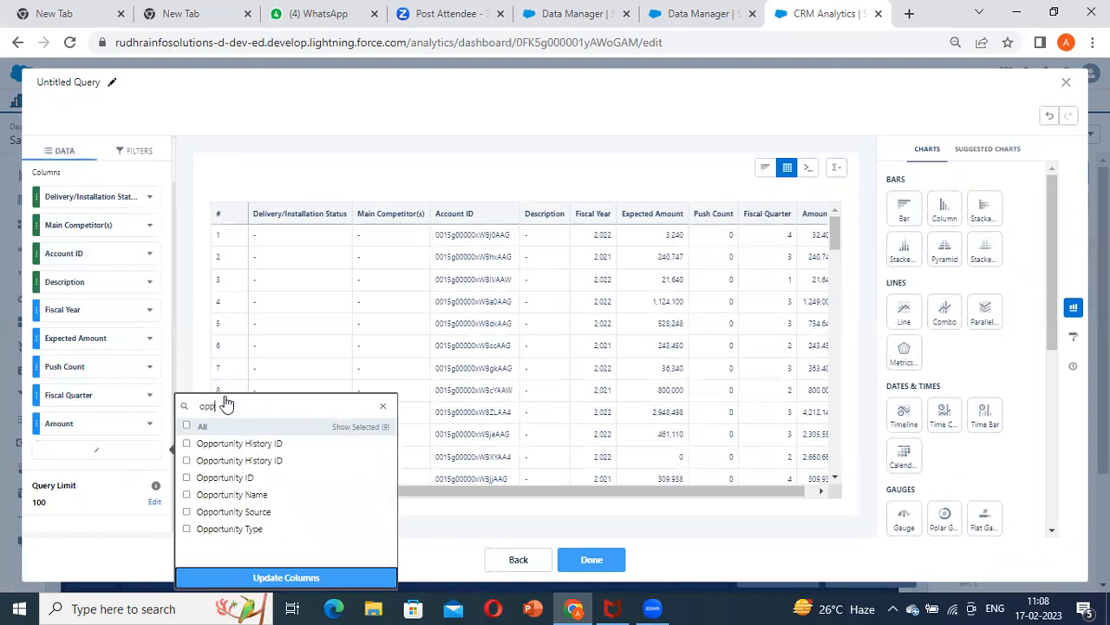
{"action": "left_click", "coordinate": [221, 479]}
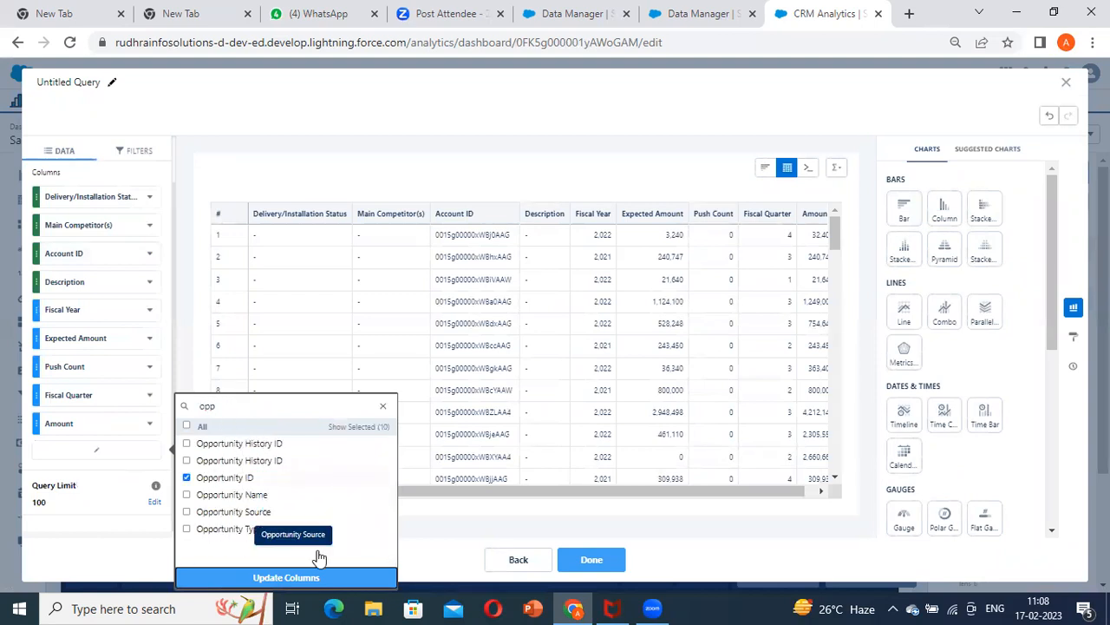
{"action": "left_click", "coordinate": [314, 576]}
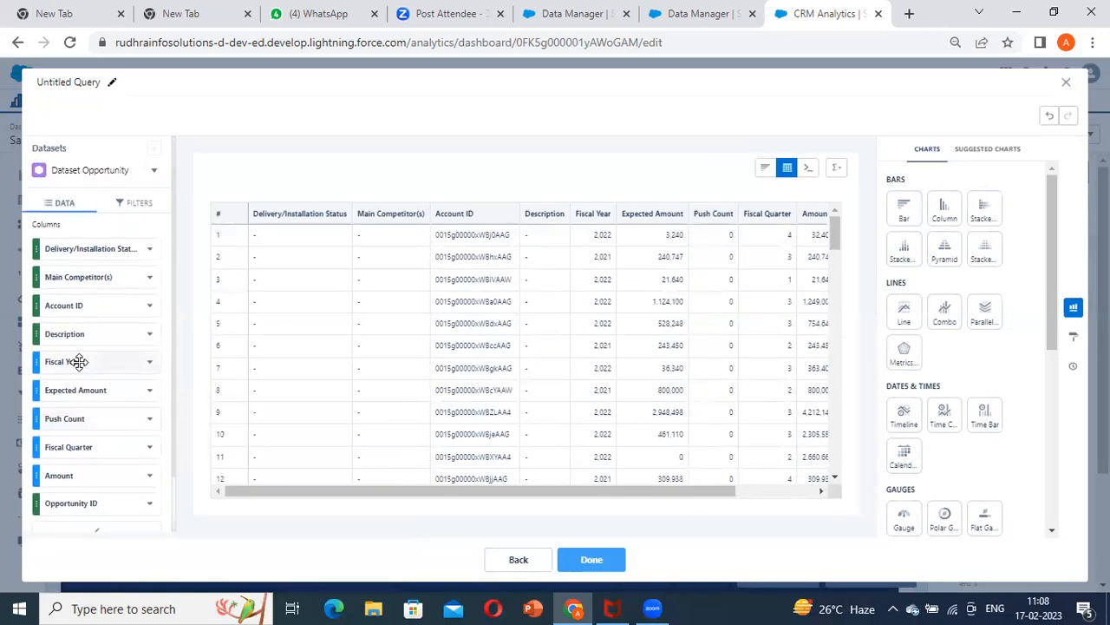
{"action": "left_click_drag", "start_coordinate": [77, 503], "coordinate": [253, 298]}
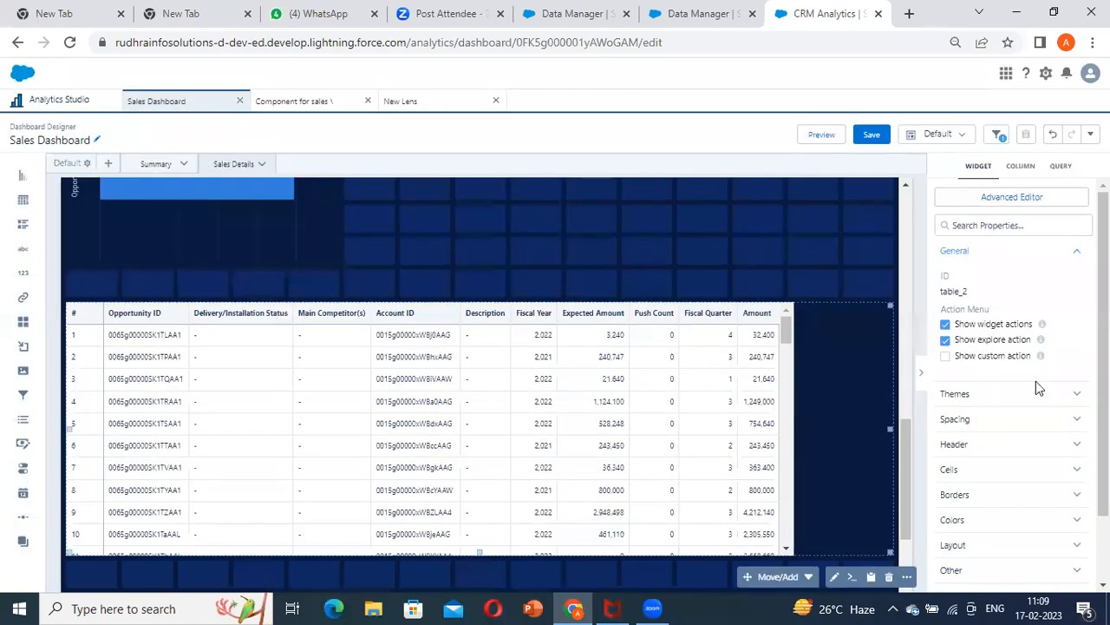
Set the table's column width to Fit to Widget
{"action": "scroll", "coordinate": [1015, 399], "scroll_direction": "down", "scroll_amount": 1}
{"action": "left_click", "coordinate": [1000, 337]}
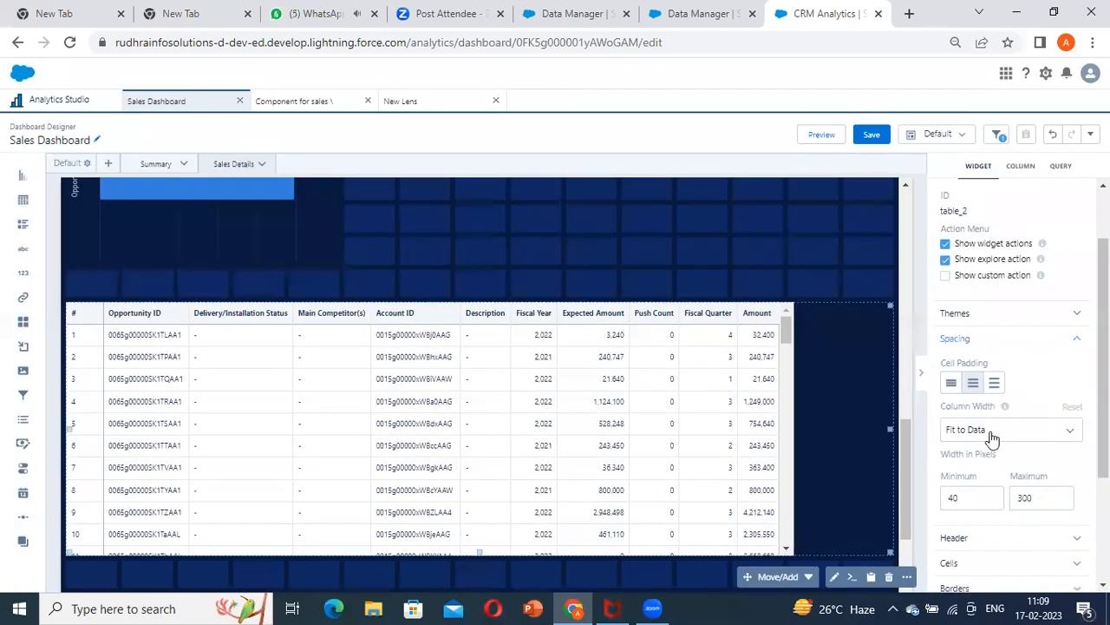
{"action": "left_click", "coordinate": [998, 429]}
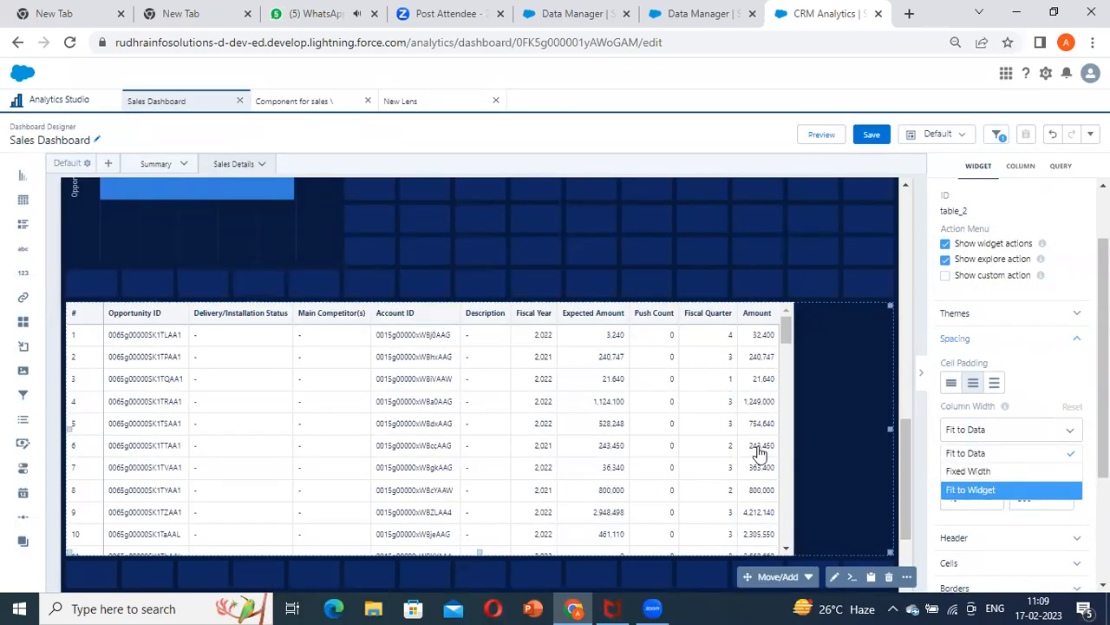
{"action": "left_click", "coordinate": [971, 489]}
Apply the dark theme with a black header and navy rows to the table, and preview the dashboard
{"action": "scroll", "coordinate": [989, 338], "scroll_direction": "up", "scroll_amount": 2}
{"action": "scroll", "coordinate": [985, 347], "scroll_direction": "down", "scroll_amount": 3}
{"action": "left_click", "coordinate": [996, 232]}
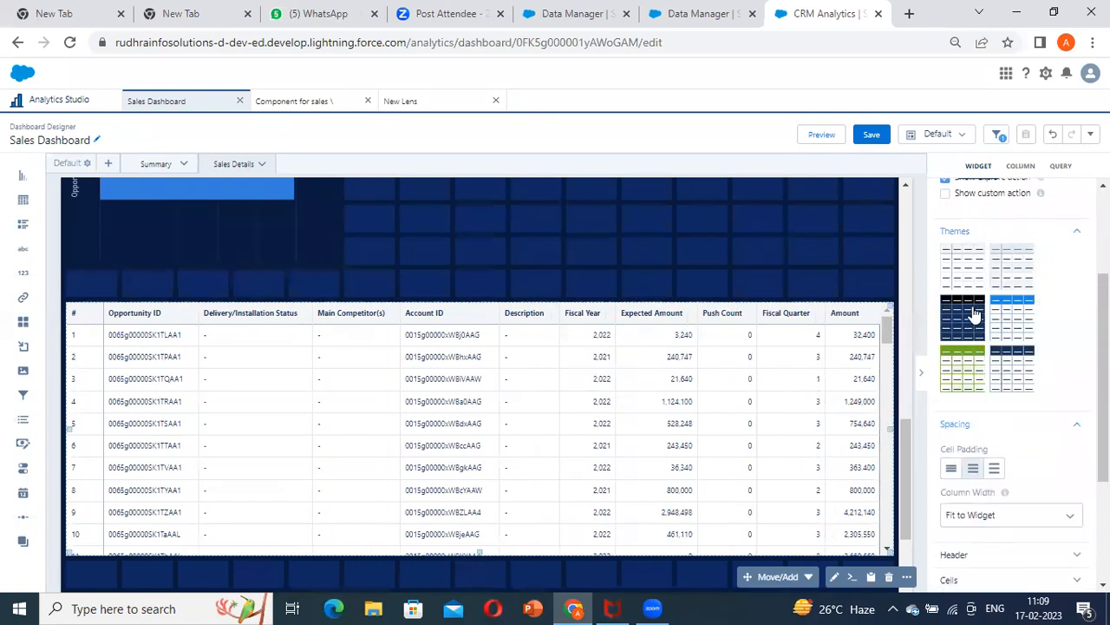
{"action": "left_click", "coordinate": [1031, 375]}
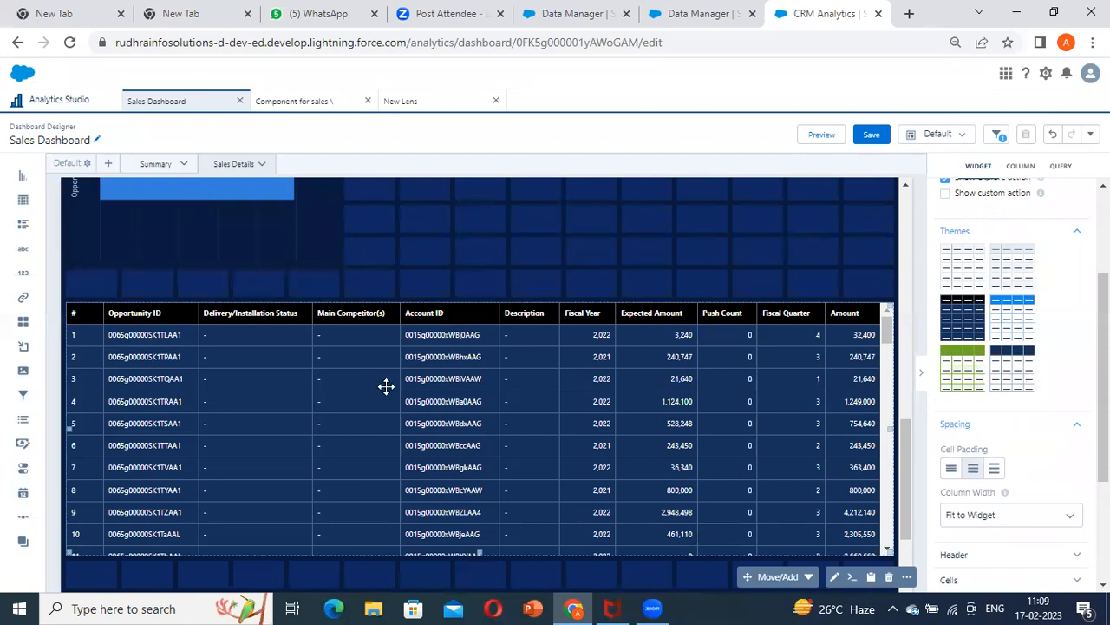
{"action": "scroll", "coordinate": [503, 440], "scroll_direction": "down", "scroll_amount": 2}
{"action": "left_click", "coordinate": [820, 134]}
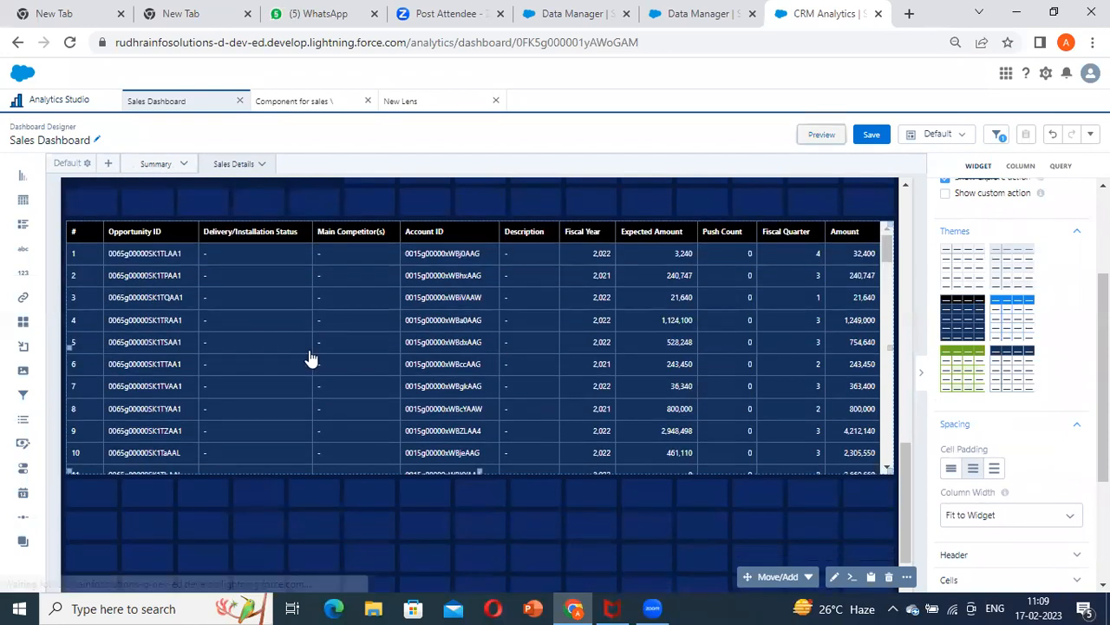
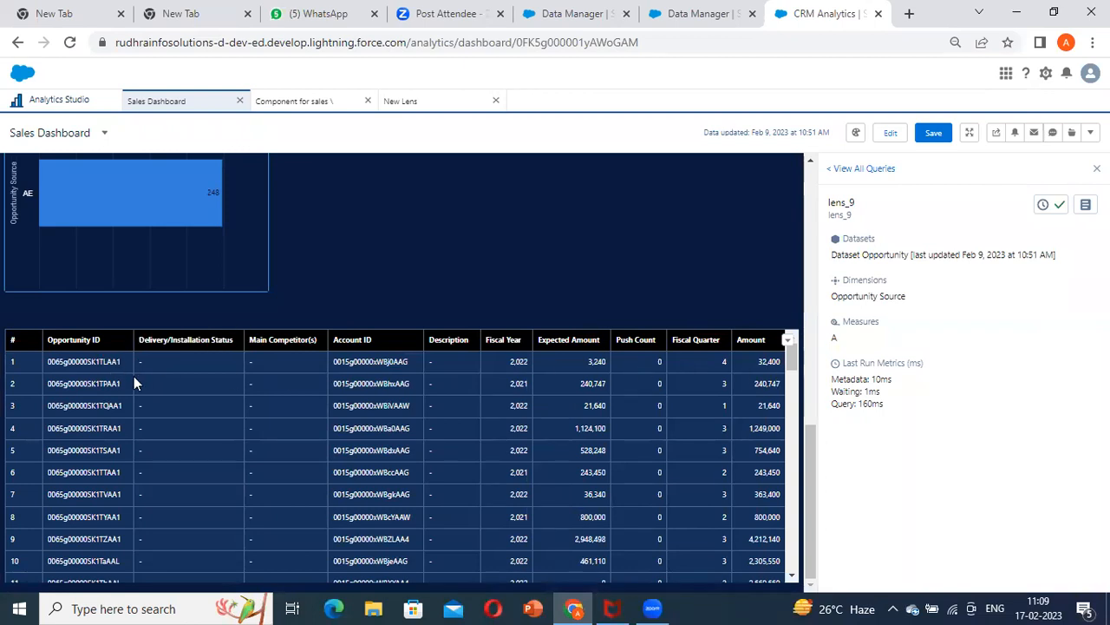
Copy the dataset's API name from the original query in the details of lens_9
{"action": "left_click", "coordinate": [890, 132]}
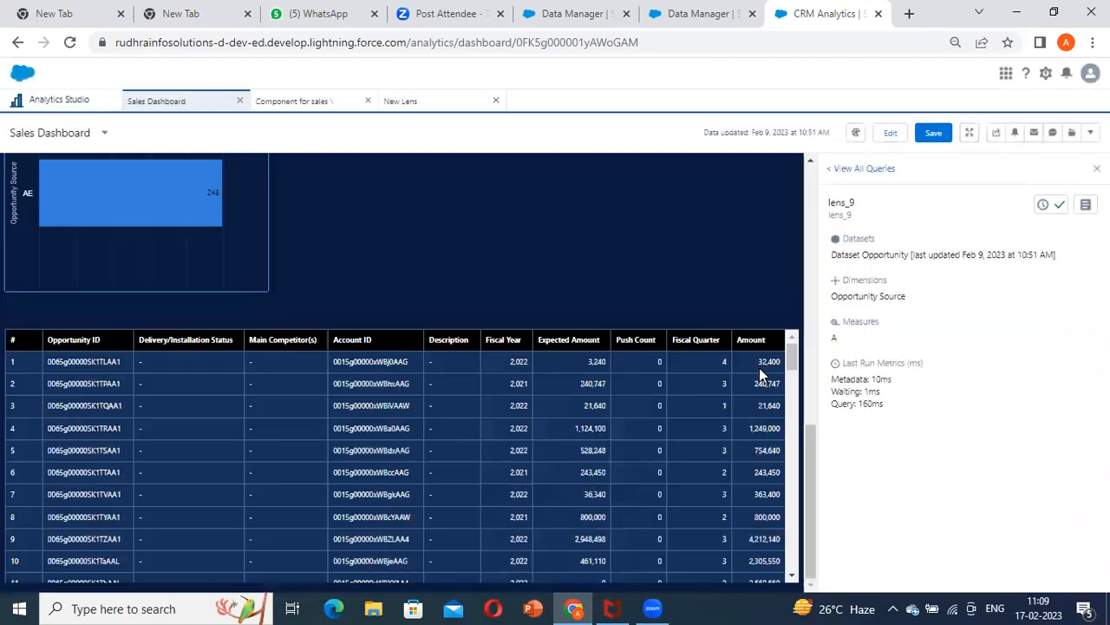
{"action": "left_click", "coordinate": [1086, 205]}
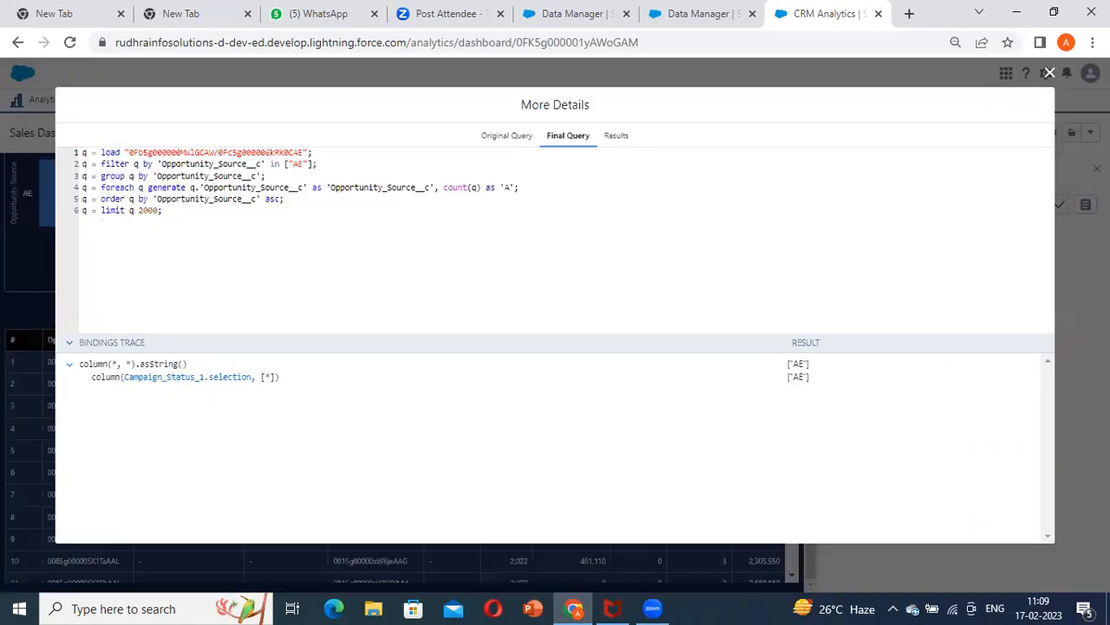
{"action": "left_click", "coordinate": [504, 137]}
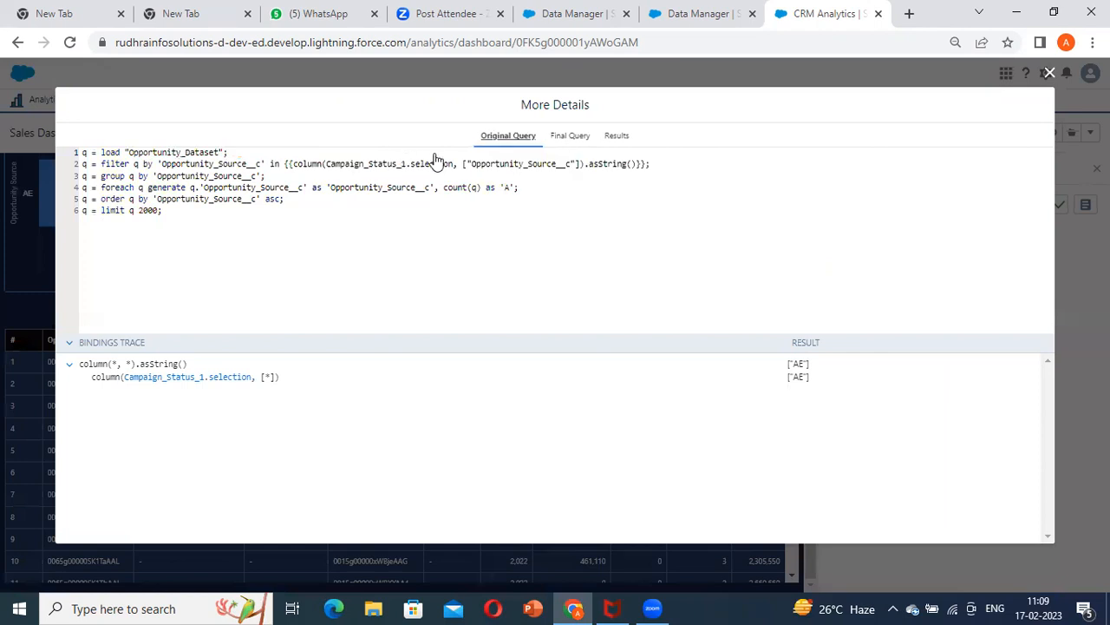
{"action": "double_click", "coordinate": [169, 152]}
{"action": "key", "text": "ctrl+c"}
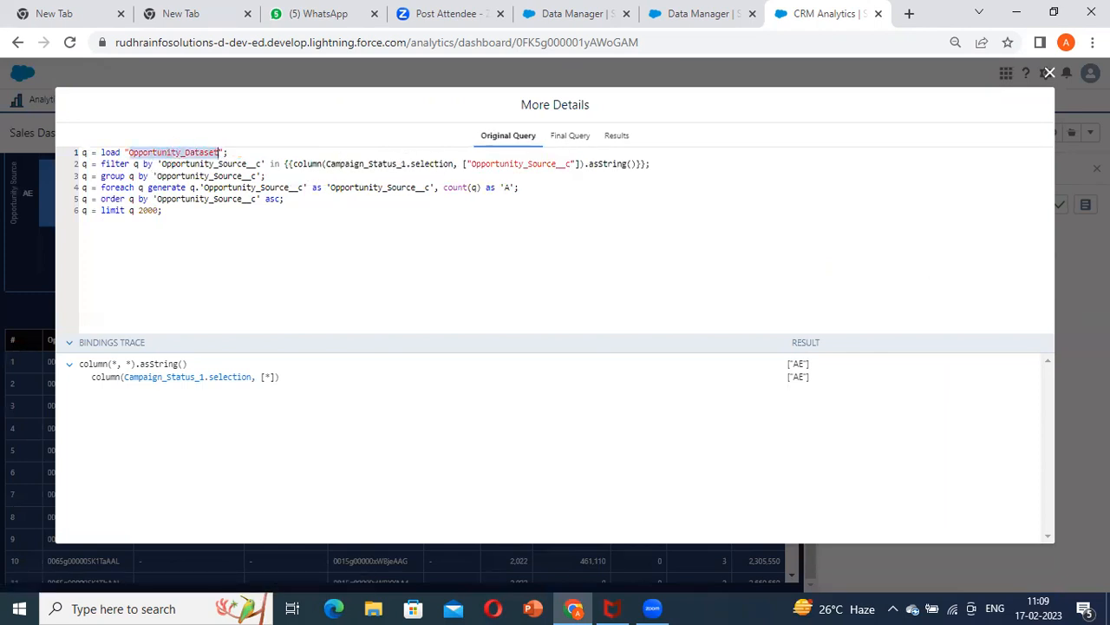
{"action": "left_click", "coordinate": [1050, 73]}
Search the Analytics Studio datasets for Opportunity_Dataset and open the Dataset Opportunity details page
{"action": "left_click", "coordinate": [83, 106]}
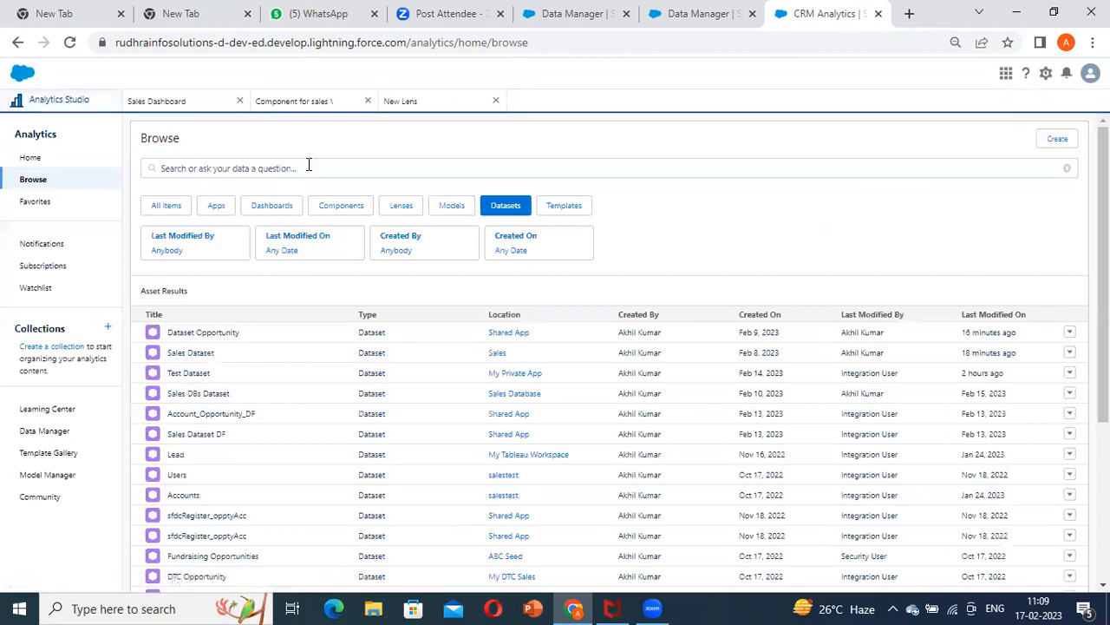
{"action": "left_click", "coordinate": [330, 168]}
{"action": "key", "text": "ctrl+v"}
{"action": "key", "text": "Return"}
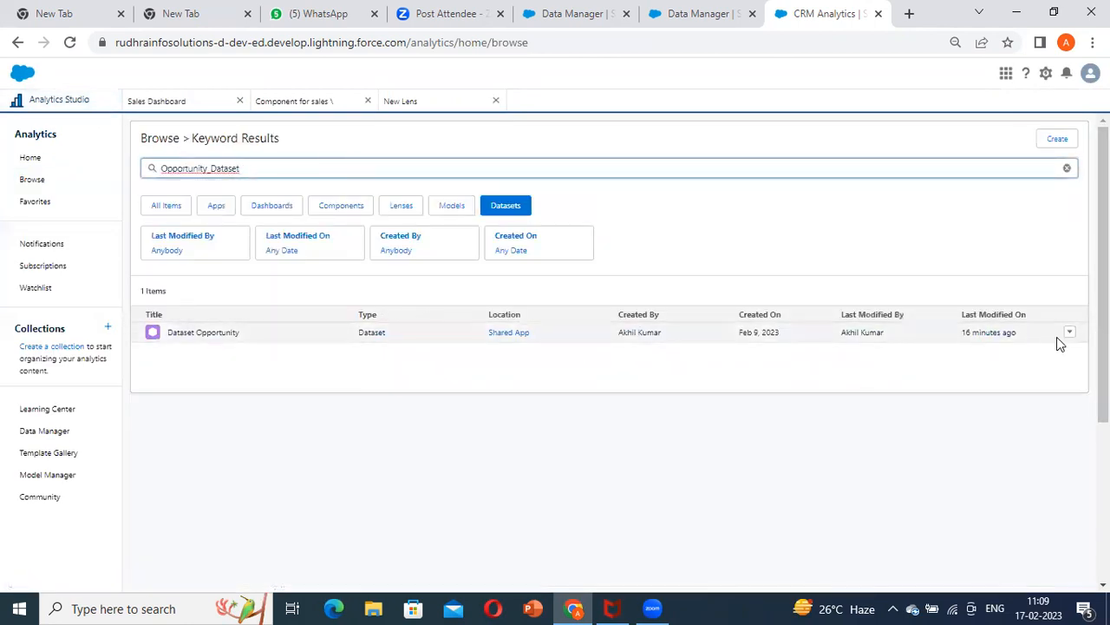
{"action": "left_click", "coordinate": [1071, 334]}
{"action": "left_click", "coordinate": [1032, 349]}
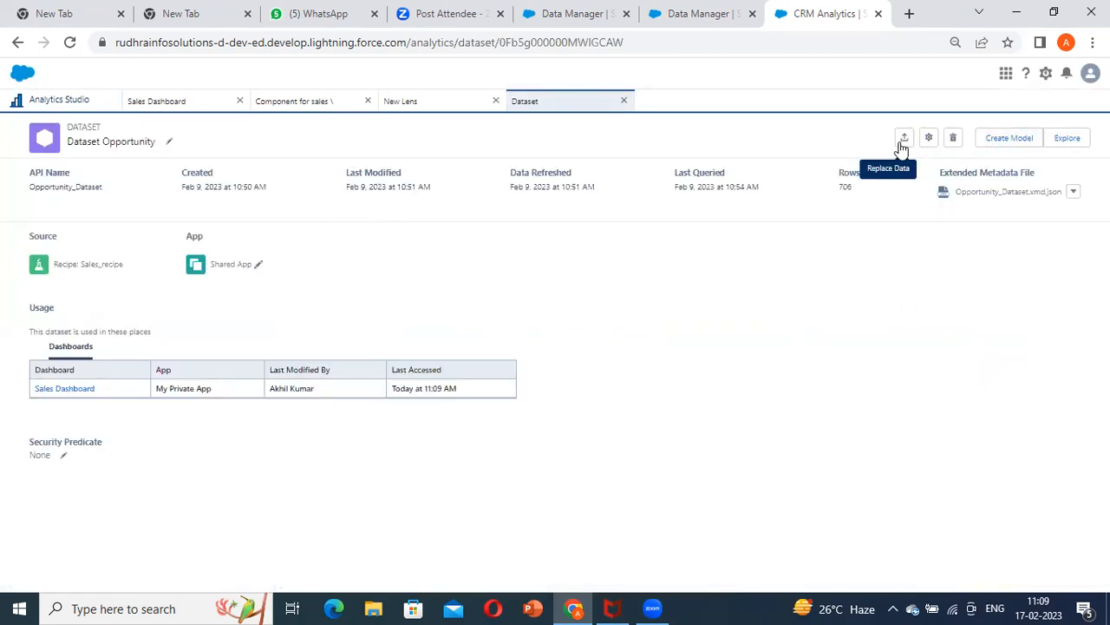
Configure actions for the dataset's Opportunity ID field, using Opportunity ID as the Record ID Field
{"action": "left_click", "coordinate": [926, 146]}
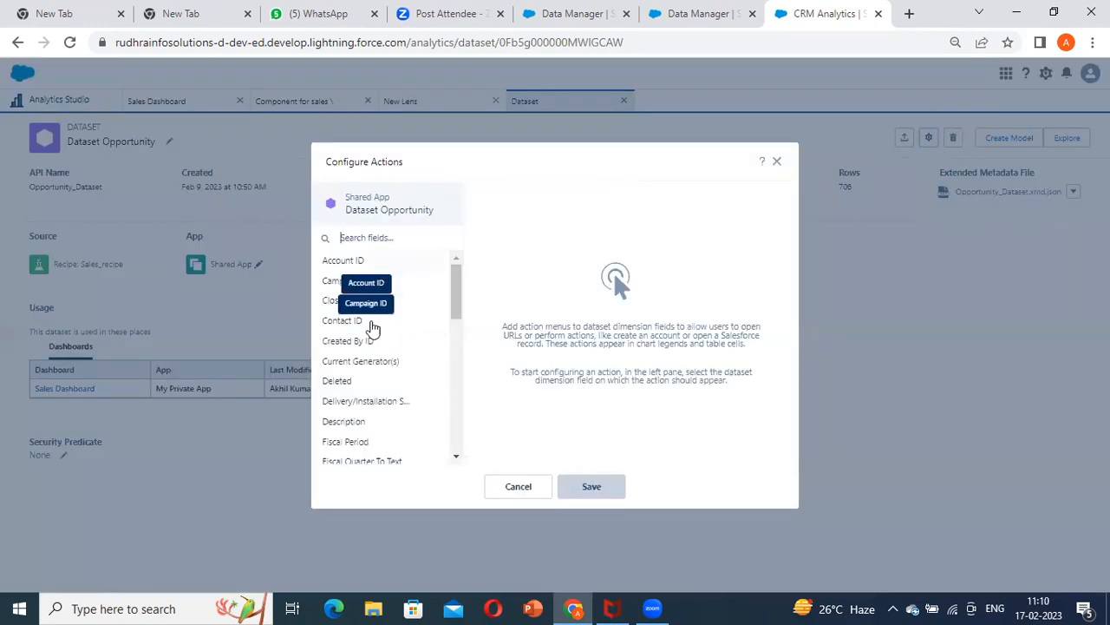
{"action": "type", "text": "opp"}
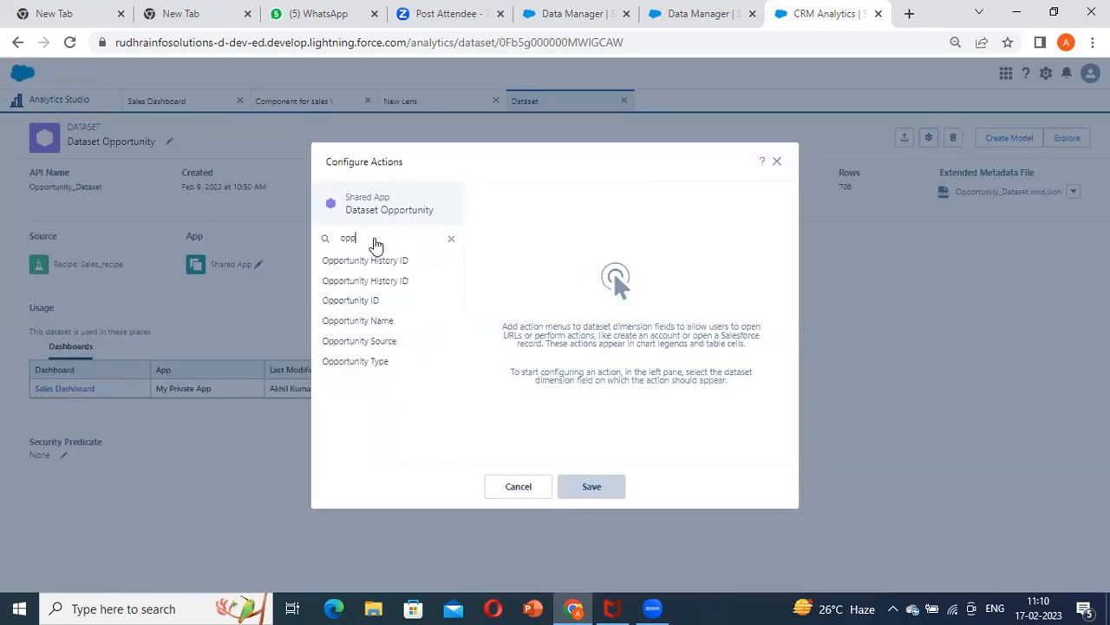
{"action": "left_click", "coordinate": [377, 299]}
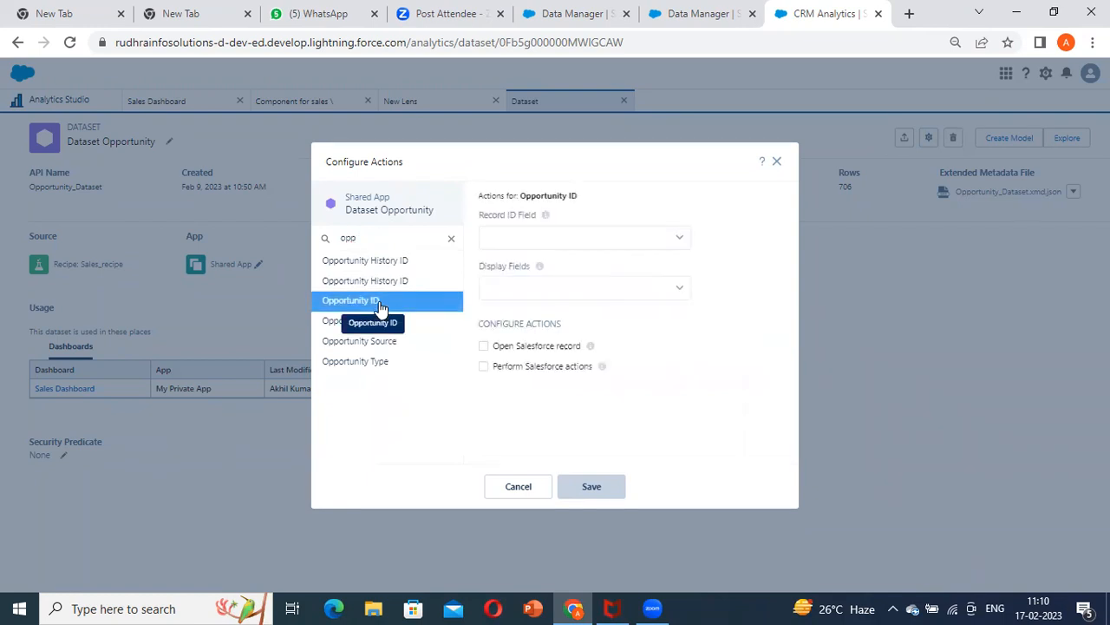
{"action": "left_click", "coordinate": [593, 243]}
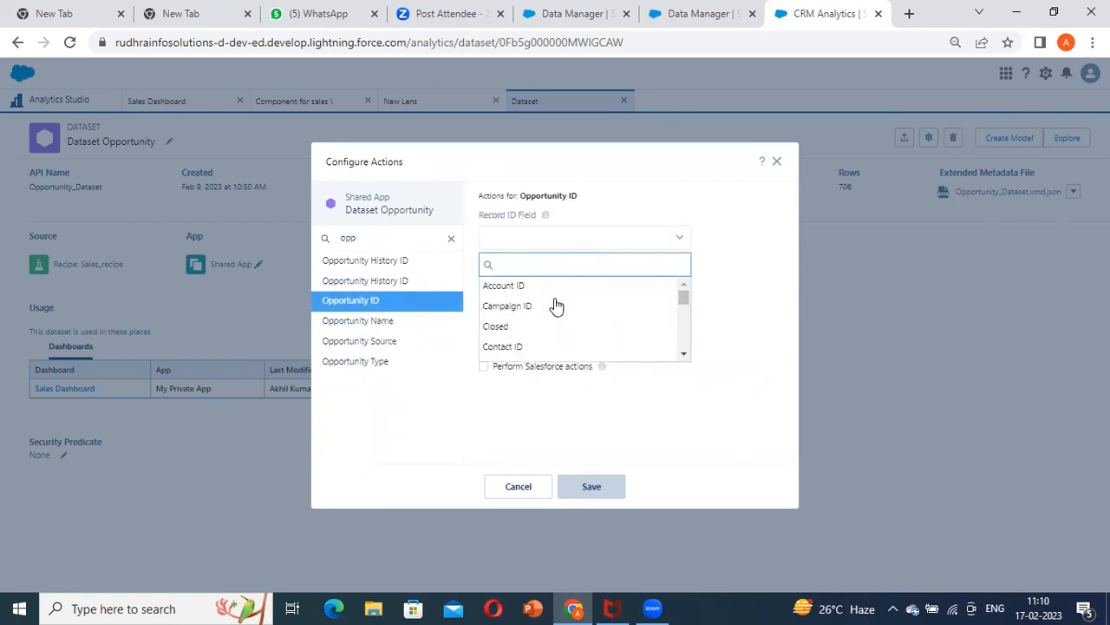
{"action": "type", "text": "opp"}
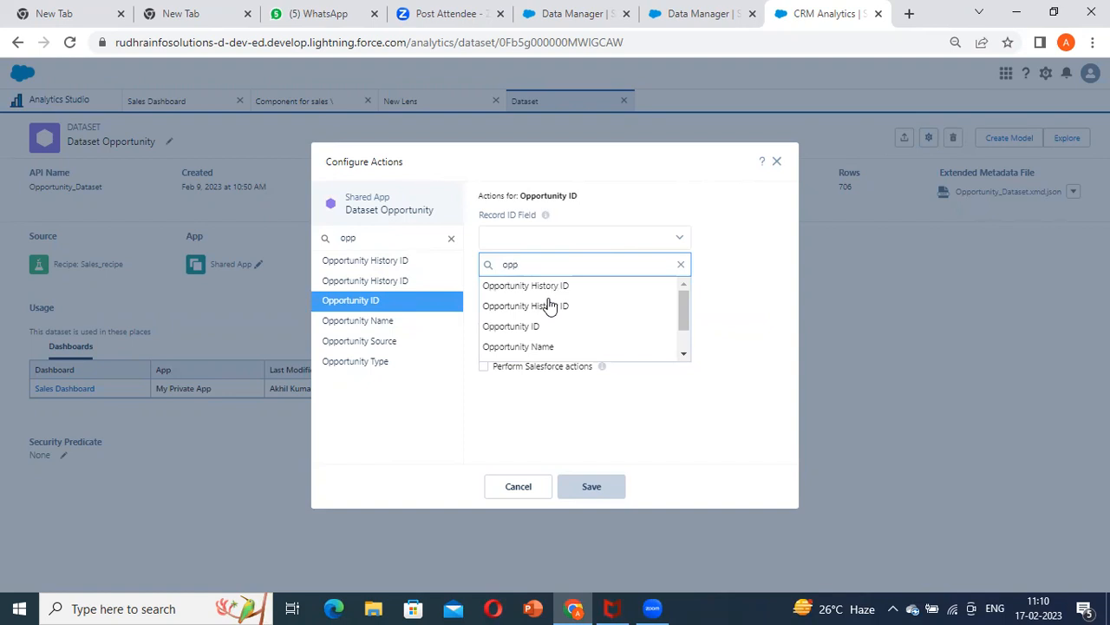
{"action": "left_click", "coordinate": [524, 326]}
Set the action's Display Fields to Opportunity ID only
{"action": "left_click", "coordinate": [558, 295]}
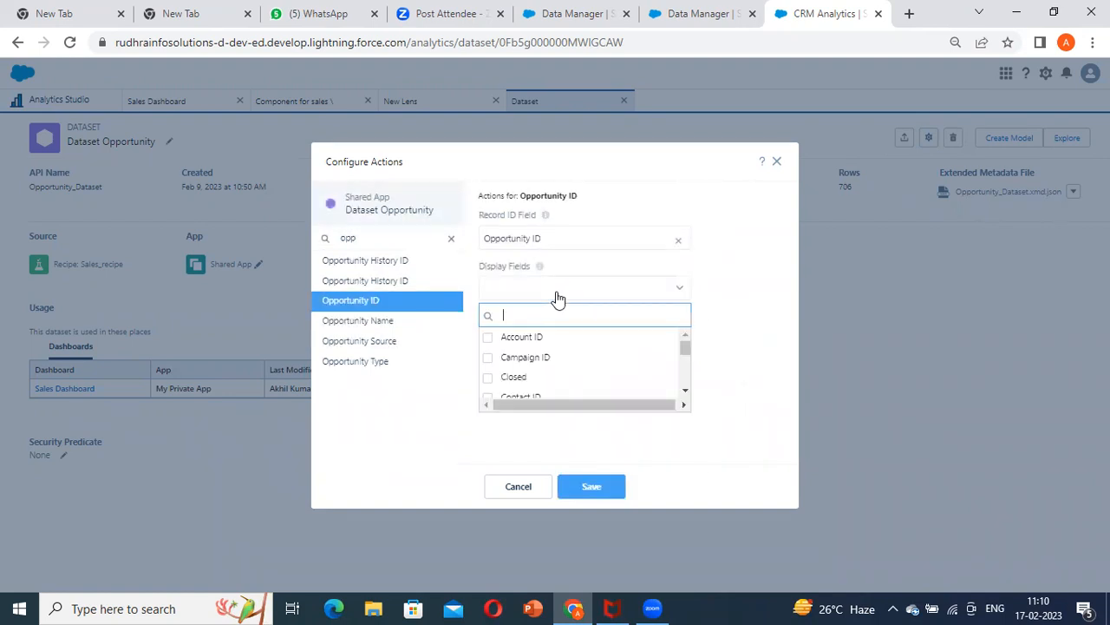
{"action": "left_click", "coordinate": [559, 342]}
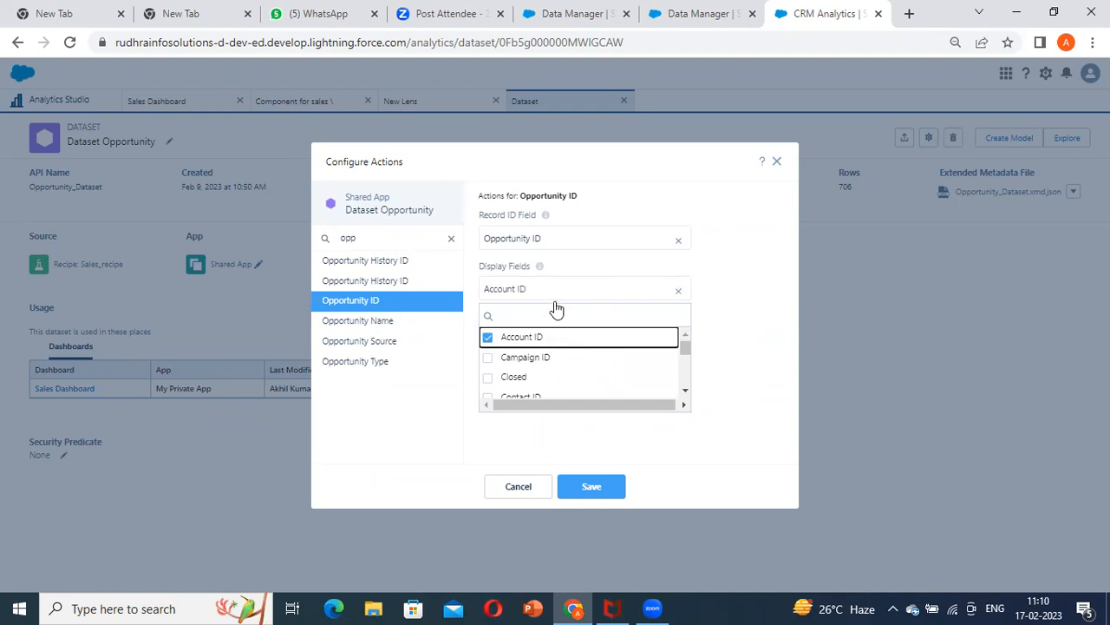
{"action": "left_click", "coordinate": [515, 333]}
{"action": "type", "text": "opp"}
{"action": "left_click", "coordinate": [527, 376]}
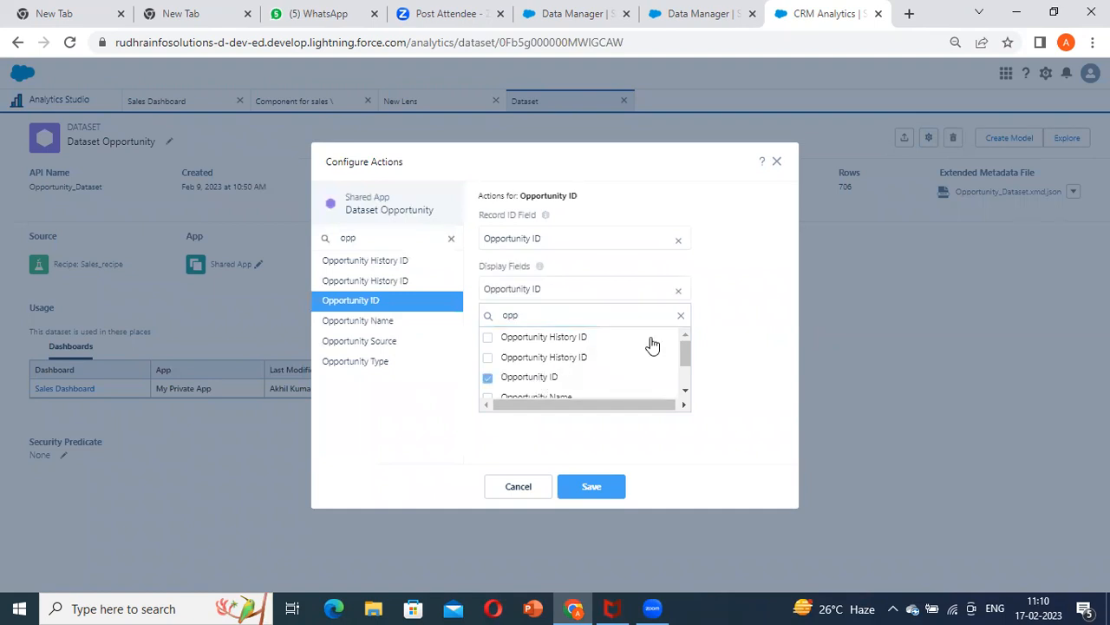
{"action": "left_click", "coordinate": [757, 285]}
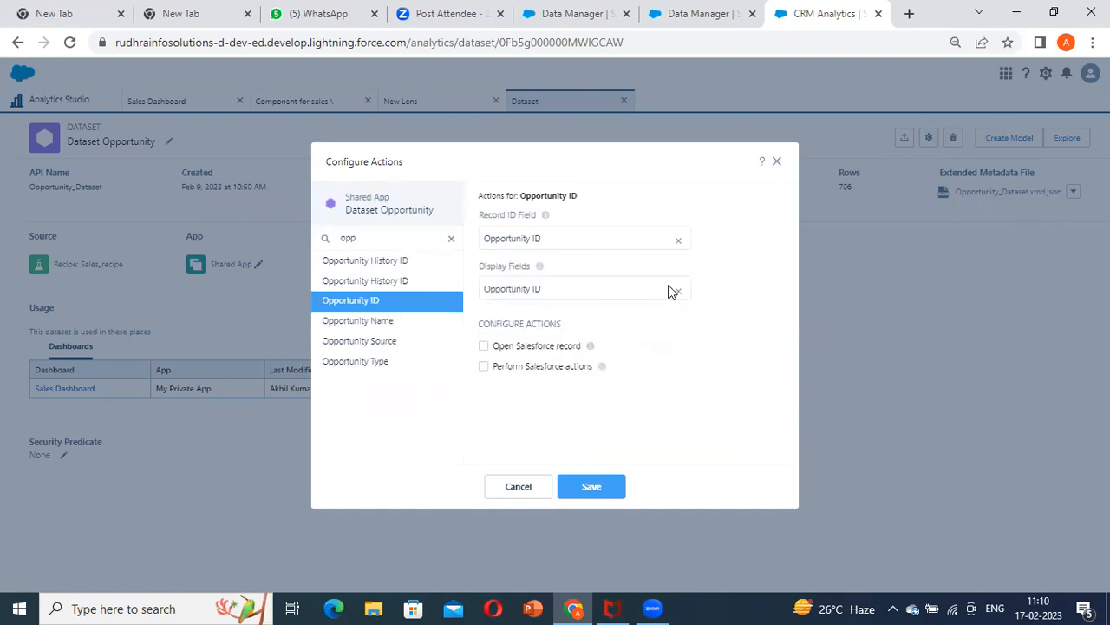
Enable opening the Salesforce record with the tooltip Open Record
{"action": "left_click", "coordinate": [484, 346]}
{"action": "scroll", "coordinate": [673, 350], "scroll_direction": "down", "scroll_amount": 1}
{"action": "left_click", "coordinate": [567, 422]}
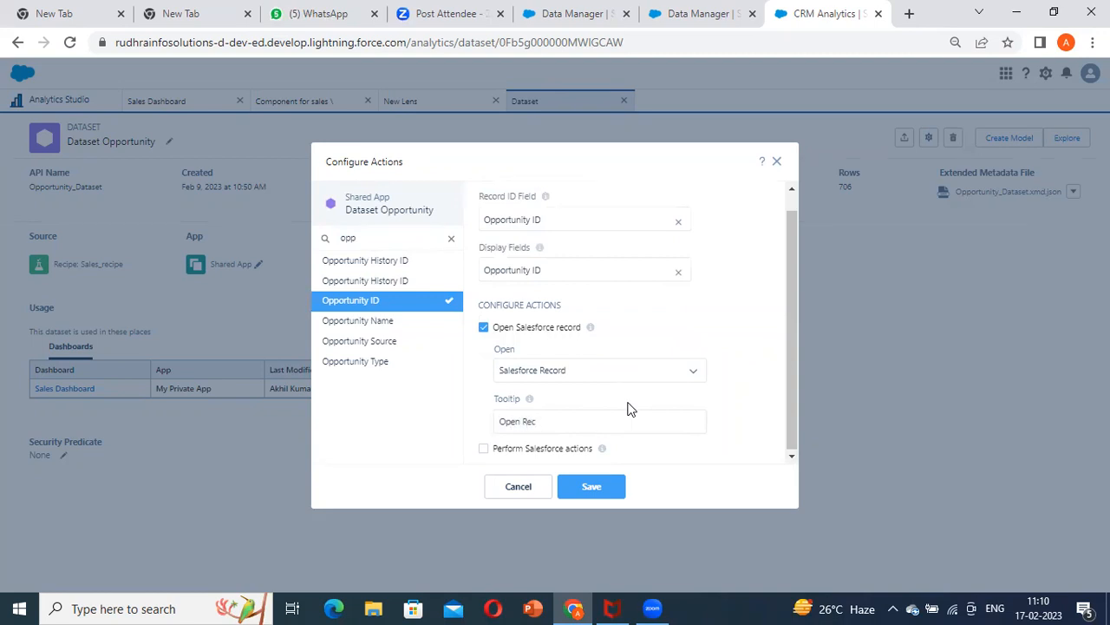
Enable Perform Salesforce actions and restrict it to chosen actions
{"action": "left_click", "coordinate": [483, 449]}
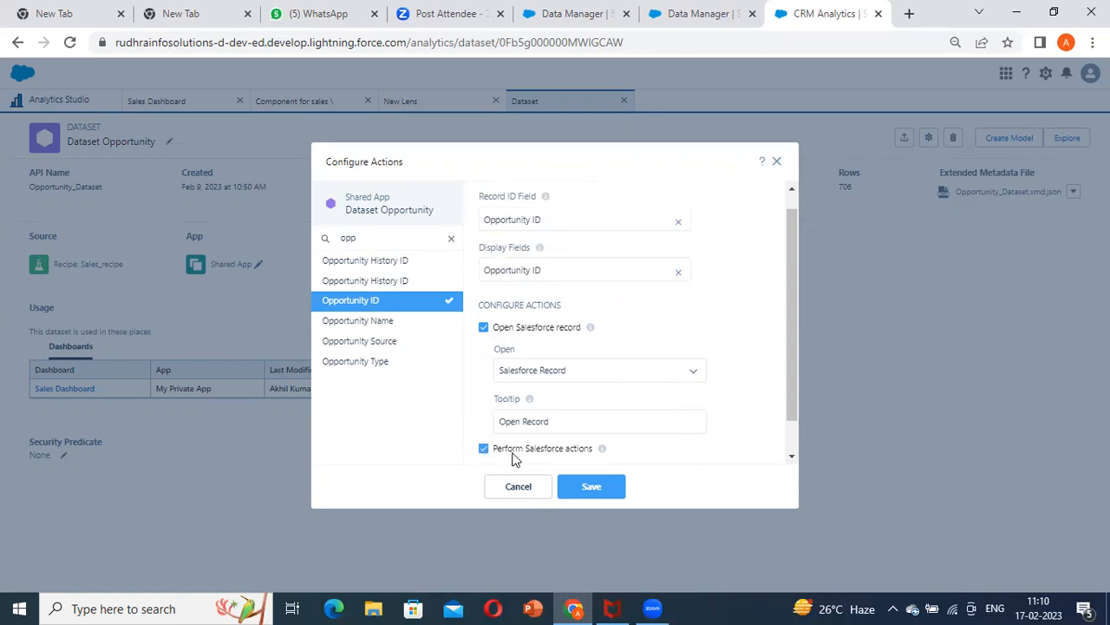
{"action": "scroll", "coordinate": [544, 456], "scroll_direction": "down", "scroll_amount": 1}
{"action": "left_click", "coordinate": [520, 451]}
{"action": "scroll", "coordinate": [593, 448], "scroll_direction": "down", "scroll_amount": 3}
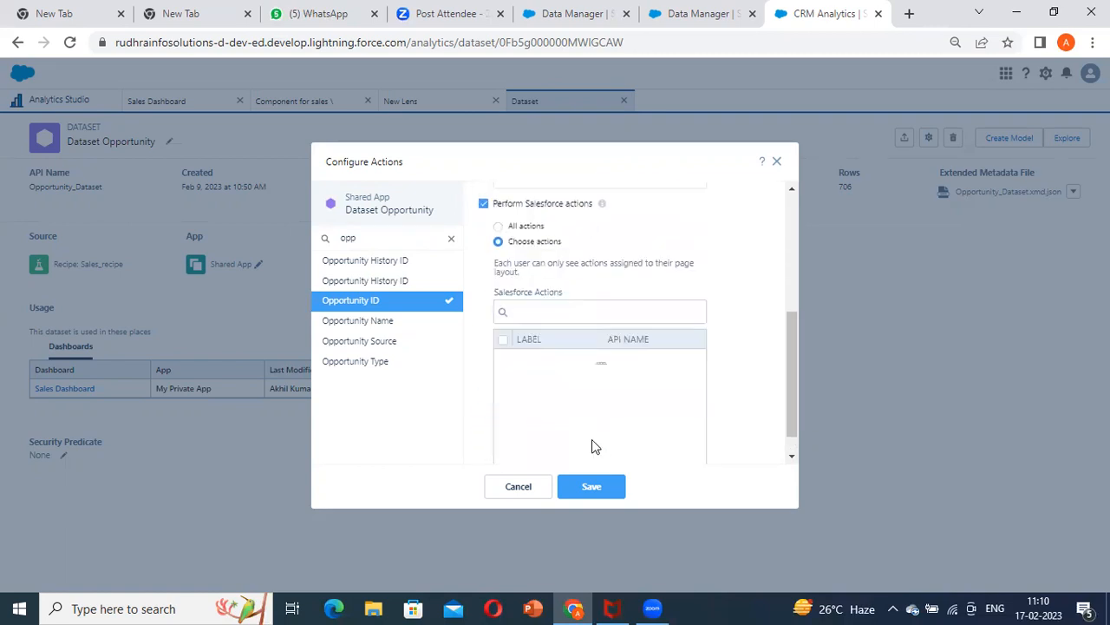
{"action": "scroll", "coordinate": [599, 360], "scroll_direction": "down", "scroll_amount": 1}
{"action": "scroll", "coordinate": [592, 349], "scroll_direction": "up", "scroll_amount": 3}
Select Email, Change Owner and Log a Call as the allowed Salesforce actions
{"action": "left_click", "coordinate": [503, 433]}
{"action": "left_click_drag", "start_coordinate": [791, 341], "coordinate": [790, 380]}
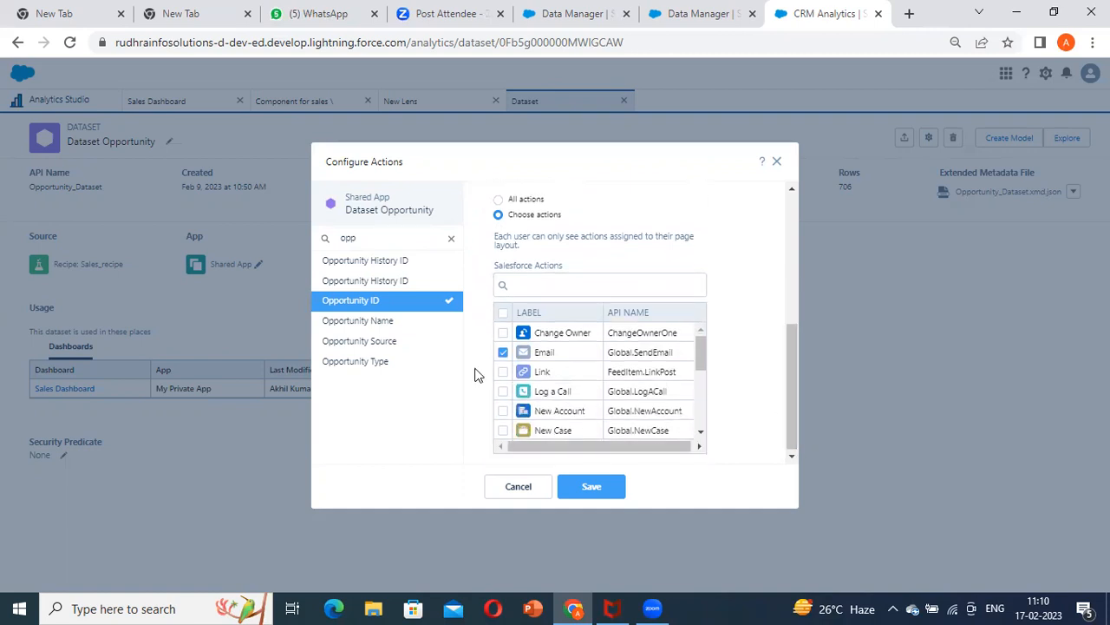
{"action": "left_click", "coordinate": [503, 334]}
{"action": "scroll", "coordinate": [609, 391], "scroll_direction": "down", "scroll_amount": 3}
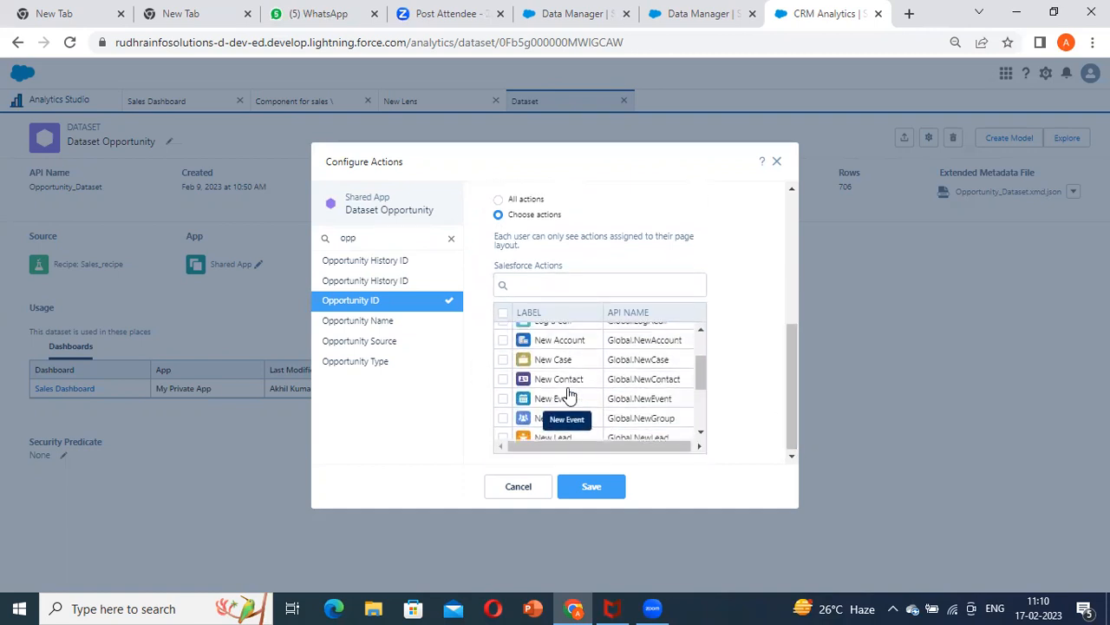
{"action": "scroll", "coordinate": [599, 399], "scroll_direction": "up", "scroll_amount": 3}
{"action": "scroll", "coordinate": [572, 391], "scroll_direction": "down", "scroll_amount": 2}
{"action": "scroll", "coordinate": [546, 373], "scroll_direction": "up", "scroll_amount": 2}
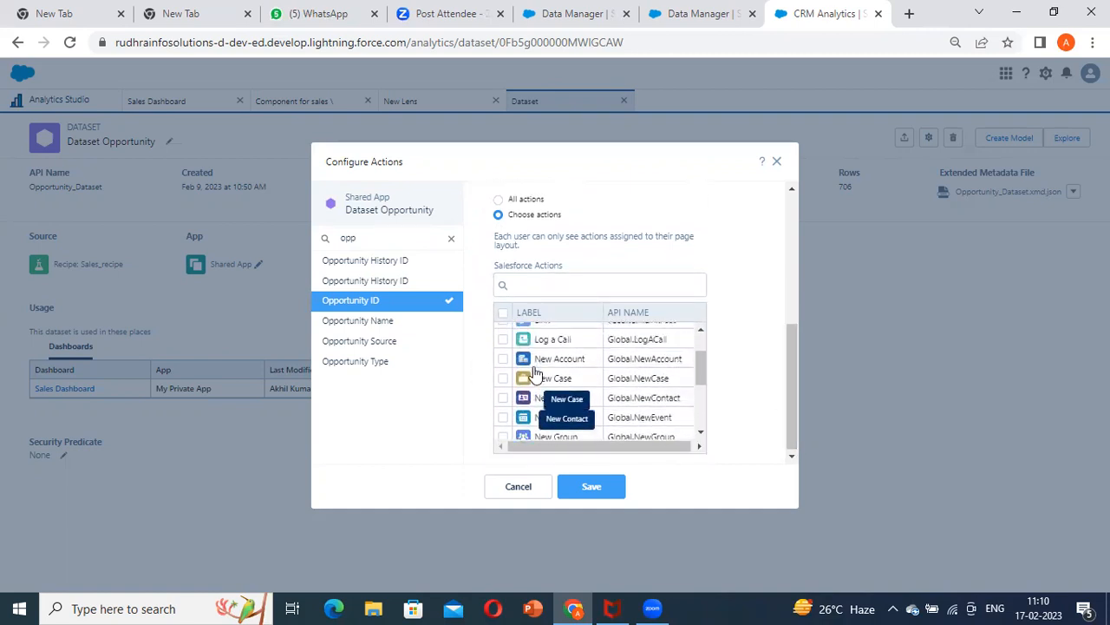
{"action": "left_click", "coordinate": [502, 392]}
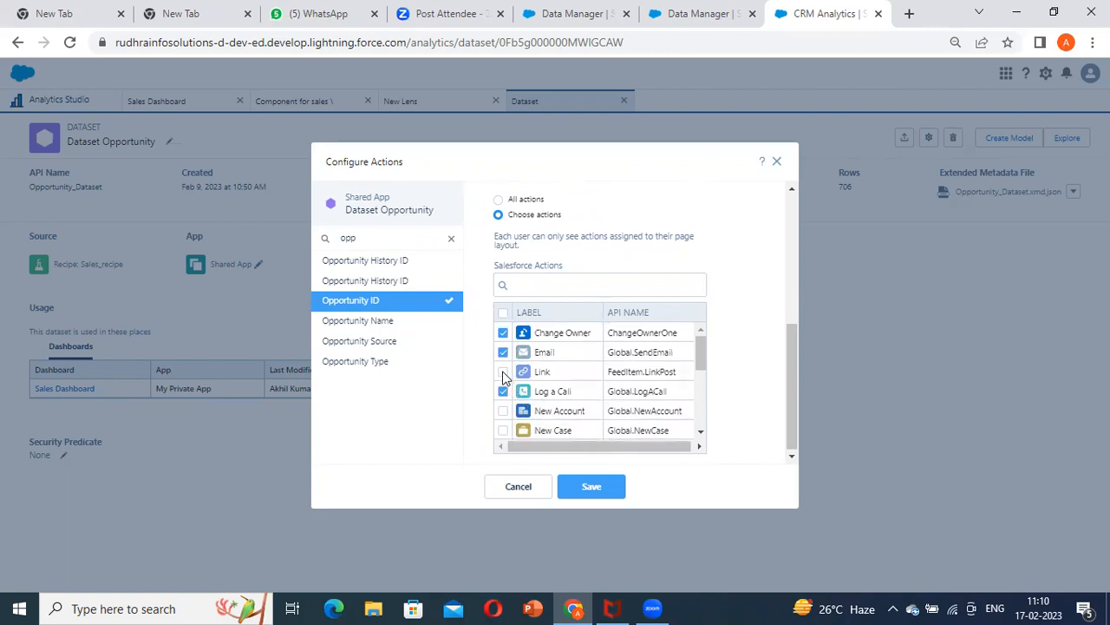
Add further Salesforce actions, including New Case, New Event, New Task, Post and Question, and save the action configuration
{"action": "scroll", "coordinate": [520, 425], "scroll_direction": "down", "scroll_amount": 2}
{"action": "left_click", "coordinate": [503, 348]}
{"action": "left_click", "coordinate": [507, 390]}
{"action": "left_click", "coordinate": [503, 369]}
{"action": "scroll", "coordinate": [556, 418], "scroll_direction": "down", "scroll_amount": 2}
{"action": "scroll", "coordinate": [553, 417], "scroll_direction": "down", "scroll_amount": 1}
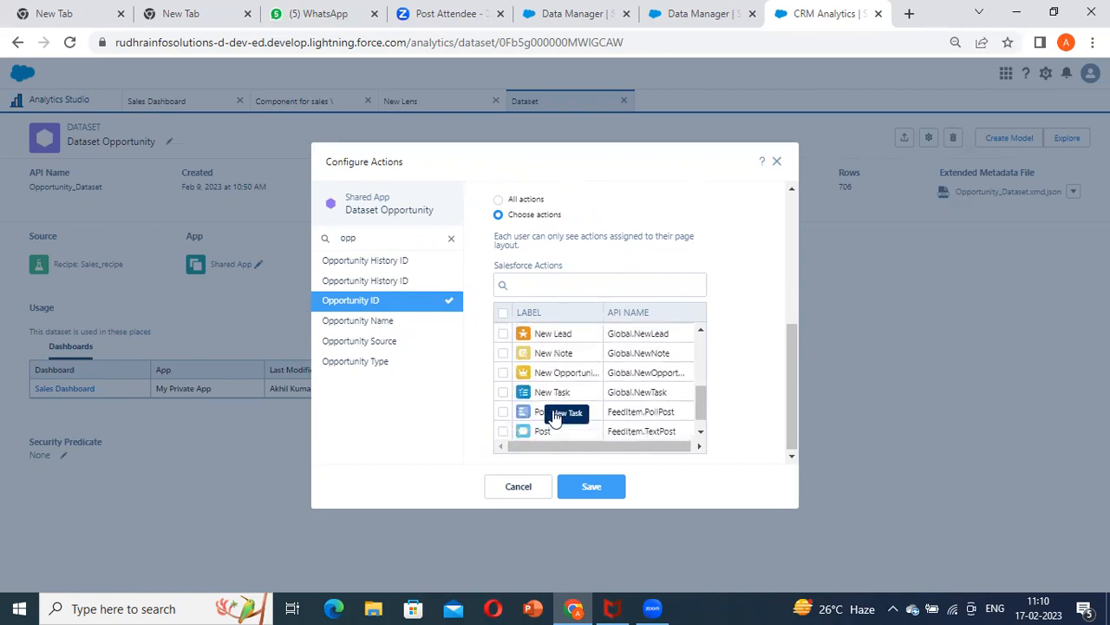
{"action": "left_click", "coordinate": [504, 373]}
{"action": "left_click", "coordinate": [503, 411]}
{"action": "left_click", "coordinate": [504, 431]}
{"action": "left_click", "coordinate": [590, 487]}
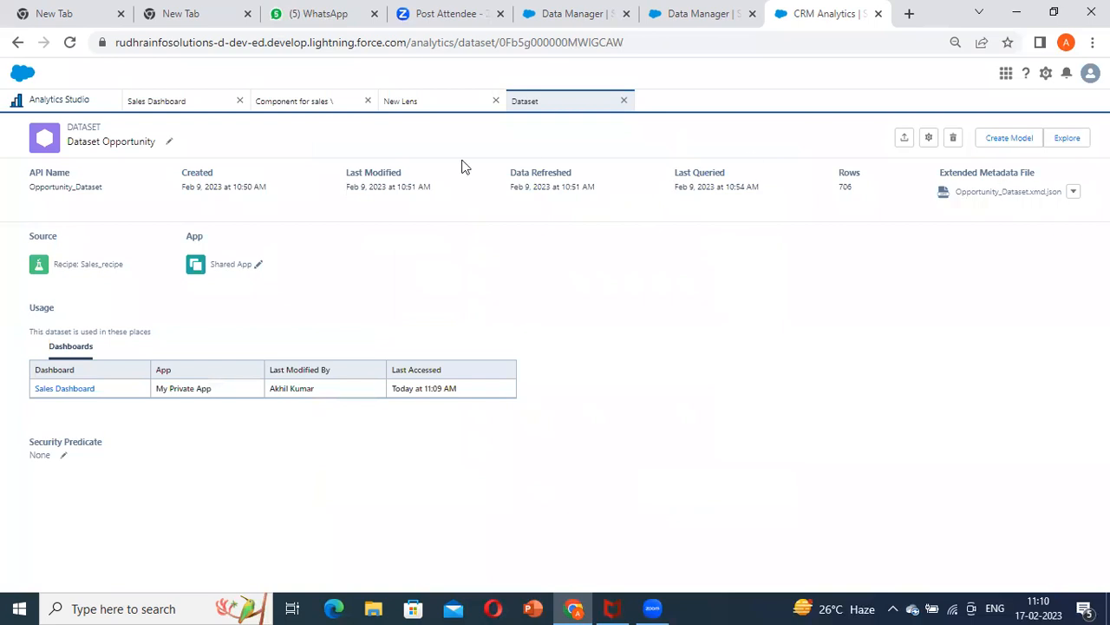
Return to the Sales Dashboard, reload it and show its Sales Details page
{"action": "left_click", "coordinate": [204, 109]}
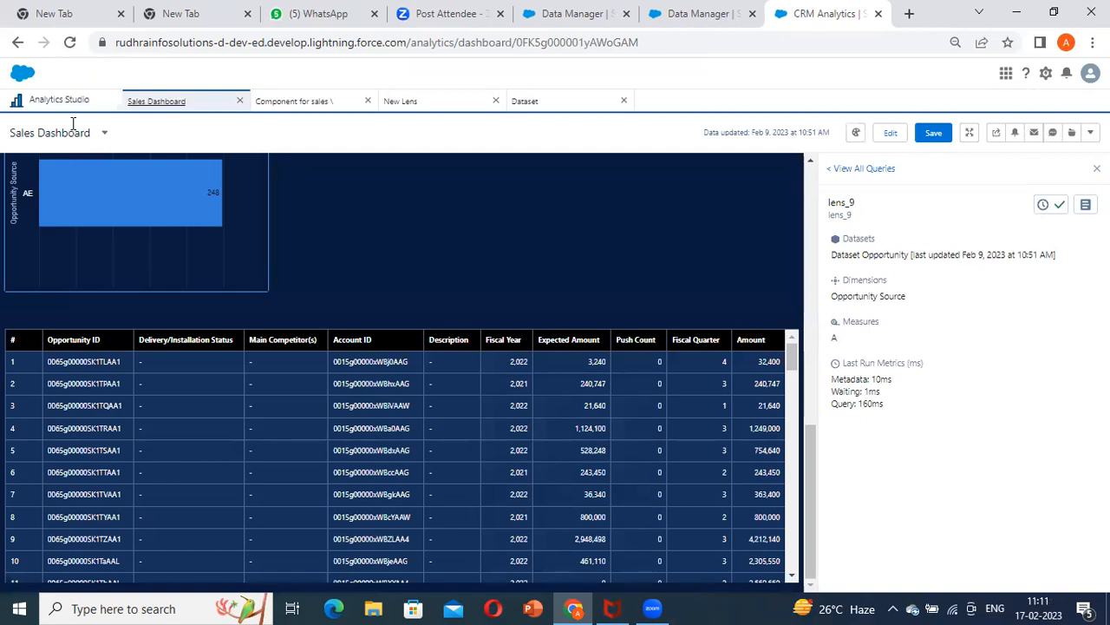
{"action": "left_click", "coordinate": [70, 48]}
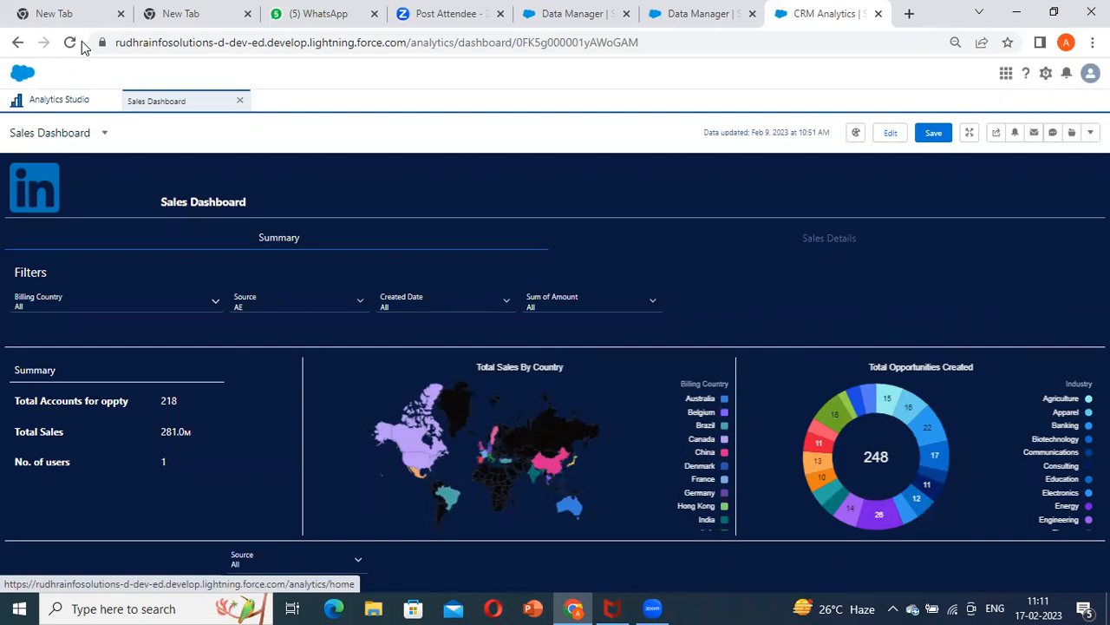
{"action": "left_click", "coordinate": [786, 248]}
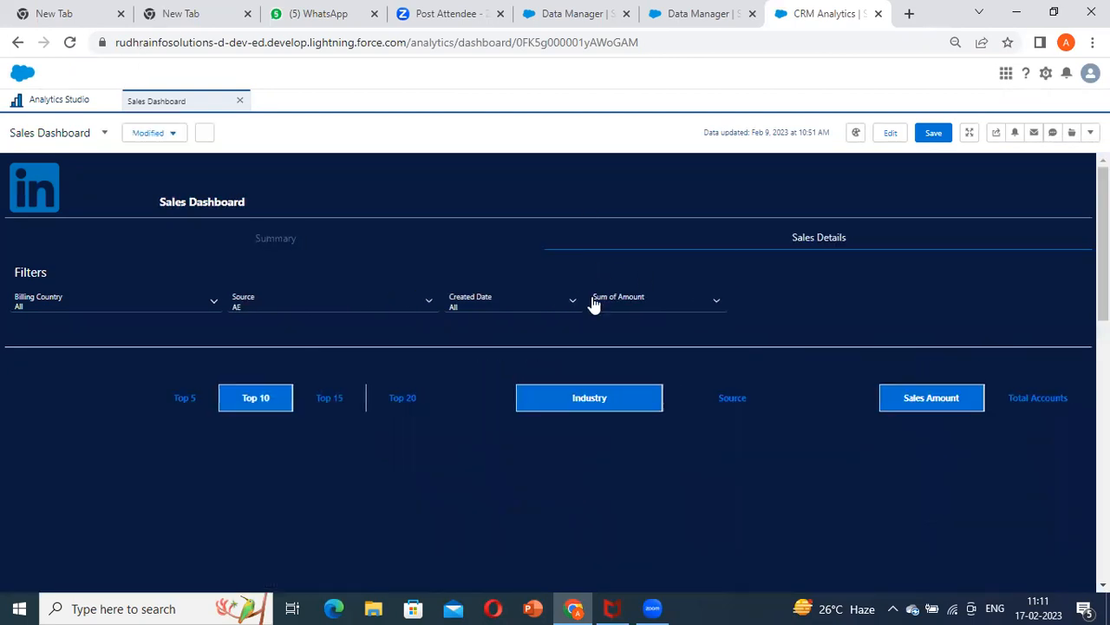
Open the Salesforce record of the first opportunity in the Dataset Opportunity table through its Open Record action
{"action": "scroll", "coordinate": [435, 297], "scroll_direction": "down", "scroll_amount": 5}
{"action": "scroll", "coordinate": [401, 395], "scroll_direction": "down", "scroll_amount": 4}
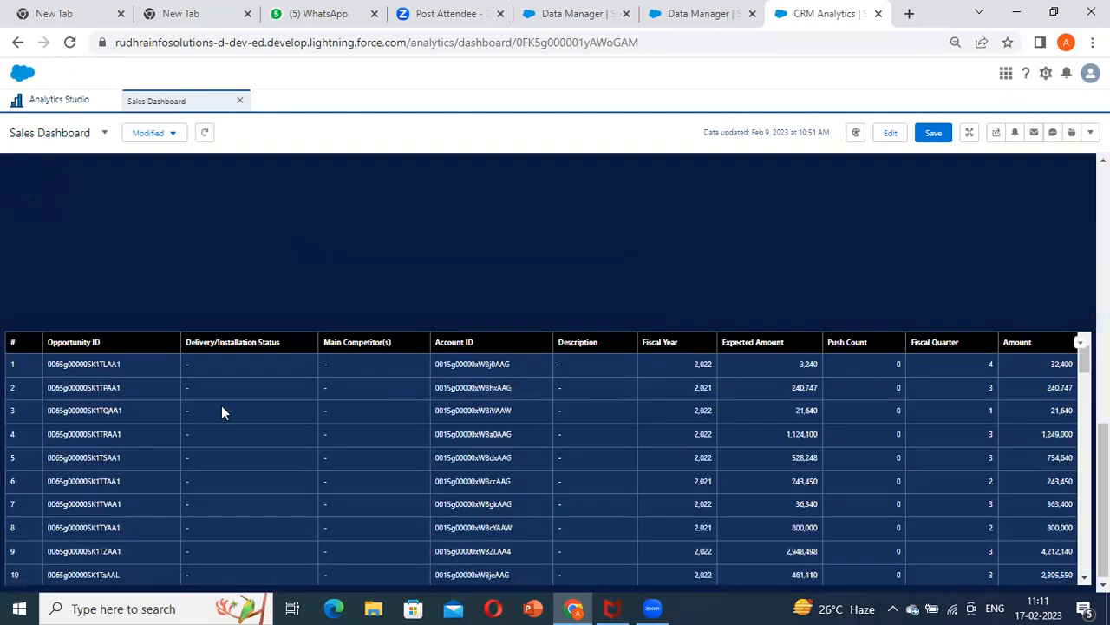
{"action": "scroll", "coordinate": [97, 375], "scroll_direction": "down", "scroll_amount": 1}
{"action": "scroll", "coordinate": [154, 374], "scroll_direction": "up", "scroll_amount": 1}
{"action": "scroll", "coordinate": [156, 379], "scroll_direction": "up", "scroll_amount": 2}
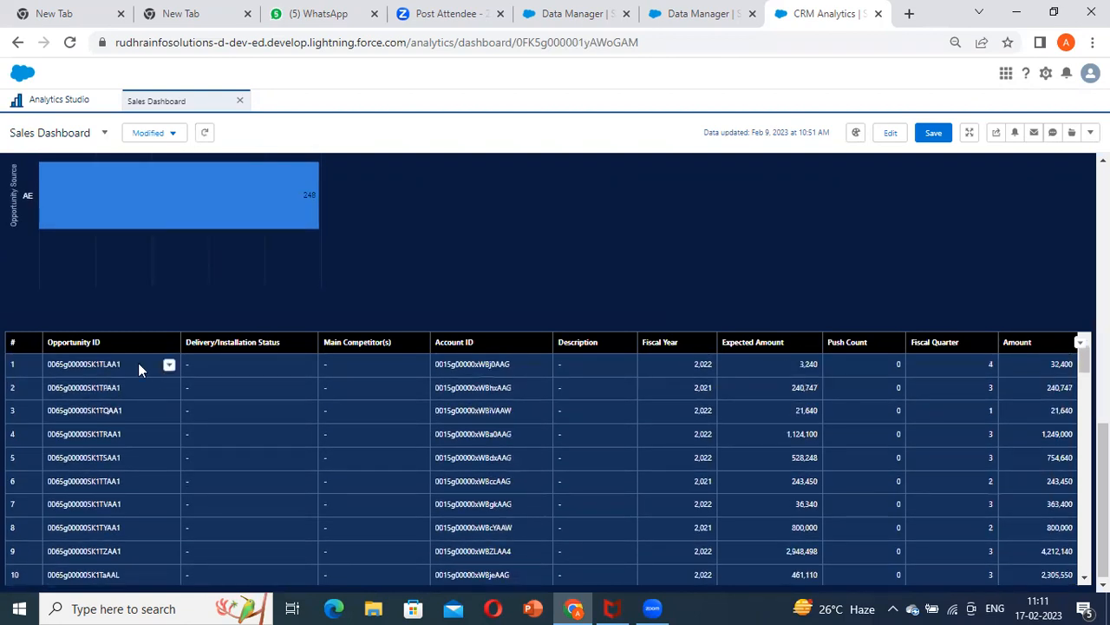
{"action": "left_click", "coordinate": [168, 366]}
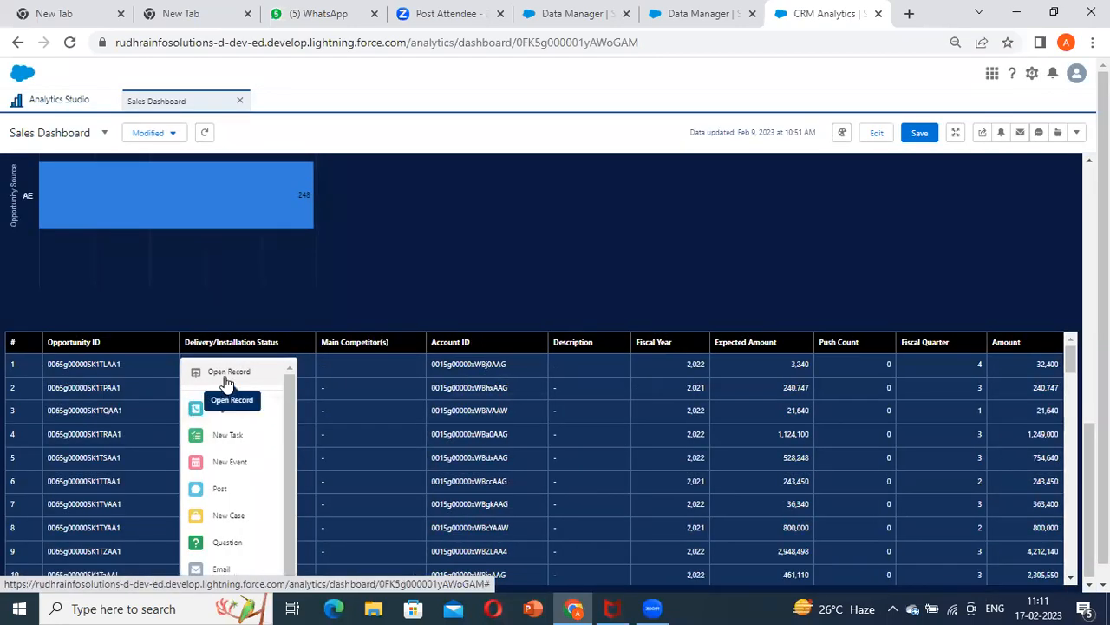
{"action": "left_click", "coordinate": [226, 373]}
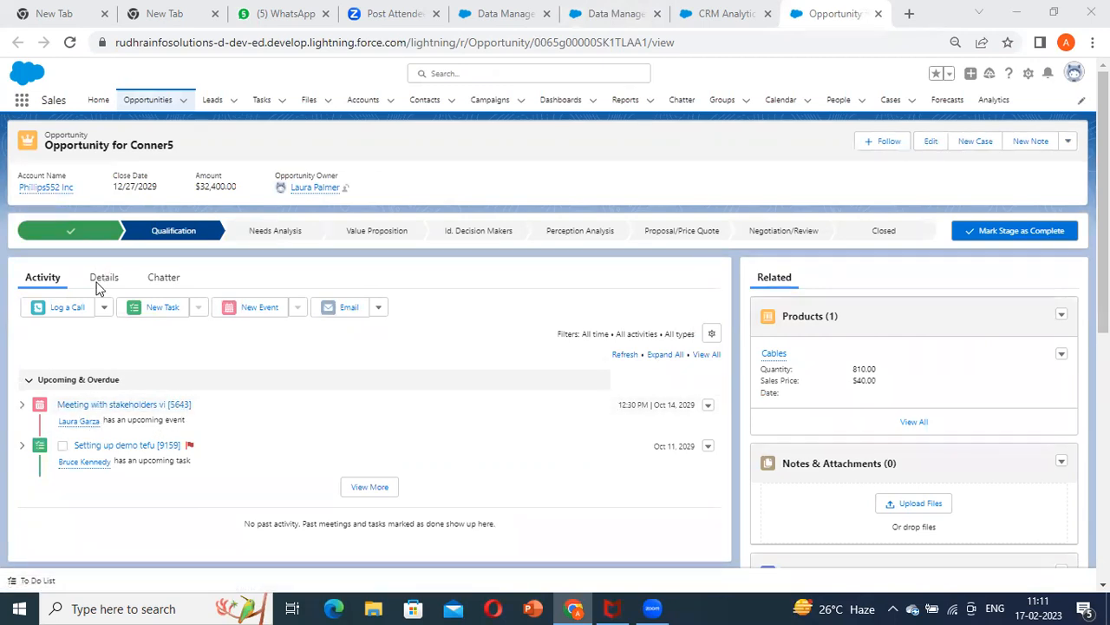
Examine the field details and the activity list of the opened opportunity record
{"action": "left_click", "coordinate": [126, 286]}
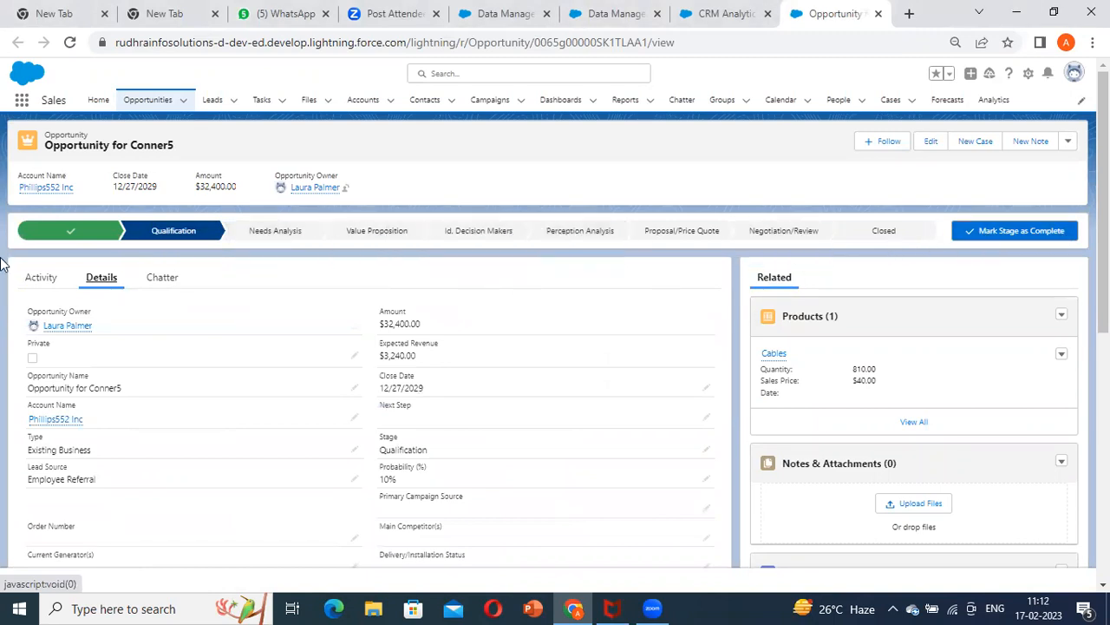
{"action": "scroll", "coordinate": [374, 295], "scroll_direction": "down", "scroll_amount": 3}
{"action": "scroll", "coordinate": [390, 320], "scroll_direction": "up", "scroll_amount": 2}
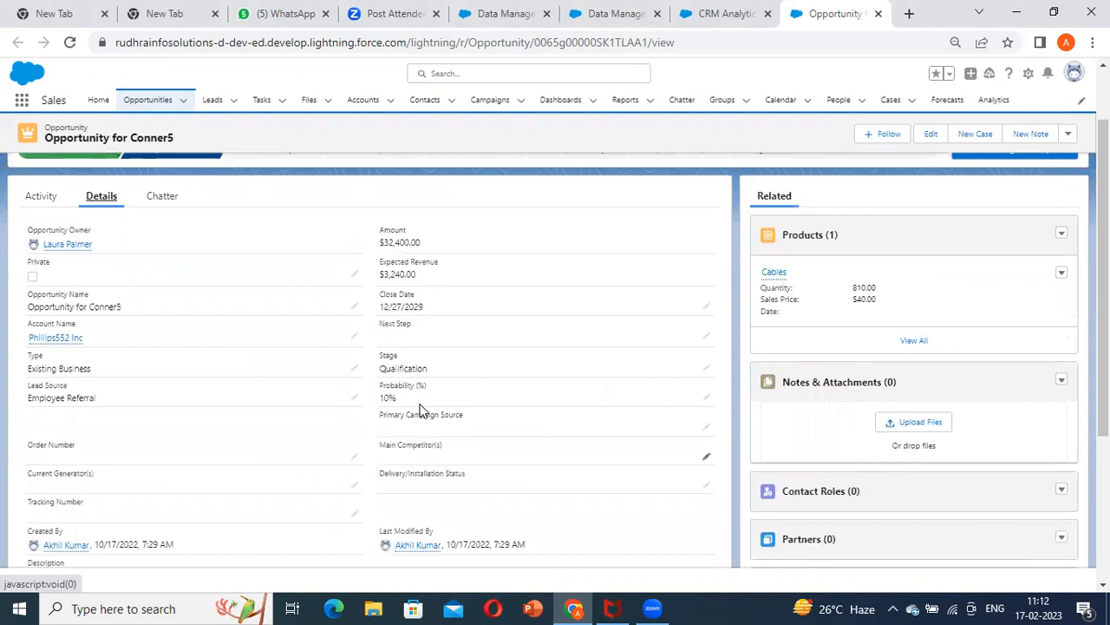
{"action": "scroll", "coordinate": [113, 261], "scroll_direction": "up", "scroll_amount": 3}
{"action": "left_click", "coordinate": [41, 276]}
{"action": "scroll", "coordinate": [338, 325], "scroll_direction": "down", "scroll_amount": 4}
{"action": "scroll", "coordinate": [338, 337], "scroll_direction": "up", "scroll_amount": 4}
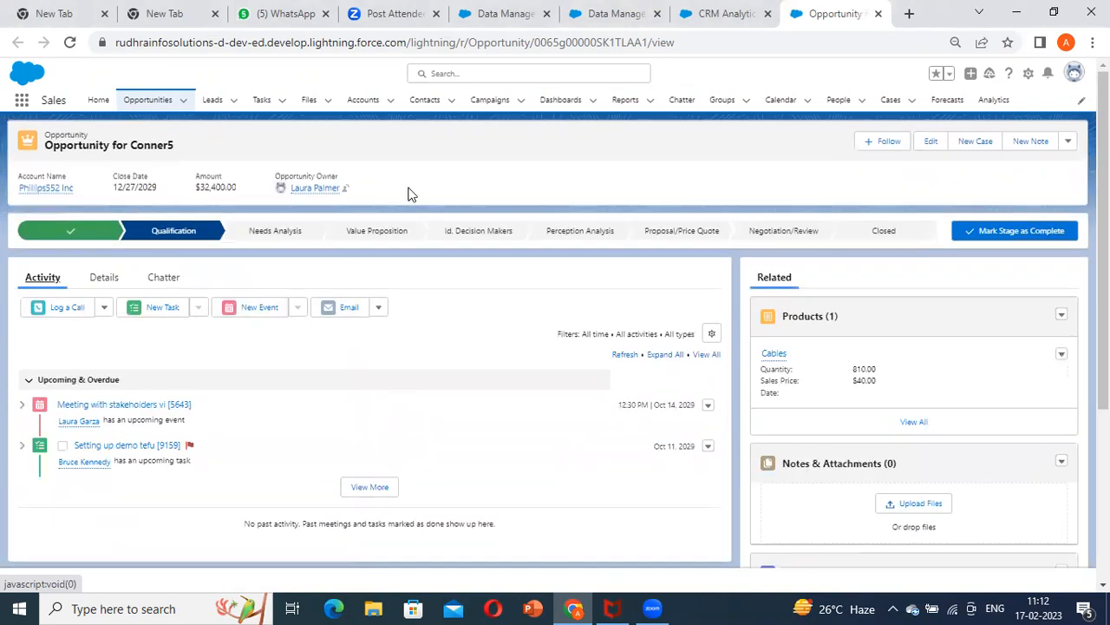
Return to the Sales Dashboard and start a New Task from the first opportunity in the table
{"action": "left_click", "coordinate": [713, 21]}
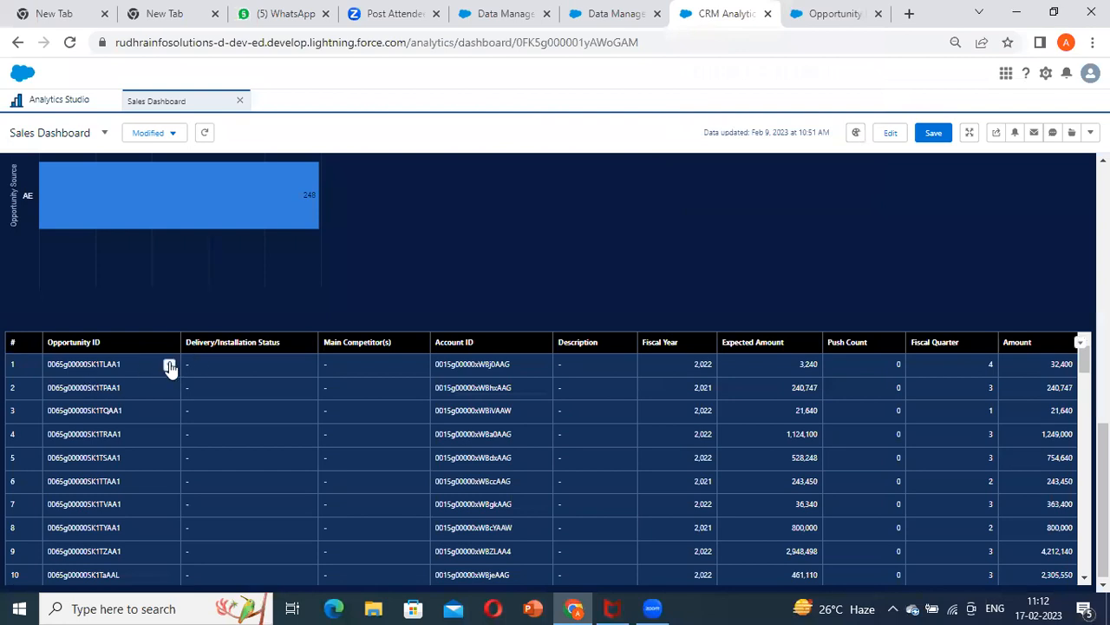
{"action": "left_click", "coordinate": [811, 6]}
{"action": "left_click", "coordinate": [712, 9]}
{"action": "left_click", "coordinate": [170, 364]}
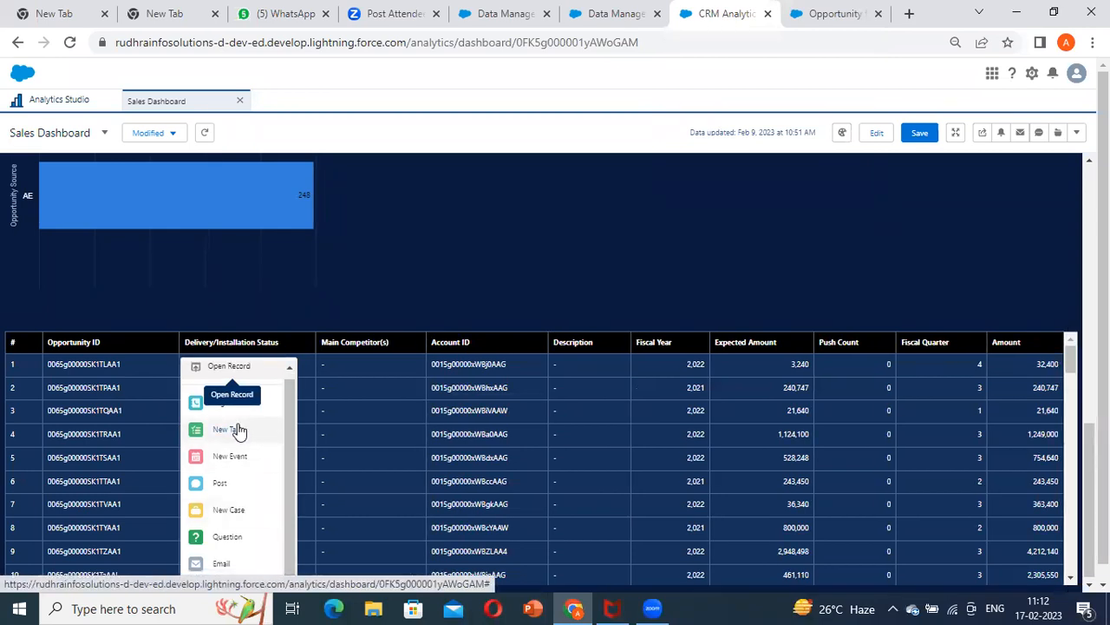
{"action": "left_click", "coordinate": [584, 417]}
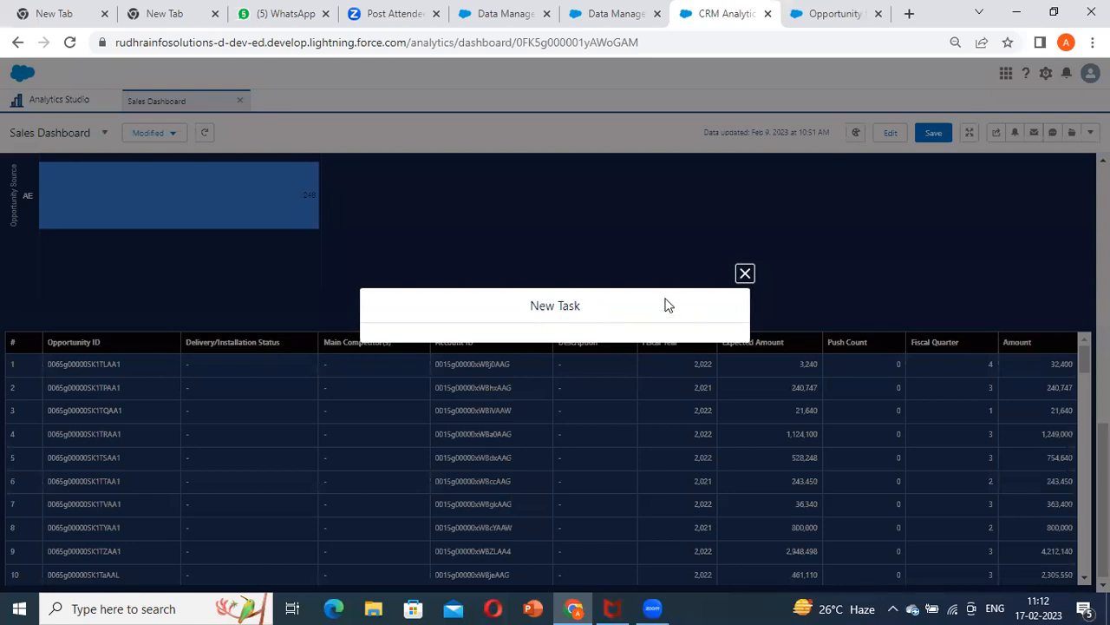
Set the new task's subject to Email and its due date to 2/20/2023
{"action": "left_click", "coordinate": [468, 199]}
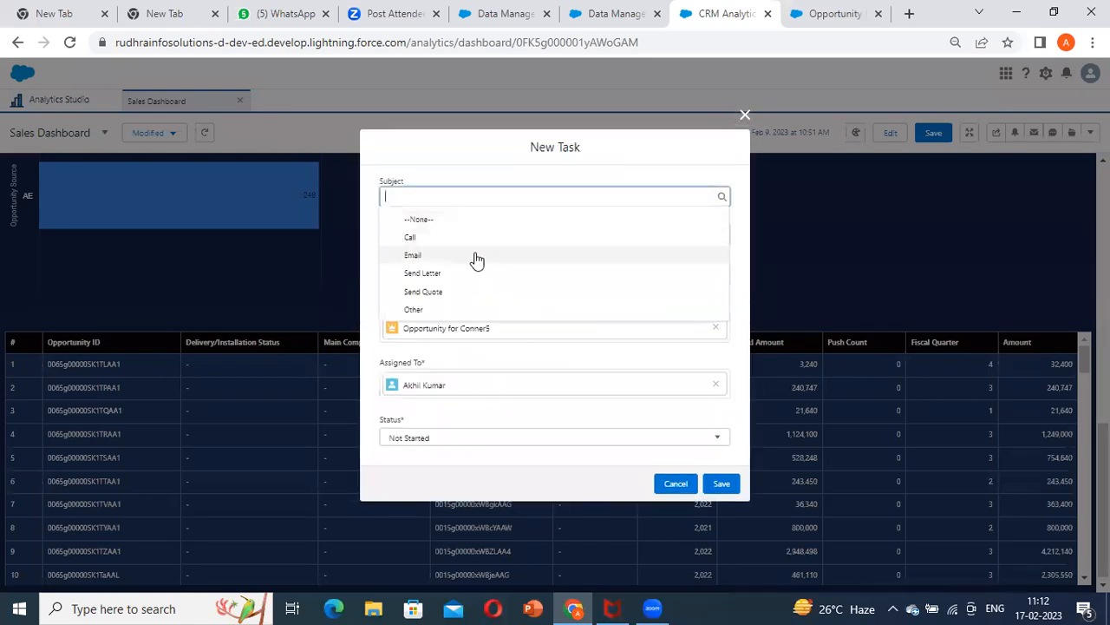
{"action": "left_click", "coordinate": [476, 255]}
{"action": "left_click", "coordinate": [463, 236]}
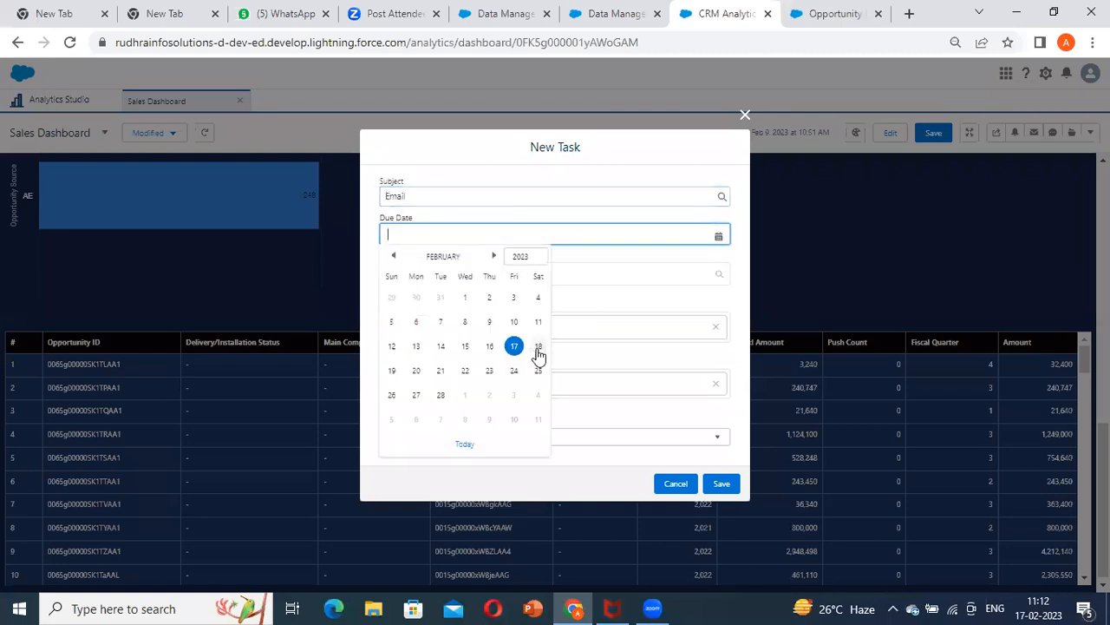
{"action": "left_click", "coordinate": [417, 370]}
{"action": "left_click", "coordinate": [463, 271]}
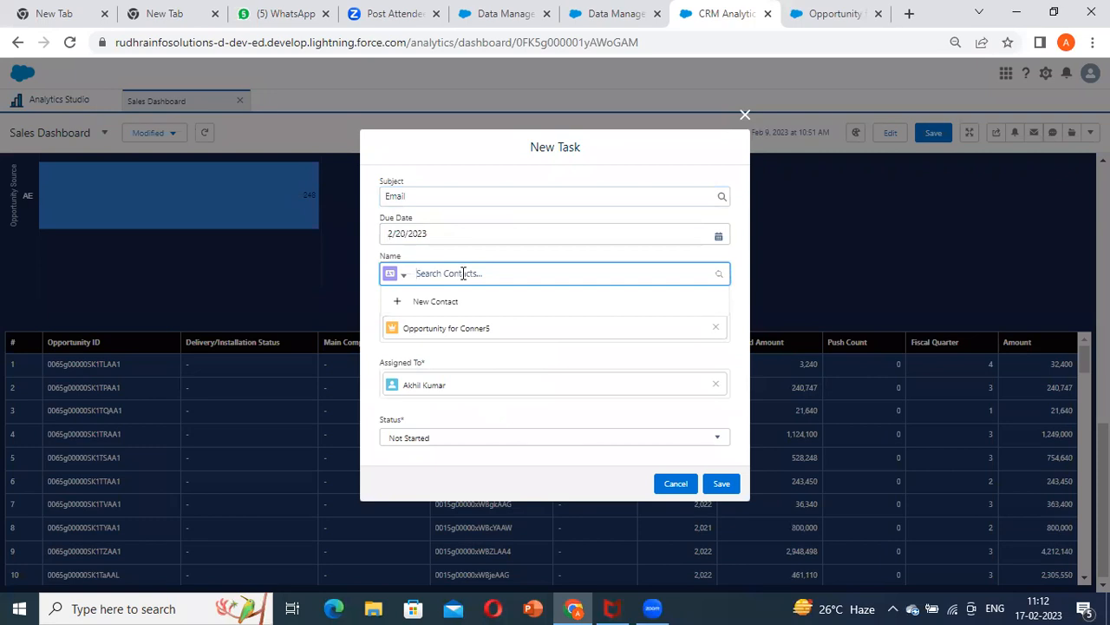
{"action": "type", "text": "anand"}
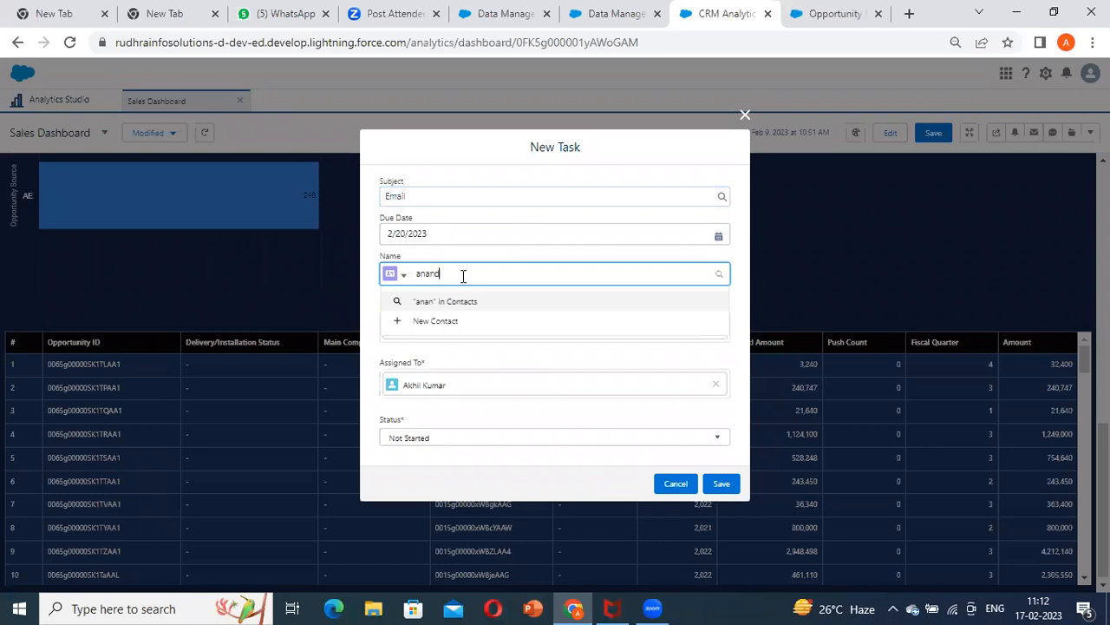
{"action": "key", "text": "BackSpace"}
{"action": "key", "text": "BackSpace"}
{"action": "key", "text": "BackSpace"}
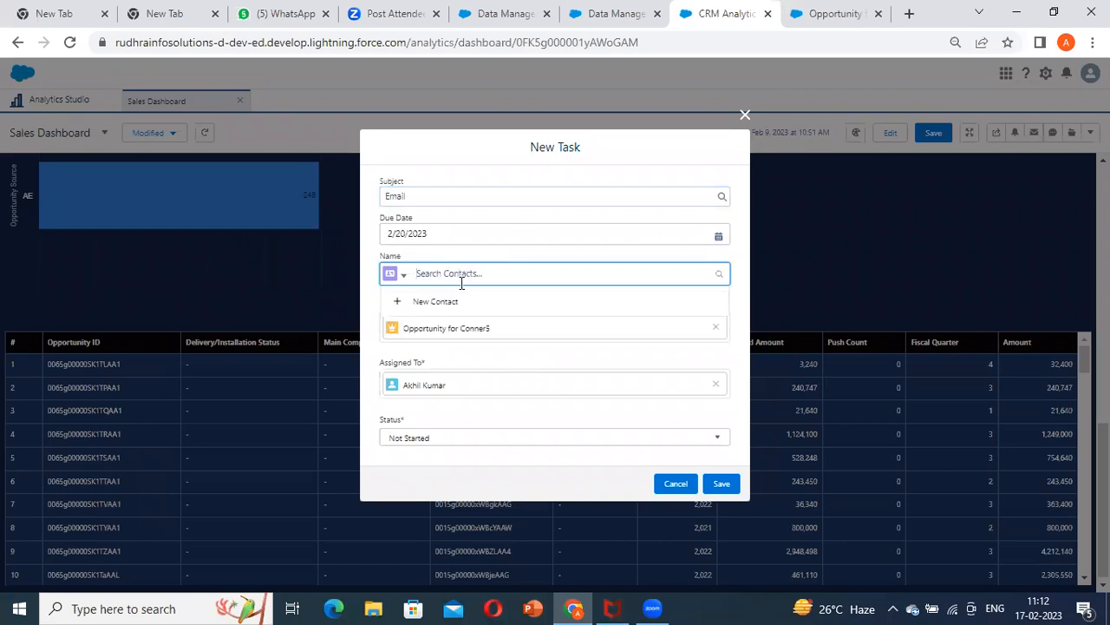
{"action": "left_click", "coordinate": [484, 333]}
{"action": "left_click", "coordinate": [471, 272]}
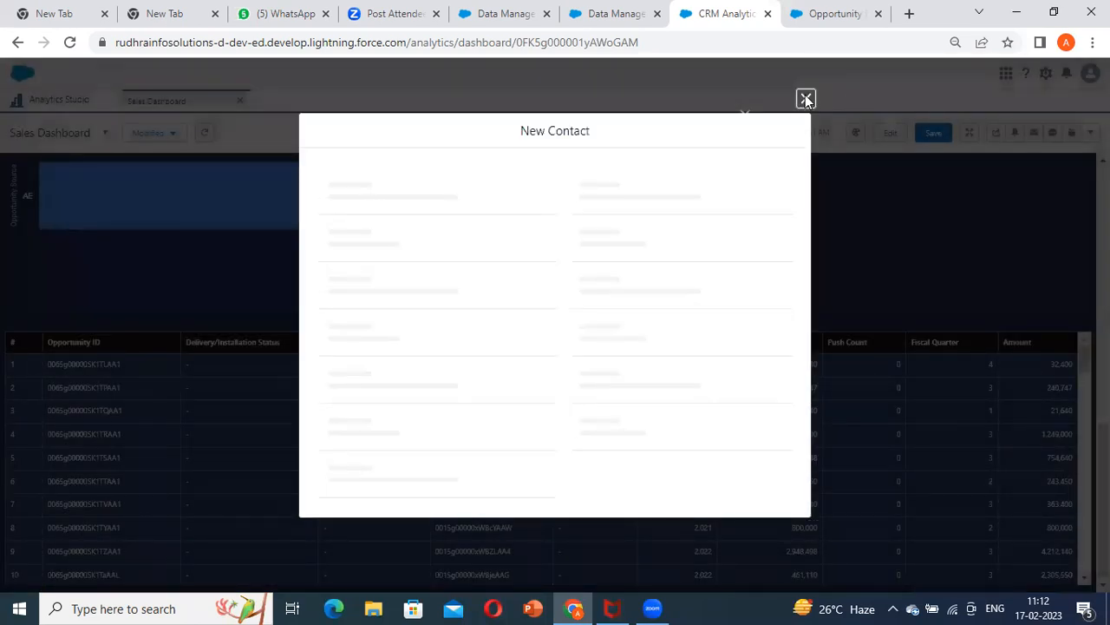
{"action": "left_click", "coordinate": [806, 73]}
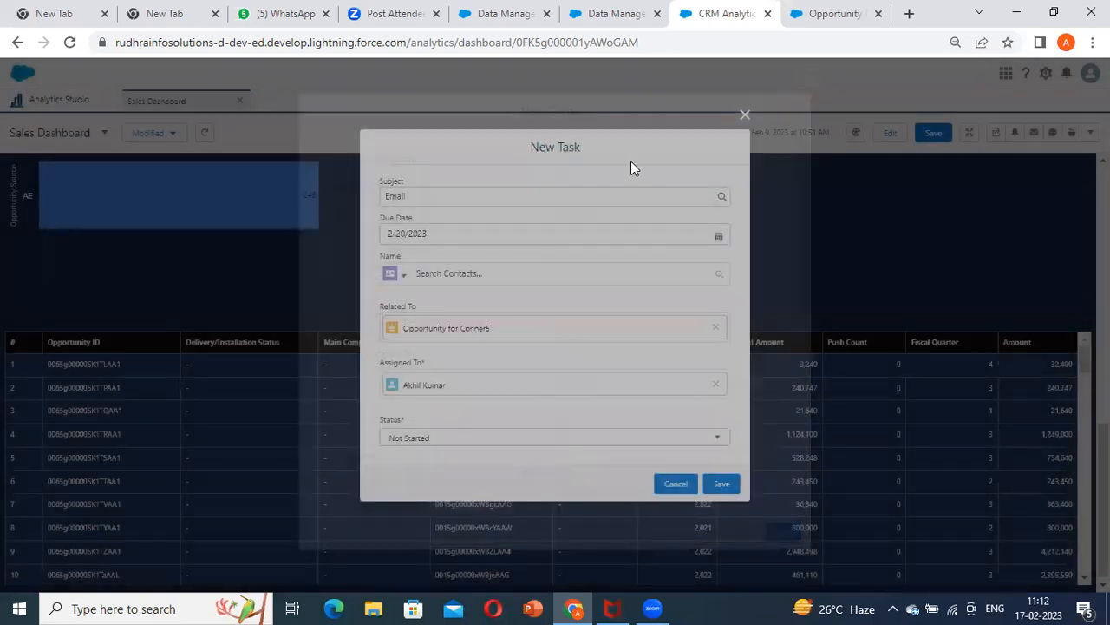
Set the new task's status to In Progress, leaving its contact name empty
{"action": "left_click", "coordinate": [432, 438]}
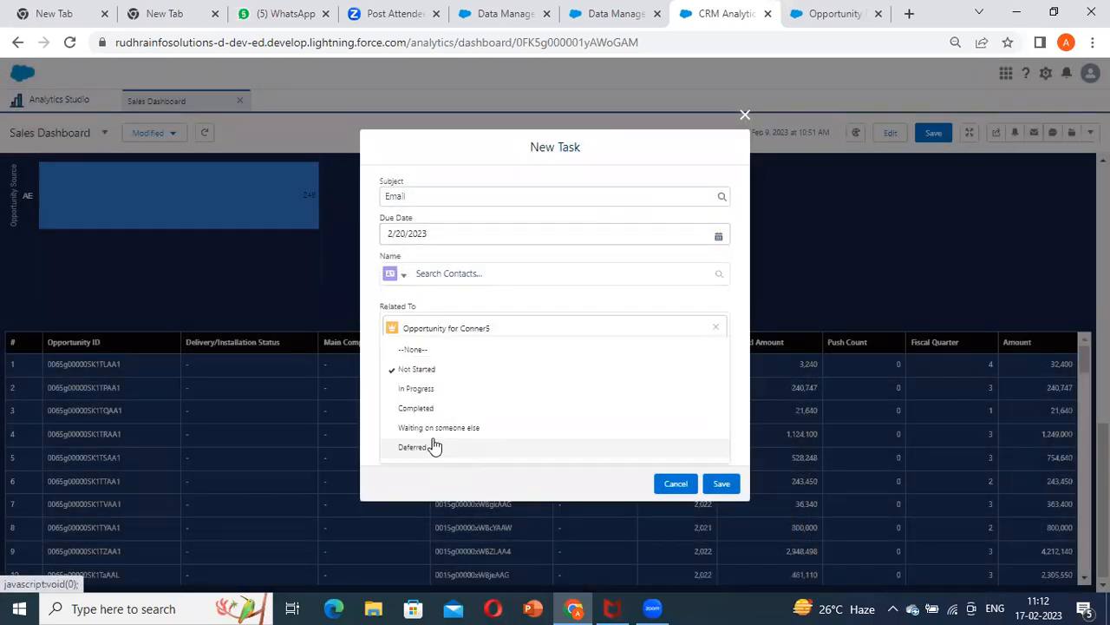
{"action": "left_click", "coordinate": [451, 388]}
{"action": "left_click", "coordinate": [483, 274]}
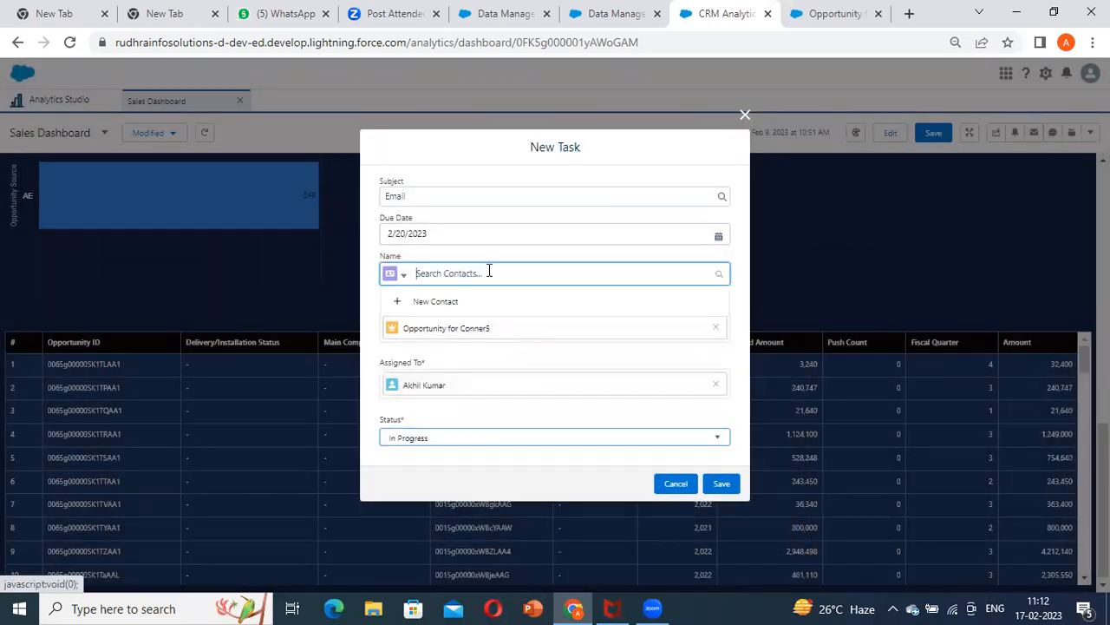
{"action": "left_click", "coordinate": [612, 369]}
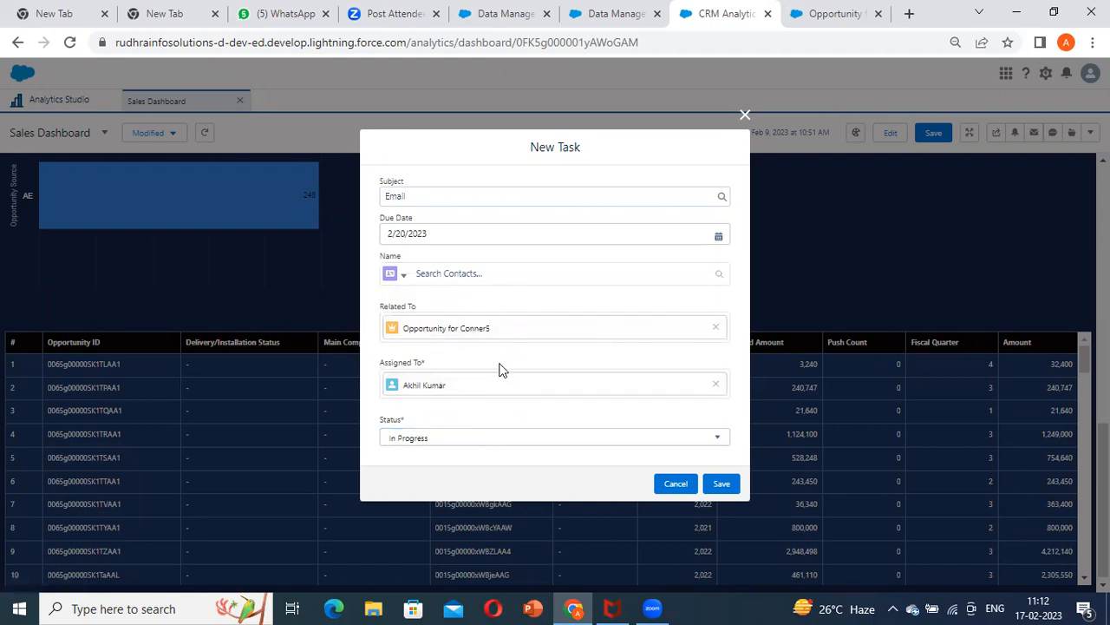
Choose Email again as the task's subject and save the task
{"action": "left_click", "coordinate": [469, 200]}
{"action": "left_click", "coordinate": [478, 239]}
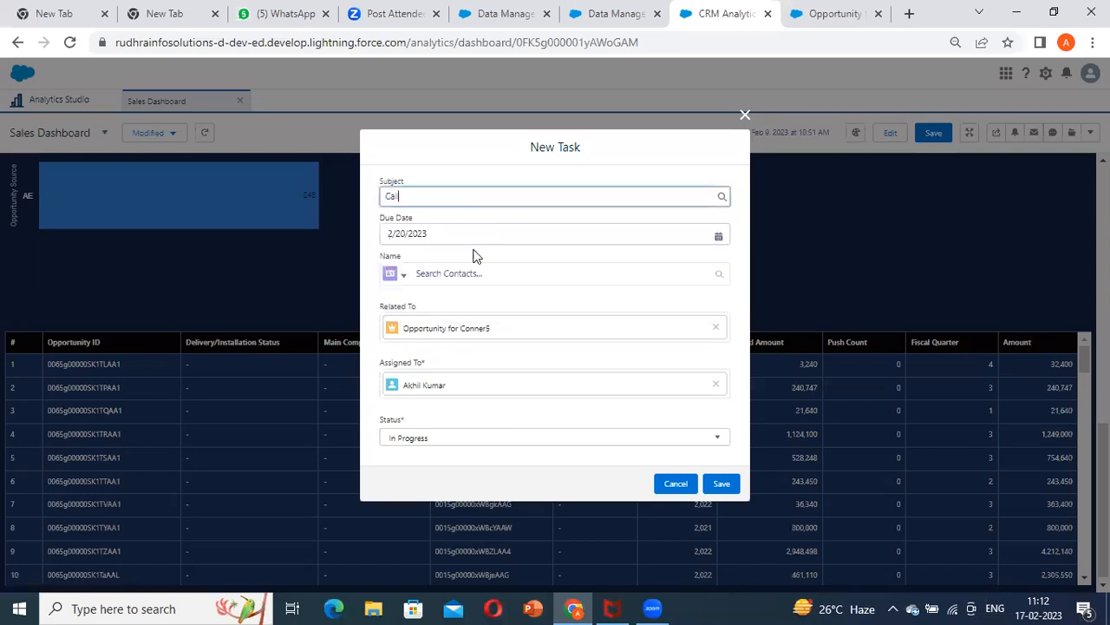
{"action": "left_click", "coordinate": [444, 202]}
{"action": "left_click", "coordinate": [425, 255]}
{"action": "double_click", "coordinate": [446, 377]}
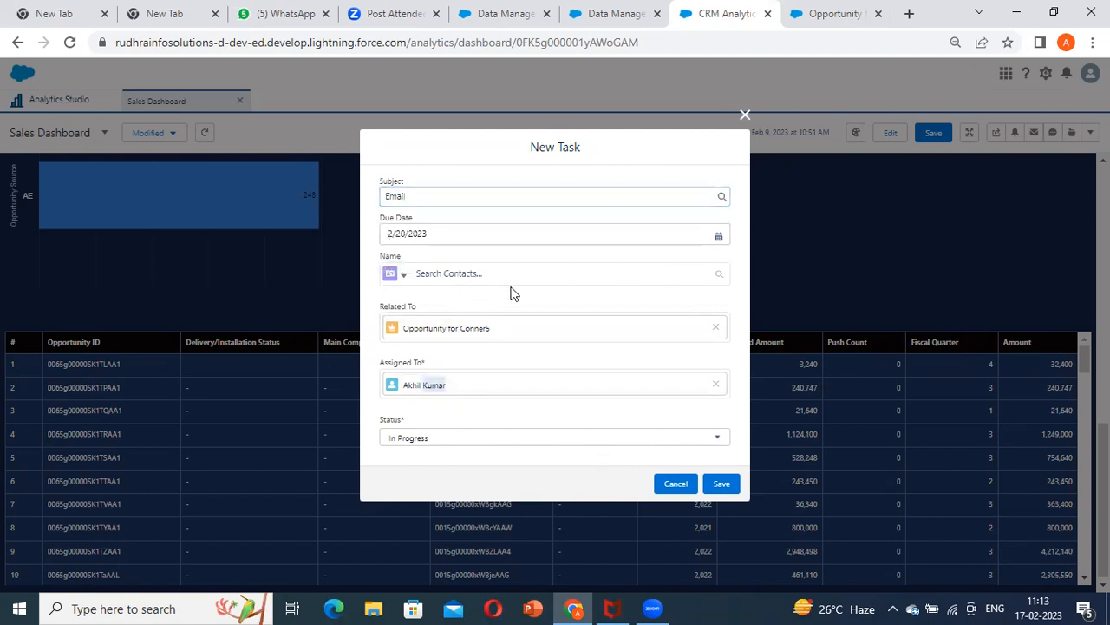
{"action": "left_click", "coordinate": [722, 487]}
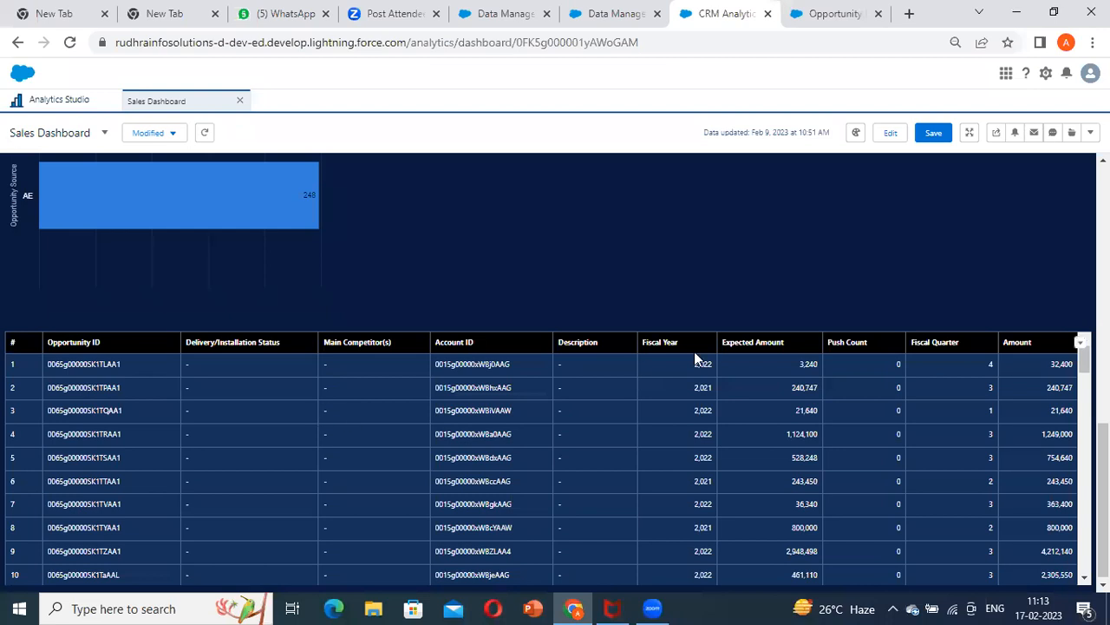
Examine the list of Salesforce actions offered for the first opportunity in the table
{"action": "left_click", "coordinate": [169, 365]}
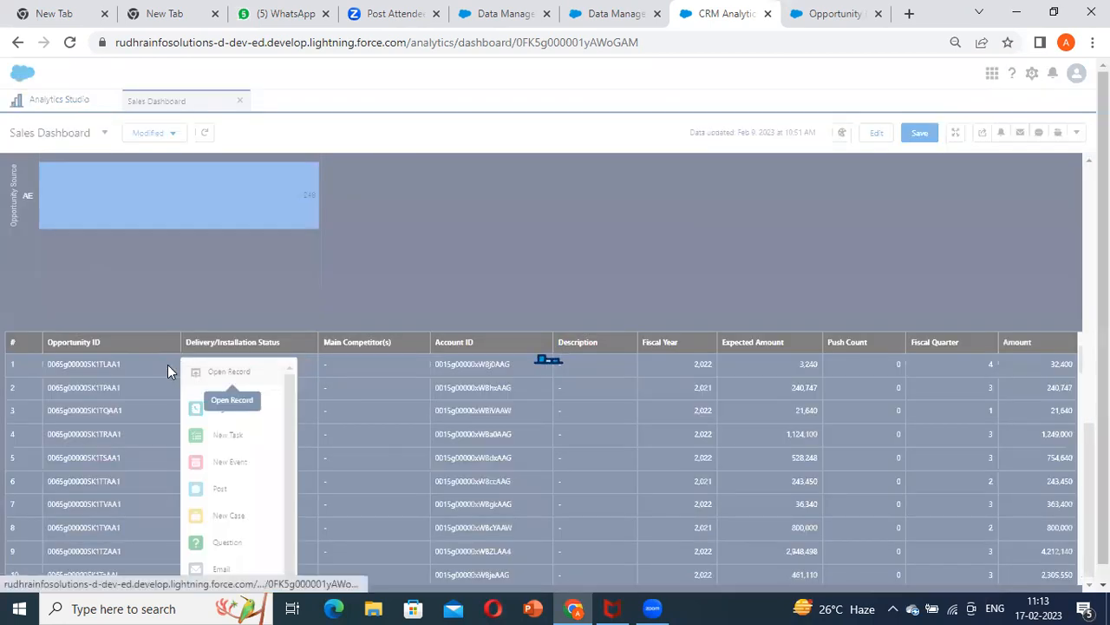
{"action": "left_click_drag", "start_coordinate": [293, 409], "coordinate": [289, 503]}
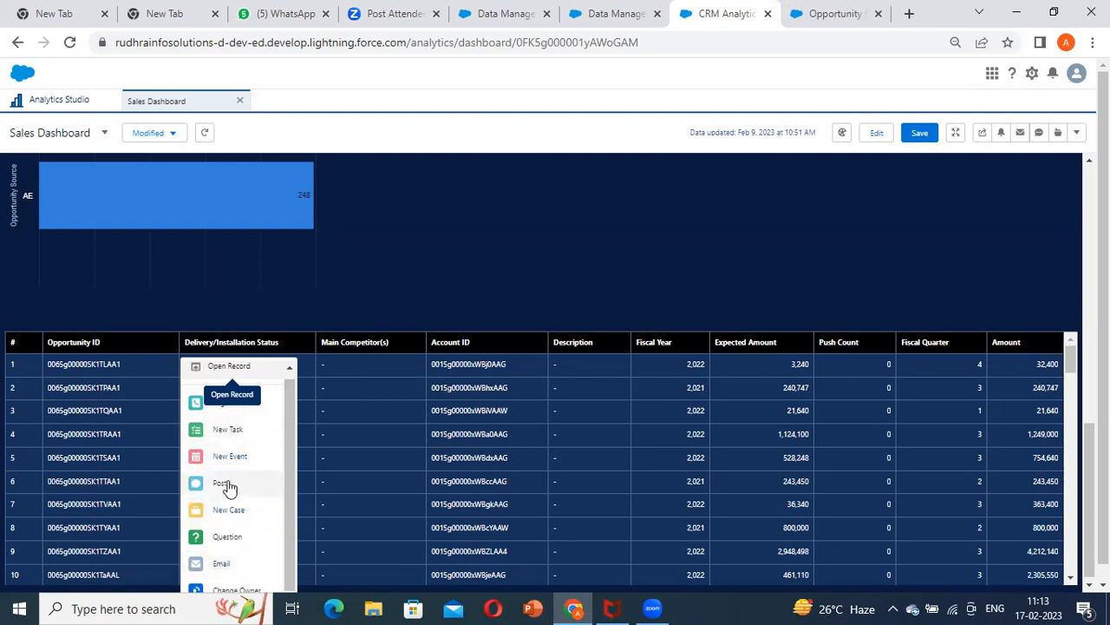
{"action": "left_click", "coordinate": [101, 409]}
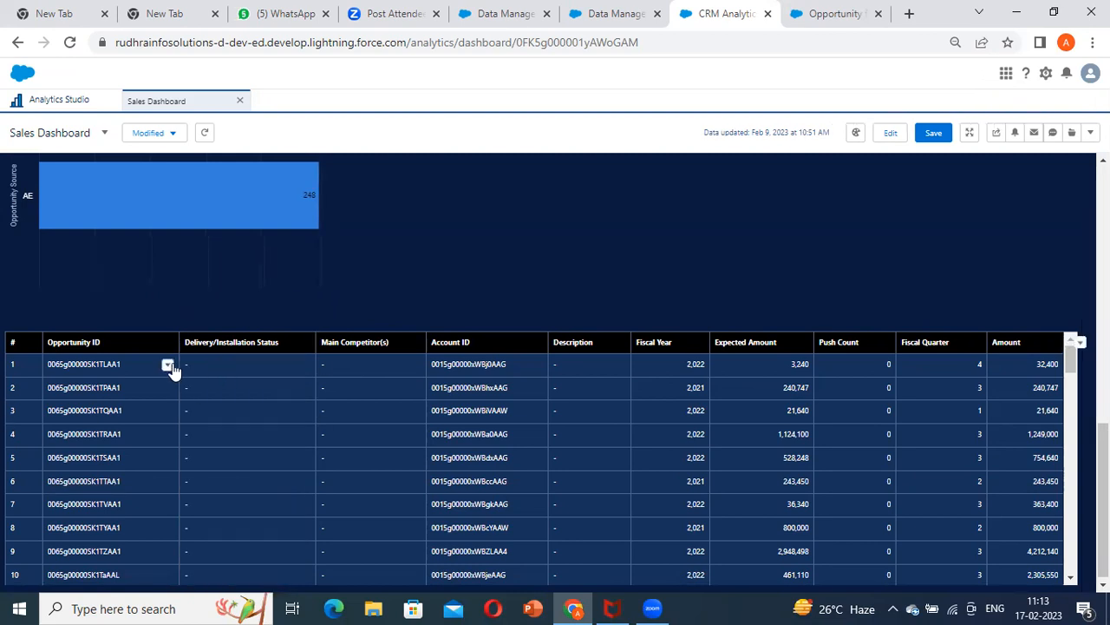
{"action": "left_click", "coordinate": [168, 365]}
{"action": "left_click", "coordinate": [292, 471]}
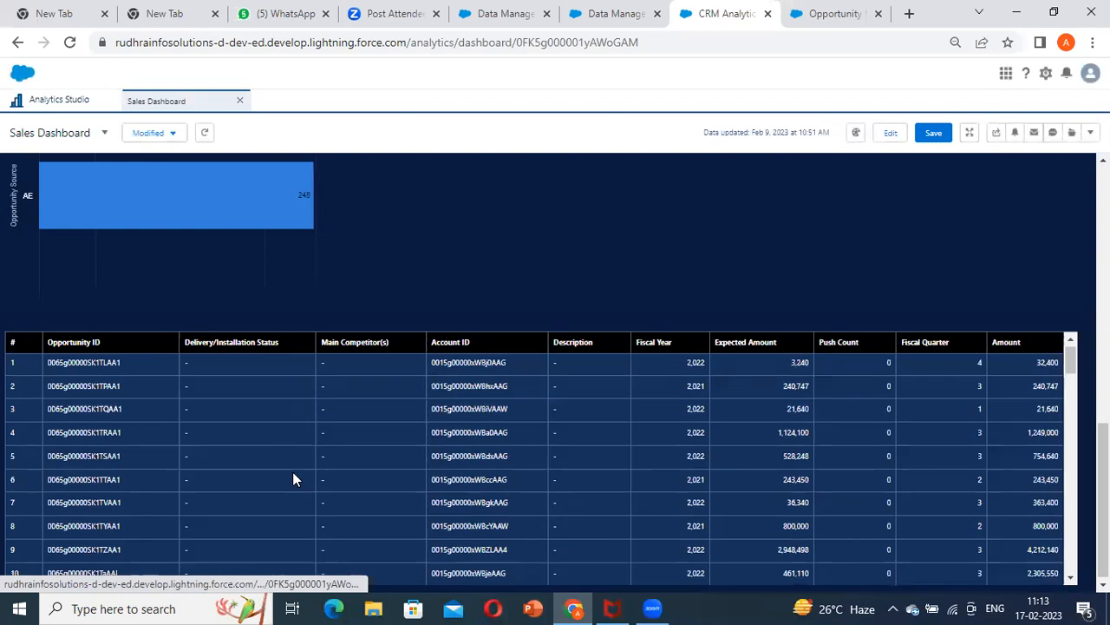
{"action": "scroll", "coordinate": [172, 375], "scroll_direction": "down", "scroll_amount": 3}
{"action": "scroll", "coordinate": [134, 433], "scroll_direction": "up", "scroll_amount": 6}
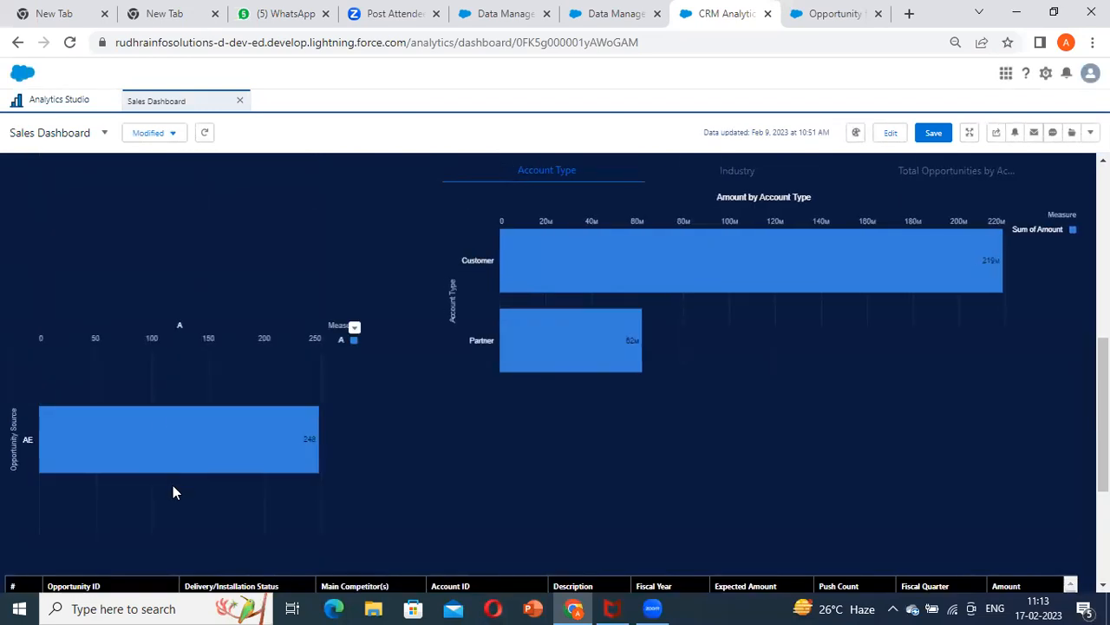
{"action": "scroll", "coordinate": [173, 485], "scroll_direction": "down", "scroll_amount": 3}
View the New Case and Email forms of the first opportunity and close each one without saving
{"action": "left_click", "coordinate": [170, 364]}
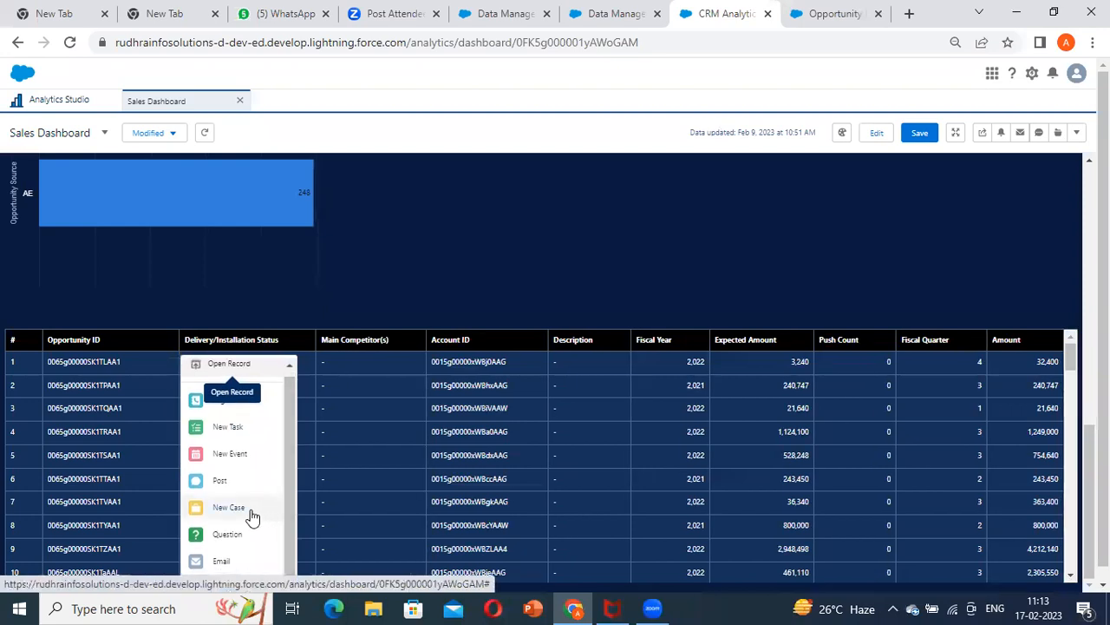
{"action": "left_click", "coordinate": [251, 513]}
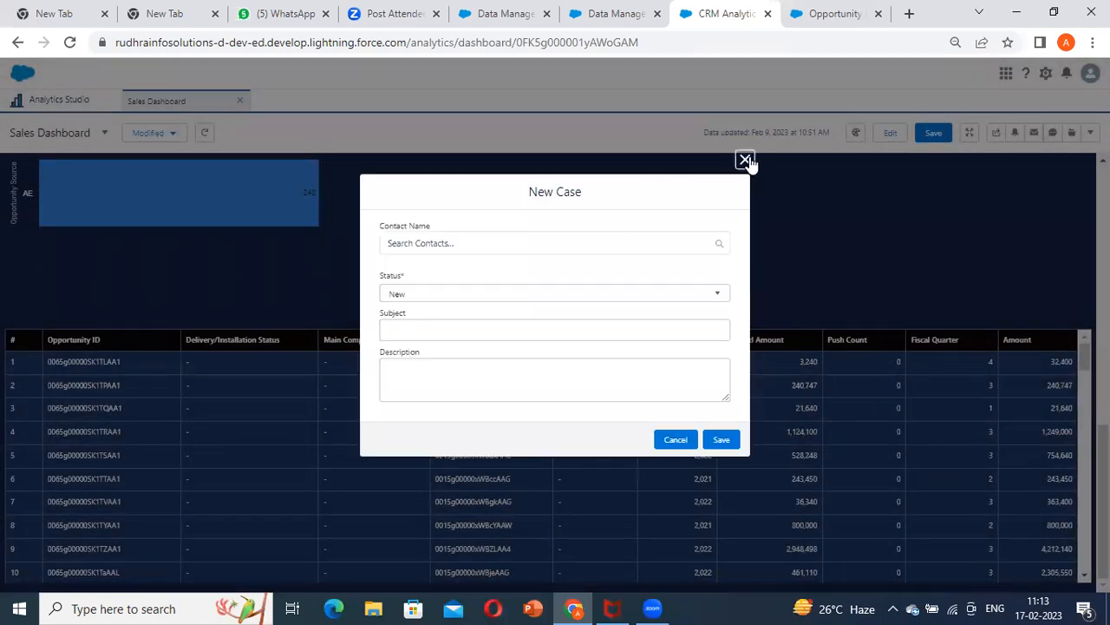
{"action": "left_click", "coordinate": [745, 160]}
{"action": "left_click", "coordinate": [166, 361]}
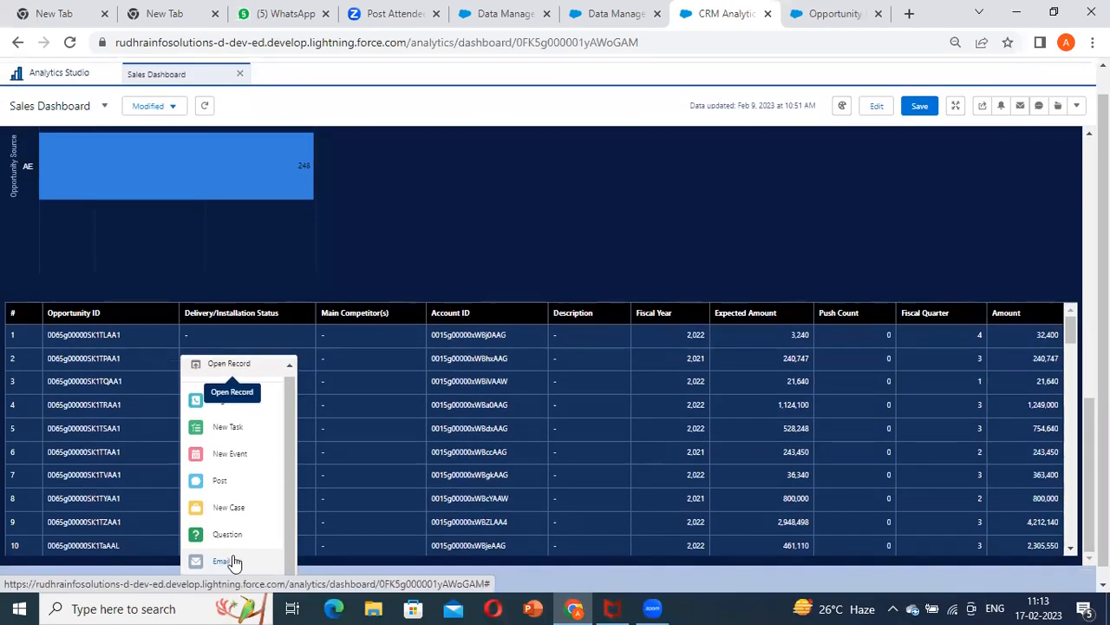
{"action": "left_click", "coordinate": [414, 525]}
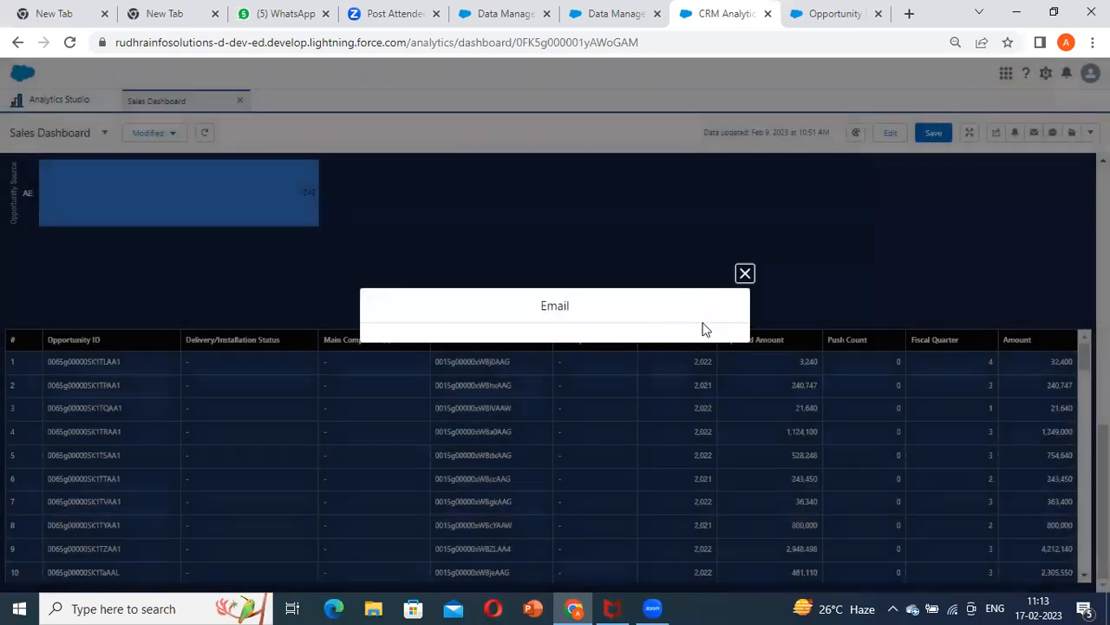
{"action": "left_click", "coordinate": [747, 166]}
Open the Sales Dashboard for editing and select the Sales Amount by Industry bar chart
{"action": "scroll", "coordinate": [917, 373], "scroll_direction": "up", "scroll_amount": 10}
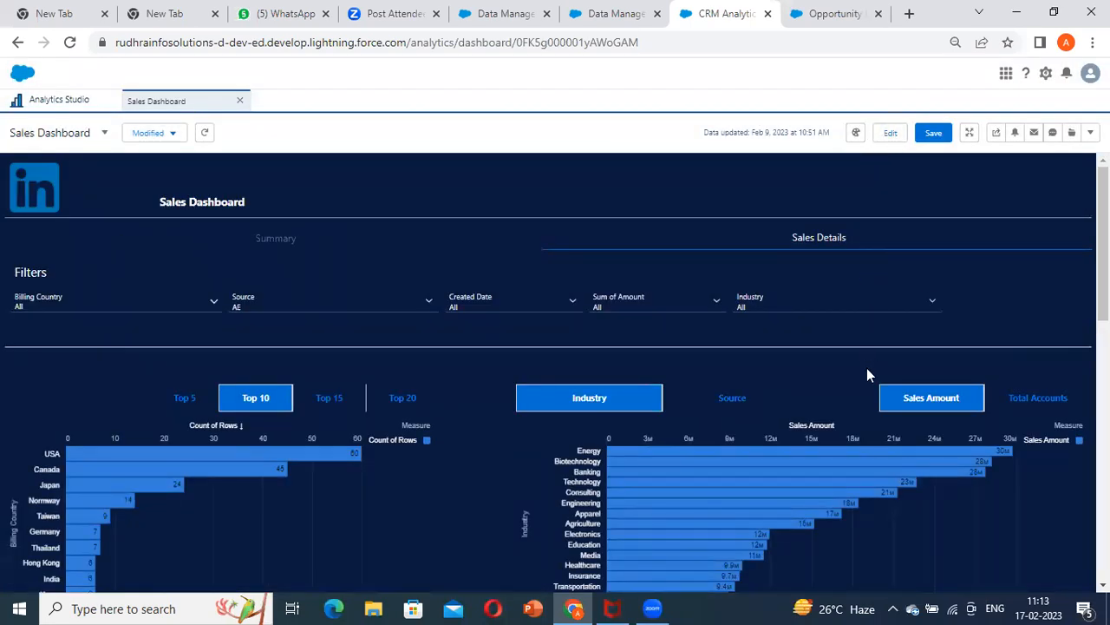
{"action": "left_click", "coordinate": [889, 141]}
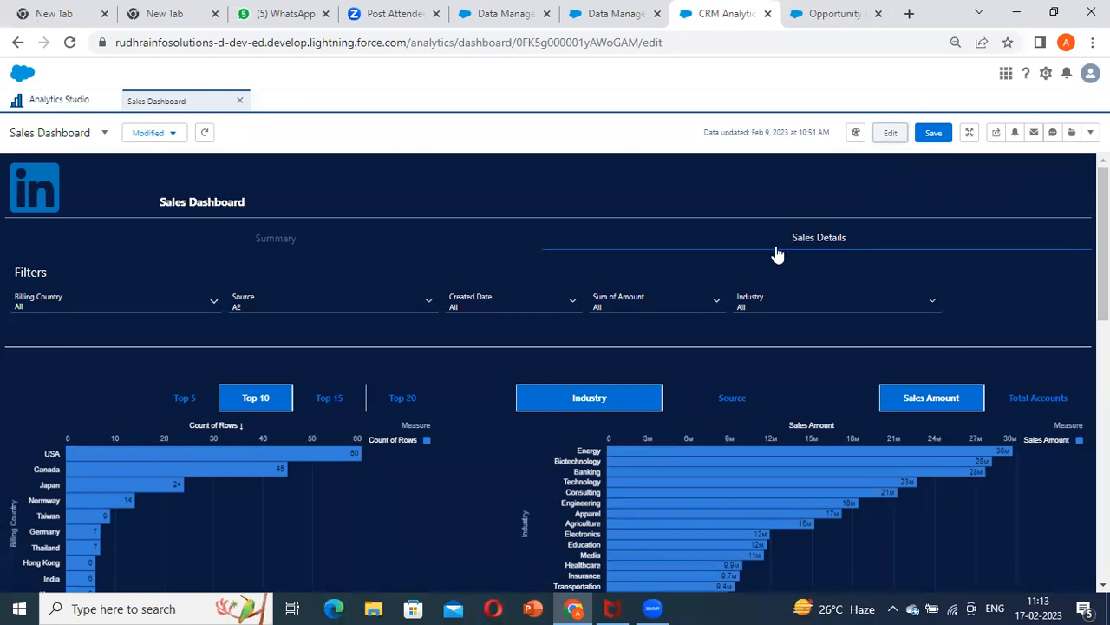
{"action": "scroll", "coordinate": [757, 290], "scroll_direction": "down", "scroll_amount": 3}
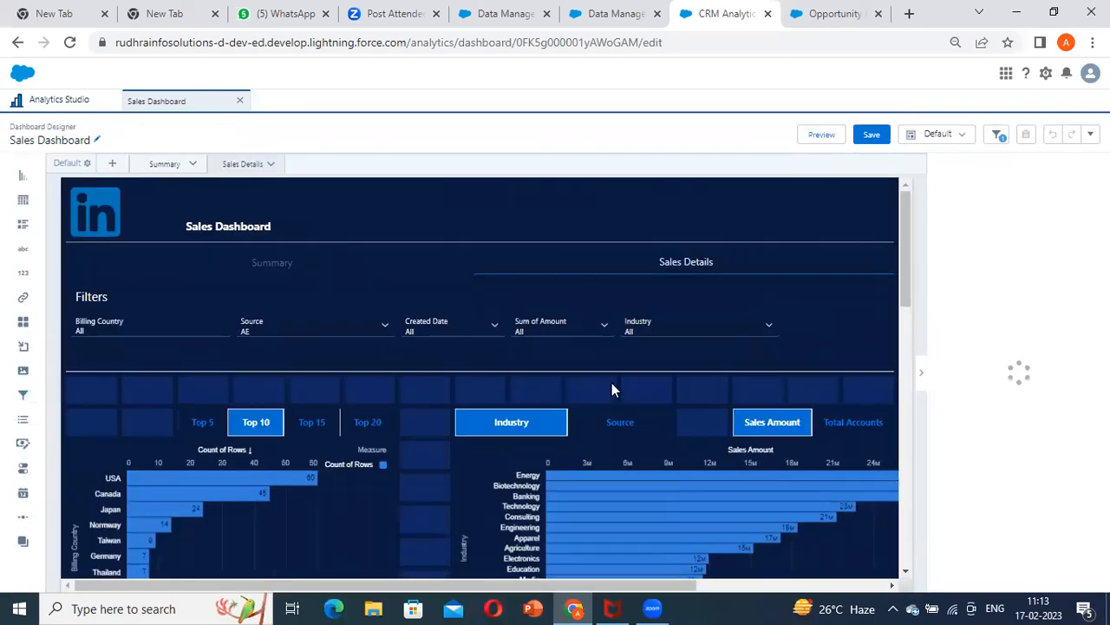
{"action": "scroll", "coordinate": [691, 338], "scroll_direction": "down", "scroll_amount": 3}
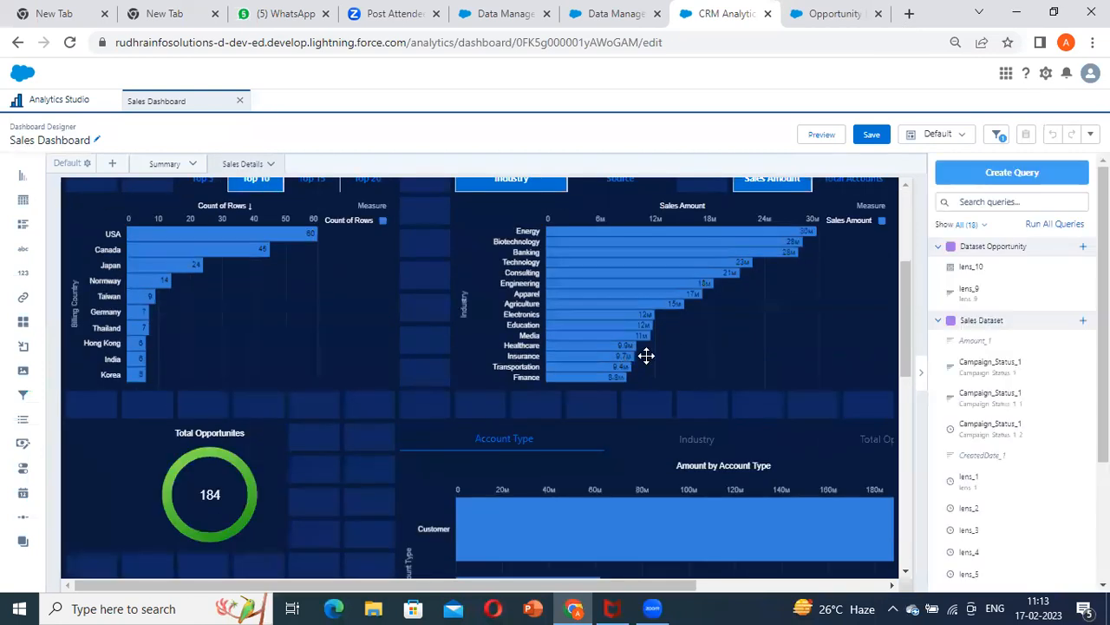
{"action": "scroll", "coordinate": [670, 334], "scroll_direction": "up", "scroll_amount": 1}
{"action": "left_click", "coordinate": [673, 363]}
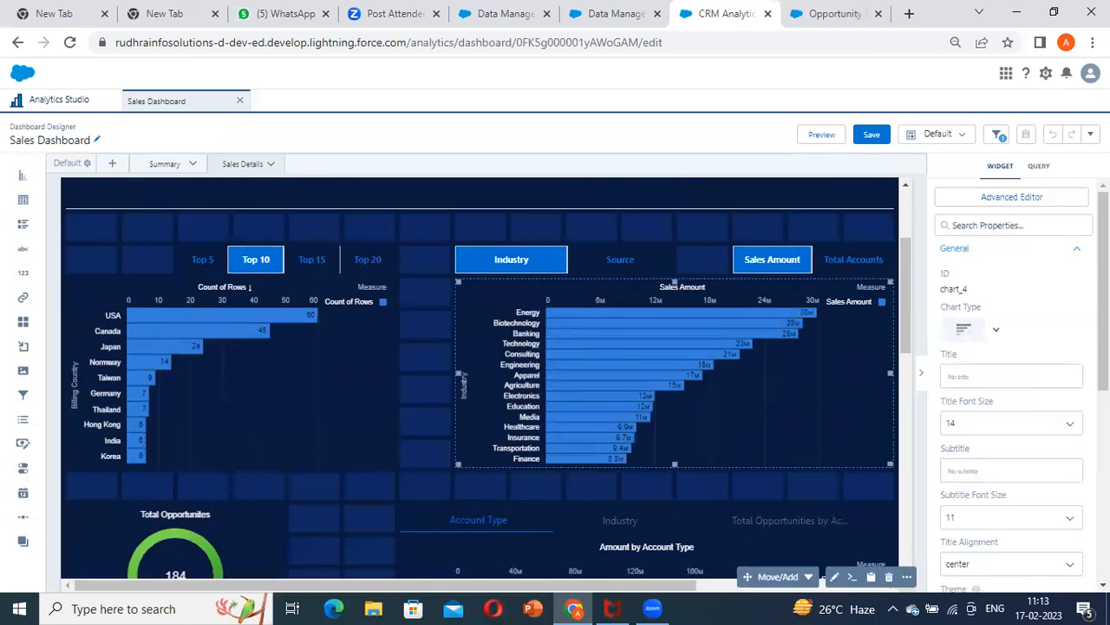
Title the onboarding resource of the Sales Amount by Industry chart "Einstein Traning"
{"action": "scroll", "coordinate": [1011, 382], "scroll_direction": "down", "scroll_amount": 5}
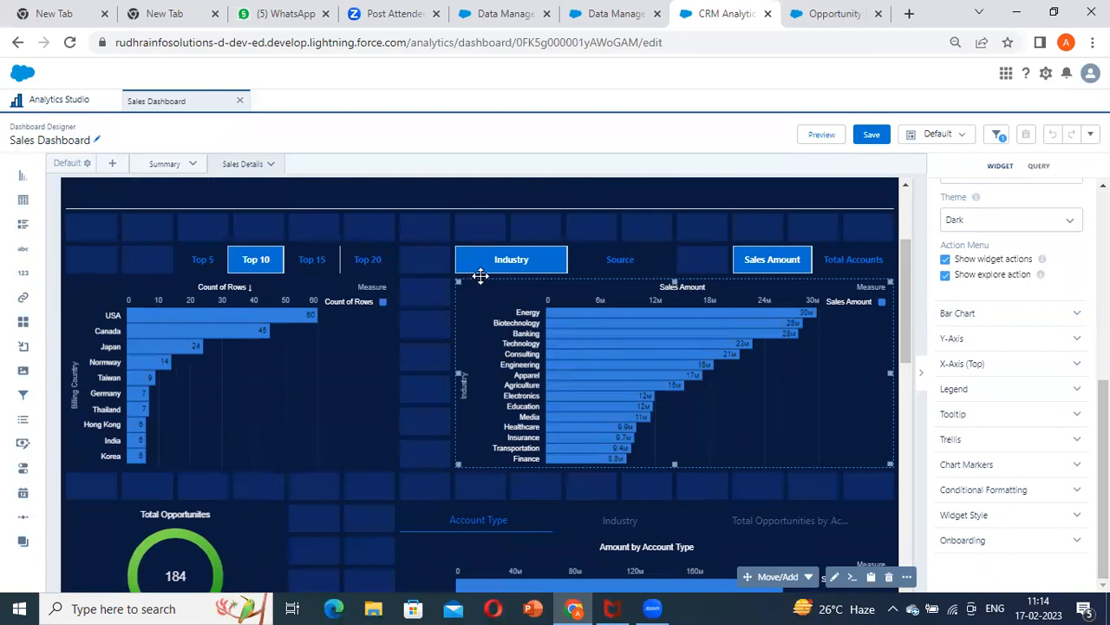
{"action": "scroll", "coordinate": [605, 359], "scroll_direction": "up", "scroll_amount": 2}
{"action": "scroll", "coordinate": [581, 194], "scroll_direction": "down", "scroll_amount": 3}
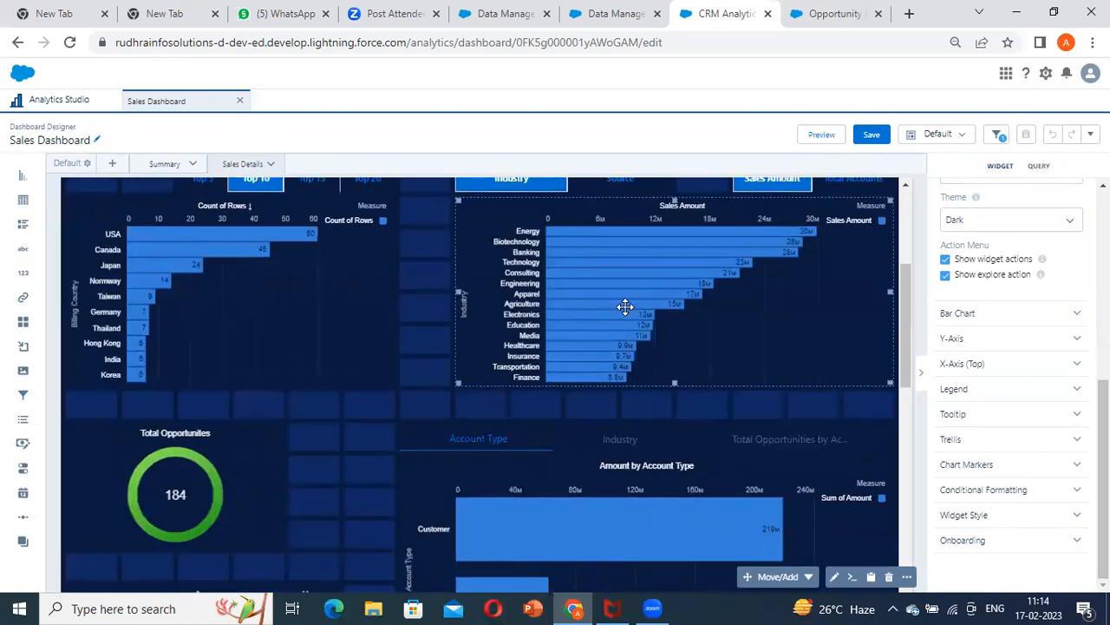
{"action": "left_click", "coordinate": [612, 182]}
{"action": "scroll", "coordinate": [664, 339], "scroll_direction": "down", "scroll_amount": 1}
{"action": "scroll", "coordinate": [654, 304], "scroll_direction": "up", "scroll_amount": 2}
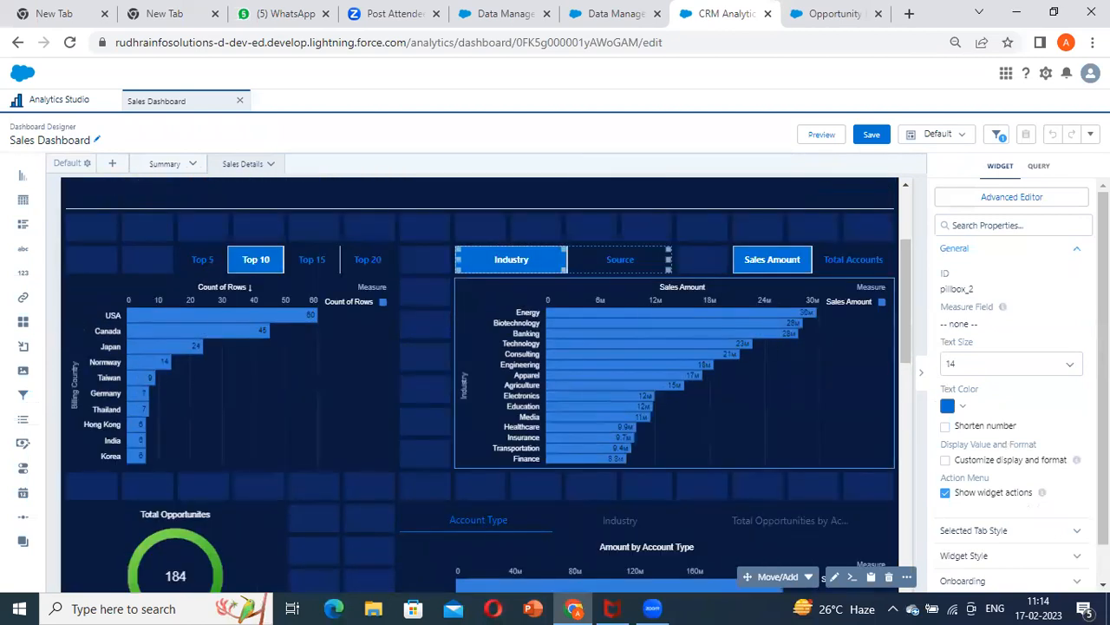
{"action": "left_click", "coordinate": [681, 351]}
{"action": "scroll", "coordinate": [985, 512], "scroll_direction": "down", "scroll_amount": 5}
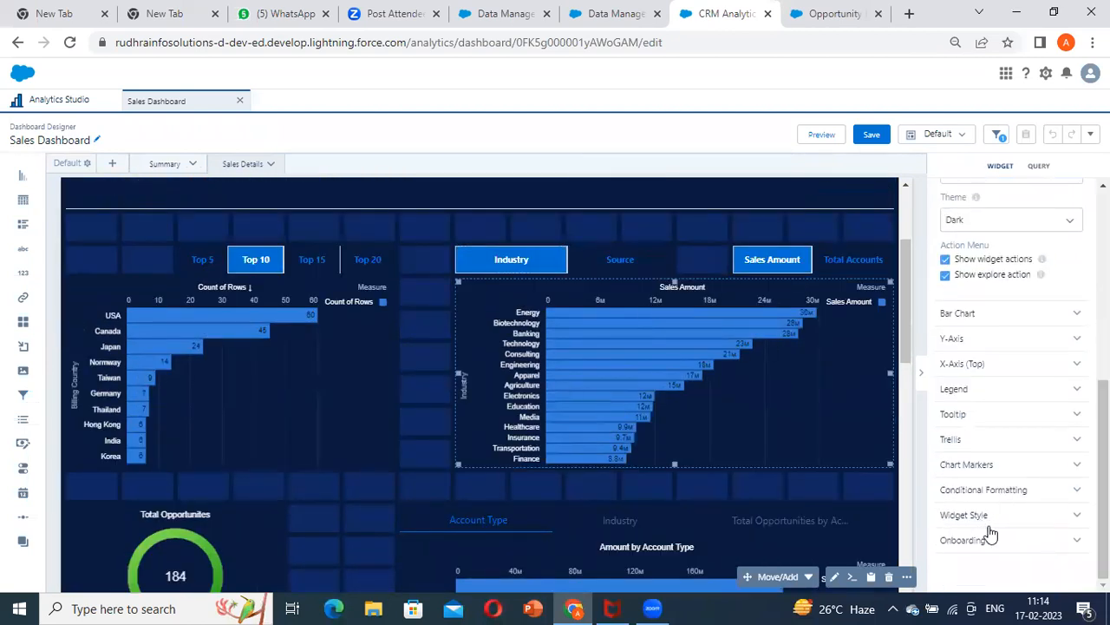
{"action": "left_click", "coordinate": [989, 536]}
{"action": "scroll", "coordinate": [1012, 478], "scroll_direction": "down", "scroll_amount": 3}
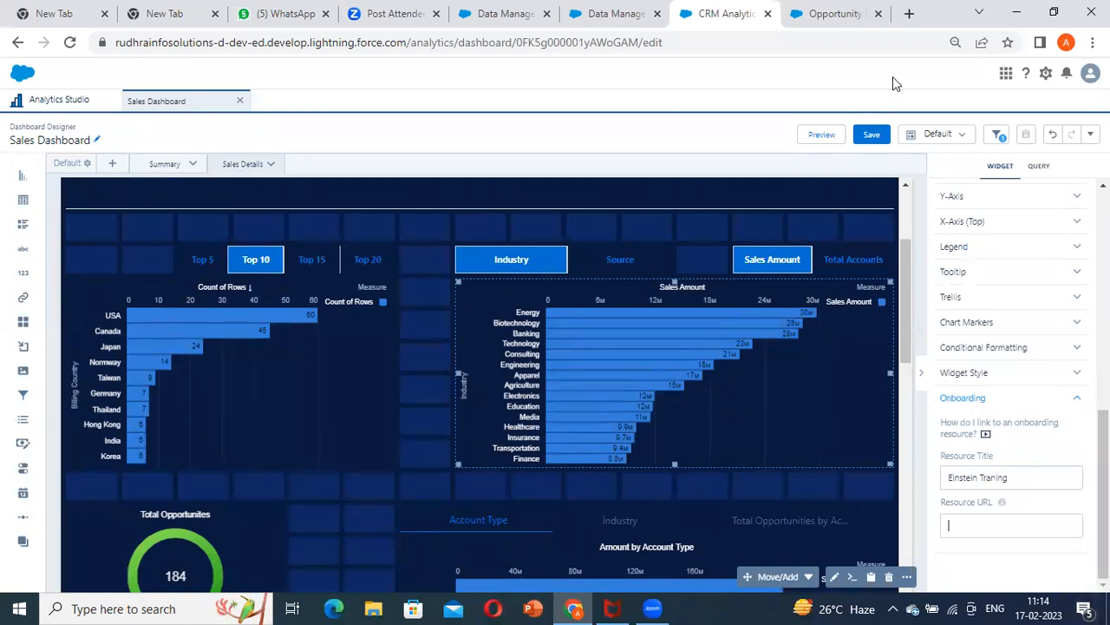
Search the web for "training for einstein anlaytics" in a new browser tab
{"action": "left_click", "coordinate": [908, 16]}
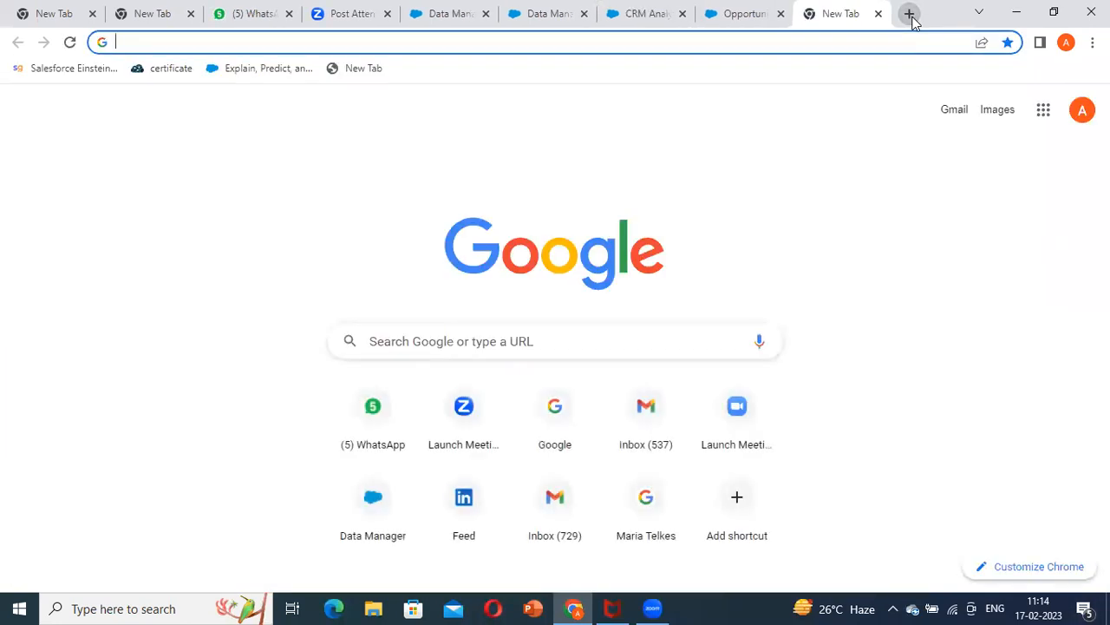
{"action": "type", "text": "trai"}
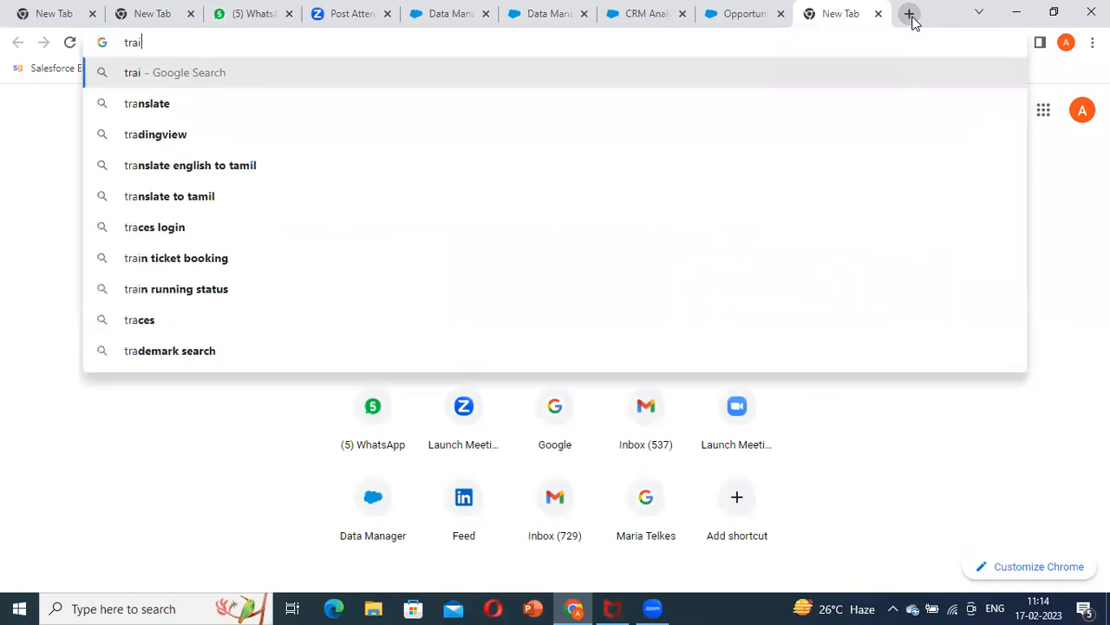
{"action": "type", "text": "ning for einstein anlaytics"}
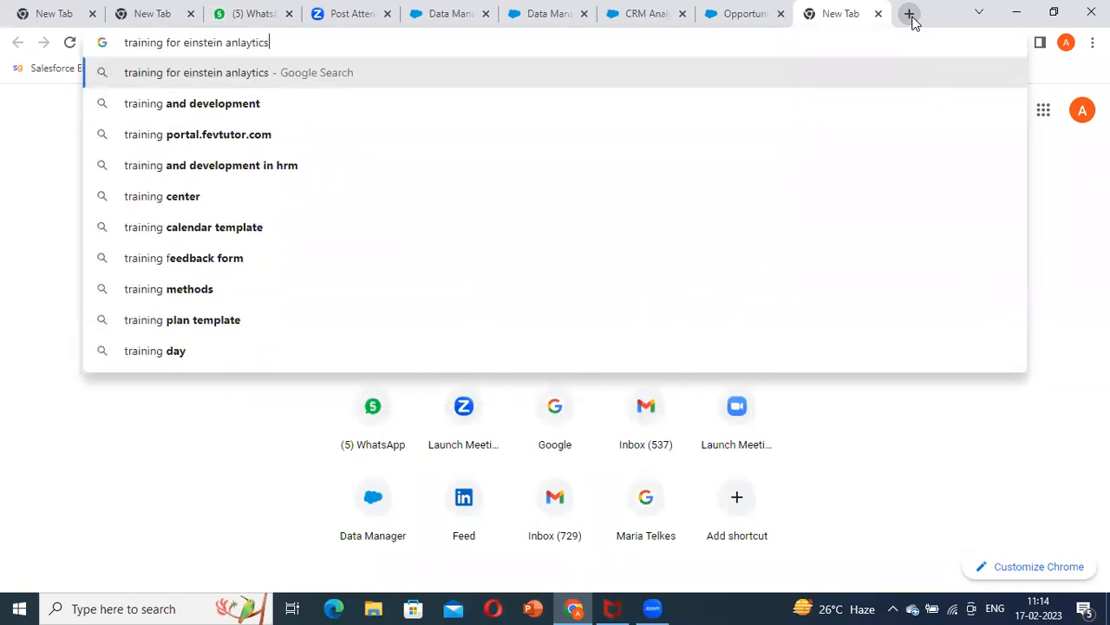
{"action": "key", "text": "Return"}
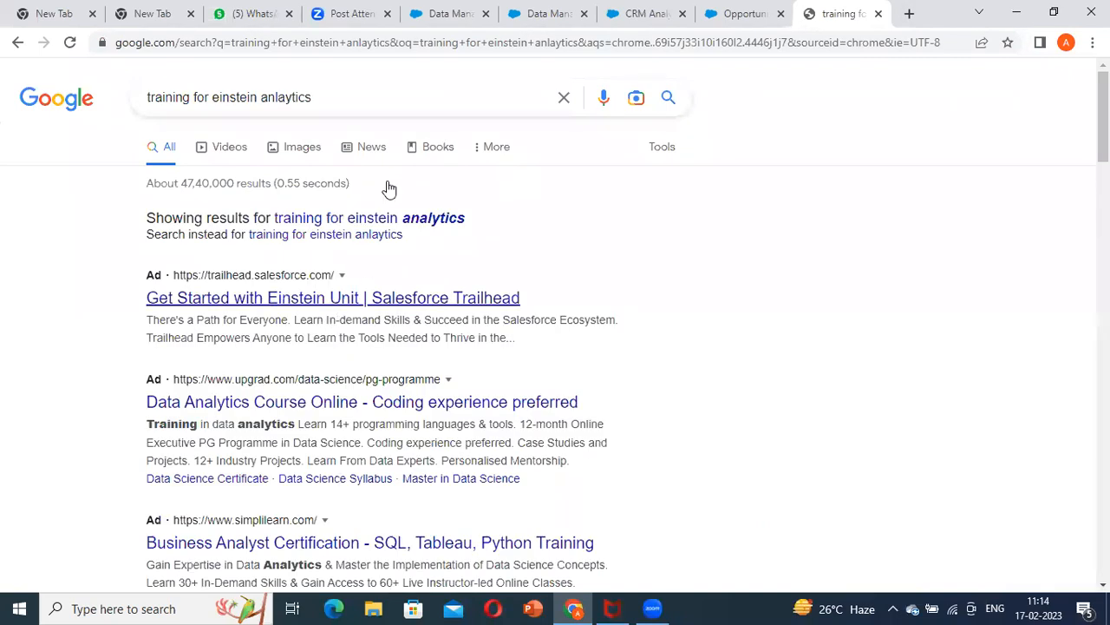
Refine the search to "training for einstein analytics youtube" and open the Basics of Einstein Analytics video
{"action": "left_click", "coordinate": [379, 100]}
{"action": "type", "text": "yout"}
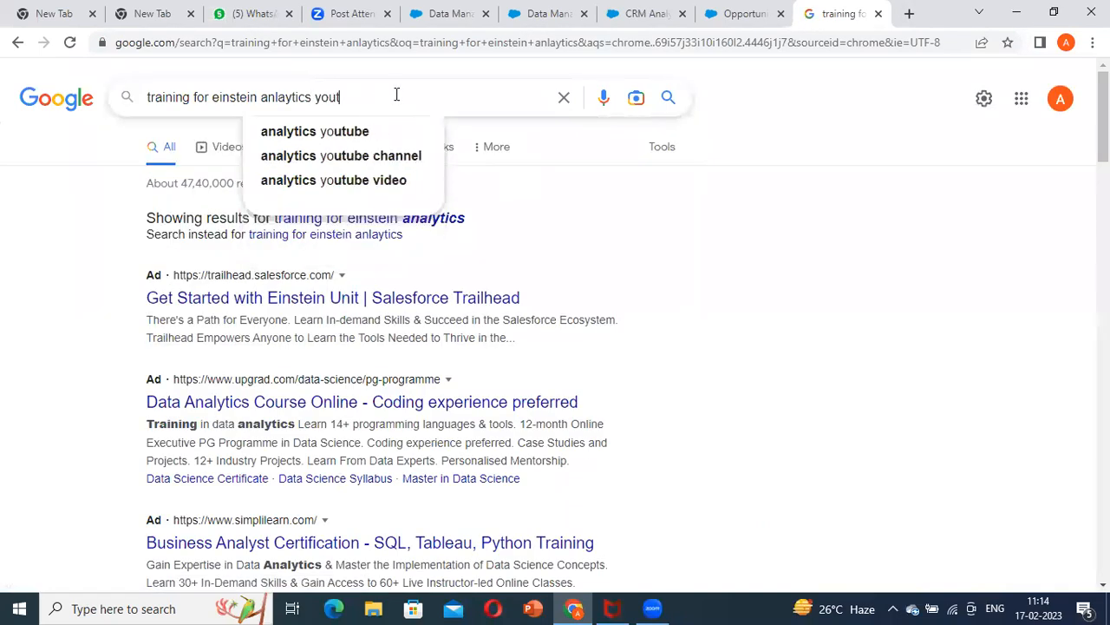
{"action": "left_click", "coordinate": [377, 132]}
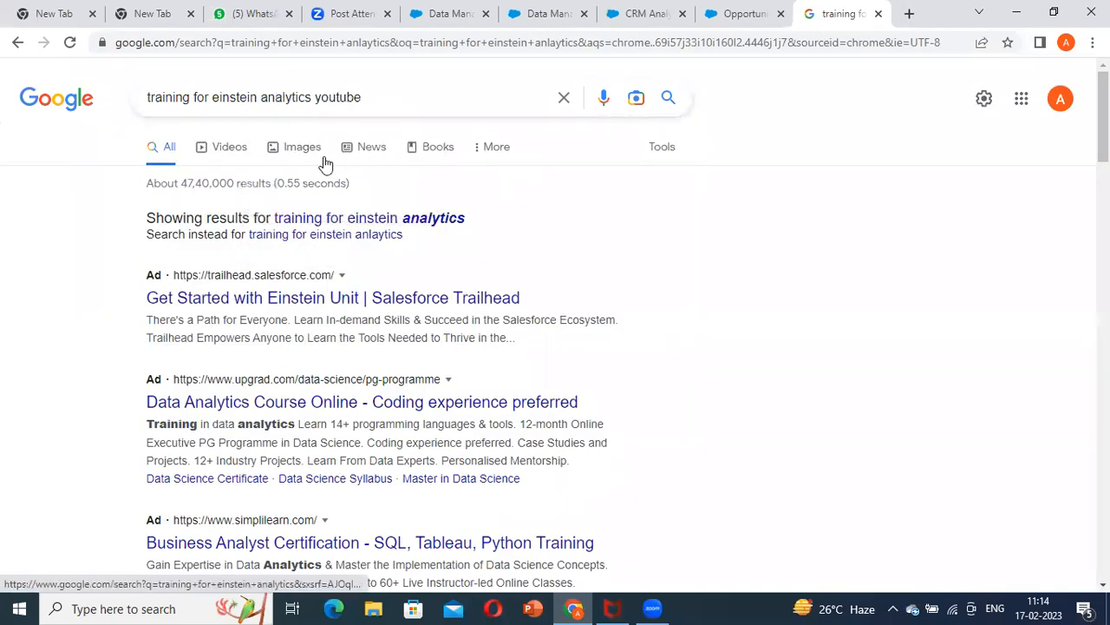
{"action": "left_click", "coordinate": [317, 239]}
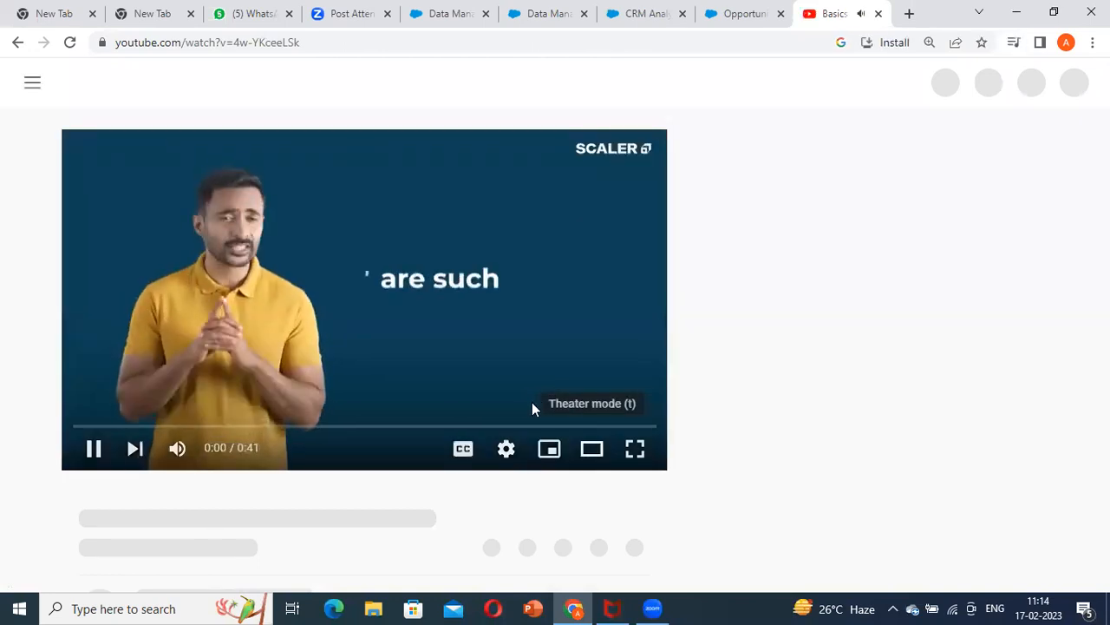
Pause the ad playing on the Basics of Einstein Analytics video and open the video's sharing options
{"action": "left_click", "coordinate": [90, 450]}
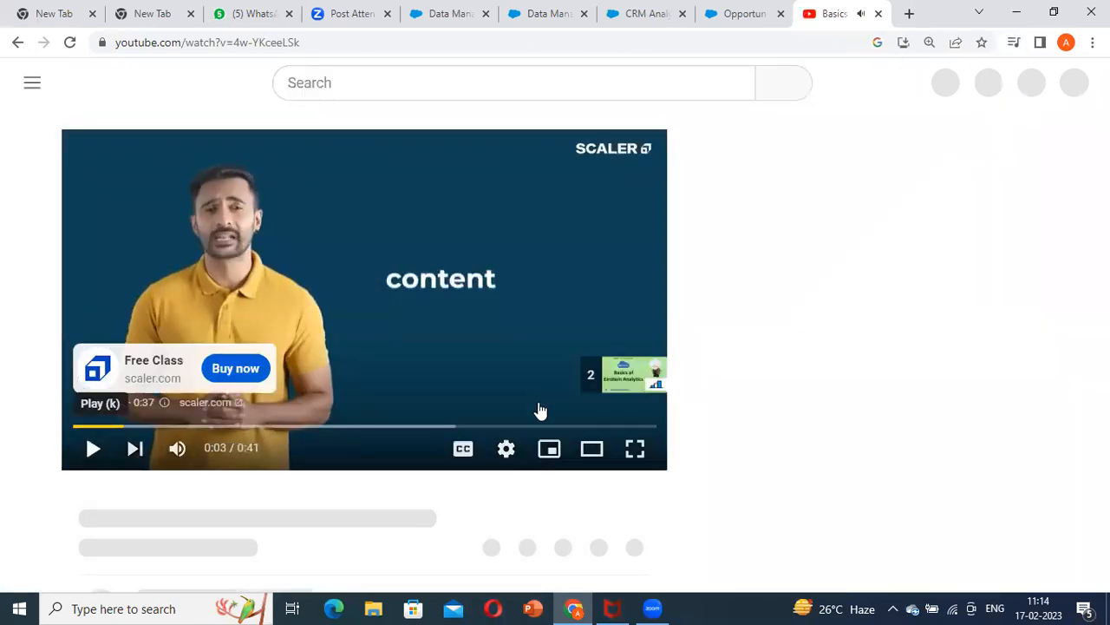
{"action": "left_click", "coordinate": [508, 450]}
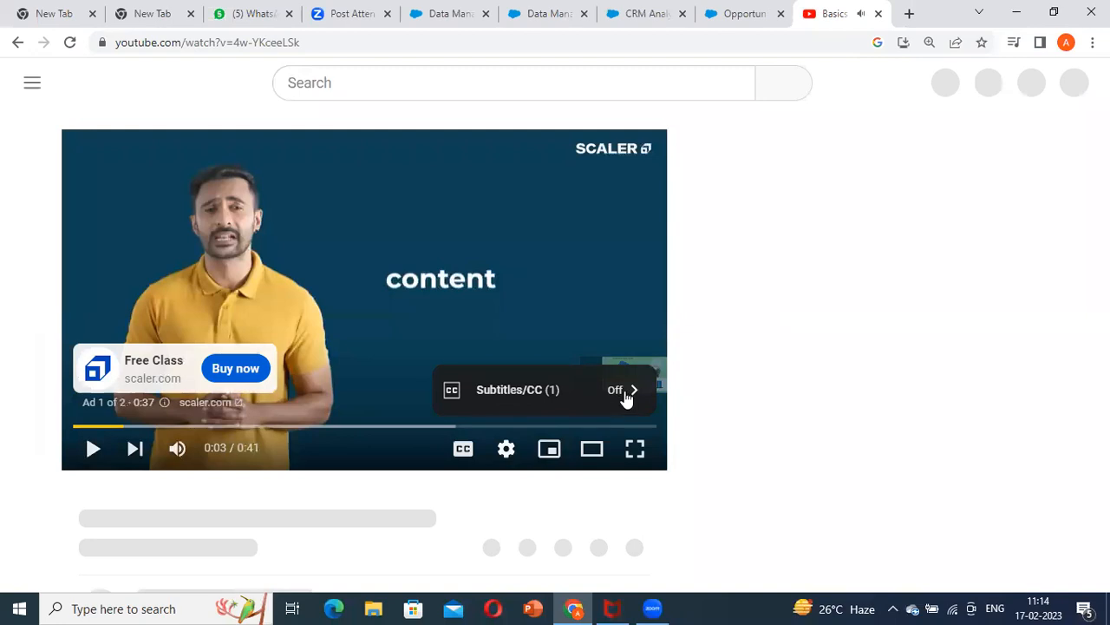
{"action": "scroll", "coordinate": [457, 427], "scroll_direction": "down", "scroll_amount": 2}
{"action": "scroll", "coordinate": [602, 388], "scroll_direction": "up", "scroll_amount": 2}
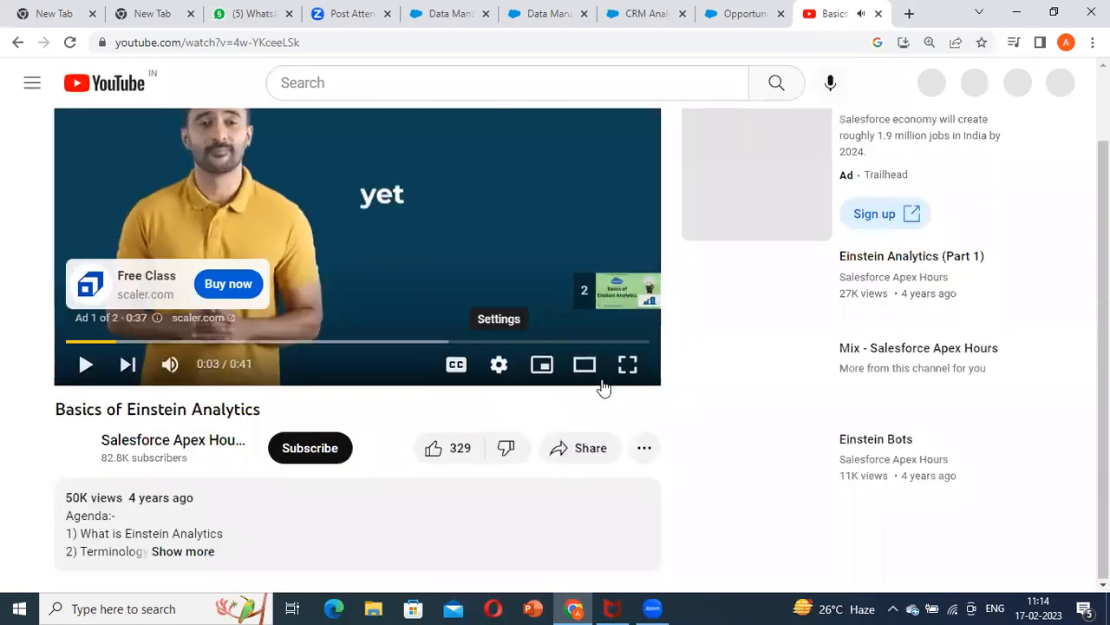
{"action": "scroll", "coordinate": [495, 347], "scroll_direction": "down", "scroll_amount": 3}
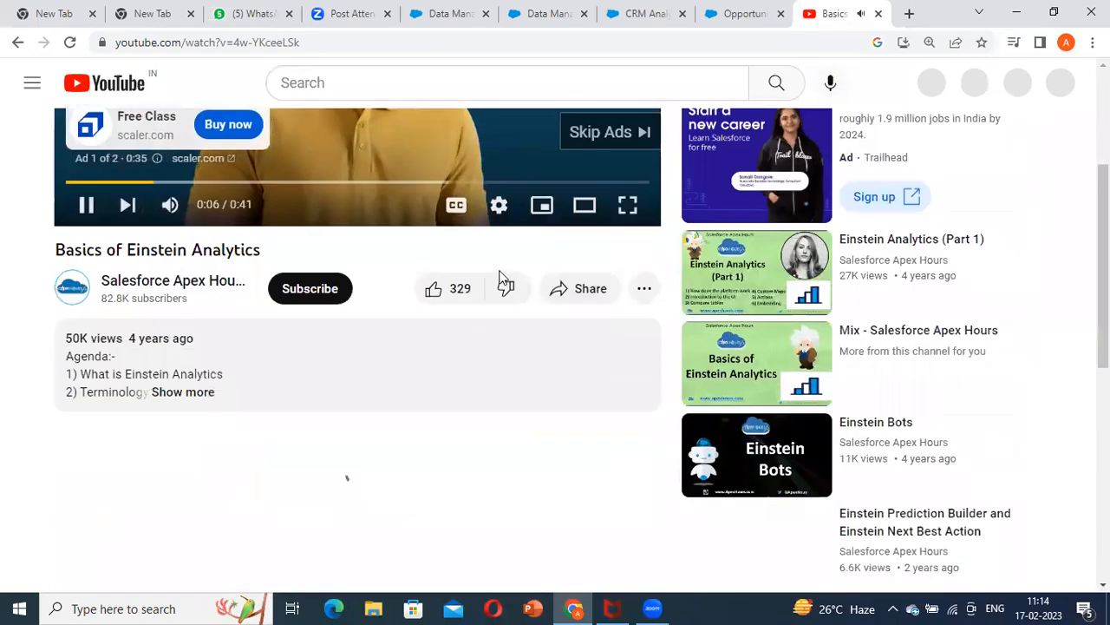
{"action": "scroll", "coordinate": [434, 294], "scroll_direction": "up", "scroll_amount": 2}
{"action": "left_click", "coordinate": [91, 373]}
{"action": "scroll", "coordinate": [581, 417], "scroll_direction": "down", "scroll_amount": 1}
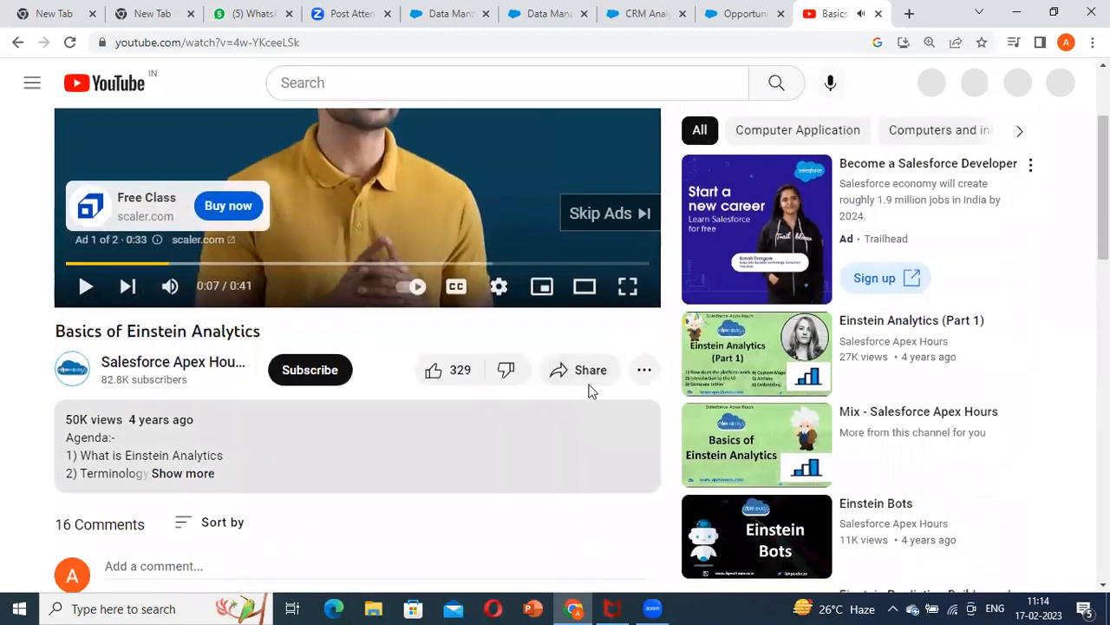
{"action": "left_click", "coordinate": [588, 373]}
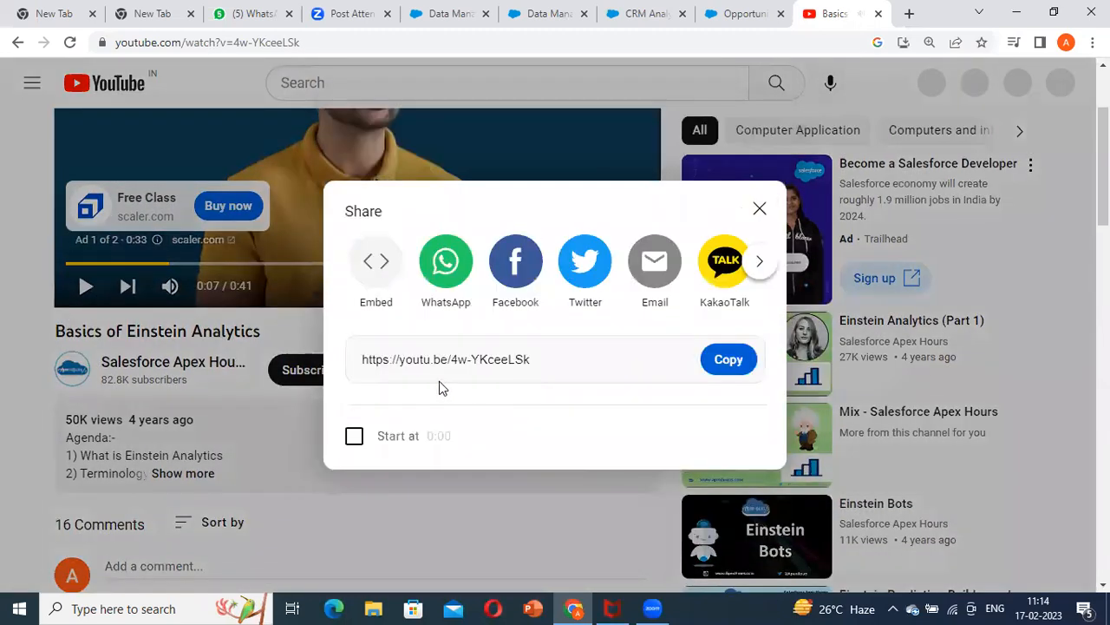
{"action": "left_click", "coordinate": [540, 363]}
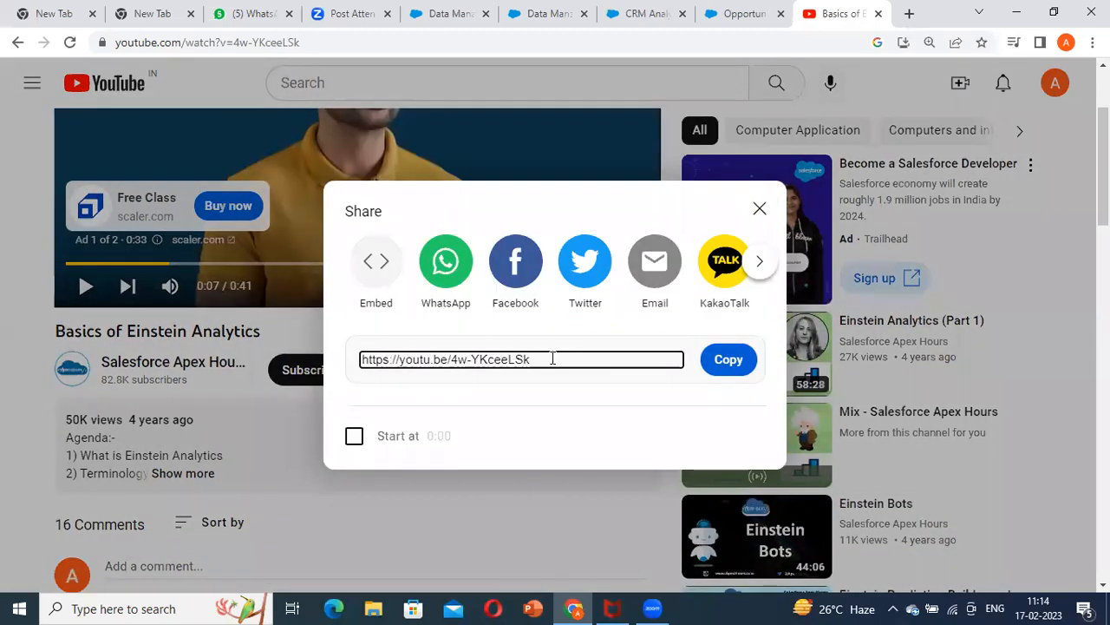
Open the video's embed code and look through its embed options
{"action": "left_click", "coordinate": [376, 262]}
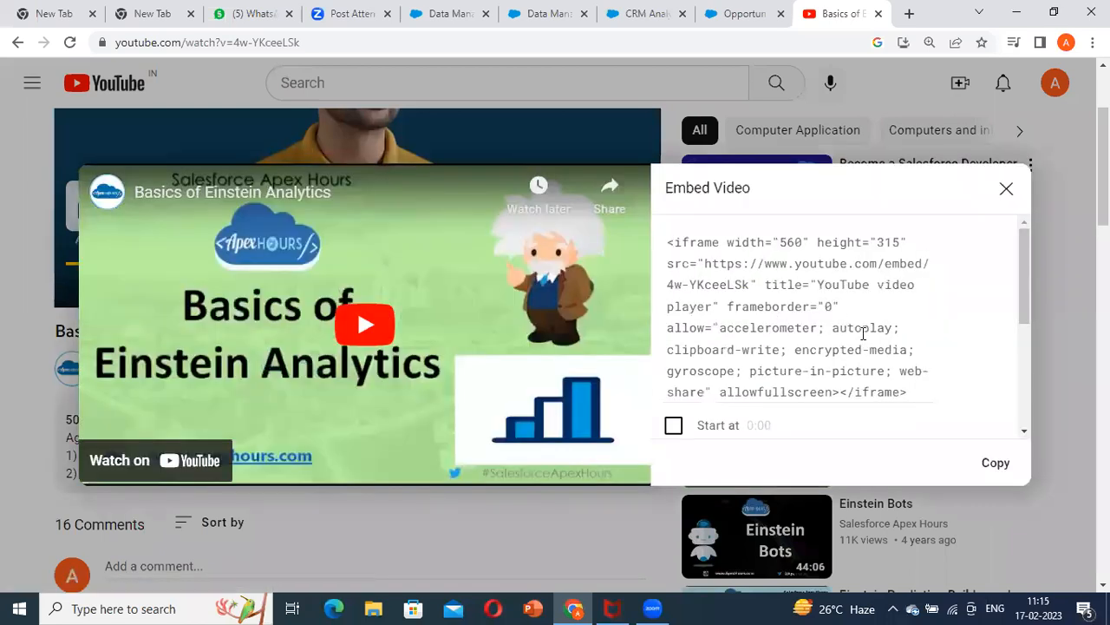
{"action": "scroll", "coordinate": [808, 287], "scroll_direction": "down", "scroll_amount": 3}
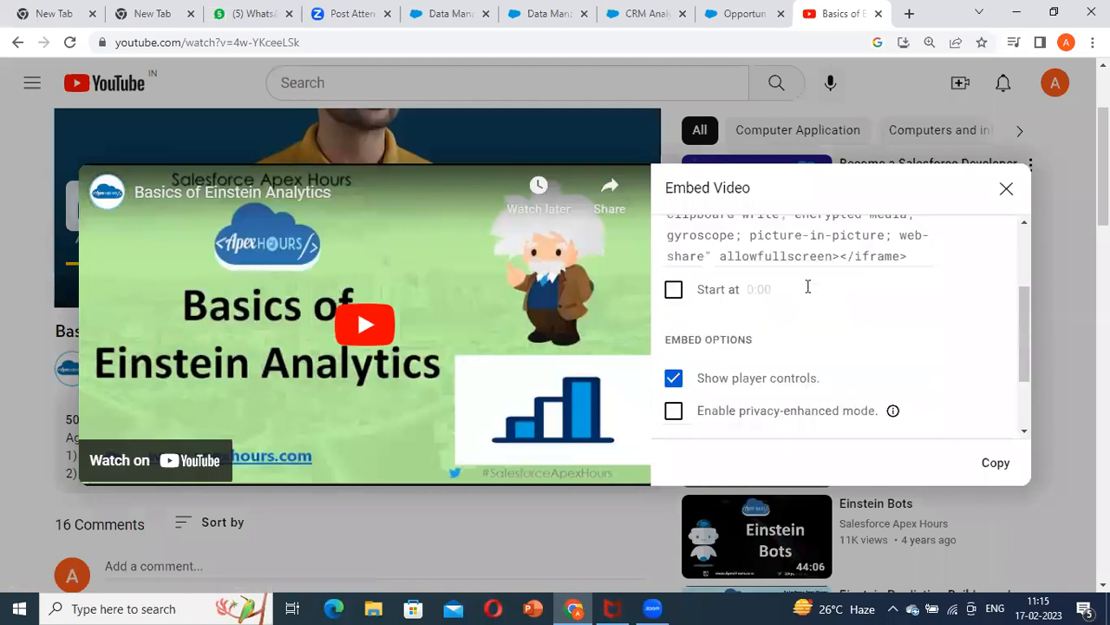
{"action": "scroll", "coordinate": [862, 322], "scroll_direction": "up", "scroll_amount": 2}
{"action": "scroll", "coordinate": [880, 322], "scroll_direction": "up", "scroll_amount": 2}
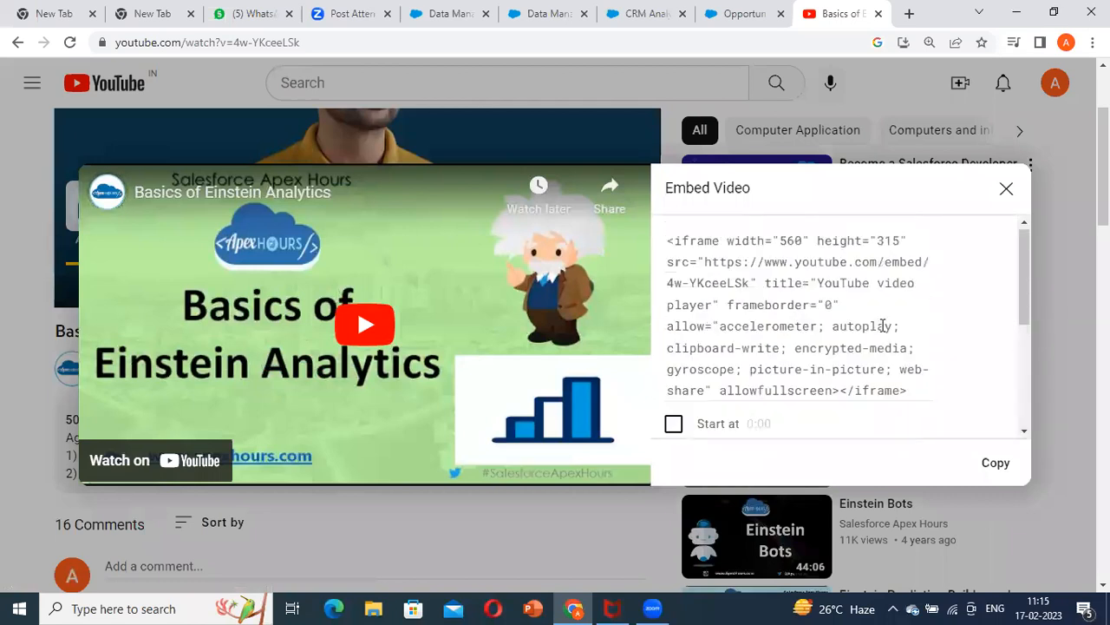
{"action": "scroll", "coordinate": [882, 325], "scroll_direction": "down", "scroll_amount": 2}
{"action": "scroll", "coordinate": [884, 332], "scroll_direction": "down", "scroll_amount": 2}
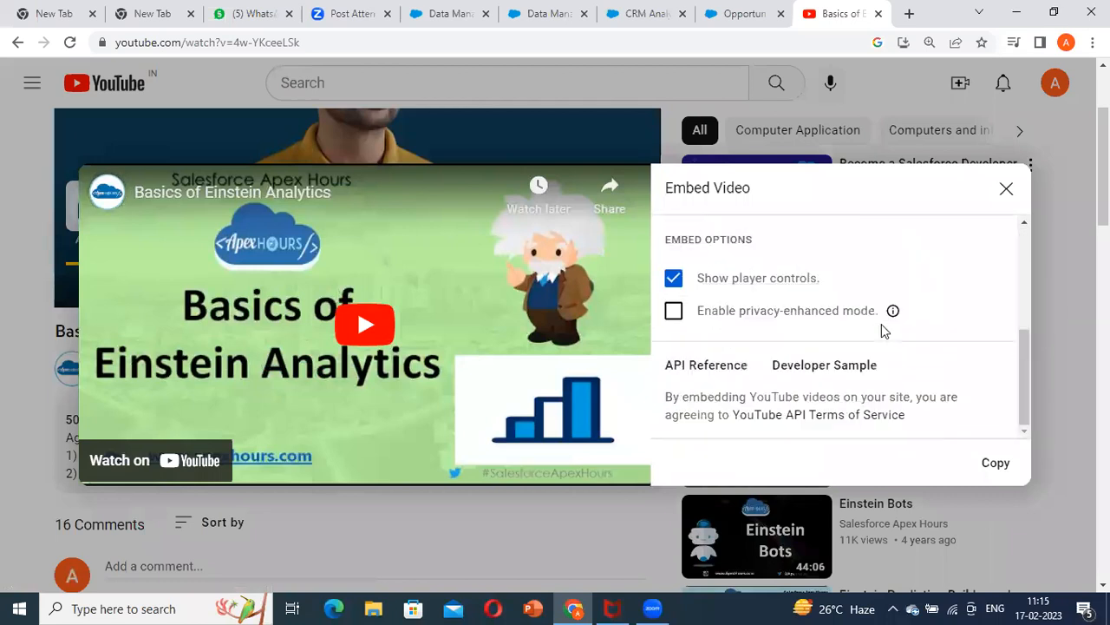
{"action": "scroll", "coordinate": [883, 325], "scroll_direction": "up", "scroll_amount": 2}
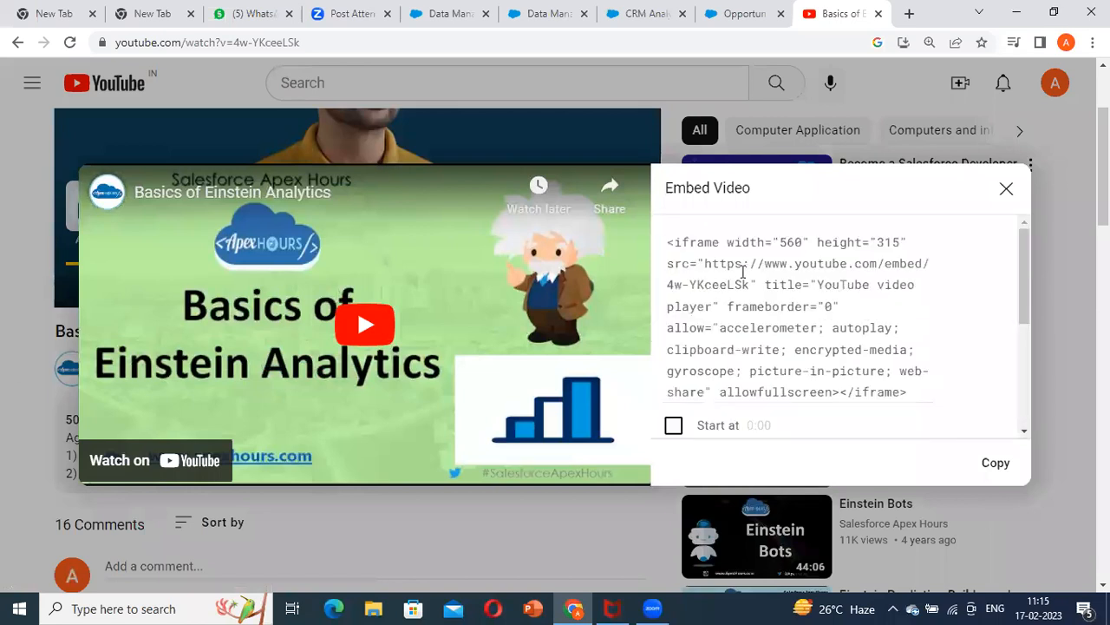
{"action": "left_click_drag", "start_coordinate": [702, 263], "coordinate": [930, 259]}
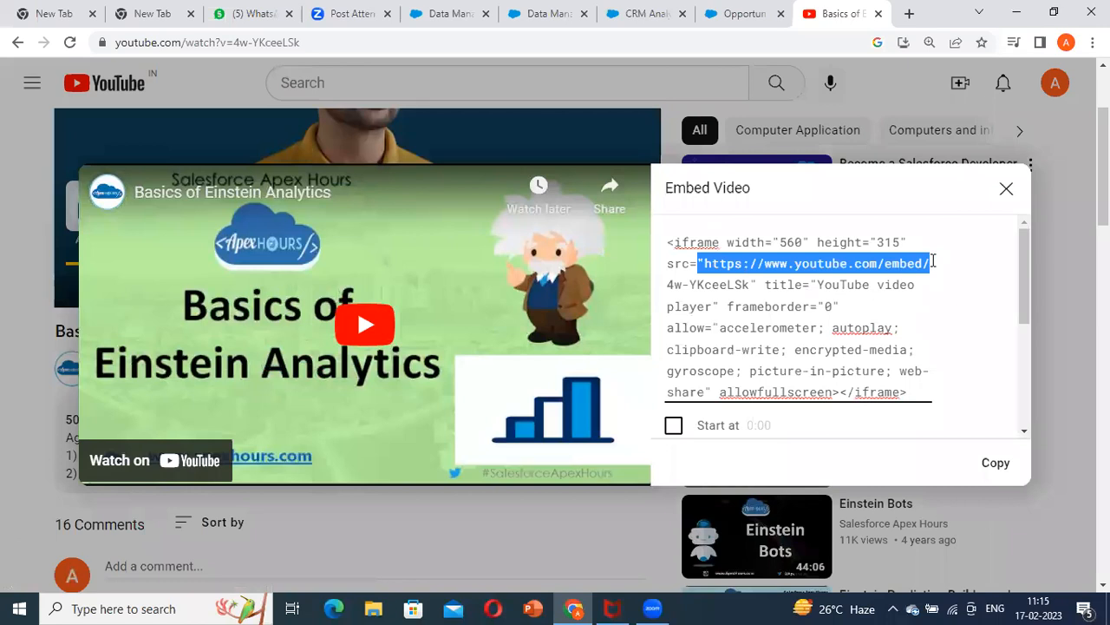
{"action": "left_click_drag", "start_coordinate": [839, 278], "coordinate": [820, 263]}
{"action": "left_click", "coordinate": [1010, 268]}
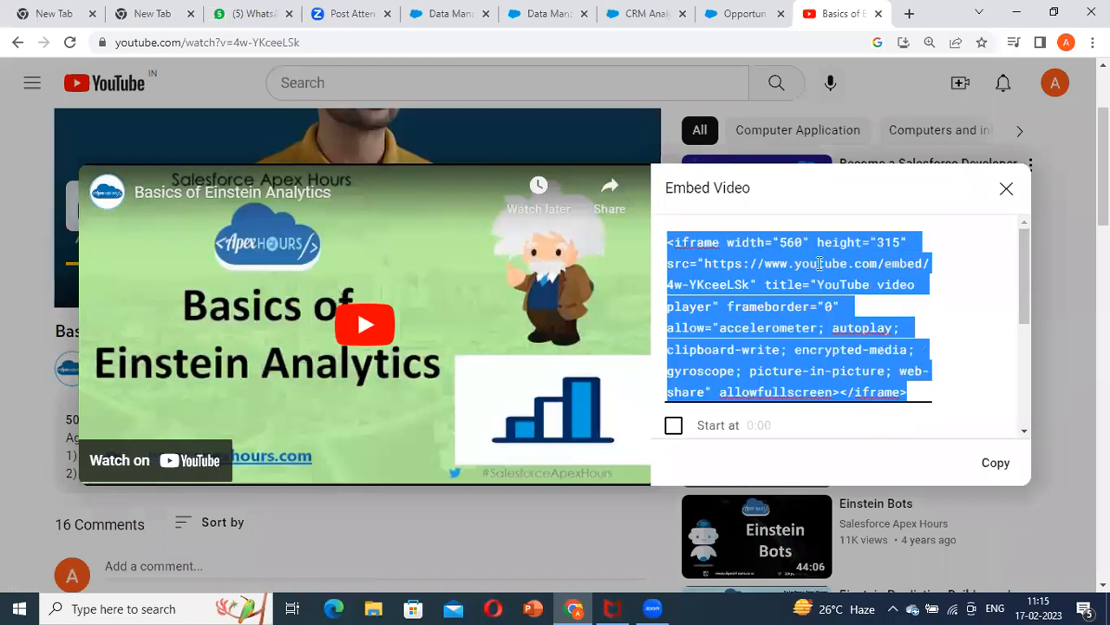
{"action": "left_click", "coordinate": [739, 289]}
{"action": "left_click", "coordinate": [757, 284]}
{"action": "left_click", "coordinate": [744, 289]}
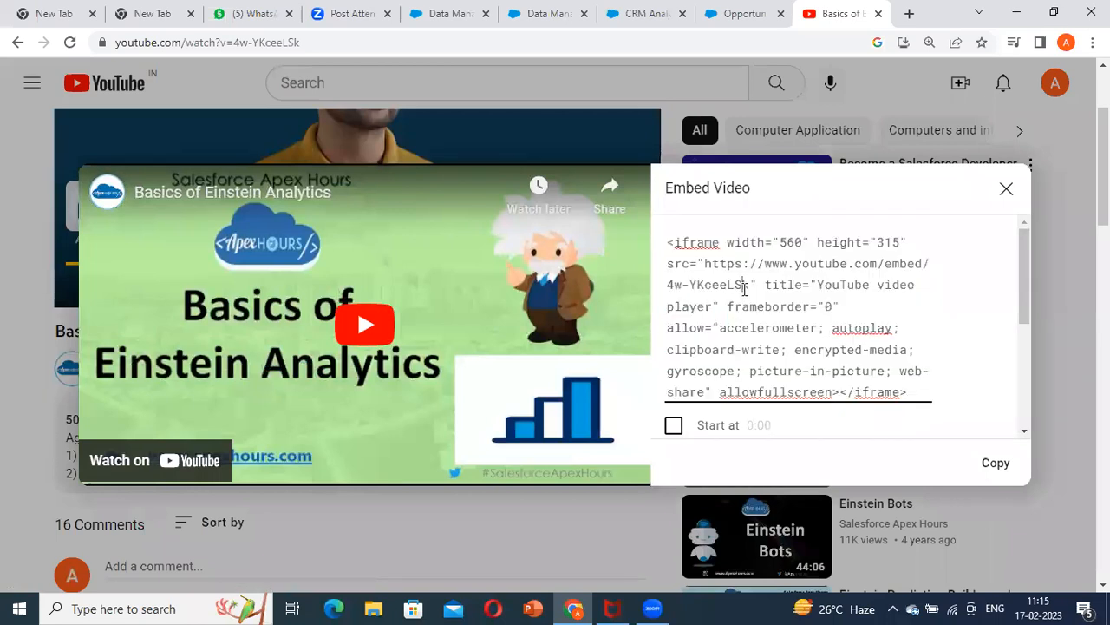
{"action": "left_click_drag", "start_coordinate": [705, 263], "coordinate": [750, 285]}
{"action": "key", "text": "ctrl+c"}
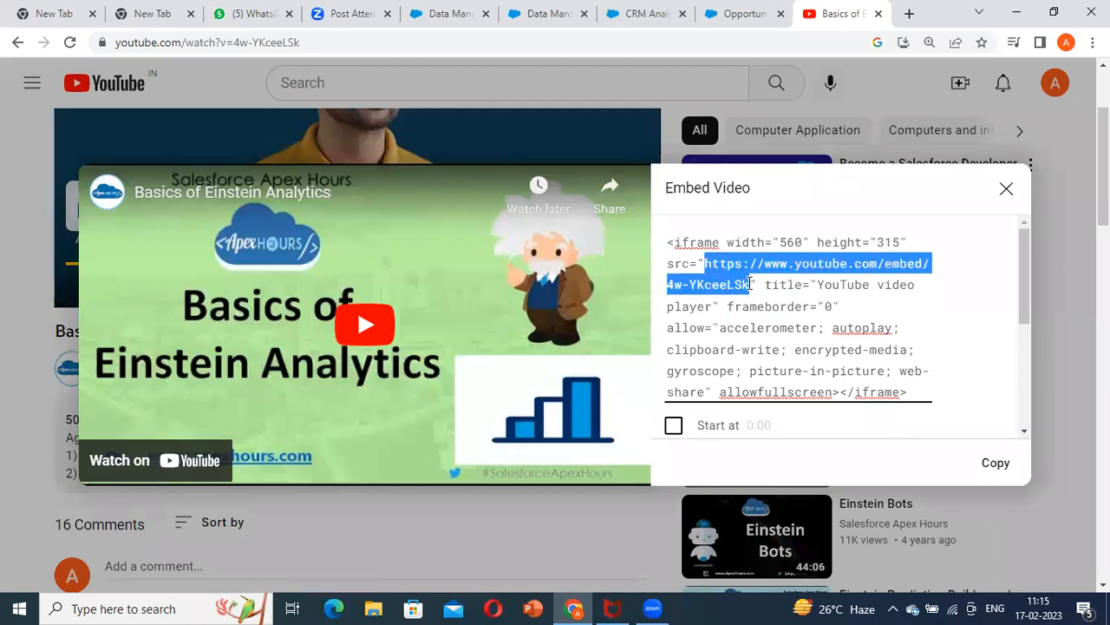
{"action": "left_click", "coordinate": [770, 301]}
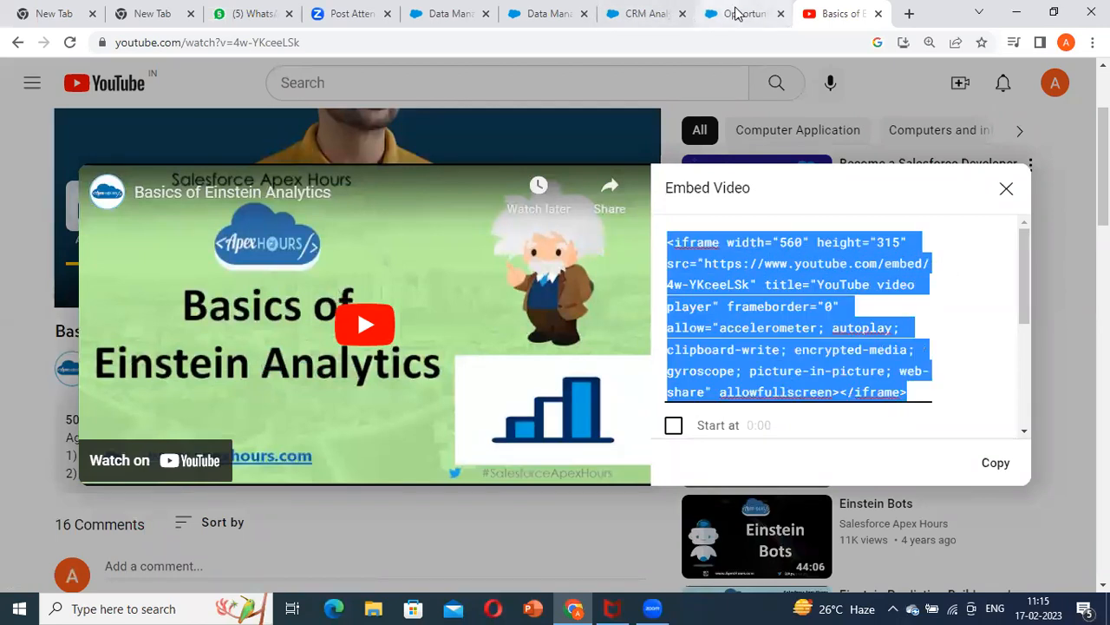
Return to the Sales Dashboard editor and paste the copied embed URL as the chart's onboarding Resource URL
{"action": "left_click", "coordinate": [739, 13]}
{"action": "left_click", "coordinate": [652, 10]}
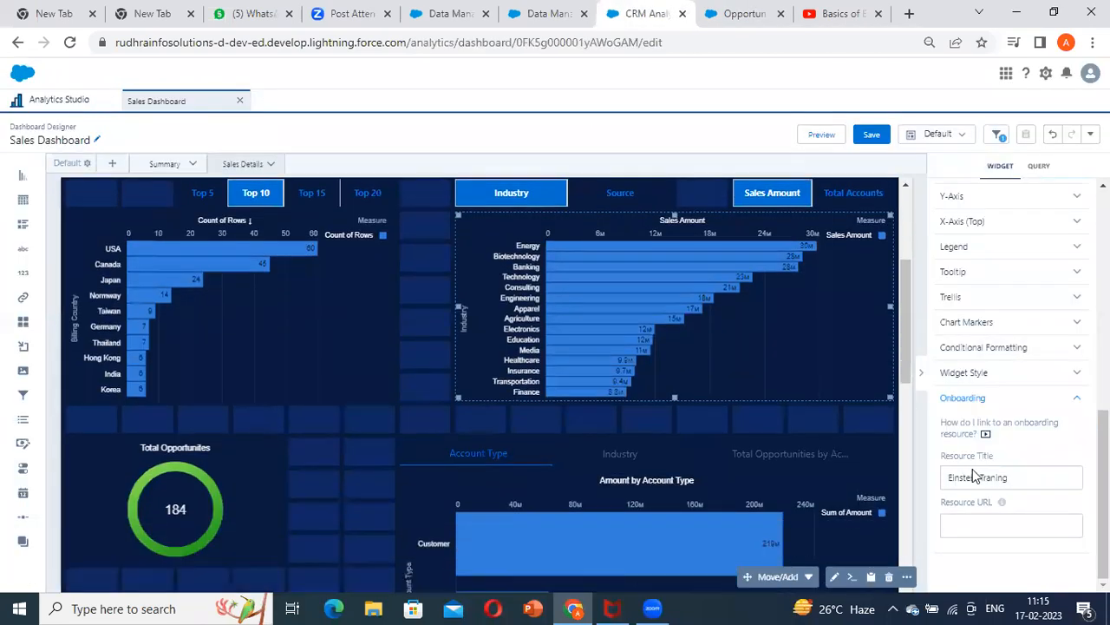
{"action": "left_click", "coordinate": [992, 519]}
{"action": "key", "text": "ctrl+v"}
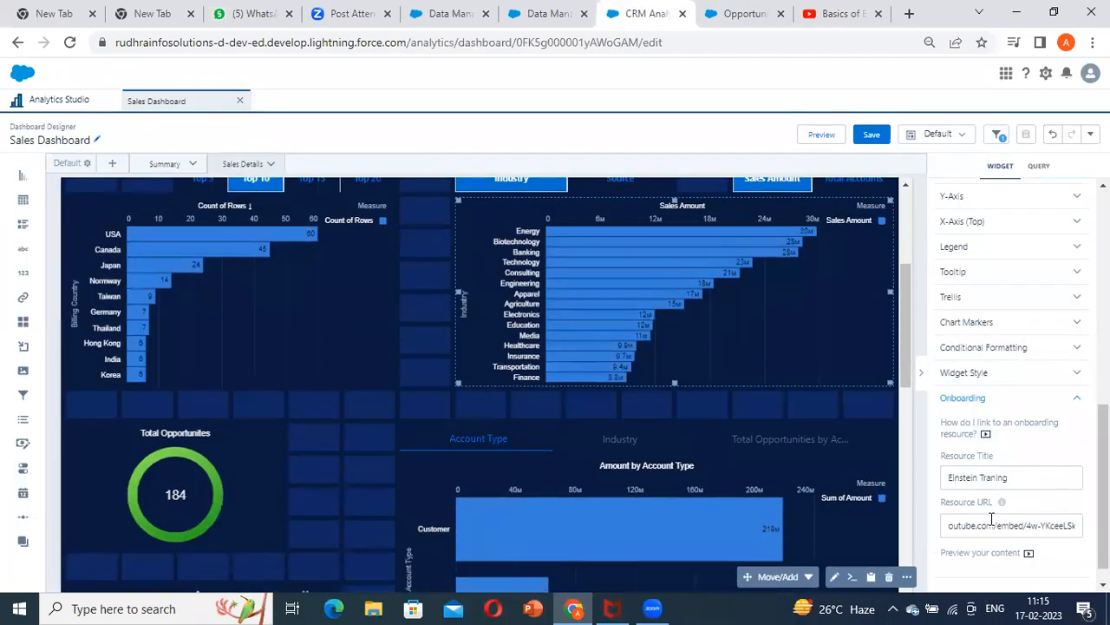
Deselect the chart and preview the Sales Dashboard
{"action": "left_click", "coordinate": [863, 401]}
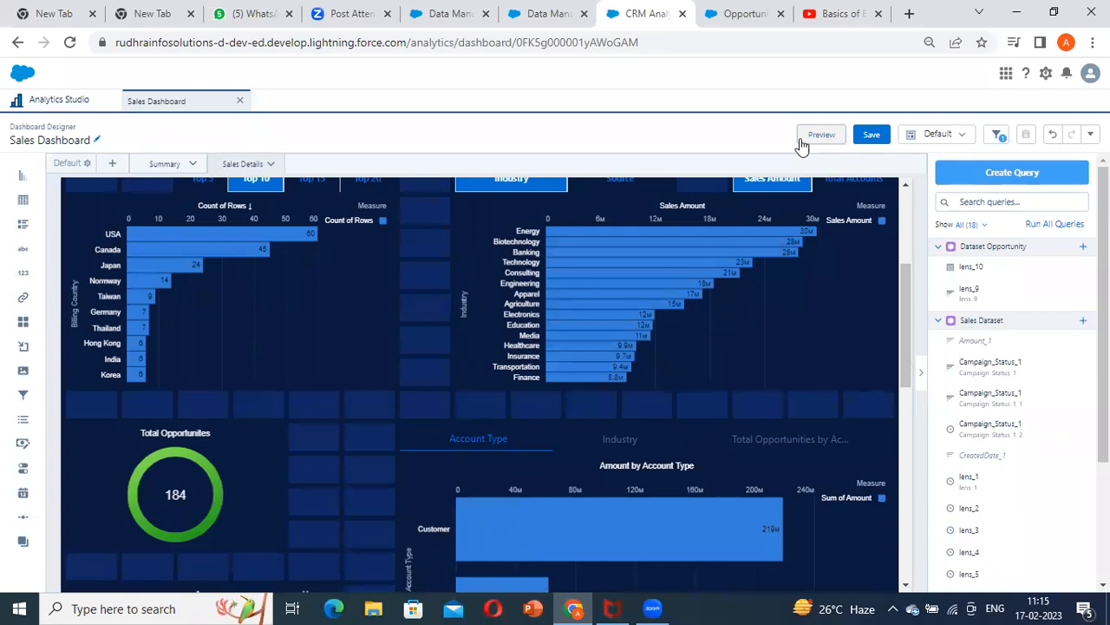
{"action": "left_click", "coordinate": [803, 139]}
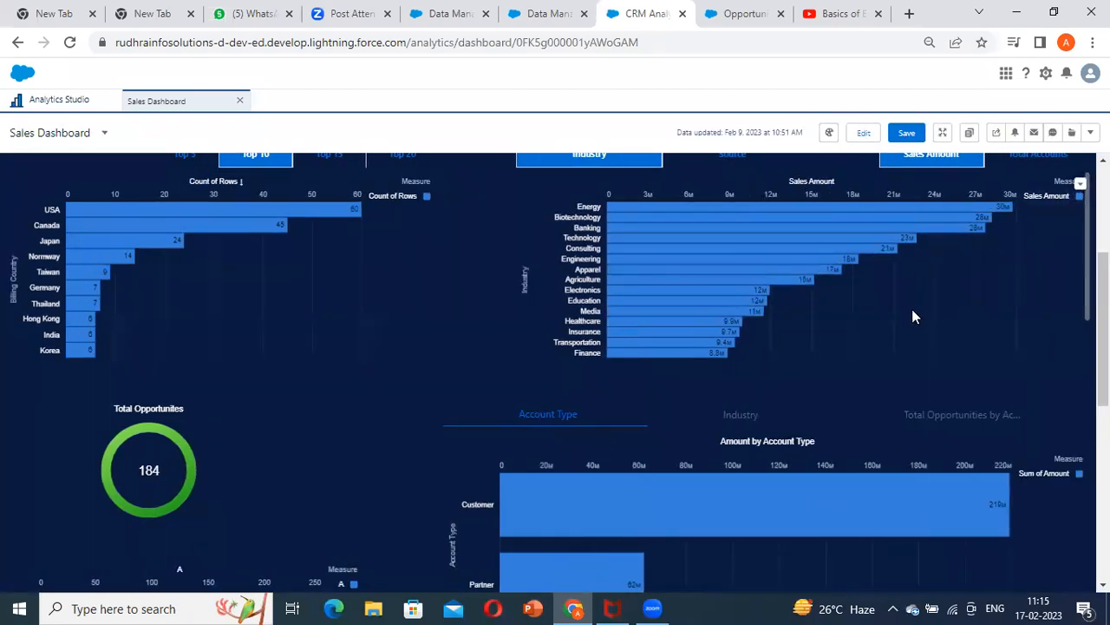
Return to editing the Sales Dashboard and open the Onboarding settings of the Sales Amount by industry chart
{"action": "left_click", "coordinate": [861, 133]}
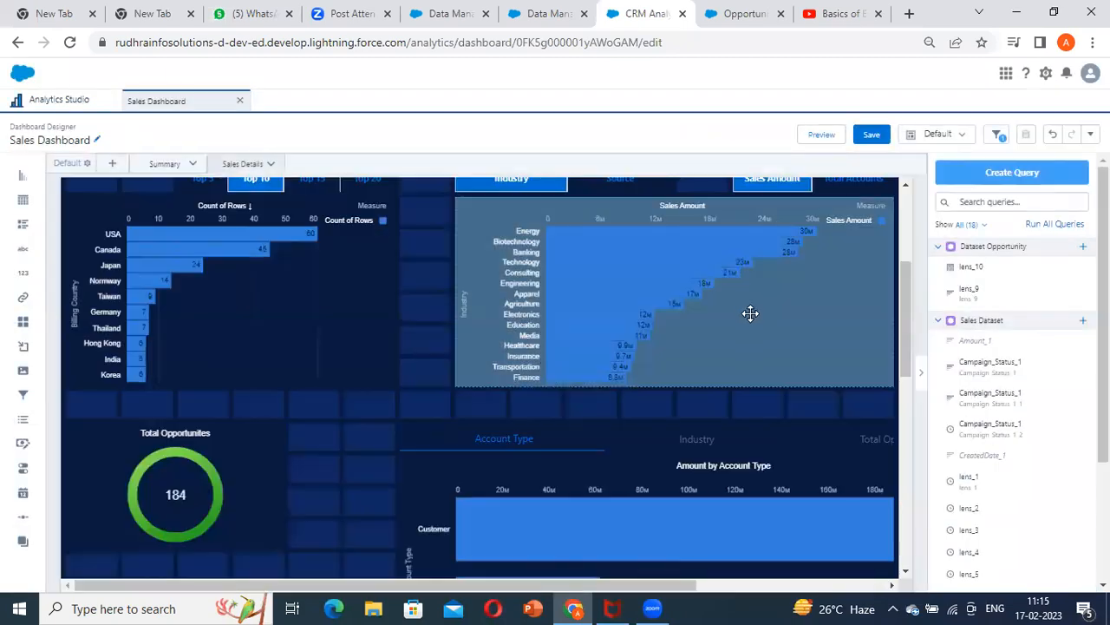
{"action": "left_click", "coordinate": [736, 310]}
{"action": "scroll", "coordinate": [1012, 382], "scroll_direction": "down", "scroll_amount": 5}
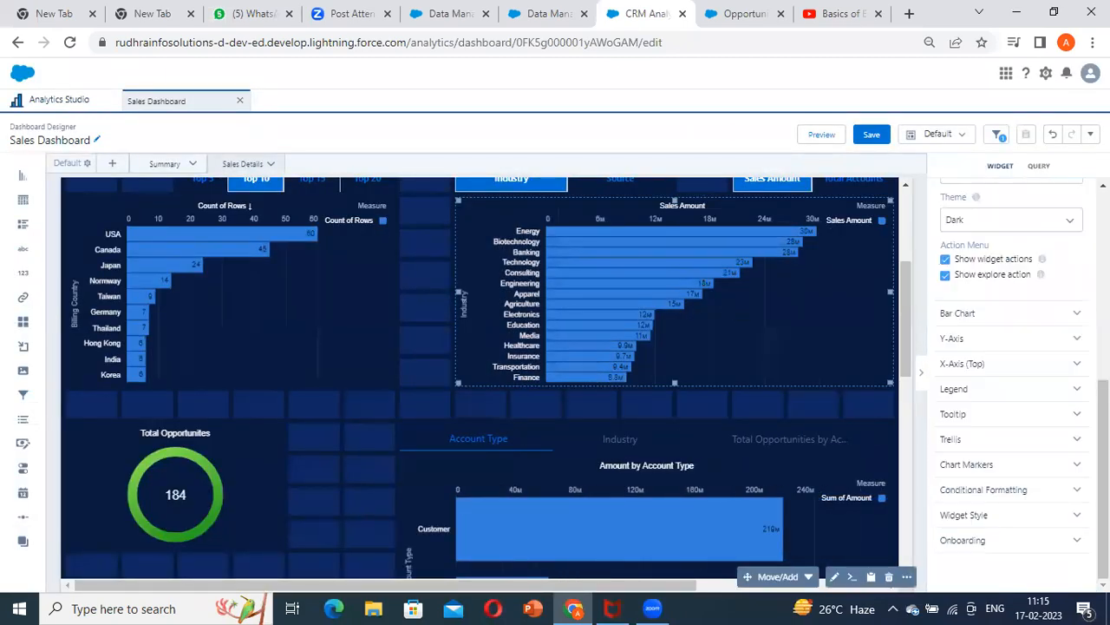
{"action": "left_click", "coordinate": [981, 539]}
{"action": "scroll", "coordinate": [1015, 503], "scroll_direction": "down", "scroll_amount": 2}
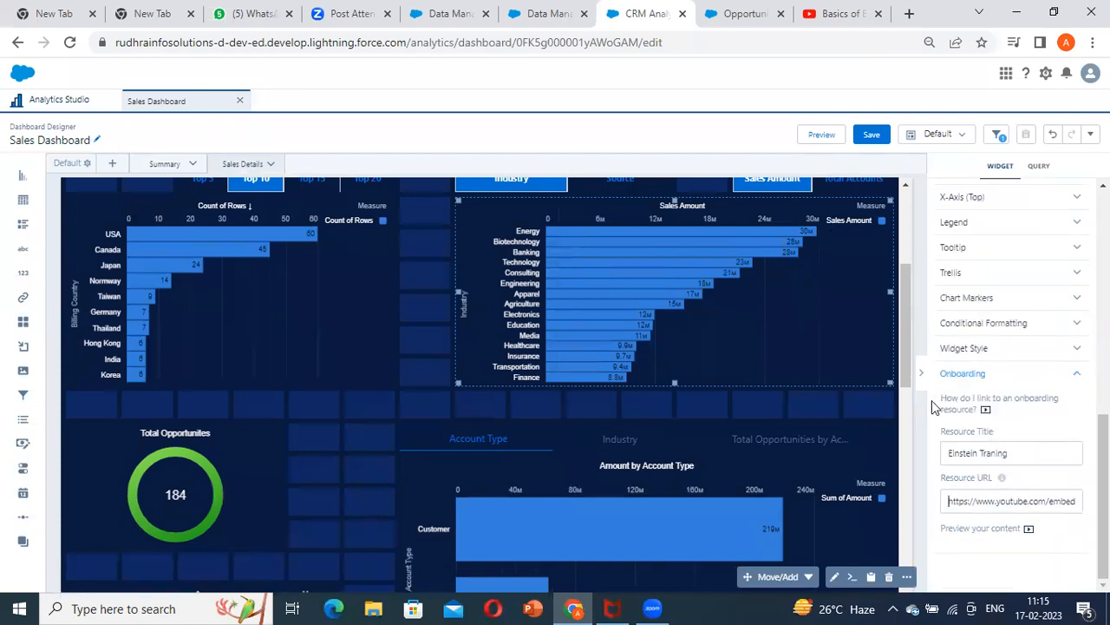
Preview the chart's onboarding content, start playing the embedded video and close the preview window
{"action": "left_click", "coordinate": [996, 527]}
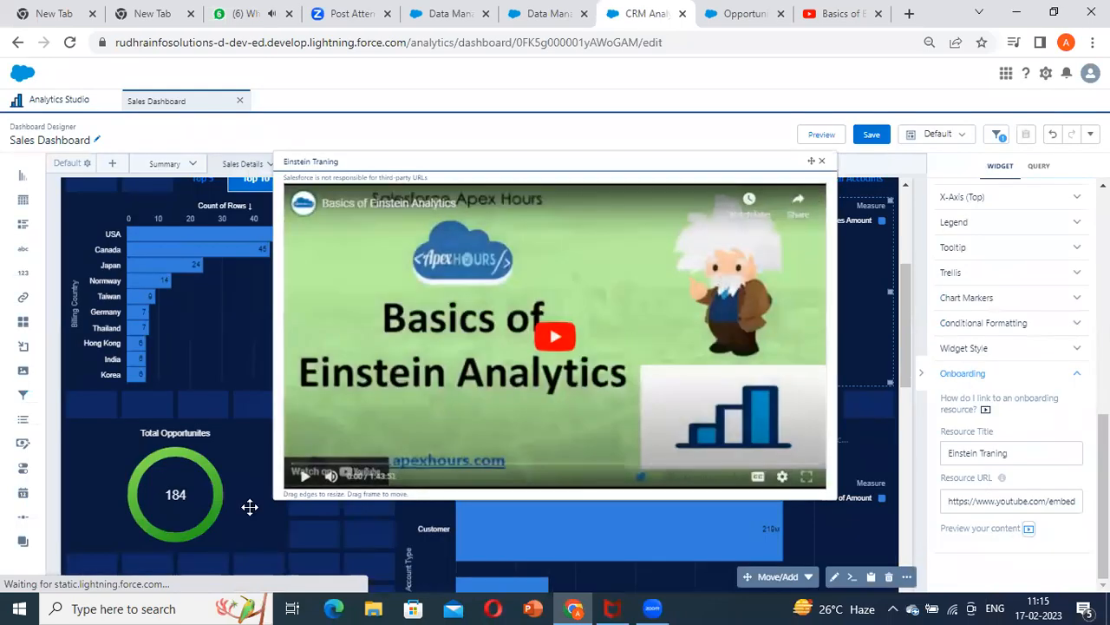
{"action": "left_click", "coordinate": [308, 484]}
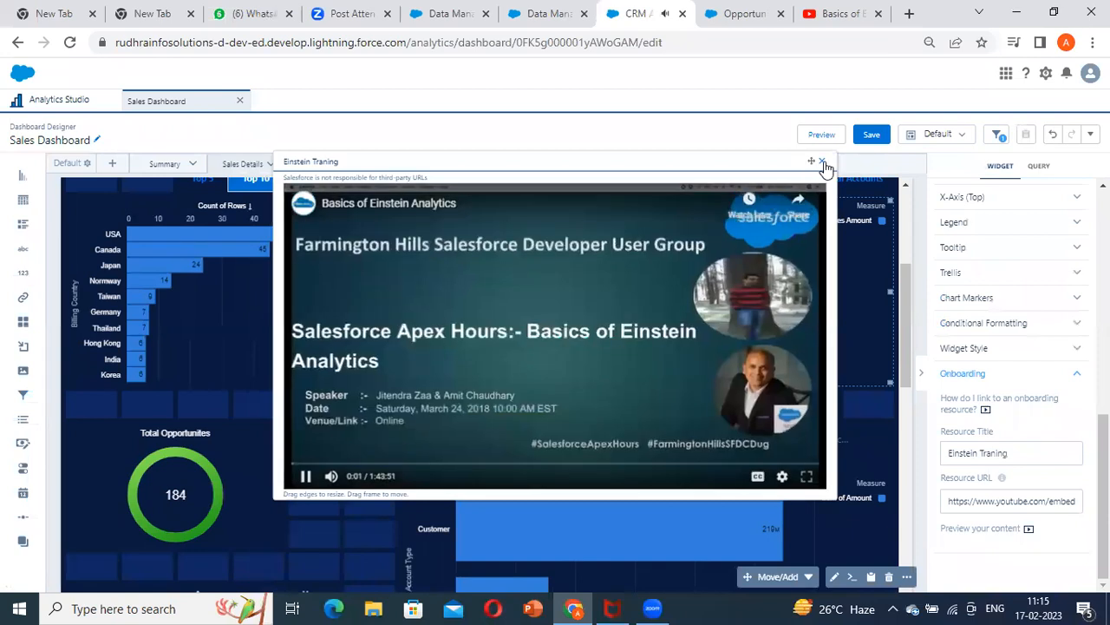
{"action": "left_click", "coordinate": [822, 162]}
Preview the dashboard, switch the industry chart's measure to Total Accounts and open its Learn resource
{"action": "left_click", "coordinate": [821, 135]}
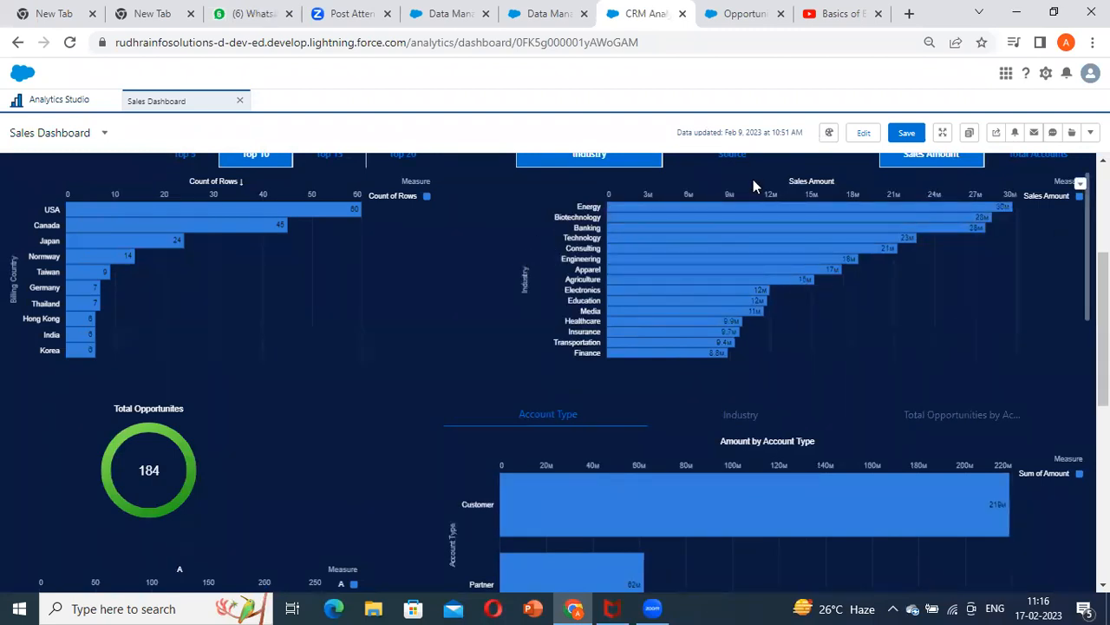
{"action": "scroll", "coordinate": [678, 199], "scroll_direction": "up", "scroll_amount": 3}
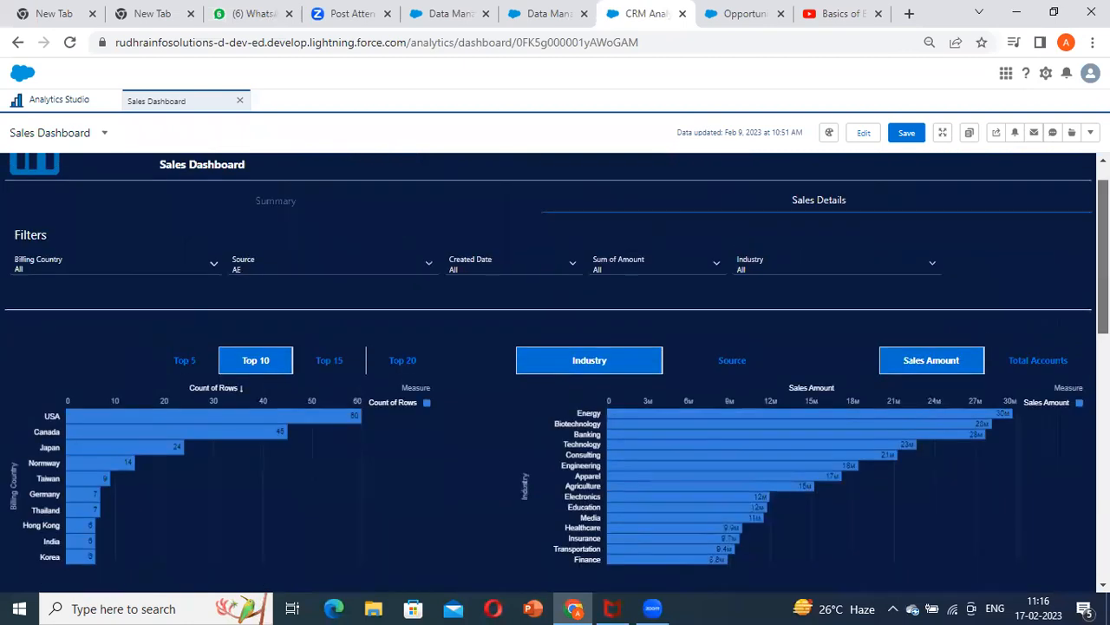
{"action": "left_click", "coordinate": [1081, 390]}
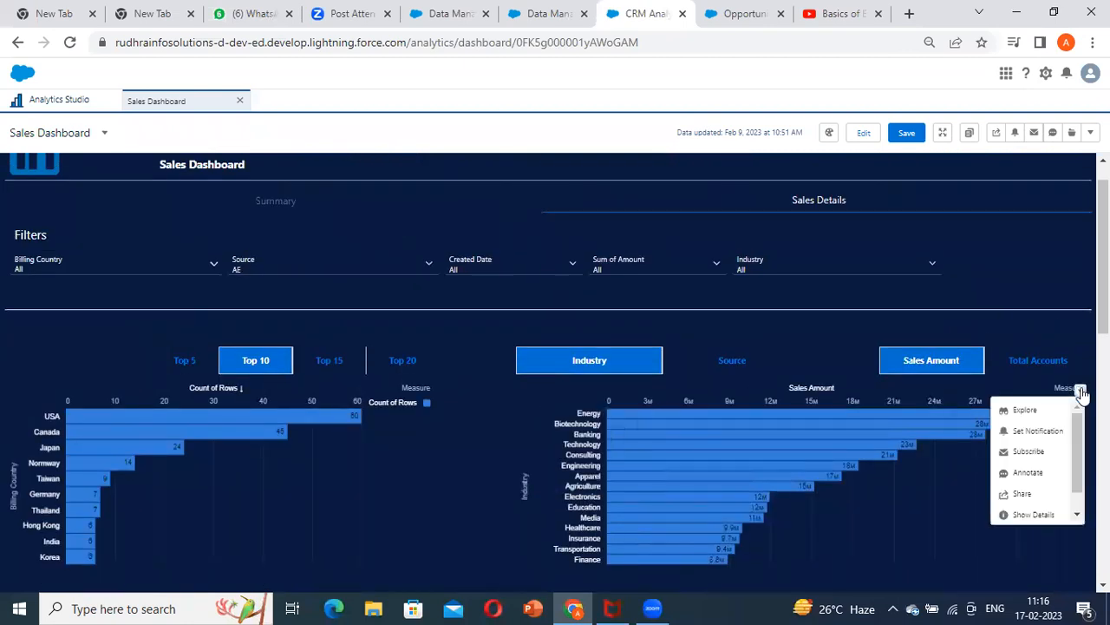
{"action": "scroll", "coordinate": [1041, 494], "scroll_direction": "down", "scroll_amount": 1}
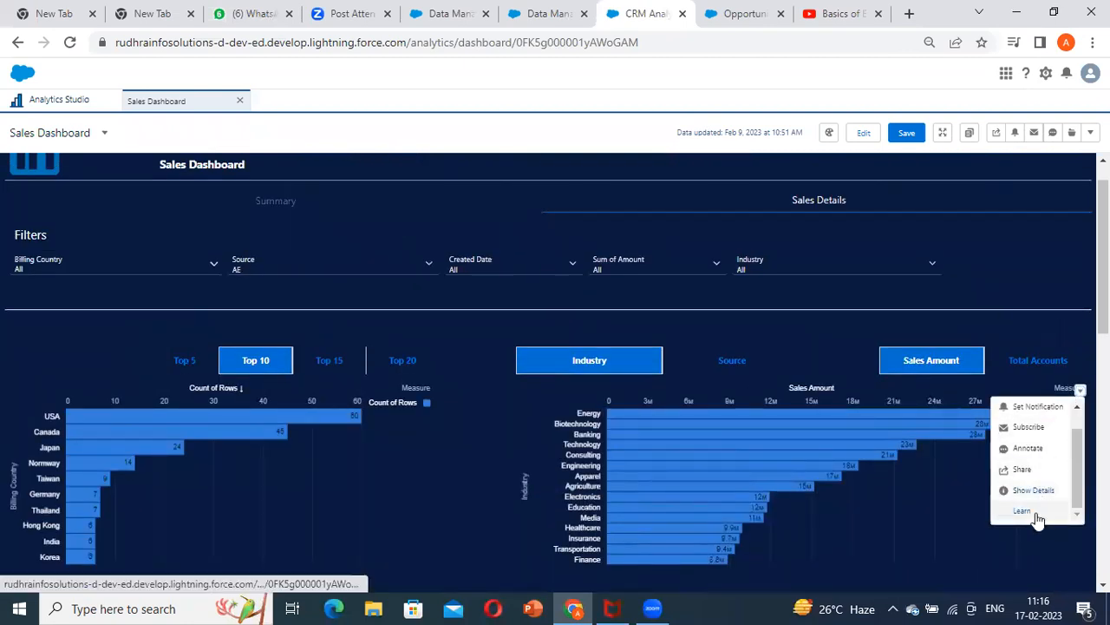
{"action": "left_click", "coordinate": [1079, 360]}
{"action": "left_click", "coordinate": [1081, 389]}
{"action": "scroll", "coordinate": [1034, 481], "scroll_direction": "down", "scroll_amount": 1}
{"action": "left_click", "coordinate": [1037, 511]}
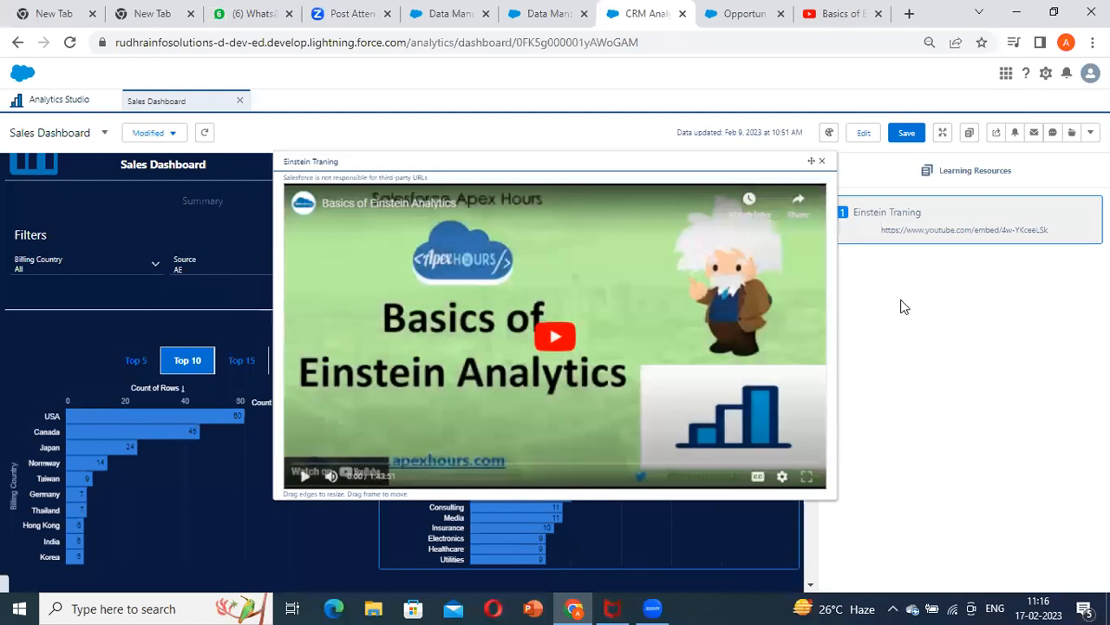
Play the Einstein Traning video, skip ahead to several further points and close it
{"action": "left_click", "coordinate": [553, 340]}
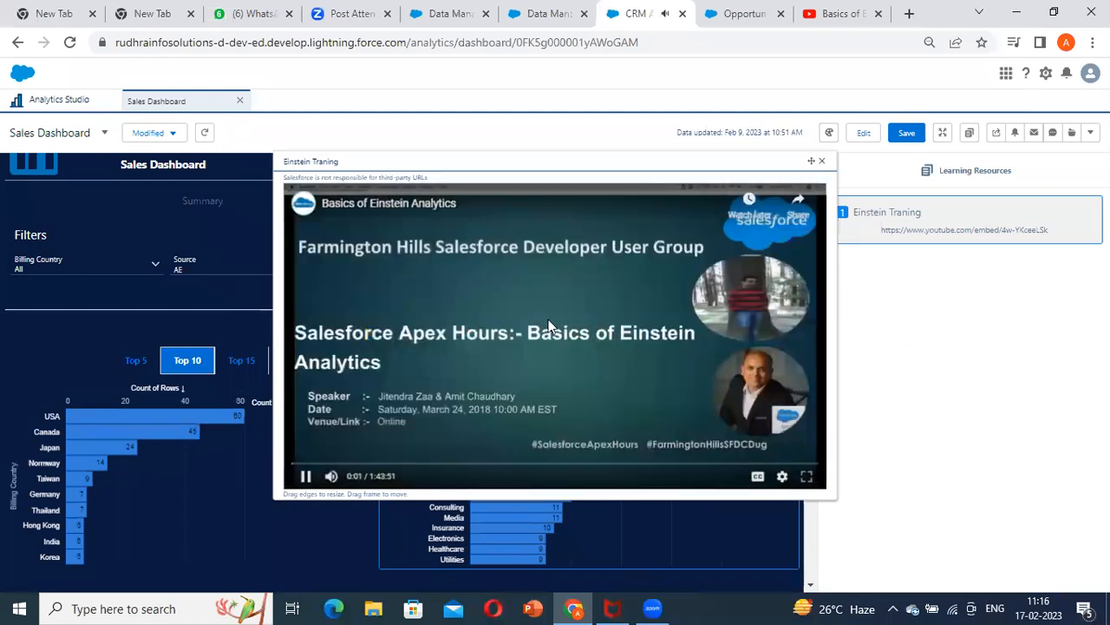
{"action": "left_click", "coordinate": [356, 466]}
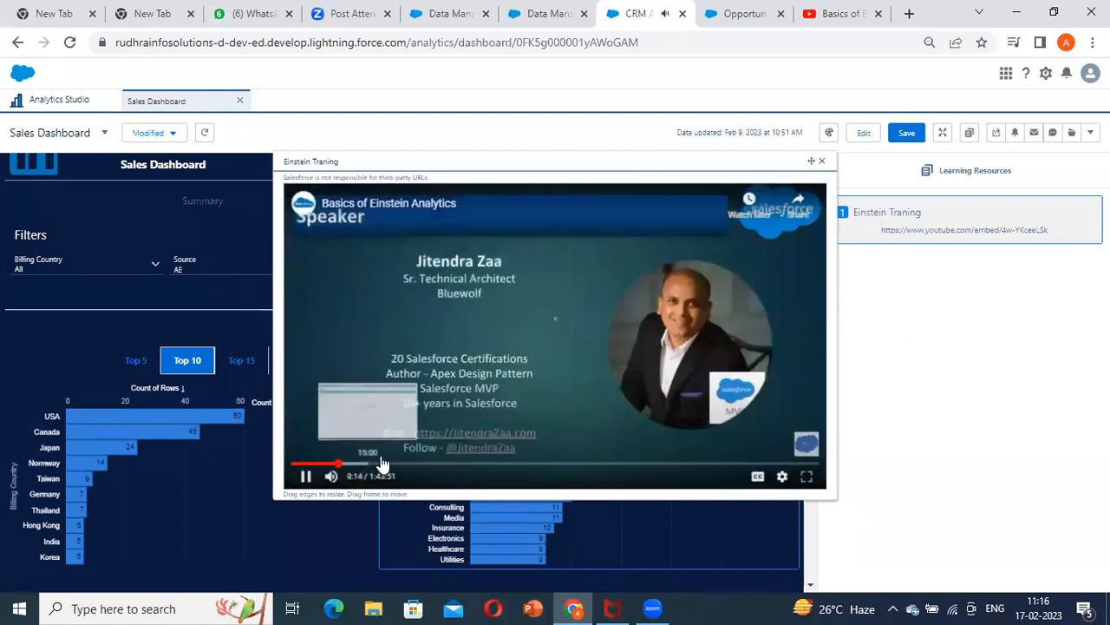
{"action": "left_click", "coordinate": [381, 467]}
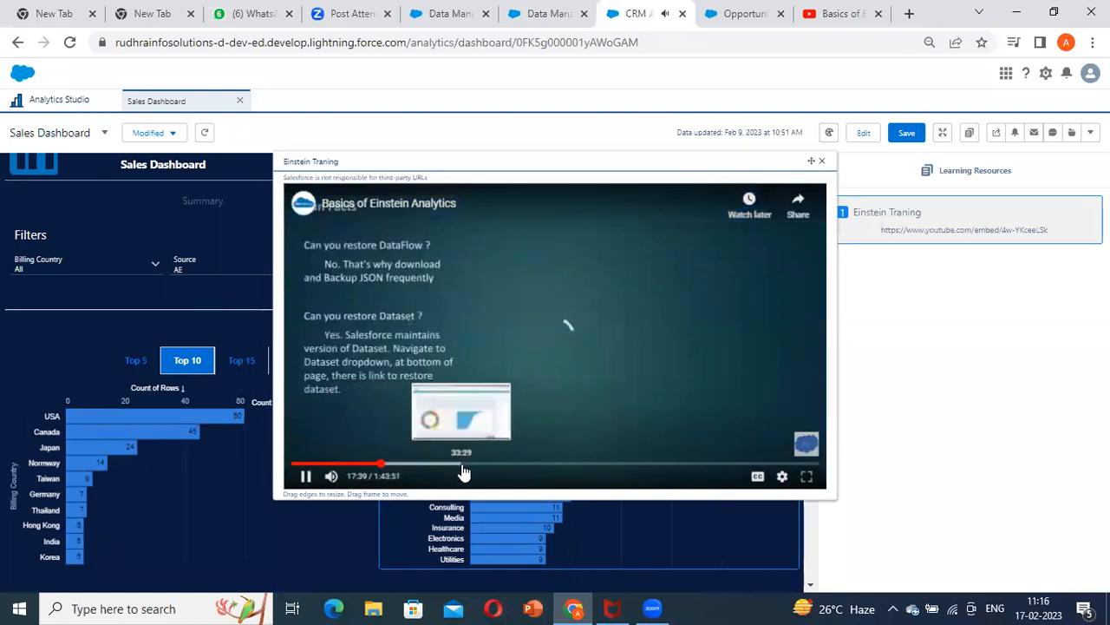
{"action": "left_click", "coordinate": [441, 466]}
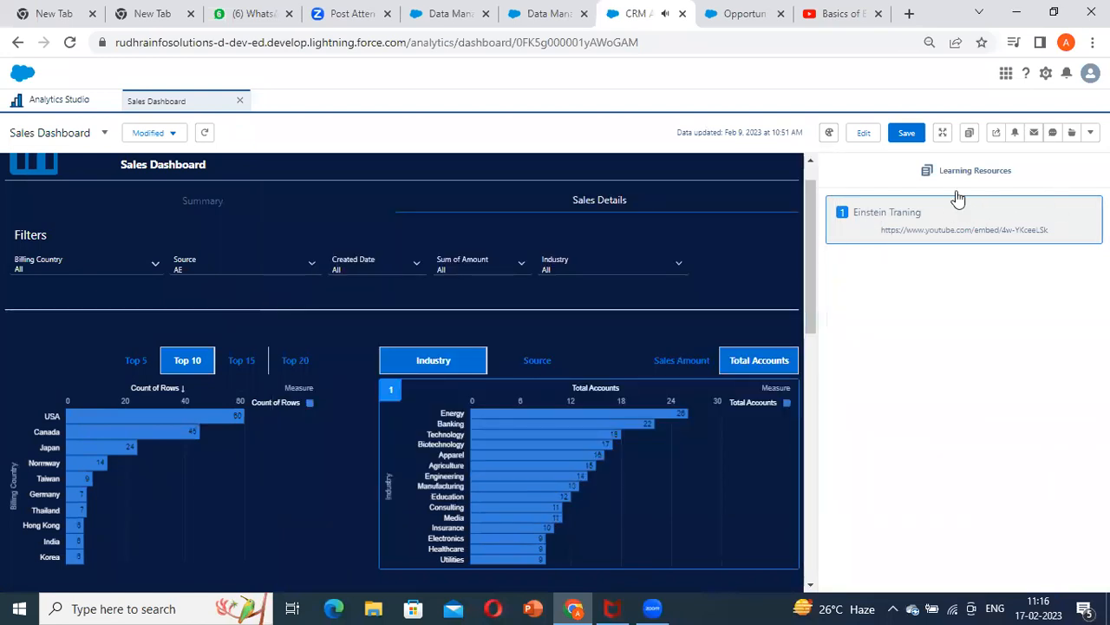
Look over the previewed charts beside the learning resources, open the Total Accounts chart's Learn resource again and close the video
{"action": "scroll", "coordinate": [630, 403], "scroll_direction": "down", "scroll_amount": 2}
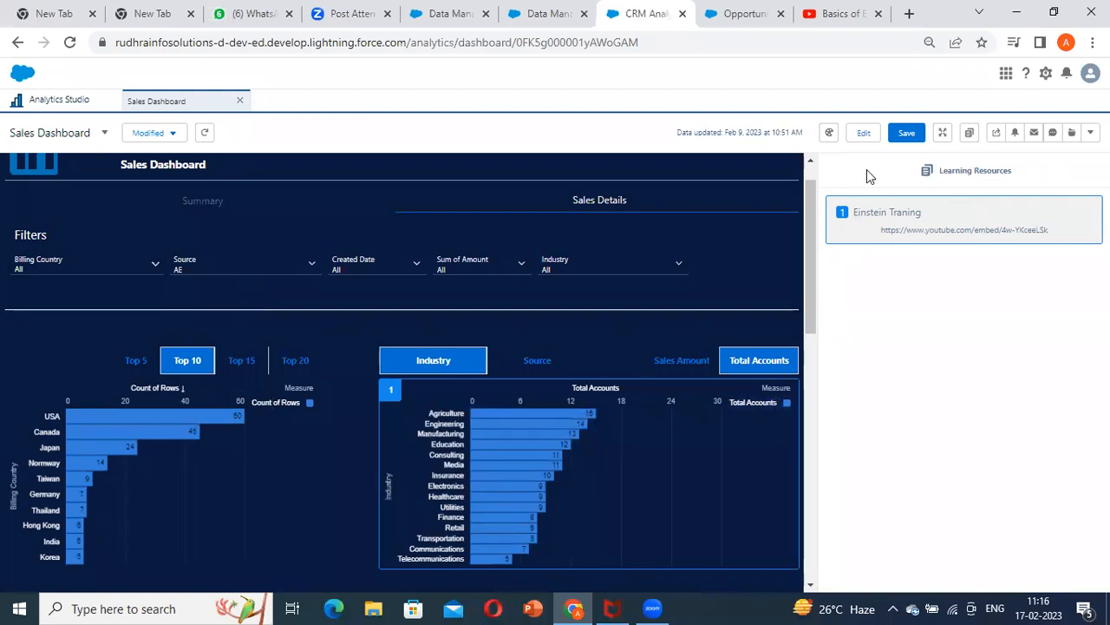
{"action": "scroll", "coordinate": [820, 359], "scroll_direction": "down", "scroll_amount": 3}
{"action": "scroll", "coordinate": [805, 322], "scroll_direction": "up", "scroll_amount": 2}
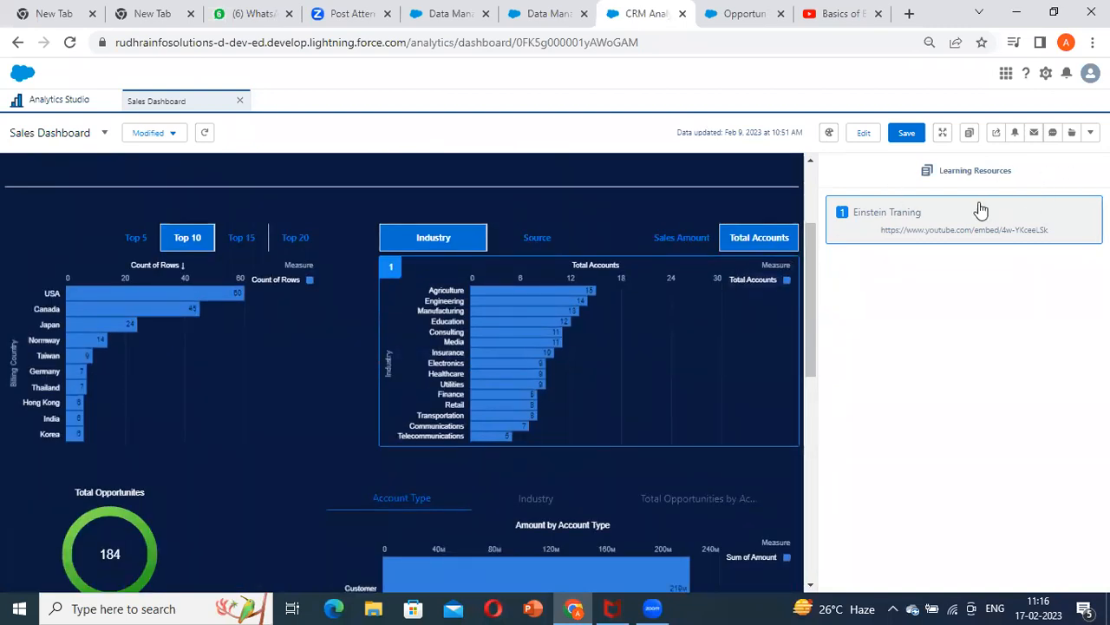
{"action": "left_click_drag", "start_coordinate": [813, 270], "coordinate": [811, 321]}
{"action": "scroll", "coordinate": [518, 272], "scroll_direction": "up", "scroll_amount": 1}
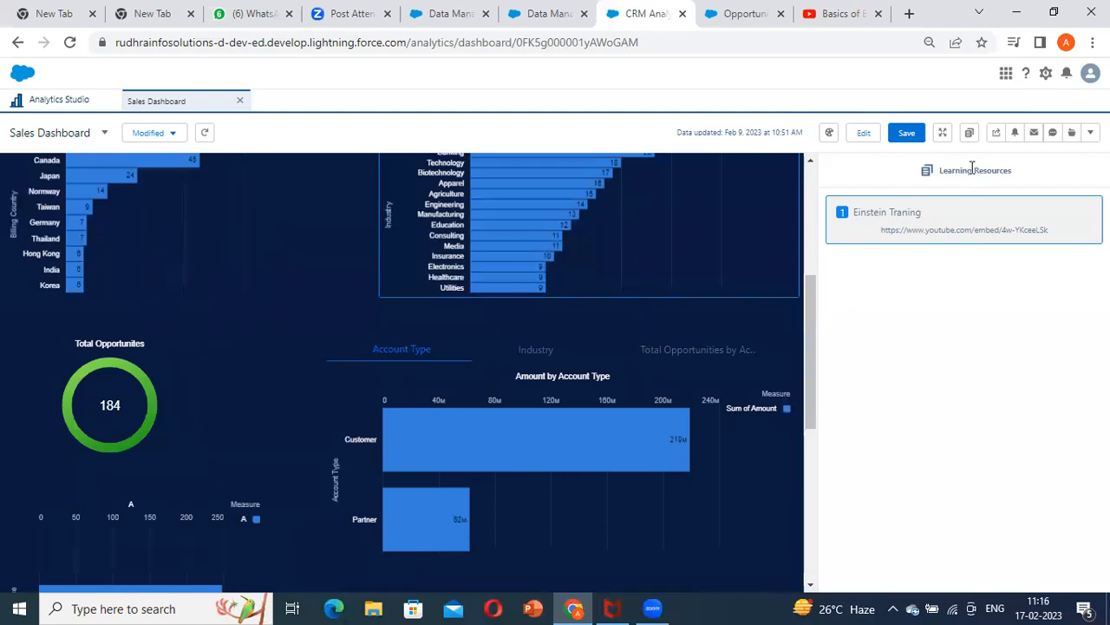
{"action": "left_click_drag", "start_coordinate": [810, 300], "coordinate": [808, 224]}
{"action": "left_click", "coordinate": [785, 335]}
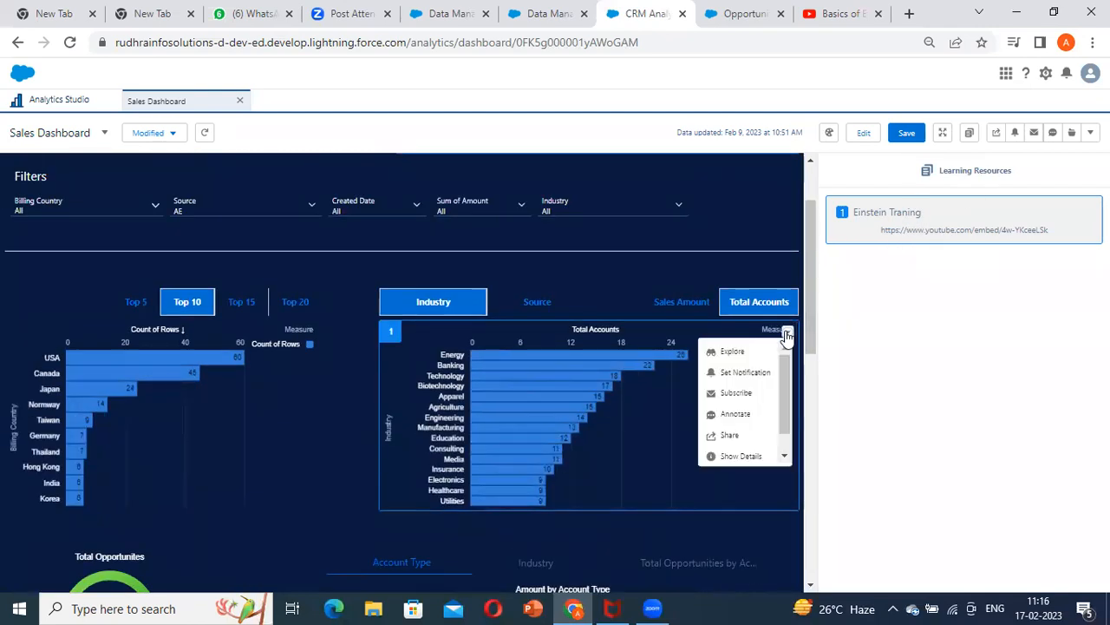
{"action": "scroll", "coordinate": [742, 433], "scroll_direction": "down", "scroll_amount": 1}
{"action": "left_click", "coordinate": [729, 452]}
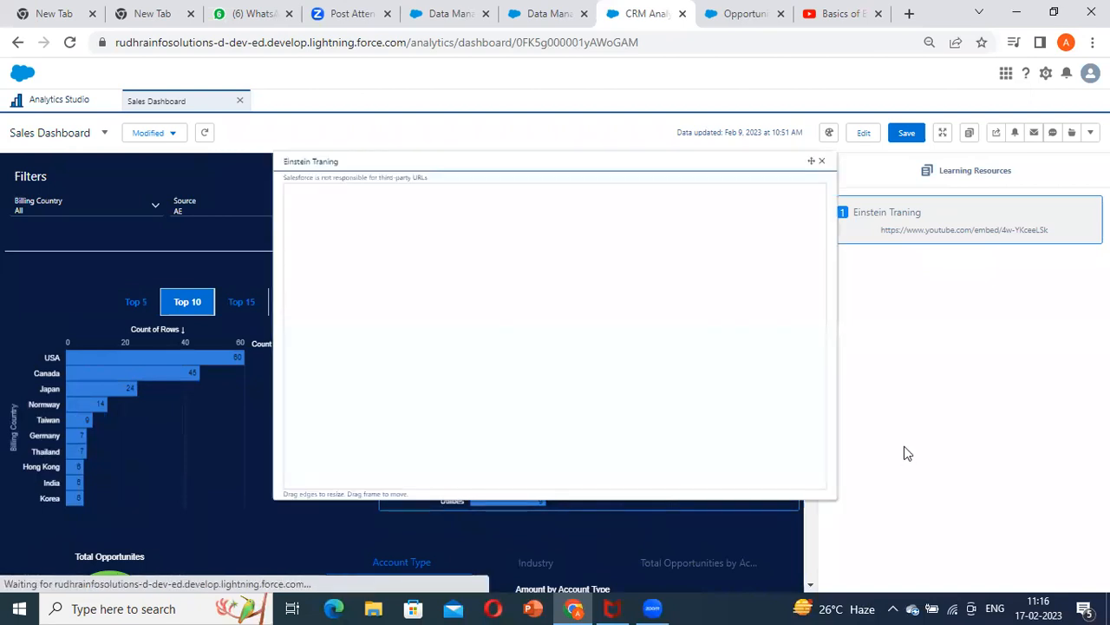
{"action": "left_click", "coordinate": [830, 161]}
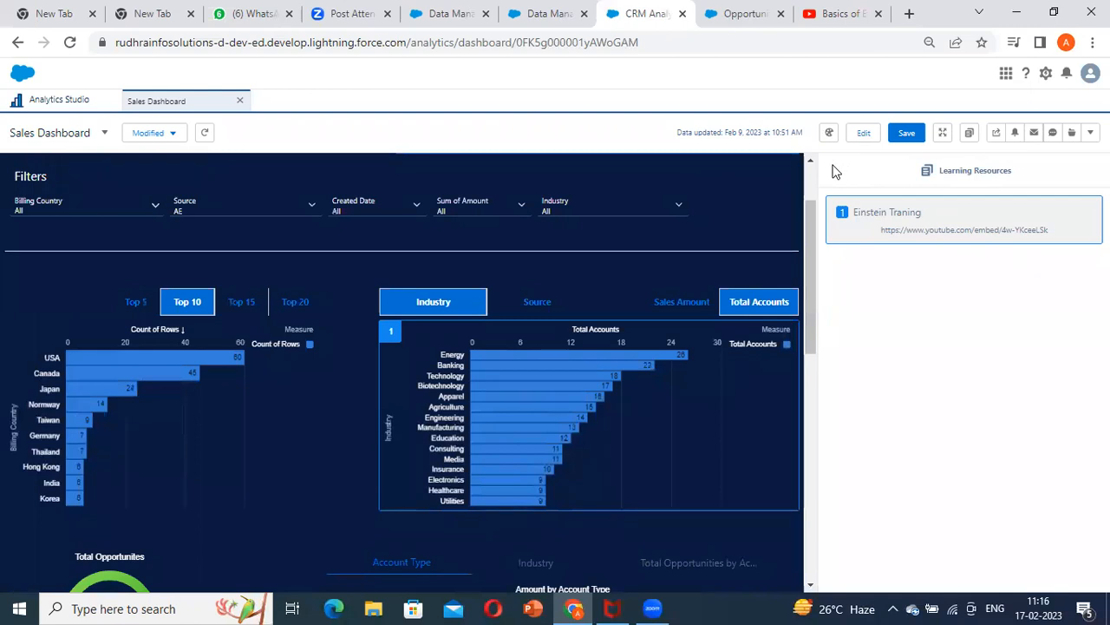
Return to editing the Sales Dashboard and look through its lower charts, opportunity table and list of queries
{"action": "left_click", "coordinate": [863, 133]}
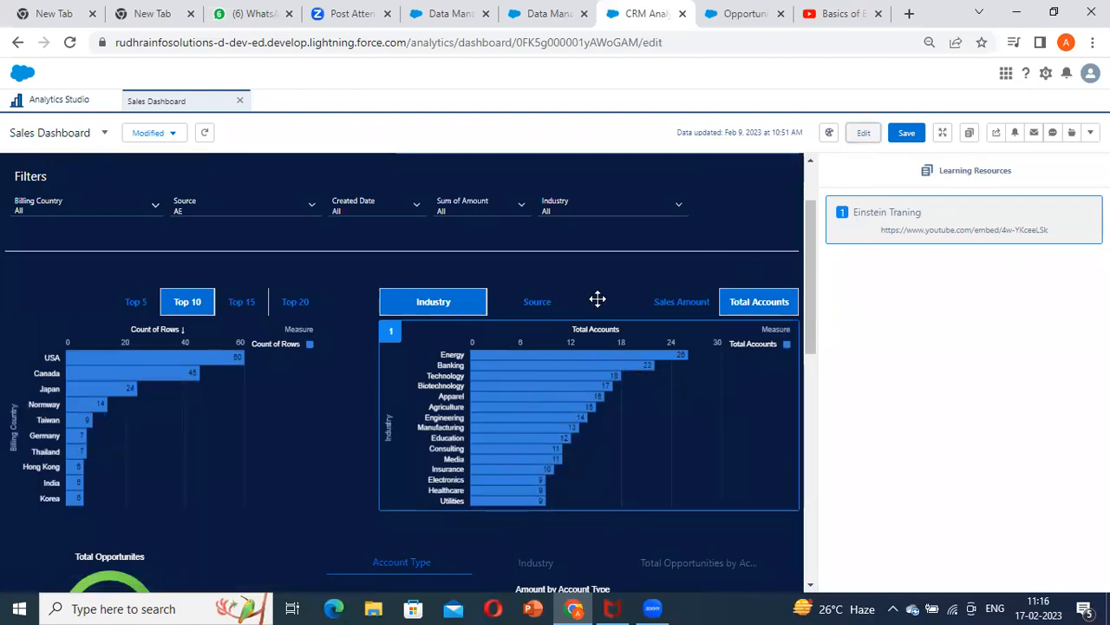
{"action": "scroll", "coordinate": [720, 360], "scroll_direction": "down", "scroll_amount": 5}
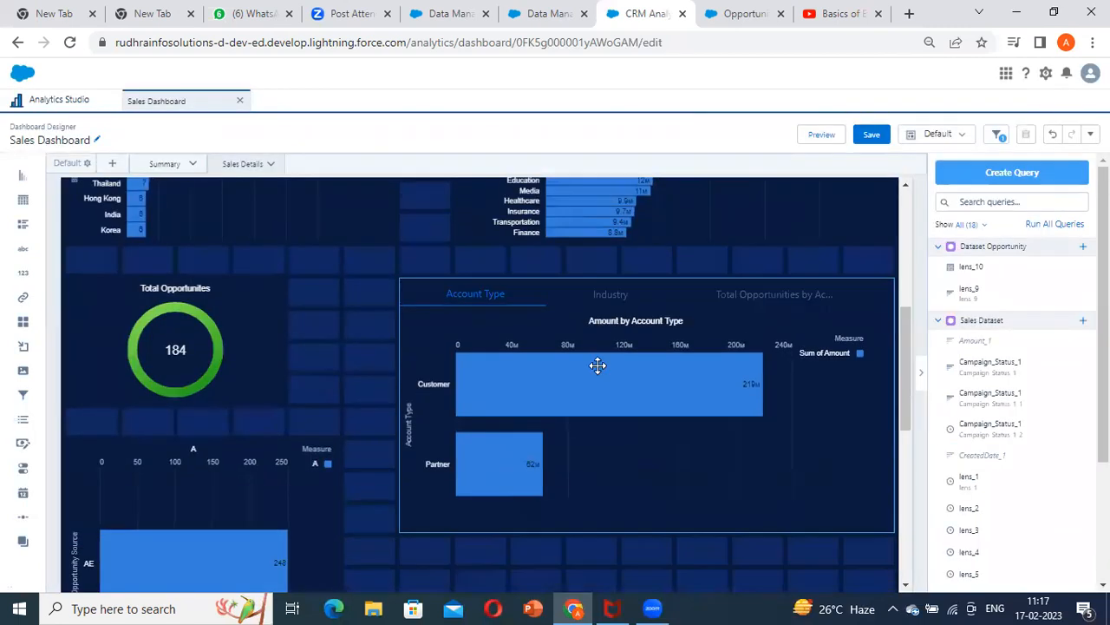
{"action": "scroll", "coordinate": [761, 391], "scroll_direction": "down", "scroll_amount": 6}
{"action": "scroll", "coordinate": [765, 363], "scroll_direction": "up", "scroll_amount": 3}
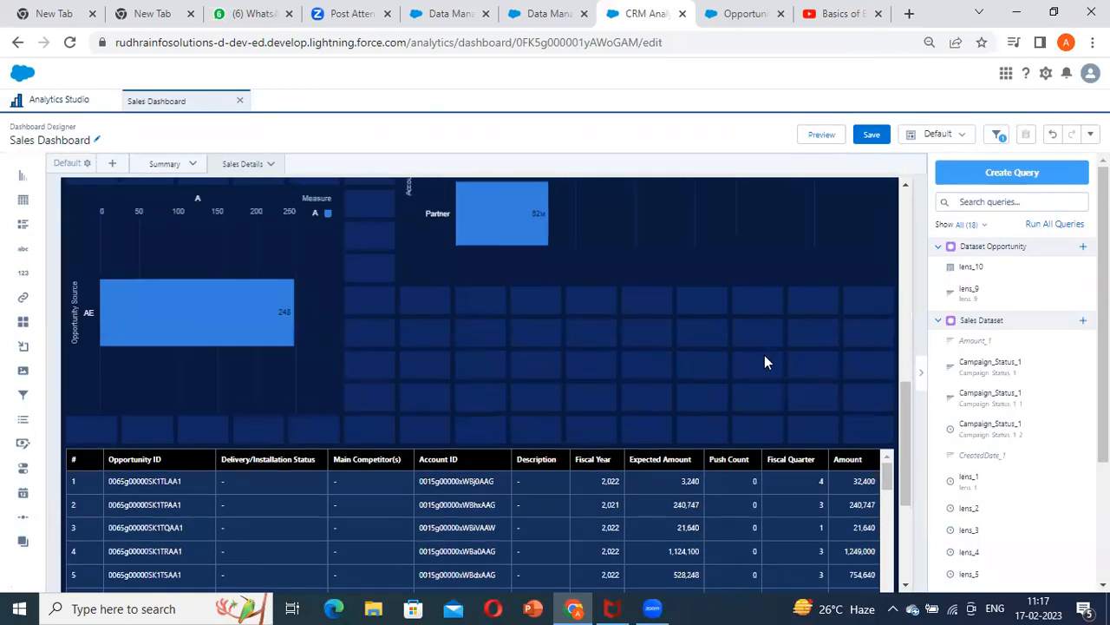
{"action": "scroll", "coordinate": [979, 425], "scroll_direction": "down", "scroll_amount": 2}
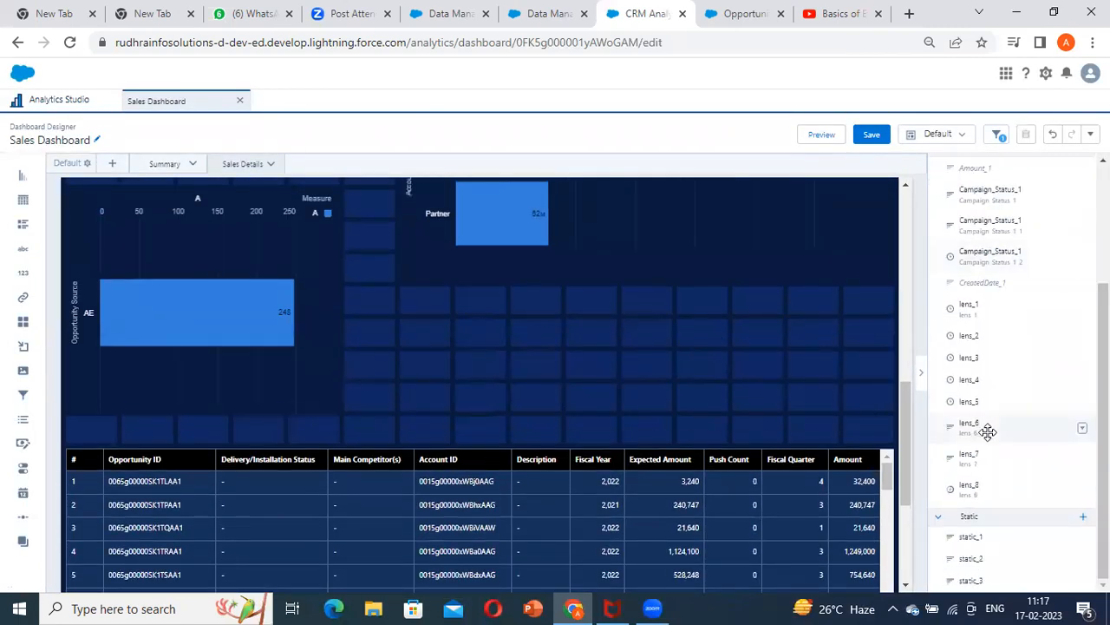
{"action": "scroll", "coordinate": [988, 432], "scroll_direction": "up", "scroll_amount": 2}
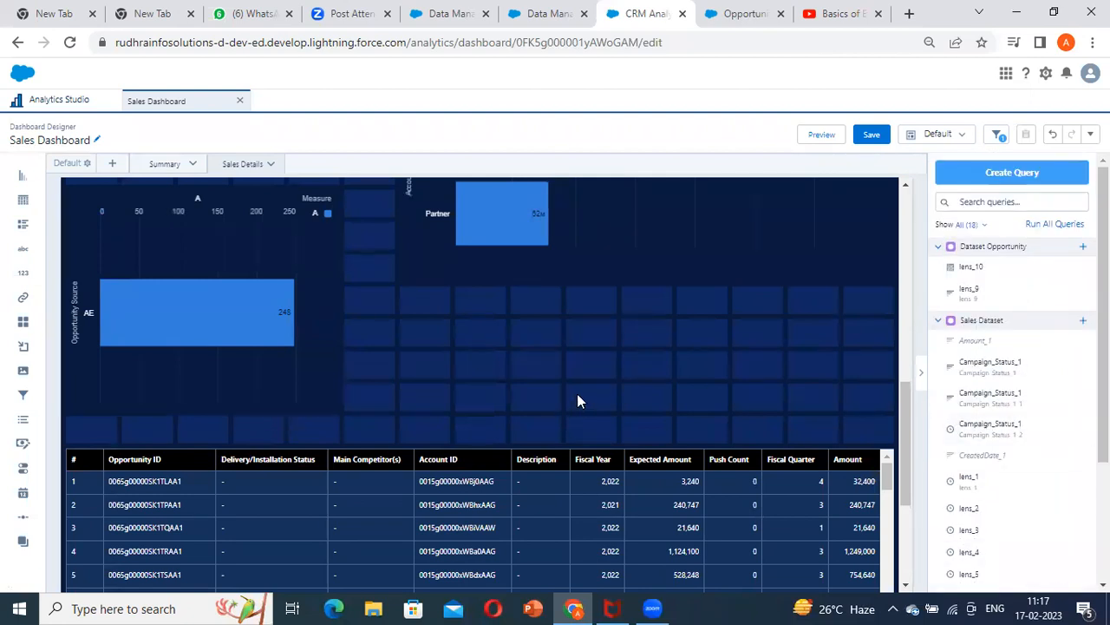
Review the whole Sales Details page in the editor, from the header and filters down to the opportunity table
{"action": "scroll", "coordinate": [555, 394], "scroll_direction": "up", "scroll_amount": 5}
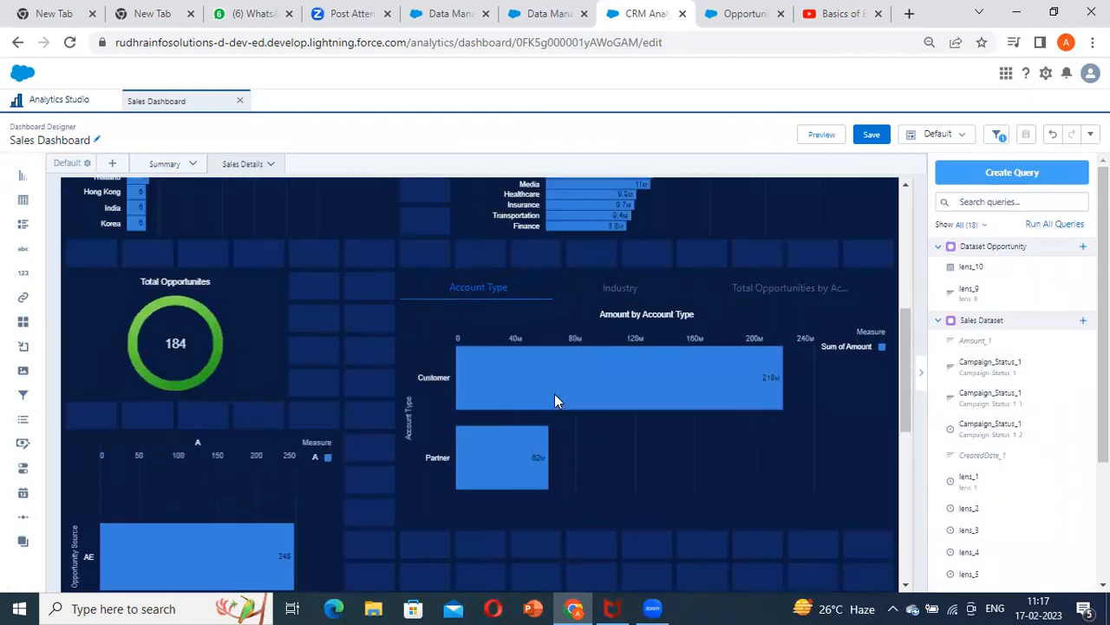
{"action": "scroll", "coordinate": [555, 394], "scroll_direction": "down", "scroll_amount": 3}
{"action": "scroll", "coordinate": [554, 394], "scroll_direction": "down", "scroll_amount": 4}
{"action": "scroll", "coordinate": [546, 394], "scroll_direction": "up", "scroll_amount": 6}
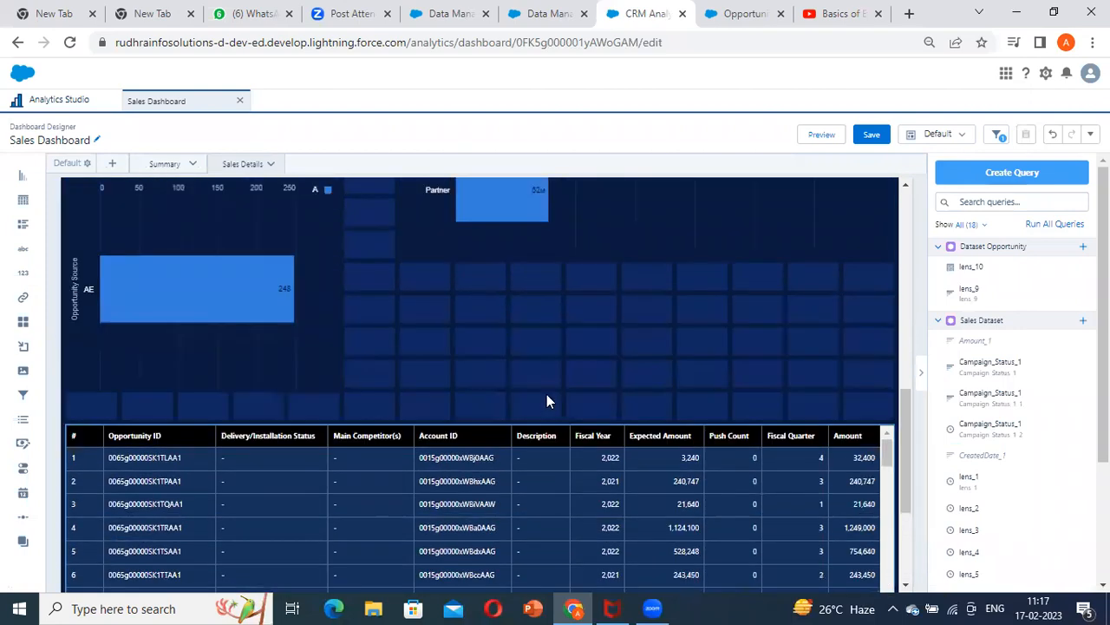
{"action": "scroll", "coordinate": [537, 395], "scroll_direction": "down", "scroll_amount": 5}
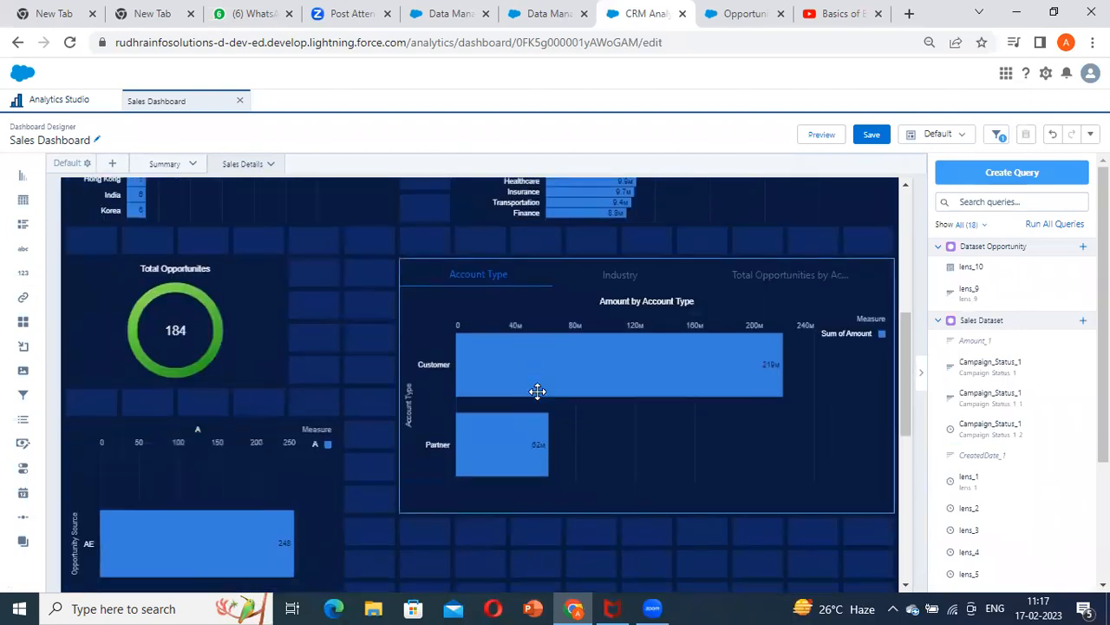
{"action": "scroll", "coordinate": [536, 399], "scroll_direction": "down", "scroll_amount": 3}
{"action": "scroll", "coordinate": [536, 393], "scroll_direction": "up", "scroll_amount": 5}
{"action": "scroll", "coordinate": [535, 392], "scroll_direction": "down", "scroll_amount": 2}
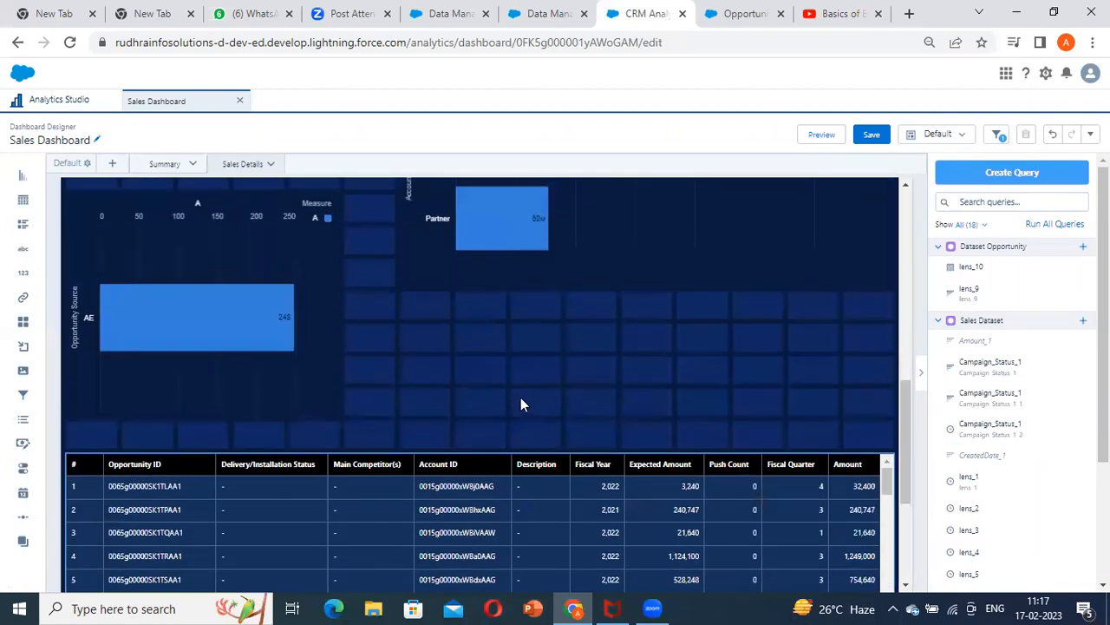
{"action": "scroll", "coordinate": [520, 401], "scroll_direction": "up", "scroll_amount": 6}
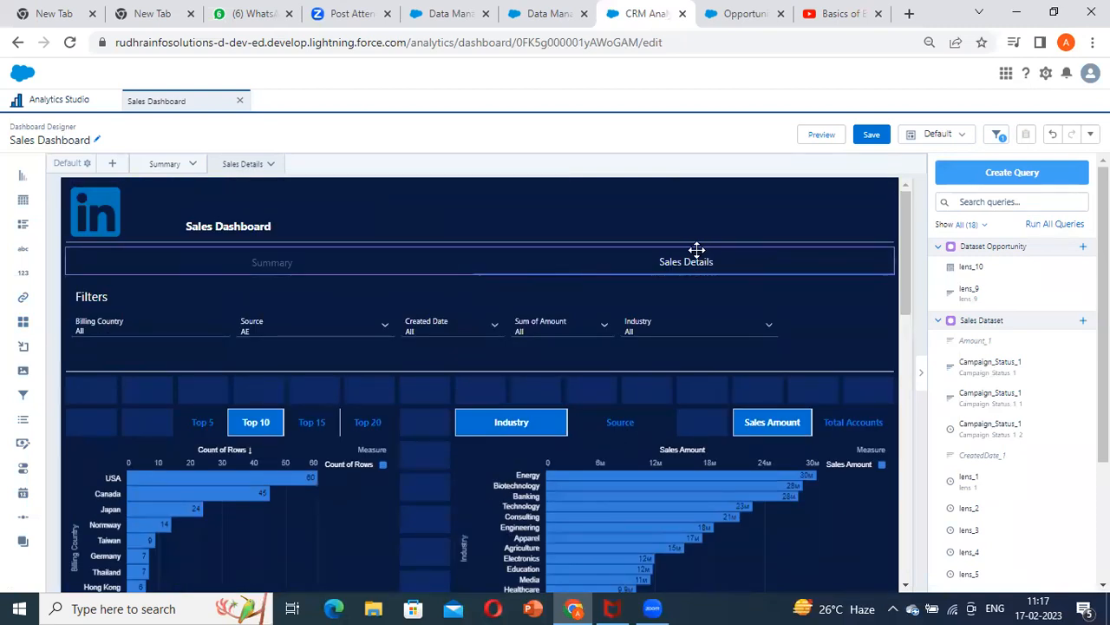
{"action": "scroll", "coordinate": [512, 291], "scroll_direction": "down", "scroll_amount": 6}
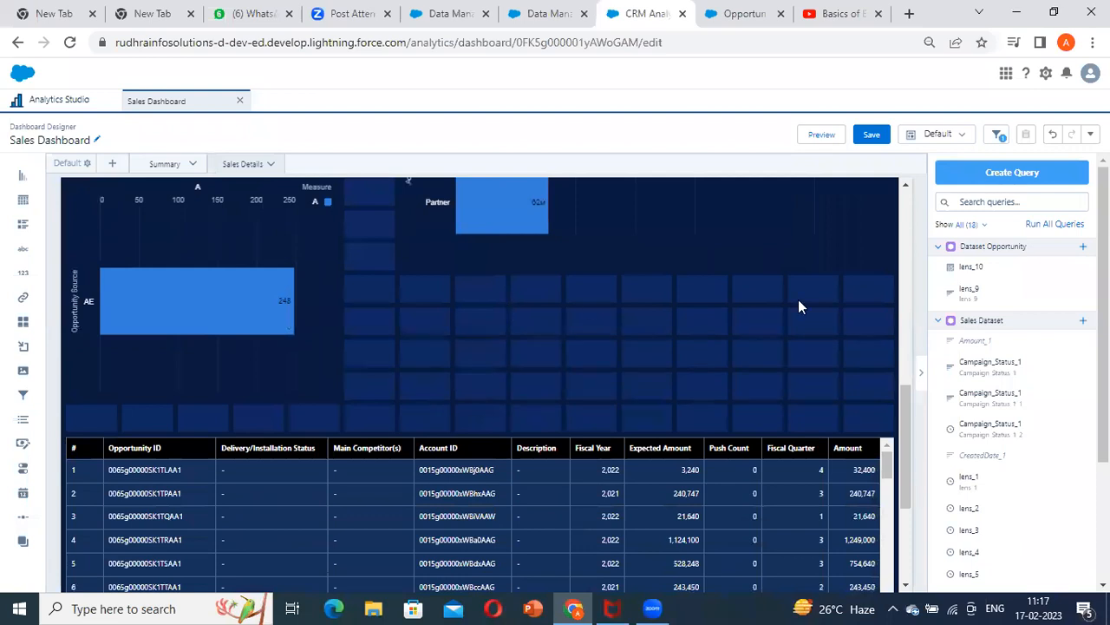
{"action": "left_click_drag", "start_coordinate": [909, 436], "coordinate": [904, 191]}
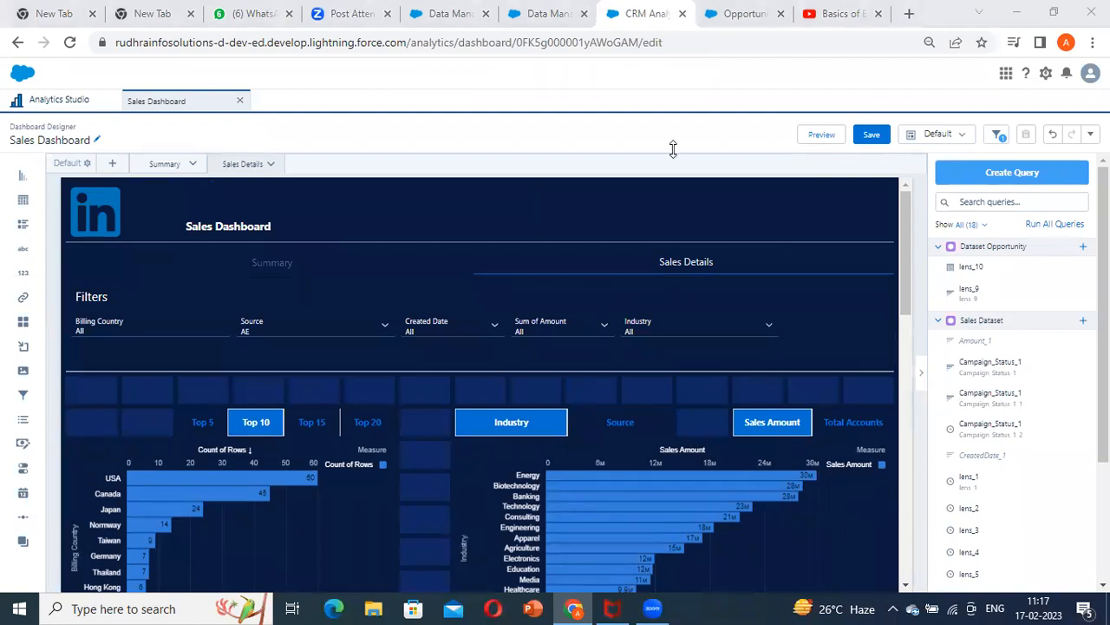
{"action": "scroll", "coordinate": [773, 328], "scroll_direction": "down", "scroll_amount": 10}
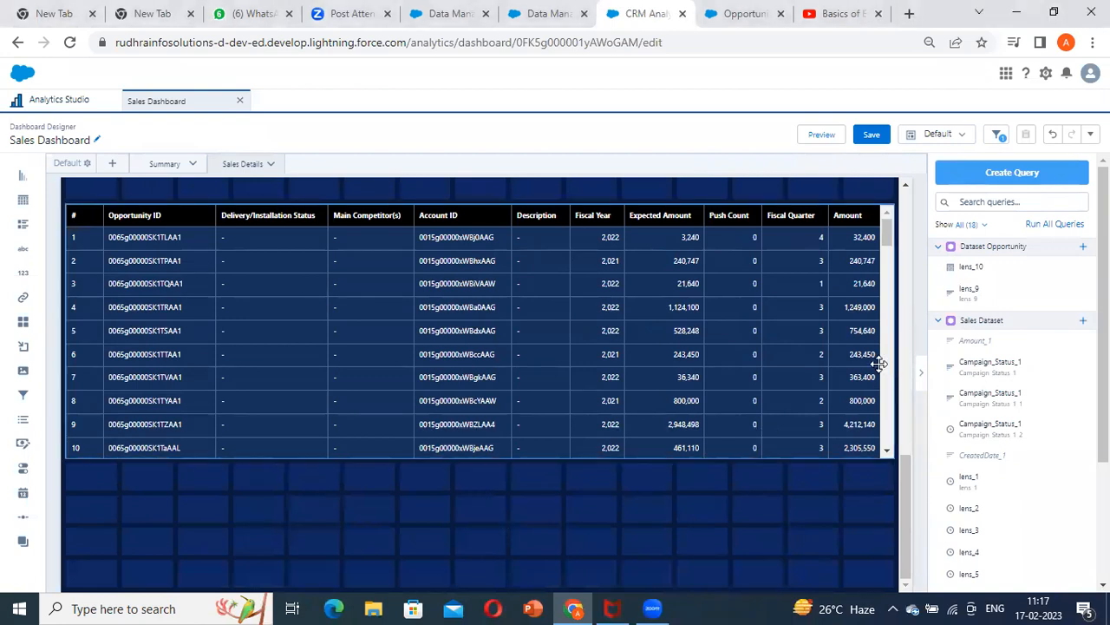
{"action": "scroll", "coordinate": [786, 332], "scroll_direction": "up", "scroll_amount": 10}
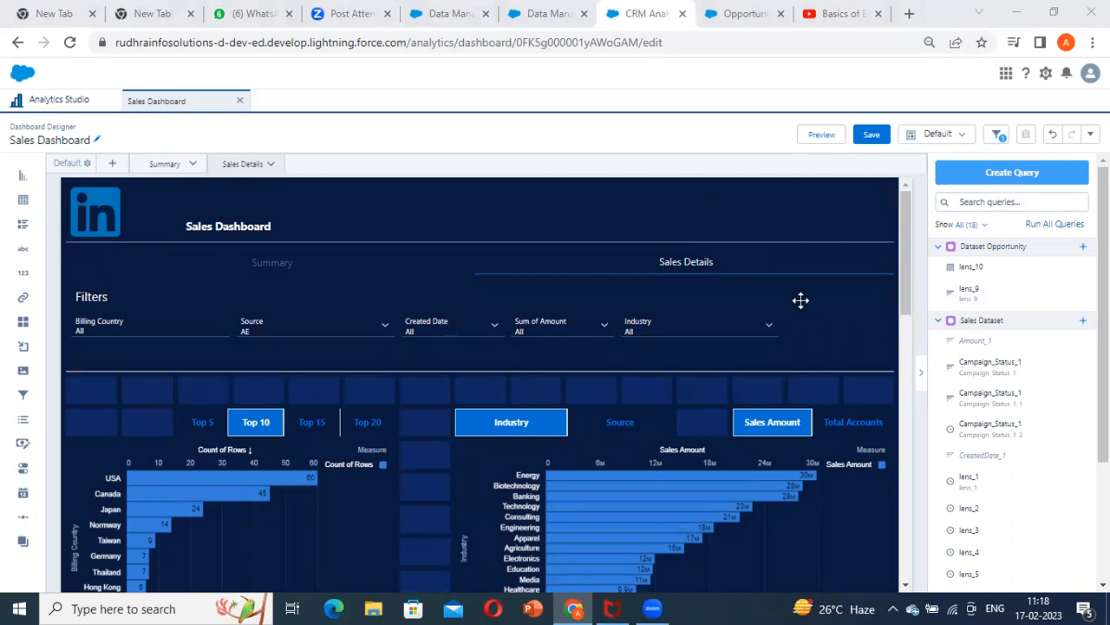
{"action": "scroll", "coordinate": [645, 387], "scroll_direction": "down", "scroll_amount": 10}
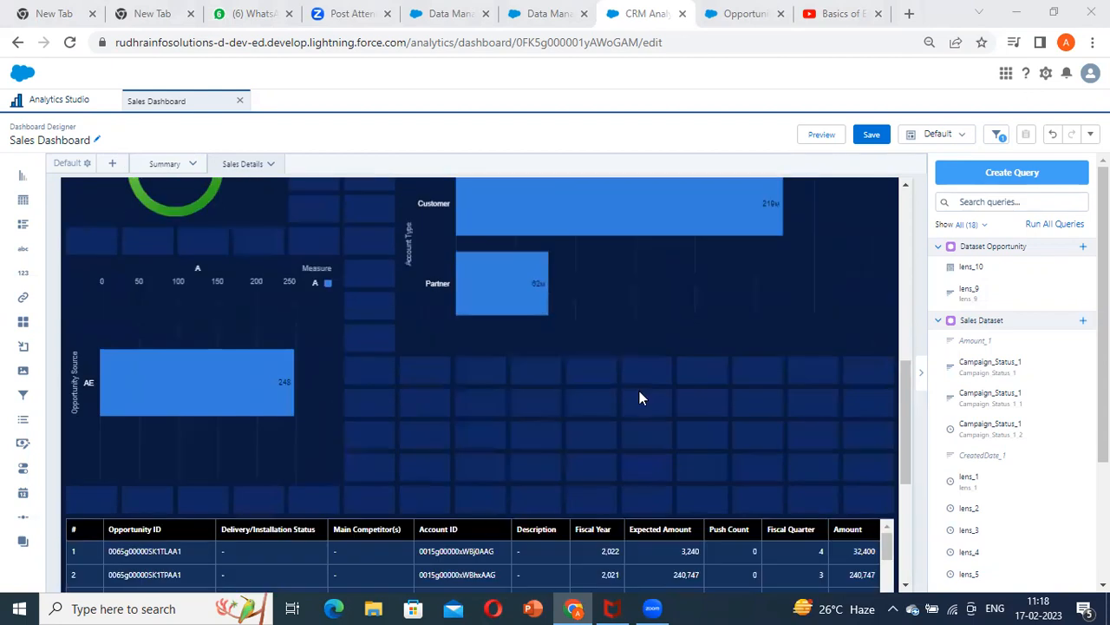
{"action": "scroll", "coordinate": [639, 397], "scroll_direction": "up", "scroll_amount": 10}
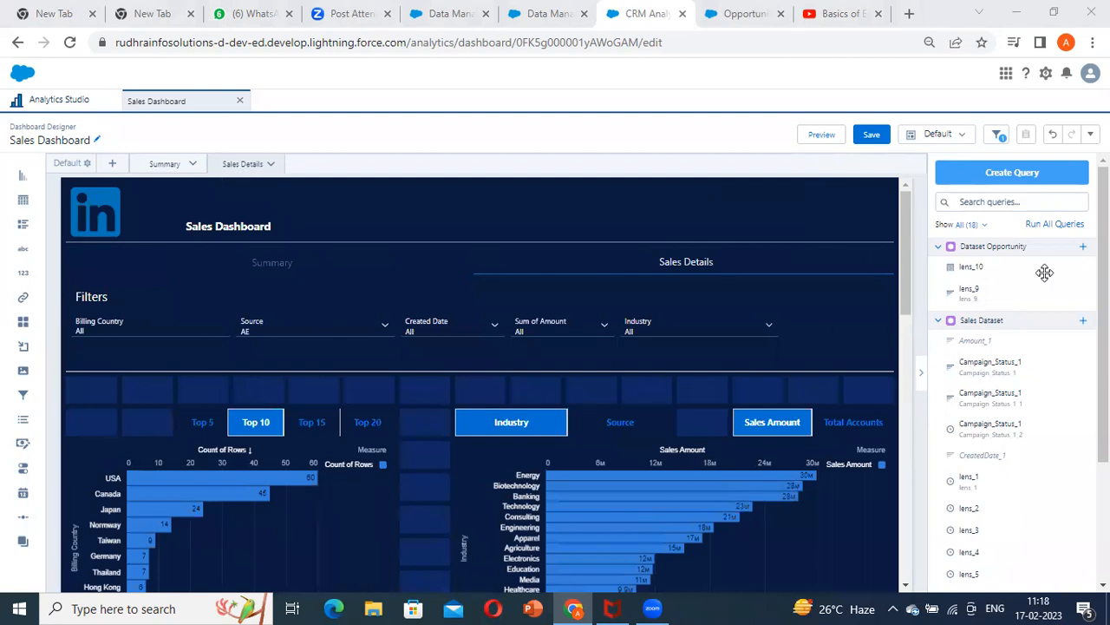
{"action": "scroll", "coordinate": [534, 382], "scroll_direction": "down", "scroll_amount": 5}
{"action": "scroll", "coordinate": [534, 381], "scroll_direction": "up", "scroll_amount": 5}
{"action": "scroll", "coordinate": [255, 384], "scroll_direction": "down", "scroll_amount": 5}
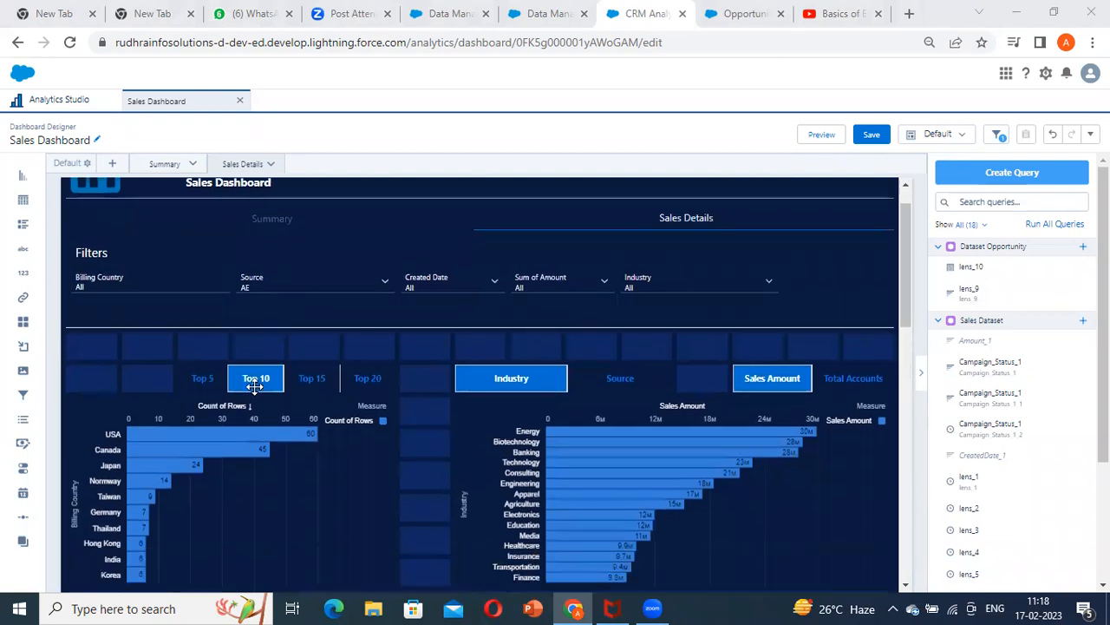
{"action": "scroll", "coordinate": [255, 384], "scroll_direction": "up", "scroll_amount": 5}
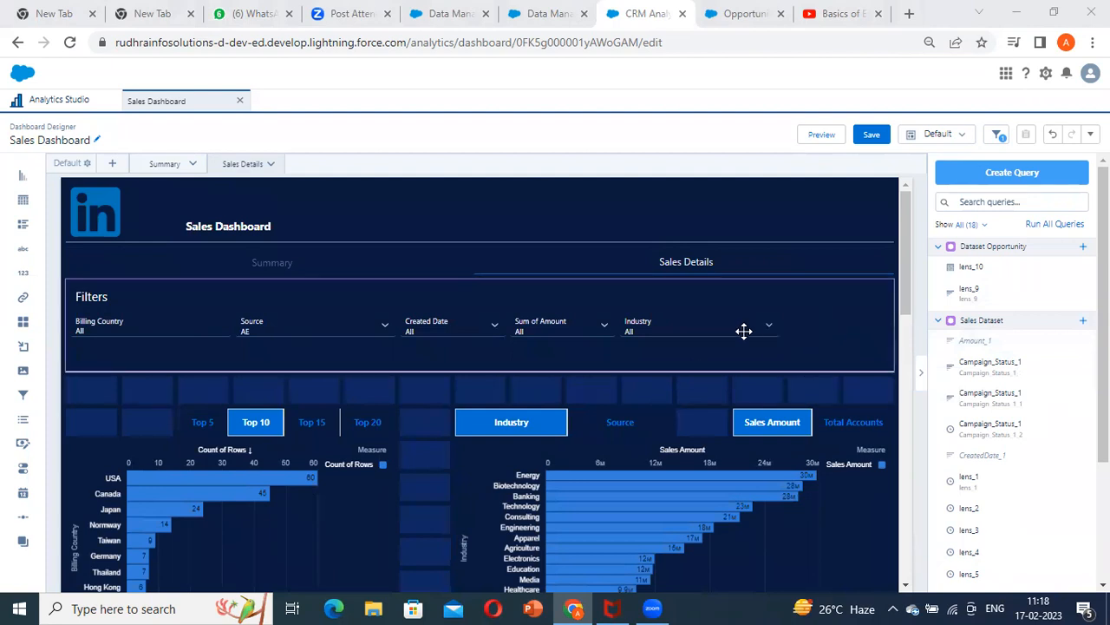
{"action": "scroll", "coordinate": [535, 389], "scroll_direction": "down", "scroll_amount": 3}
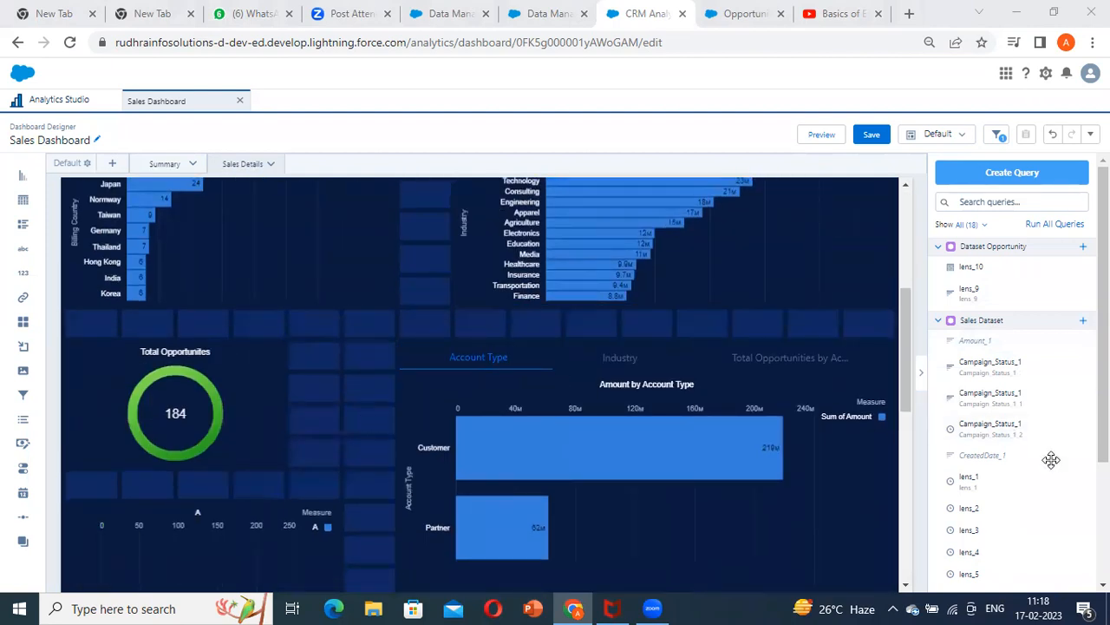